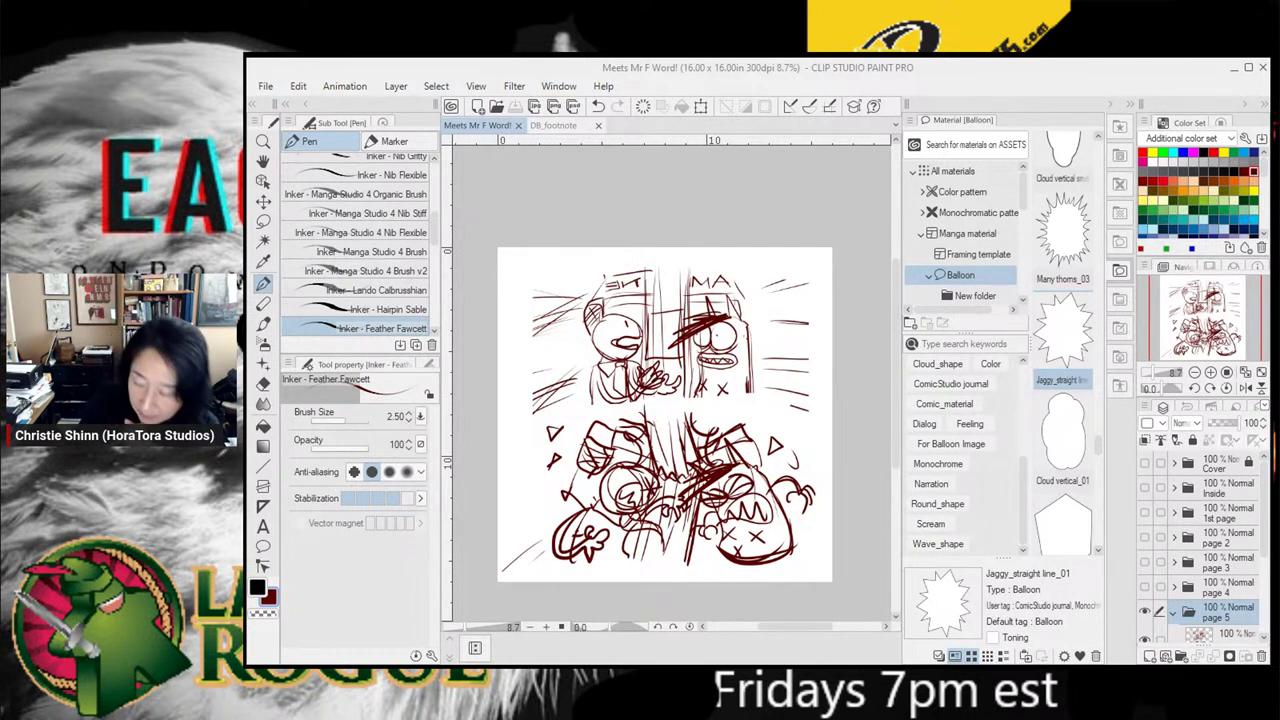
Select the rough sketch layer in the page 5 folder, lower its opacity to 54%, and lock it
left_click_drag(1263, 549, 1264, 588)
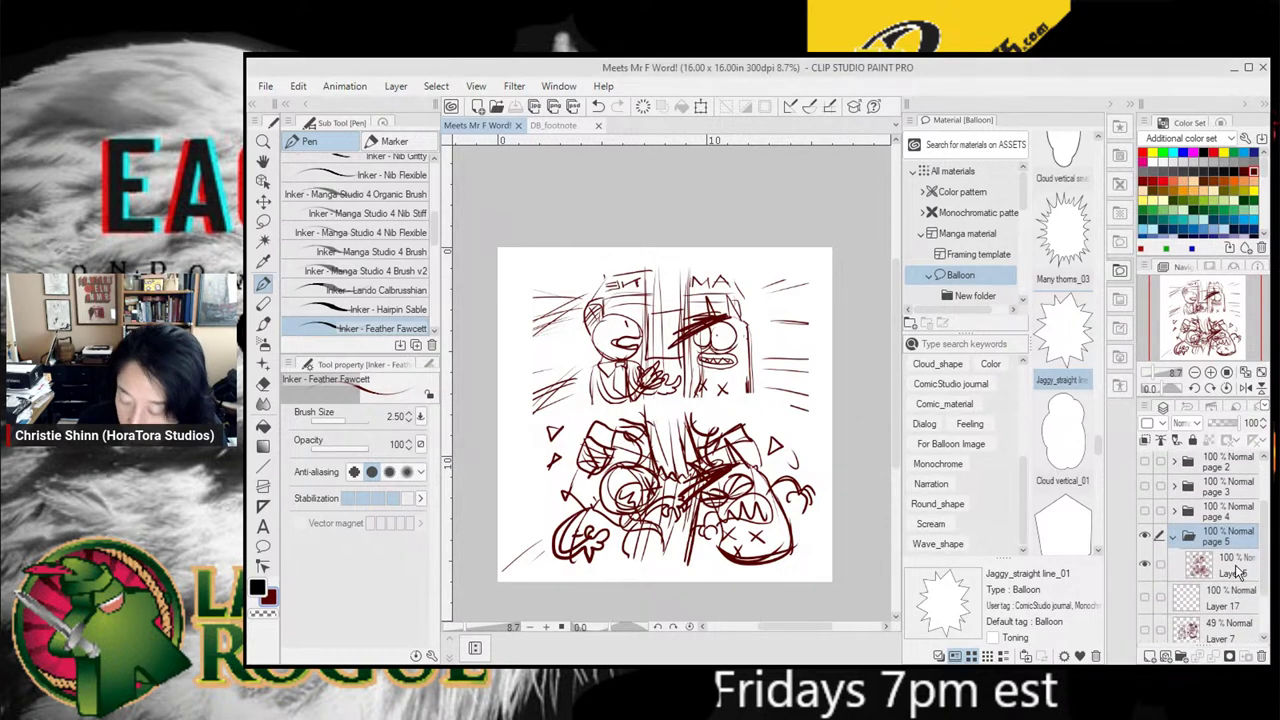
left_click(1233, 565)
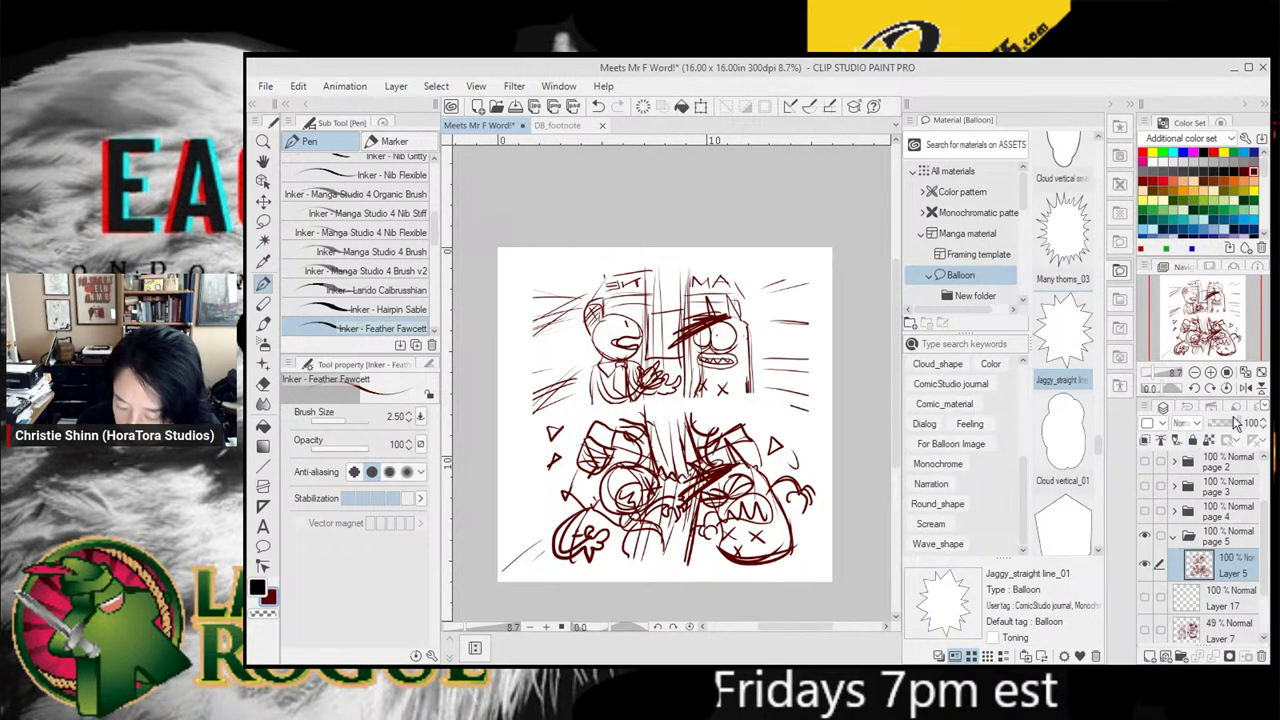
left_click_drag(1230, 430, 1203, 430)
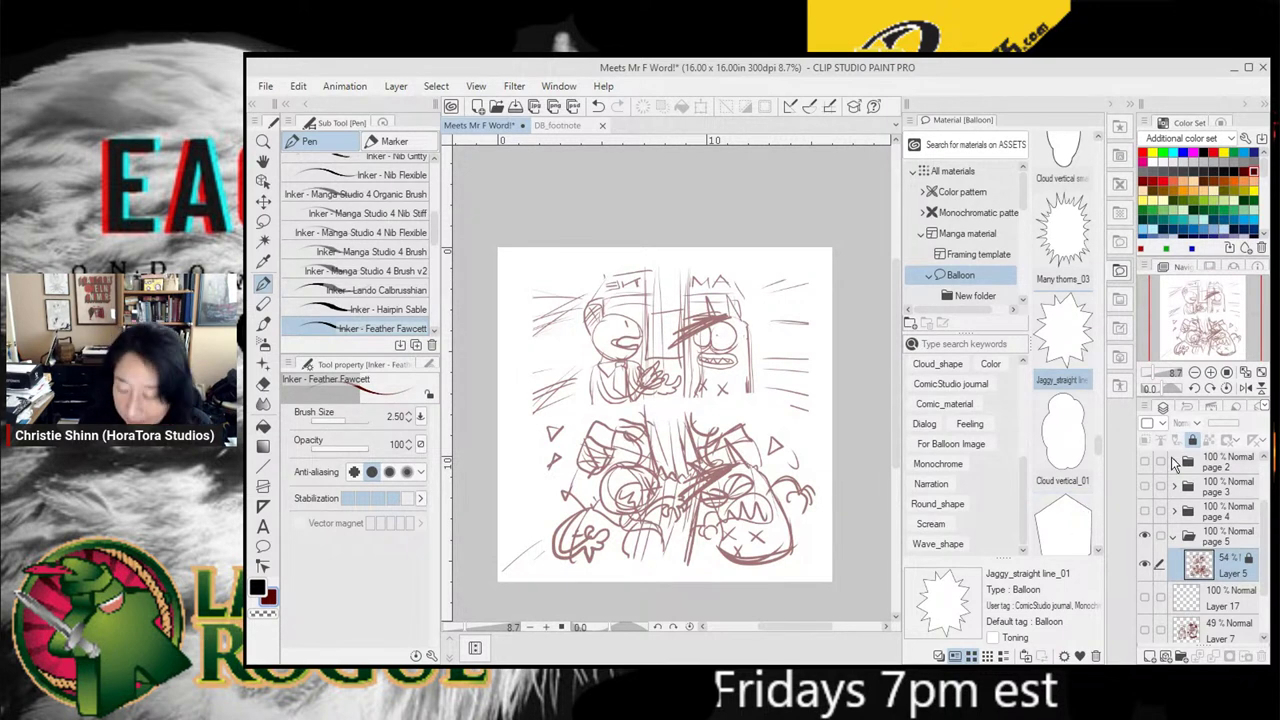
Add a new layer above the sketch for inking and choose black as the drawing color
left_click(1150, 656)
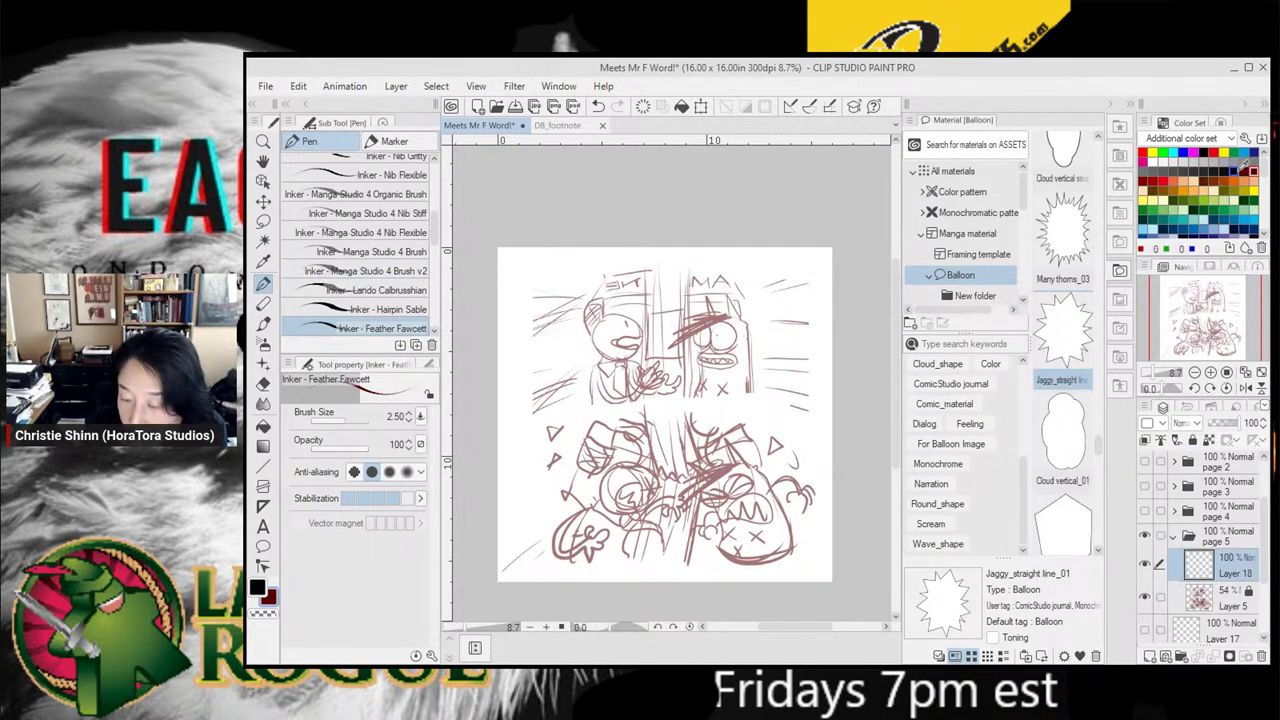
left_click(1203, 152)
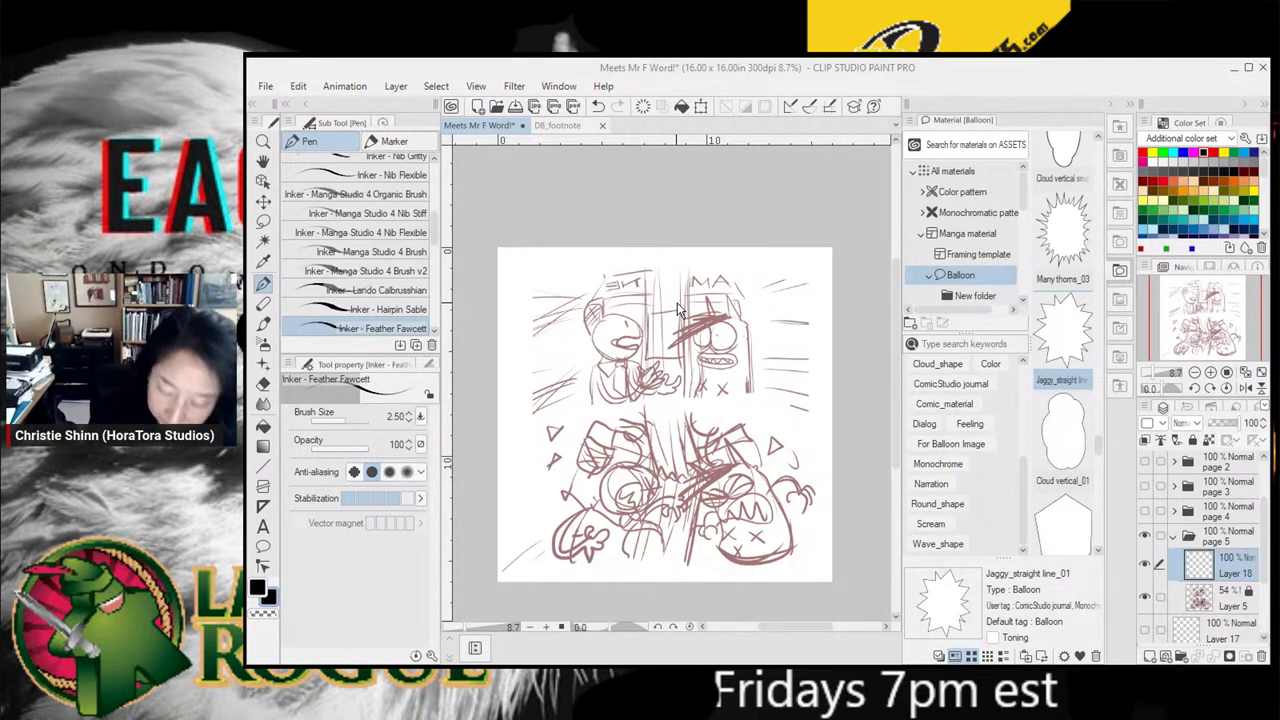
key("slash")
mouse_move(645, 317)
left_mouse_down()
mouse_move(698, 380)
mouse_move(680, 373)
left_mouse_up()
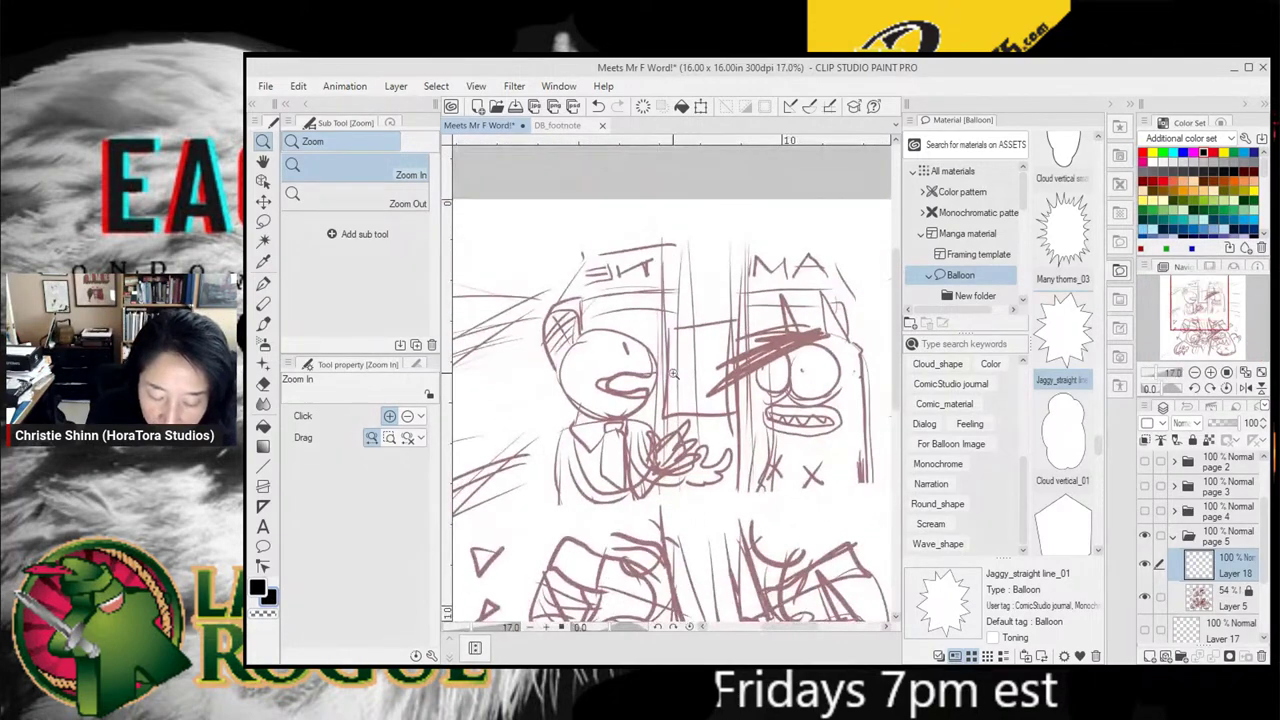
left_click(264, 304)
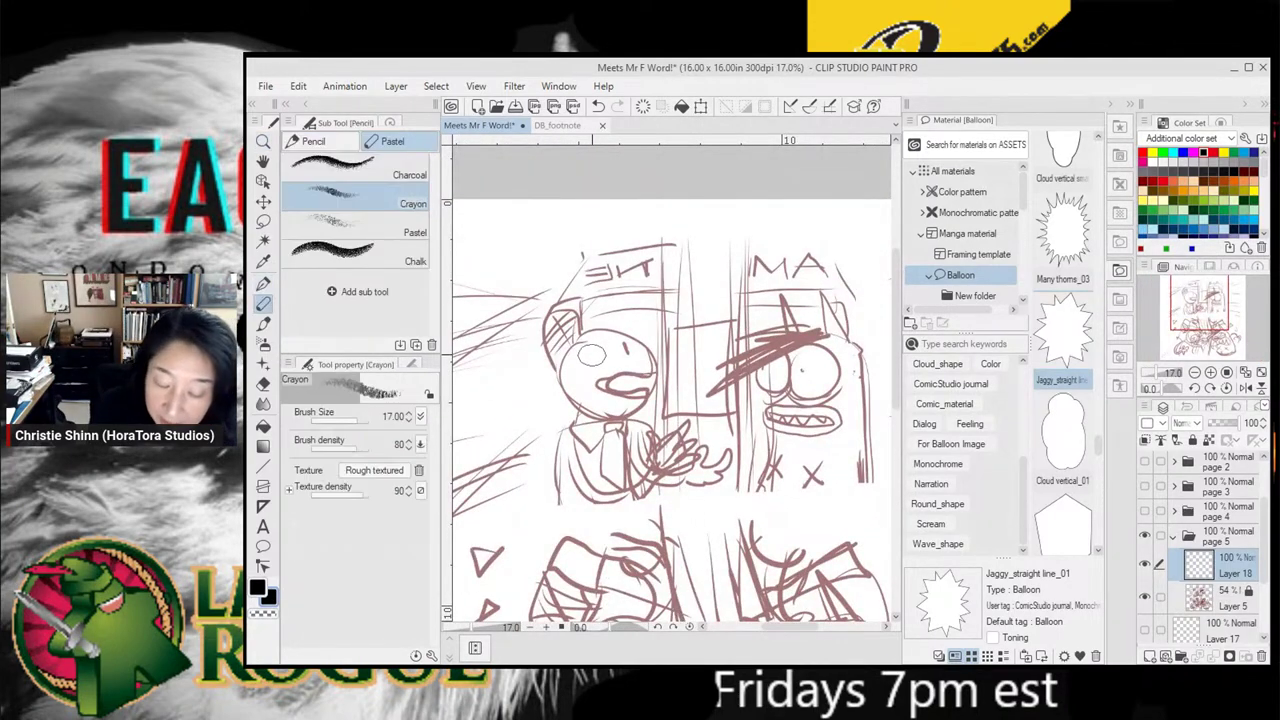
left_click_drag(624, 345, 625, 347)
key("ctrl+z")
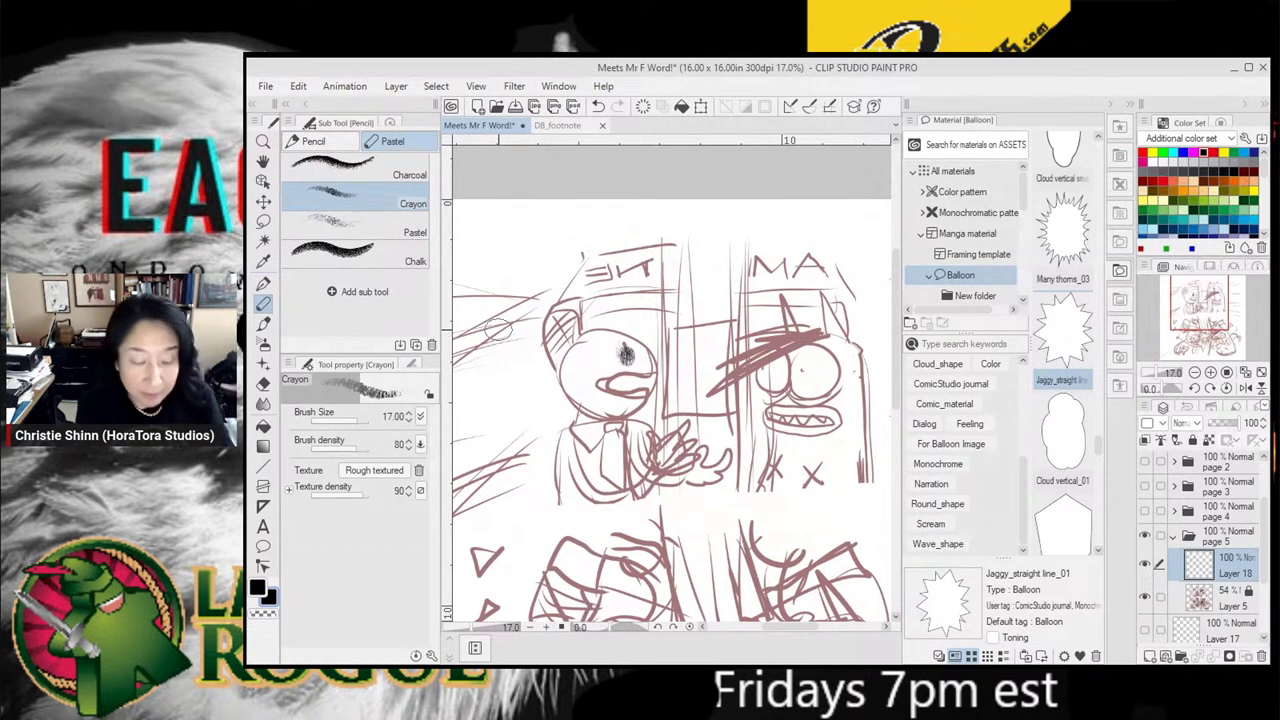
Ink the left character's eye, open mouth, round head and collar with the Inker - Feather Fawcett pen, redrawing the head outline as needed
left_click(263, 283)
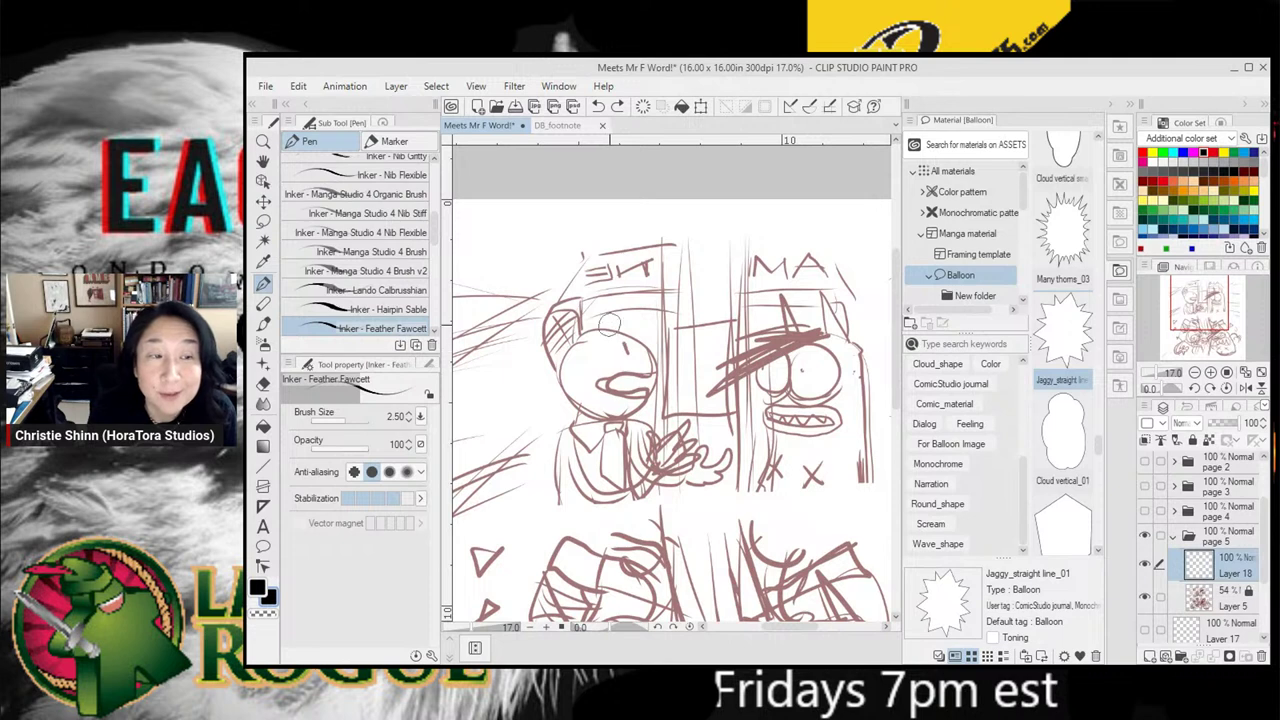
mouse_move(624, 341)
left_mouse_down()
mouse_move(649, 368)
mouse_move(602, 376)
mouse_move(604, 398)
mouse_move(625, 386)
mouse_move(643, 401)
mouse_move(614, 424)
mouse_move(580, 413)
mouse_move(560, 374)
mouse_move(584, 340)
mouse_move(622, 334)
mouse_move(648, 350)
left_mouse_up()
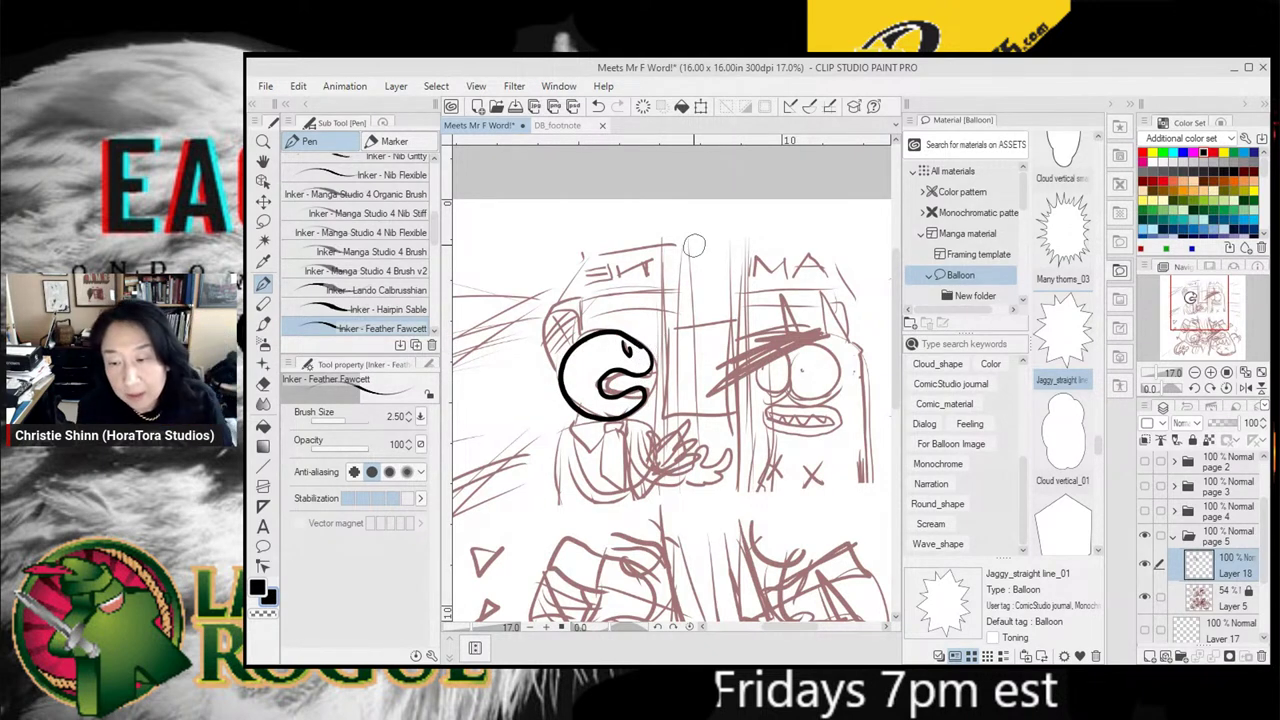
key("ctrl+z")
key("ctrl+z")
key("ctrl+z")
key("ctrl+z")
mouse_move(652, 350)
left_mouse_down()
mouse_move(621, 321)
mouse_move(590, 329)
mouse_move(564, 394)
mouse_move(588, 416)
mouse_move(621, 415)
mouse_move(640, 394)
mouse_move(610, 391)
mouse_move(618, 370)
mouse_move(655, 345)
left_mouse_up()
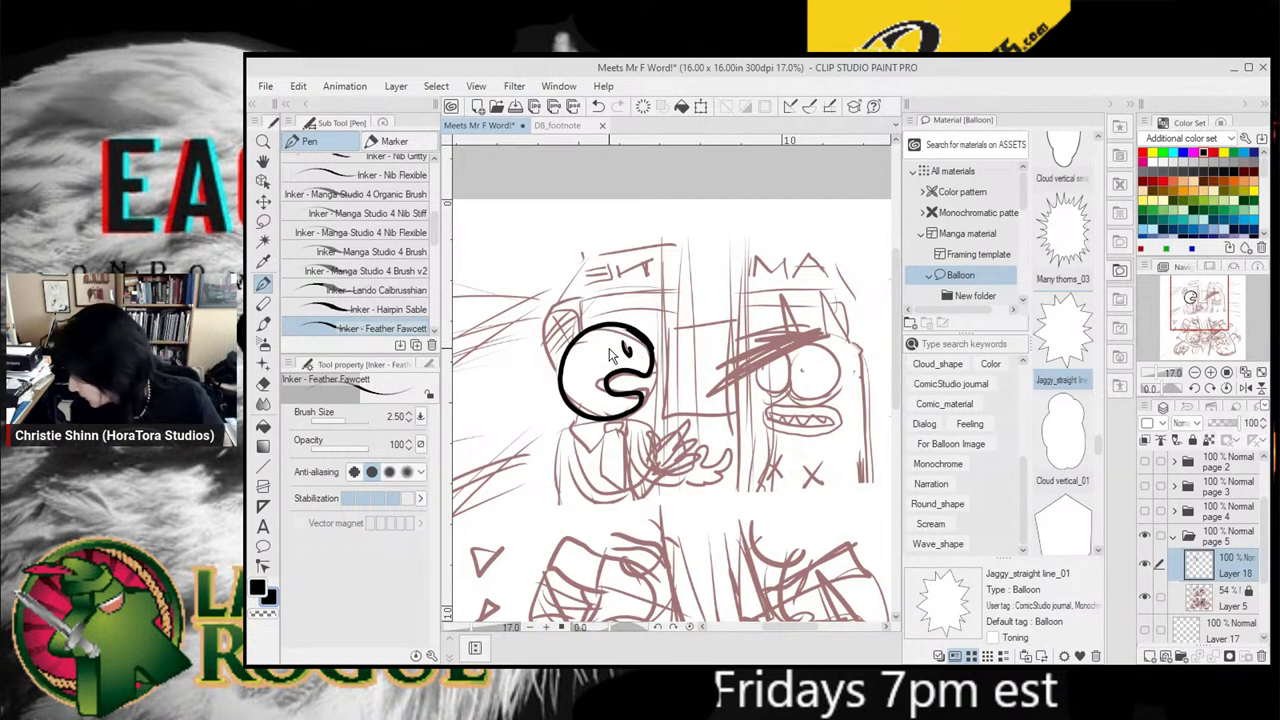
key("ctrl+z")
mouse_move(652, 370)
left_mouse_down()
mouse_move(617, 332)
mouse_move(583, 339)
left_mouse_up()
key("ctrl+z")
mouse_move(652, 370)
left_mouse_down()
mouse_move(635, 333)
mouse_move(604, 329)
mouse_move(577, 347)
mouse_move(562, 383)
mouse_move(579, 409)
mouse_move(611, 417)
mouse_move(639, 403)
mouse_move(636, 390)
mouse_move(609, 392)
mouse_move(651, 354)
left_mouse_up()
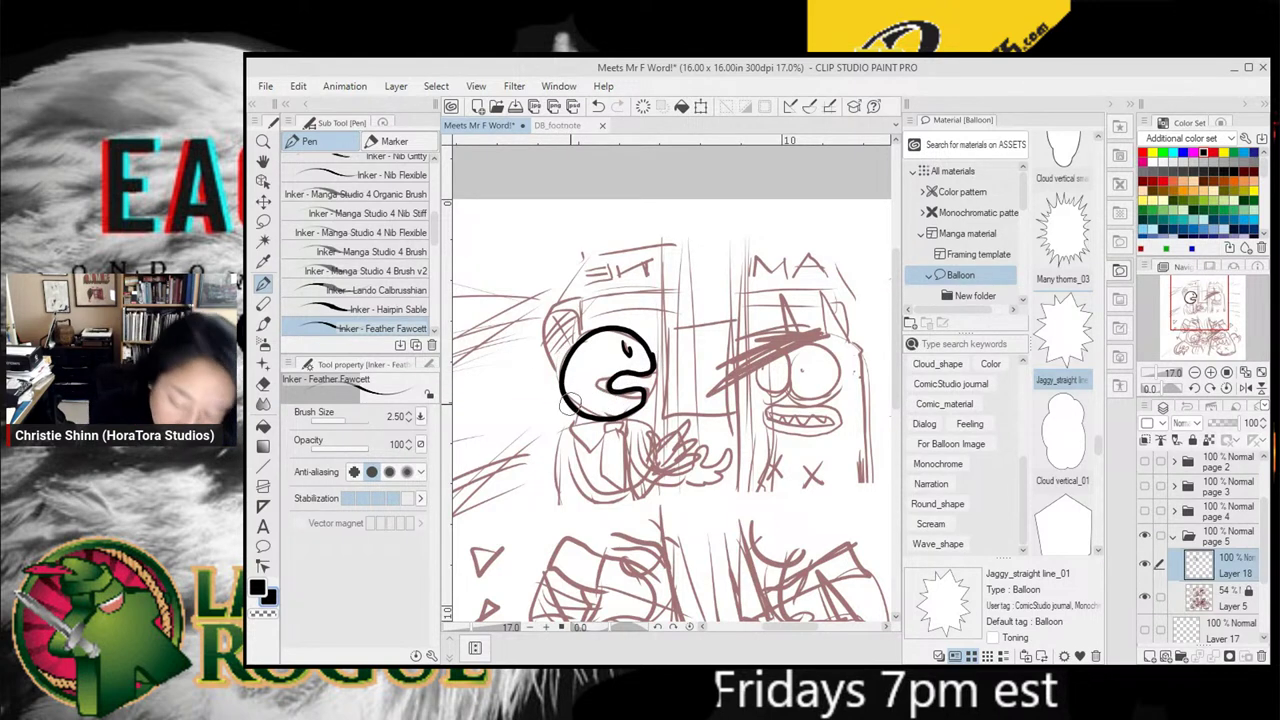
mouse_move(566, 414)
left_mouse_down()
mouse_move(578, 450)
mouse_move(598, 448)
mouse_move(619, 418)
left_mouse_up()
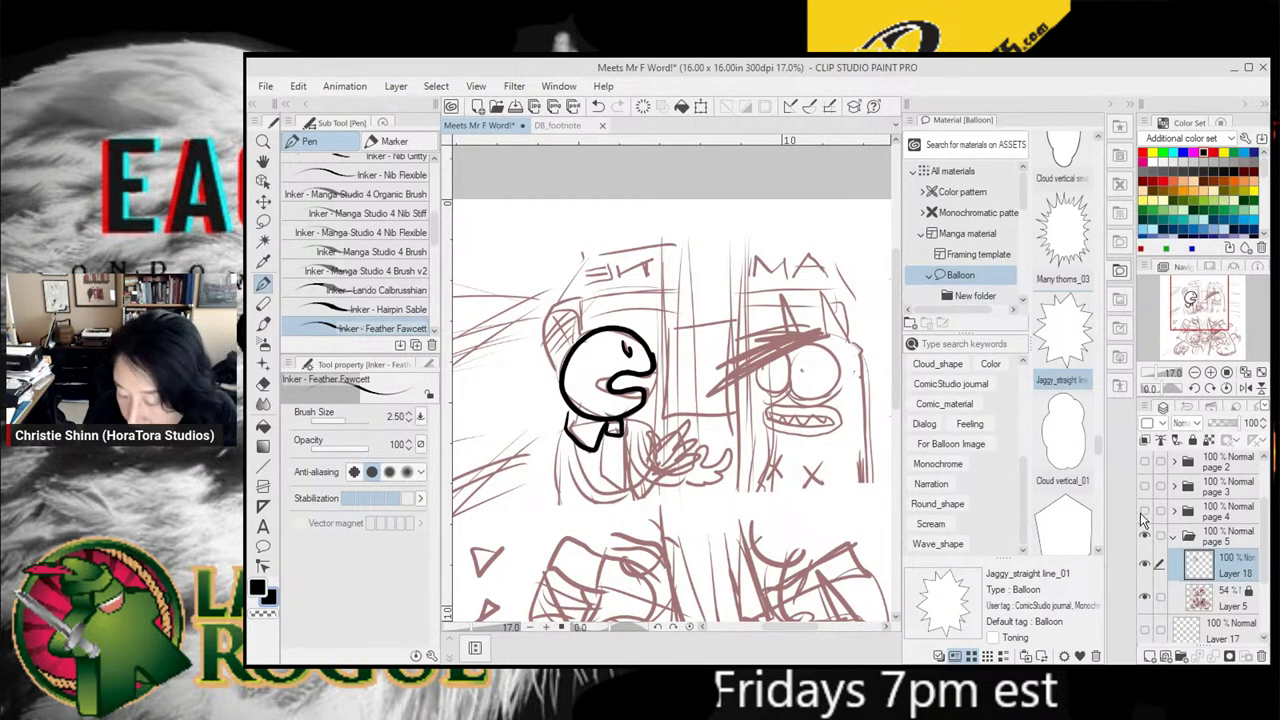
Show the Cover artwork briefly as a character reference, hide it again, and reselect the inking layer in page 5
left_click(1145, 520)
left_click(1145, 520)
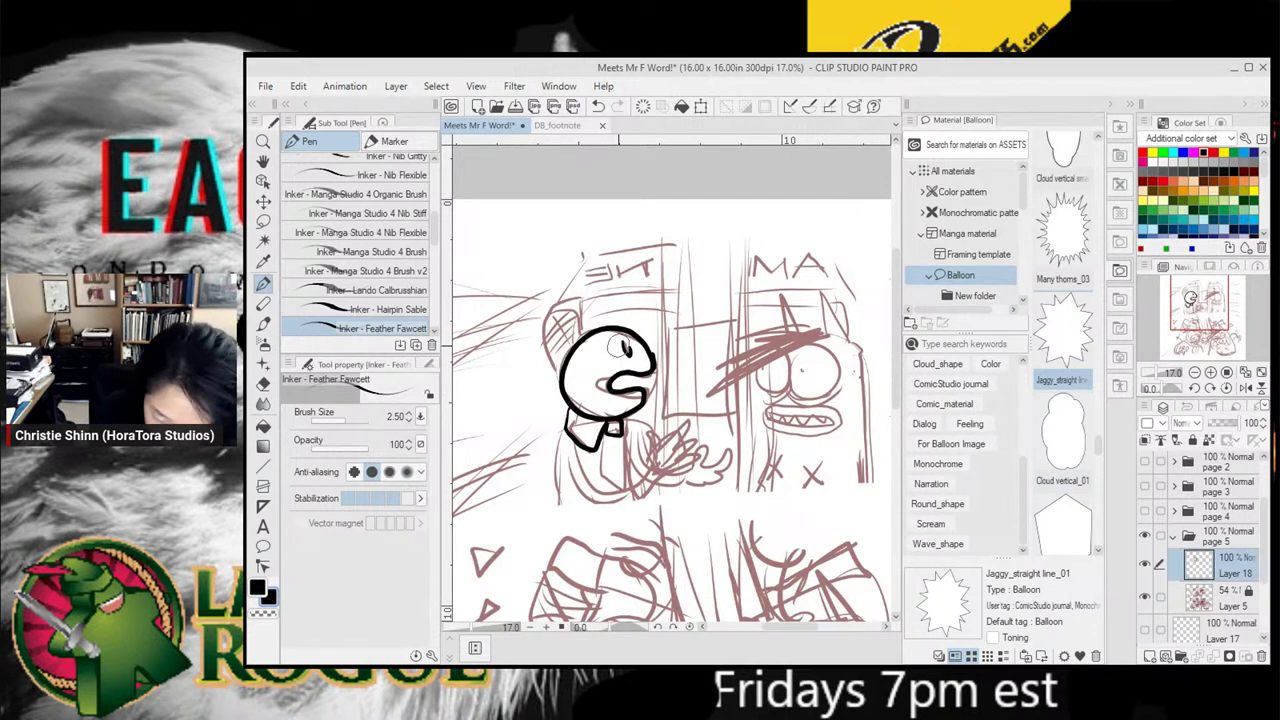
scroll(1214, 473, "up", 2)
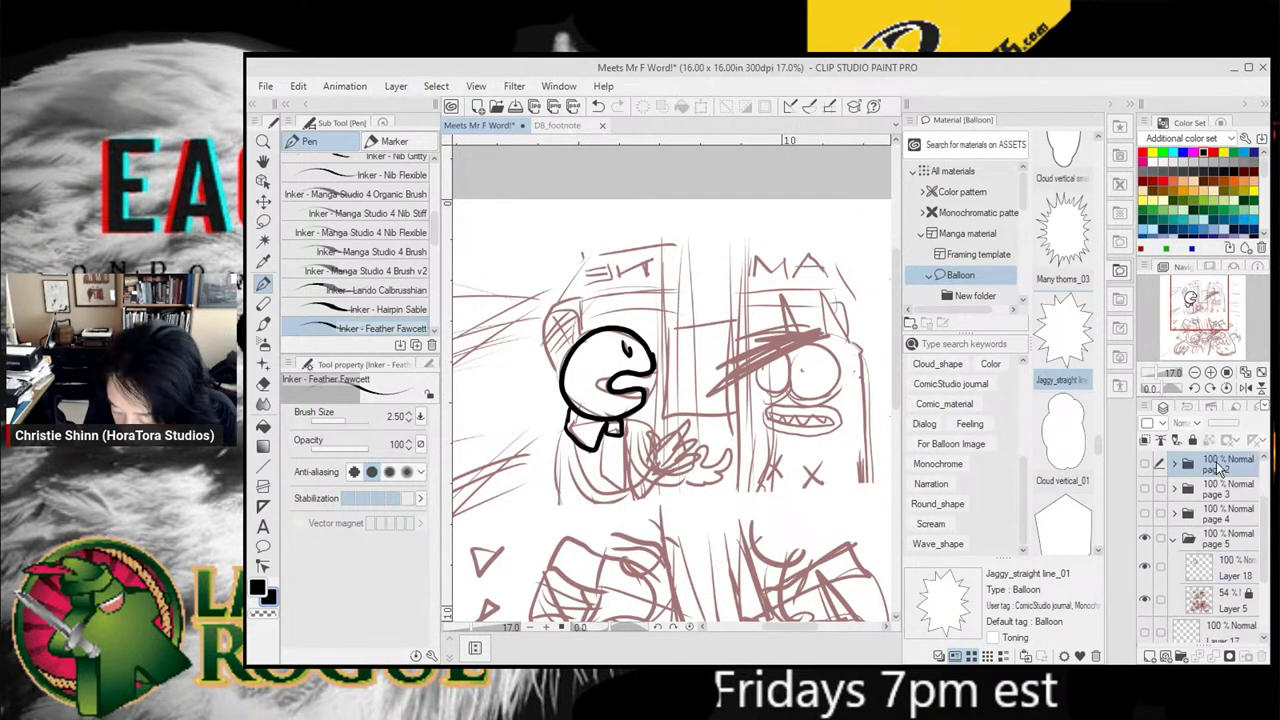
left_click(1262, 505)
scroll(1262, 505, "up", 2)
left_click(1145, 466)
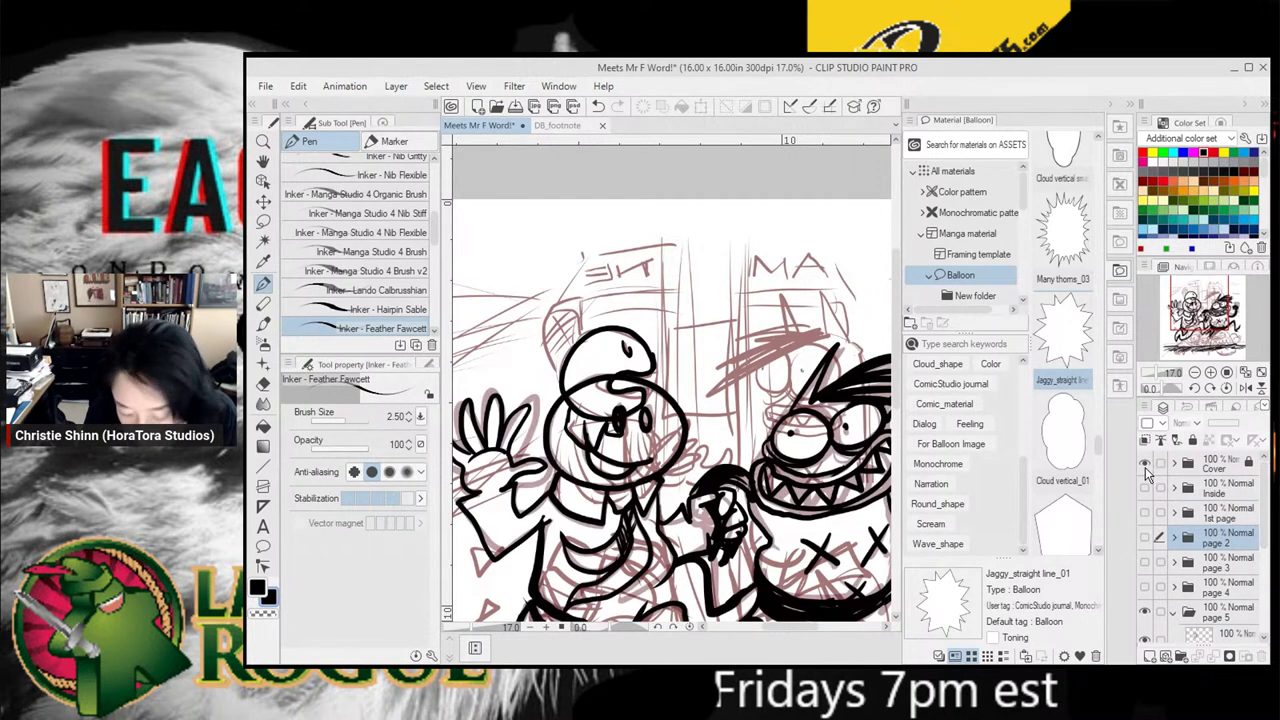
left_click(1146, 467)
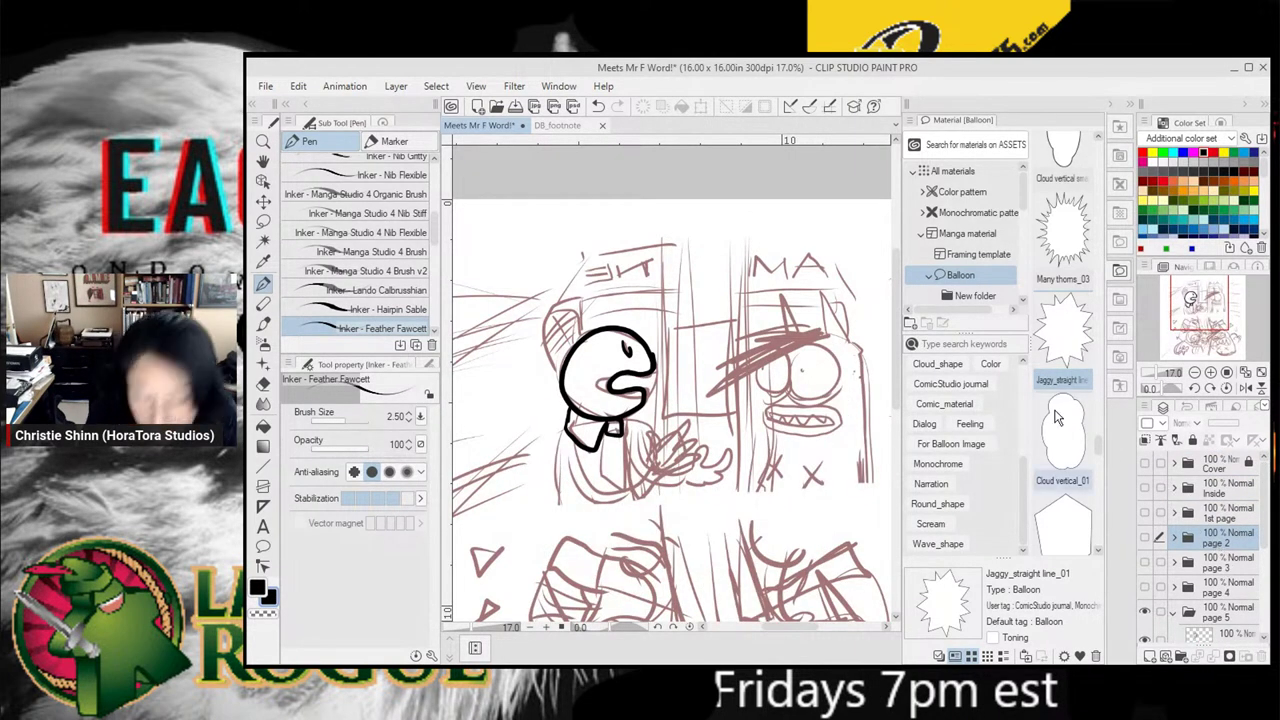
left_click(1220, 637)
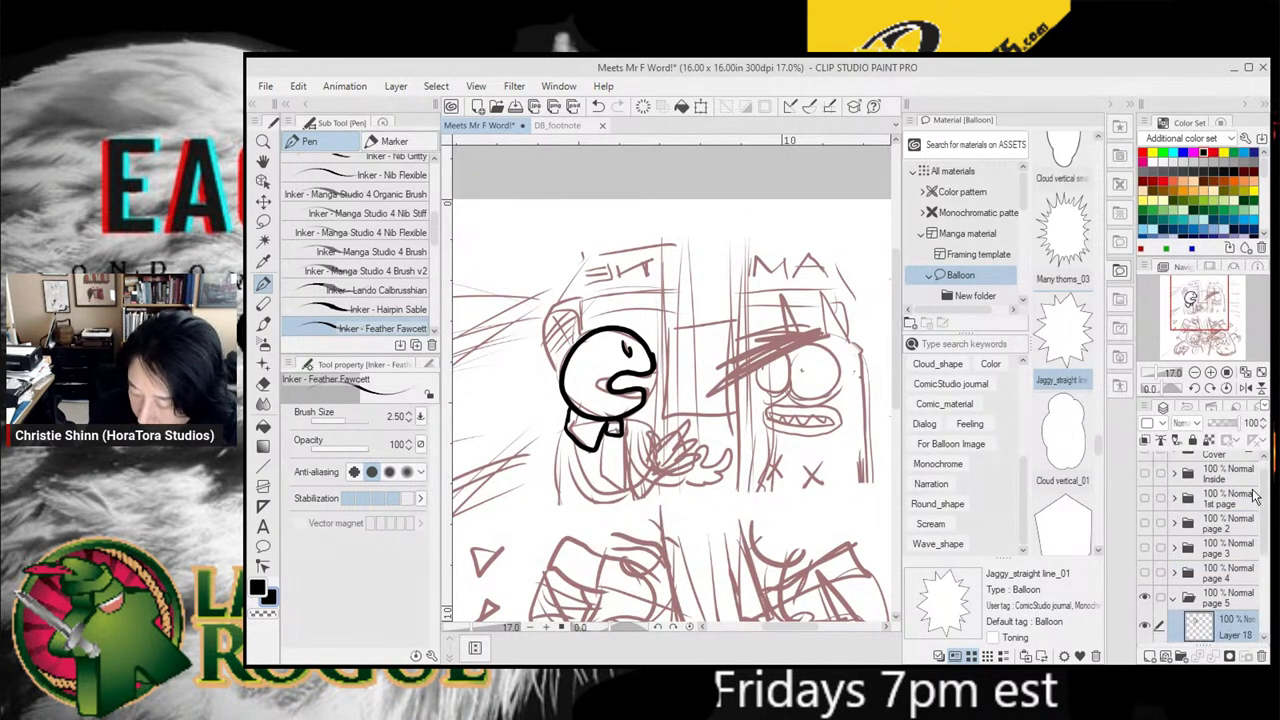
scroll(1258, 510, "down", 2)
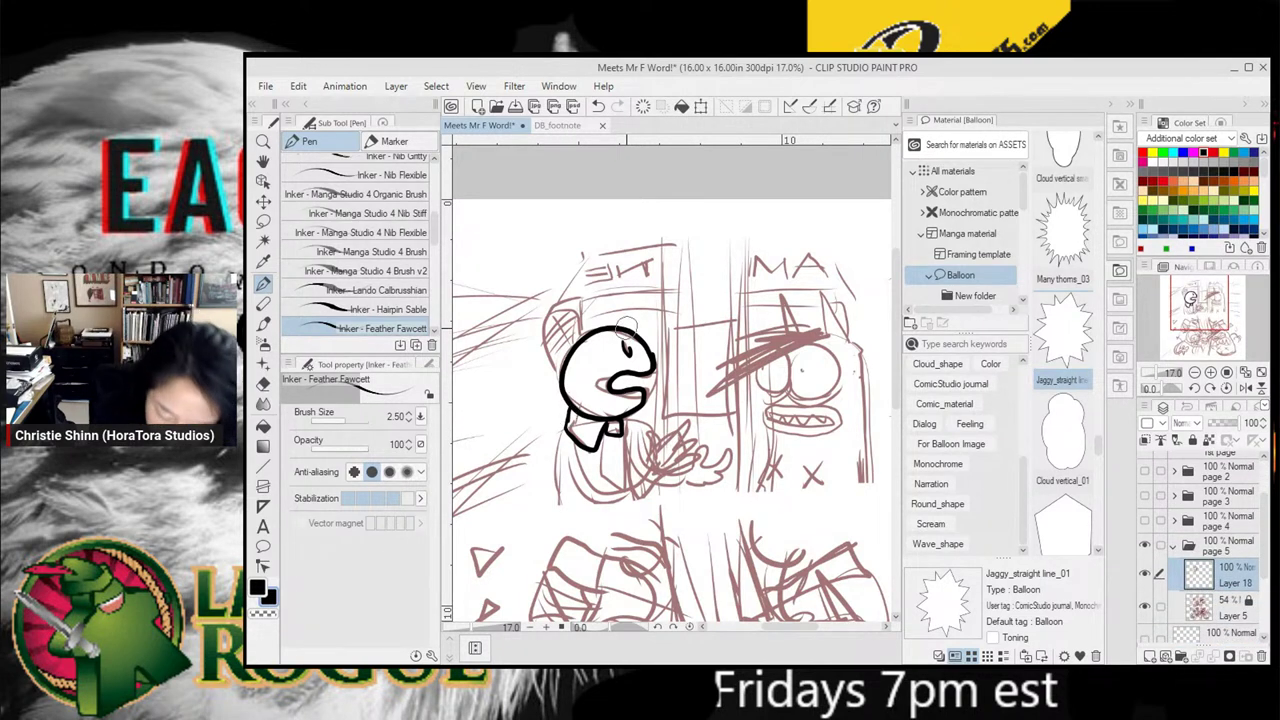
Fill in the left character's eye and ink the tie knot, the back and the bent sleeve over the sketch
left_click_drag(626, 350, 626, 352)
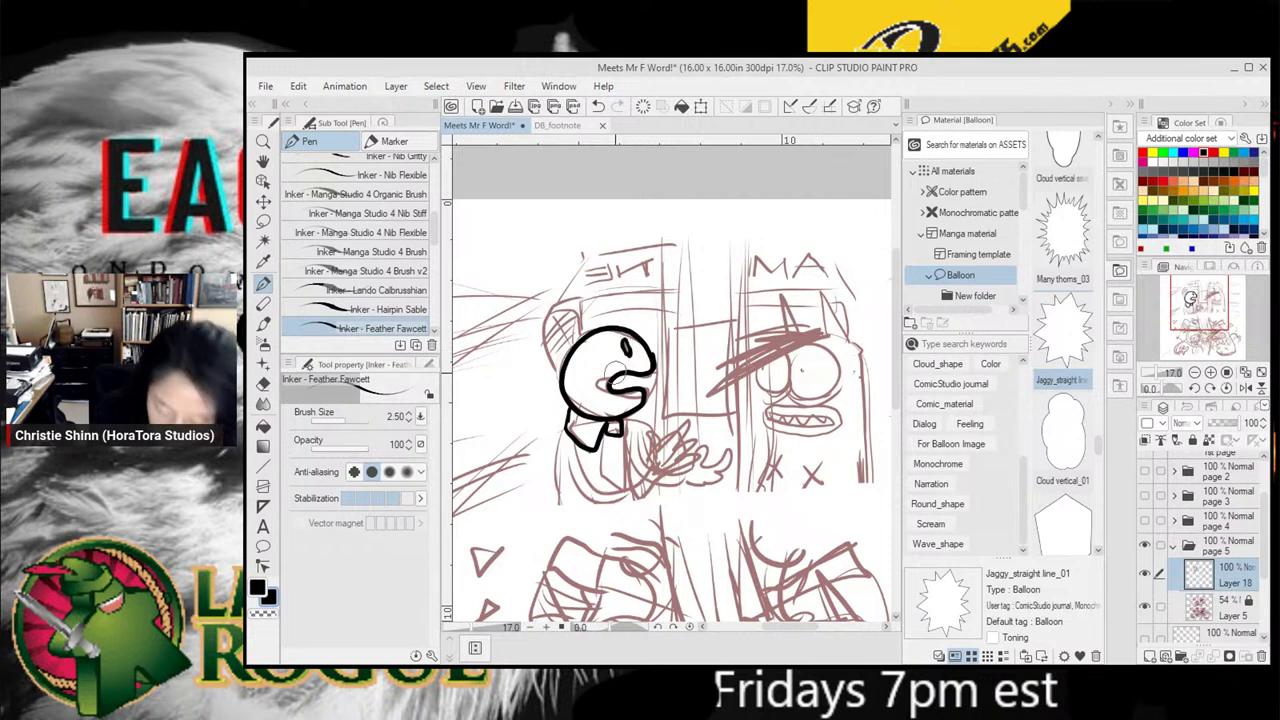
left_click_drag(621, 430, 635, 418)
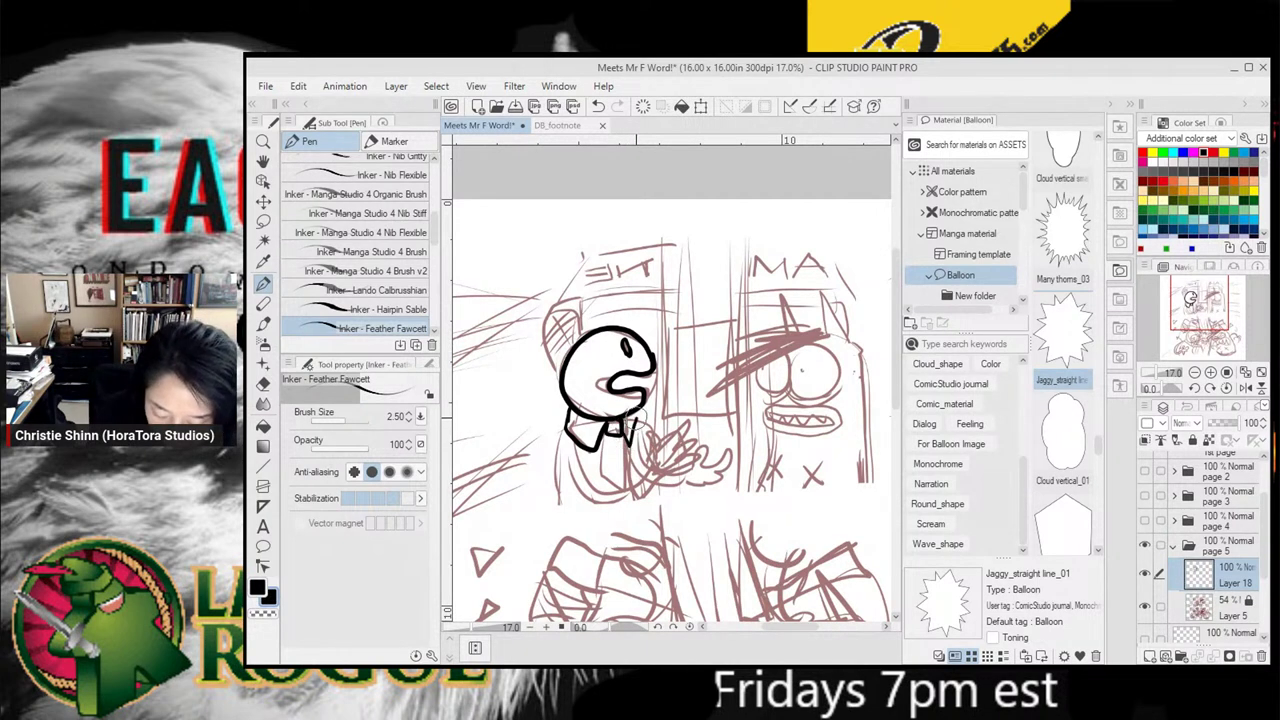
mouse_move(558, 428)
left_mouse_down()
mouse_move(566, 508)
mouse_move(588, 480)
mouse_move(644, 470)
mouse_move(664, 506)
mouse_move(626, 516)
mouse_move(568, 470)
left_mouse_up()
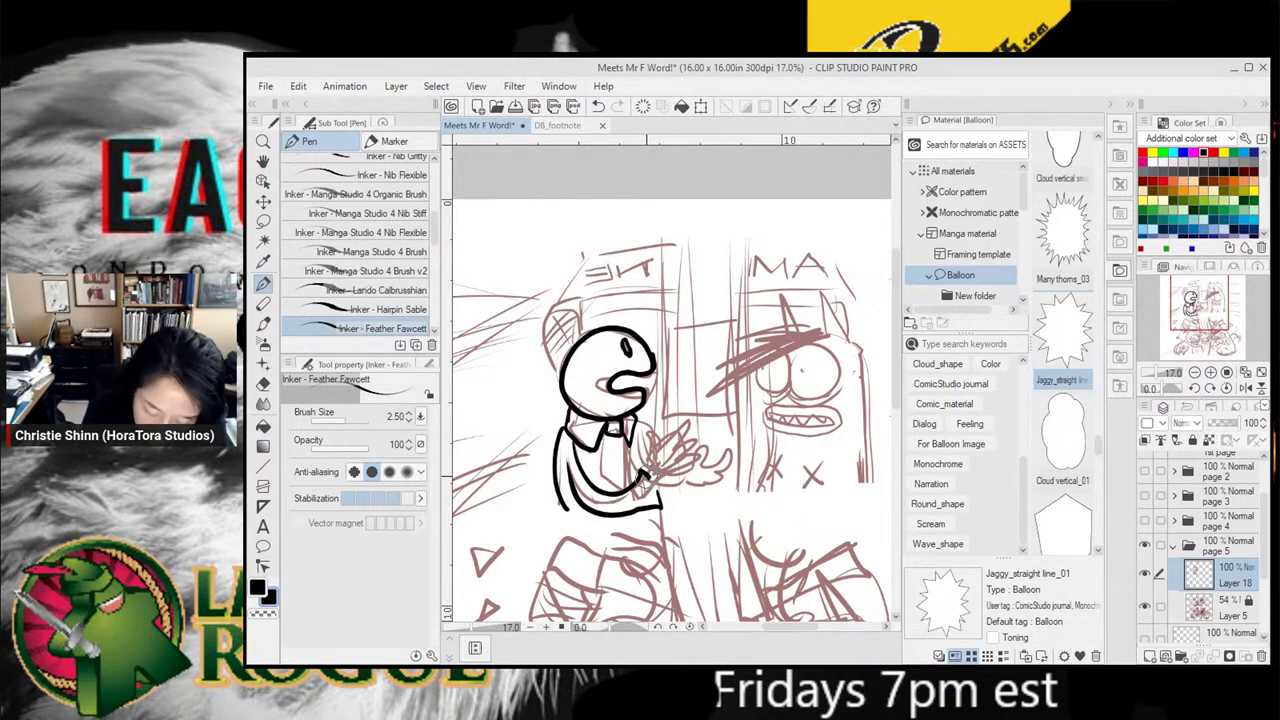
Ink the left character's cuff, clawing hands, tie and jacket front, redoing the last finger strokes
mouse_move(647, 477)
left_mouse_down()
mouse_move(655, 442)
mouse_move(660, 458)
mouse_move(702, 438)
mouse_move(682, 489)
mouse_move(659, 499)
left_mouse_up()
mouse_move(704, 437)
left_mouse_down()
mouse_move(698, 488)
mouse_move(717, 485)
mouse_move(682, 486)
mouse_move(713, 477)
left_mouse_up()
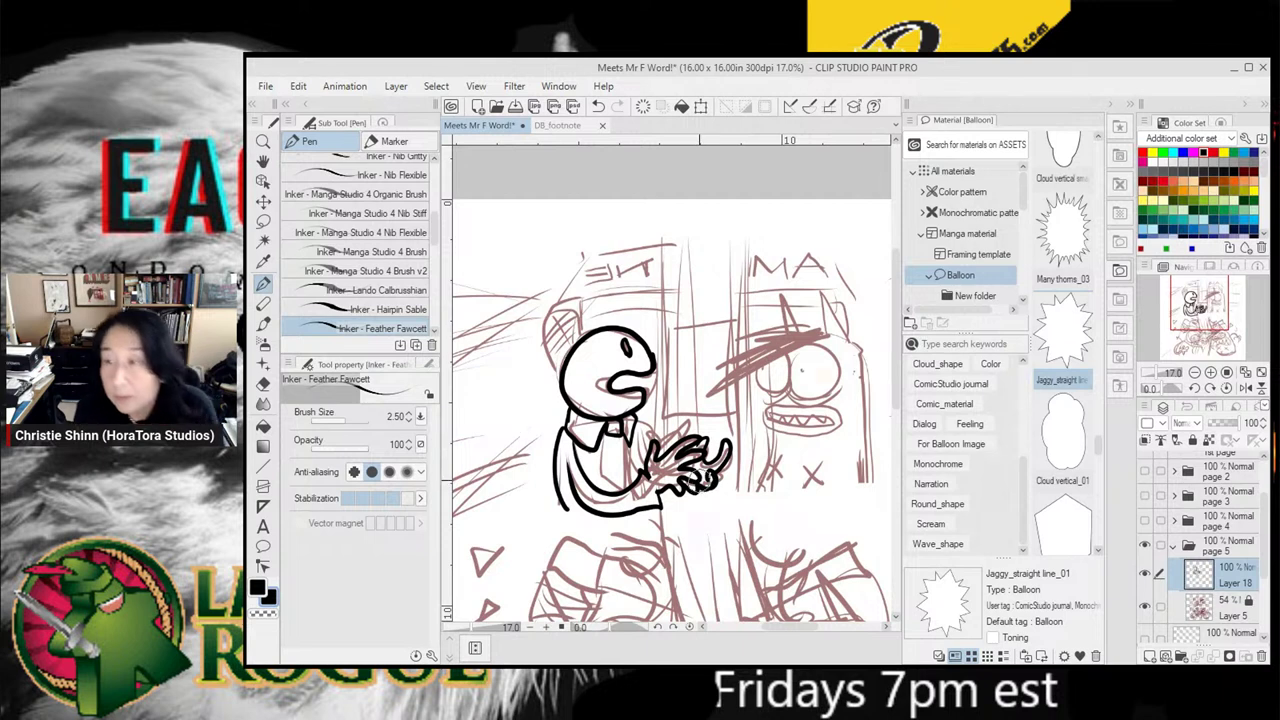
key("ctrl+z")
key("ctrl+z")
key("ctrl+z")
key("ctrl+z")
key("ctrl+z")
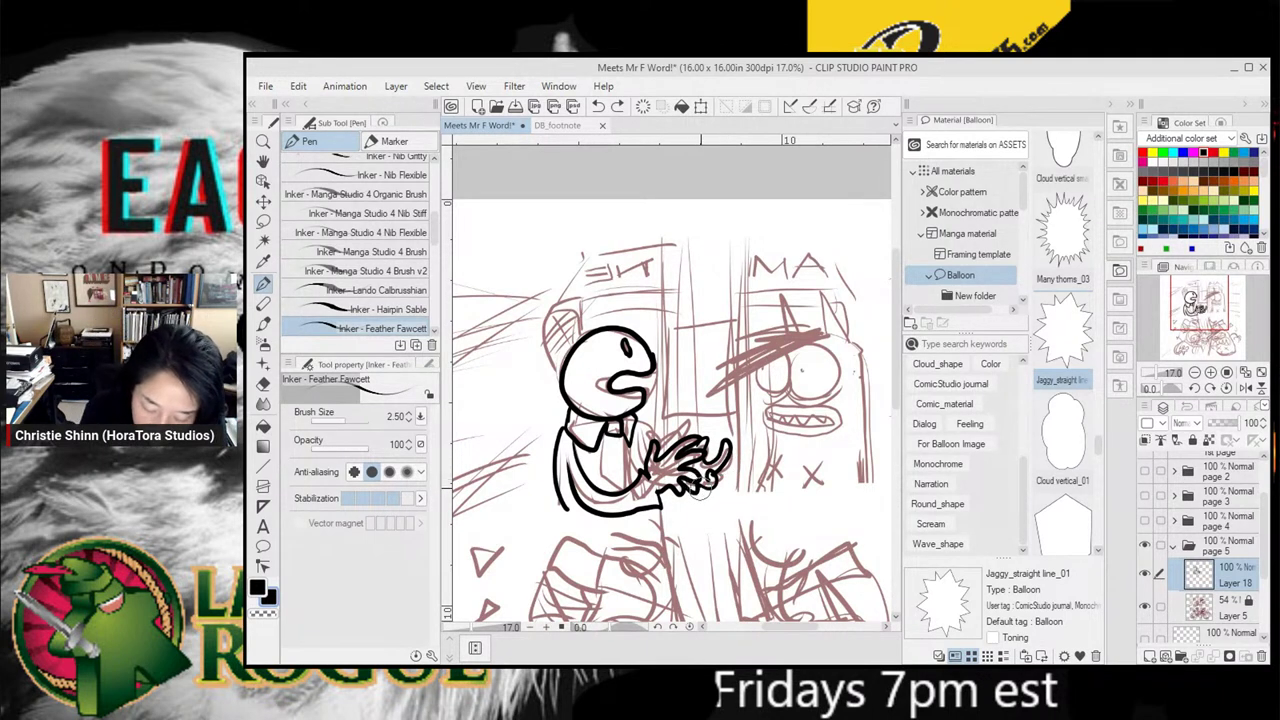
left_click_drag(700, 482, 718, 466)
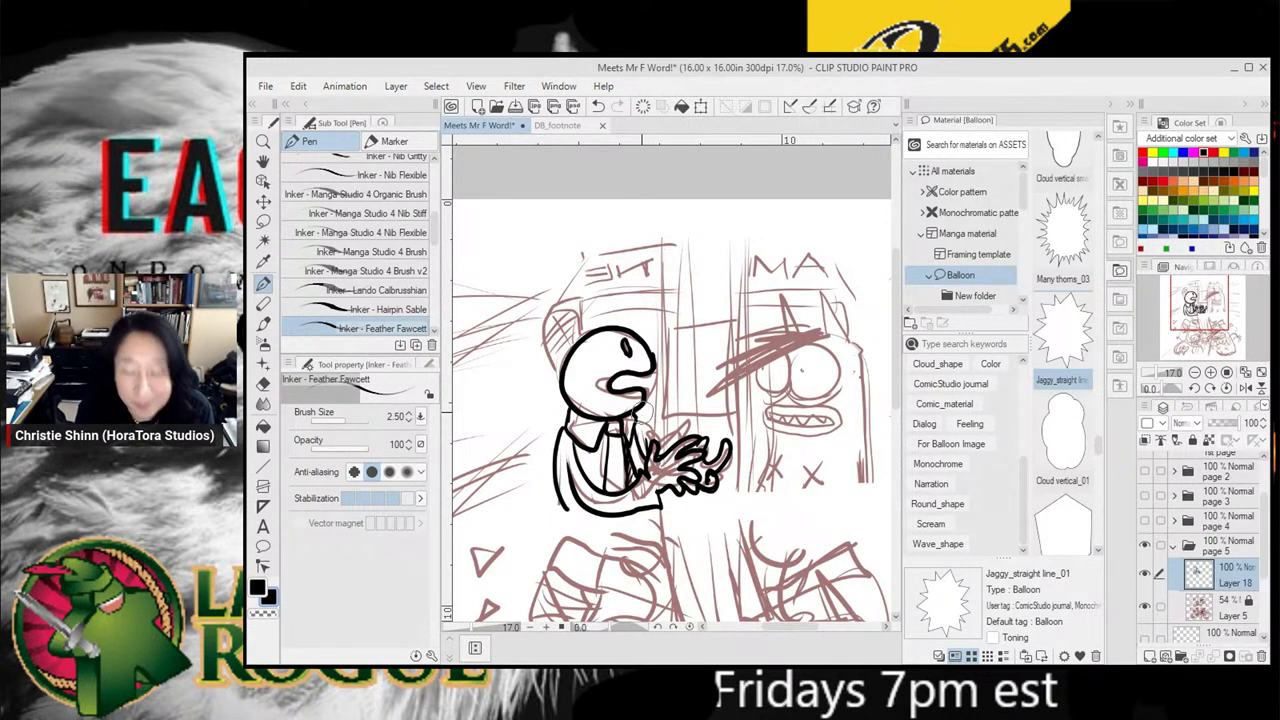
Ink the right monster's round eyes, toothy mouth, X marks, body outline, pointed horns and shaggy black hair
mouse_move(812, 346)
left_mouse_down()
mouse_move(812, 392)
mouse_move(819, 352)
mouse_move(792, 367)
mouse_move(801, 372)
mouse_move(776, 354)
mouse_move(772, 392)
mouse_move(792, 372)
mouse_move(776, 352)
mouse_move(764, 392)
mouse_move(797, 377)
mouse_move(817, 394)
mouse_move(819, 372)
mouse_move(791, 399)
mouse_move(842, 360)
mouse_move(797, 384)
mouse_move(838, 389)
left_mouse_up()
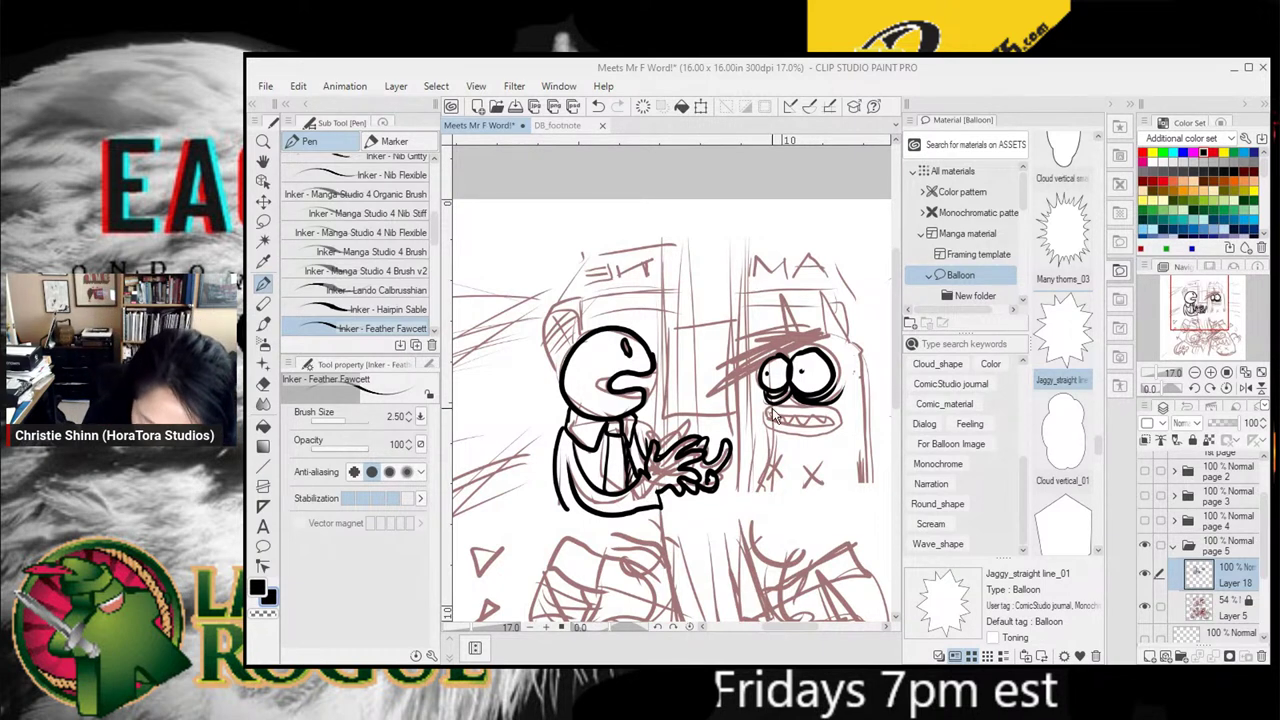
mouse_move(770, 409)
left_mouse_down()
mouse_move(760, 414)
mouse_move(776, 440)
mouse_move(830, 434)
mouse_move(847, 410)
mouse_move(766, 402)
mouse_move(848, 430)
mouse_move(780, 438)
mouse_move(764, 404)
mouse_move(840, 428)
mouse_move(774, 456)
mouse_move(760, 498)
mouse_move(819, 484)
mouse_move(803, 486)
left_mouse_up()
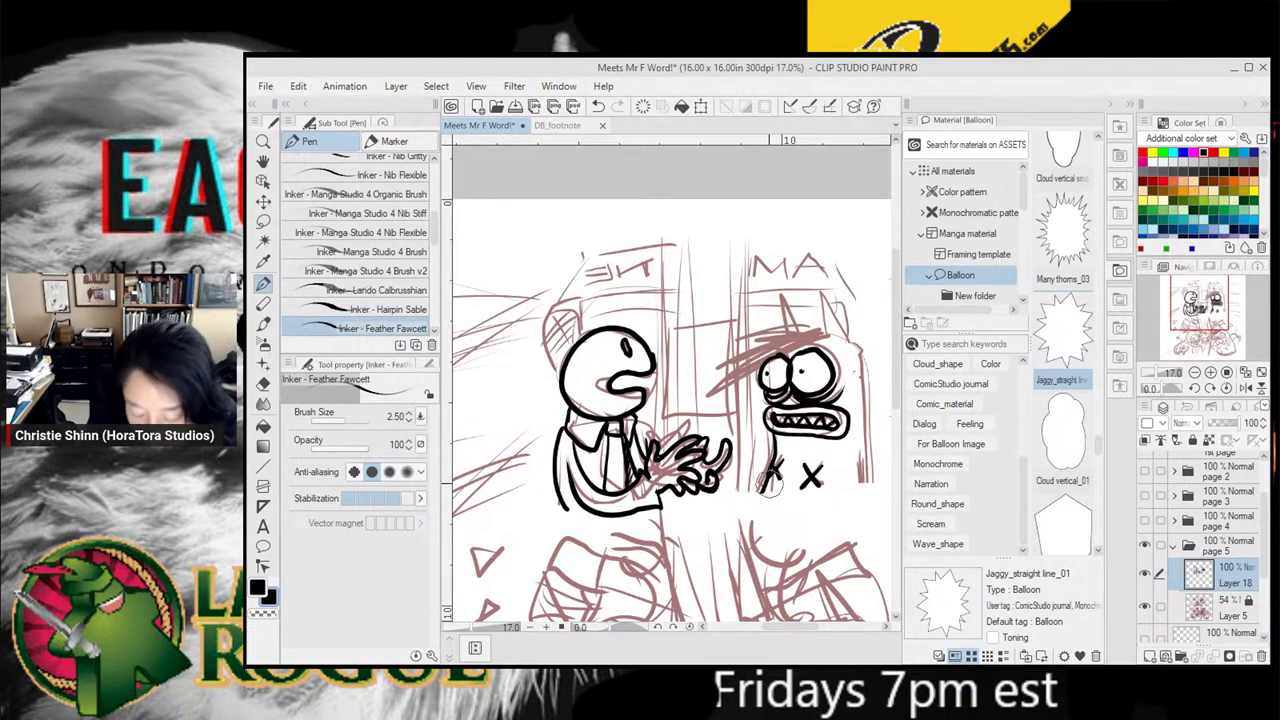
mouse_move(825, 319)
left_mouse_down()
mouse_move(827, 279)
mouse_move(857, 350)
mouse_move(860, 488)
left_mouse_up()
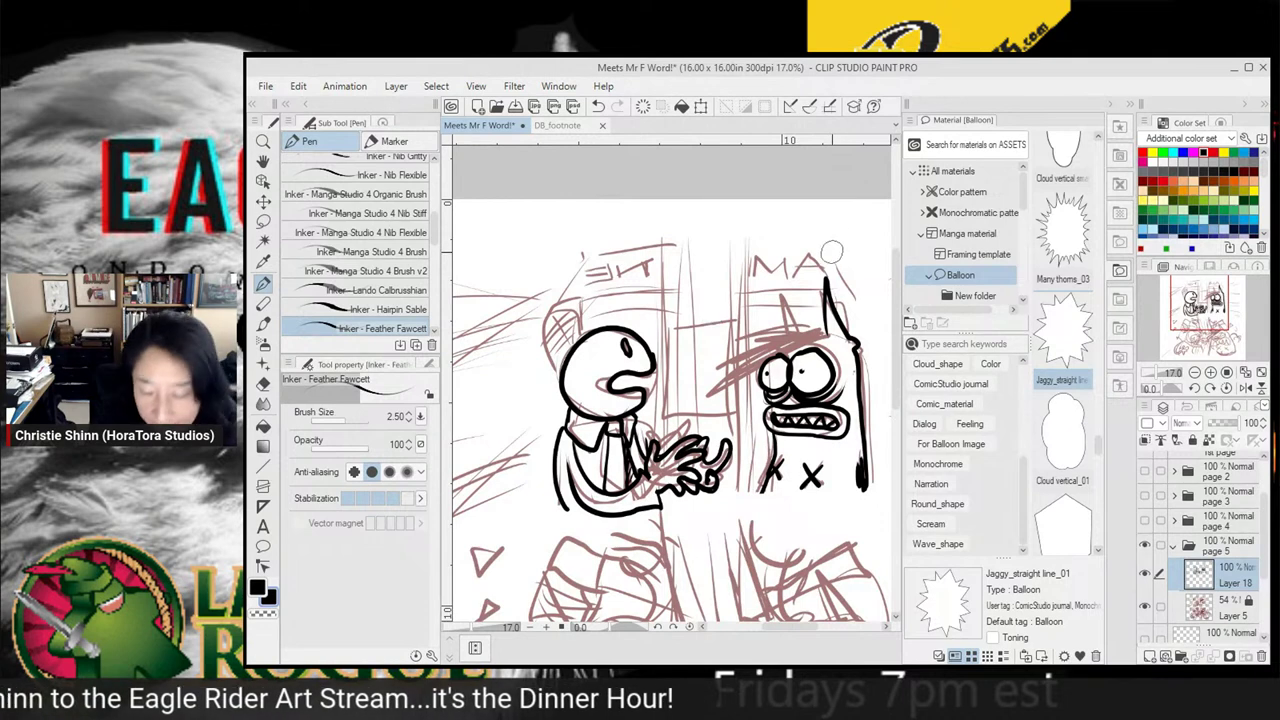
mouse_move(820, 331)
left_mouse_down()
mouse_move(762, 344)
mouse_move(729, 379)
mouse_move(747, 362)
left_mouse_up()
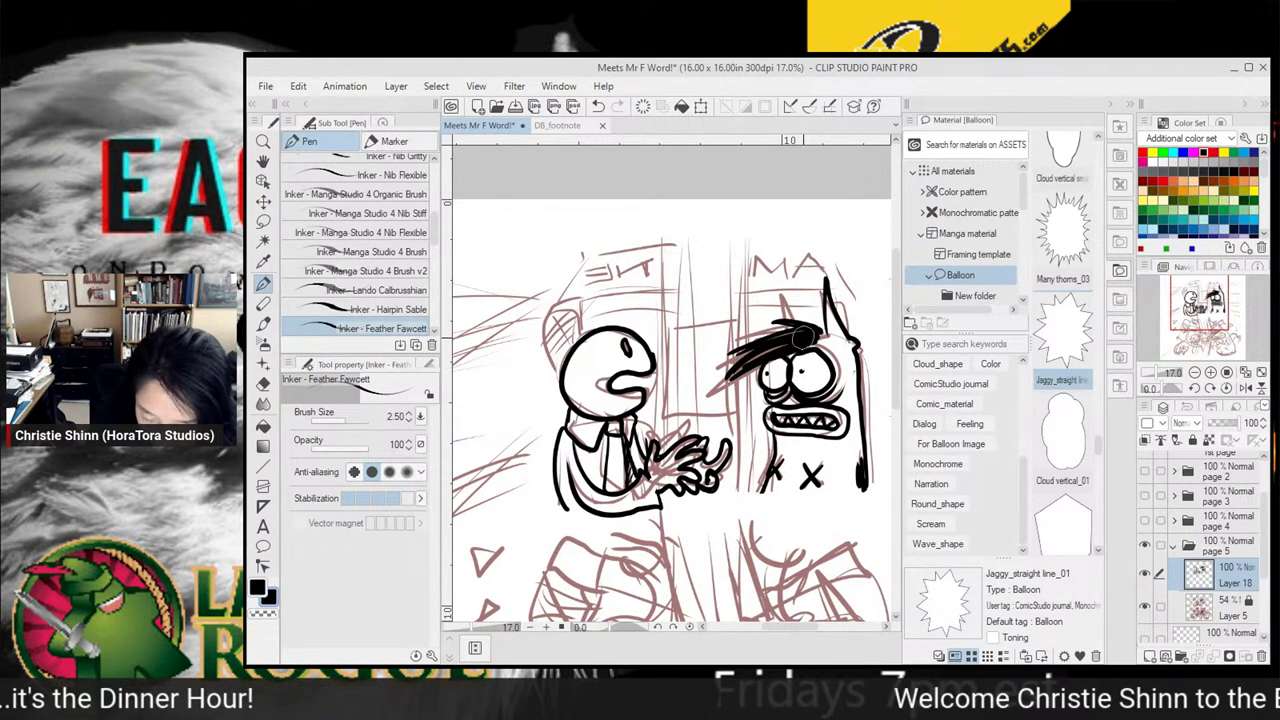
mouse_move(810, 328)
left_mouse_down()
mouse_move(754, 327)
mouse_move(793, 328)
mouse_move(779, 322)
mouse_move(783, 296)
mouse_move(809, 326)
left_mouse_up()
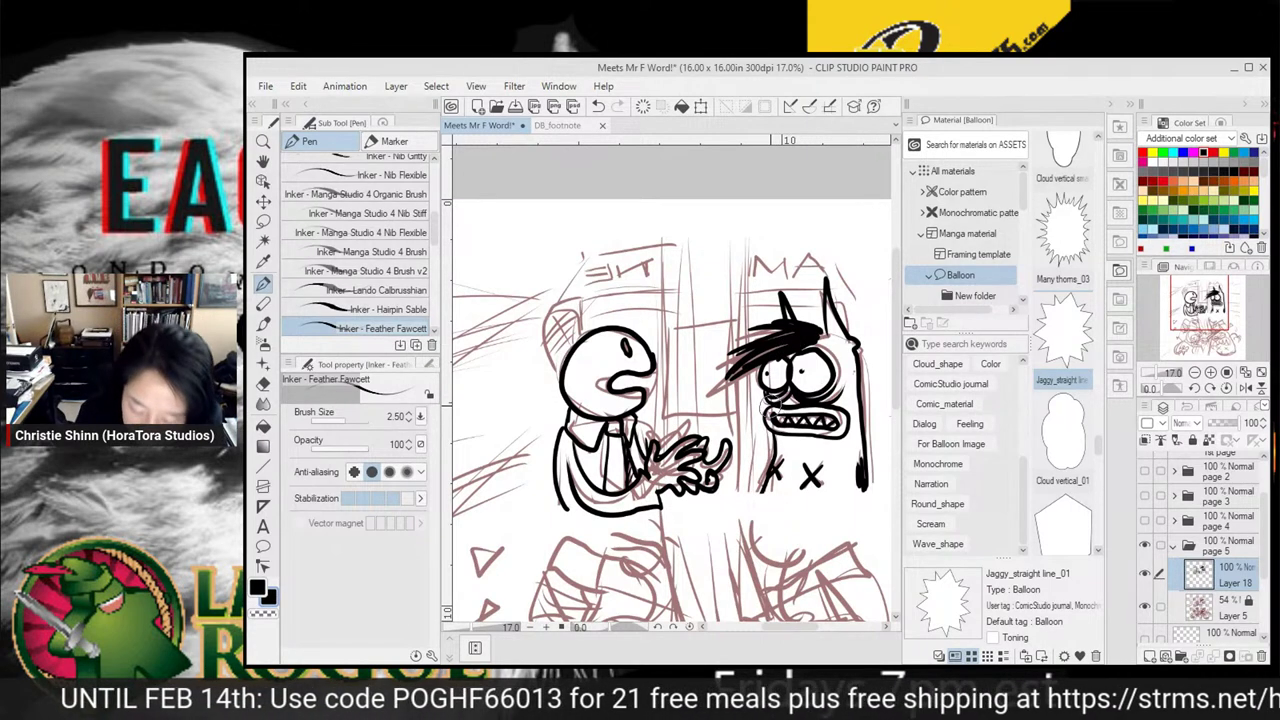
Ink the long vertical edges of the divider between the two characters and the rectangular panel inside it
left_click_drag(750, 222, 750, 335)
left_click_drag(654, 216, 664, 422)
left_click_drag(670, 302, 670, 425)
mouse_move(674, 319)
left_mouse_down()
mouse_move(735, 312)
mouse_move(741, 348)
left_mouse_up()
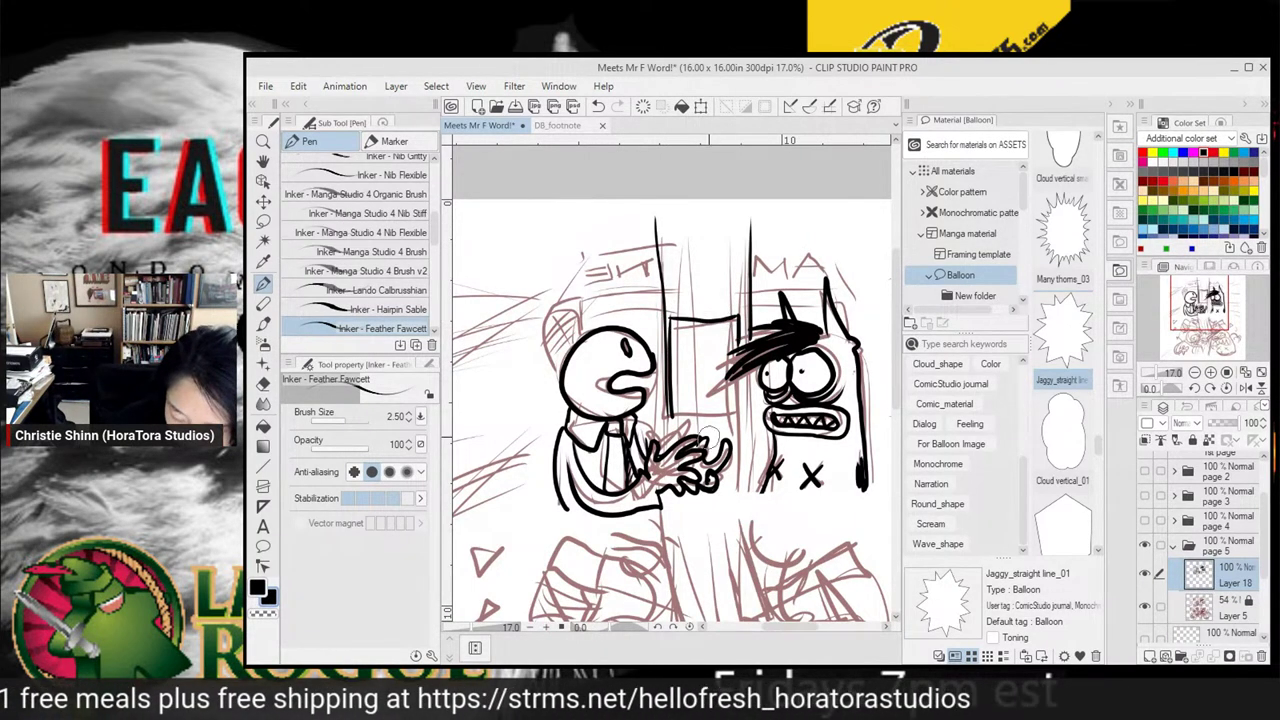
mouse_move(670, 412)
left_mouse_down()
mouse_move(745, 382)
mouse_move(738, 408)
left_mouse_up()
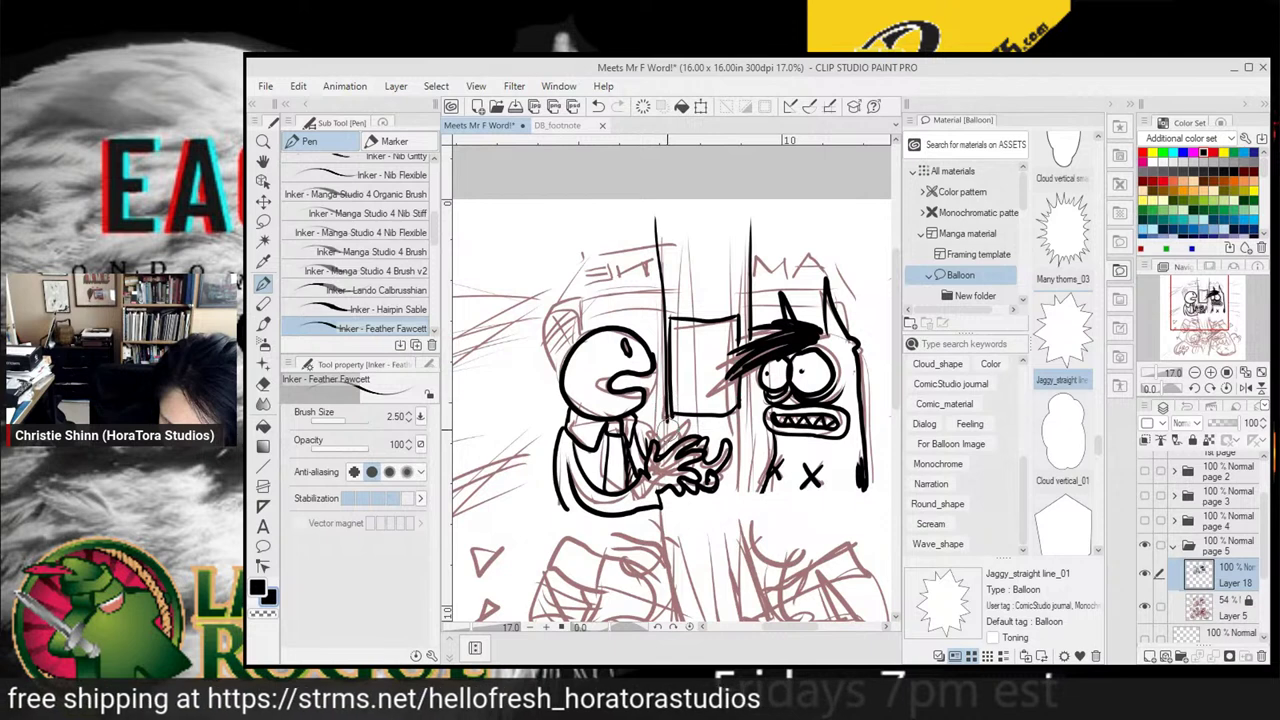
Double the divider's vertical edges with extra lines above and beside the panel, down to the monster's body
left_click_drag(748, 356, 750, 495)
left_click_drag(742, 441, 744, 489)
mouse_move(738, 420)
left_mouse_down()
mouse_move(737, 489)
mouse_move(747, 454)
mouse_move(750, 487)
left_mouse_up()
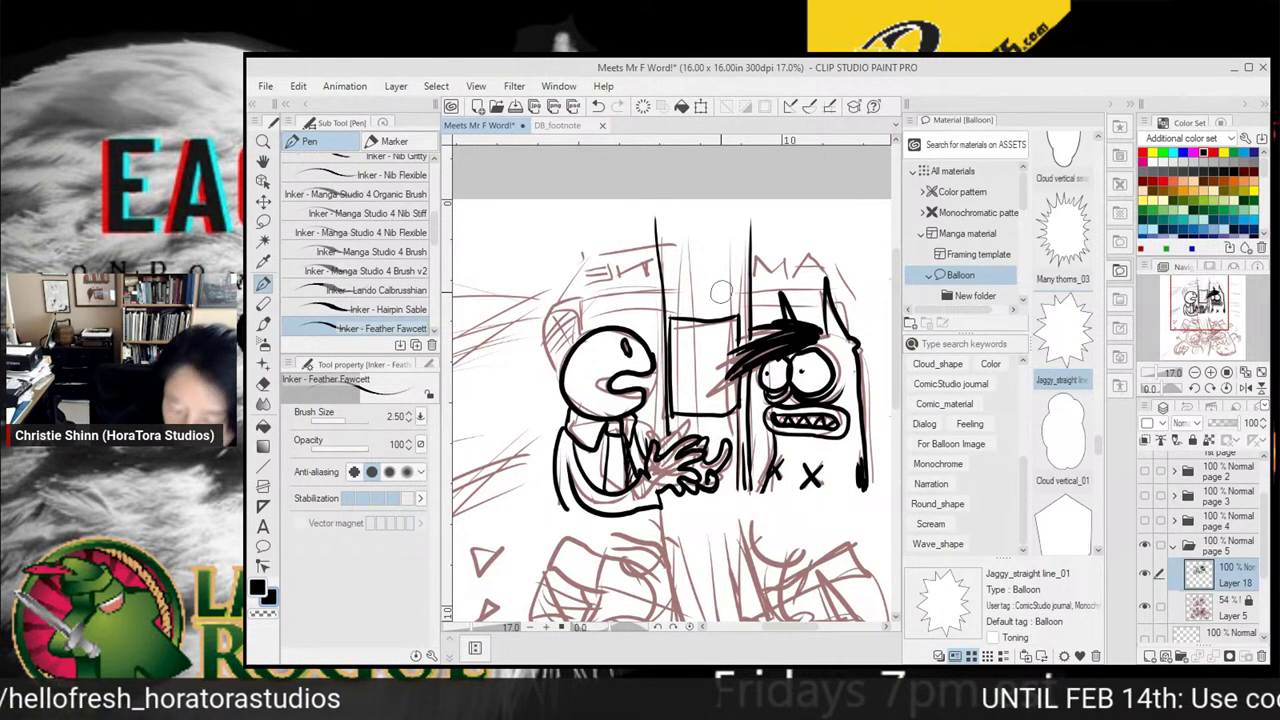
mouse_move(733, 227)
left_mouse_down()
mouse_move(740, 351)
mouse_move(745, 300)
mouse_move(746, 338)
left_mouse_up()
left_click_drag(658, 220, 665, 324)
left_click_drag(685, 424, 726, 432)
Ink the slanted lines and the rounded, cross-hatched shape behind the left character's head
mouse_move(629, 264)
left_mouse_down()
mouse_move(579, 328)
mouse_move(599, 306)
mouse_move(621, 335)
left_mouse_up()
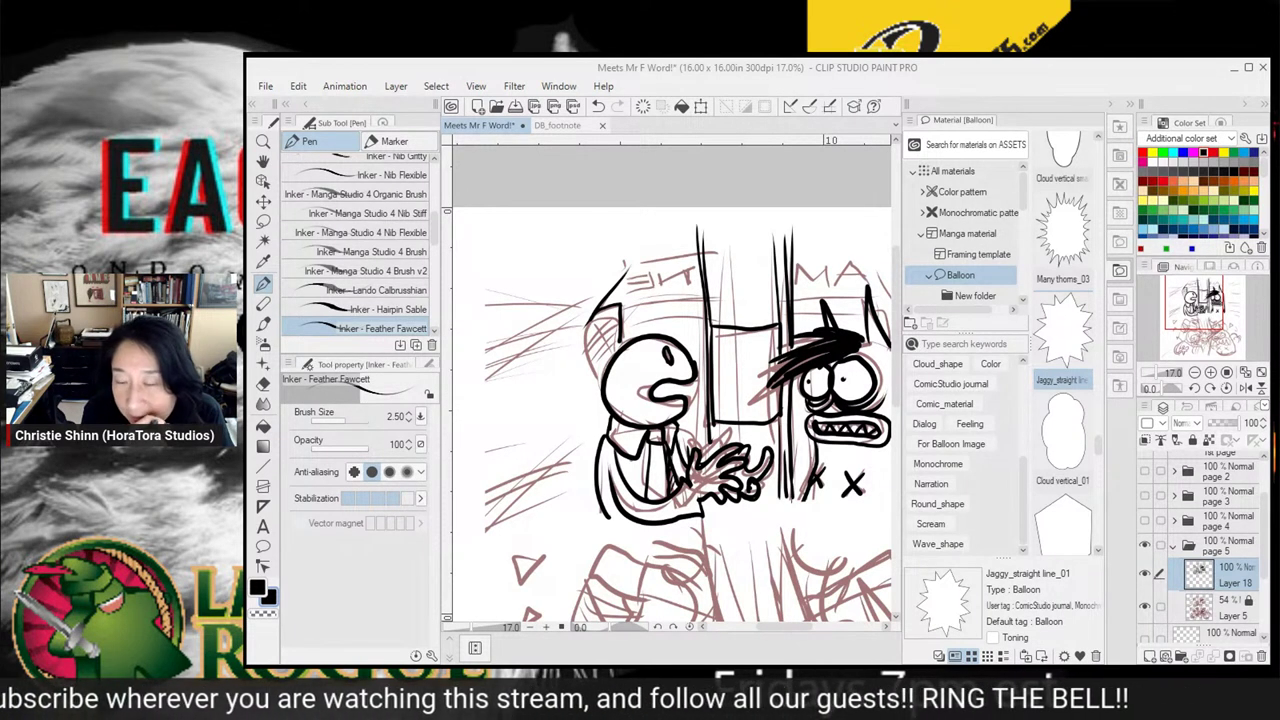
mouse_move(588, 322)
left_mouse_down()
mouse_move(620, 321)
mouse_move(603, 378)
mouse_move(609, 341)
mouse_move(602, 364)
mouse_move(587, 347)
left_mouse_up()
left_click_drag(612, 334, 598, 367)
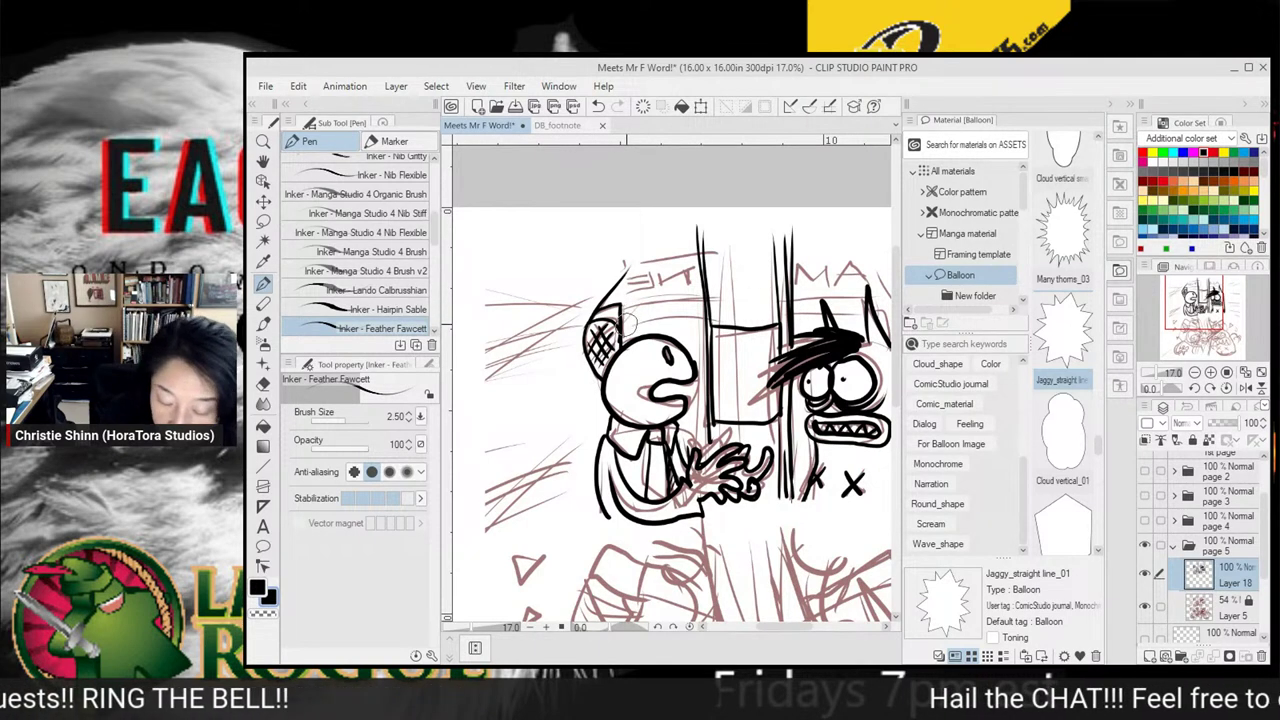
Ink the horizontal bands above both characters' faces and the rounded, cross-hatched shape behind the right monster's head
left_click_drag(618, 322, 705, 318)
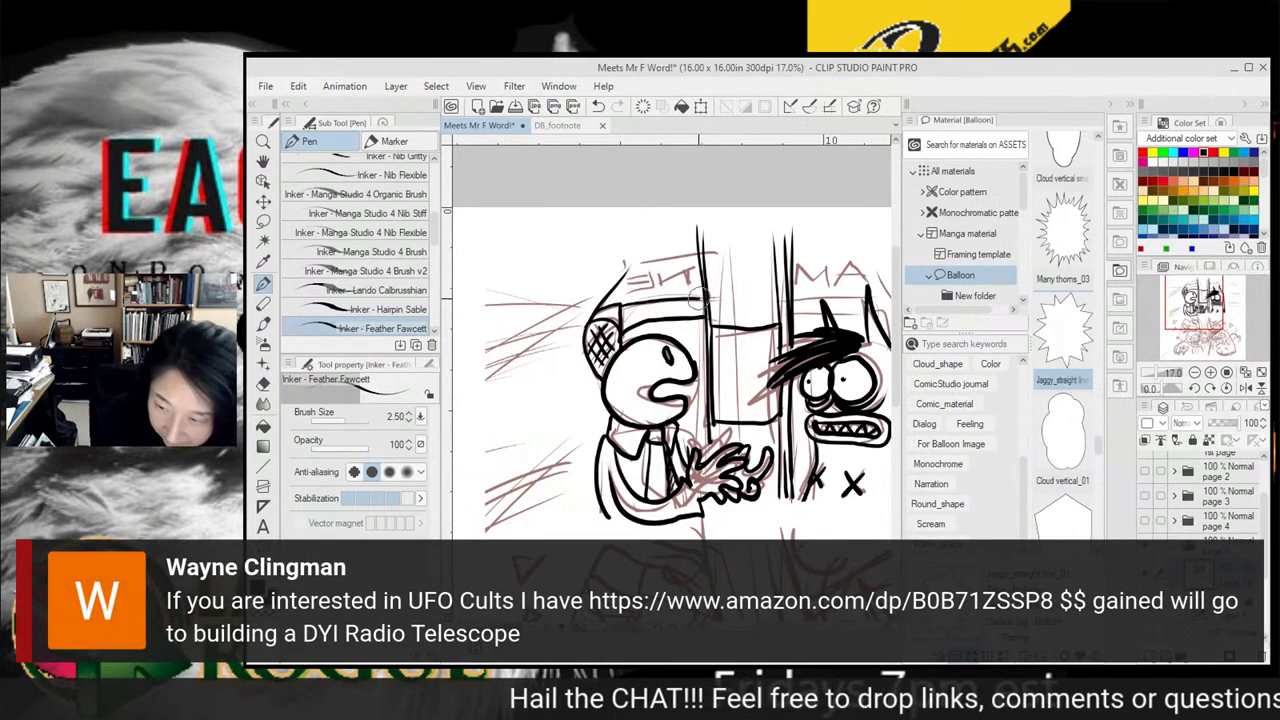
mouse_move(843, 341)
left_mouse_down()
mouse_move(745, 348)
mouse_move(720, 306)
mouse_move(770, 303)
mouse_move(765, 318)
mouse_move(790, 325)
mouse_move(792, 343)
mouse_move(824, 318)
mouse_move(816, 362)
mouse_move(806, 345)
left_mouse_up()
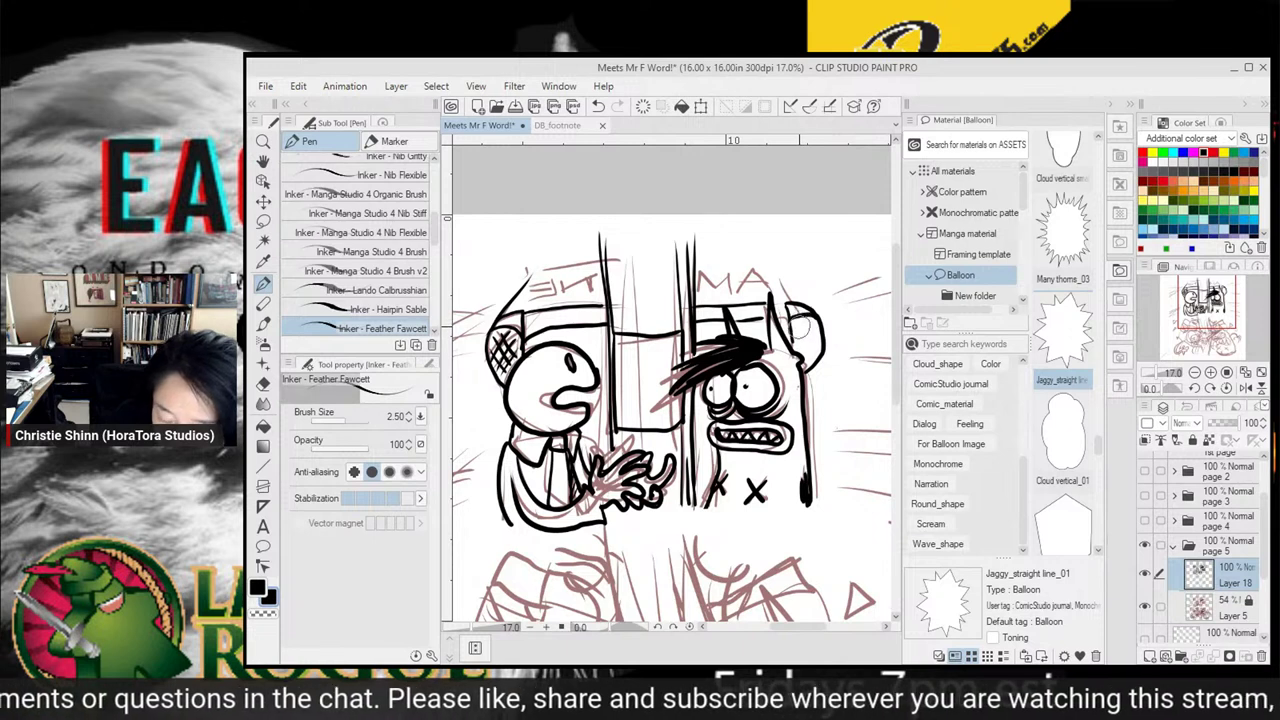
mouse_move(808, 323)
left_mouse_down()
mouse_move(815, 355)
mouse_move(800, 345)
mouse_move(815, 360)
mouse_move(788, 342)
left_mouse_up()
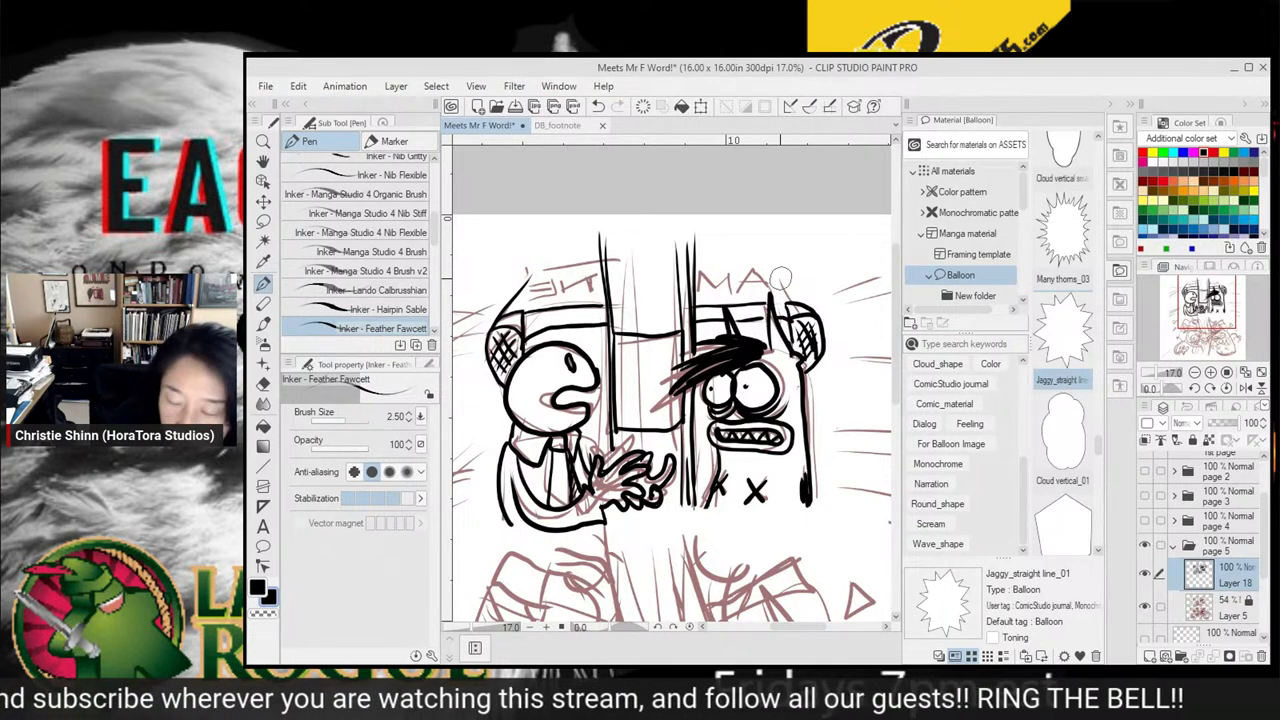
Ink the slanted sides and top edges of the shapes above both characters' headbands, up to the central divider
mouse_move(797, 302)
left_mouse_down()
mouse_move(767, 245)
mouse_move(692, 237)
left_mouse_up()
mouse_move(598, 247)
left_mouse_down()
mouse_move(556, 248)
mouse_move(529, 270)
left_mouse_up()
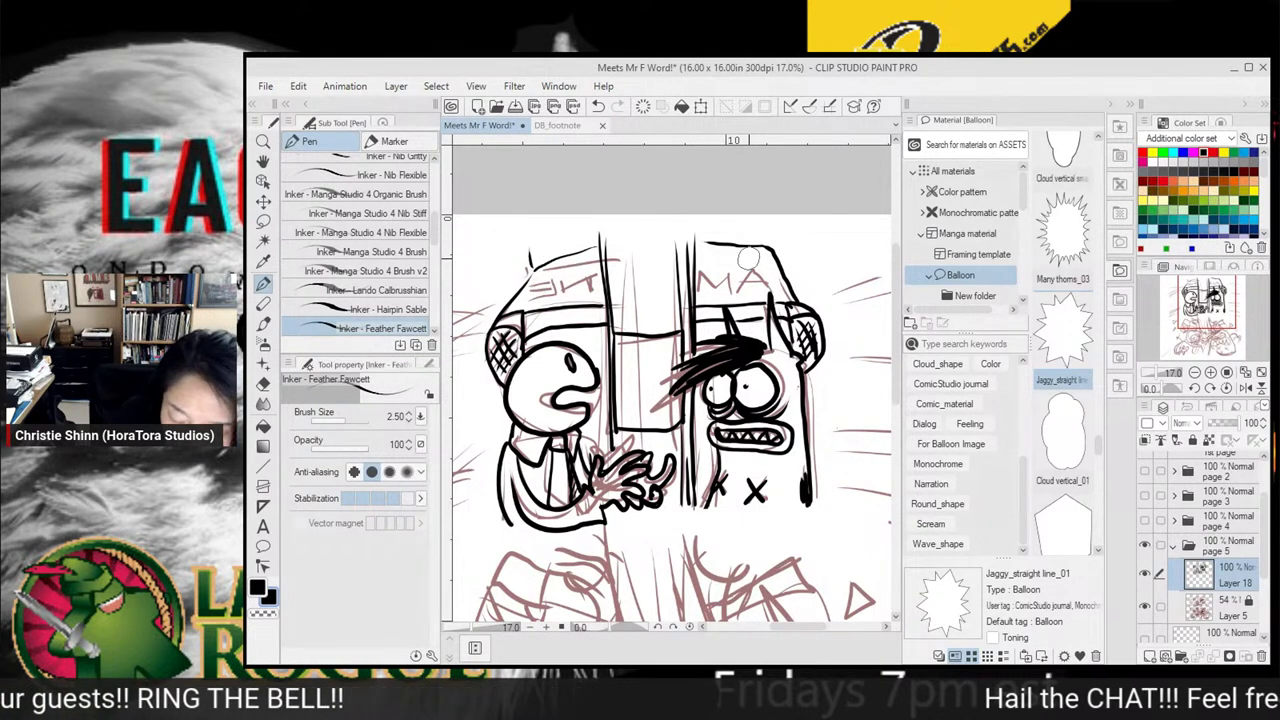
left_click_drag(706, 242, 776, 250)
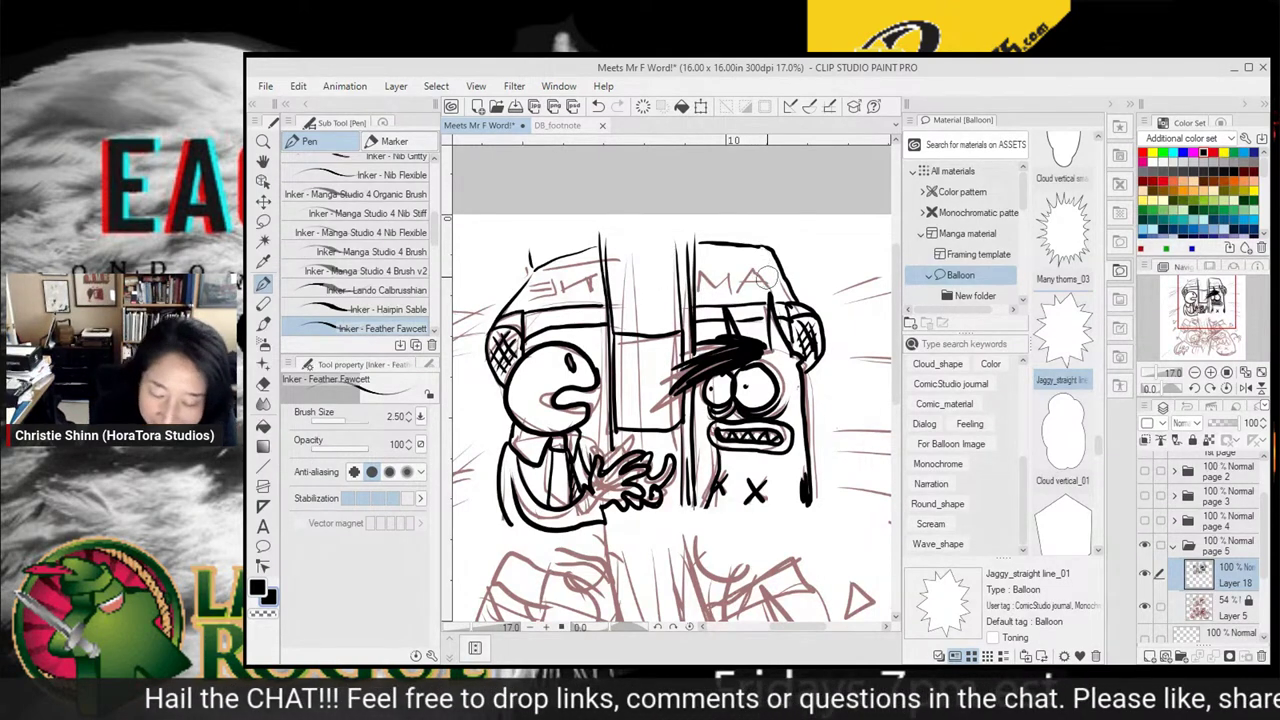
Ink the letters "MA" above the monster and the mirrored letters above the left character
mouse_move(768, 286)
left_mouse_down()
mouse_move(733, 291)
mouse_move(753, 265)
mouse_move(779, 290)
mouse_move(733, 260)
mouse_move(726, 290)
mouse_move(726, 267)
mouse_move(698, 288)
left_mouse_up()
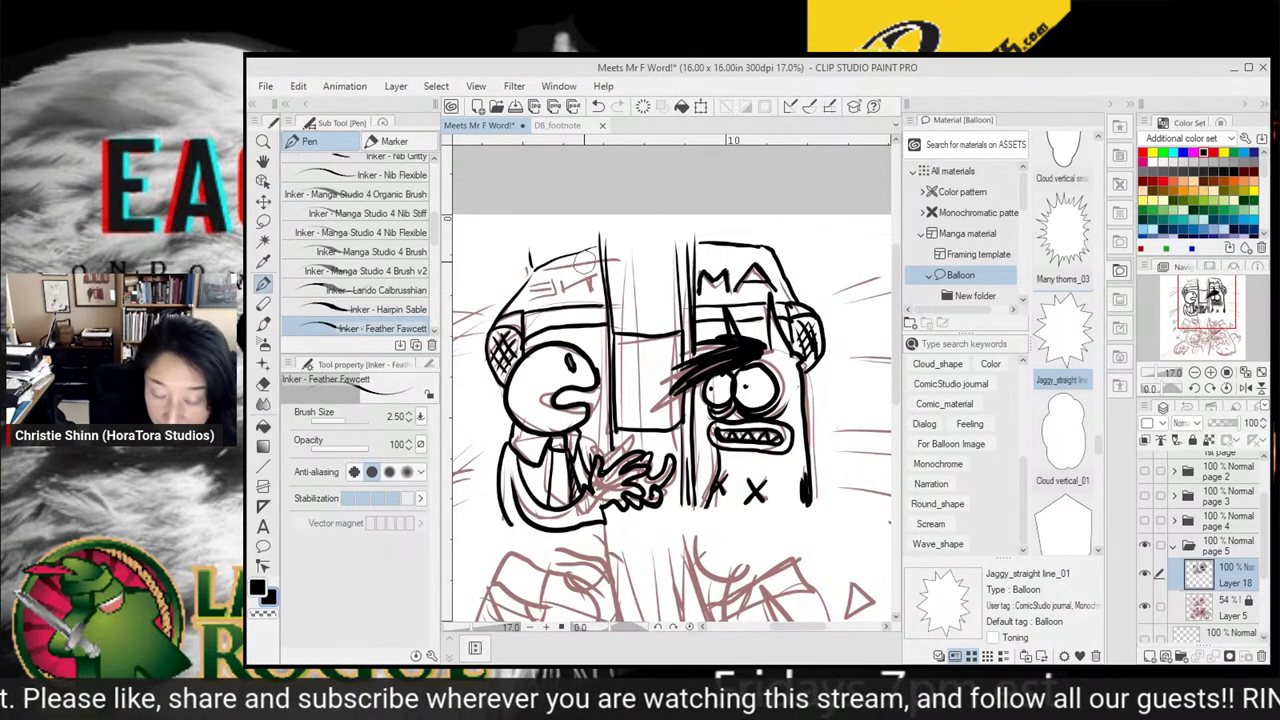
left_click_drag(589, 272, 590, 296)
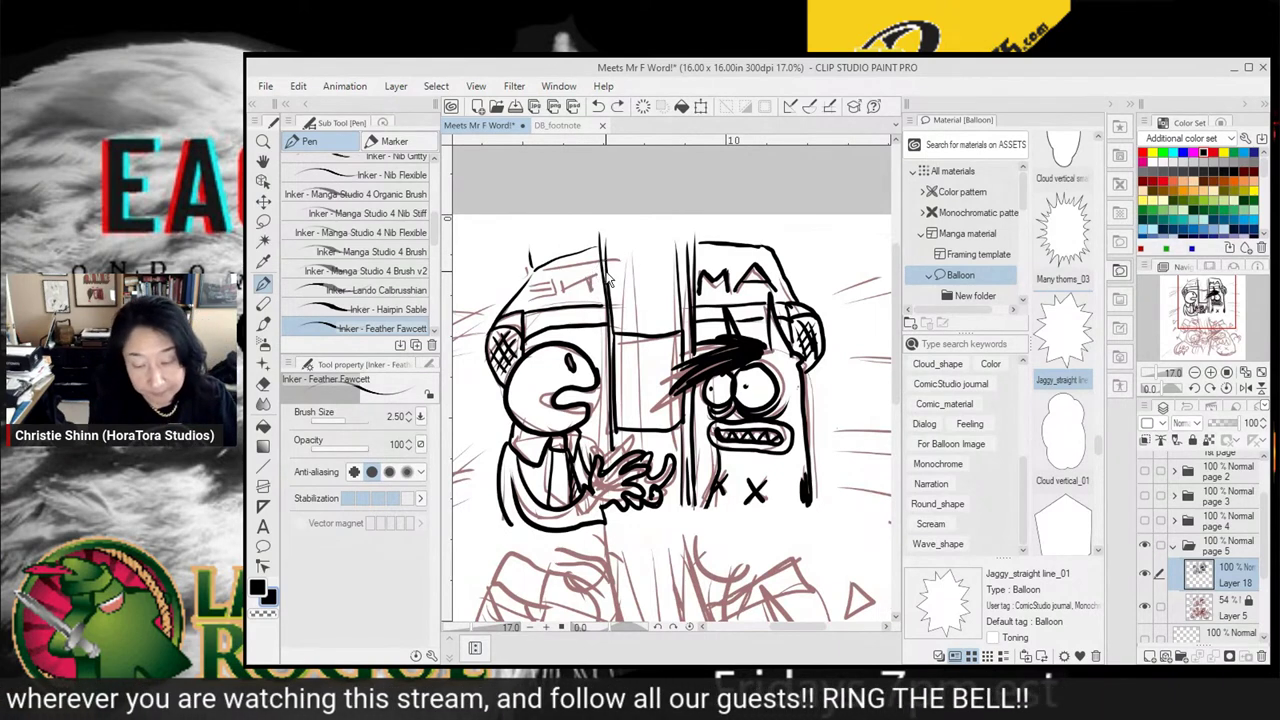
mouse_move(592, 273)
left_mouse_down()
mouse_move(591, 291)
mouse_move(604, 276)
mouse_move(556, 276)
mouse_move(555, 295)
mouse_move(526, 297)
mouse_move(556, 287)
left_mouse_up()
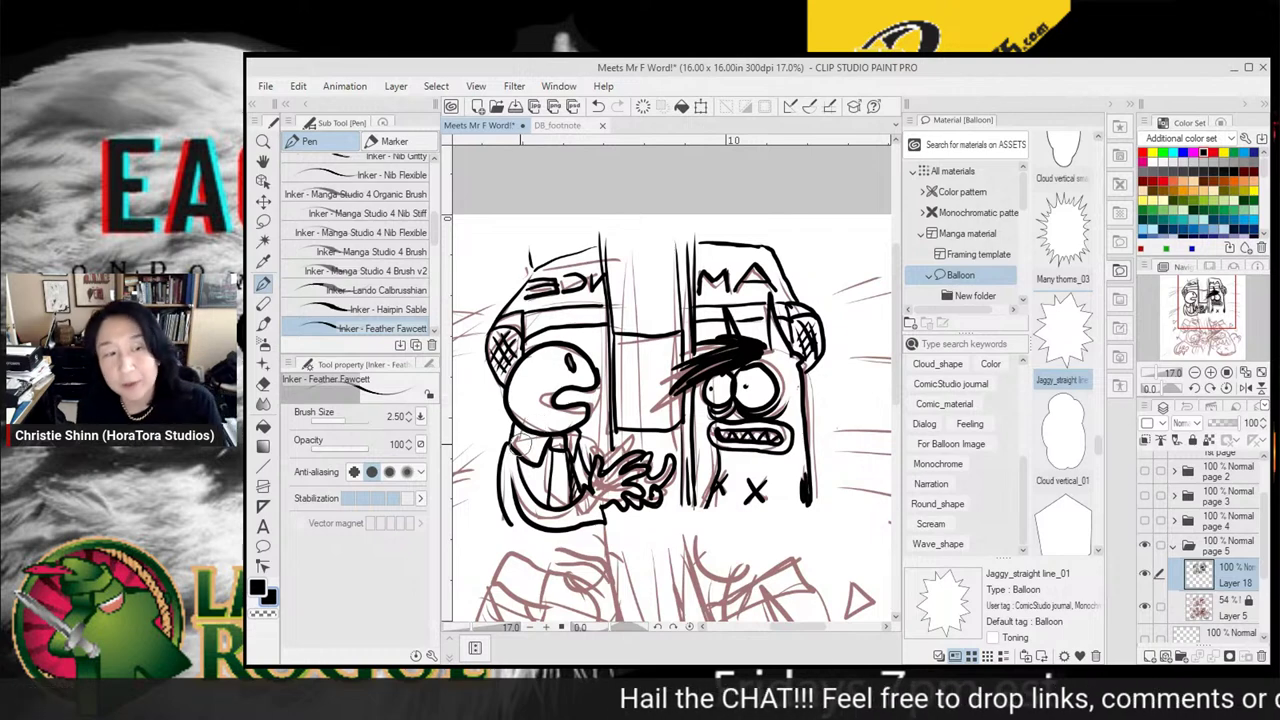
Open the Effect line category within the manga materials
mouse_move(663, 434)
left_mouse_down()
mouse_move(776, 412)
mouse_move(804, 458)
mouse_move(745, 441)
mouse_move(668, 373)
left_mouse_up()
mouse_move(885, 390)
left_mouse_down()
mouse_move(769, 390)
mouse_move(879, 415)
left_mouse_up()
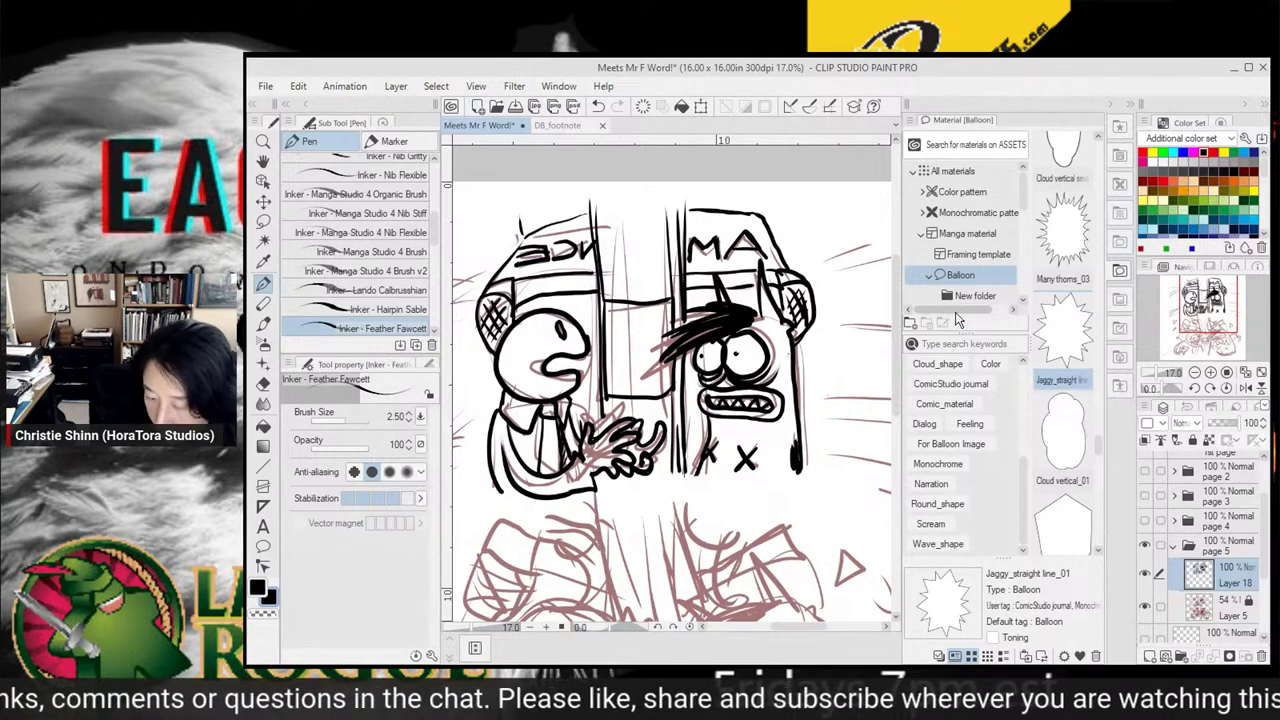
mouse_move(1020, 205)
left_mouse_down()
mouse_move(1024, 305)
mouse_move(1027, 203)
left_mouse_up()
left_click(947, 235)
left_click(923, 215)
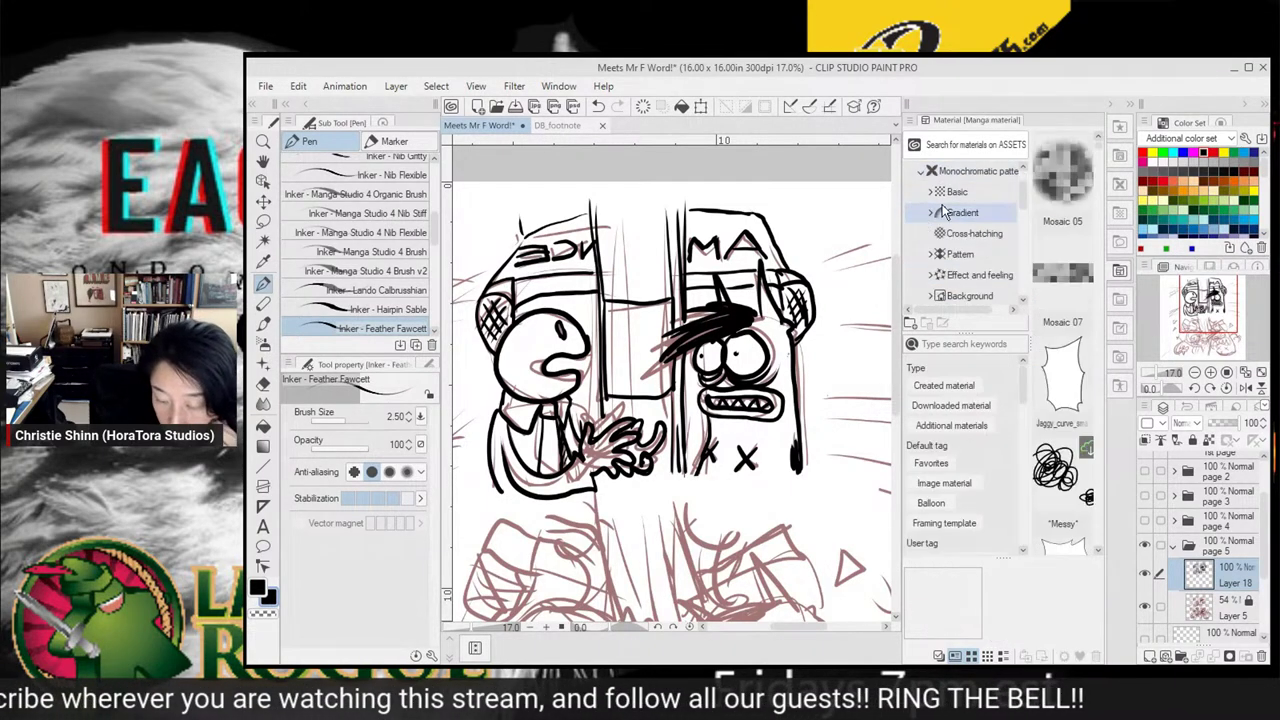
left_click_drag(1022, 203, 993, 223)
left_click(985, 256)
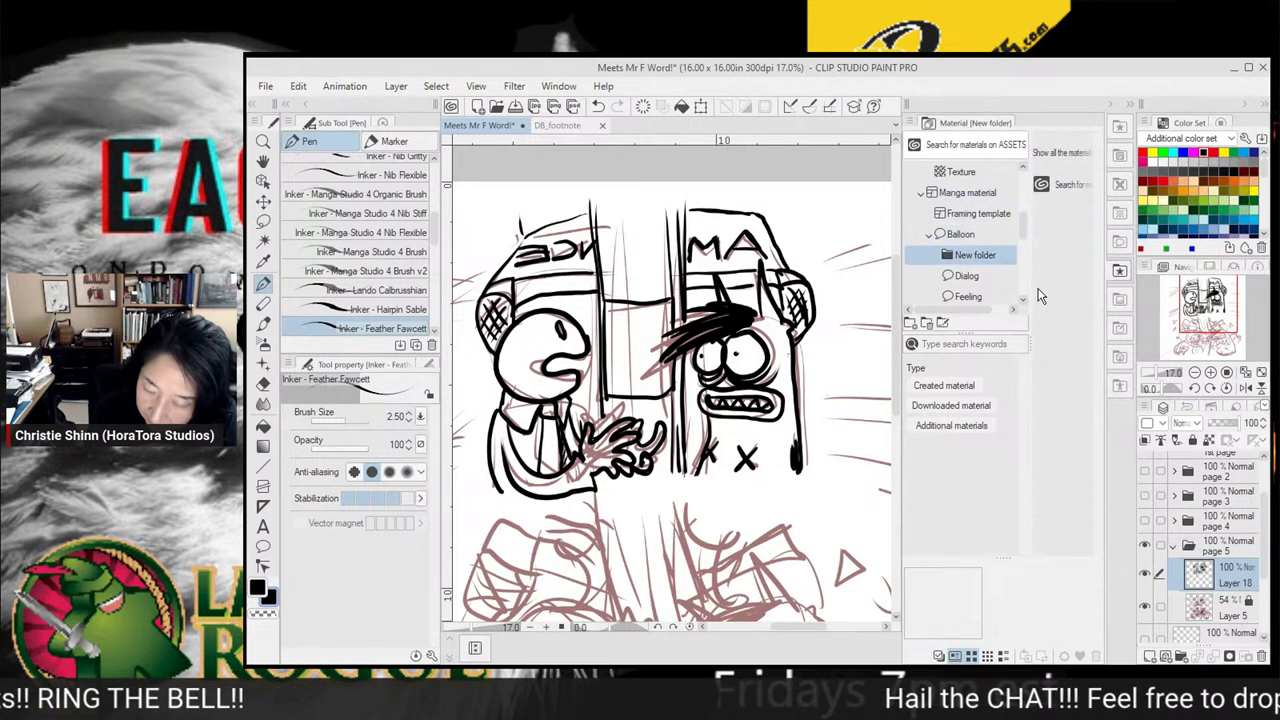
left_click(945, 234)
left_click(930, 234)
left_click(962, 255)
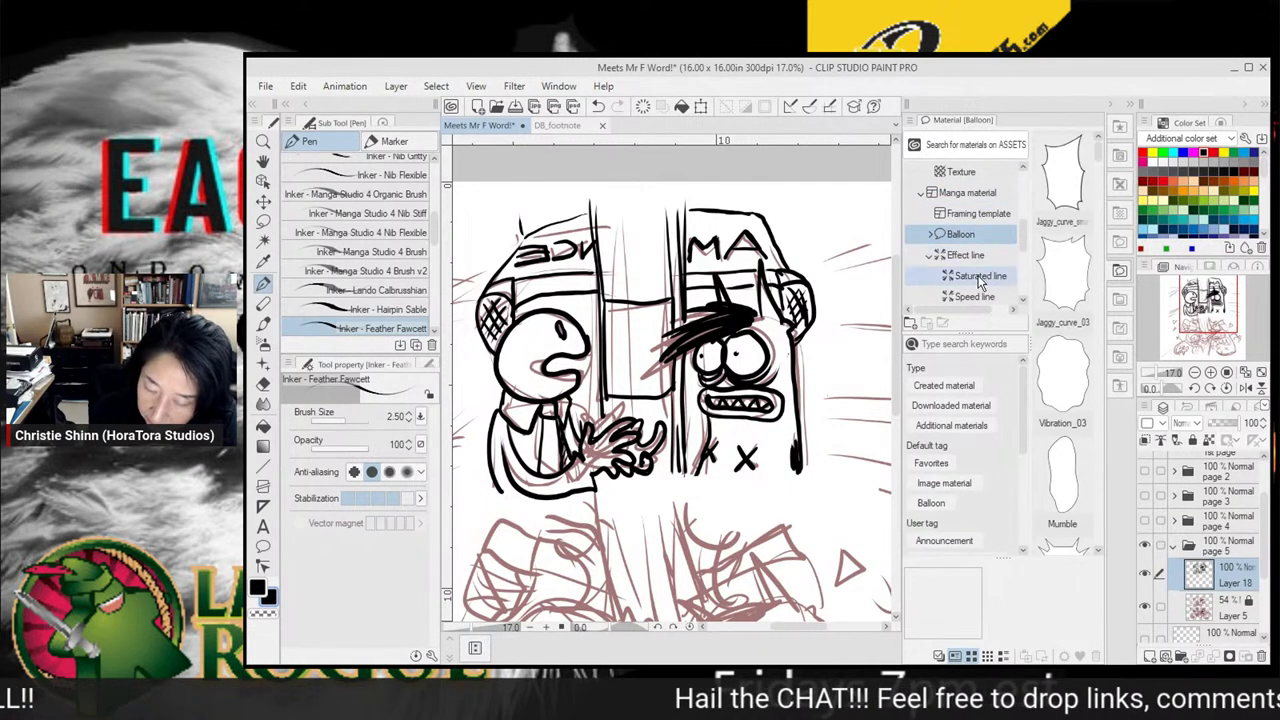
Download the "One side 01" effect line material and place it on the canvas
left_click_drag(1097, 248, 1102, 325)
mouse_move(1075, 440)
left_mouse_down()
mouse_move(857, 400)
mouse_move(818, 420)
left_mouse_up()
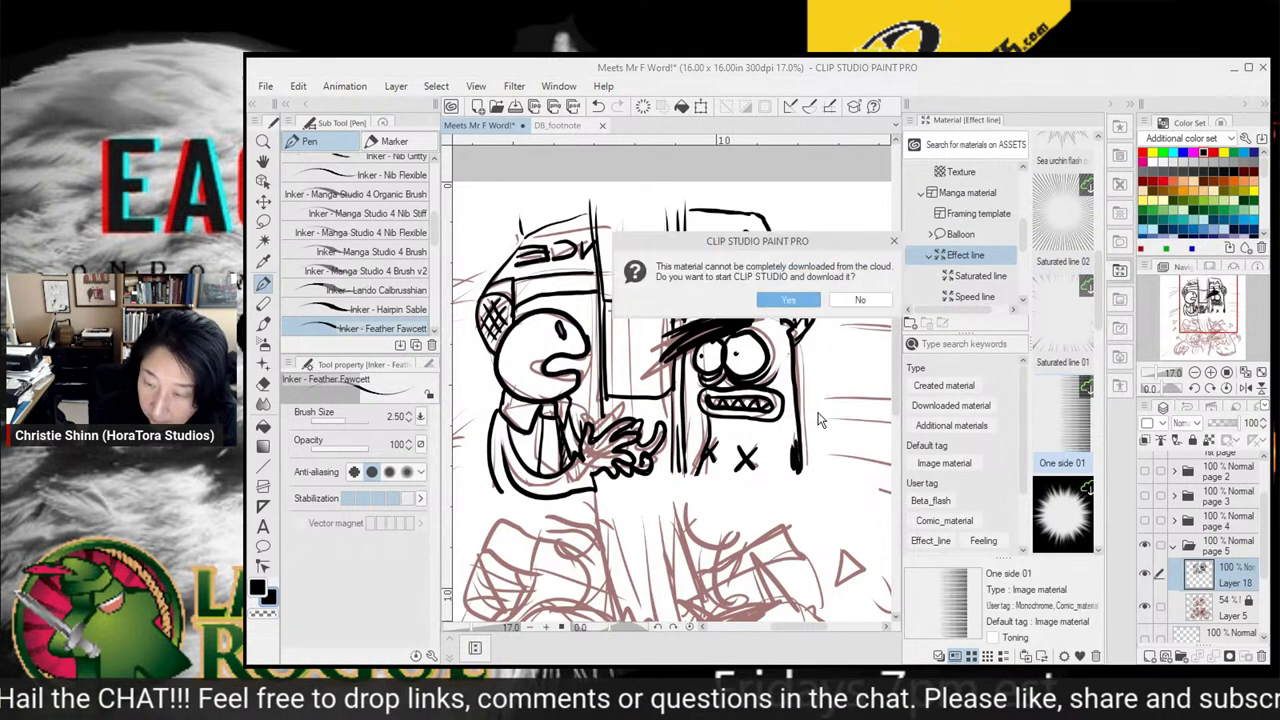
left_click(789, 300)
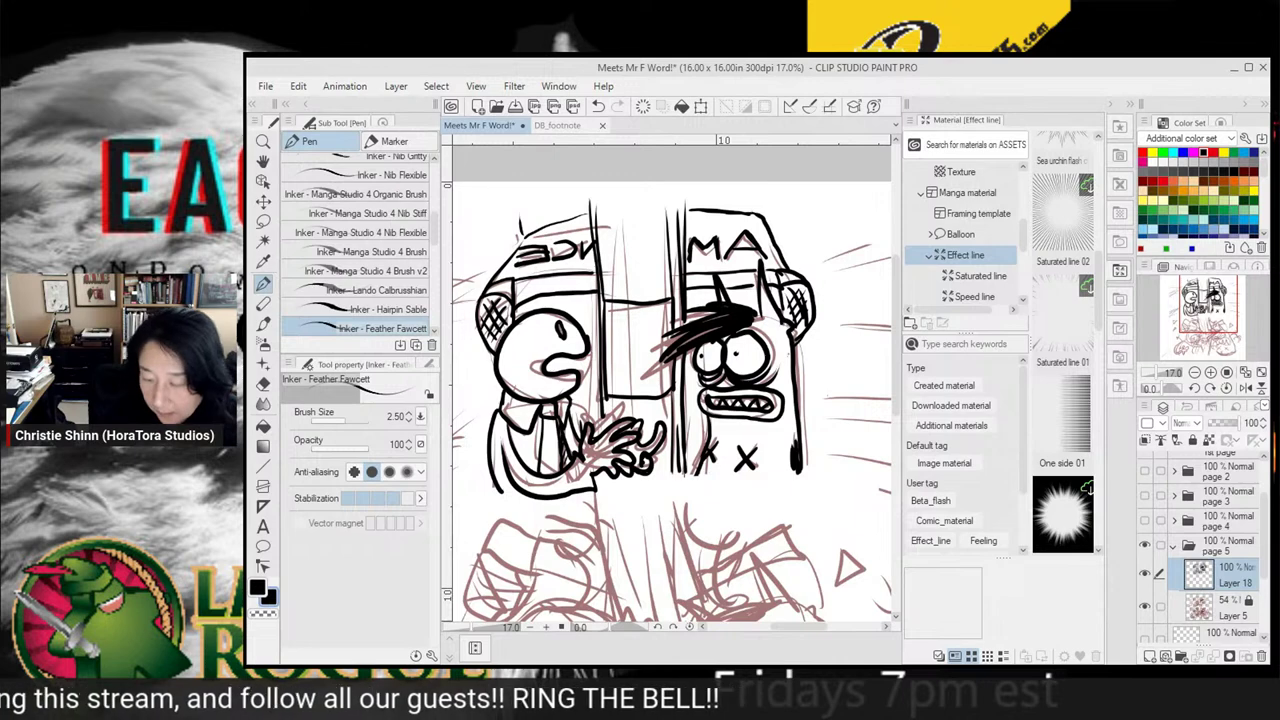
left_click_drag(1062, 418, 724, 388)
Scale the "One side 01" effect lines to 30% and position them to the right of the inked monster
left_click(263, 142)
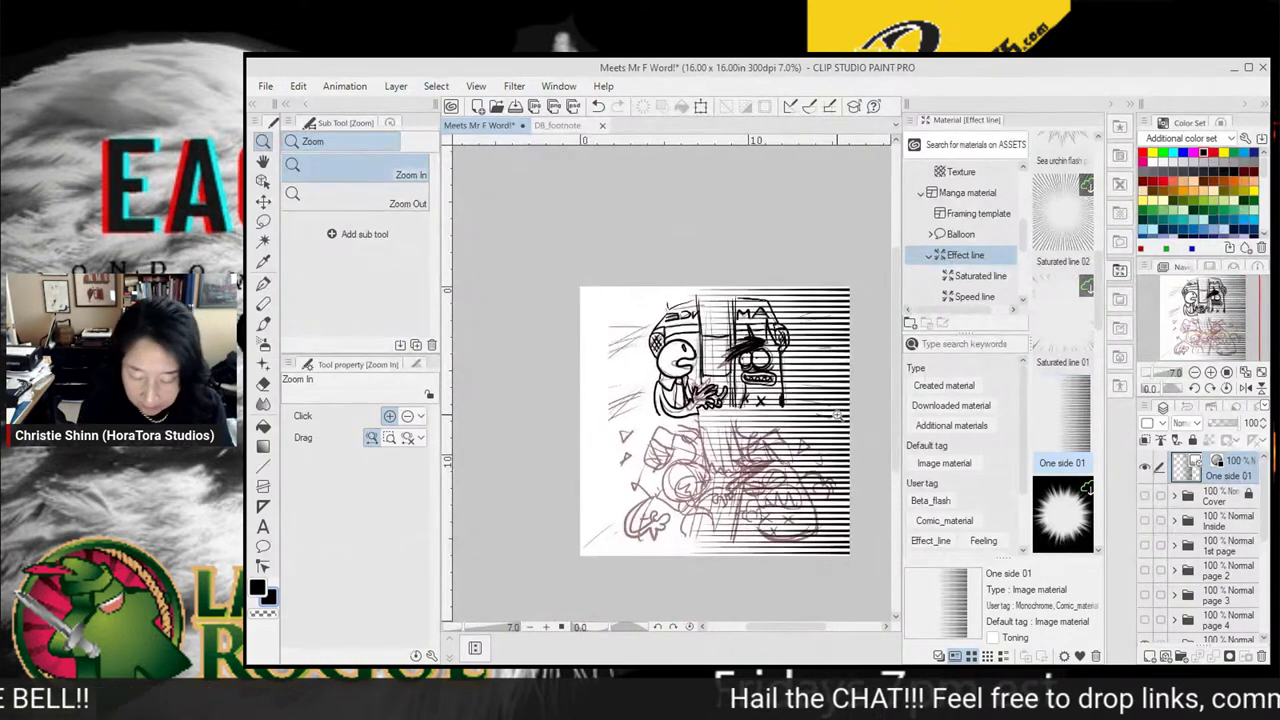
key("ctrl+t")
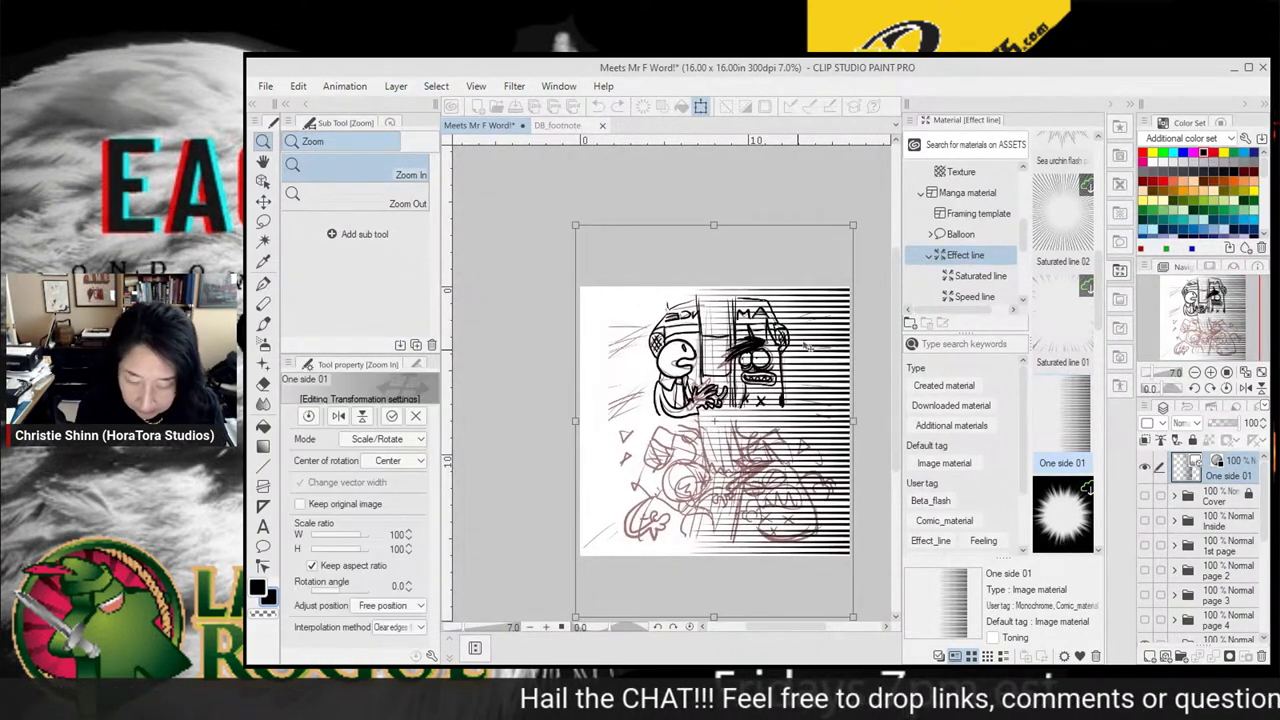
left_click(590, 627)
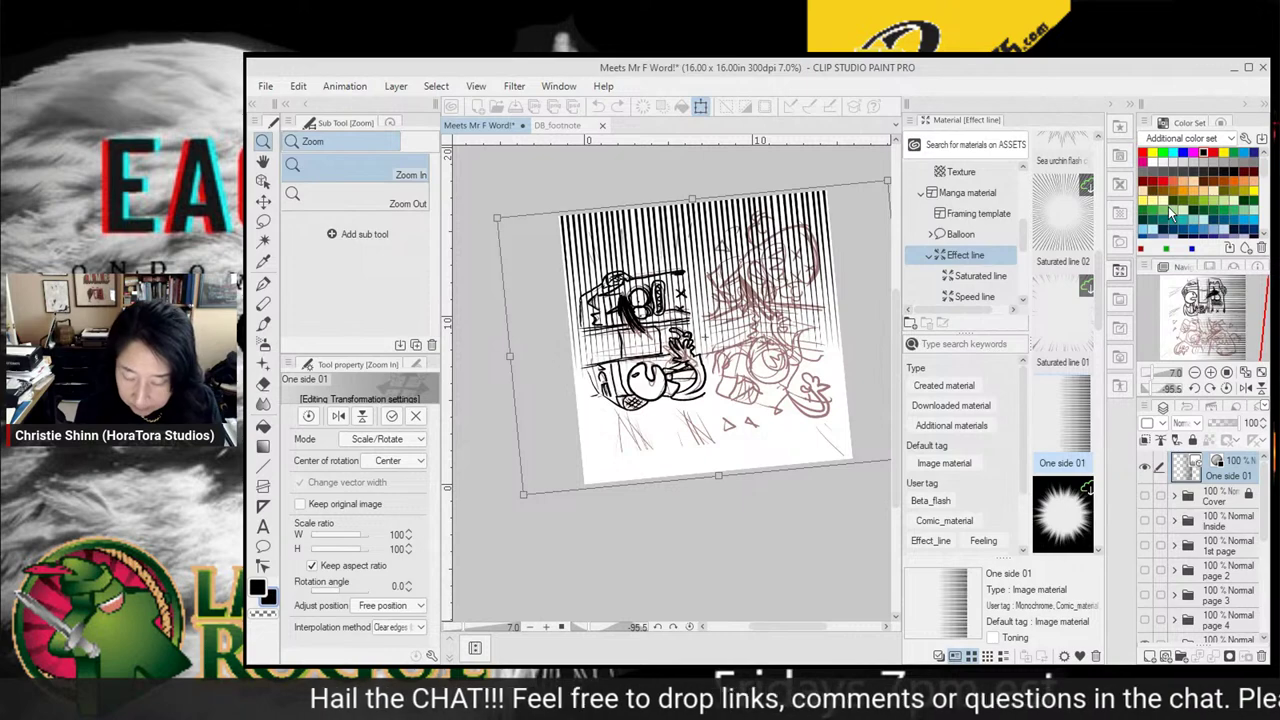
left_click(688, 626)
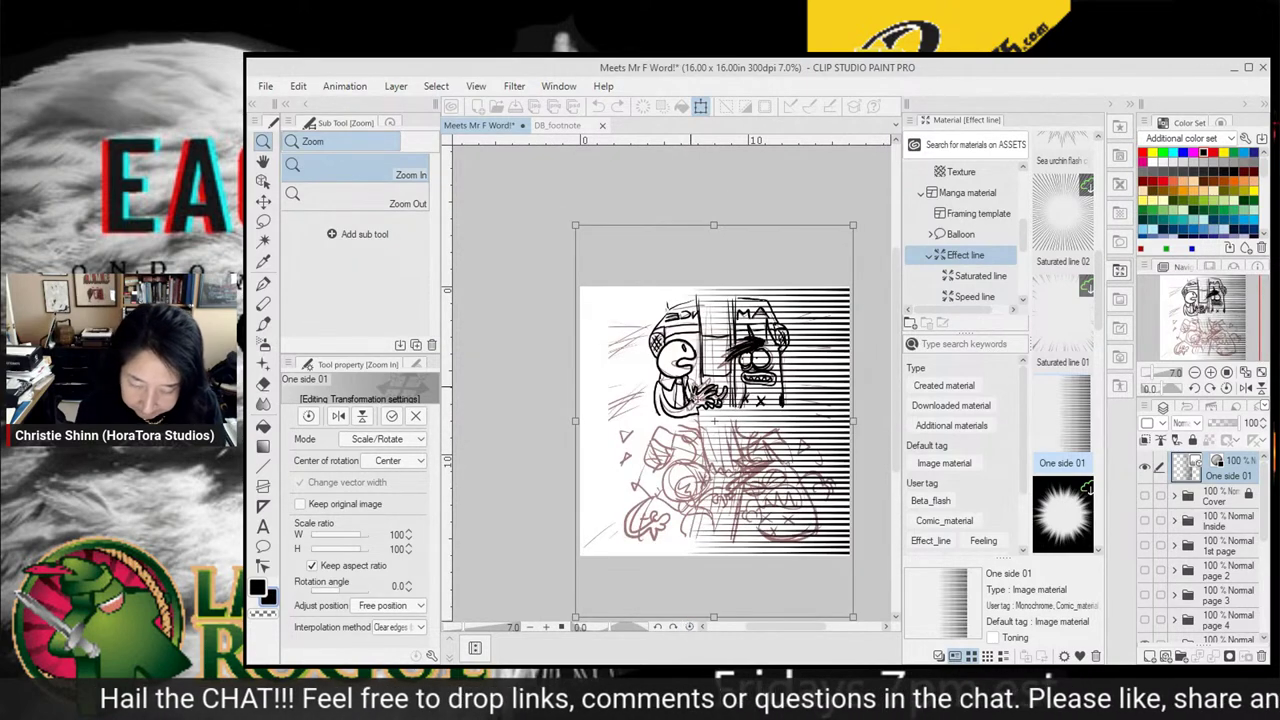
left_click_drag(575, 225, 717, 424)
left_click_drag(805, 530, 796, 382)
left_click_drag(845, 432, 820, 407)
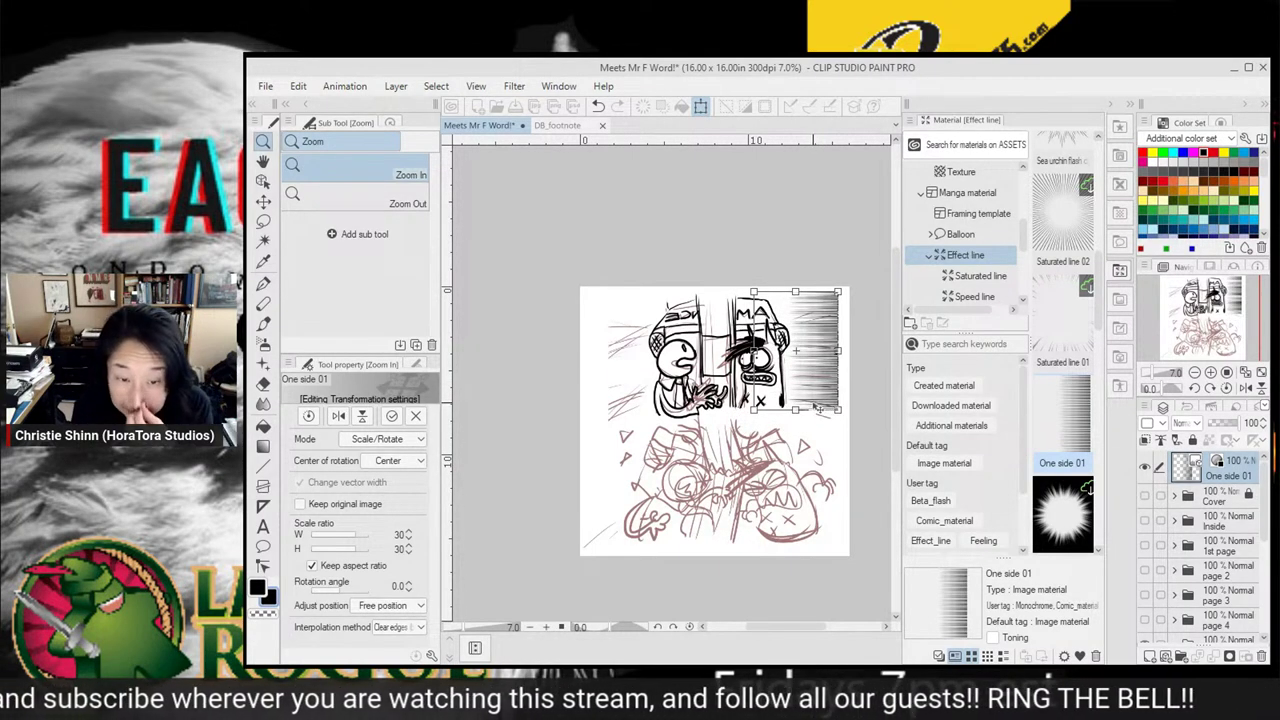
left_click(264, 221)
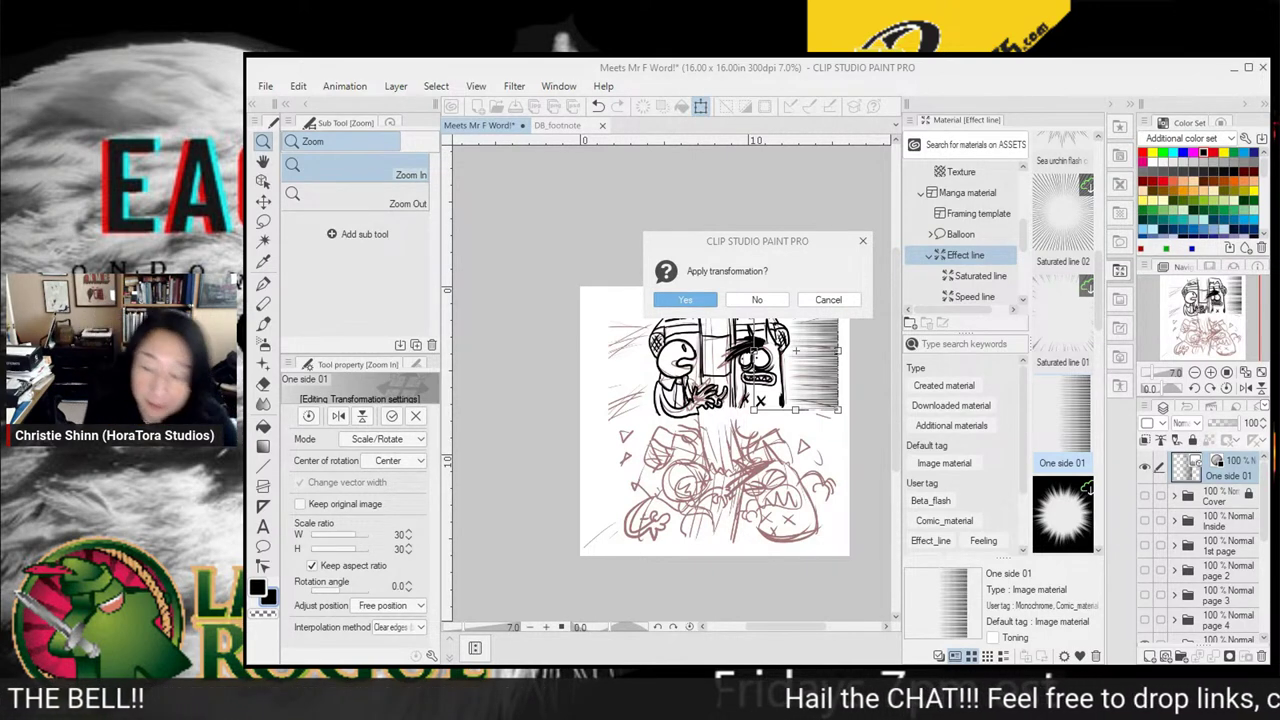
left_click(700, 301)
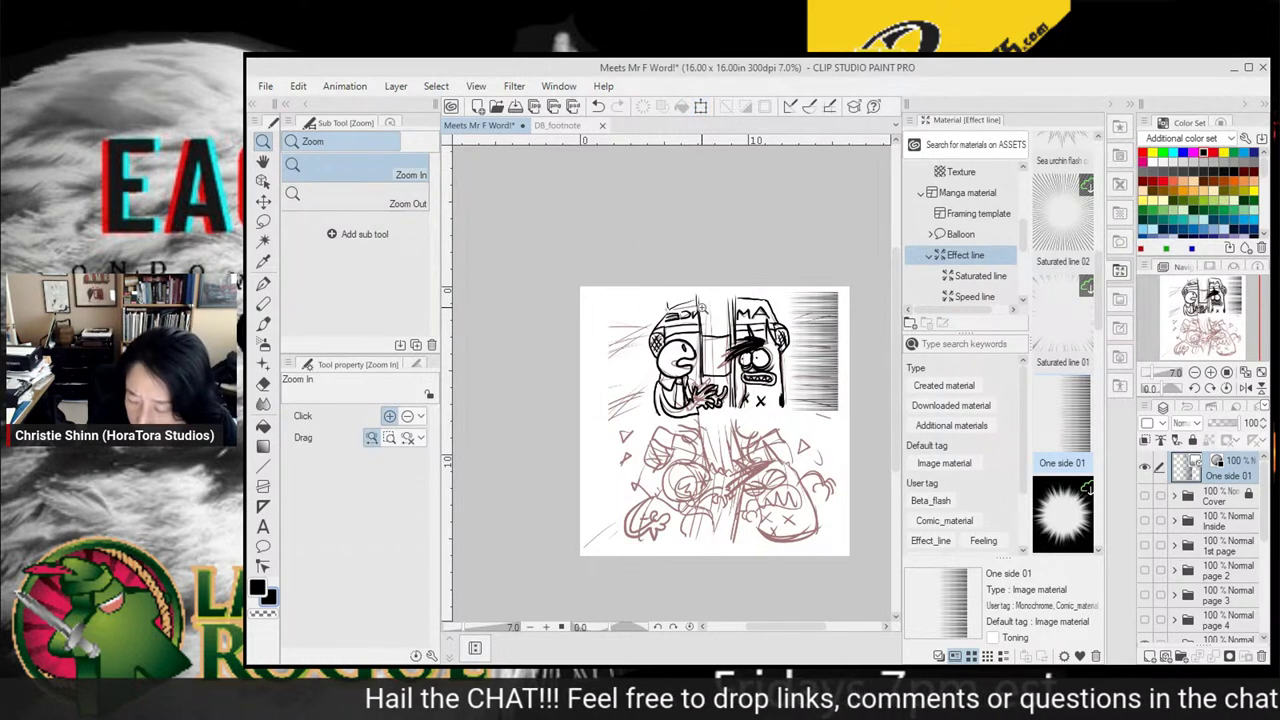
Move the "One side 01" layer into the page 5 folder above Layer 18 and duplicate it
left_click_drag(1264, 502, 1236, 518)
scroll(1245, 580, "down", 3)
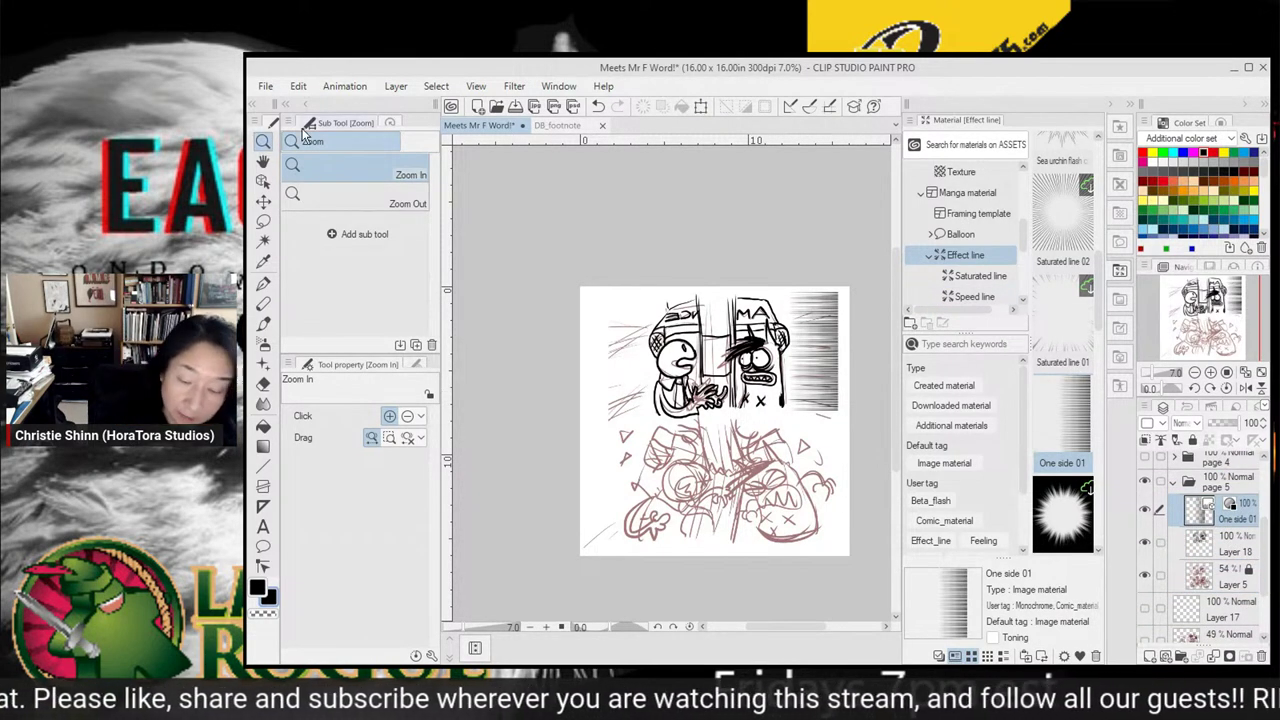
left_click_drag(1220, 518, 1150, 656)
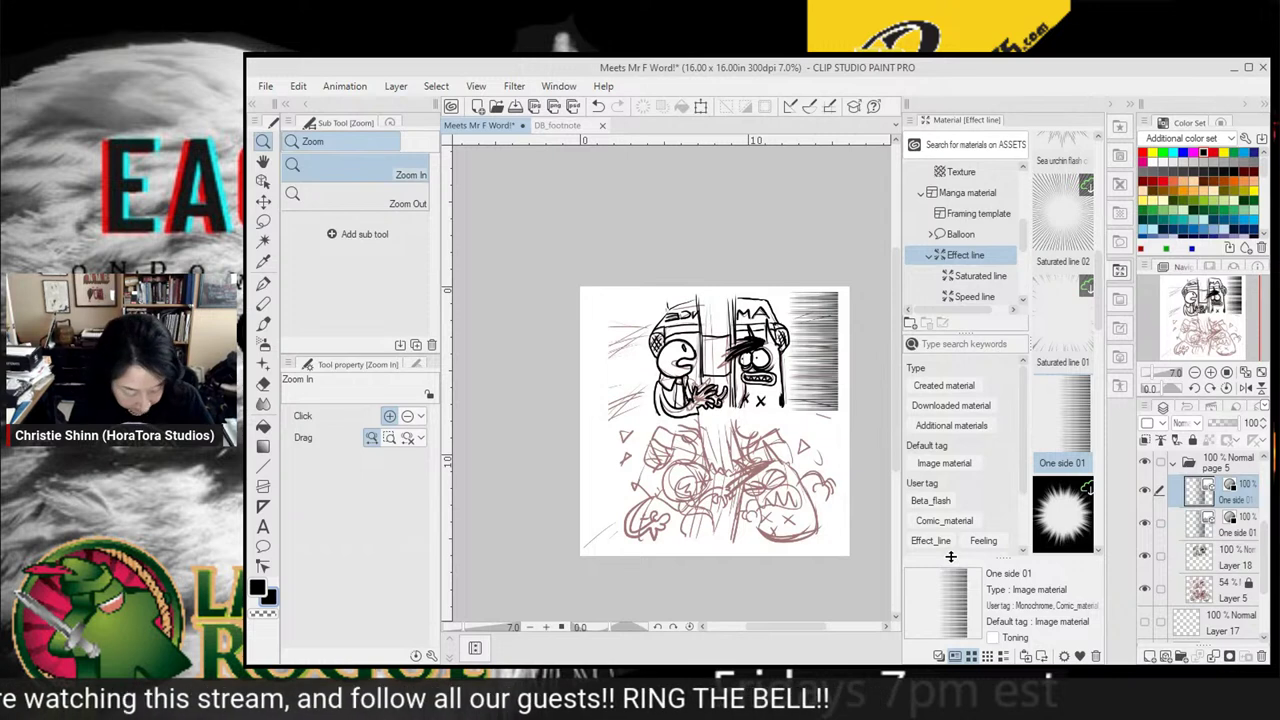
Flip the duplicated effect lines vertically and shift them across to the page's left edge, beside the left character
key("ctrl+t")
right_click(815, 388)
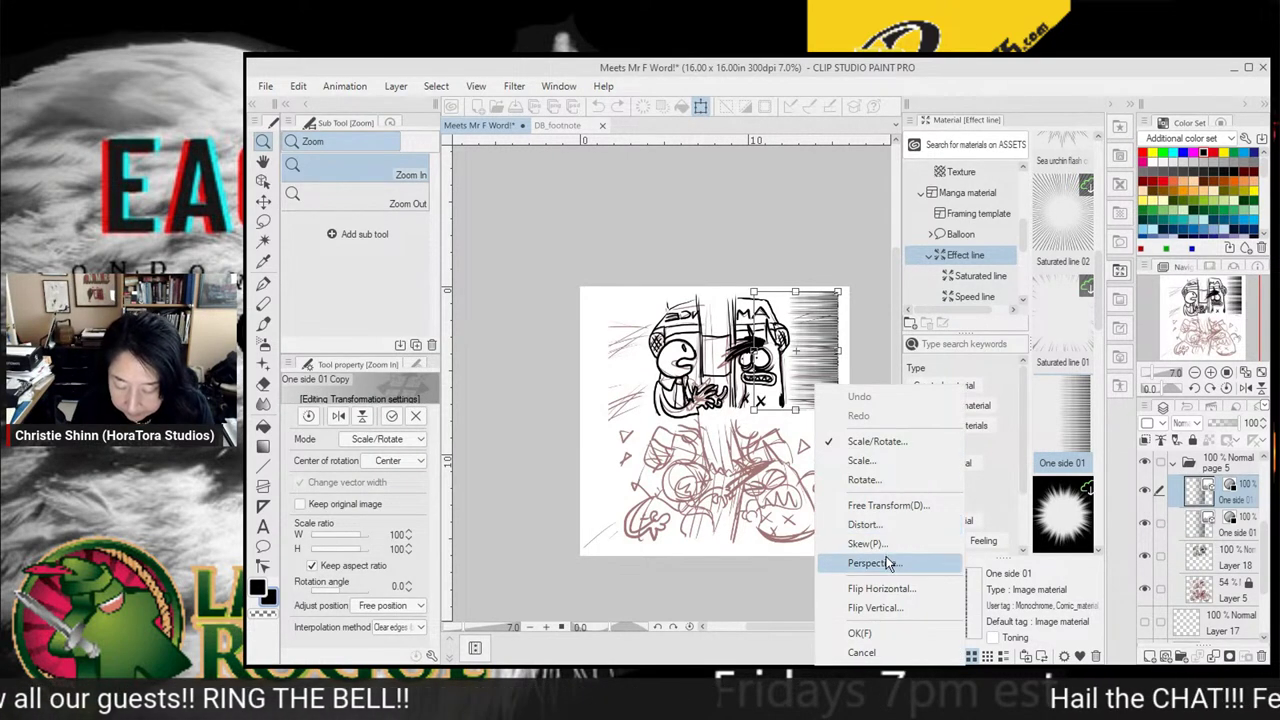
left_click(885, 607)
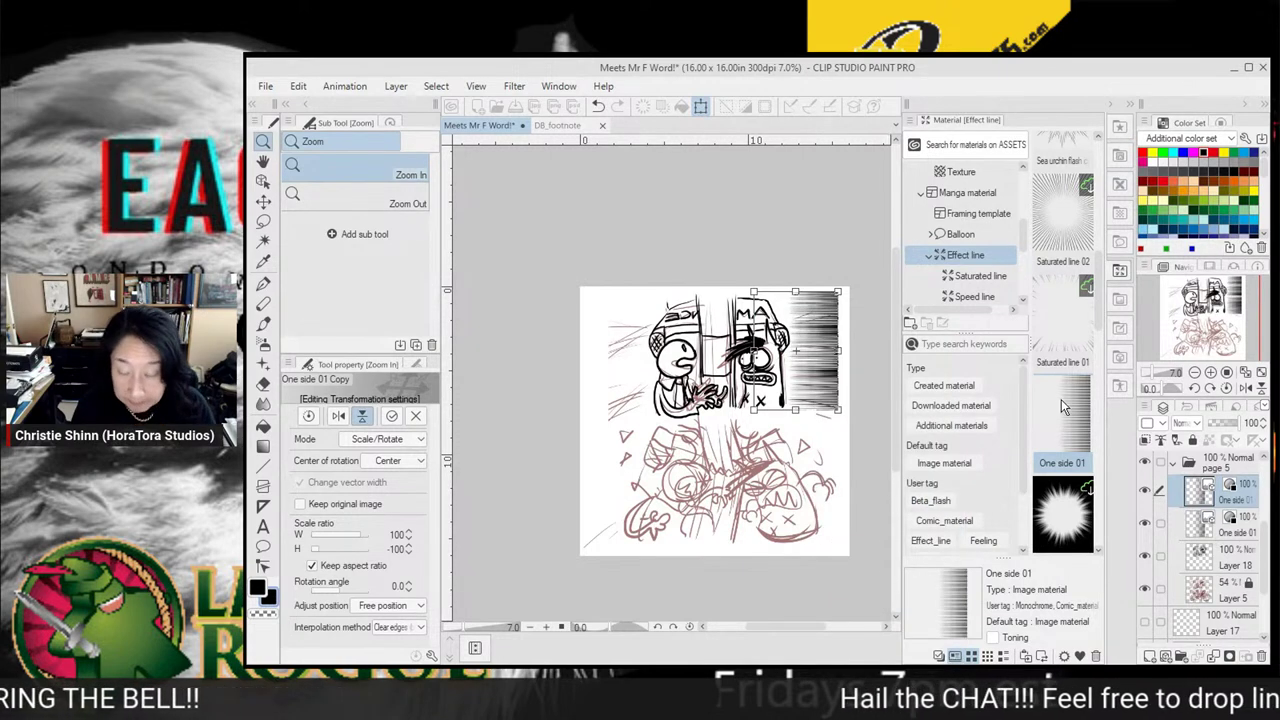
key("shift+Left")
key("shift+Left")
key("shift+Left")
key("shift+Left")
key("shift+Left")
key("shift+Left")
key("shift+Left")
key("shift+Left")
key("shift+Left")
key("shift+Left")
key("shift+Left")
key("shift+Left")
key("shift+Left")
key("shift+Left")
key("shift+Left")
key("shift+Left")
key("shift+Left")
key("shift+Left")
key("shift+Left")
key("shift+Left")
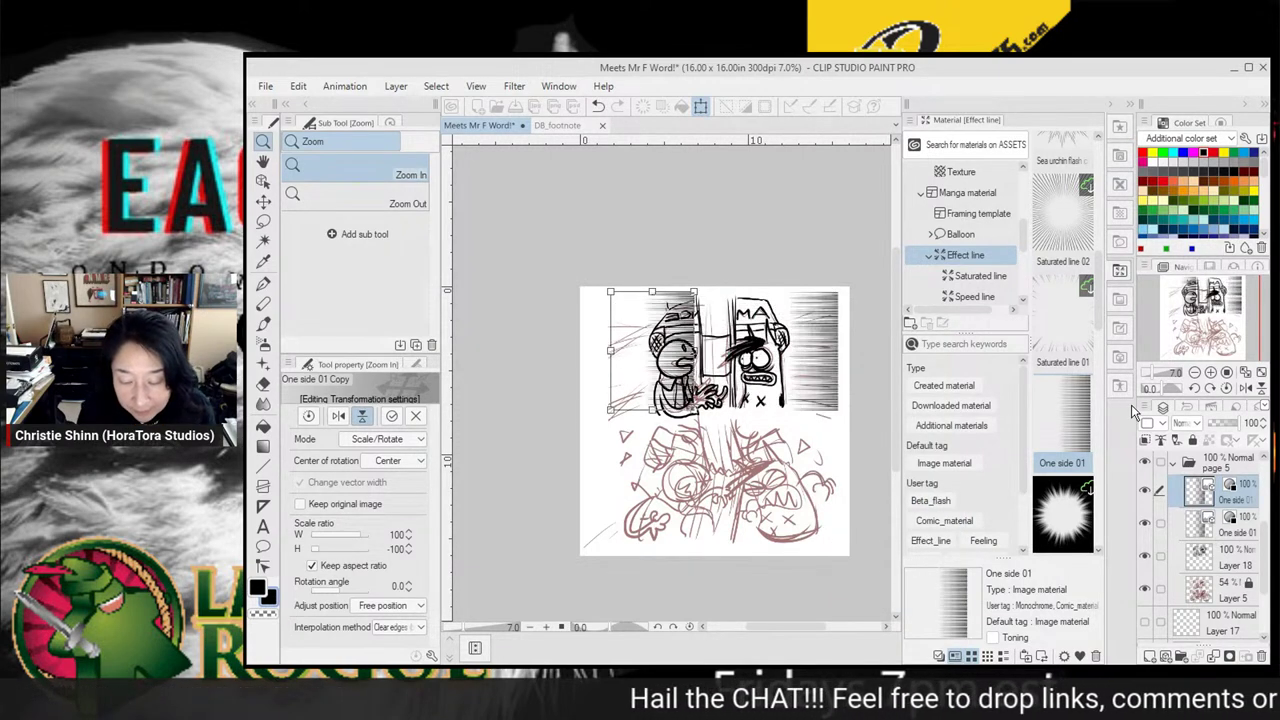
key("Left")
key("Left")
key("Left")
key("Left")
key("Left")
key("Left")
key("Left")
key("Left")
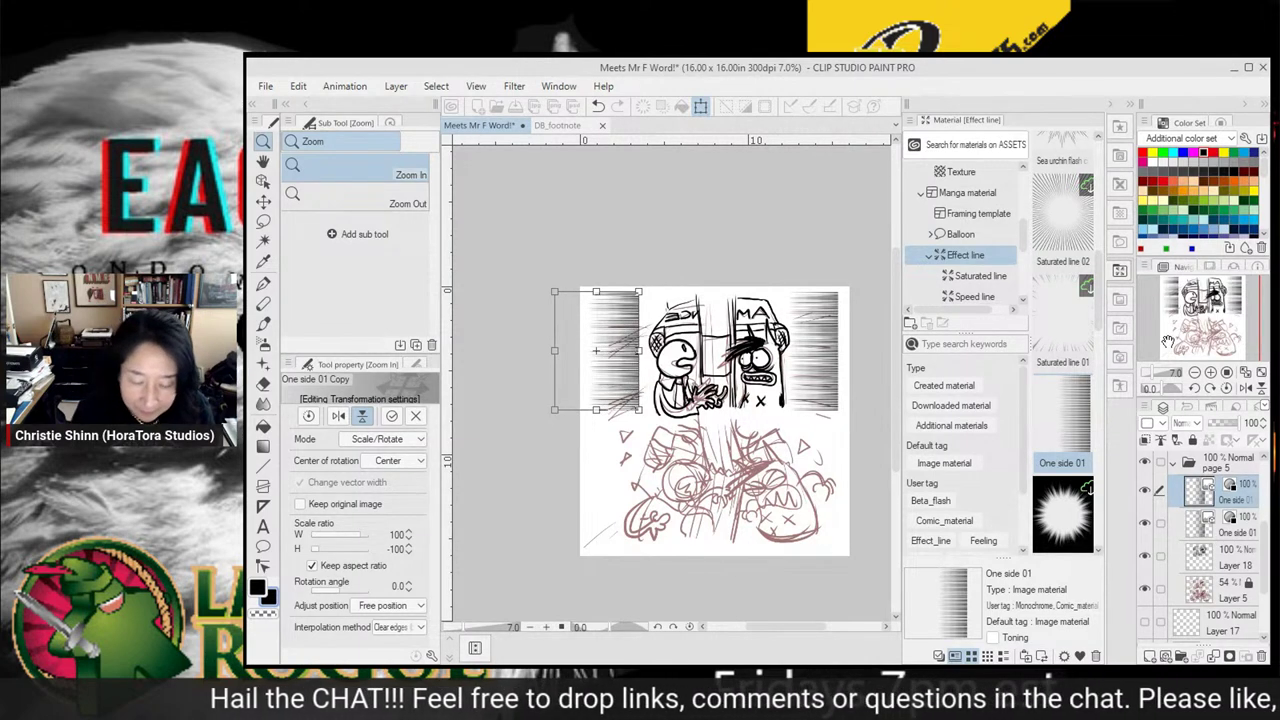
key("Right")
key("Right")
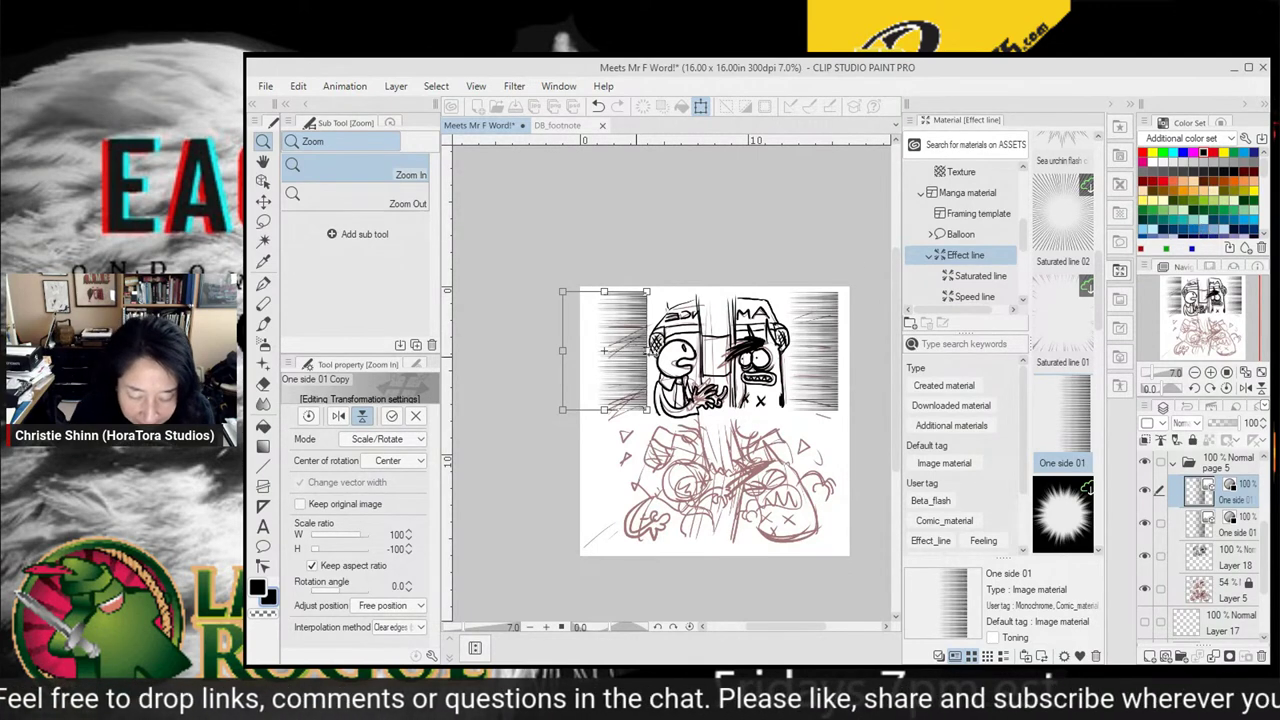
Flip the duplicated effect lines horizontally, nudge them right and slightly down behind the left character, and apply the transformation
right_click(635, 364)
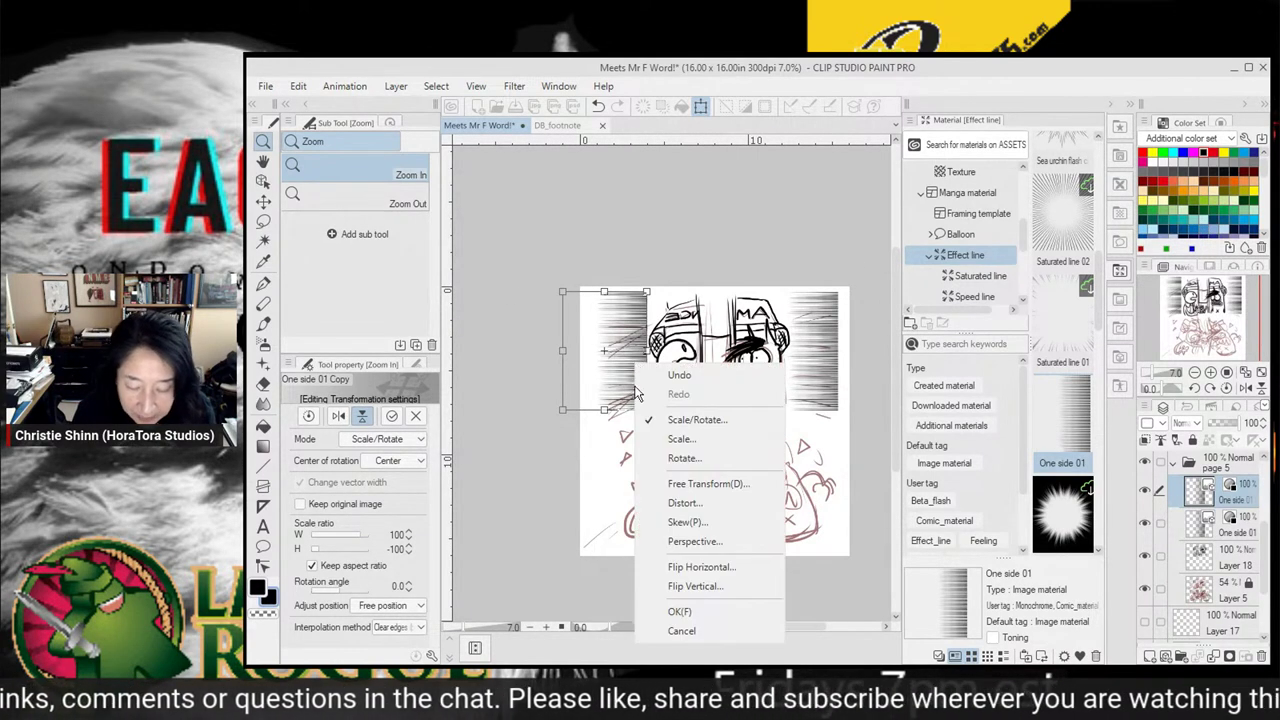
left_click(666, 567)
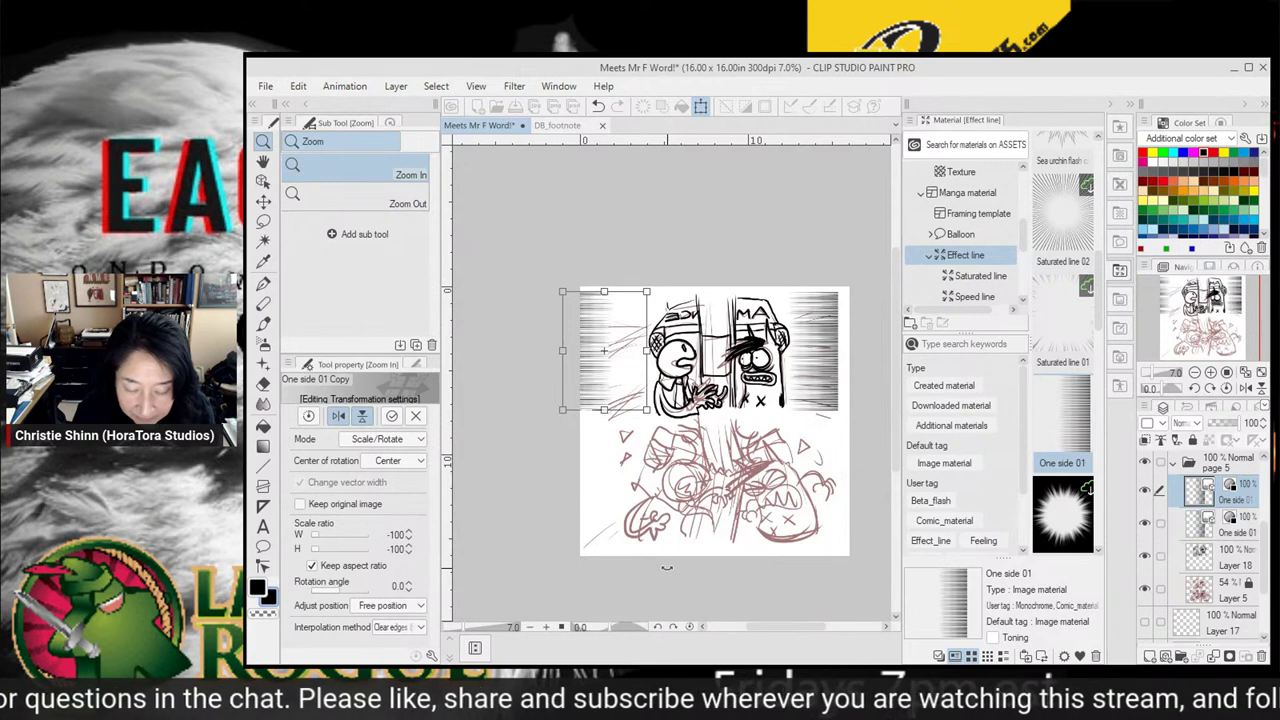
key("shift+Right")
key("shift+Right")
key("shift+Right")
key("shift+Right")
key("Right")
key("Right")
key("Down")
key("Down")
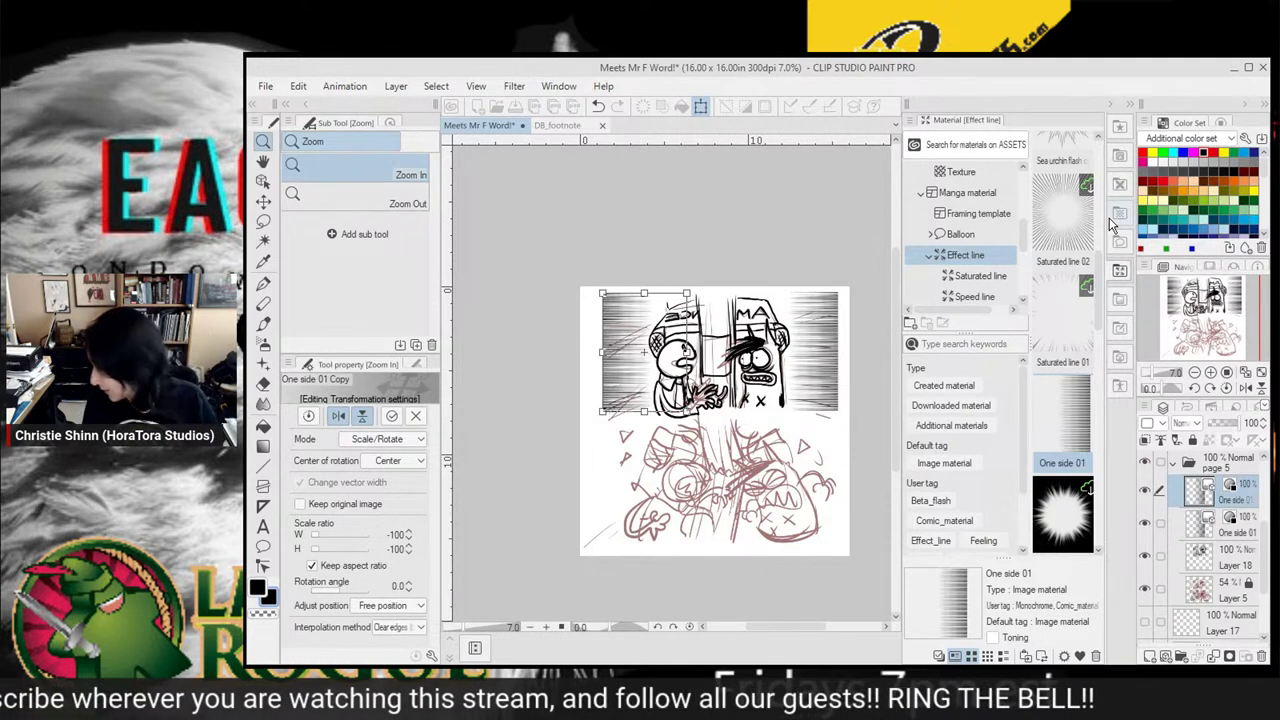
left_click(265, 222)
left_click(700, 299)
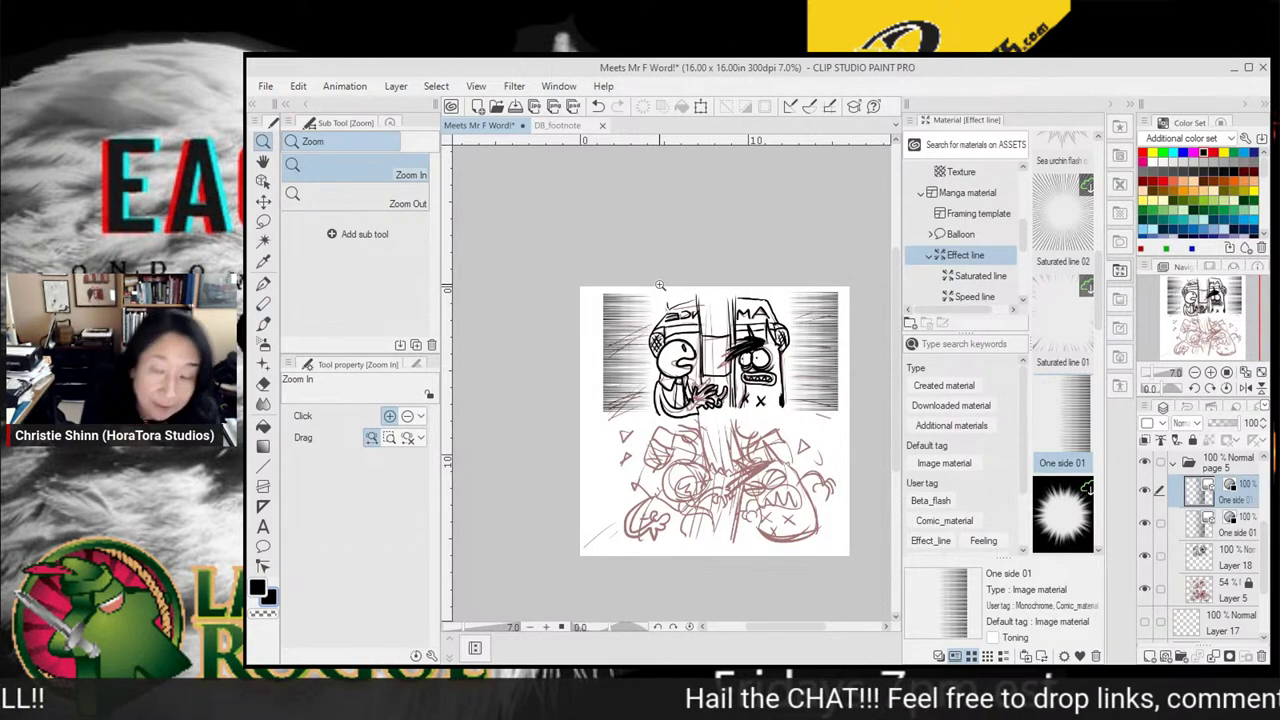
Merge the two "One side 01" effect line layers in the page 5 folder into a single layer
left_click_drag(755, 438, 787, 452)
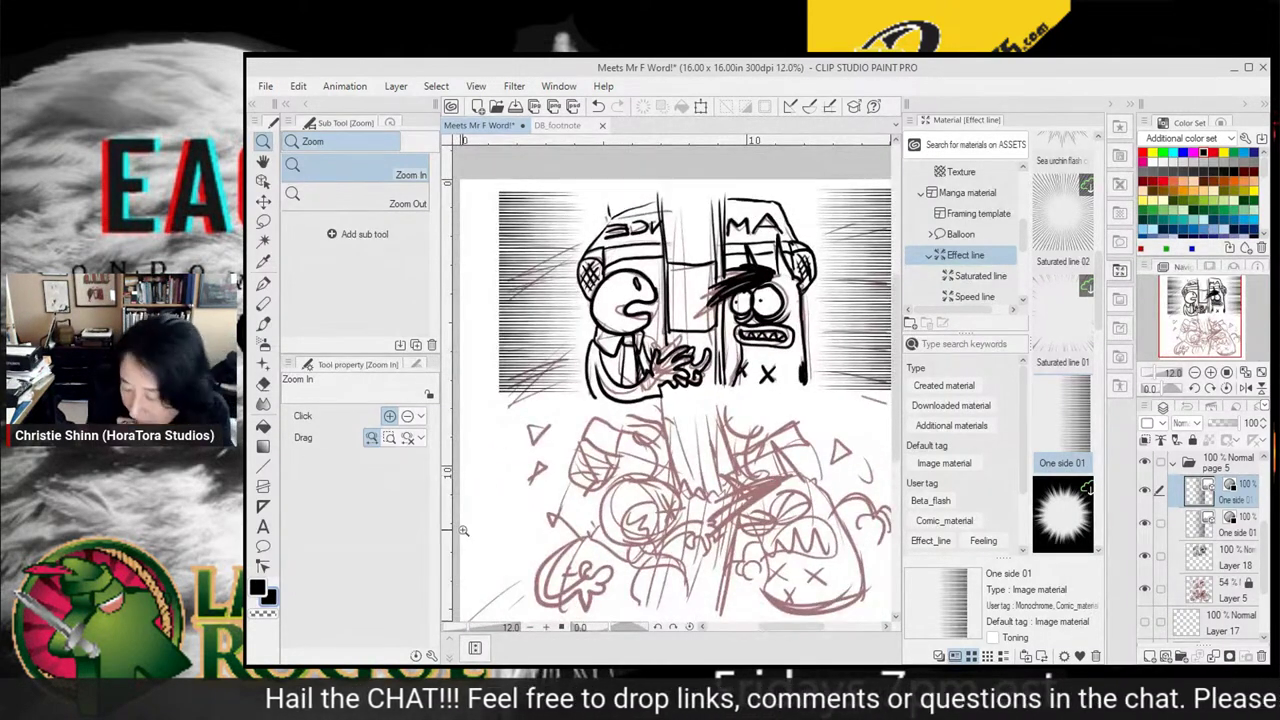
left_click(1230, 558)
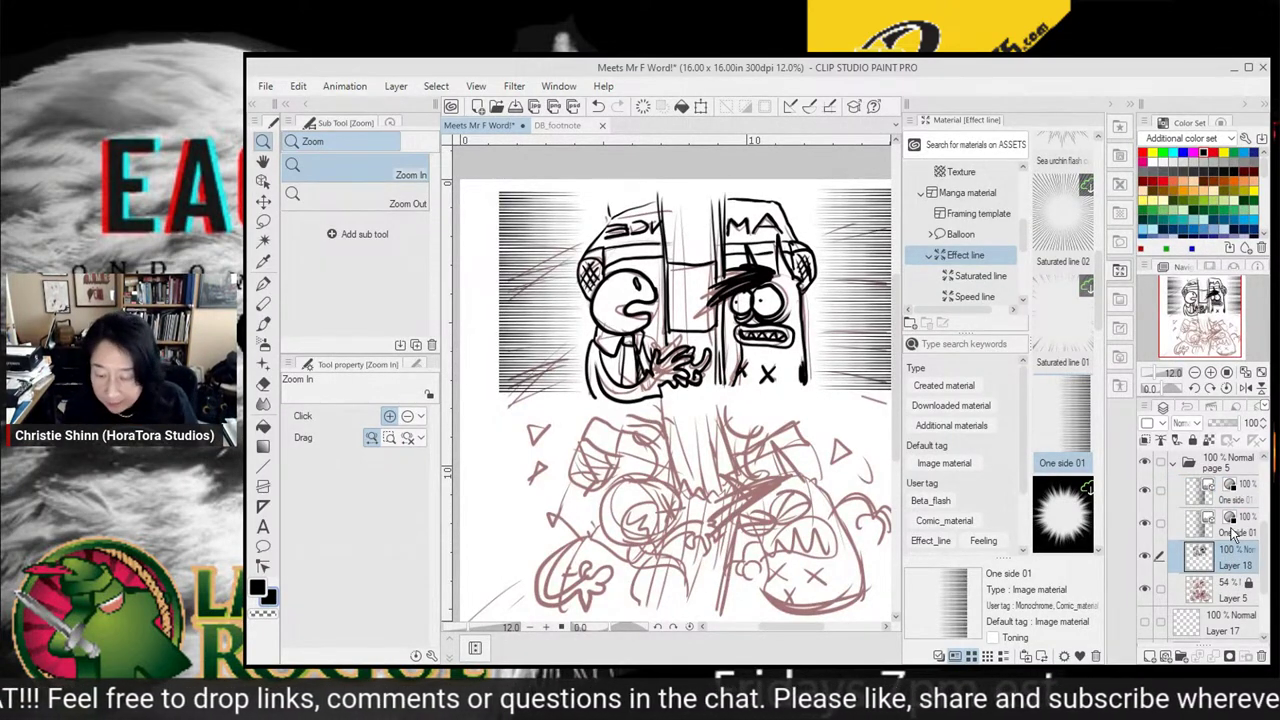
left_click(1232, 532)
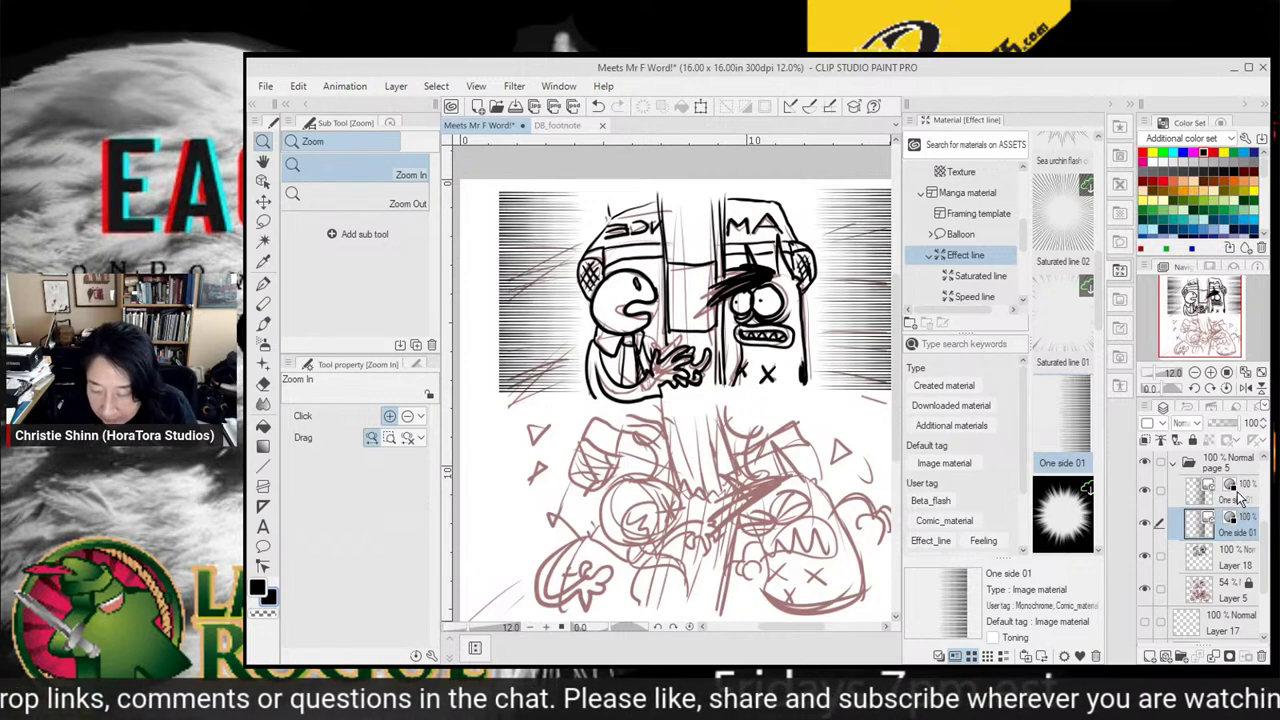
right_click(1237, 498)
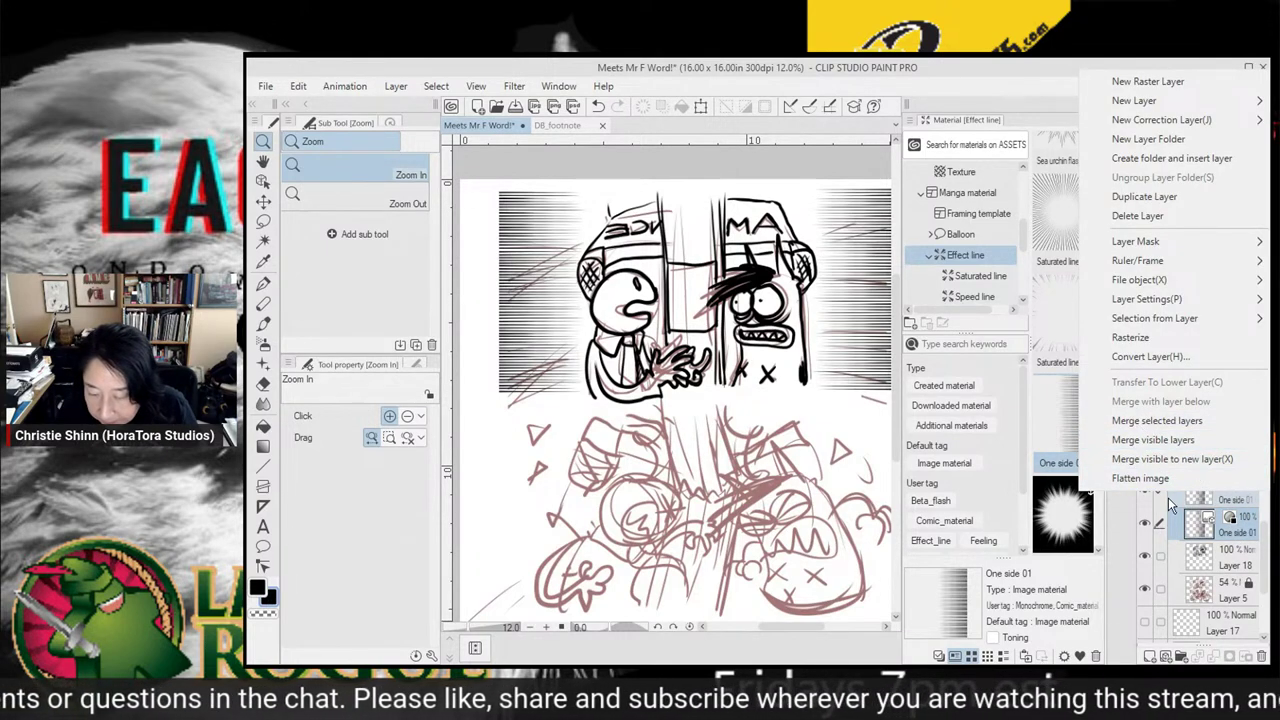
left_click(1157, 420)
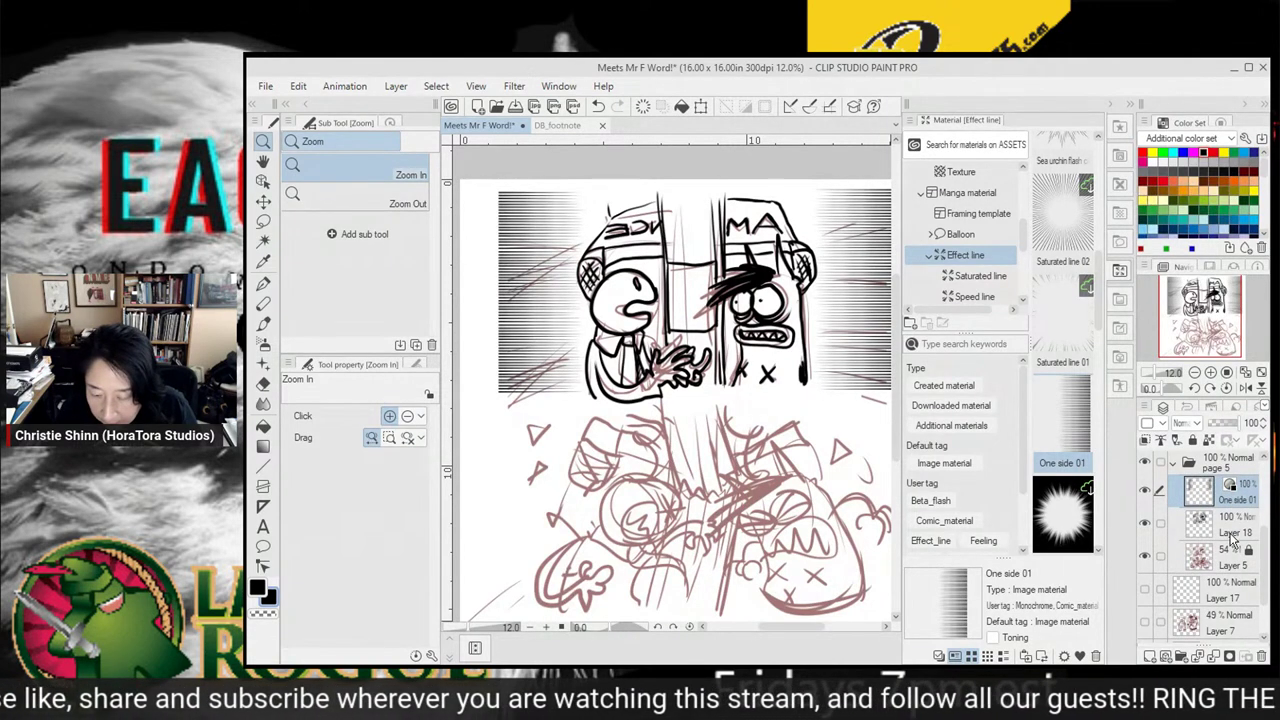
Add a new raster layer between Layer 18 and the Layer 5 sketch
left_click(1233, 540)
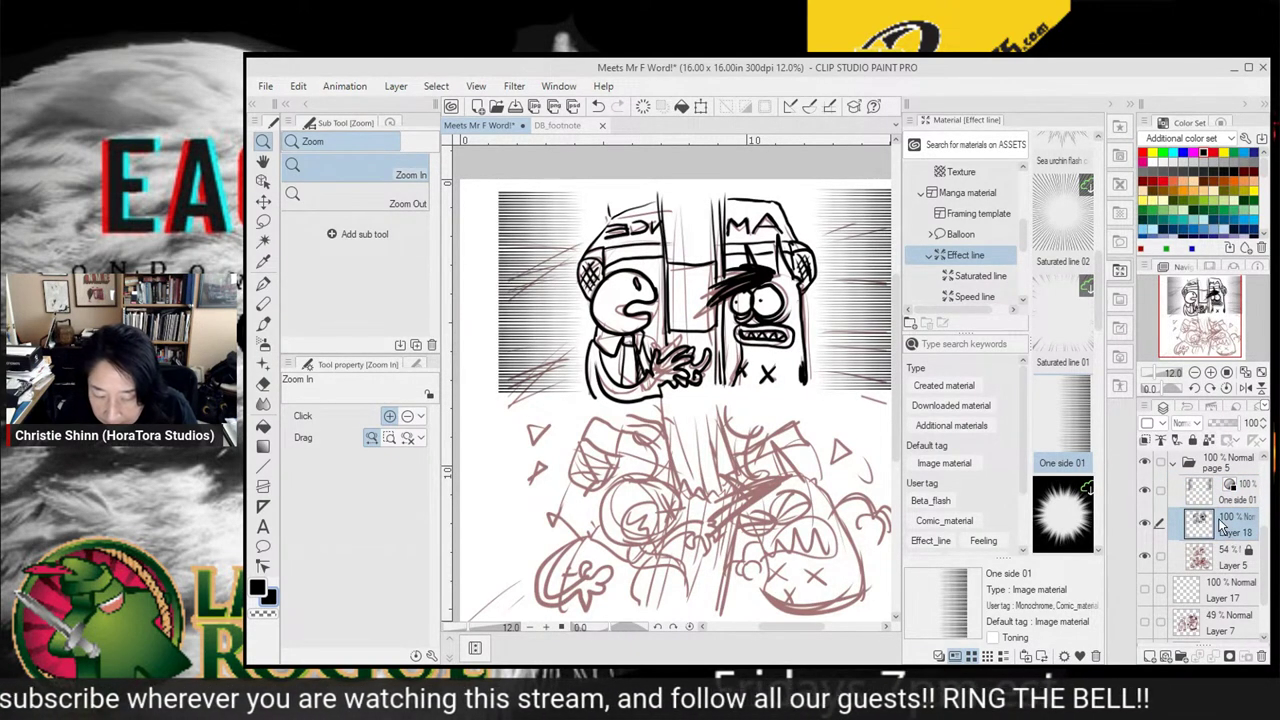
left_click(1150, 560)
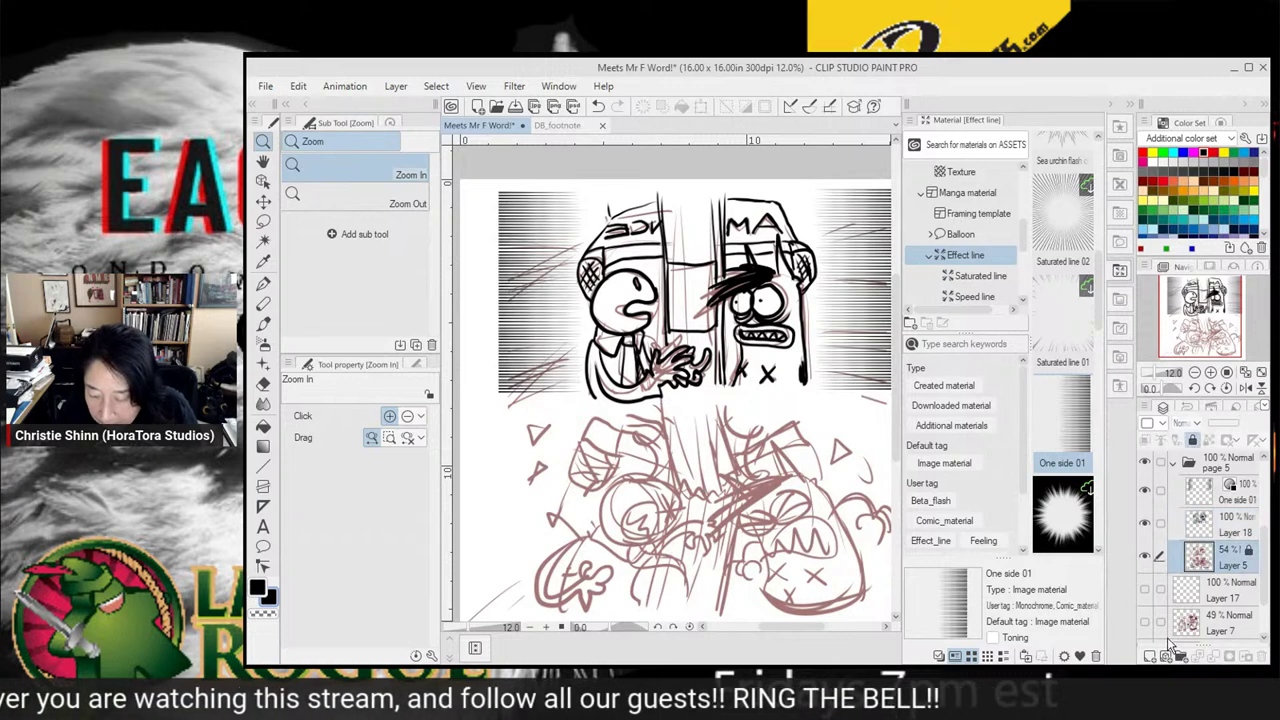
left_click(1148, 655)
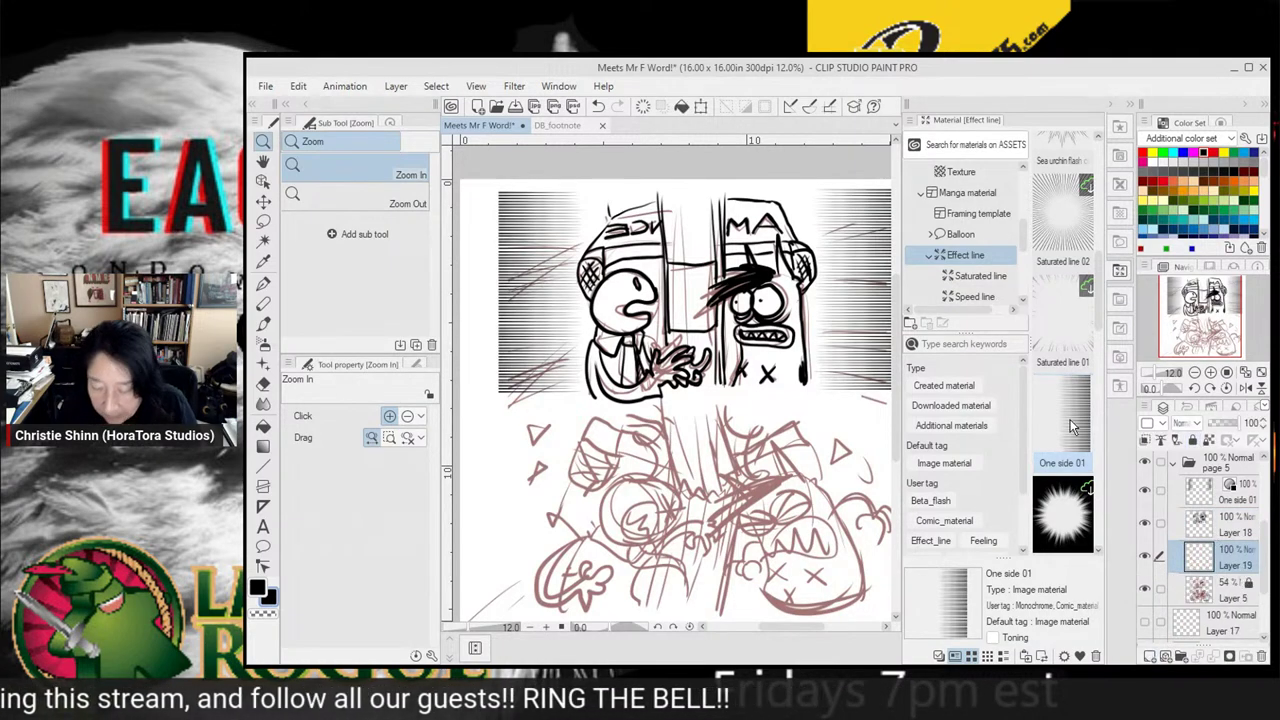
Find the "Saturated line 11" effect line material and place it on the canvas
key("ctrl+minus")
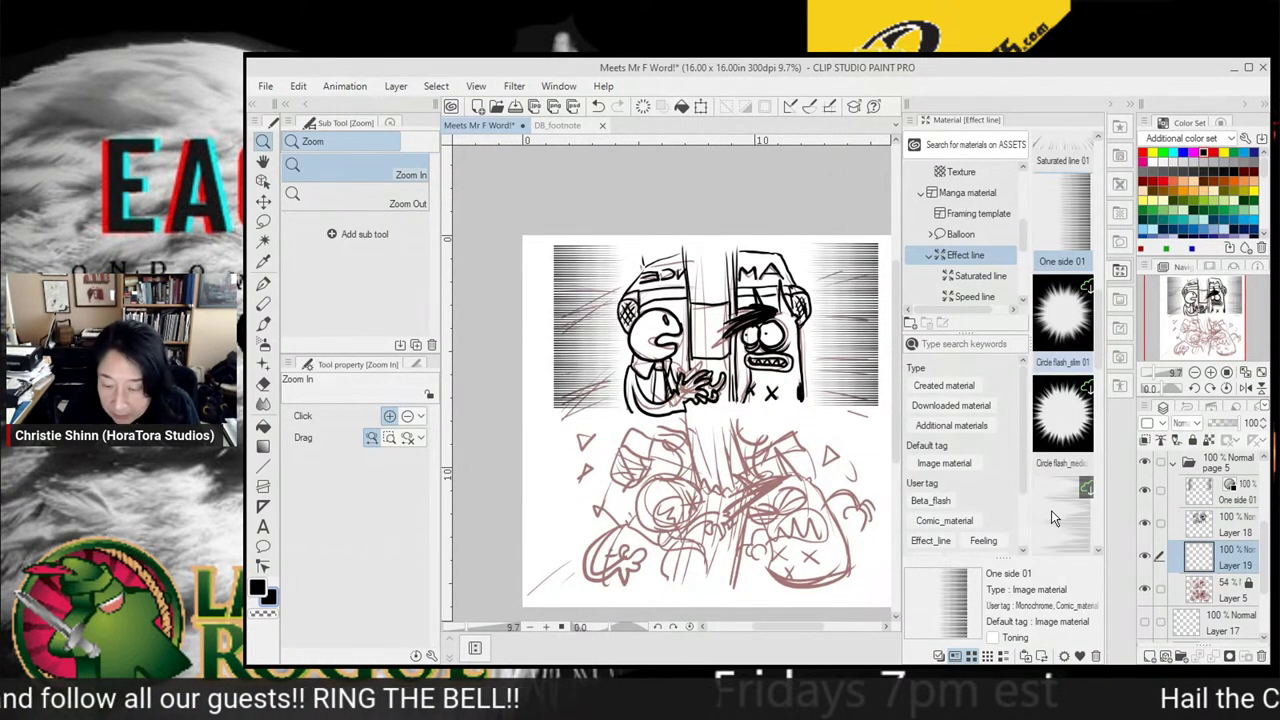
scroll(1041, 472, "up", 2)
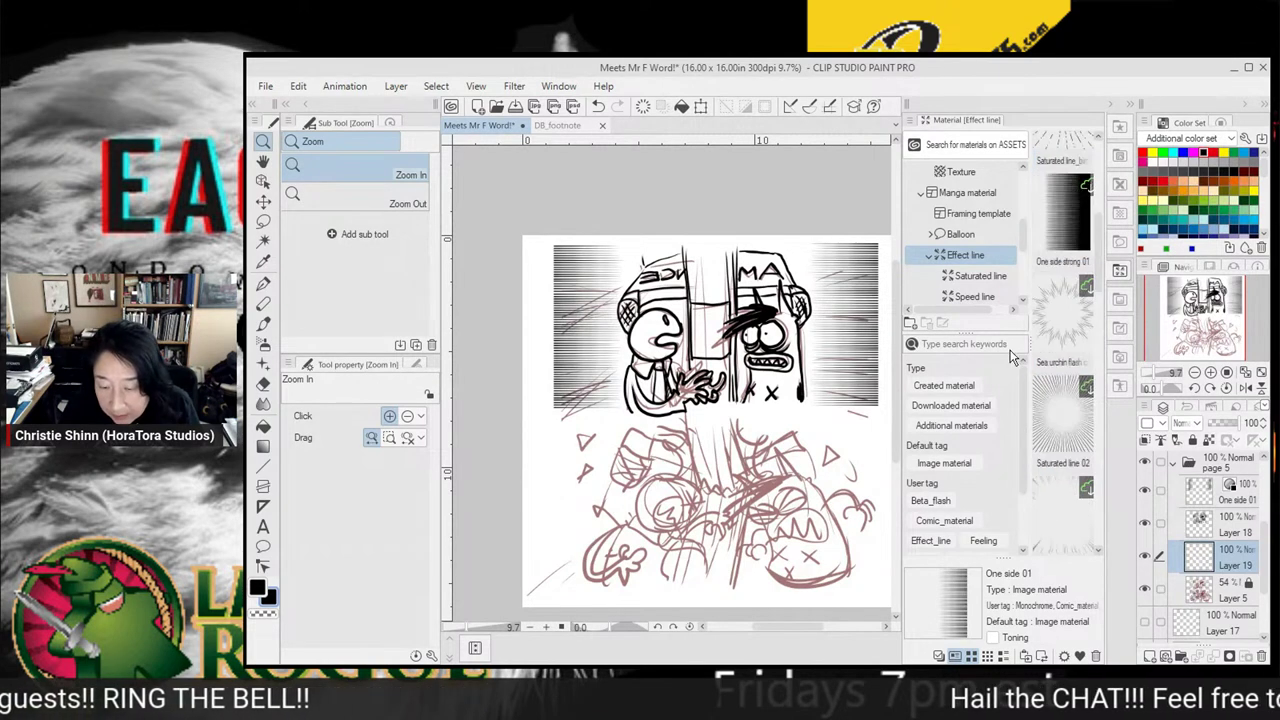
scroll(1080, 452, "down", 3)
scroll(1080, 452, "down", 2)
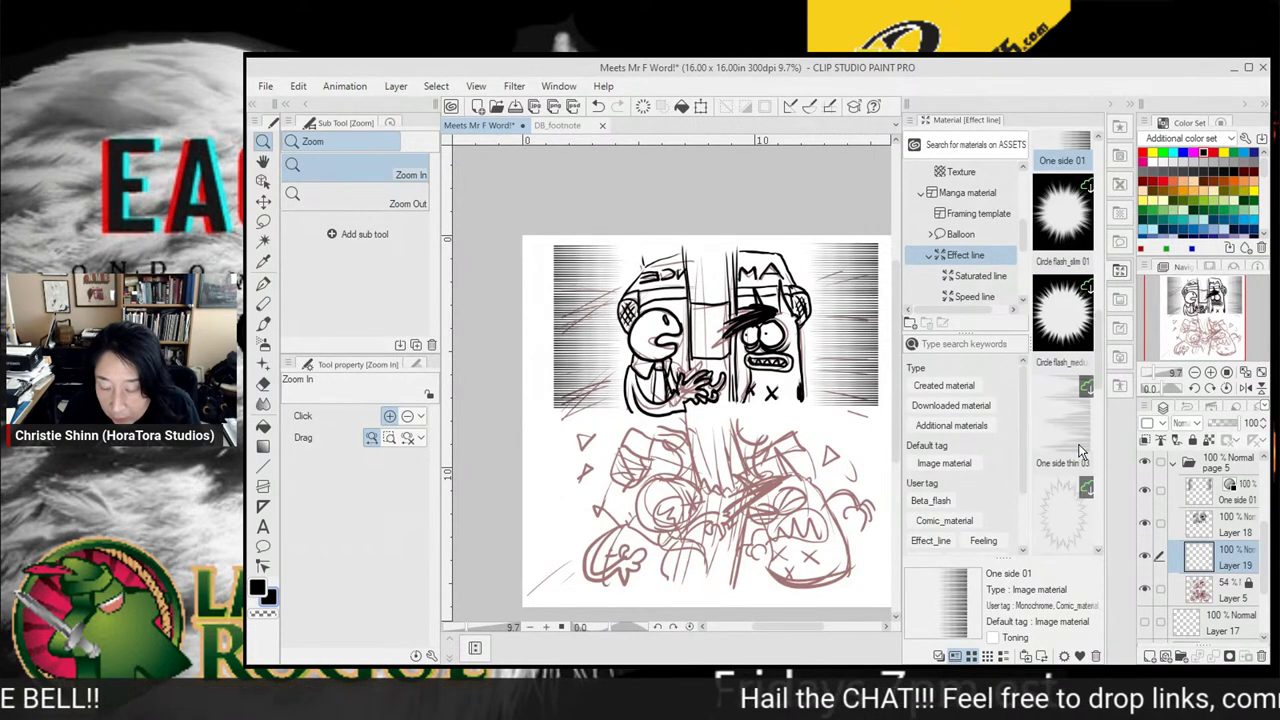
scroll(1080, 452, "down", 2)
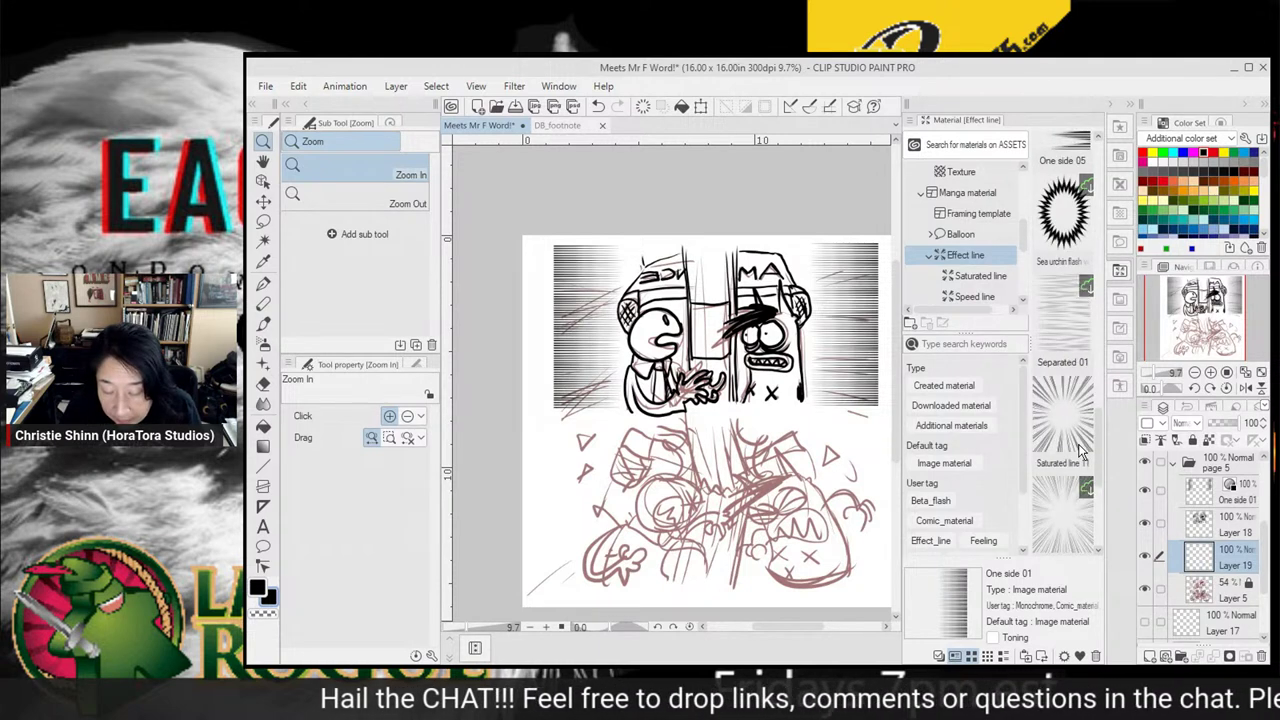
left_click(1040, 530)
left_click_drag(1062, 420, 705, 575)
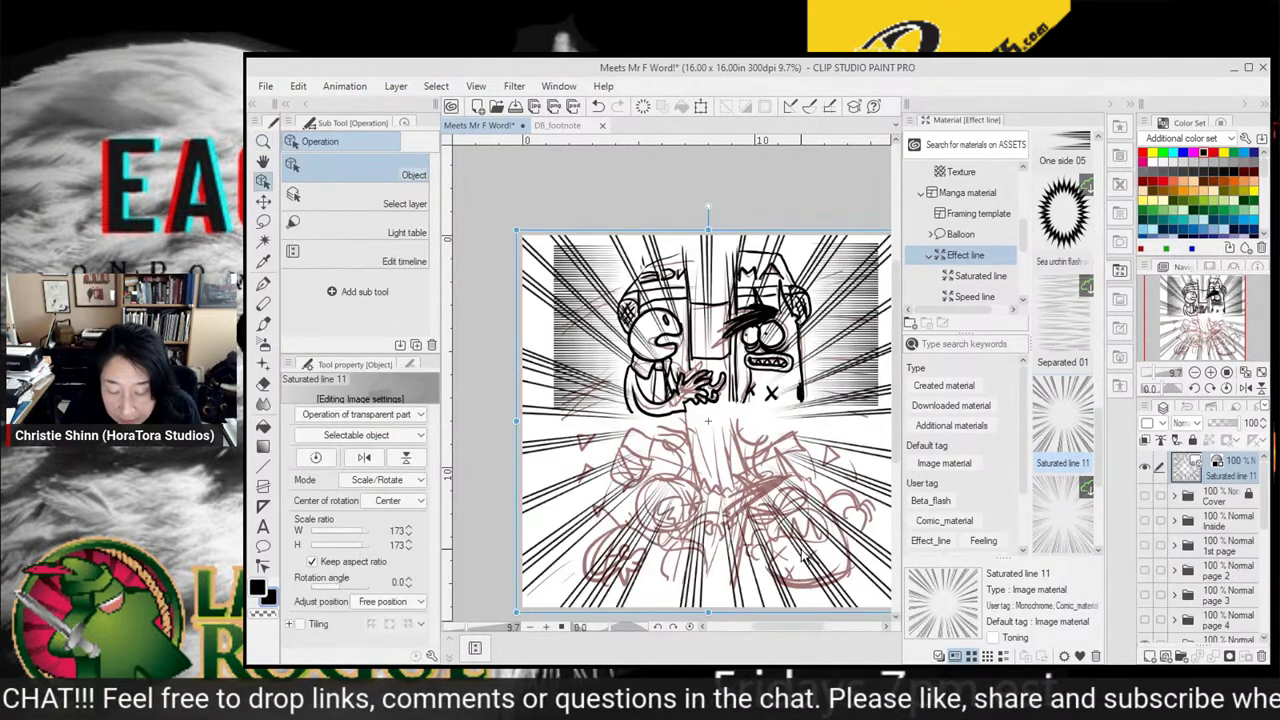
Scale the "Saturated line 11" effect lines to 85% and move them down over the lower sketch
scroll(804, 557, "down", 2)
key("ctrl+t")
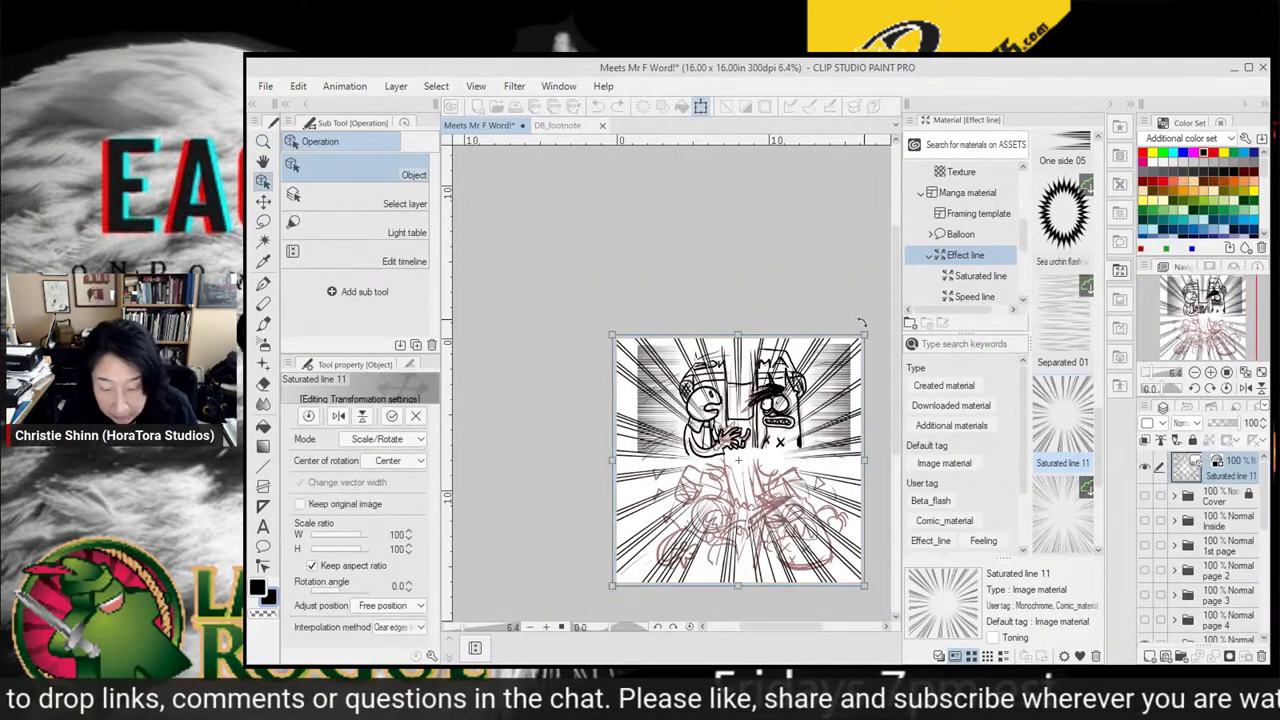
left_click_drag(863, 334, 812, 386)
left_click_drag(779, 557, 803, 632)
left_click_drag(840, 564, 853, 564)
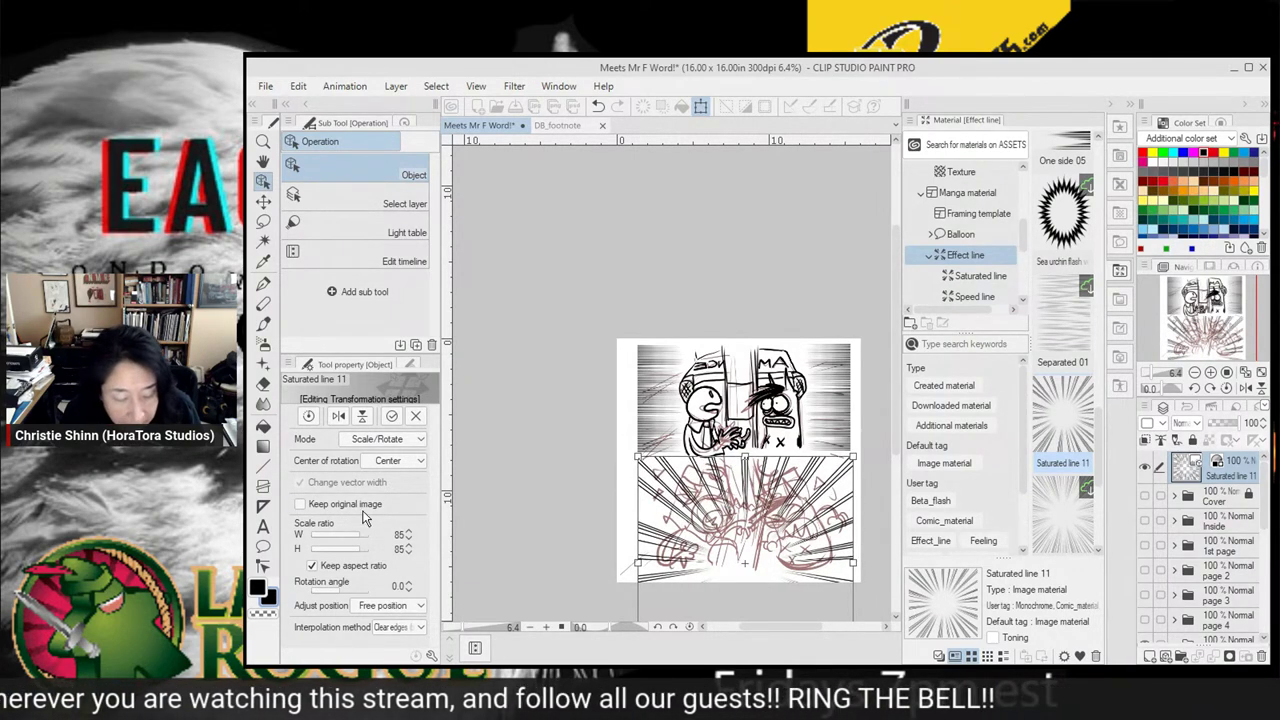
Unlock the effect lines' aspect ratio and squash them to 81% width and 51% height over the lower sketch
left_click(311, 566)
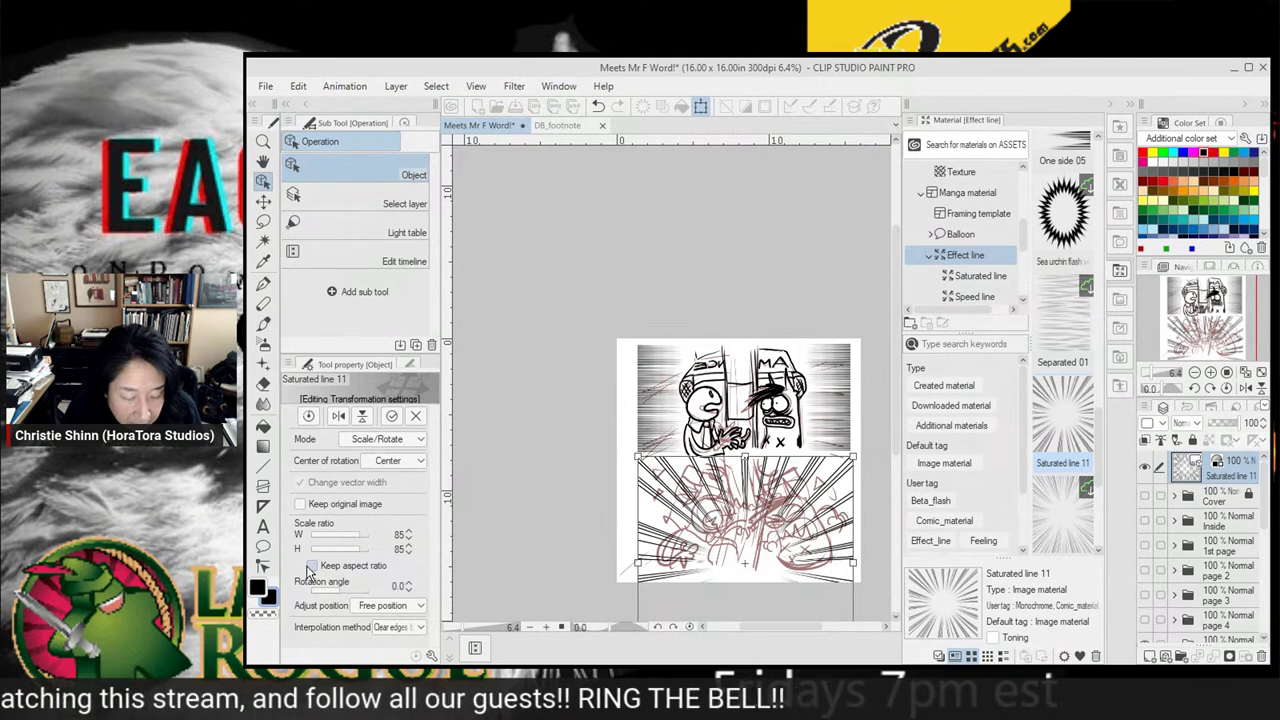
key("ctrl+minus")
scroll(650, 410, "down", 3)
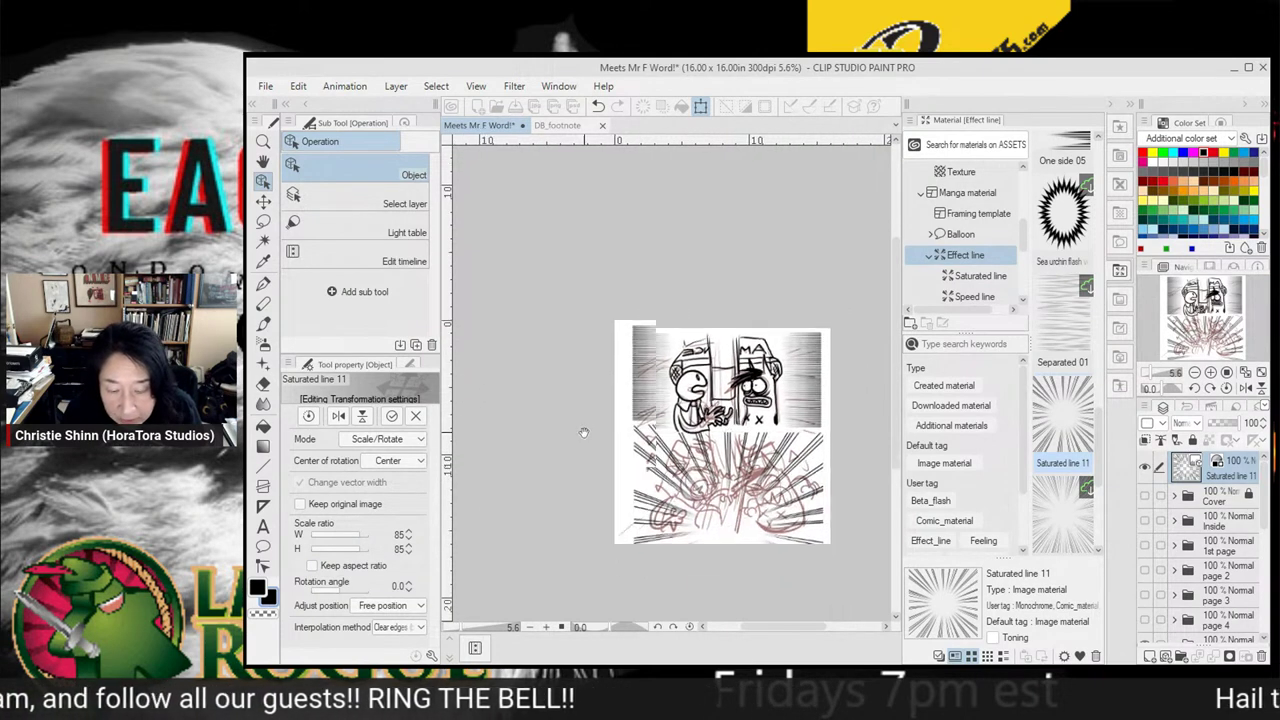
left_click_drag(625, 505, 635, 424)
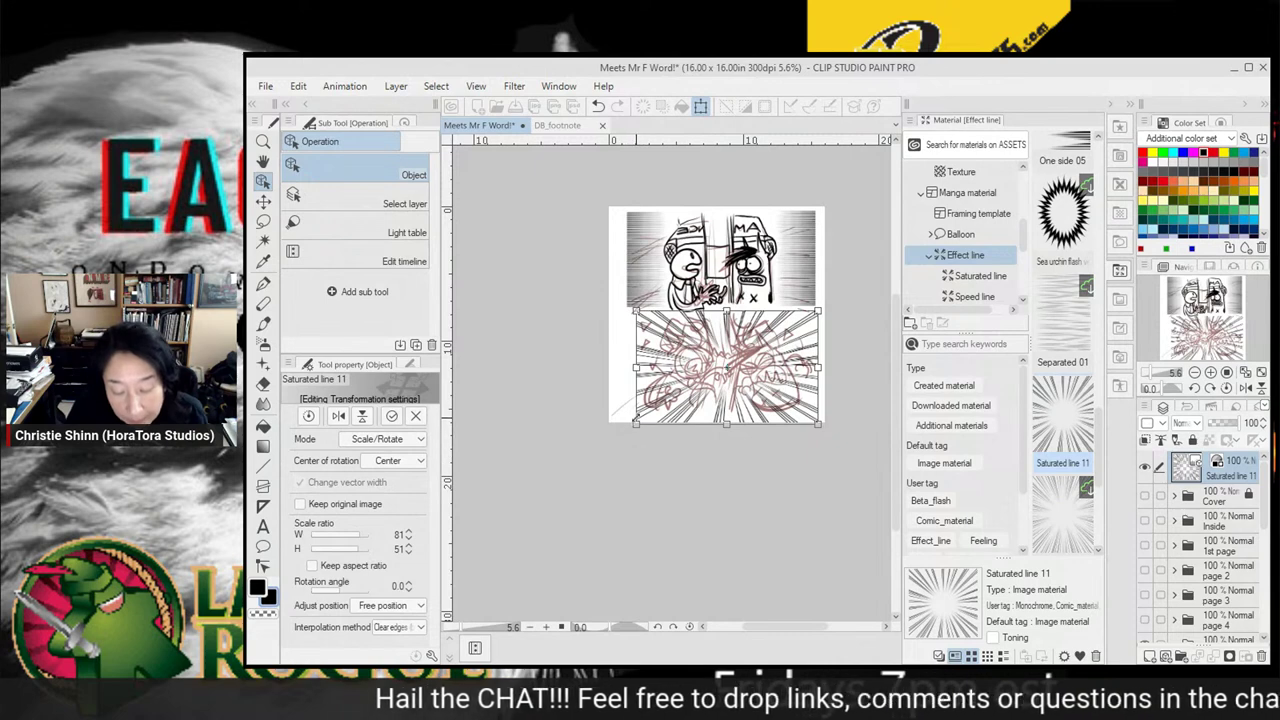
Enlarge the saturated lines to 114% width and 97% height, center the burst on the lower characters, and apply the transformation
left_click_drag(640, 425, 597, 488)
left_click_drag(758, 395, 780, 376)
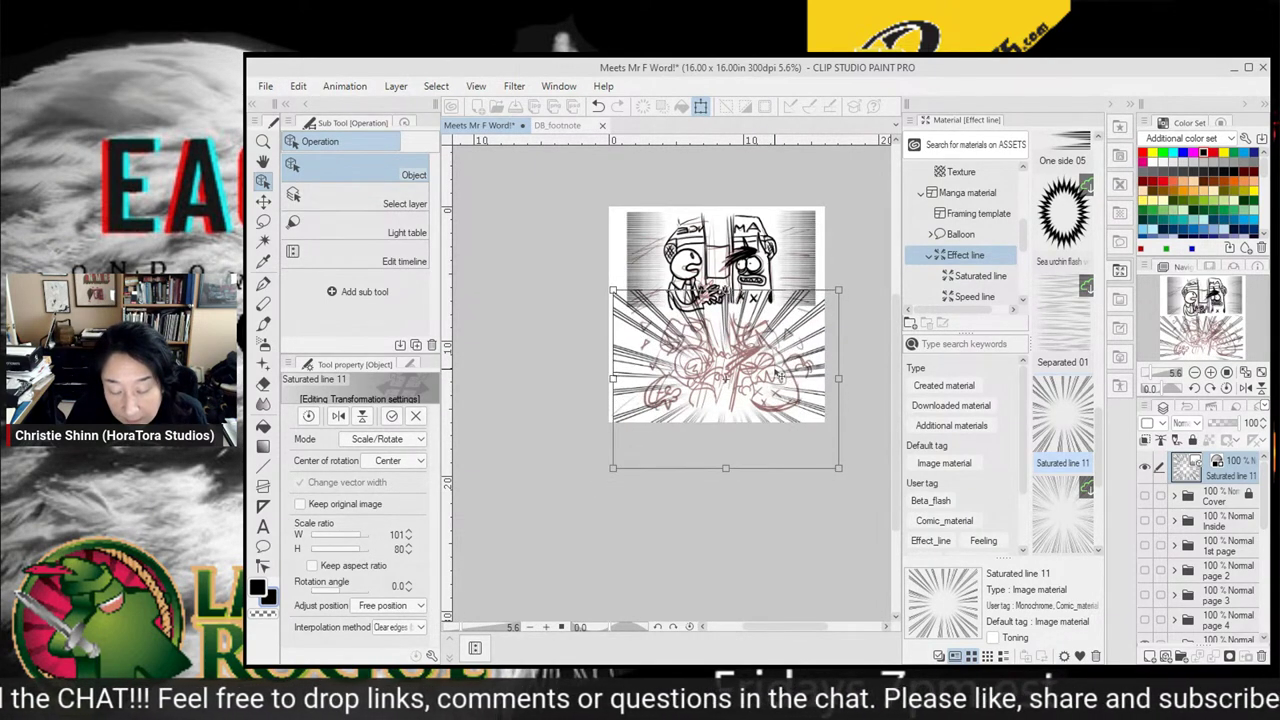
left_click_drag(838, 468, 867, 506)
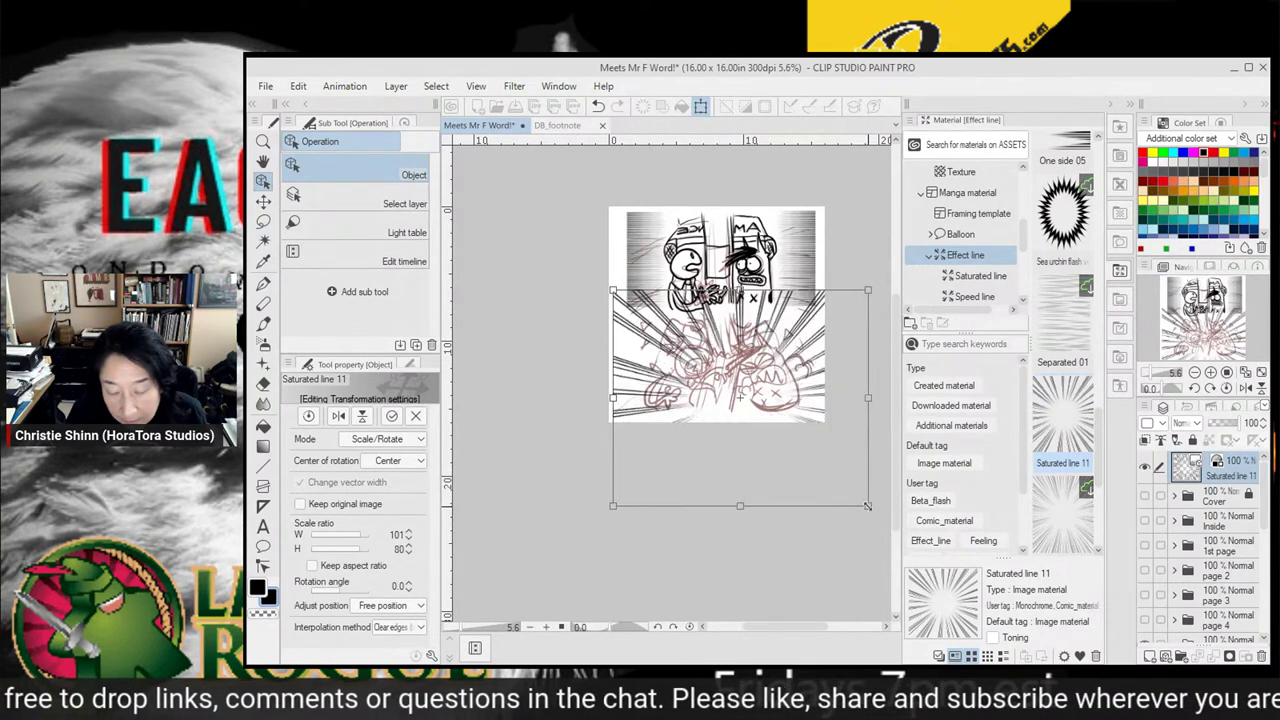
left_click_drag(766, 463, 746, 432)
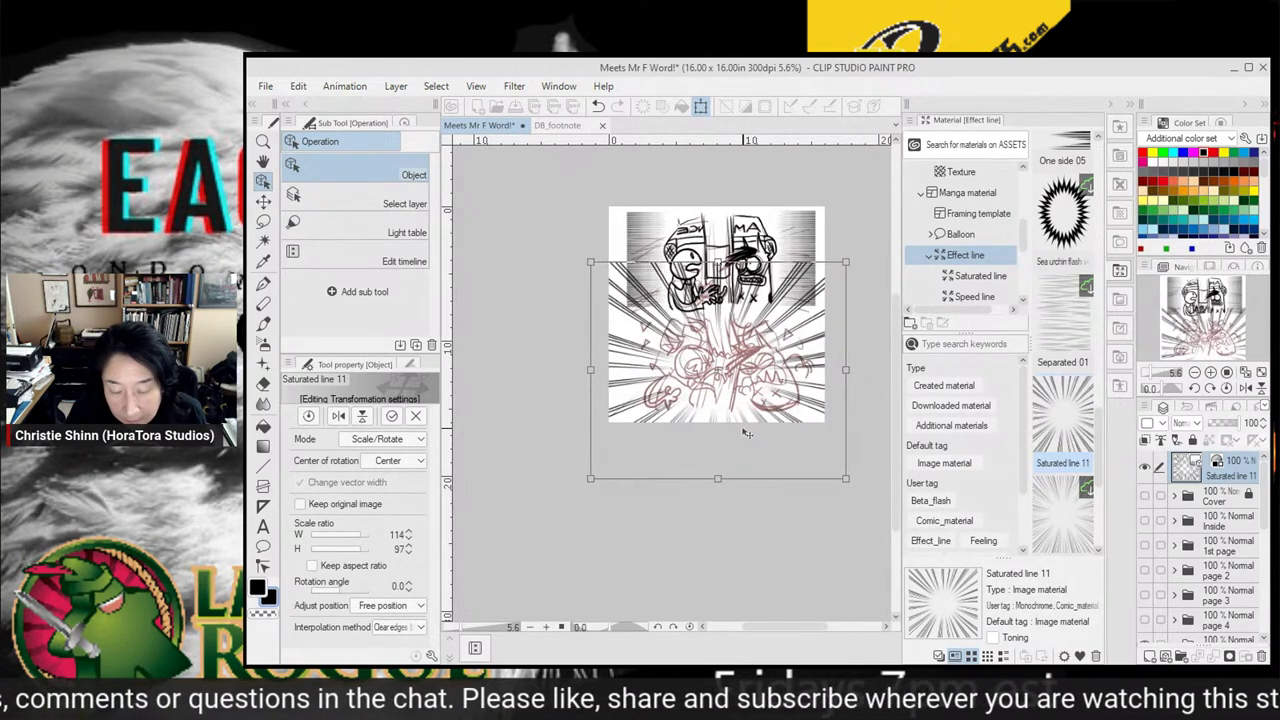
left_click(257, 222)
left_click(697, 298)
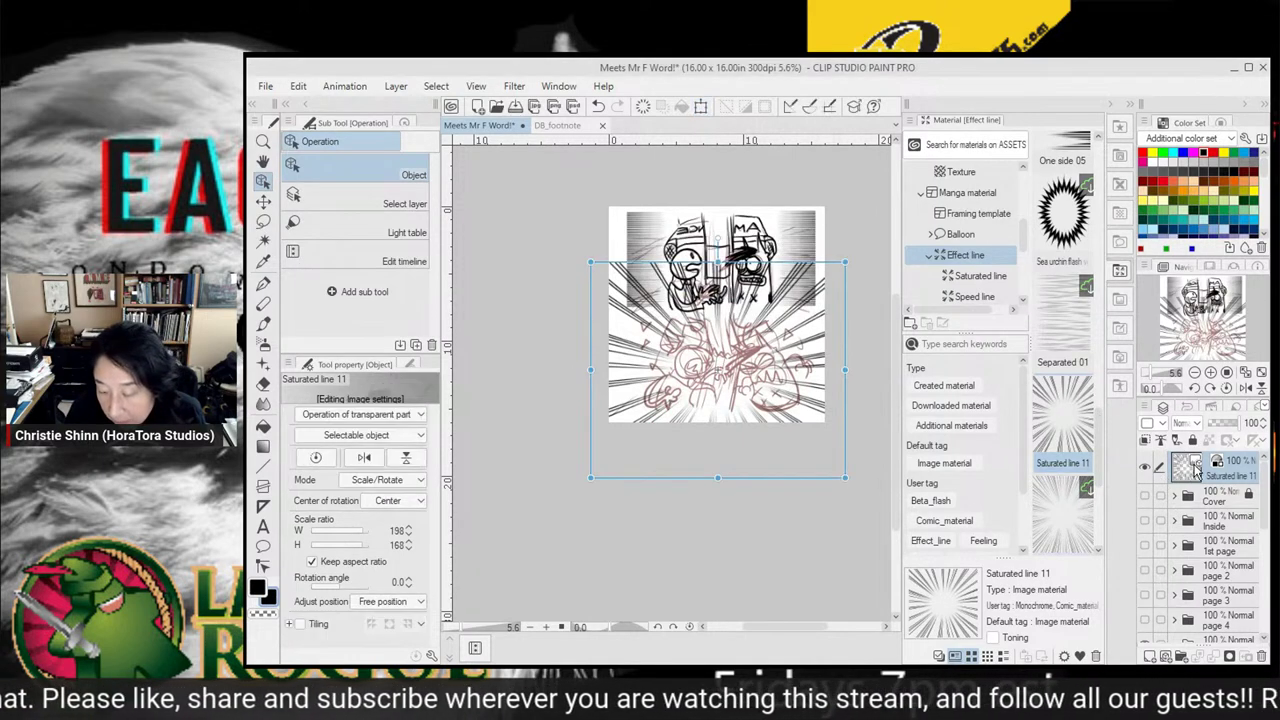
Rasterize the "Saturated line 11" layer and move it into the page 5 folder directly below Layer 18
right_click(1228, 458)
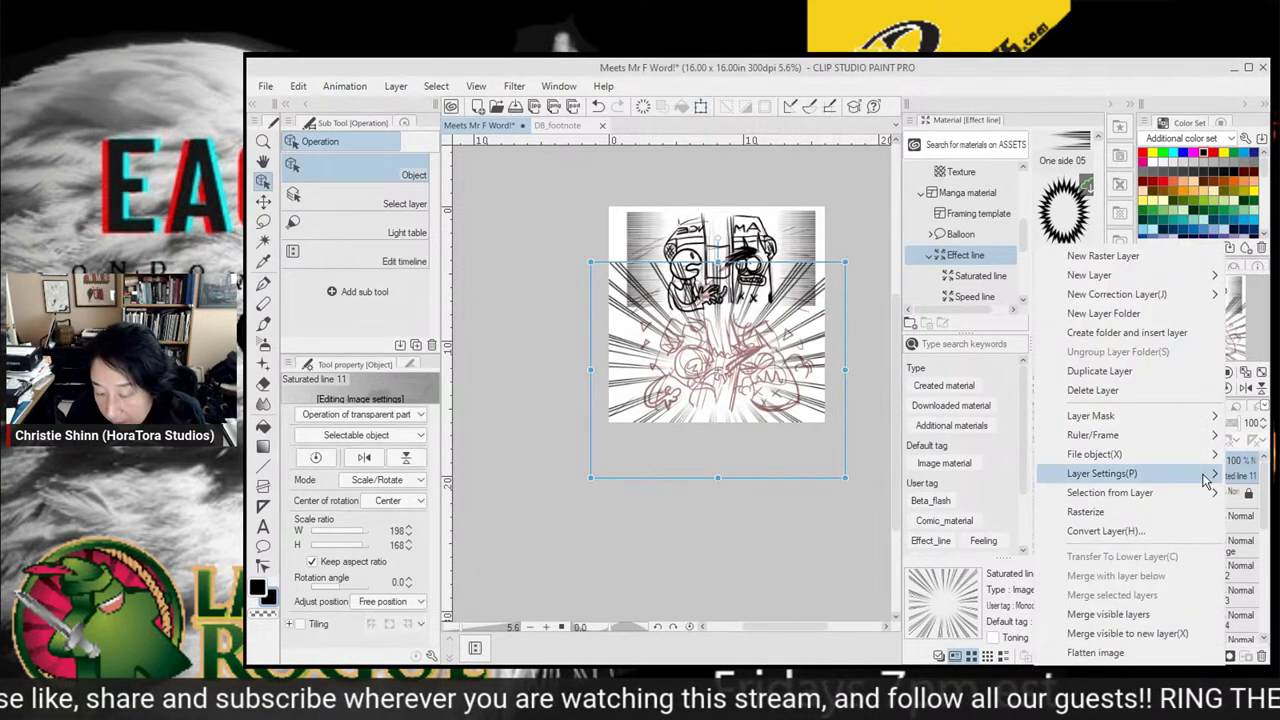
left_click(1154, 512)
key("Escape")
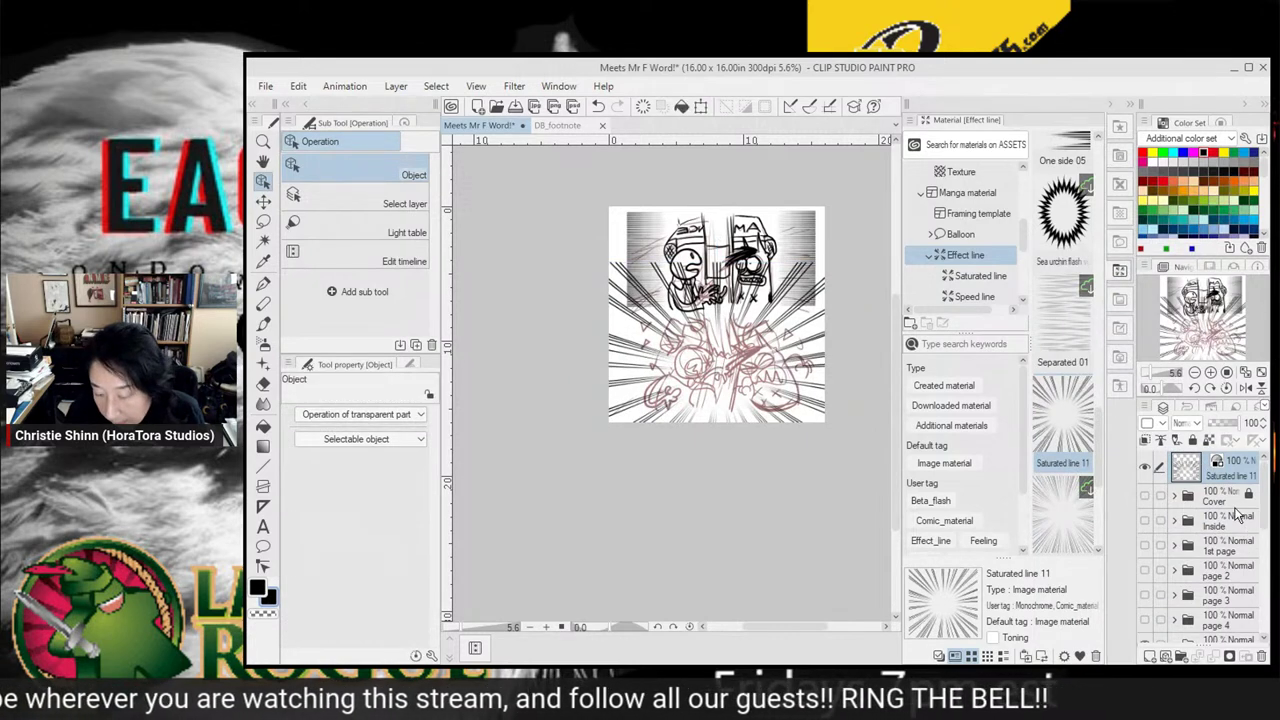
left_click_drag(1229, 474, 1228, 625)
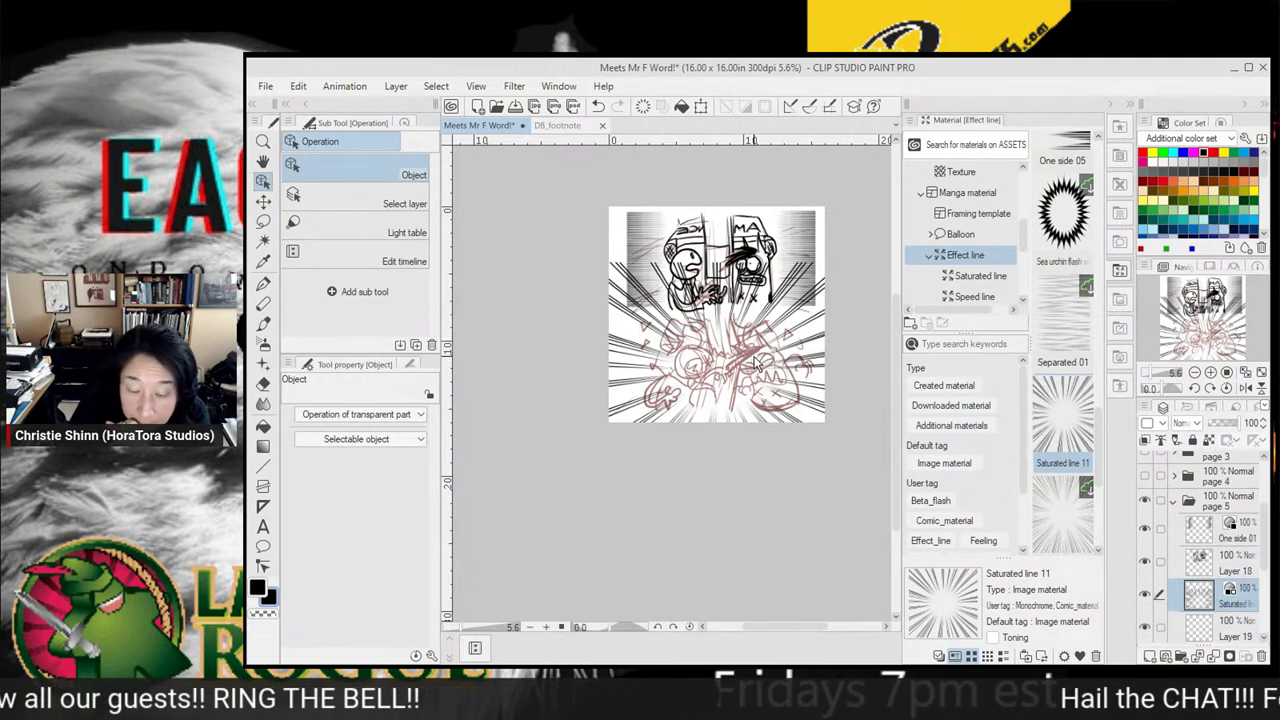
Delete the saturated lines overlapping the upper panel using a rectangular selection, and clear the selection
left_click(263, 226)
left_click(380, 171)
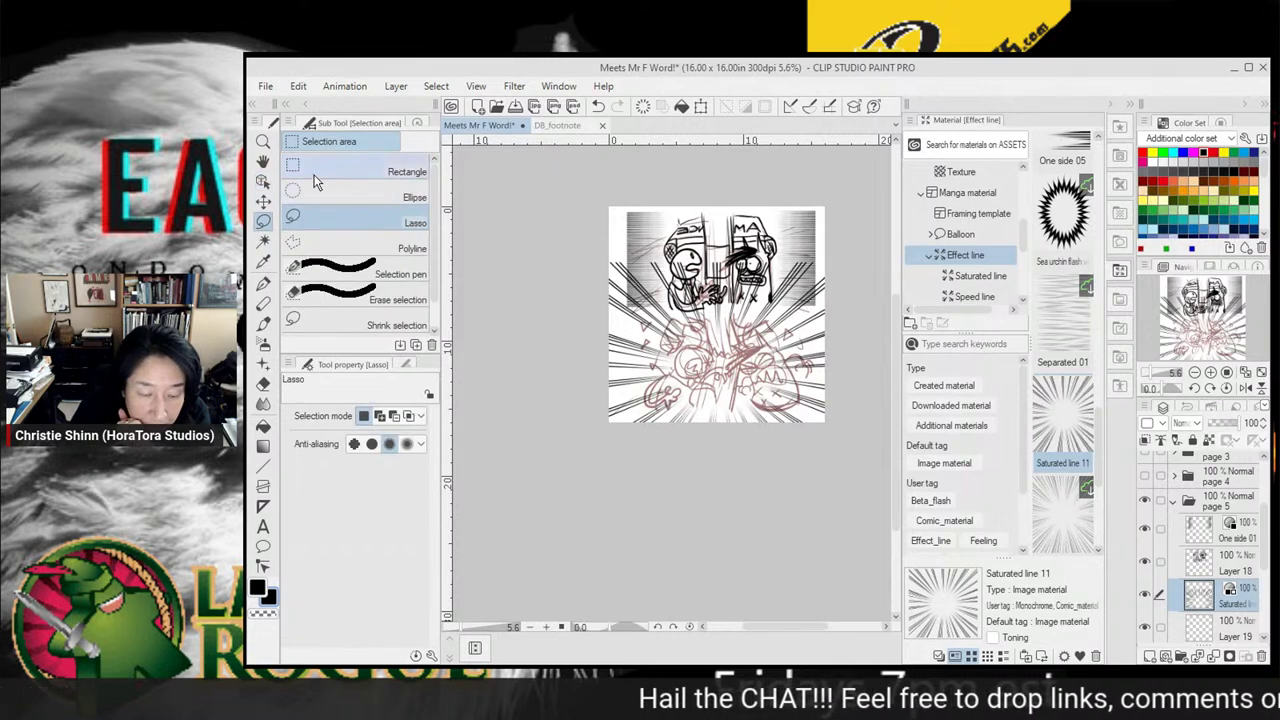
left_click_drag(571, 211, 850, 313)
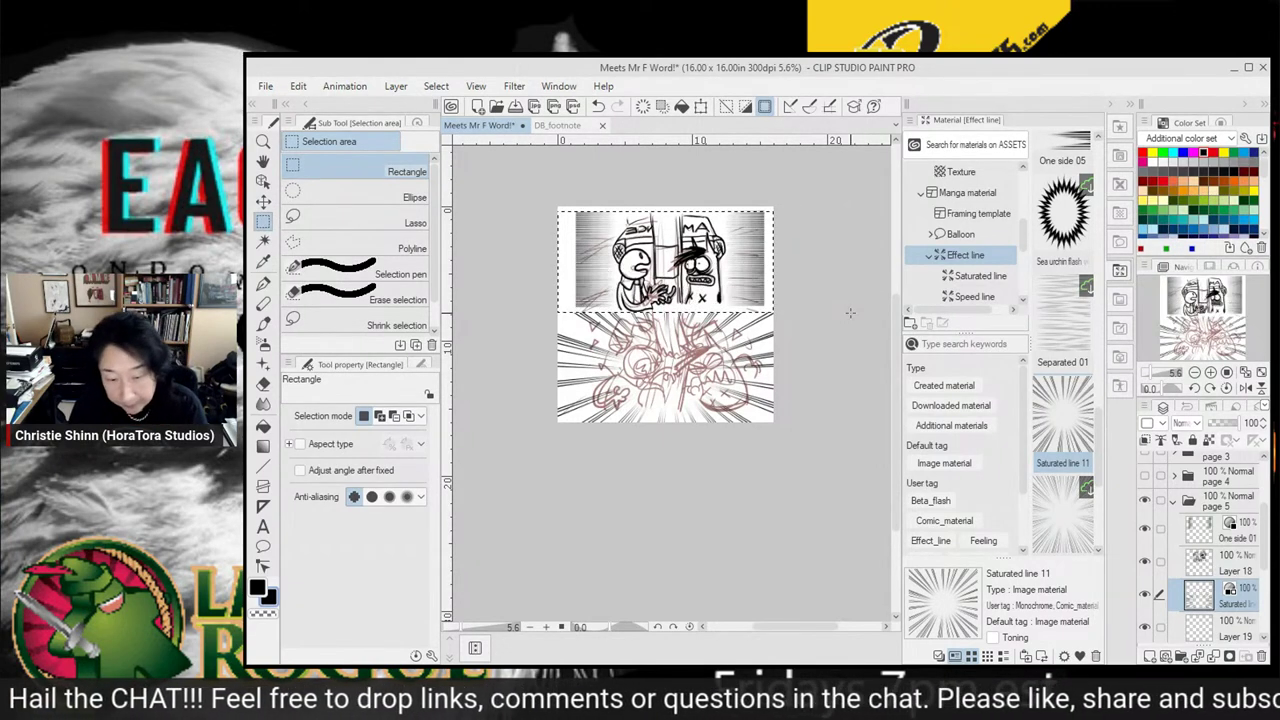
left_click(781, 456)
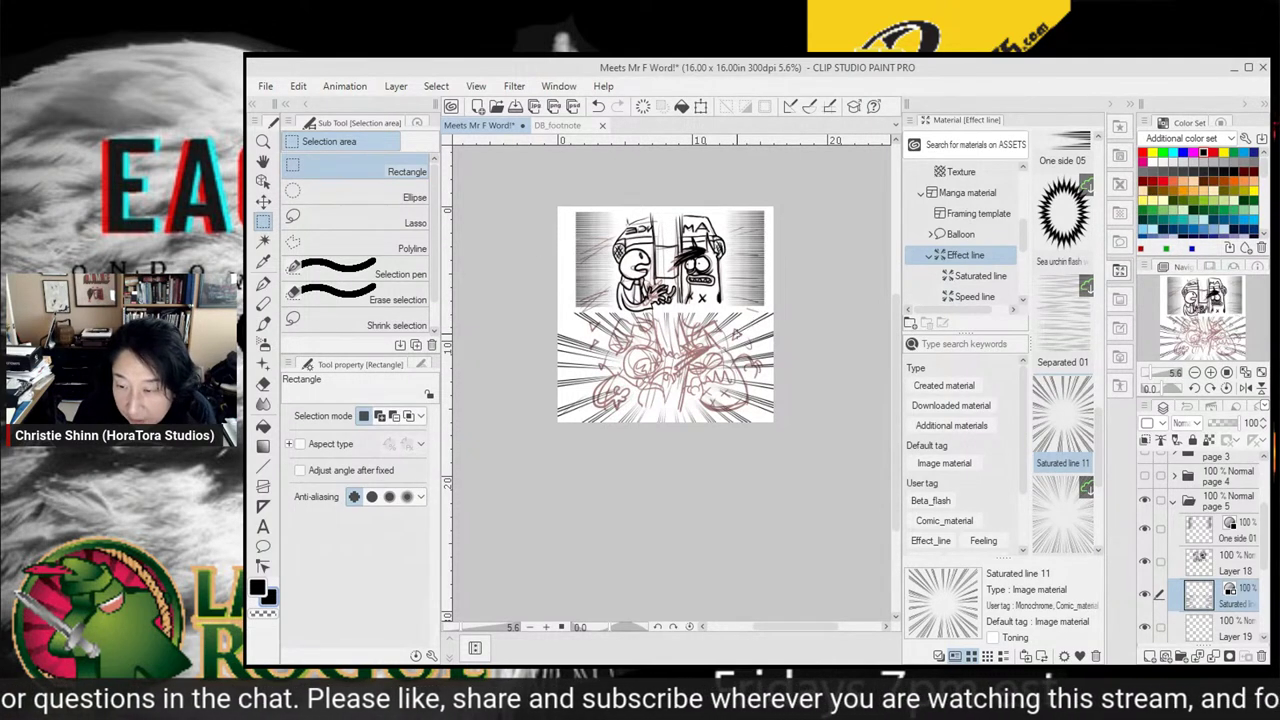
key("ctrl+t")
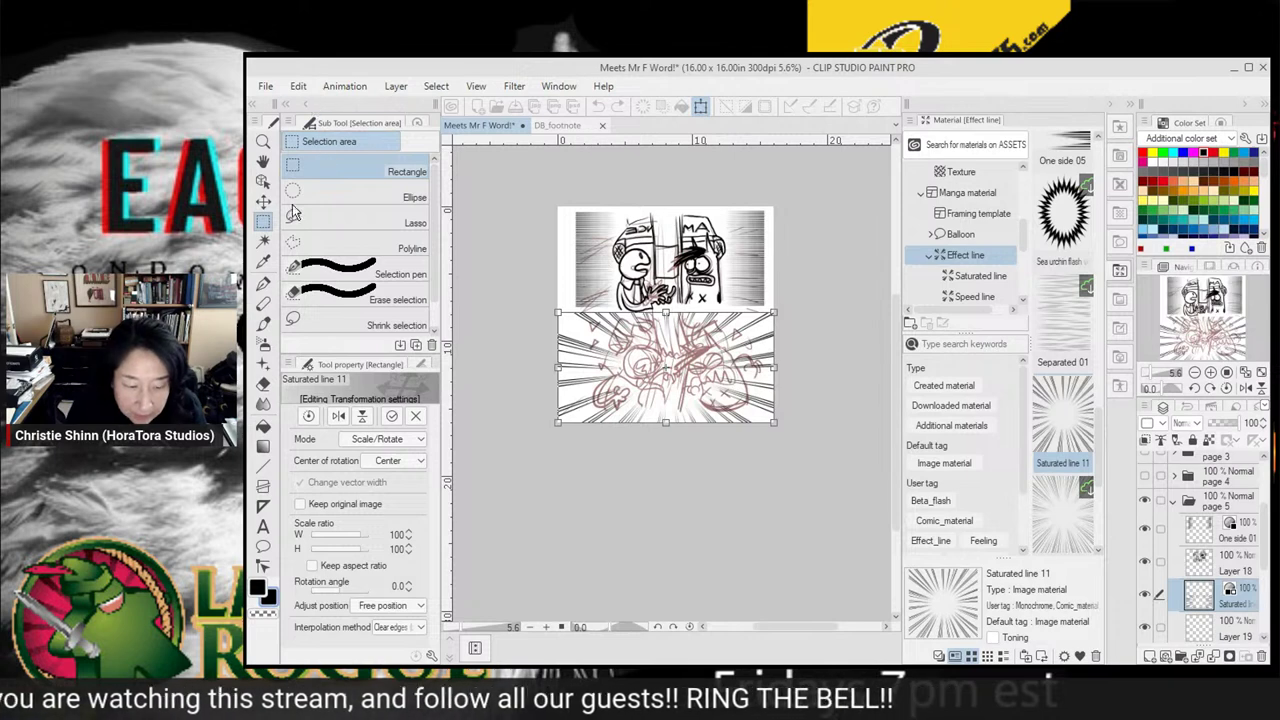
left_click(266, 180)
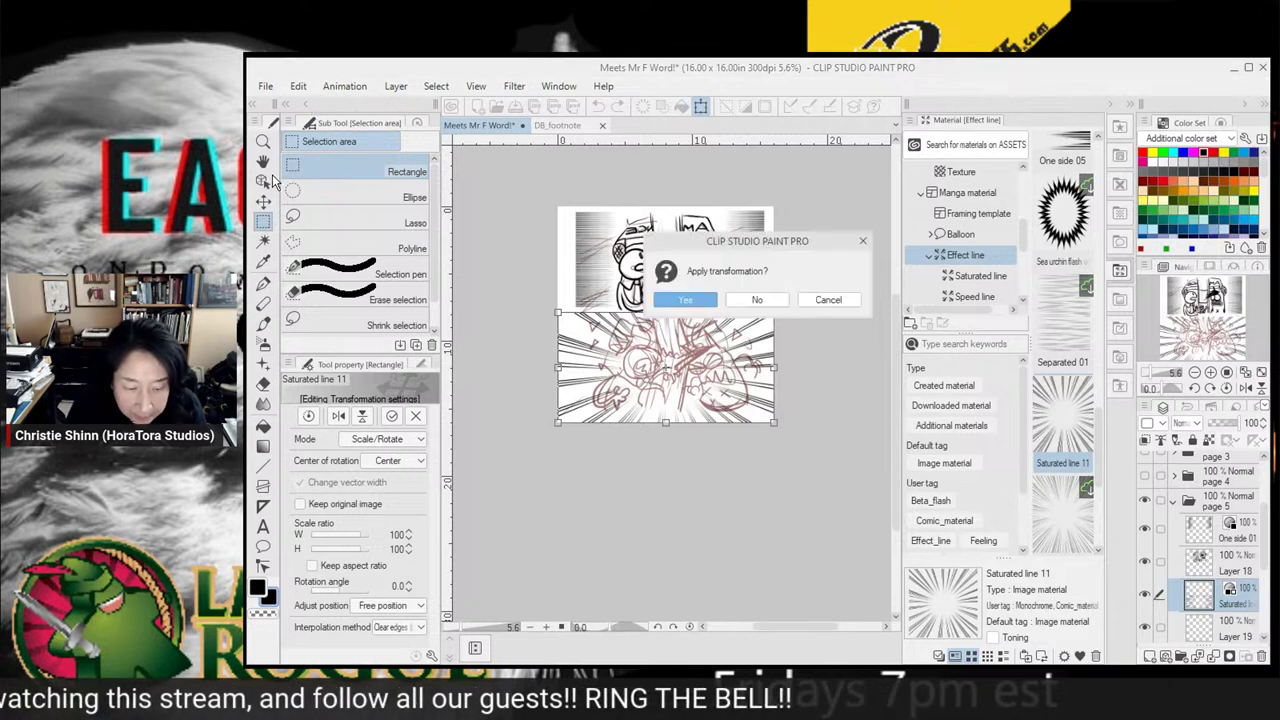
left_click(685, 300)
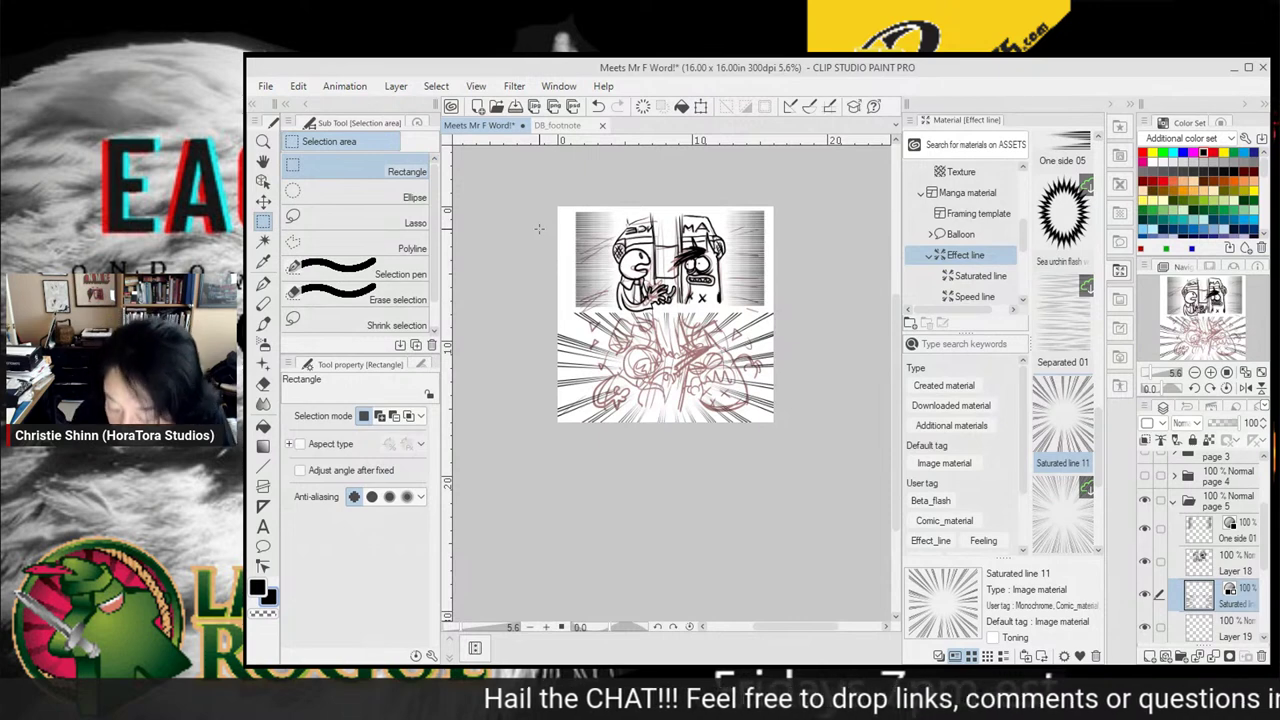
Lock the "Saturated line 11", Layer 18 and "One side 01" layers in the page 5 folder
left_click(1240, 564)
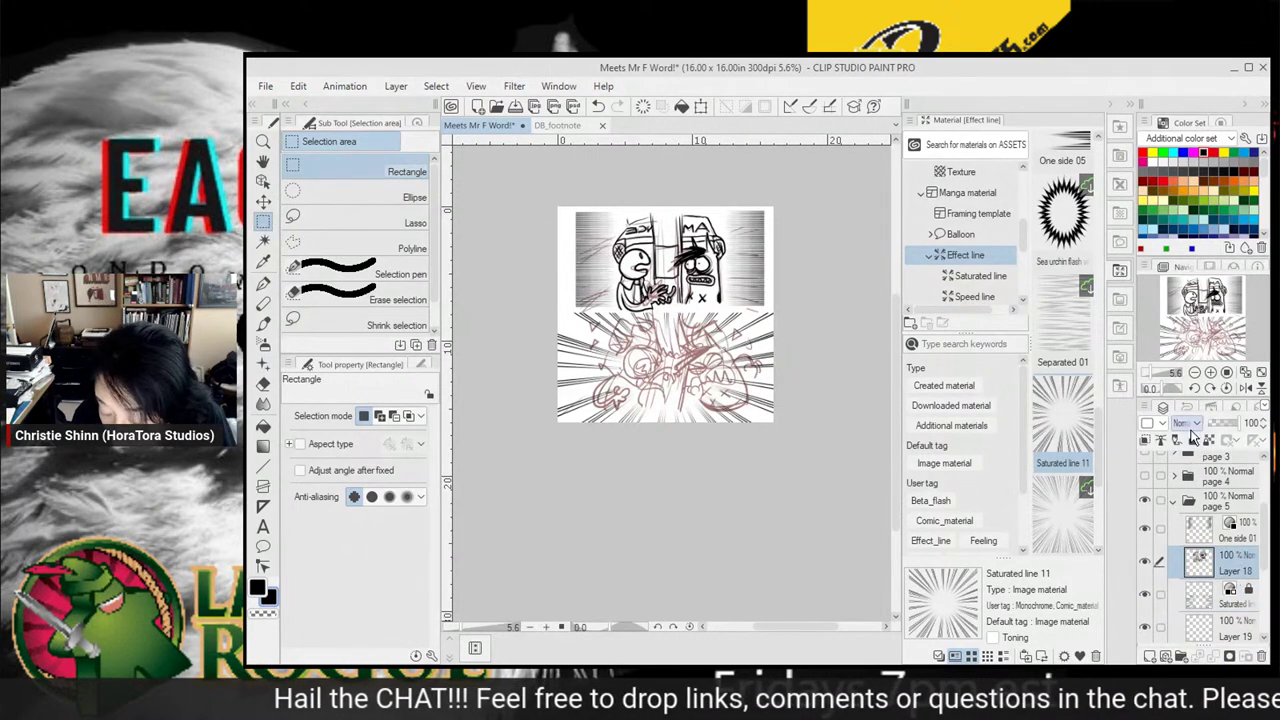
left_click(1242, 535)
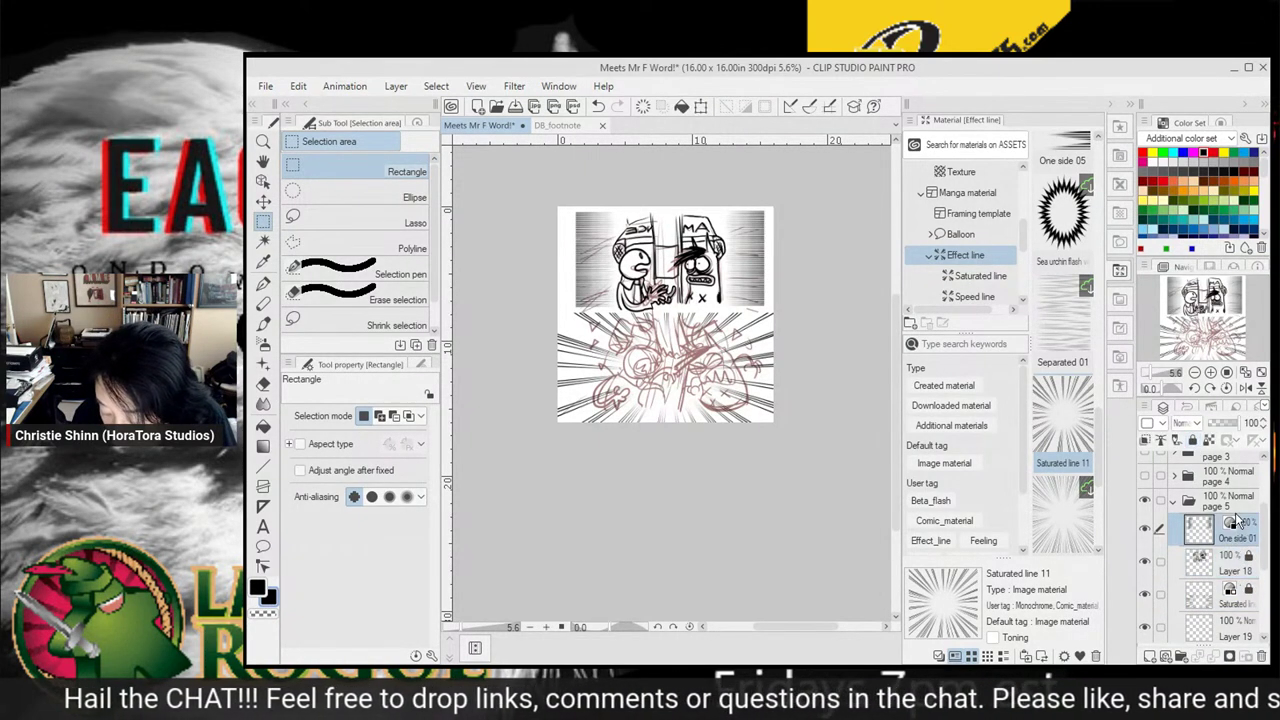
scroll(1262, 533, "down", 3)
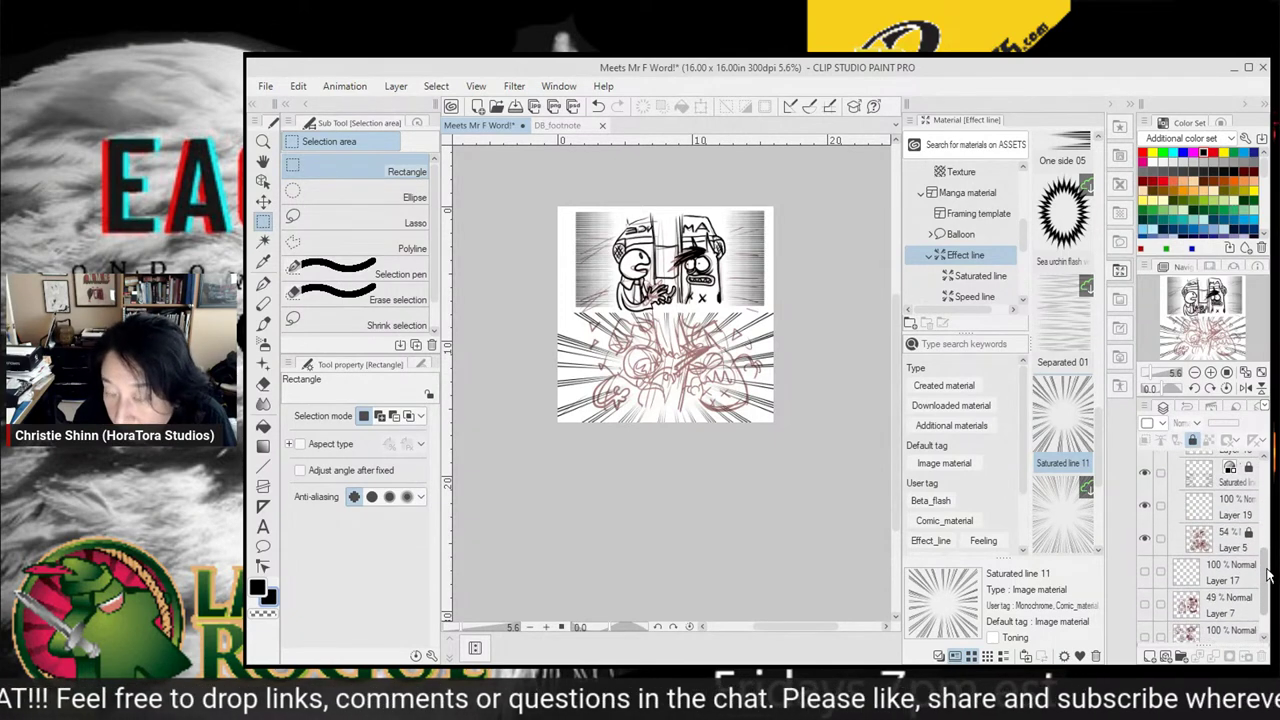
scroll(1265, 590, "up", 2)
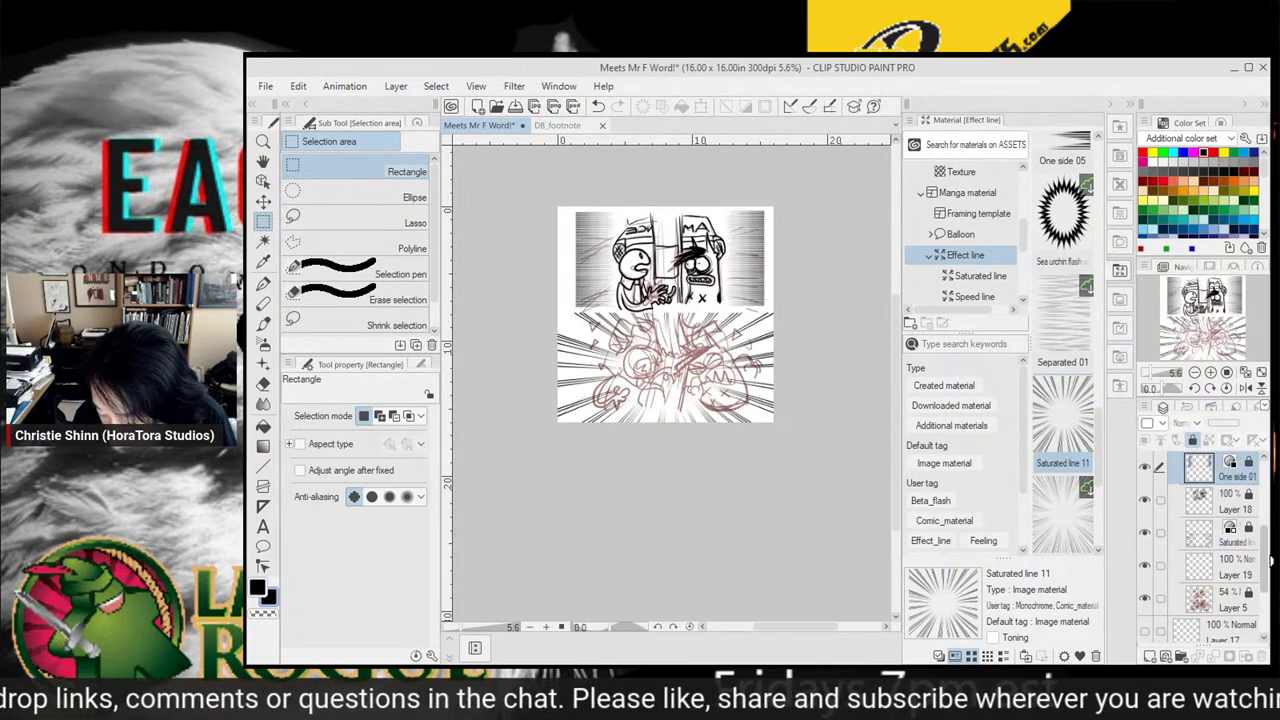
Hide the "Saturated line 11" layer and ink the outline and jagged broken end of the post between the lower characters on Layer 19
left_click(1232, 550)
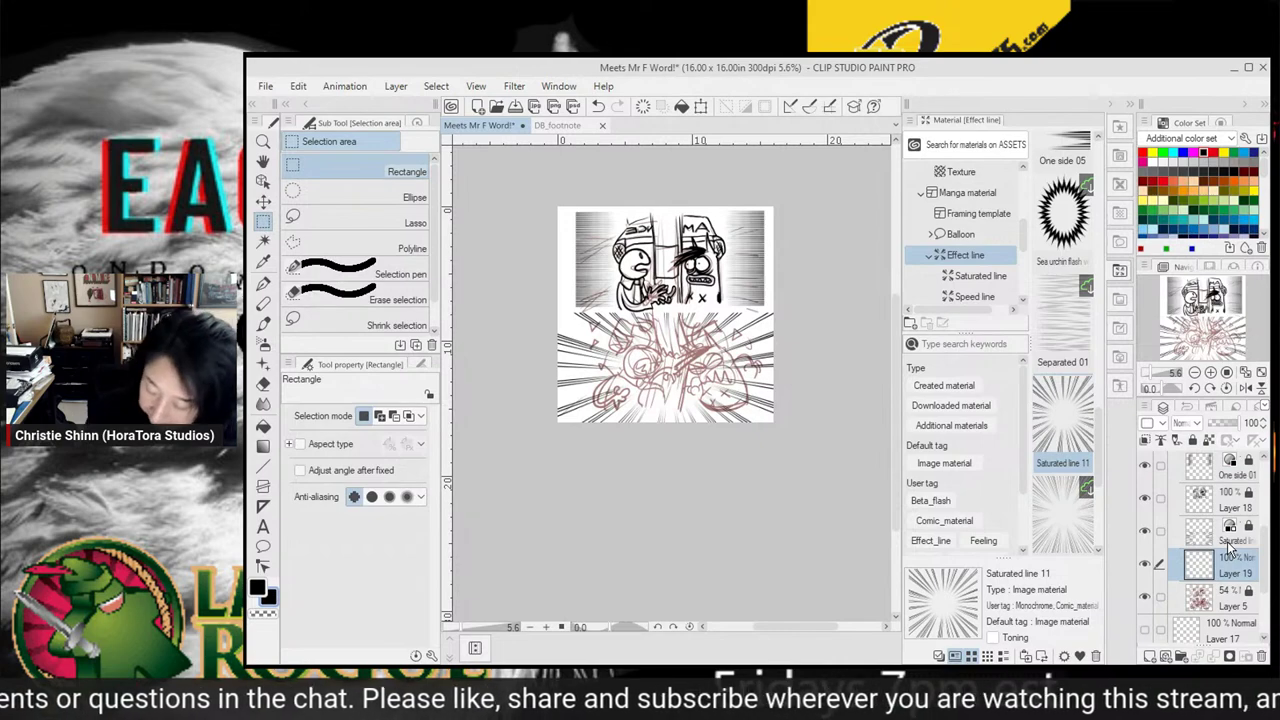
left_click(1145, 532)
left_click(263, 142)
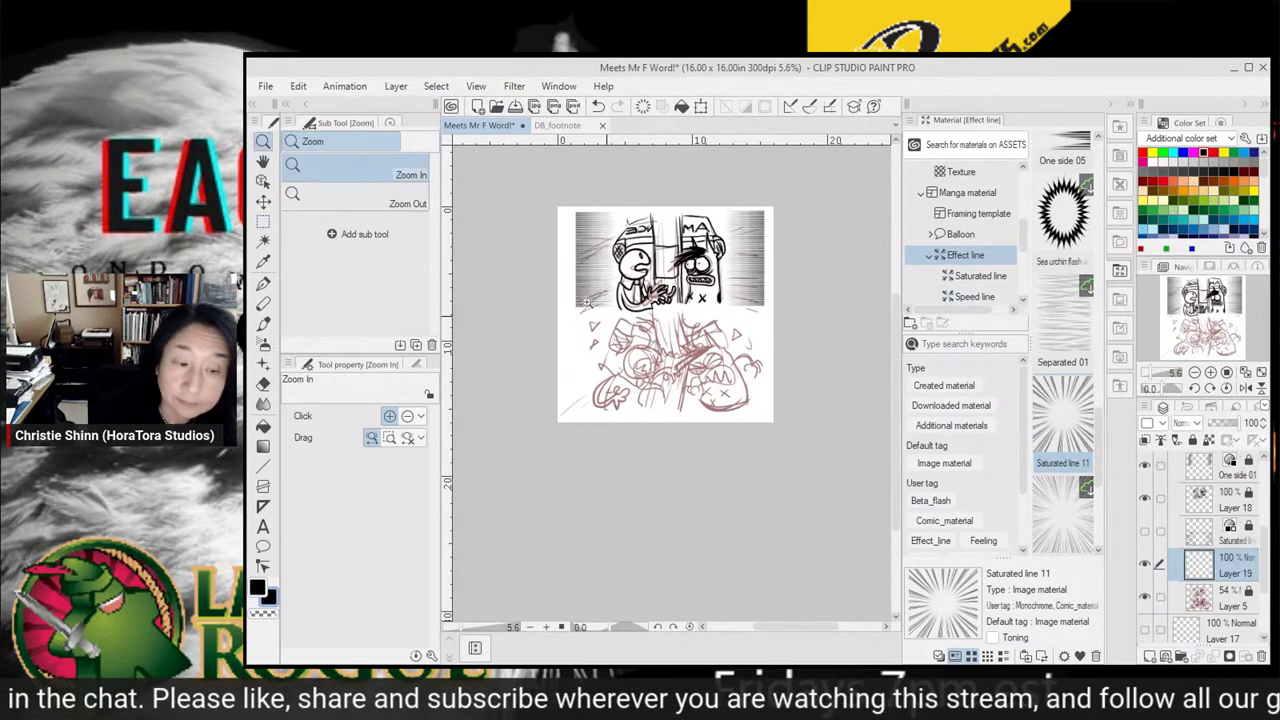
left_click(691, 386)
left_click_drag(720, 377, 760, 368)
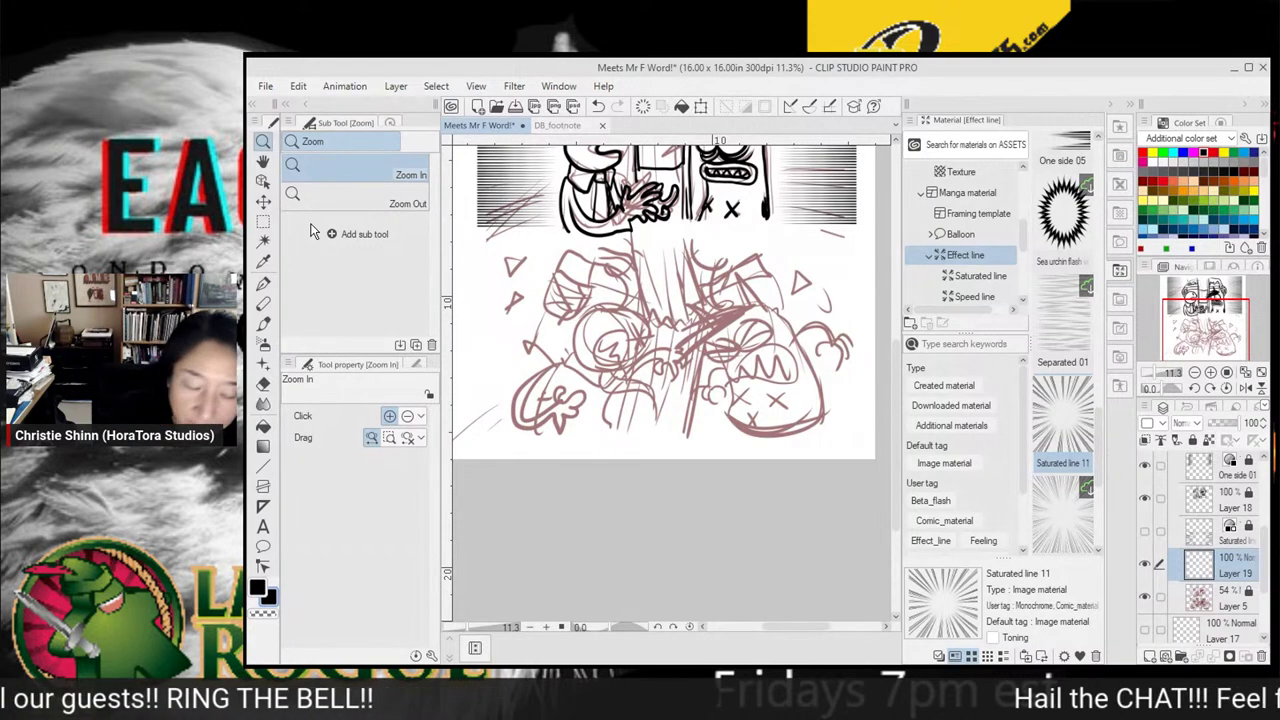
left_click(719, 347)
left_click_drag(706, 362, 729, 404)
left_click(263, 285)
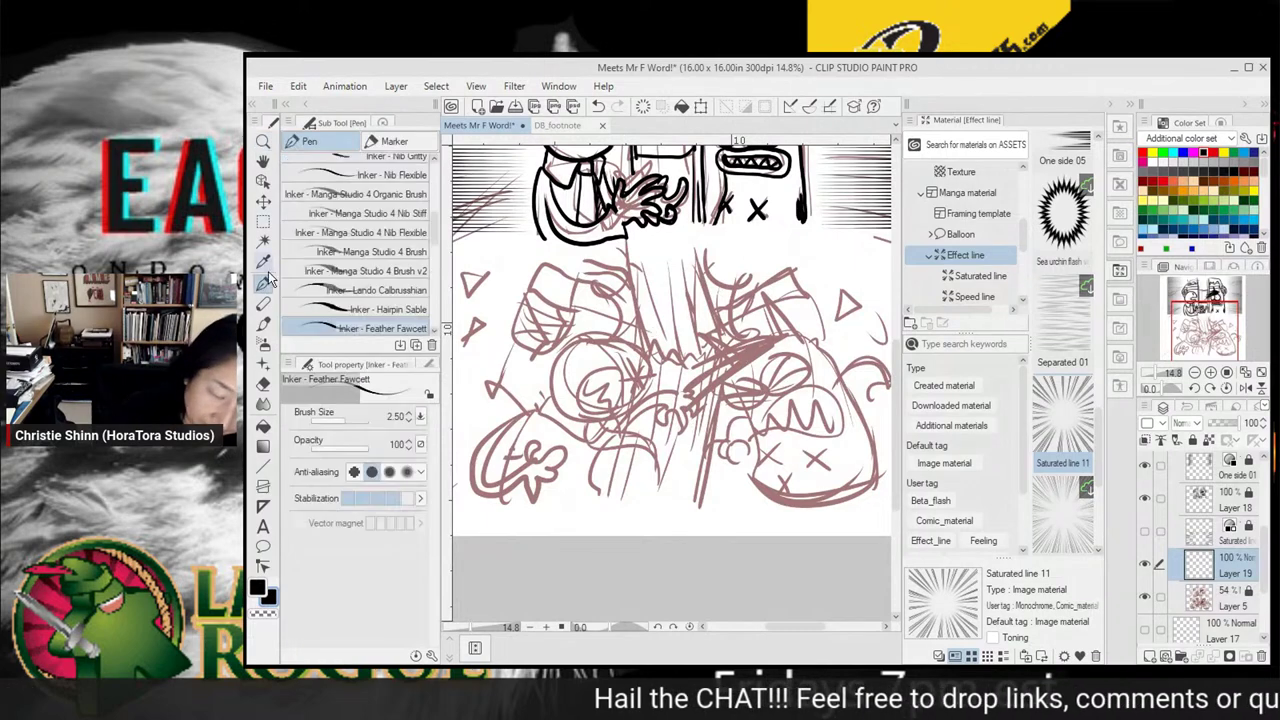
mouse_move(625, 250)
left_mouse_down()
mouse_move(655, 346)
mouse_move(667, 356)
mouse_move(710, 342)
left_mouse_up()
mouse_move(726, 267)
left_mouse_down()
mouse_move(727, 289)
mouse_move(749, 301)
left_mouse_up()
left_click_drag(599, 299, 636, 321)
left_click_drag(616, 474, 624, 462)
left_click_drag(697, 230, 714, 300)
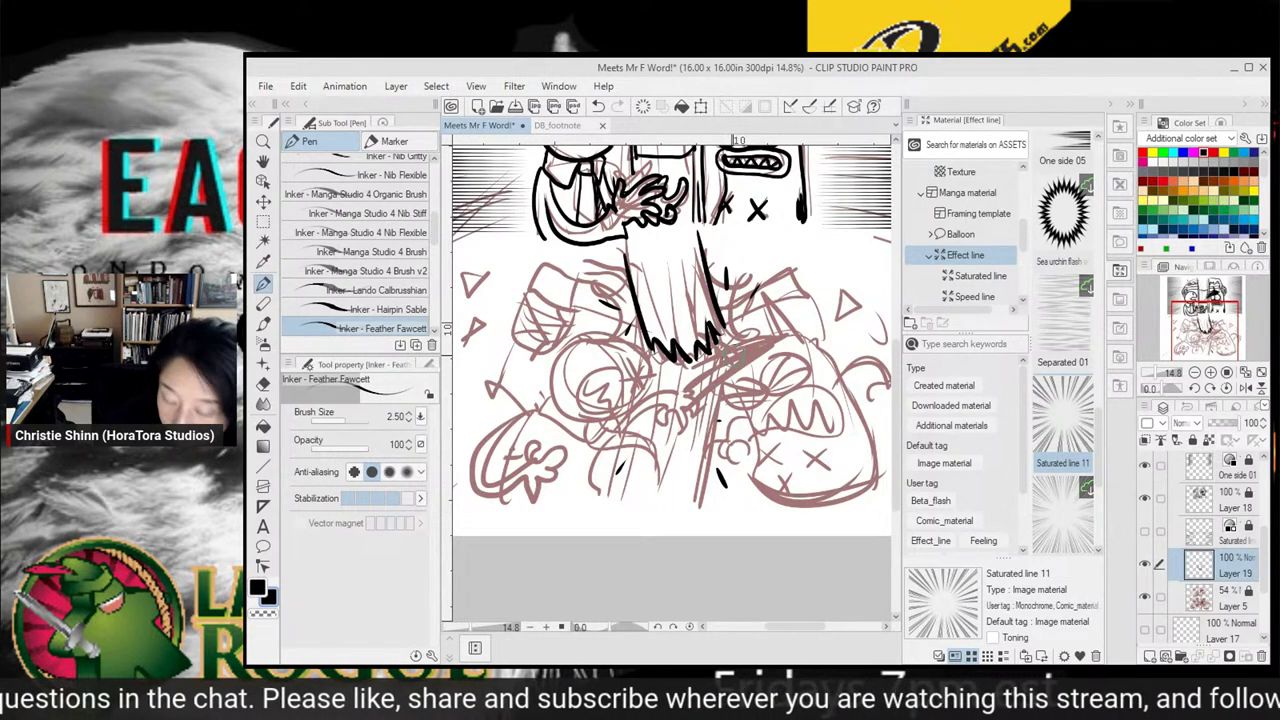
Add grain lines to the broken post, and trim the Layer 18 ink running past the upper panel's lower edge
left_click_drag(681, 248, 736, 458)
left_click_drag(664, 362, 698, 440)
left_click_drag(688, 384, 710, 430)
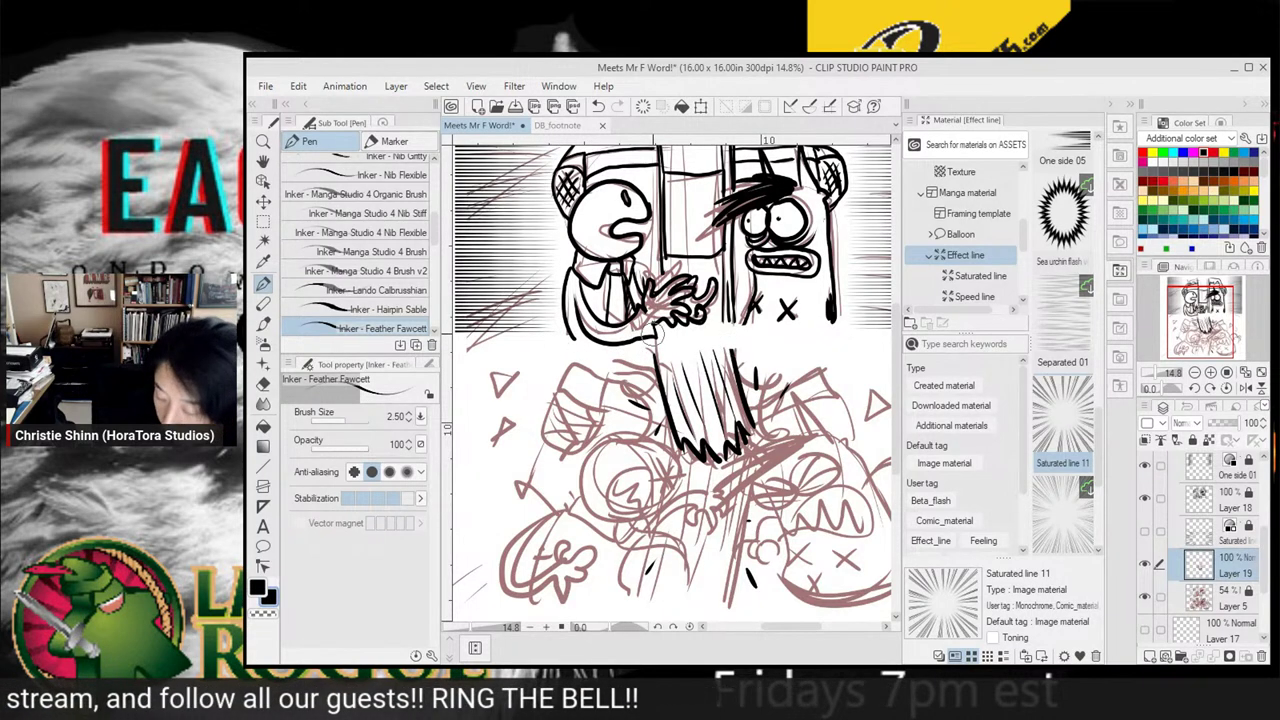
left_click(1247, 503)
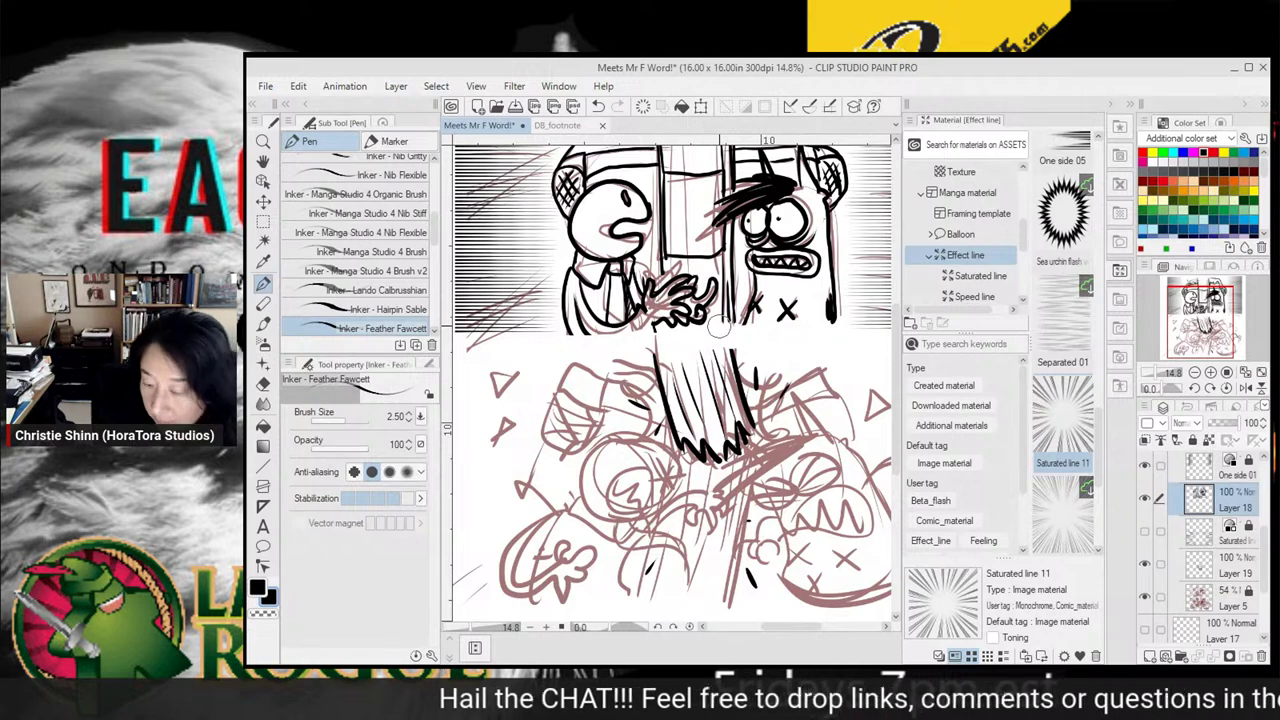
left_click(1228, 555)
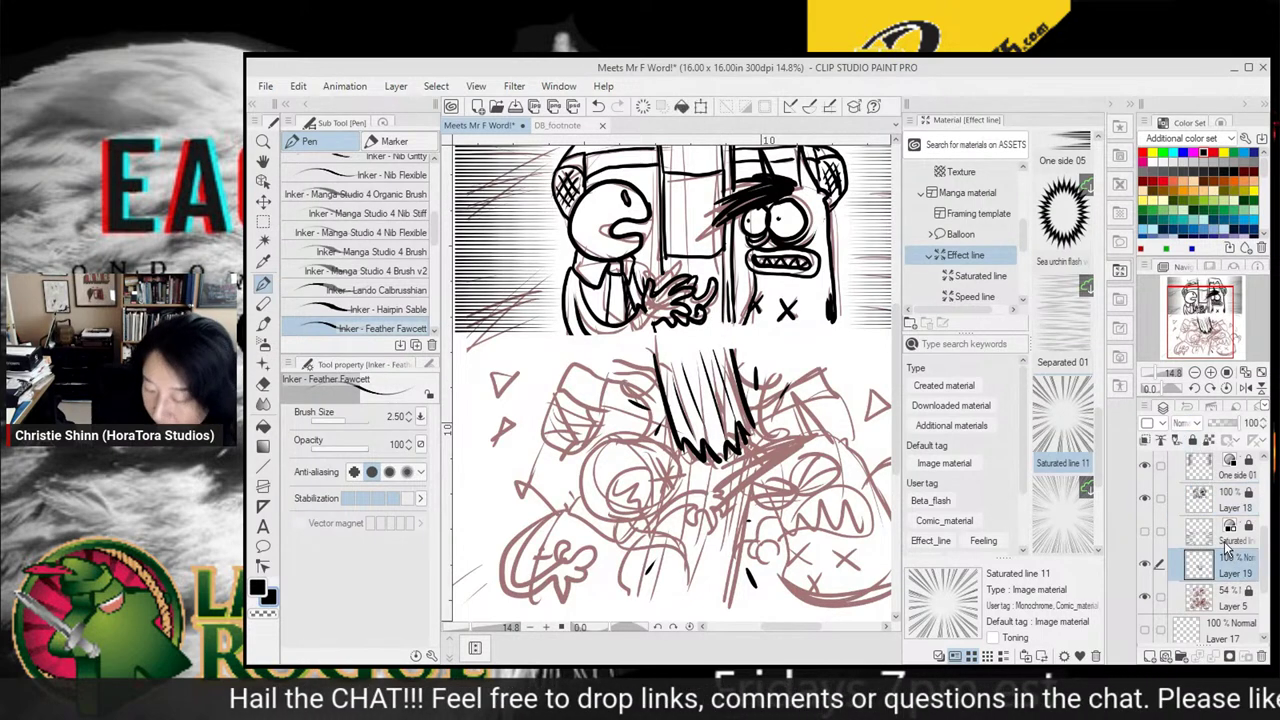
Ink extra splinters on the broken post and the right character's thick black spiky eyebrow in the lower panel on Layer 19
mouse_move(686, 448)
left_mouse_down()
mouse_move(710, 466)
mouse_move(762, 468)
left_mouse_up()
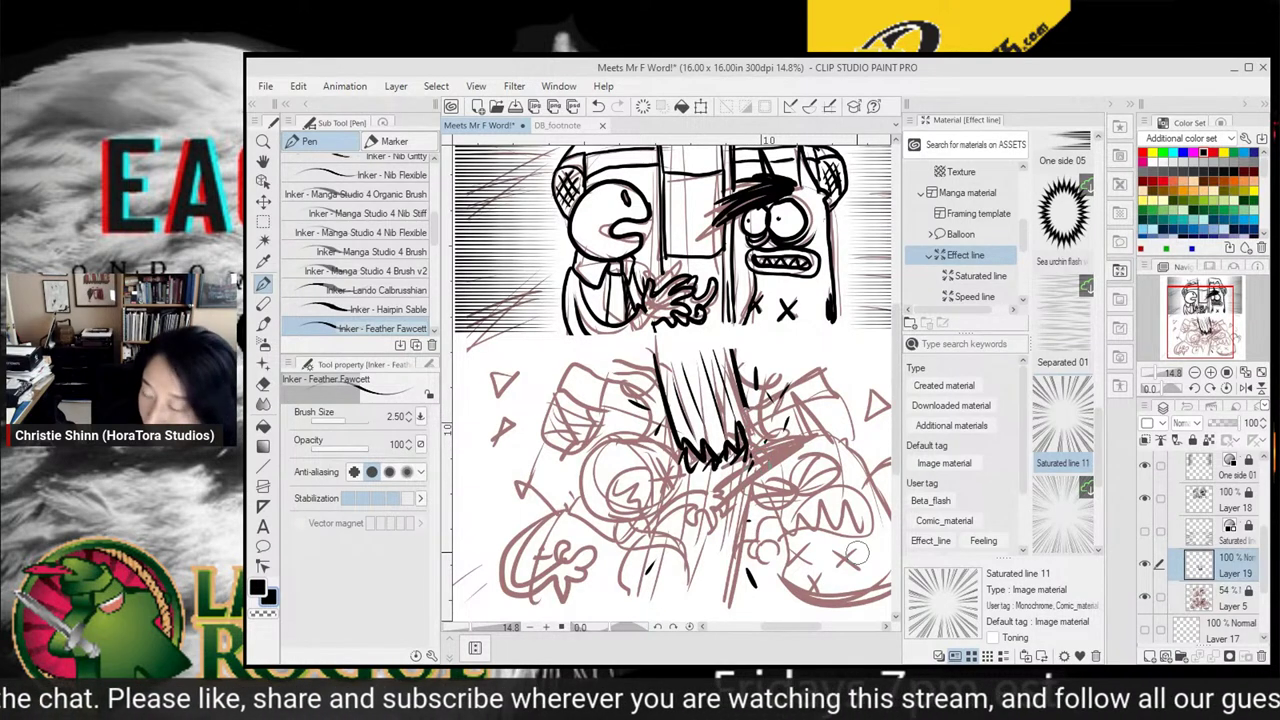
left_click_drag(805, 432, 788, 387)
mouse_move(788, 387)
left_mouse_down()
mouse_move(847, 442)
mouse_move(776, 433)
mouse_move(730, 455)
left_mouse_up()
mouse_move(812, 430)
left_mouse_down()
mouse_move(712, 490)
mouse_move(726, 510)
left_mouse_up()
mouse_move(778, 456)
left_mouse_down()
mouse_move(750, 482)
mouse_move(758, 424)
left_mouse_up()
left_click_drag(756, 440, 747, 404)
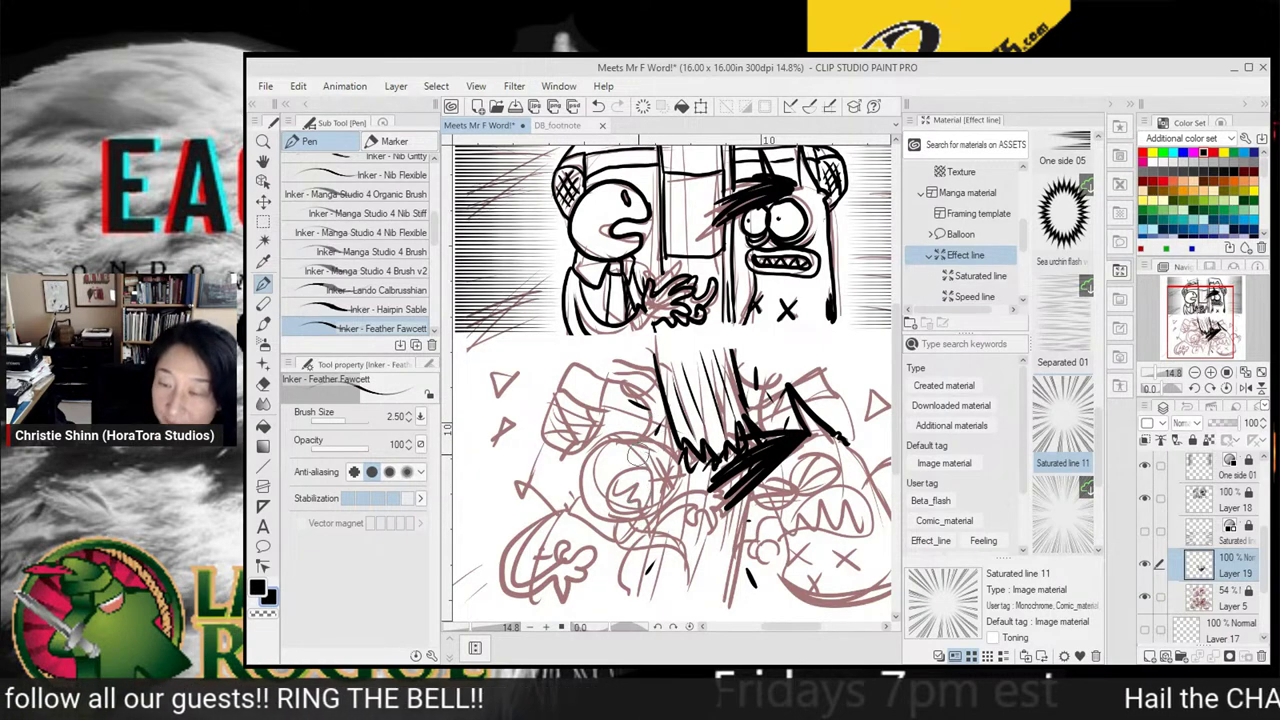
Ink the lower left character's round head, swirled and starred eyes, collar and flapping tie
mouse_move(650, 460)
left_mouse_down()
mouse_move(679, 474)
mouse_move(655, 492)
mouse_move(599, 486)
mouse_move(632, 518)
mouse_move(604, 503)
mouse_move(604, 518)
mouse_move(614, 453)
mouse_move(664, 433)
mouse_move(635, 494)
left_mouse_up()
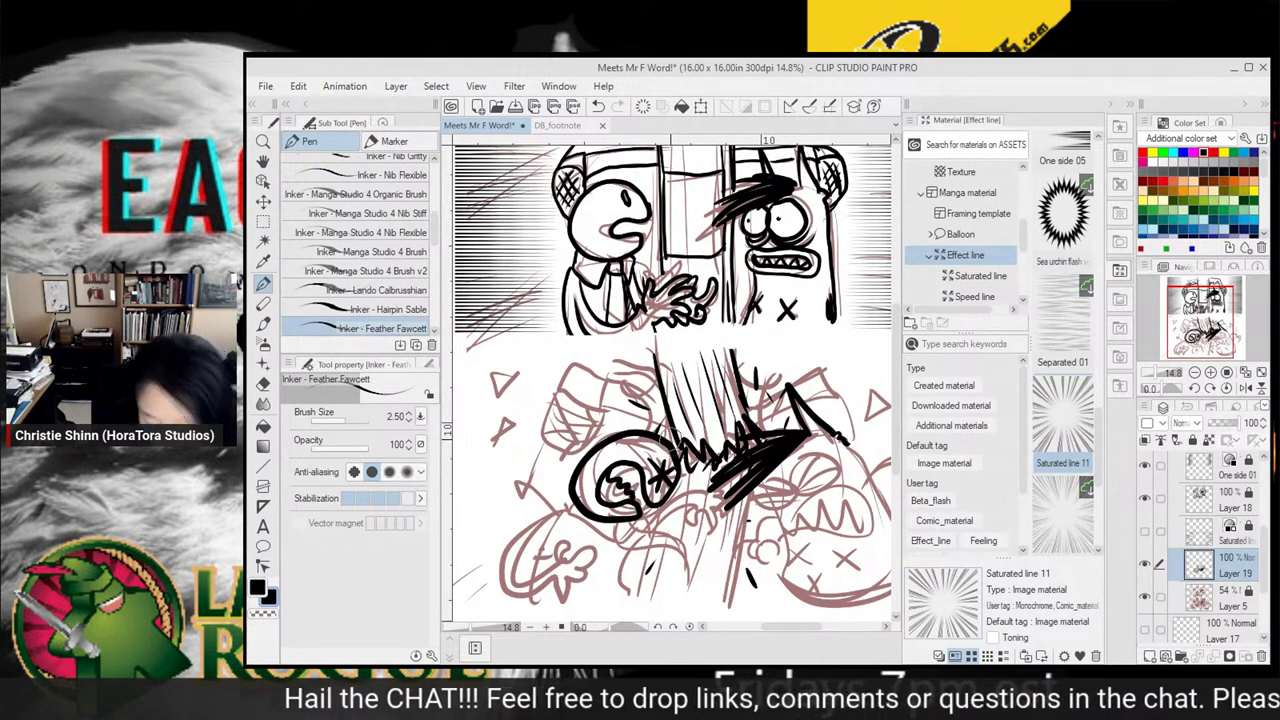
mouse_move(574, 489)
left_mouse_down()
mouse_move(568, 520)
mouse_move(602, 533)
mouse_move(604, 520)
mouse_move(608, 558)
mouse_move(619, 554)
mouse_move(606, 558)
mouse_move(700, 608)
left_mouse_up()
left_click_drag(635, 552, 697, 605)
mouse_move(612, 562)
left_mouse_down()
mouse_move(662, 622)
mouse_move(671, 493)
mouse_move(650, 530)
left_mouse_up()
left_click_drag(700, 462, 666, 492)
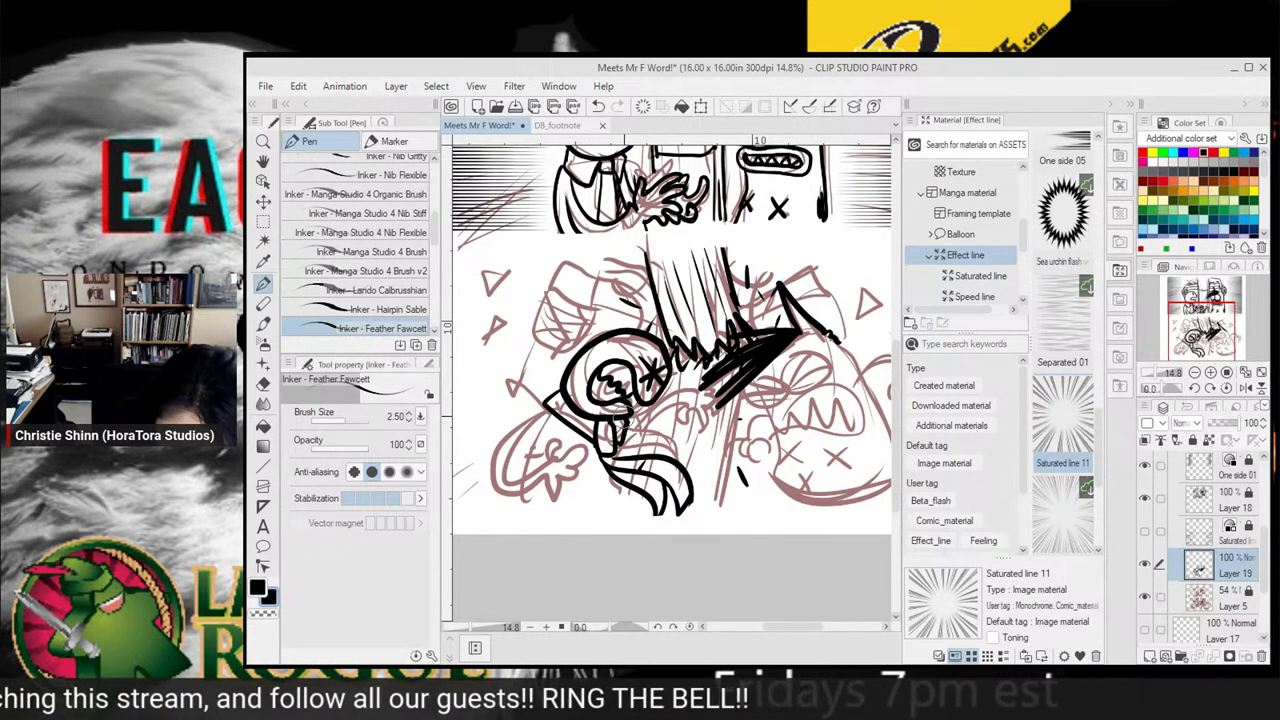
Ink the lower left character's ragged mouth beneath the splintered post, undoing and redrawing its last strokes
left_click_drag(694, 462, 664, 438)
mouse_move(606, 388)
left_mouse_down()
mouse_move(636, 361)
mouse_move(685, 366)
mouse_move(642, 420)
left_mouse_up()
mouse_move(660, 376)
left_mouse_down()
mouse_move(636, 412)
mouse_move(609, 407)
left_mouse_up()
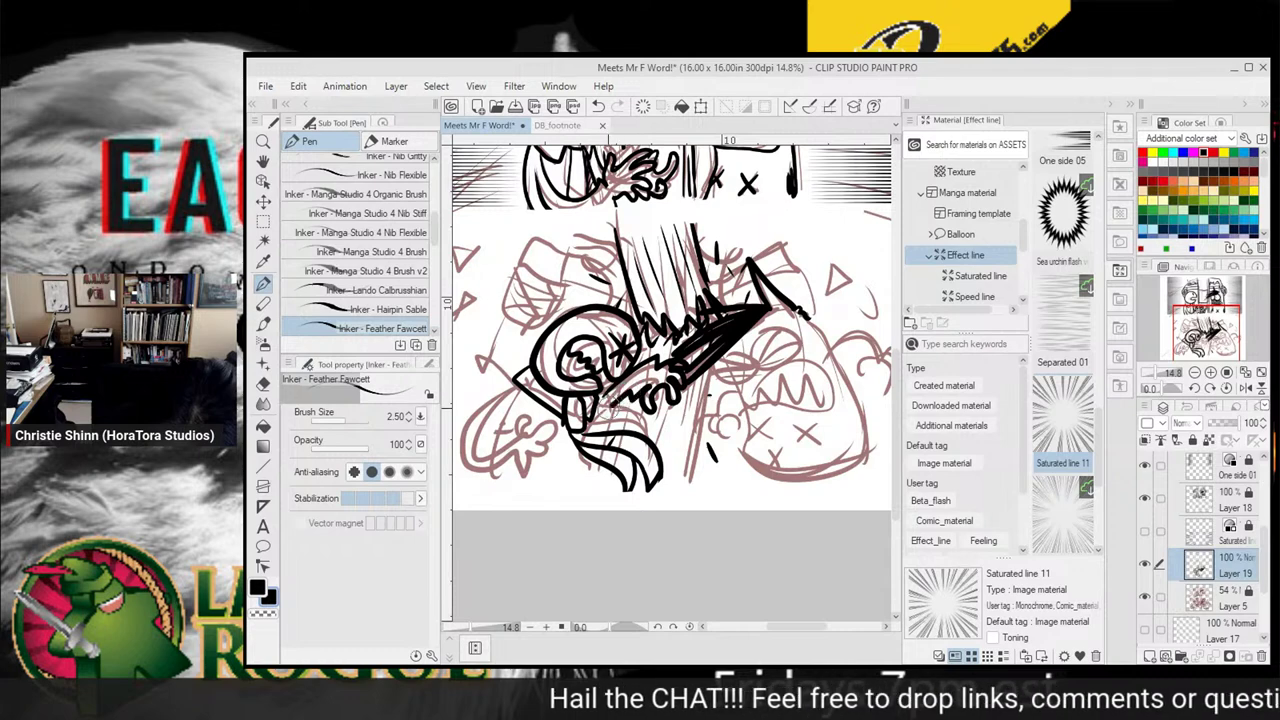
key("ctrl+z")
key("ctrl+z")
key("ctrl+z")
key("ctrl+z")
left_click_drag(604, 374, 599, 387)
mouse_move(676, 340)
left_mouse_down()
mouse_move(679, 378)
mouse_move(664, 398)
mouse_move(649, 400)
mouse_move(654, 385)
mouse_move(664, 390)
mouse_move(609, 390)
mouse_move(592, 420)
left_mouse_up()
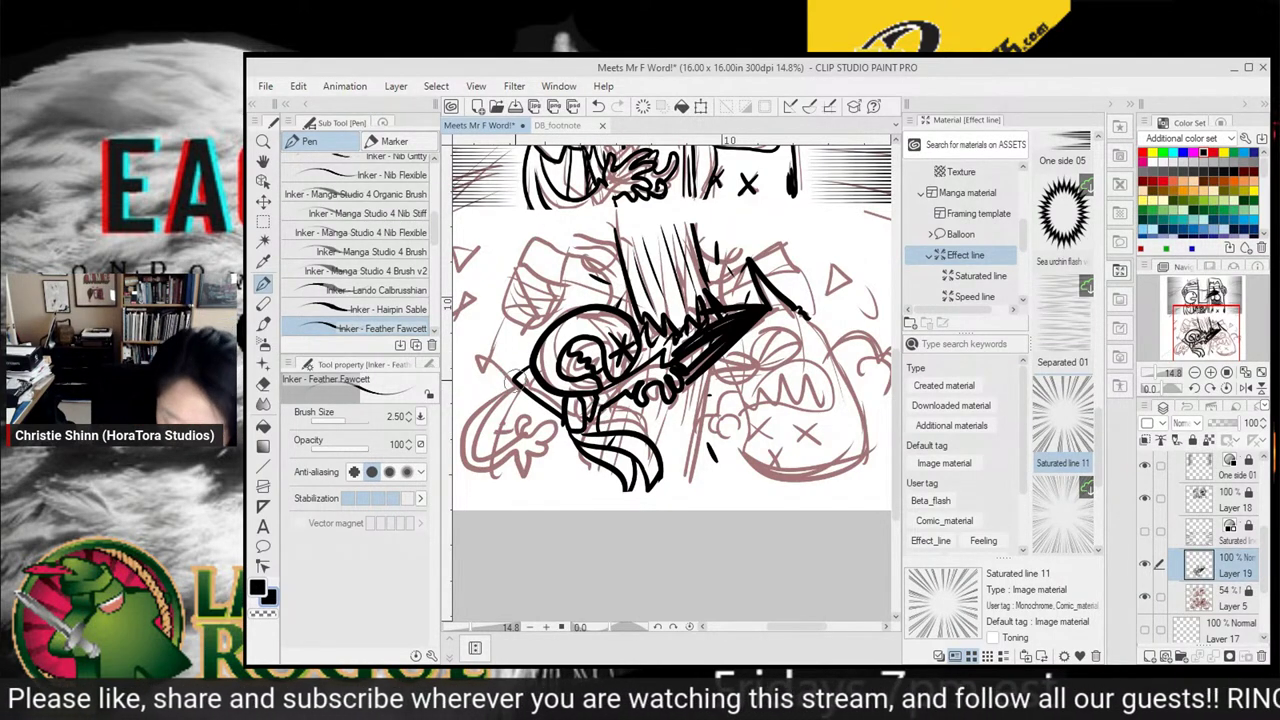
Ink the lower left character's bent arm and spread-fingered hand
mouse_move(512, 378)
left_mouse_down()
mouse_move(465, 426)
mouse_move(510, 478)
left_mouse_up()
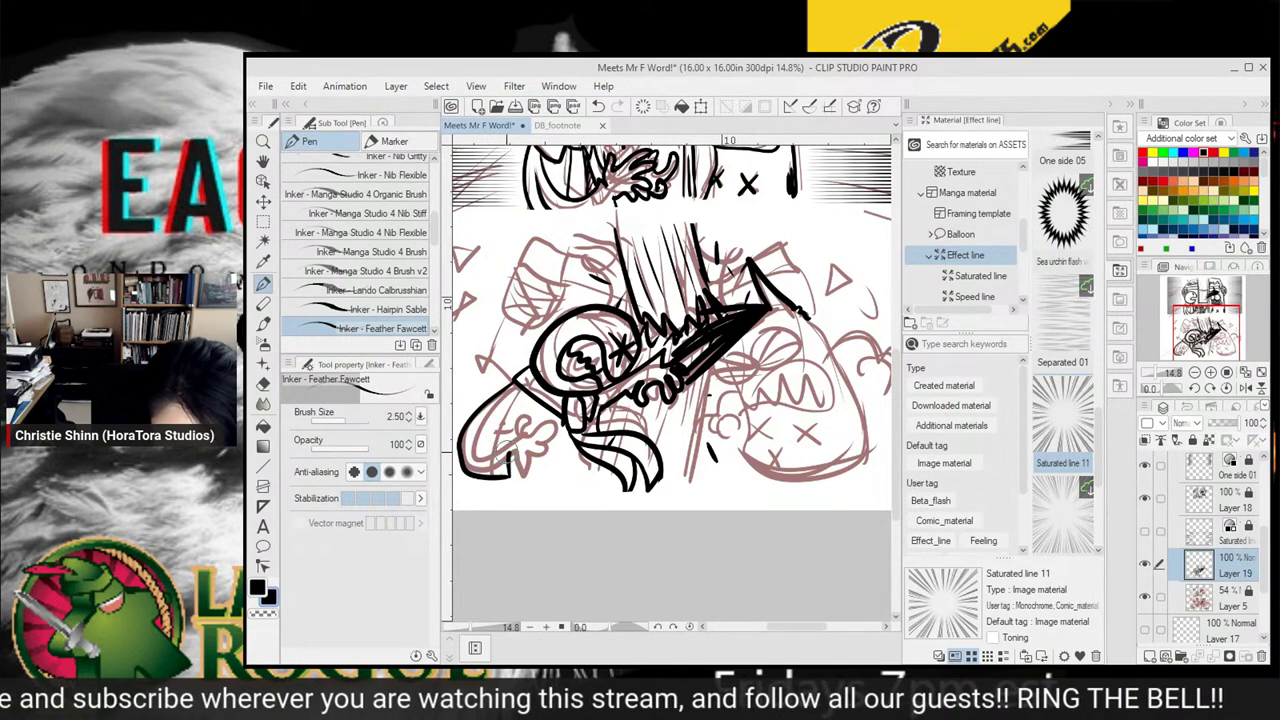
mouse_move(524, 380)
left_mouse_down()
mouse_move(480, 448)
mouse_move(463, 446)
mouse_move(543, 427)
mouse_move(531, 448)
mouse_move(556, 454)
mouse_move(510, 488)
left_mouse_up()
mouse_move(524, 378)
left_mouse_down()
mouse_move(495, 422)
mouse_move(534, 400)
left_mouse_up()
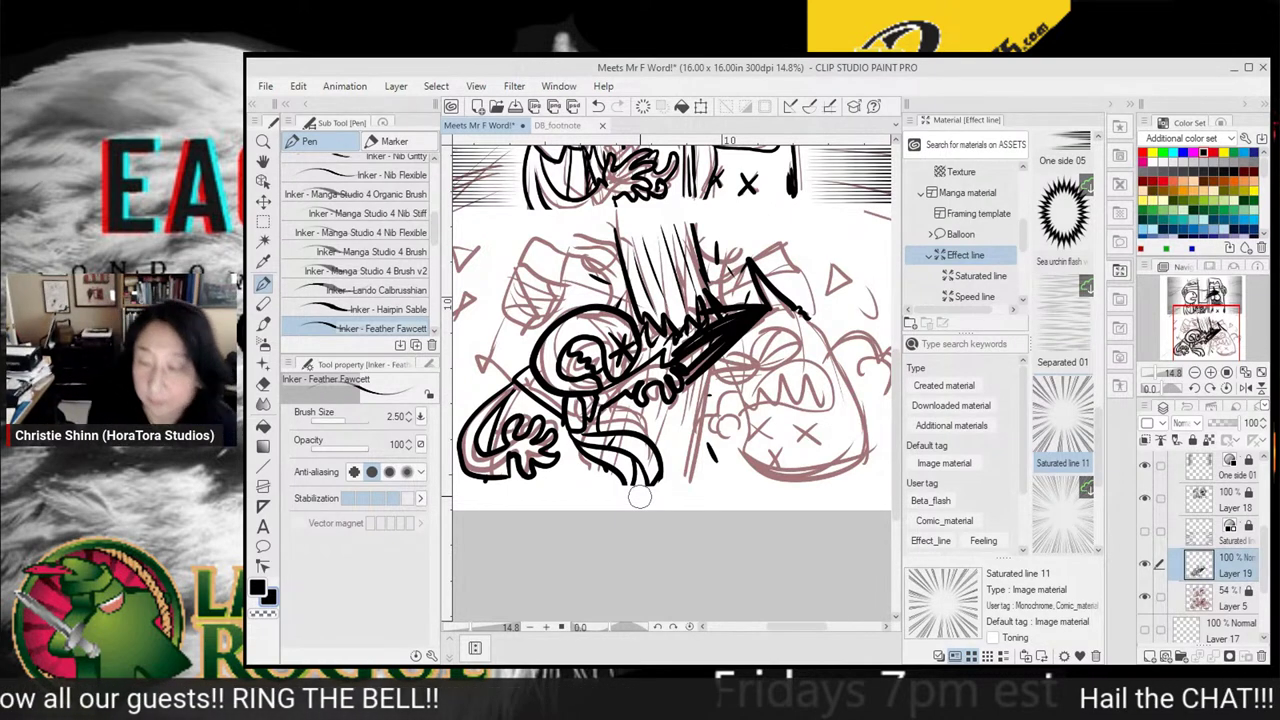
Ink the lower right character's squeezed-shut eyes and the post lines running down between the two characters
mouse_move(711, 358)
left_mouse_down()
mouse_move(754, 361)
mouse_move(736, 371)
mouse_move(776, 331)
mouse_move(762, 343)
mouse_move(796, 361)
mouse_move(798, 323)
mouse_move(766, 336)
mouse_move(802, 344)
left_mouse_up()
left_click_drag(802, 346, 765, 358)
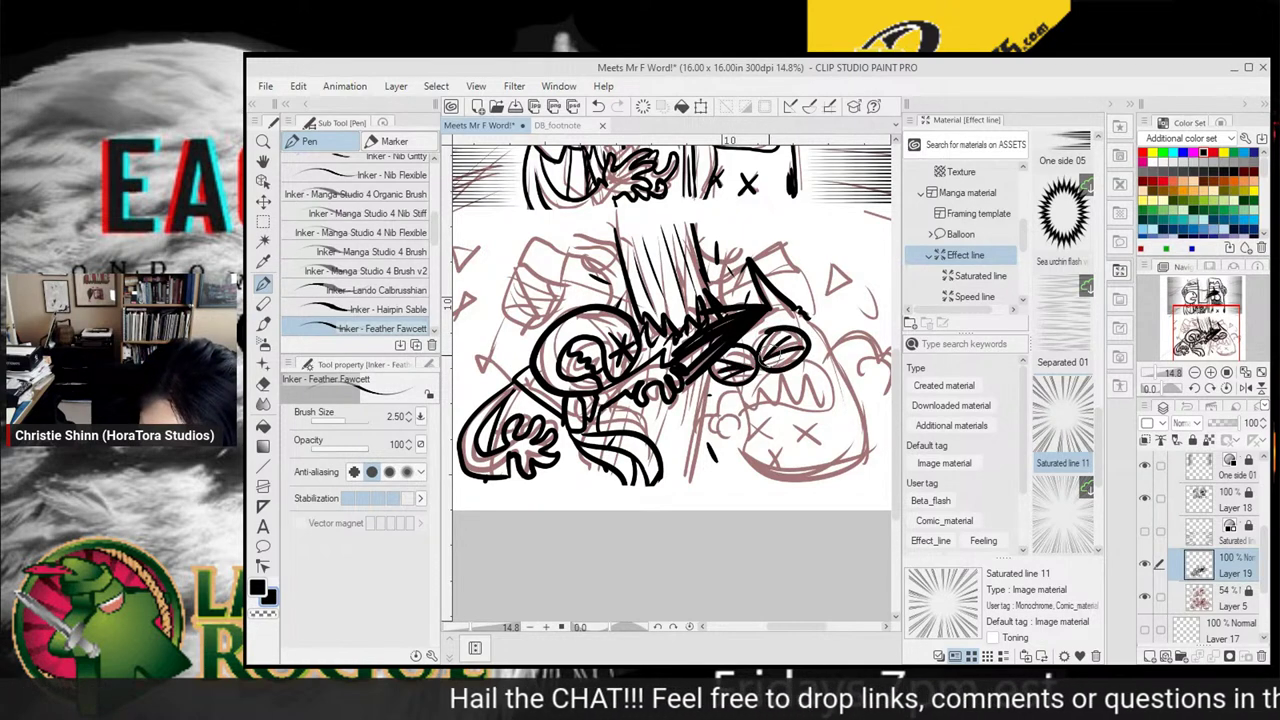
left_click_drag(704, 402, 680, 490)
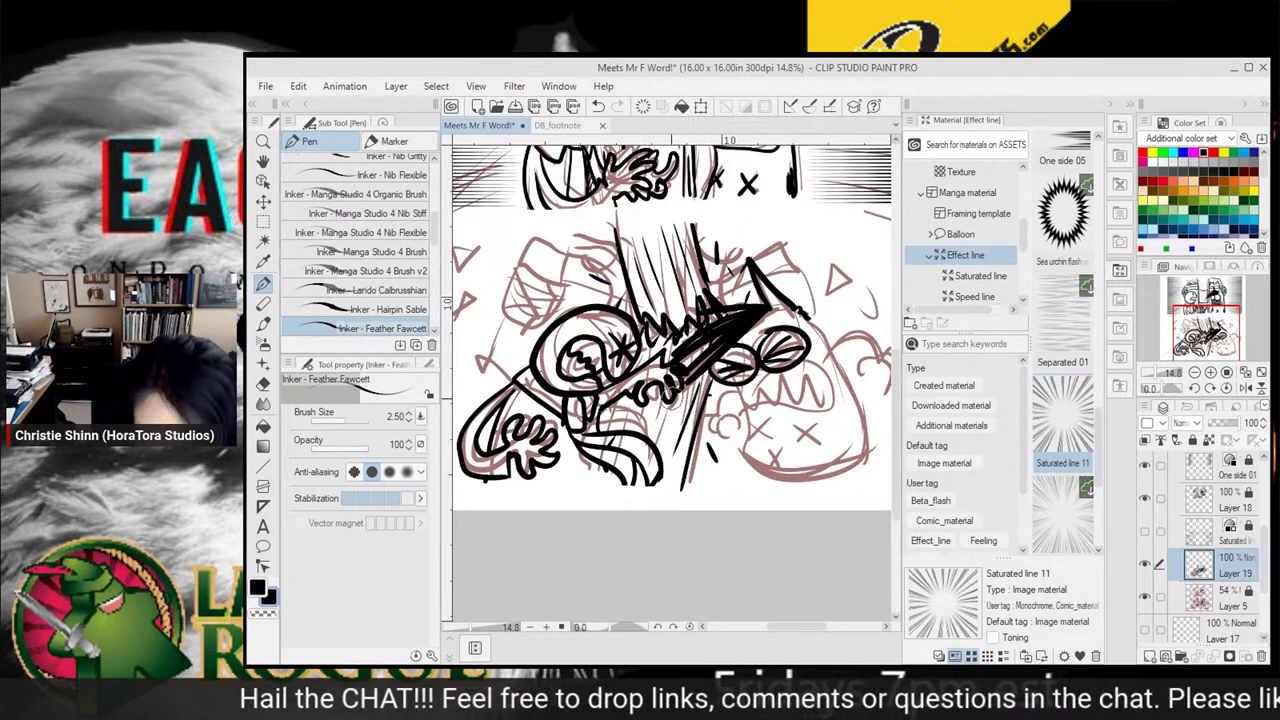
mouse_move(618, 397)
left_mouse_down()
mouse_move(631, 388)
mouse_move(597, 436)
mouse_move(636, 409)
mouse_move(667, 448)
mouse_move(607, 478)
left_mouse_up()
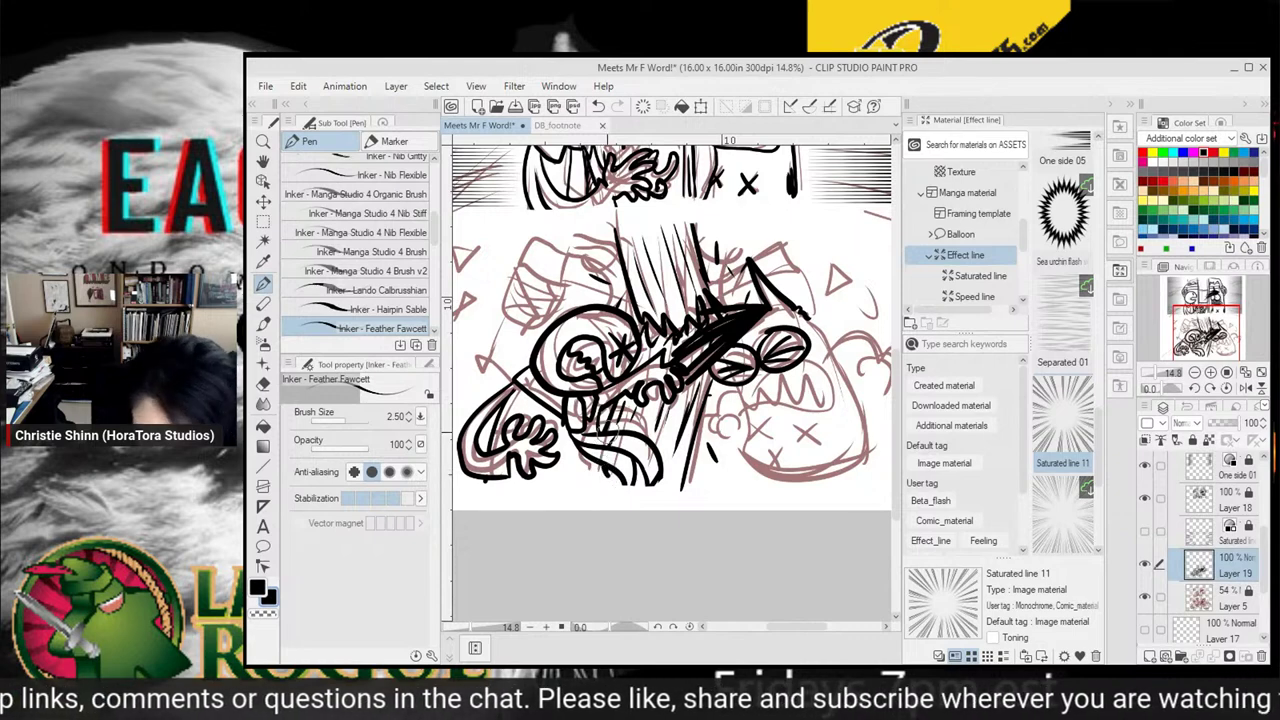
left_click_drag(599, 405, 586, 496)
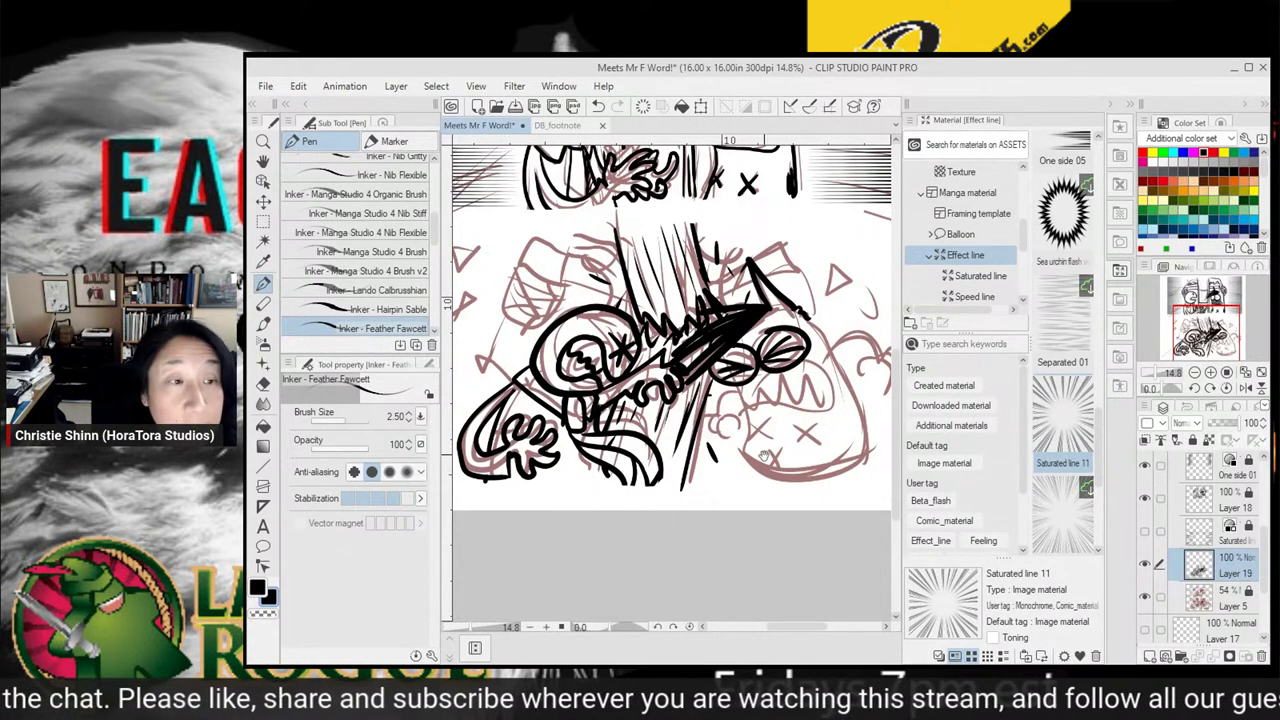
Ink the lower right character's wide grimacing mouth with zigzag teeth
left_click_drag(768, 455, 726, 466)
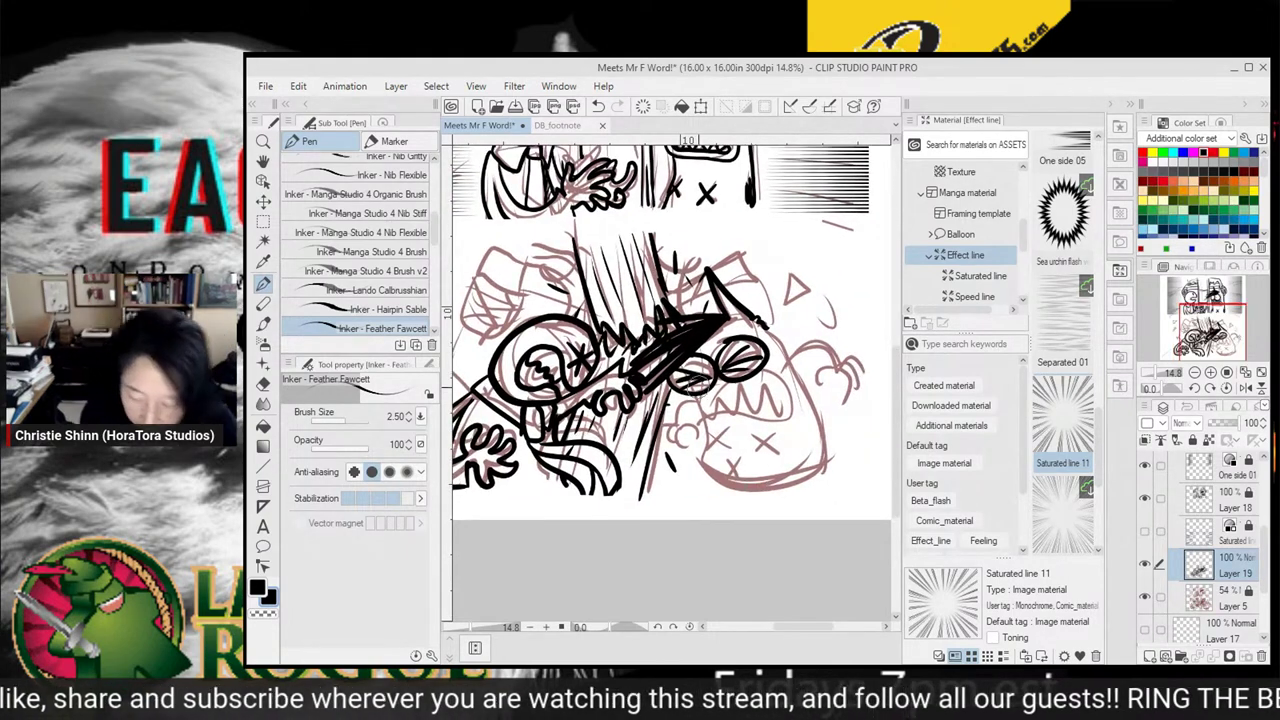
mouse_move(700, 401)
left_mouse_down()
mouse_move(801, 401)
mouse_move(714, 412)
mouse_move(715, 440)
mouse_move(770, 440)
mouse_move(815, 385)
mouse_move(757, 368)
left_mouse_up()
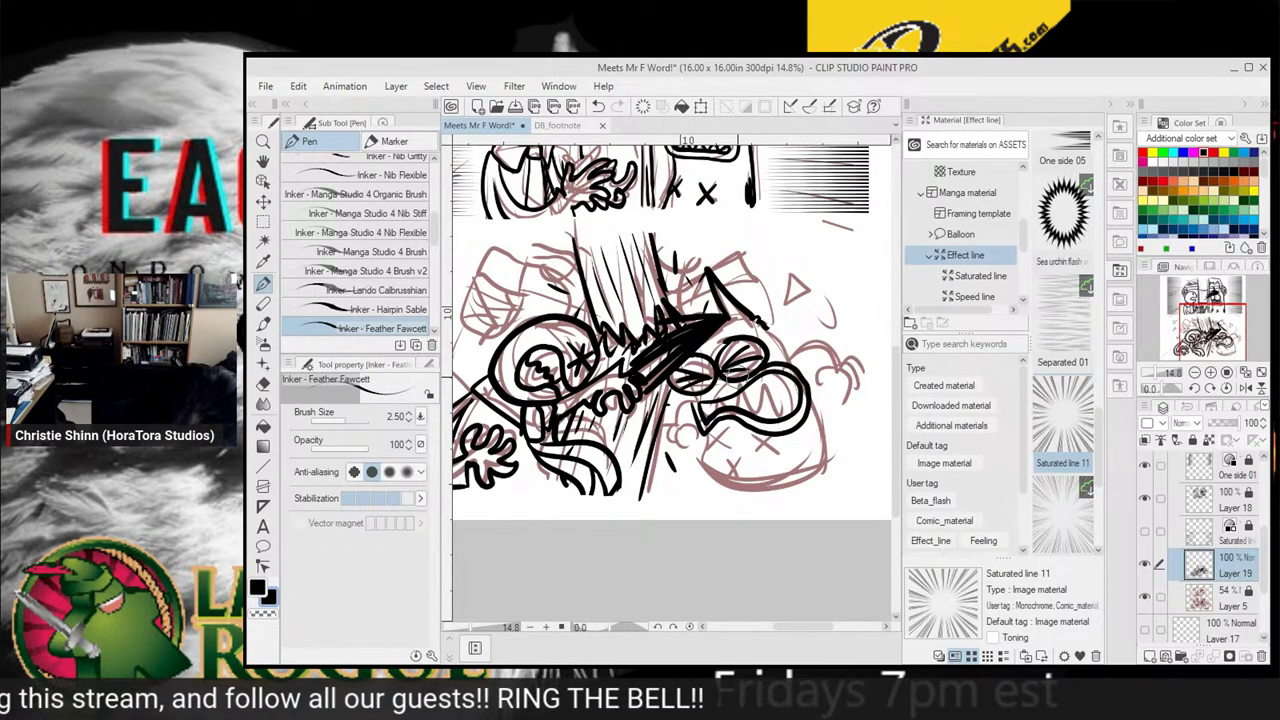
left_click_drag(702, 402, 800, 392)
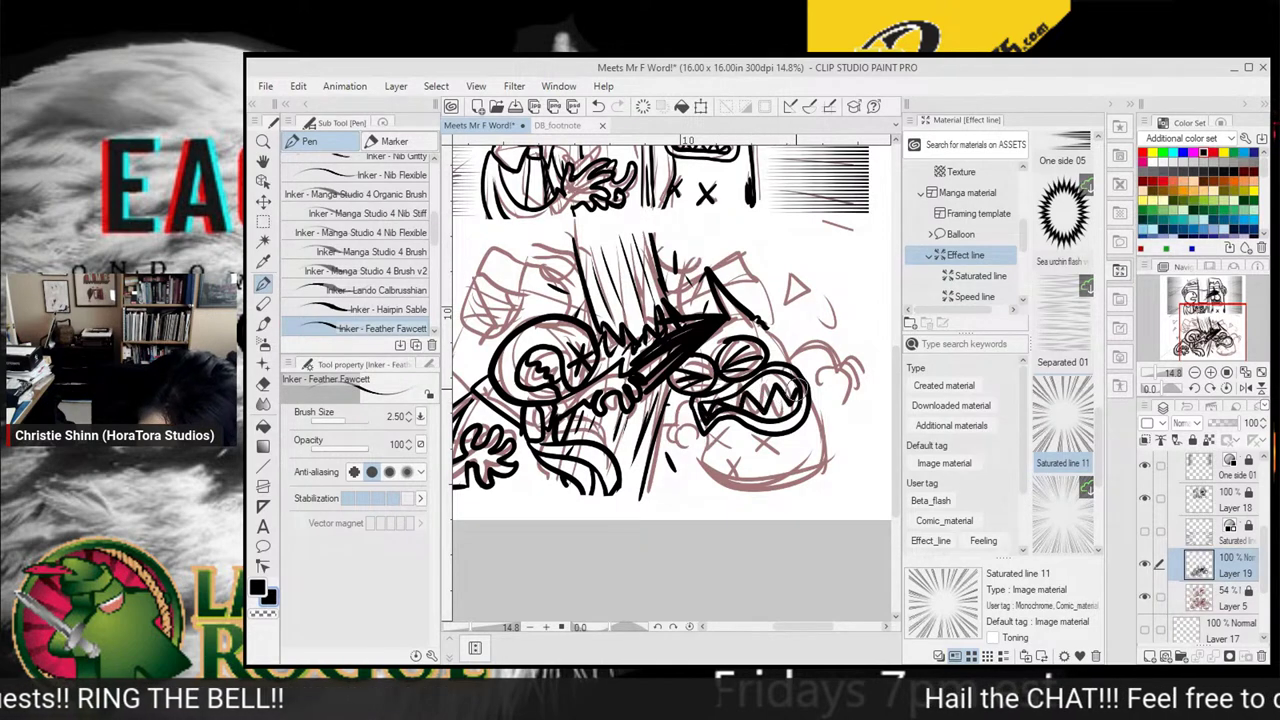
Ink the lower right character's round body with X marks, a solid black underside and both hands
mouse_move(763, 323)
left_mouse_down()
mouse_move(829, 408)
mouse_move(818, 482)
left_mouse_up()
mouse_move(711, 436)
left_mouse_down()
mouse_move(723, 490)
mouse_move(808, 487)
left_mouse_up()
mouse_move(698, 466)
left_mouse_down()
mouse_move(760, 495)
mouse_move(723, 475)
mouse_move(743, 488)
mouse_move(796, 481)
mouse_move(740, 479)
mouse_move(812, 450)
mouse_move(823, 393)
mouse_move(700, 471)
mouse_move(740, 474)
left_mouse_up()
mouse_move(738, 460)
left_mouse_down()
mouse_move(776, 454)
mouse_move(749, 433)
mouse_move(709, 457)
left_mouse_up()
mouse_move(794, 358)
left_mouse_down()
mouse_move(858, 356)
mouse_move(862, 366)
mouse_move(822, 384)
mouse_move(882, 396)
mouse_move(864, 368)
mouse_move(888, 348)
mouse_move(818, 332)
mouse_move(866, 342)
mouse_move(866, 391)
mouse_move(882, 384)
left_mouse_up()
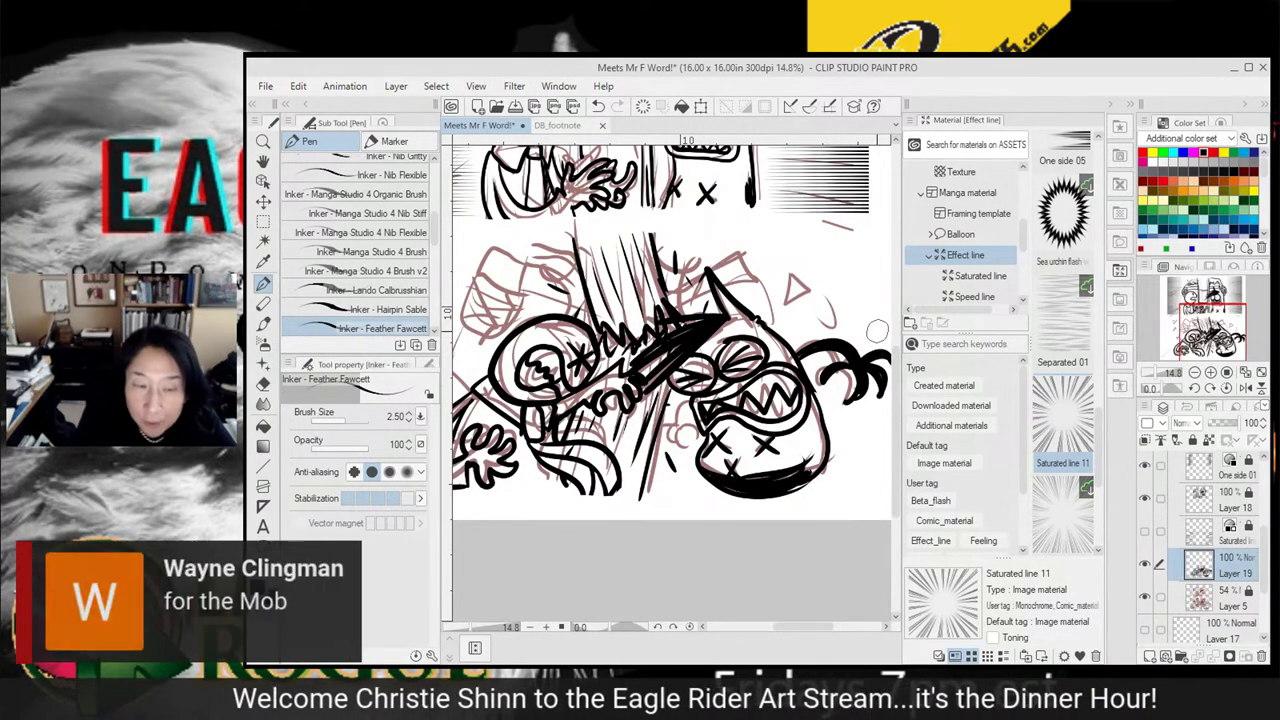
mouse_move(690, 400)
left_mouse_down()
mouse_move(761, 427)
mouse_move(748, 454)
mouse_move(757, 468)
left_mouse_up()
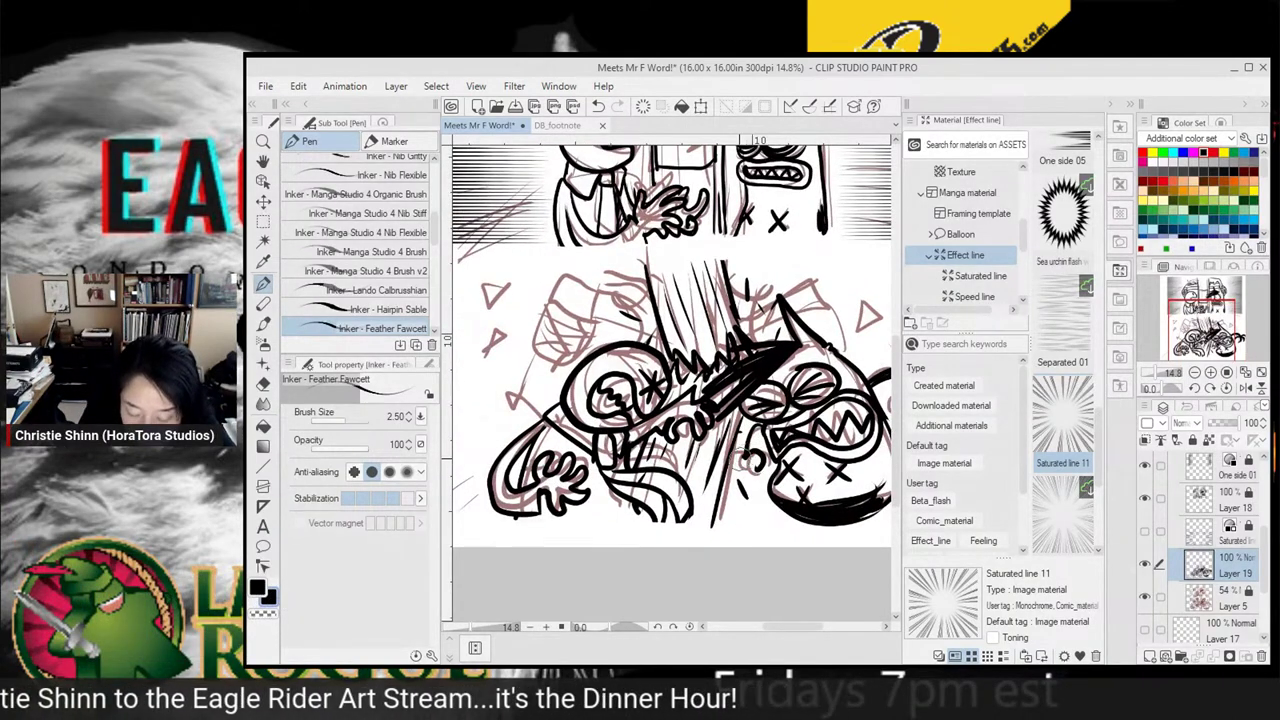
left_click_drag(742, 459, 762, 426)
Ink the lower right character's cap, crosshatched ear pad and the triangular shards beside it
left_click_drag(852, 432, 791, 558)
mouse_move(792, 427)
left_mouse_down()
mouse_move(796, 457)
mouse_move(816, 437)
left_mouse_up()
mouse_move(797, 457)
left_mouse_down()
mouse_move(824, 444)
mouse_move(862, 425)
mouse_move(861, 407)
mouse_move(795, 398)
left_mouse_up()
mouse_move(697, 431)
left_mouse_down()
mouse_move(743, 404)
mouse_move(767, 416)
mouse_move(763, 443)
mouse_move(772, 451)
mouse_move(774, 433)
mouse_move(792, 456)
mouse_move(783, 467)
mouse_move(771, 445)
mouse_move(786, 472)
left_mouse_up()
mouse_move(780, 425)
left_mouse_down()
mouse_move(712, 458)
mouse_move(680, 445)
mouse_move(823, 515)
left_mouse_up()
mouse_move(748, 499)
left_mouse_down()
mouse_move(637, 441)
mouse_move(690, 442)
mouse_move(740, 488)
left_mouse_up()
Ink the lower left character's crosshatched ear pad and complete the cap outlines of both lower characters
mouse_move(646, 447)
left_mouse_down()
mouse_move(653, 519)
mouse_move(688, 470)
left_mouse_up()
mouse_move(630, 505)
left_mouse_down()
mouse_move(665, 450)
mouse_move(640, 470)
mouse_move(668, 490)
mouse_move(620, 530)
left_mouse_up()
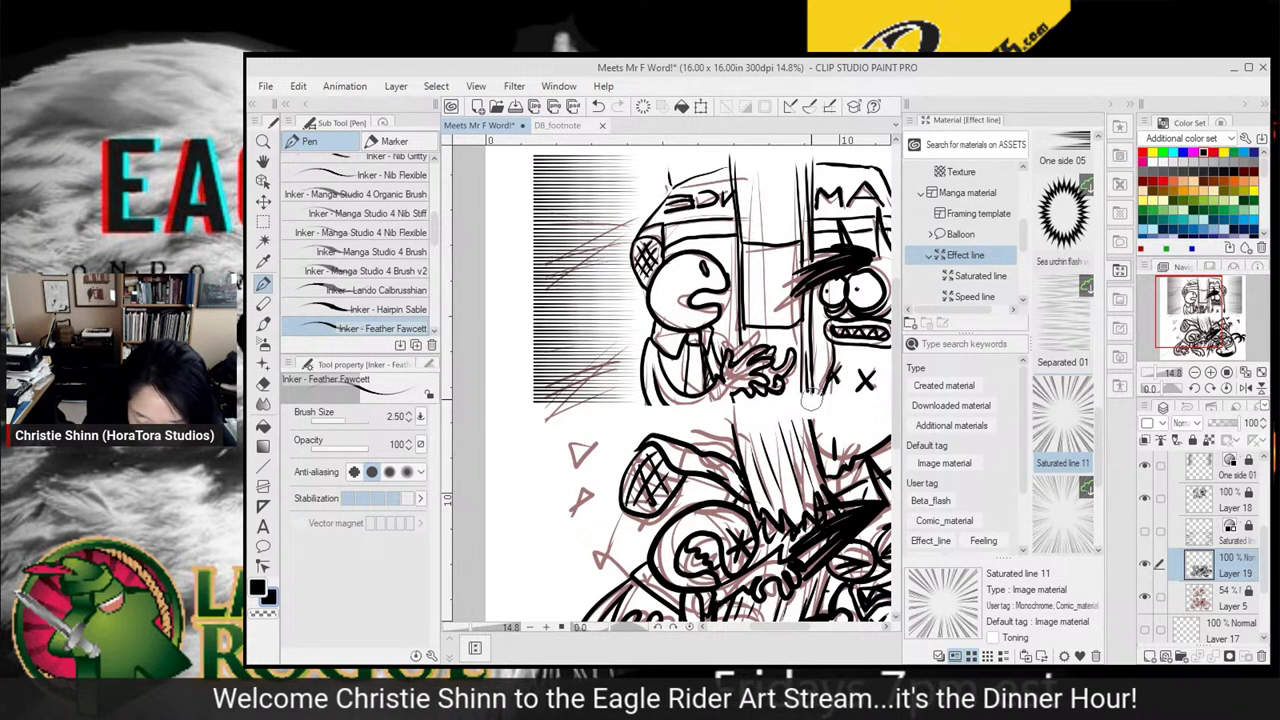
left_click_drag(648, 440, 744, 436)
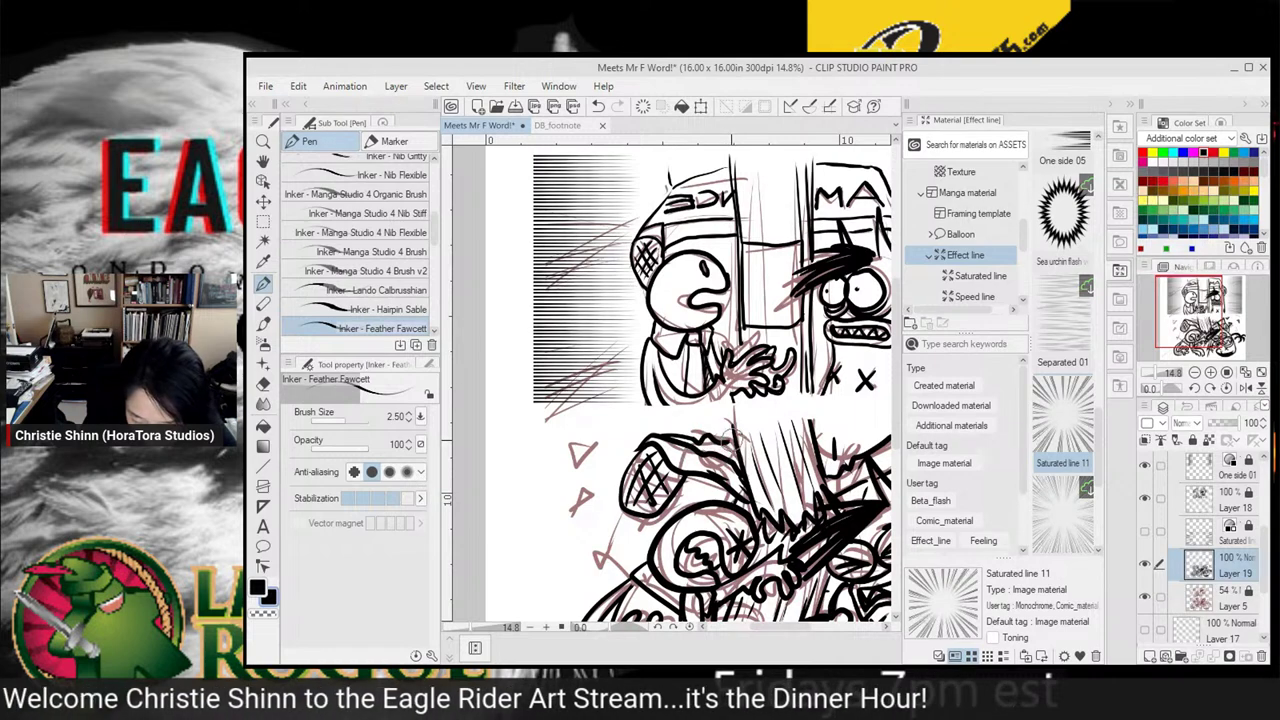
mouse_move(862, 487)
left_mouse_down()
mouse_move(822, 467)
mouse_move(792, 474)
left_mouse_up()
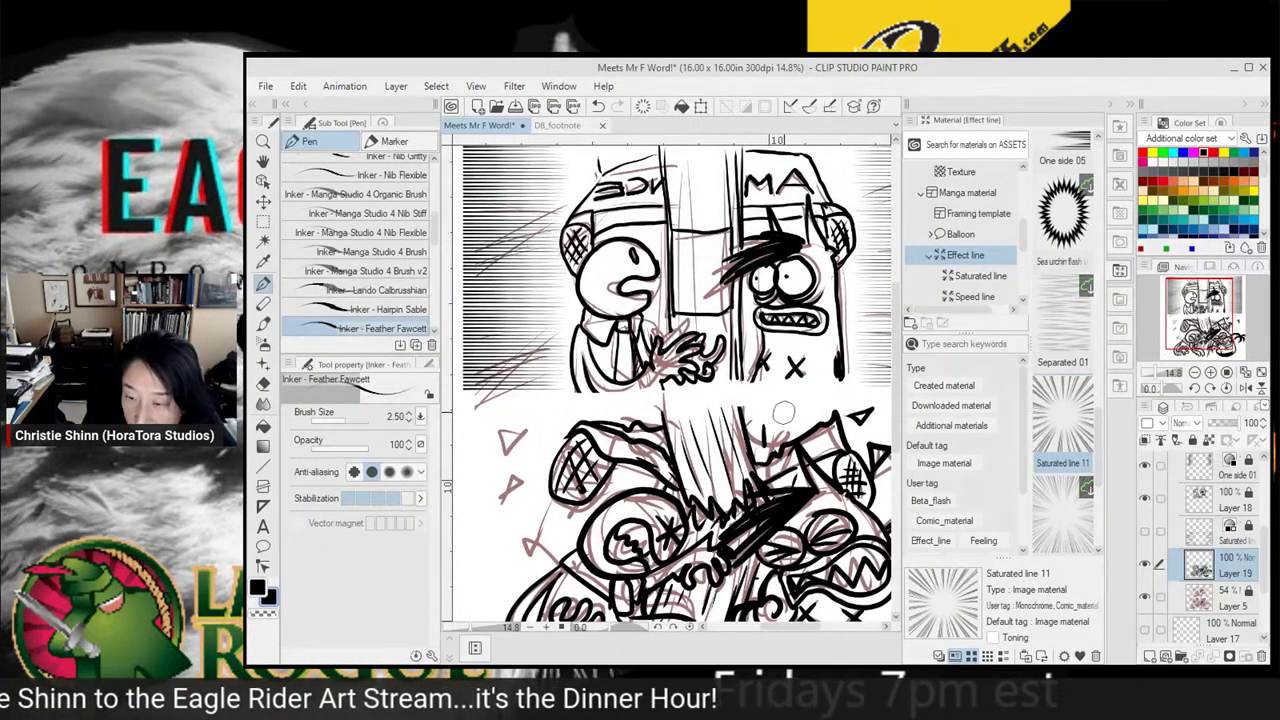
mouse_move(745, 432)
left_mouse_down()
mouse_move(838, 419)
mouse_move(844, 403)
mouse_move(821, 402)
mouse_move(801, 415)
mouse_move(840, 416)
left_mouse_up()
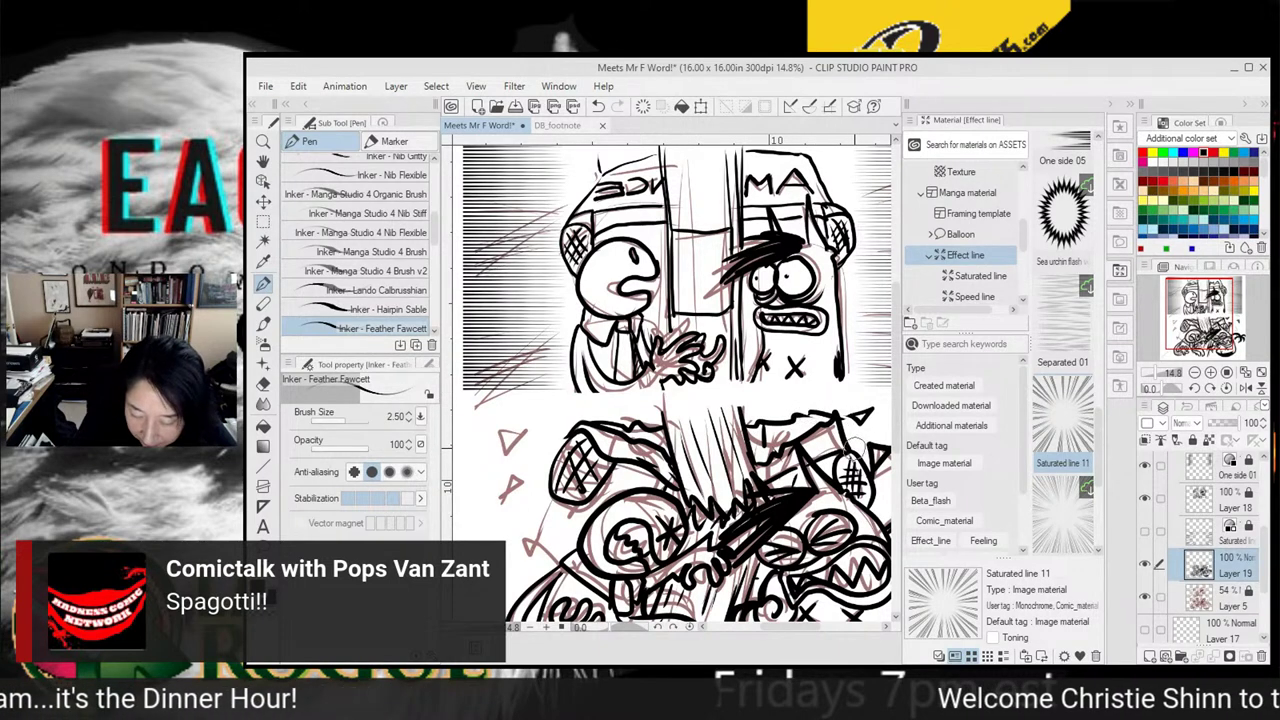
left_click_drag(613, 467, 669, 488)
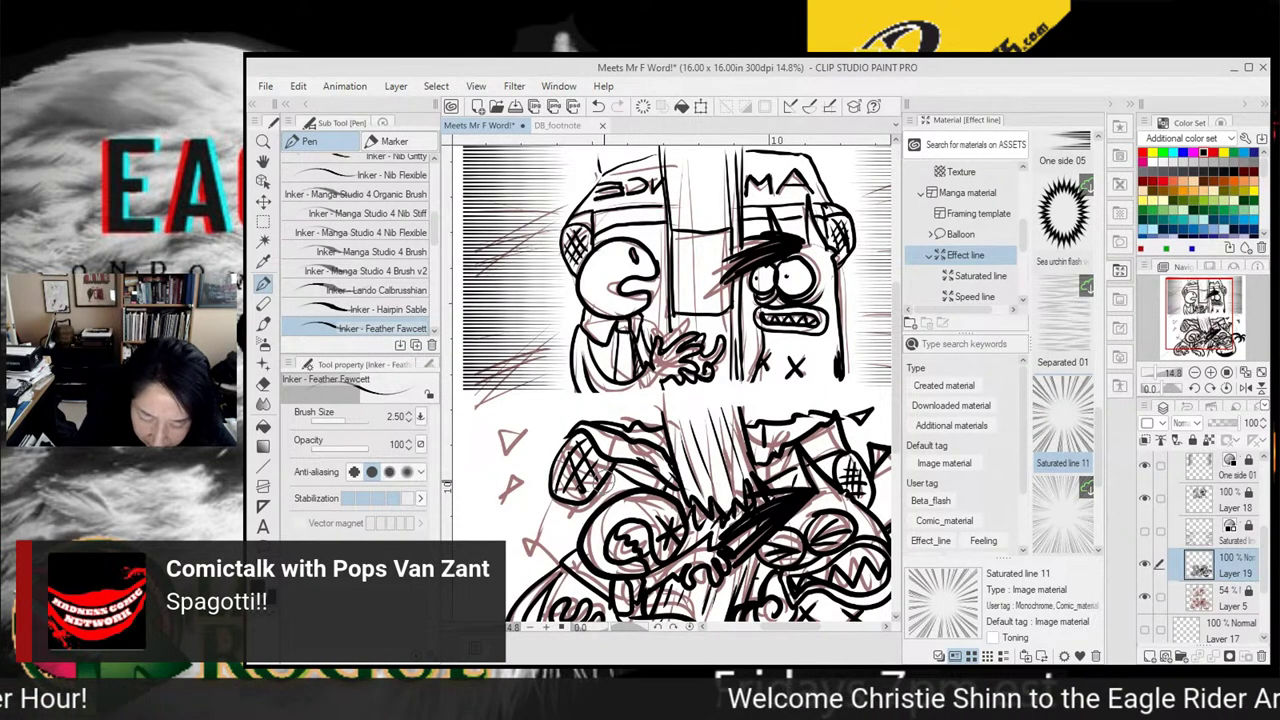
Ink the triangular shards flying off to the left of the lower left character
mouse_move(548, 512)
left_mouse_down()
mouse_move(592, 480)
mouse_move(578, 526)
left_mouse_up()
mouse_move(520, 433)
left_mouse_down()
mouse_move(495, 438)
mouse_move(506, 452)
left_mouse_up()
left_click_drag(506, 452, 522, 433)
left_click_drag(519, 479, 502, 495)
left_click_drag(502, 495, 517, 501)
left_click_drag(545, 434, 547, 443)
left_click_drag(547, 443, 554, 434)
left_click_drag(522, 538, 519, 549)
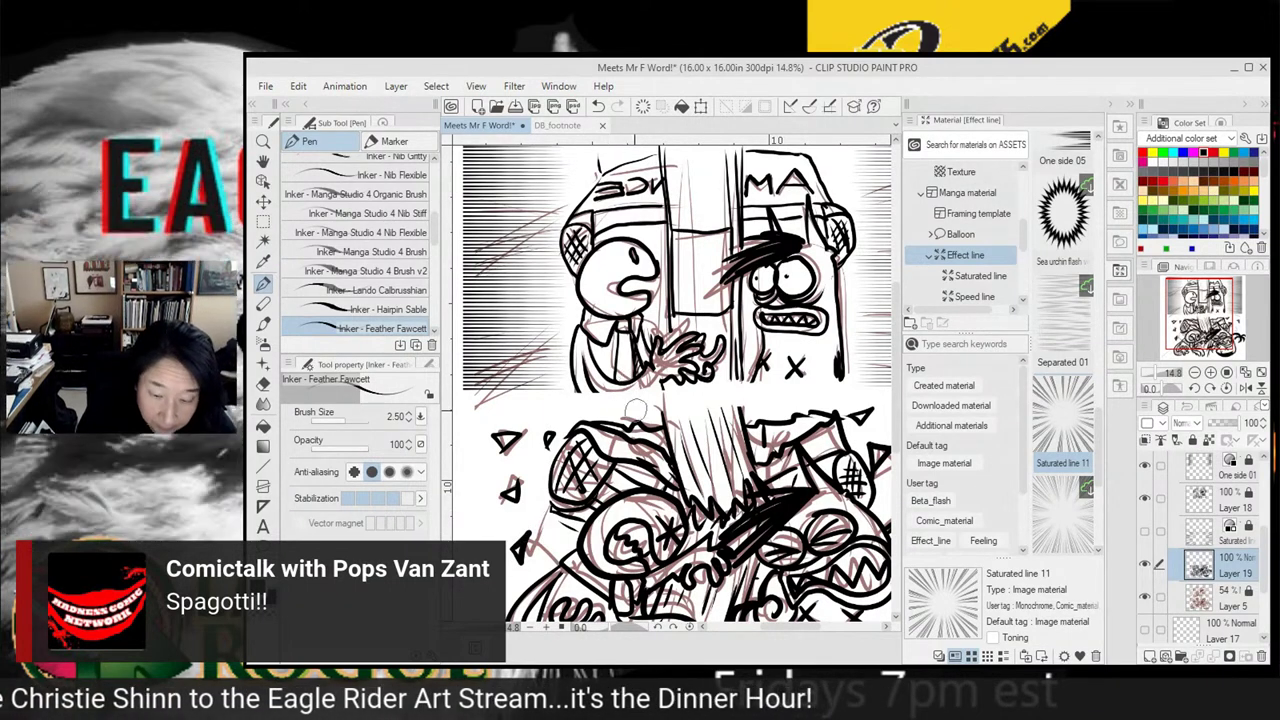
Ink the remaining details around the lower right character's cap and the short strokes beneath the round body
left_click_drag(863, 500, 724, 468)
left_click_drag(780, 437, 764, 444)
left_click_drag(780, 438, 767, 461)
mouse_move(798, 598)
left_mouse_down()
mouse_move(800, 522)
mouse_move(869, 465)
mouse_move(874, 483)
left_mouse_up()
left_click_drag(748, 513, 741, 528)
mouse_move(818, 504)
left_mouse_down()
mouse_move(842, 536)
mouse_move(836, 513)
left_mouse_up()
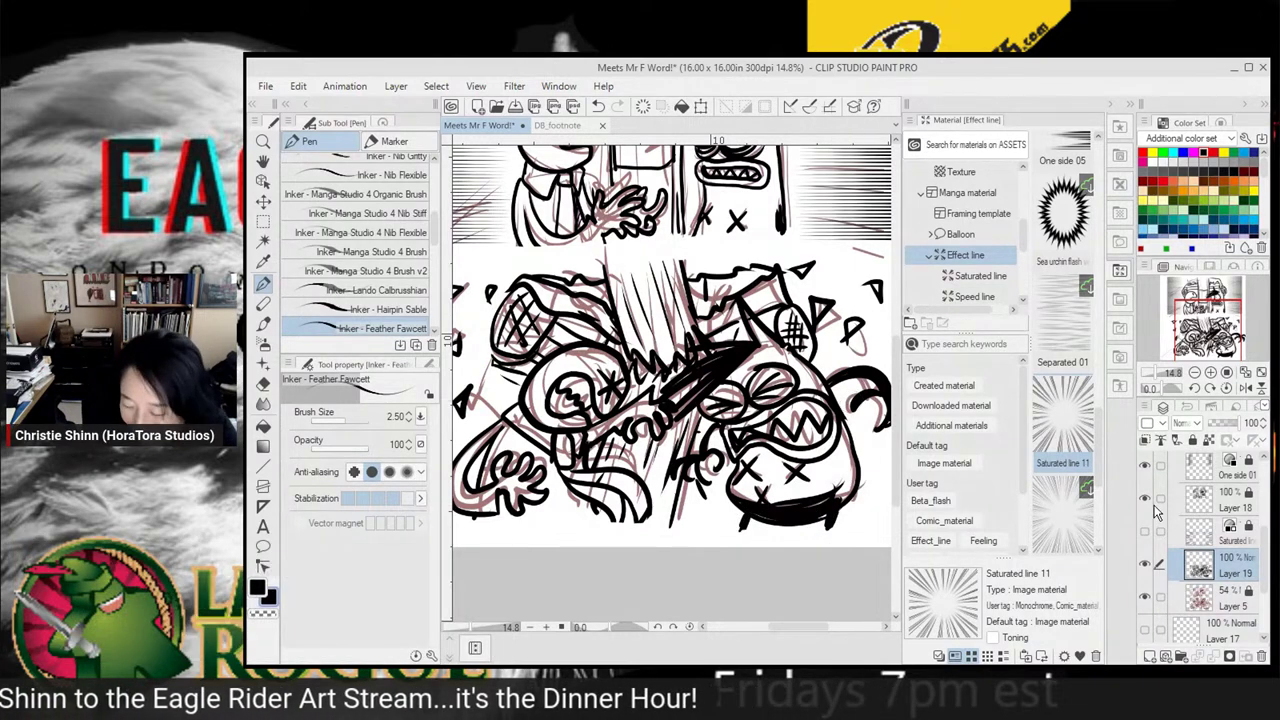
Show the "Saturated line 11" layer again and hide the Layer 5 rough sketch
left_click(1146, 533)
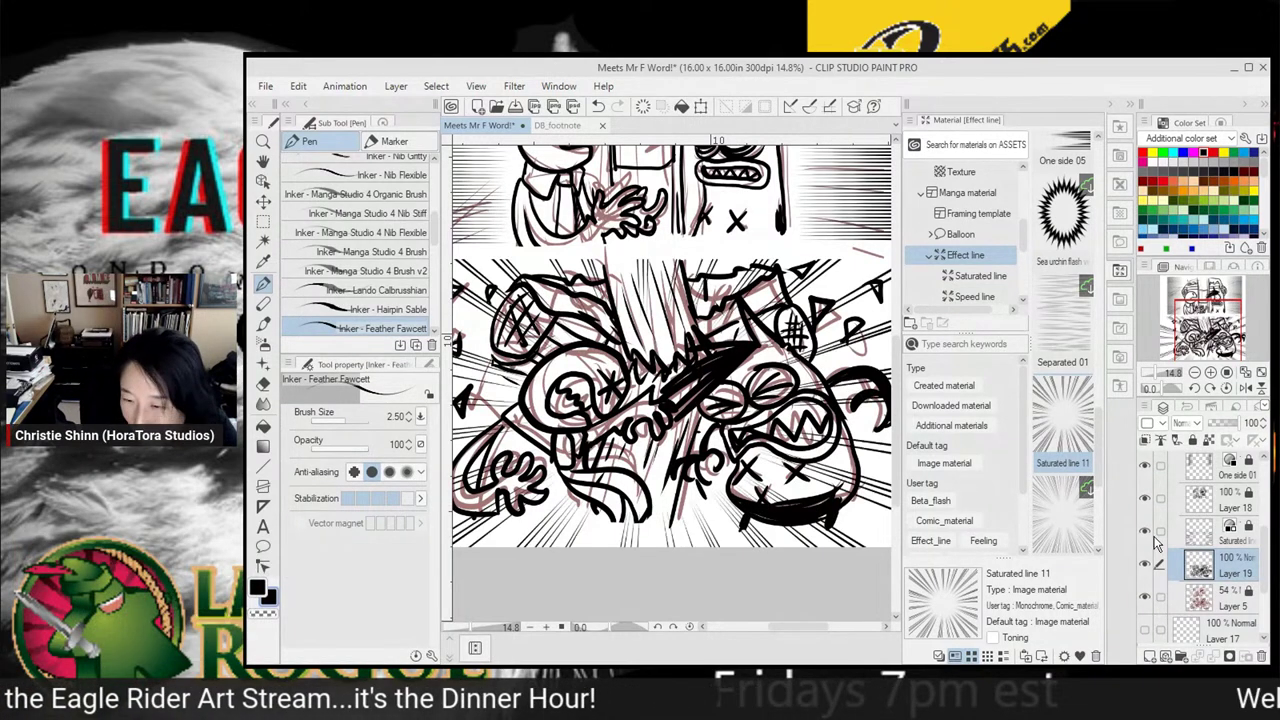
left_click(1146, 598)
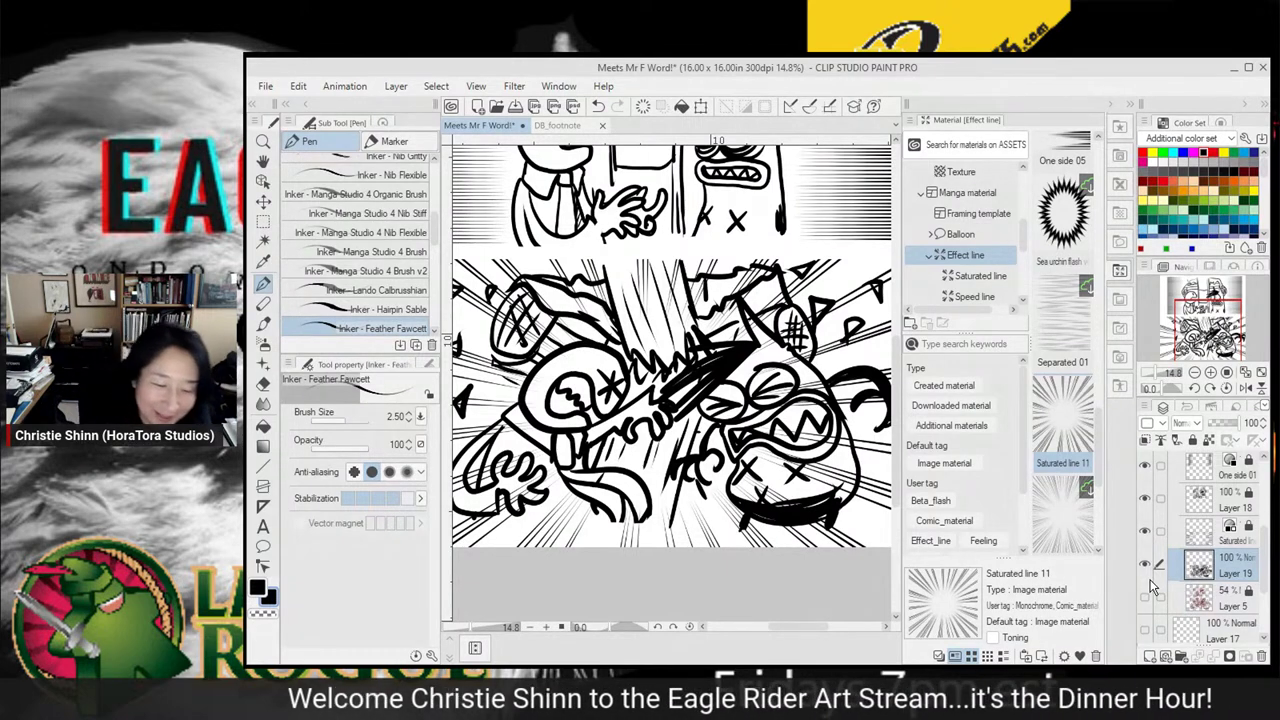
left_click(263, 141)
left_click_drag(787, 421, 781, 416)
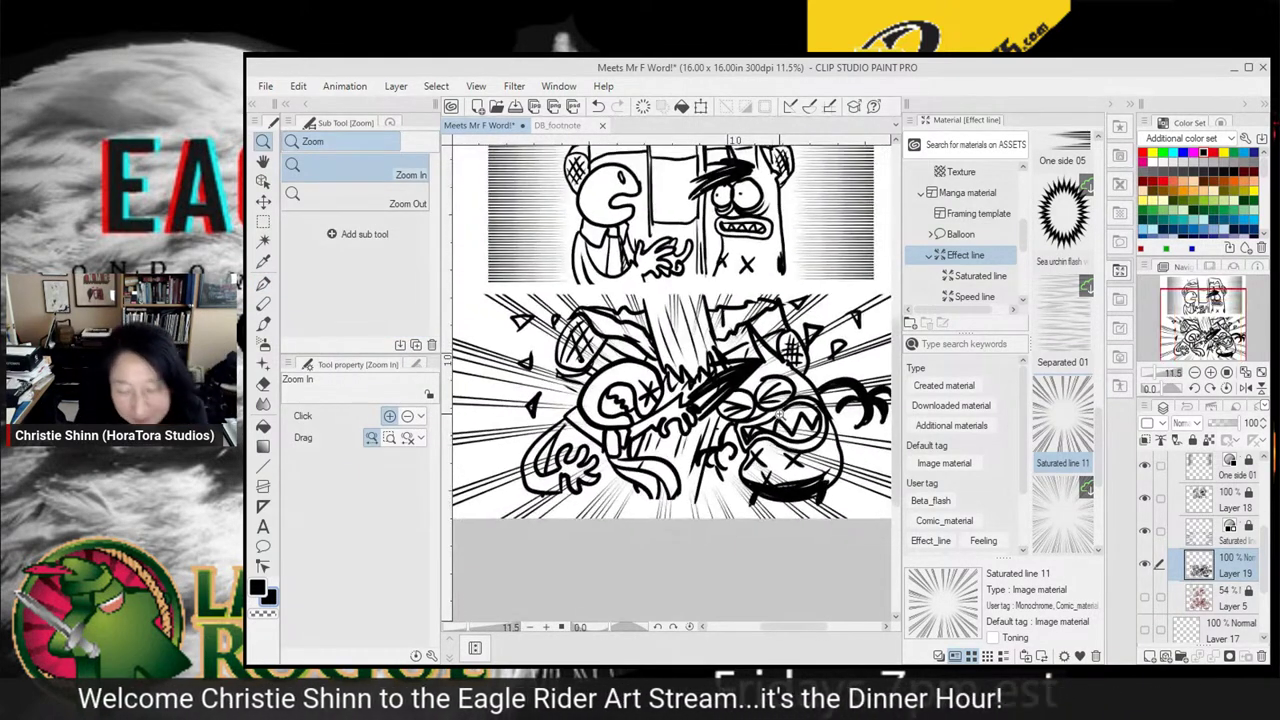
Lock Layer 19 and unlock the "Saturated line 11" layer
left_click_drag(833, 449, 820, 445)
scroll(826, 445, "up", 2)
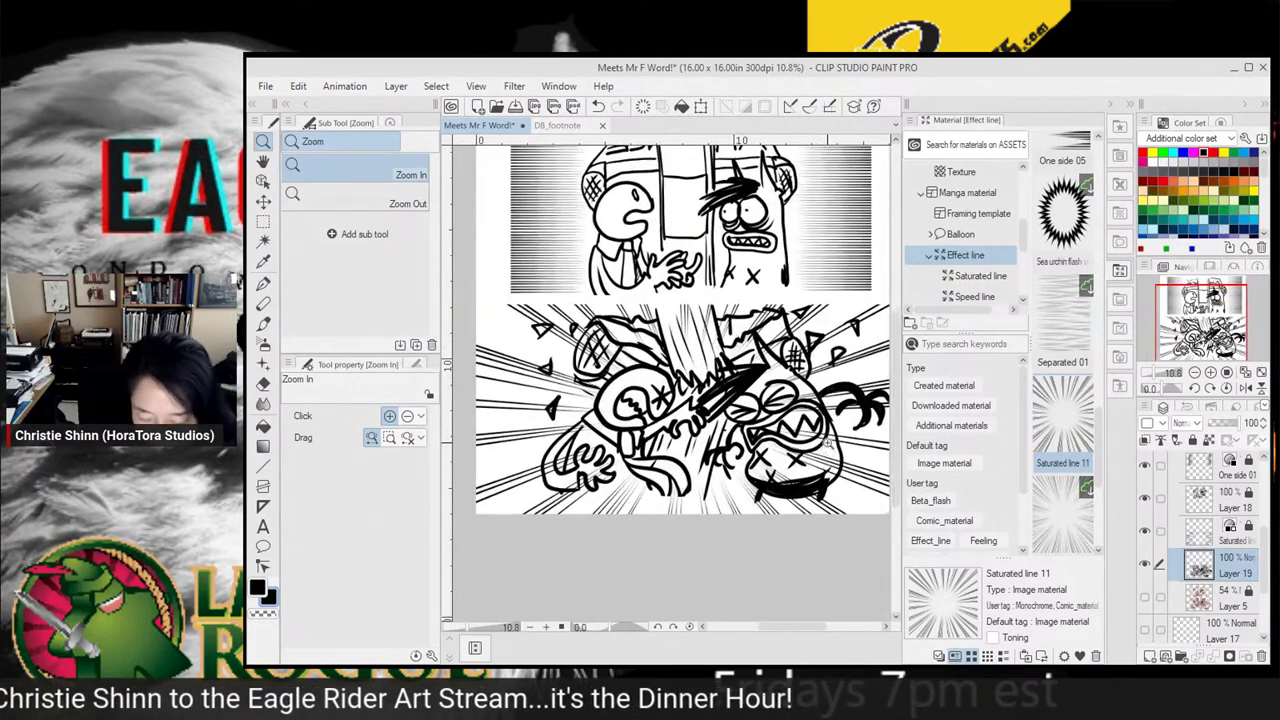
left_click_drag(789, 495, 797, 489)
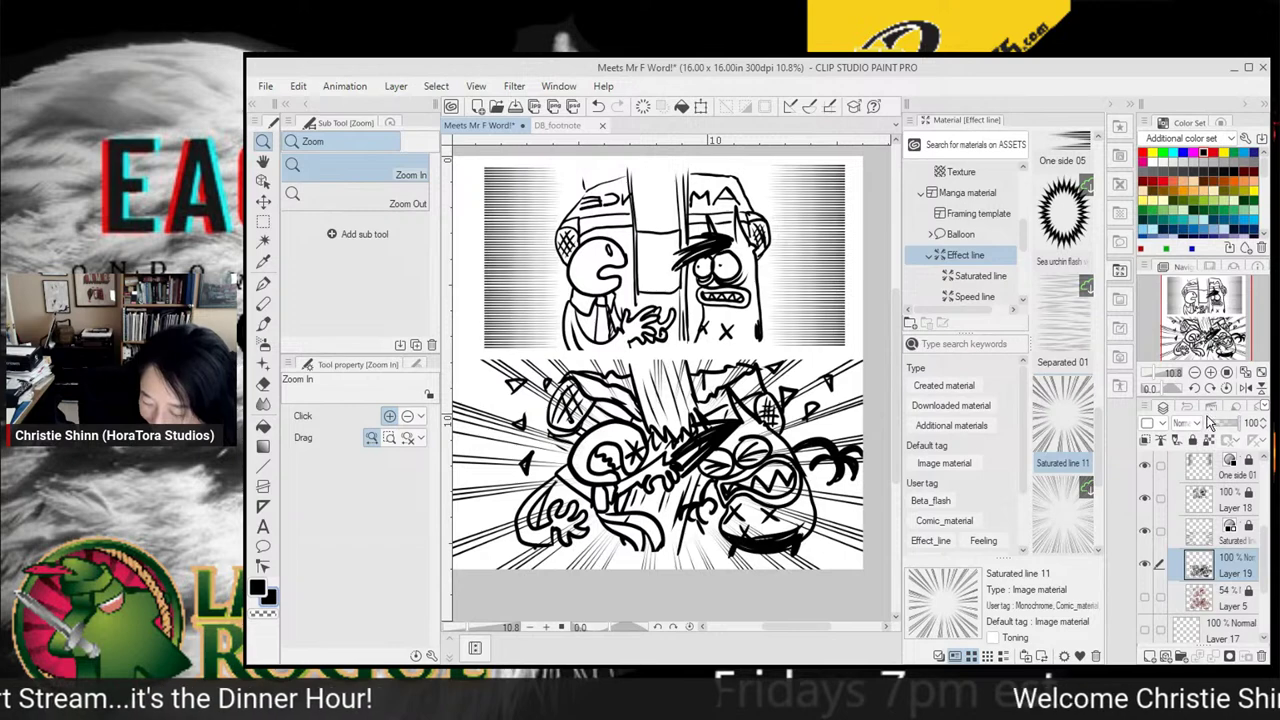
left_click(1192, 441)
left_click(1227, 534)
left_click(1192, 441)
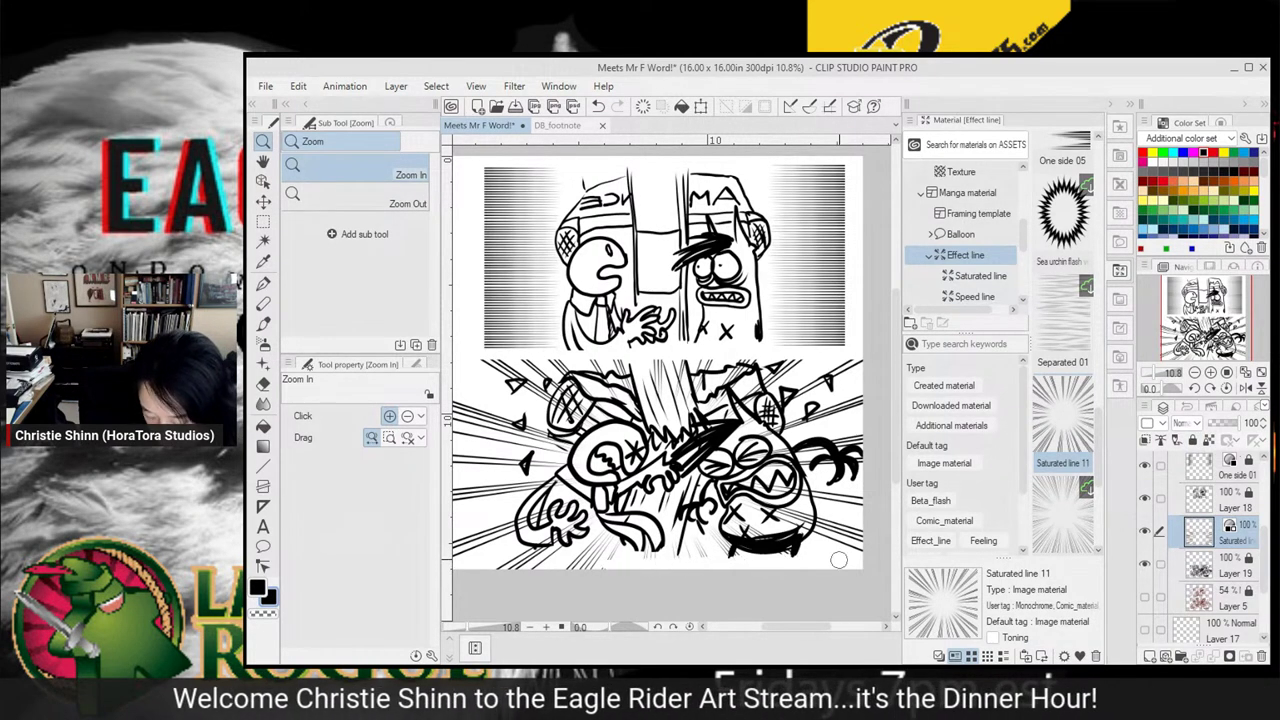
left_click_drag(553, 567, 657, 557)
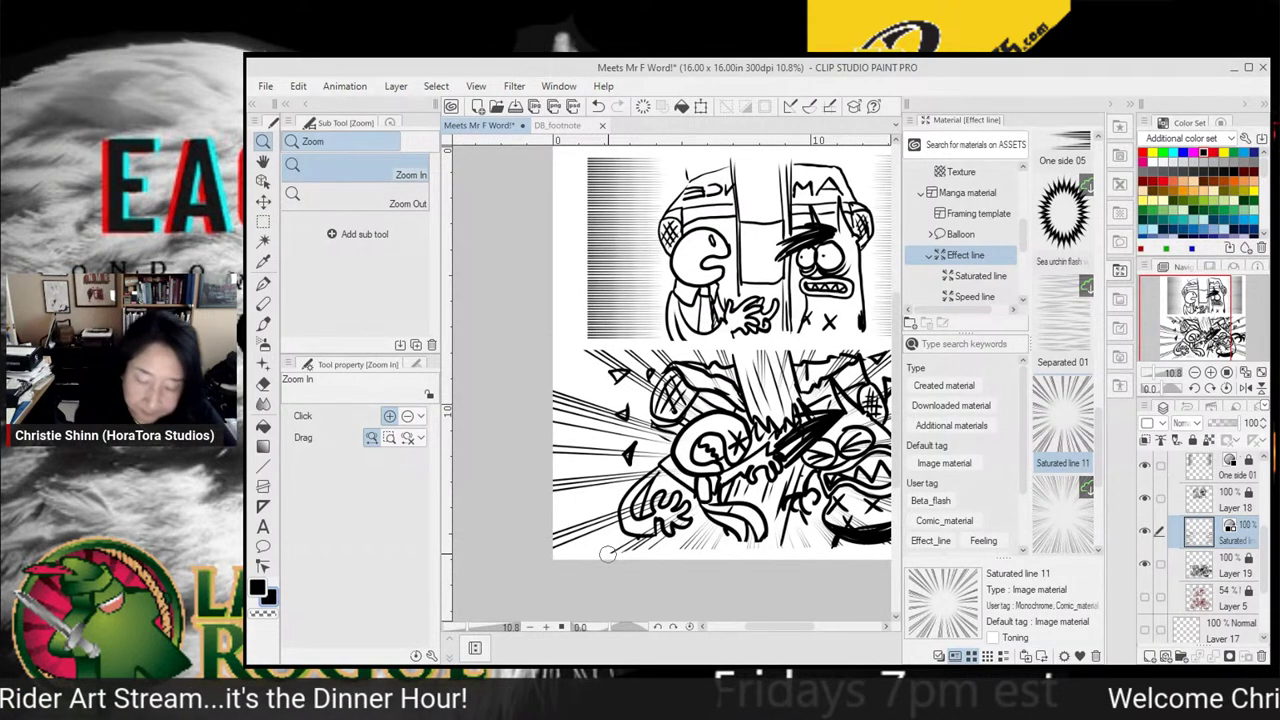
Unlock Layer 19 and the "Saturated line 11" layer, select both, and nudge them together slightly to the left
left_click(1234, 570)
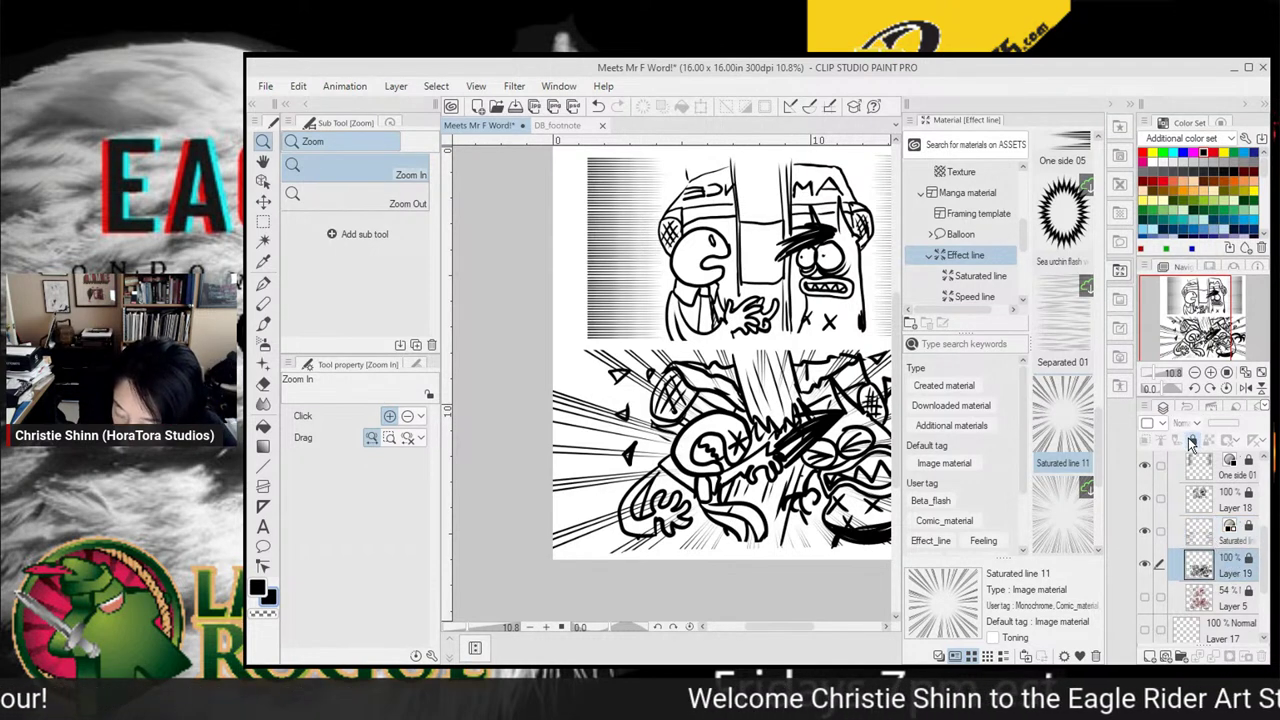
left_click(263, 284)
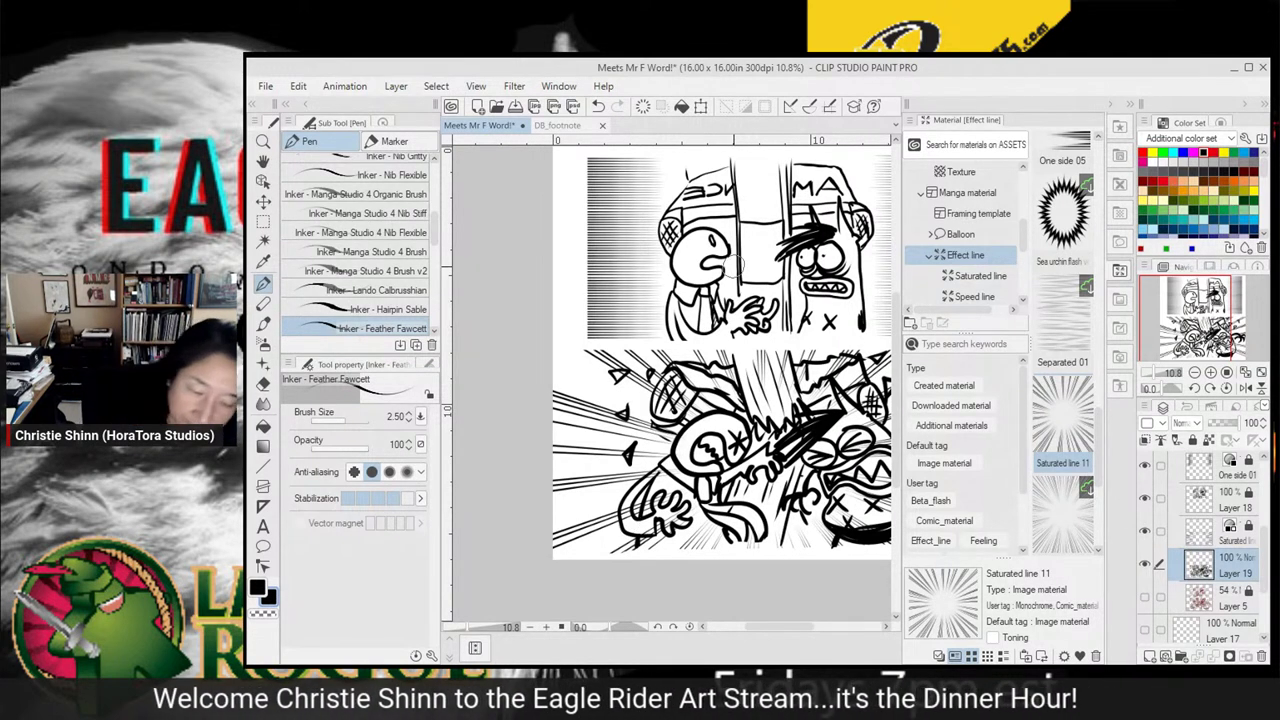
left_click(263, 142)
left_click_drag(765, 384, 811, 375)
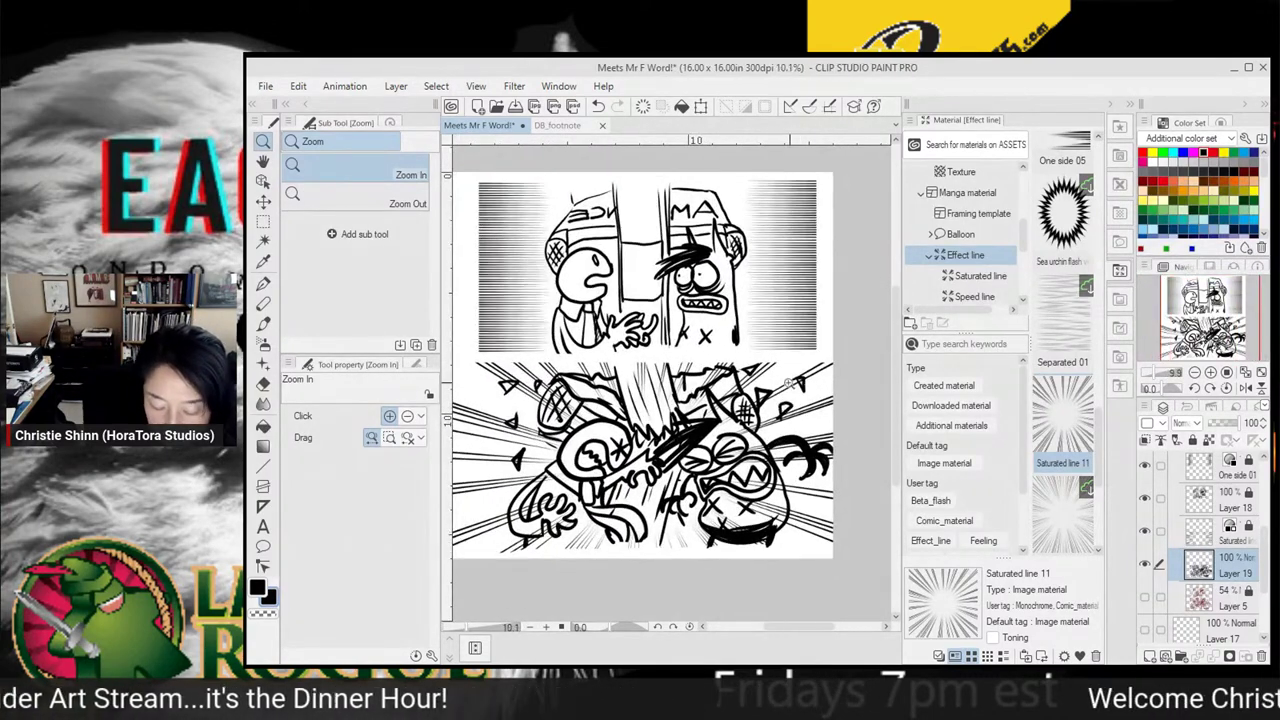
left_click(1245, 540)
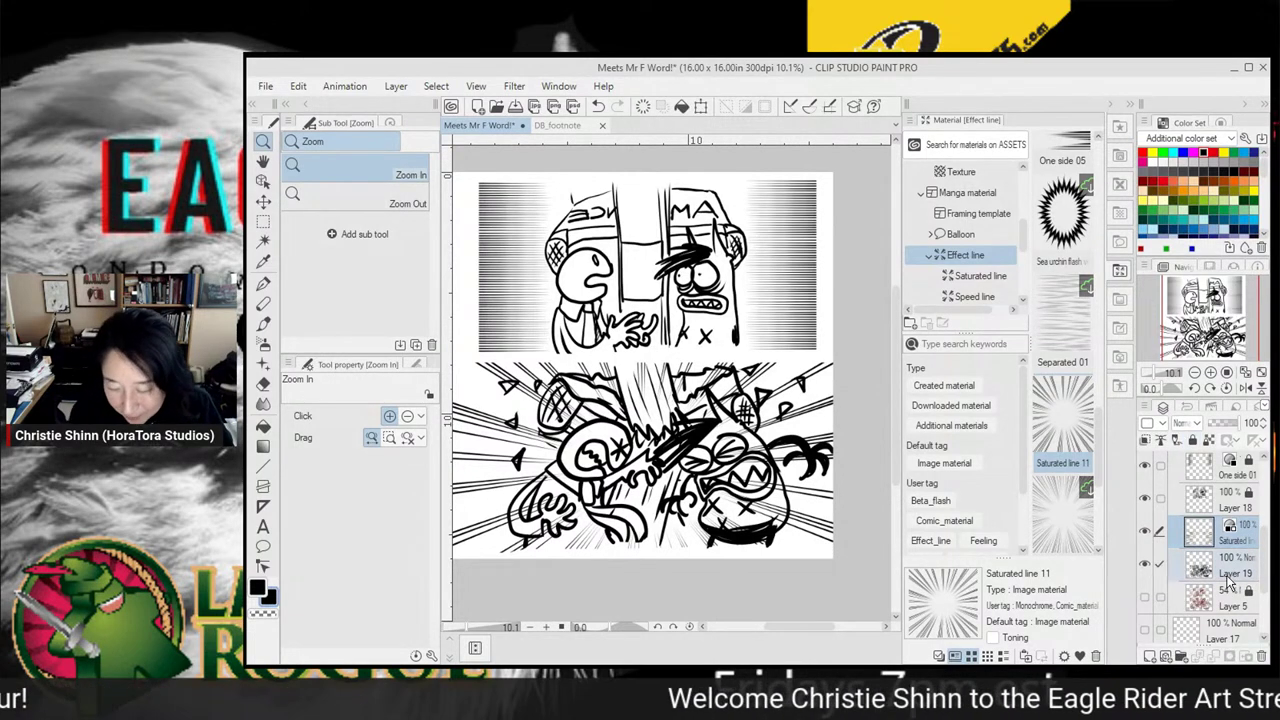
left_click(263, 201)
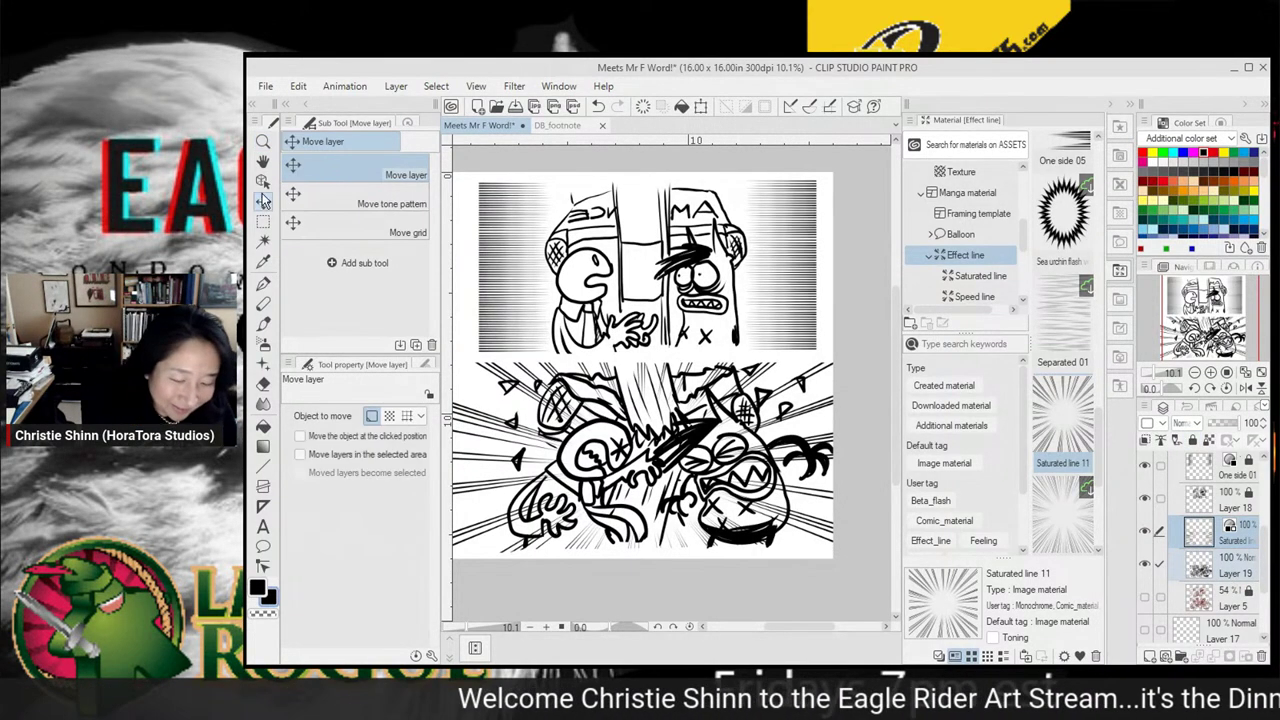
key("shift+Left")
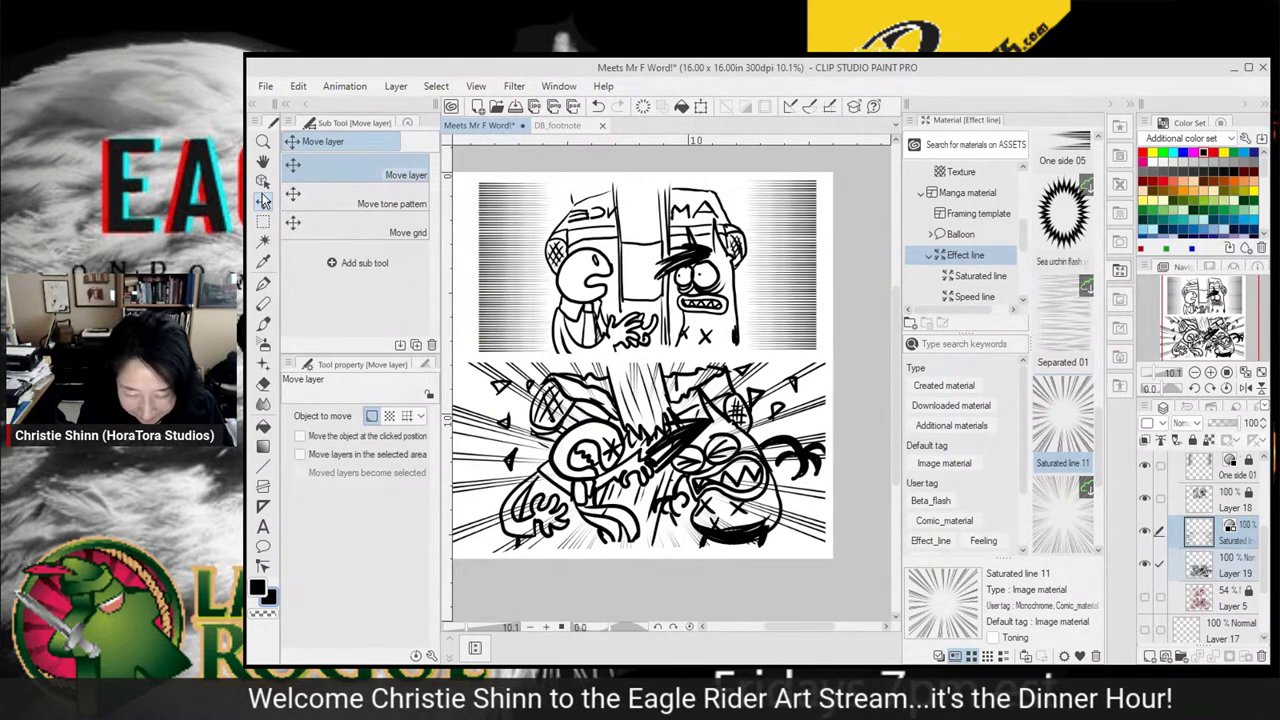
key("Left")
key("Left")
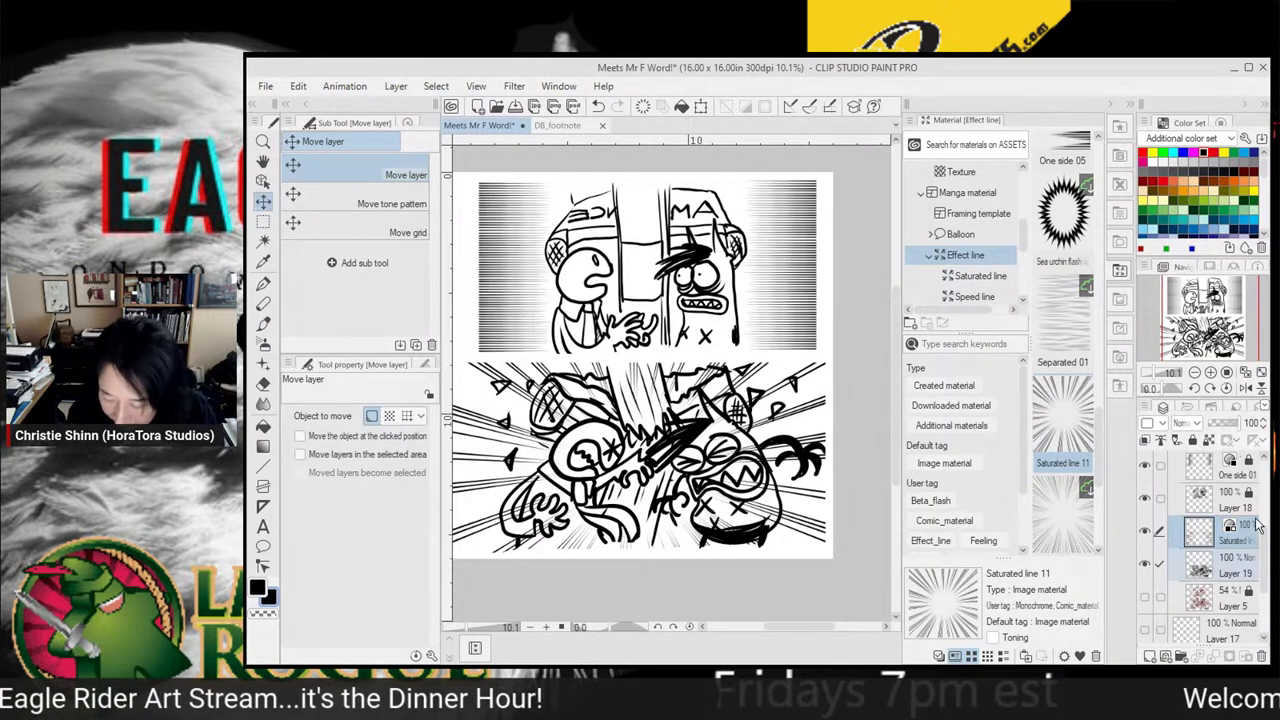
Lock Layer 19 and delete the "Saturated line 11" lines that overrun the page's left margin beside the lower panel
left_click(1234, 557)
left_click(1195, 441)
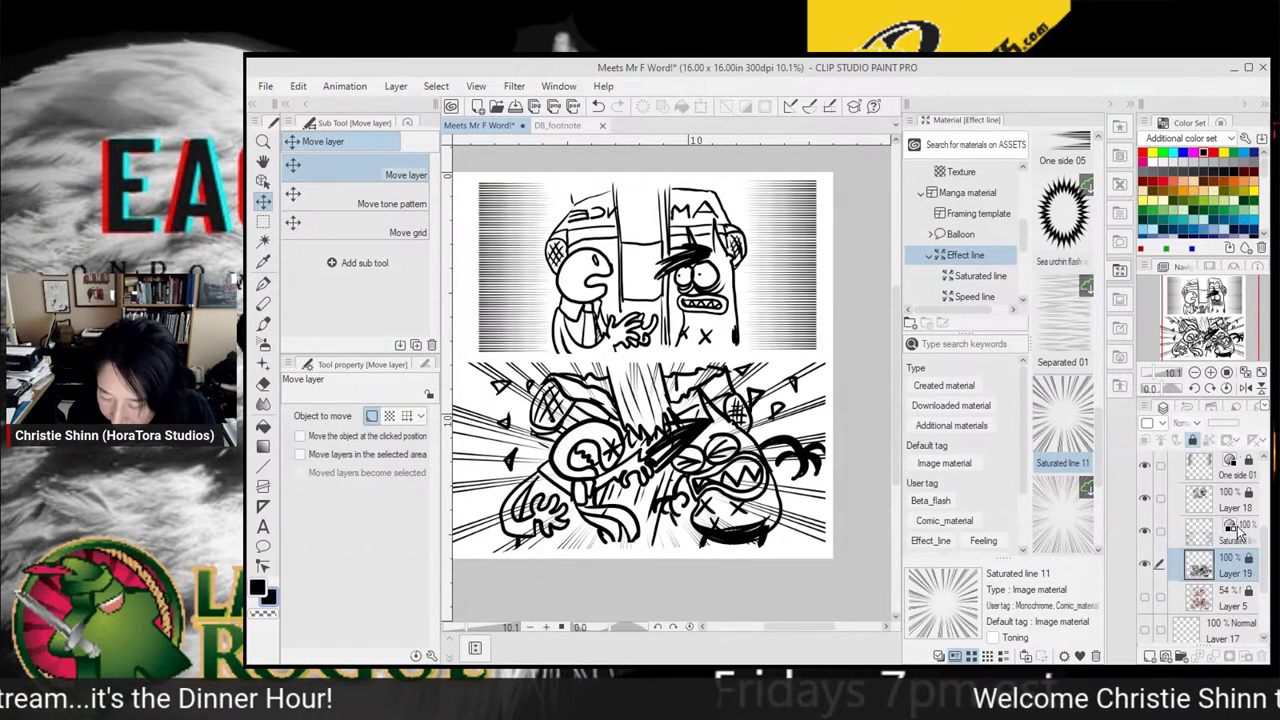
left_click(1236, 534)
left_click_drag(630, 486, 715, 459)
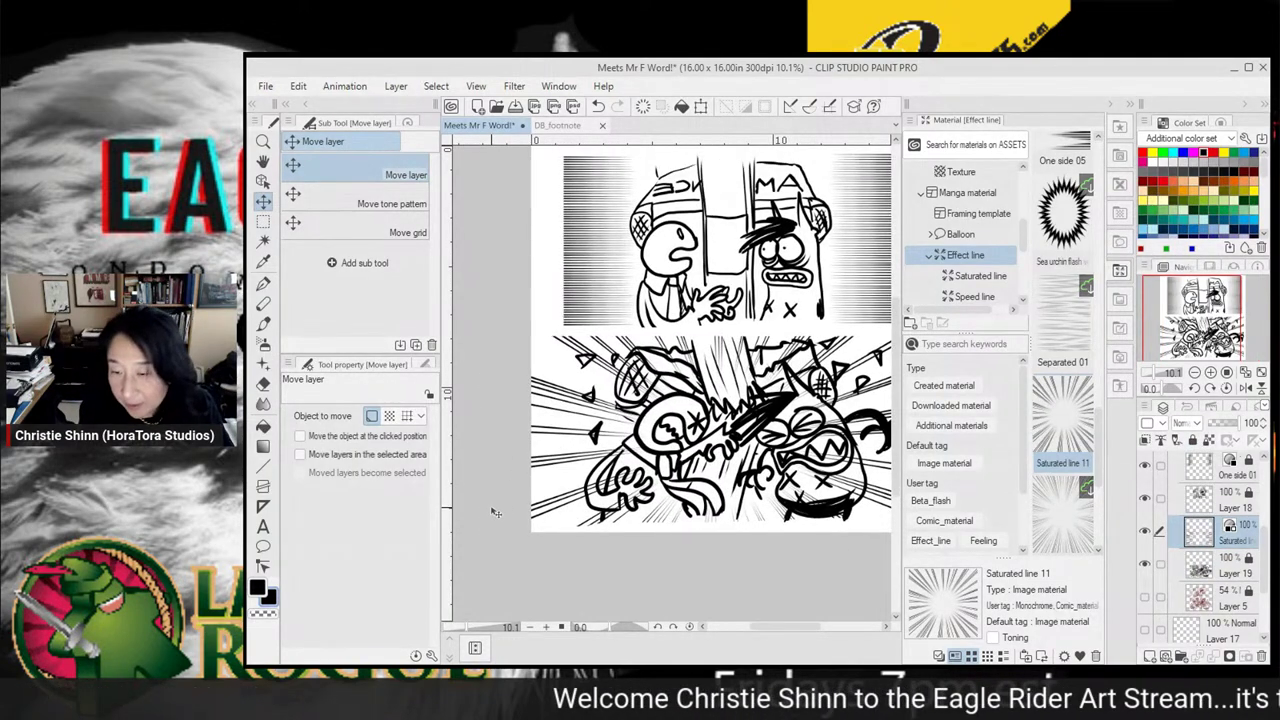
left_click(263, 221)
left_click_drag(497, 308, 565, 552)
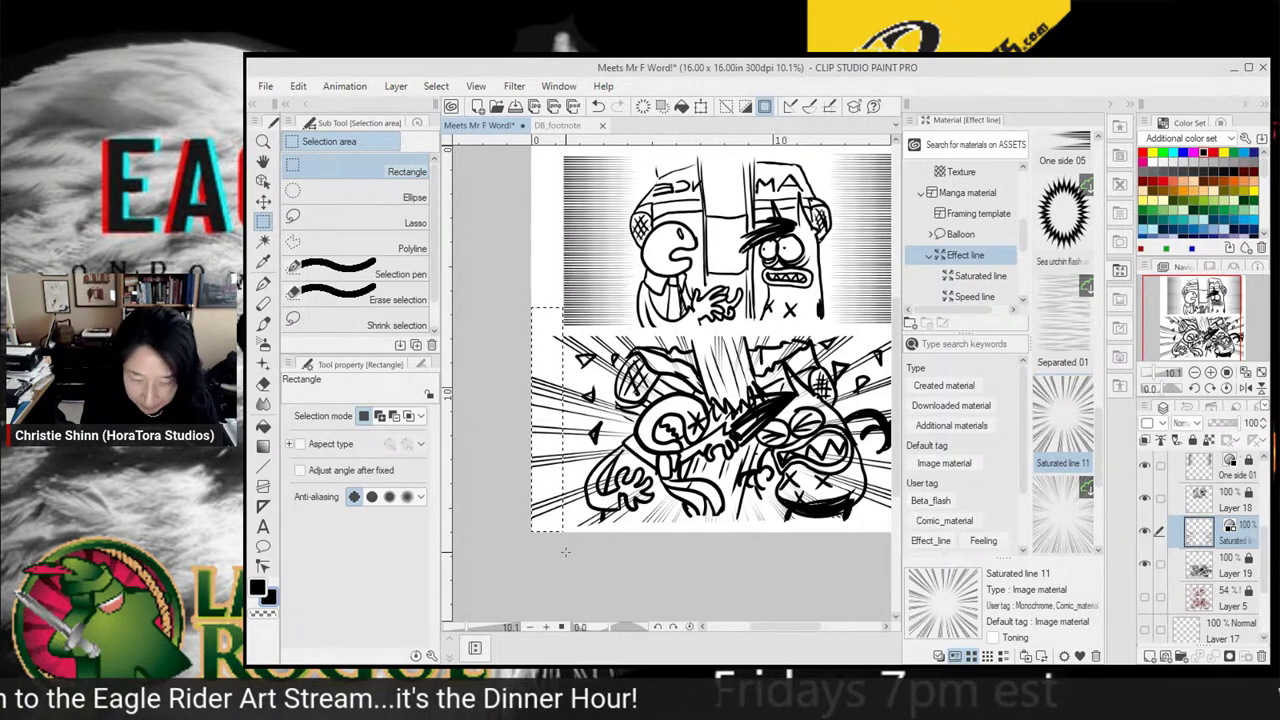
key("Delete")
key("ctrl+d")
left_click_drag(880, 566, 777, 554)
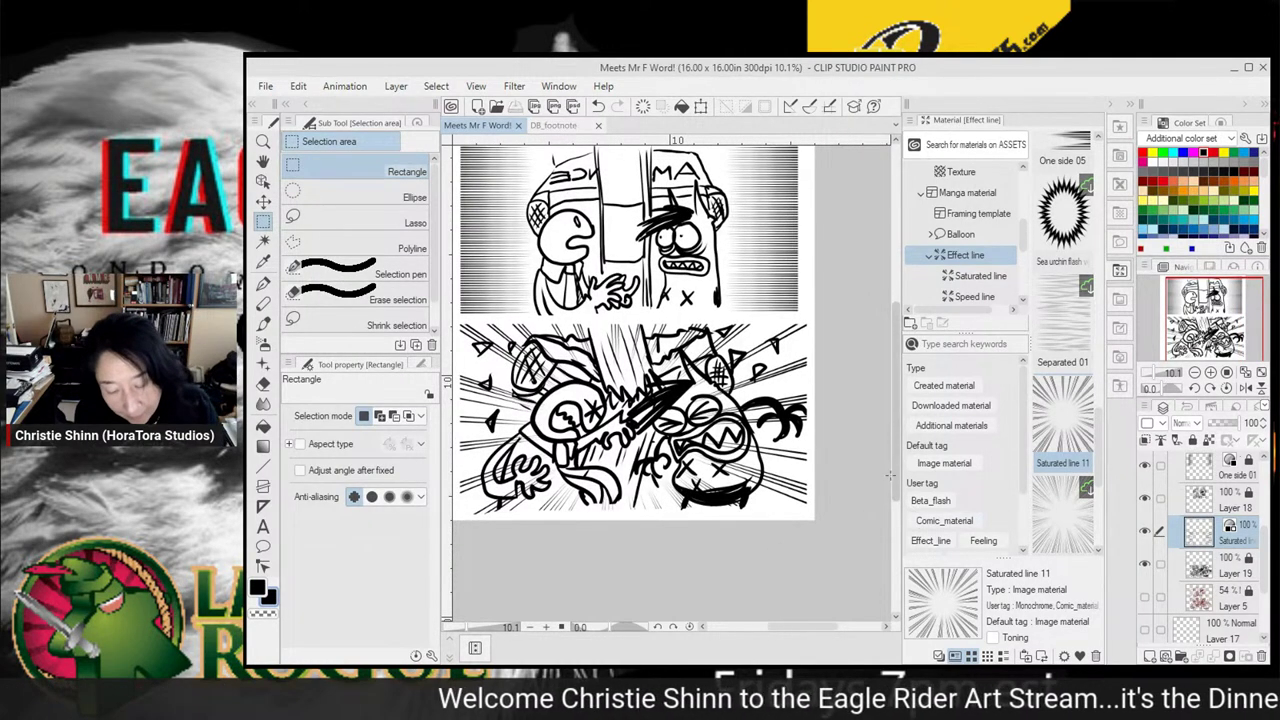
Switch the lock from Layer 19 to the "Saturated line 11" layer and save the document
left_click(1224, 560)
left_click(1221, 537)
left_click(1192, 440)
left_click(1231, 571)
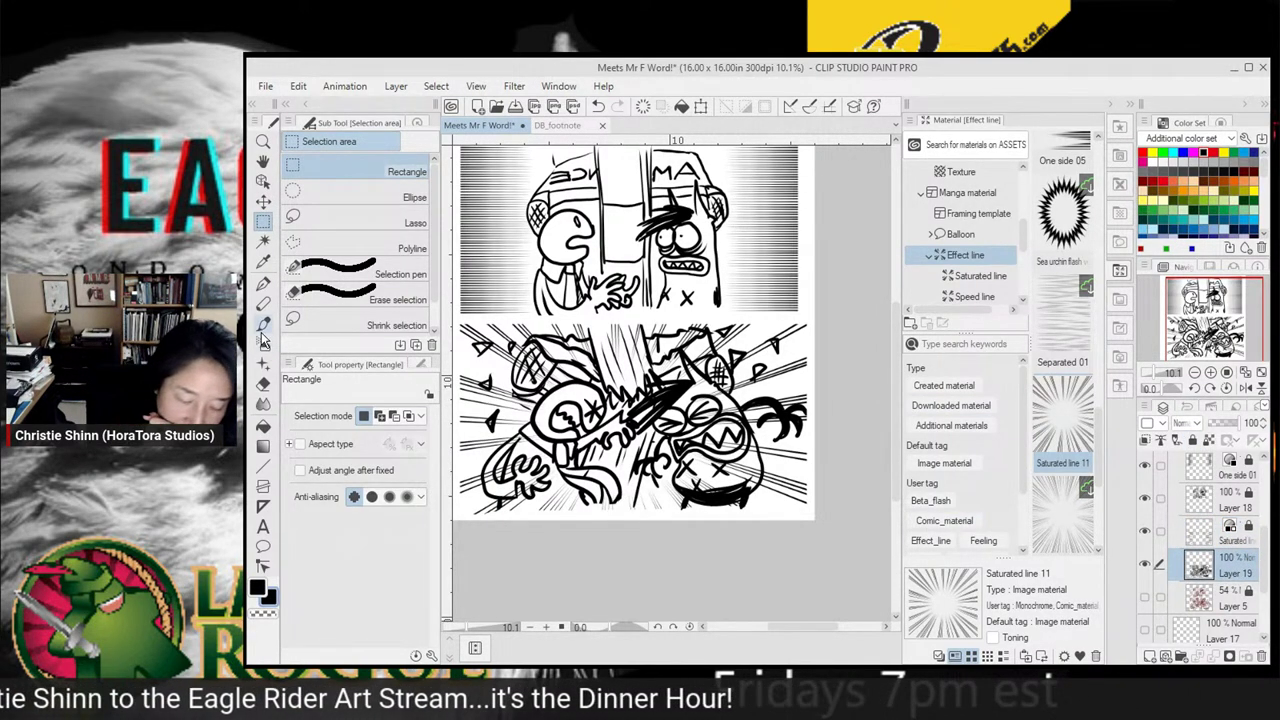
key("p")
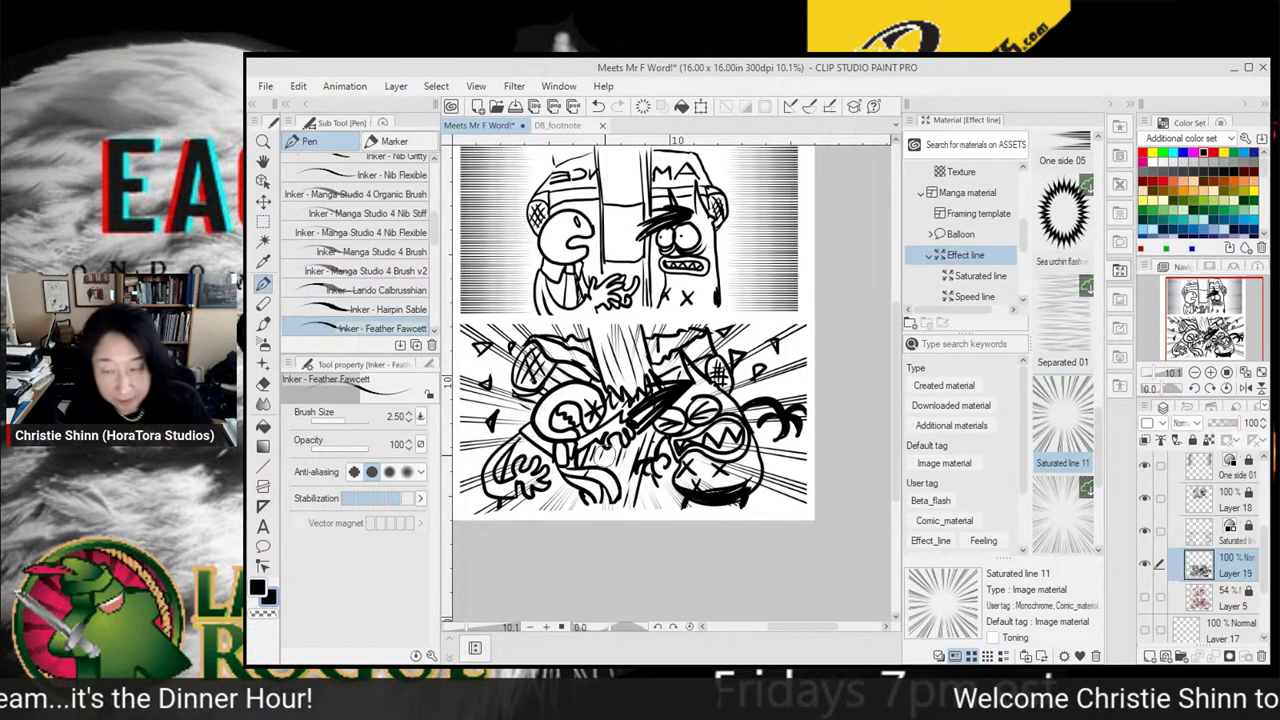
key("ctrl+s")
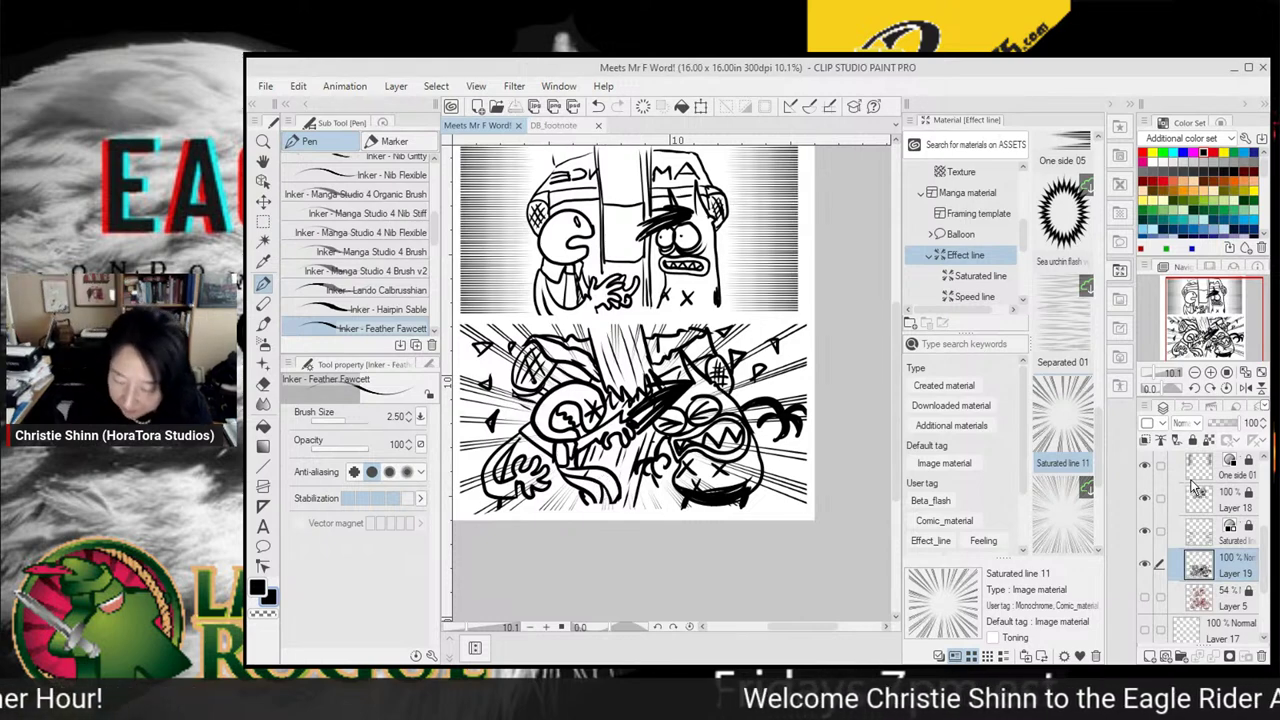
Collapse the page 5 folder and hide it
left_click_drag(1263, 552, 1263, 514)
left_click(1174, 543)
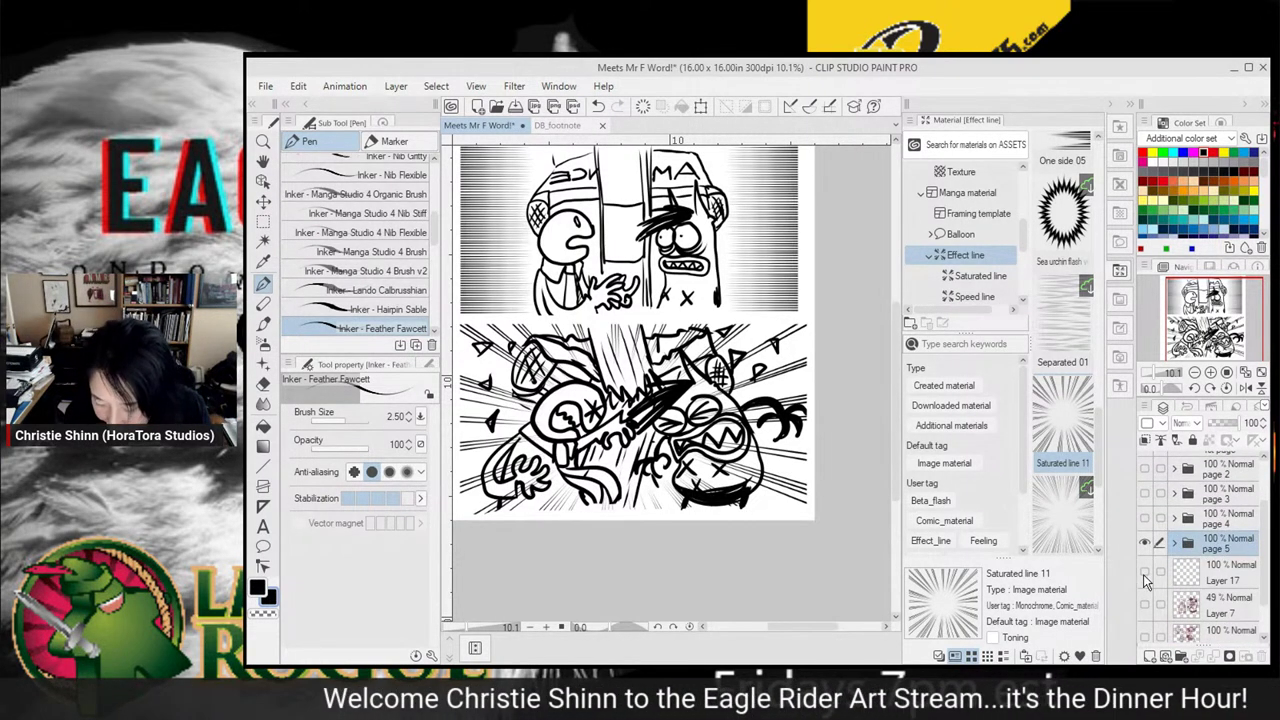
left_click(1225, 599)
left_click(1145, 606)
left_click(1144, 608)
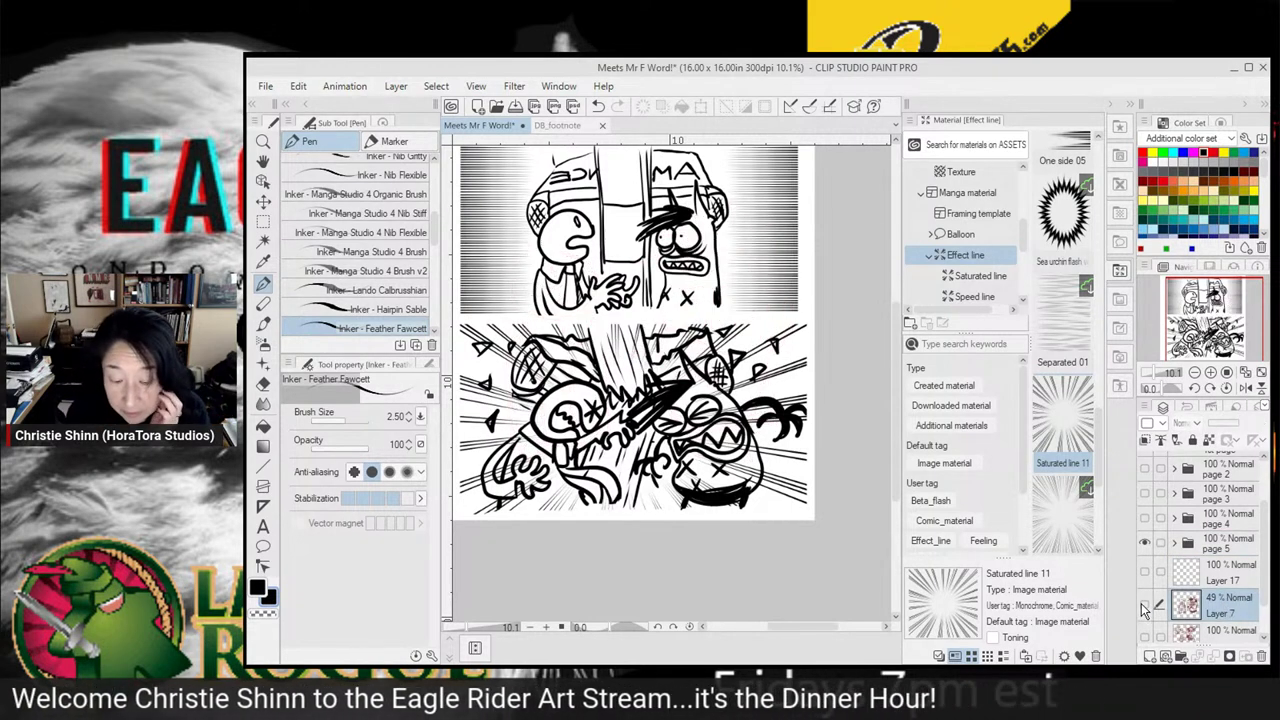
left_click(1145, 541)
Check the Layer 7 sketch, then display Layer 6 in its place and move Layer 6 above Layer 7
left_click(1145, 606)
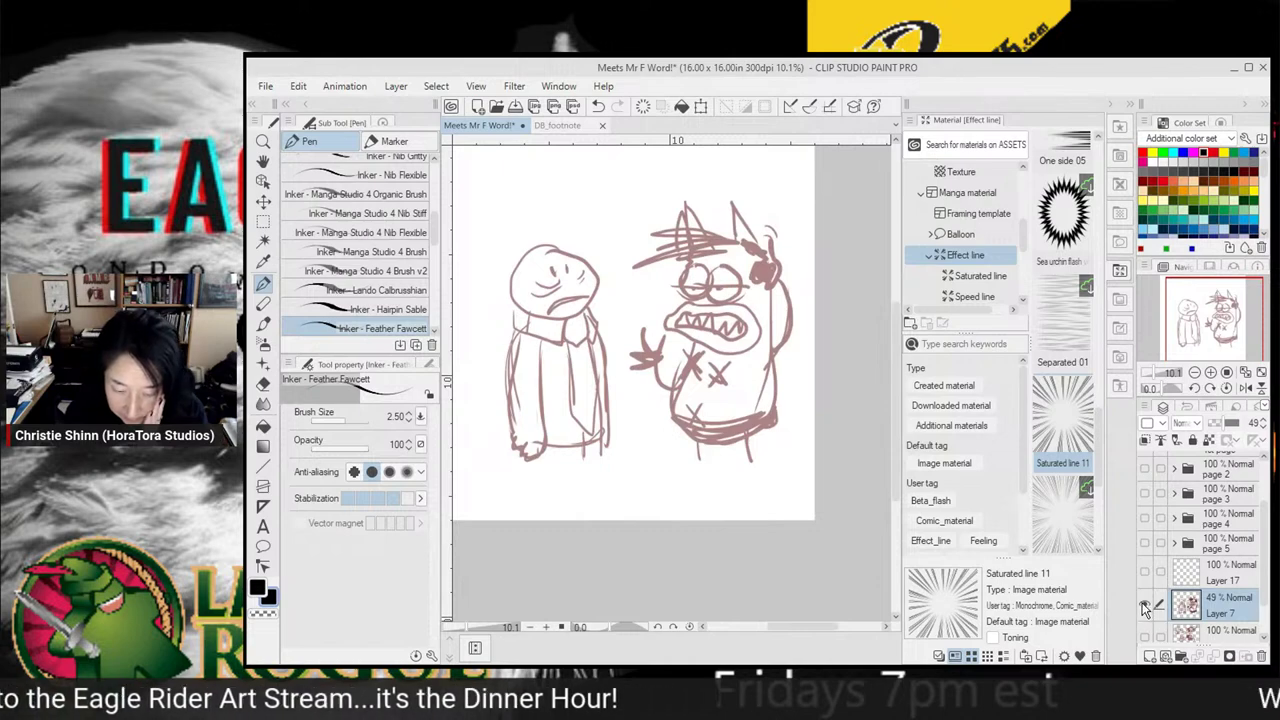
left_click(1145, 607)
left_click(1144, 632)
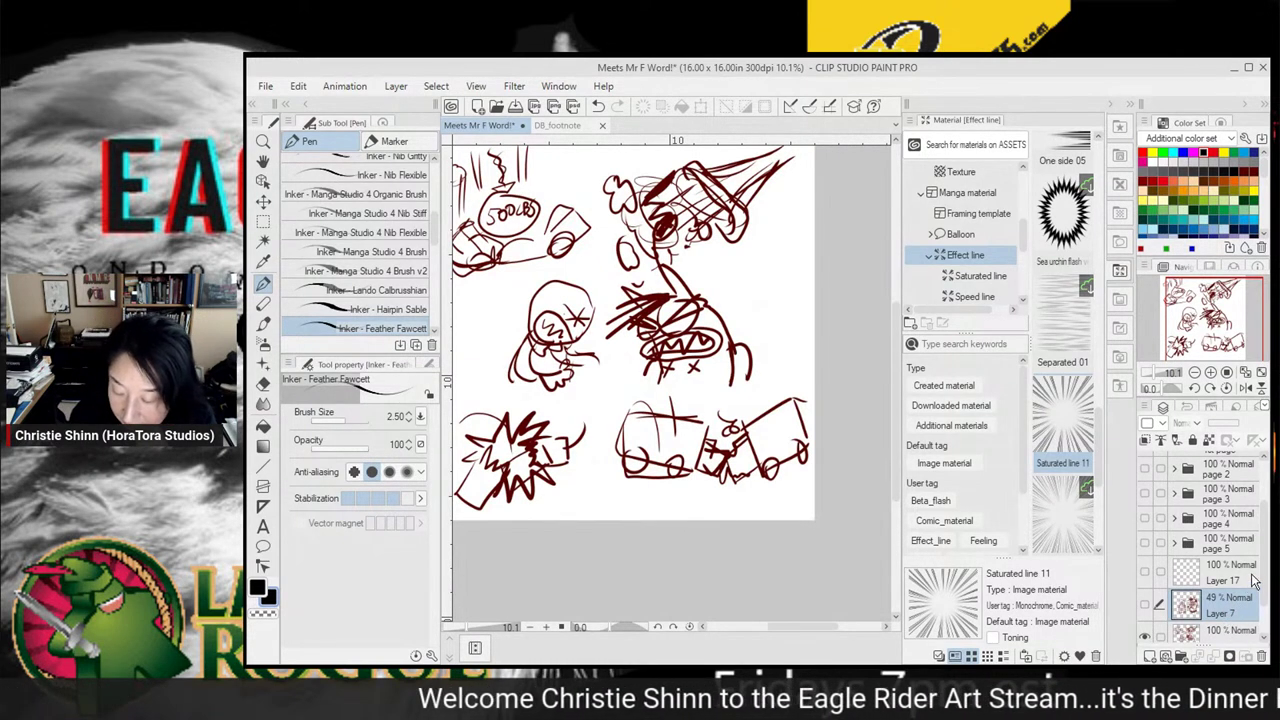
mouse_move(1262, 545)
left_mouse_down()
mouse_move(1263, 588)
mouse_move(1236, 602)
mouse_move(1240, 555)
left_mouse_up()
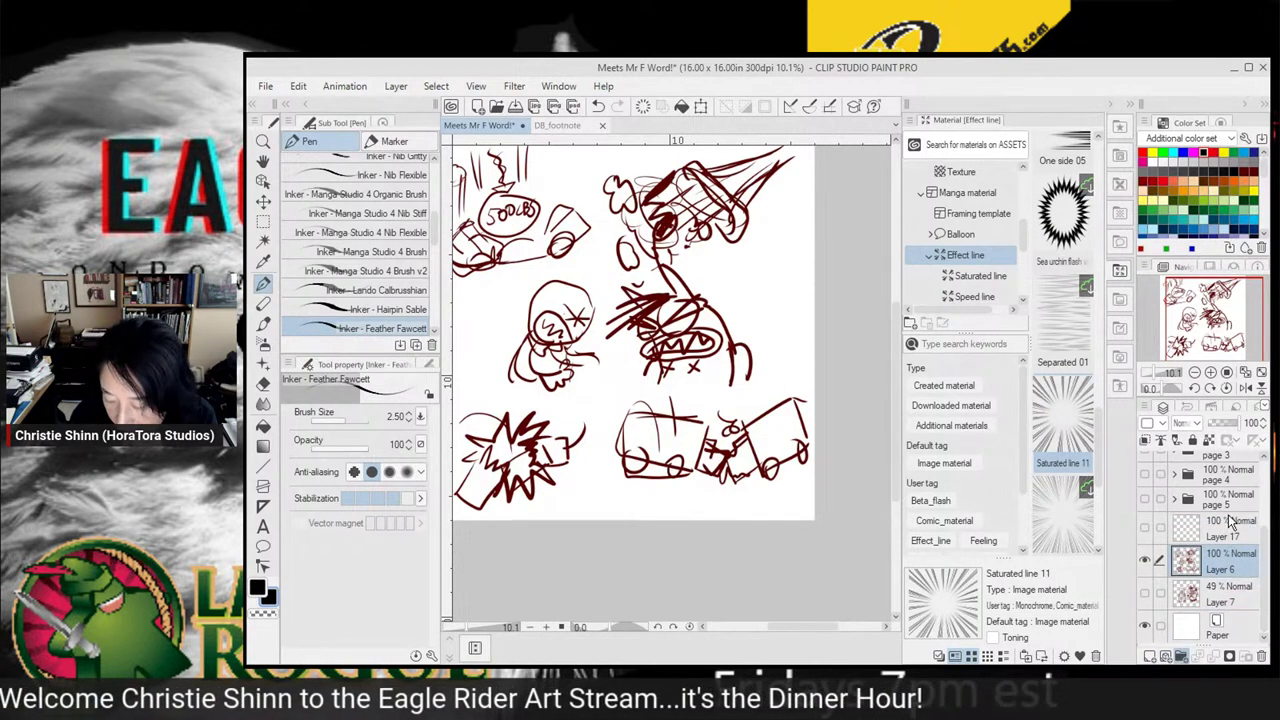
Create a layer folder directly below the page 5 folder and name it "page6"
left_click(1181, 656)
left_click_drag(1217, 563, 1233, 521)
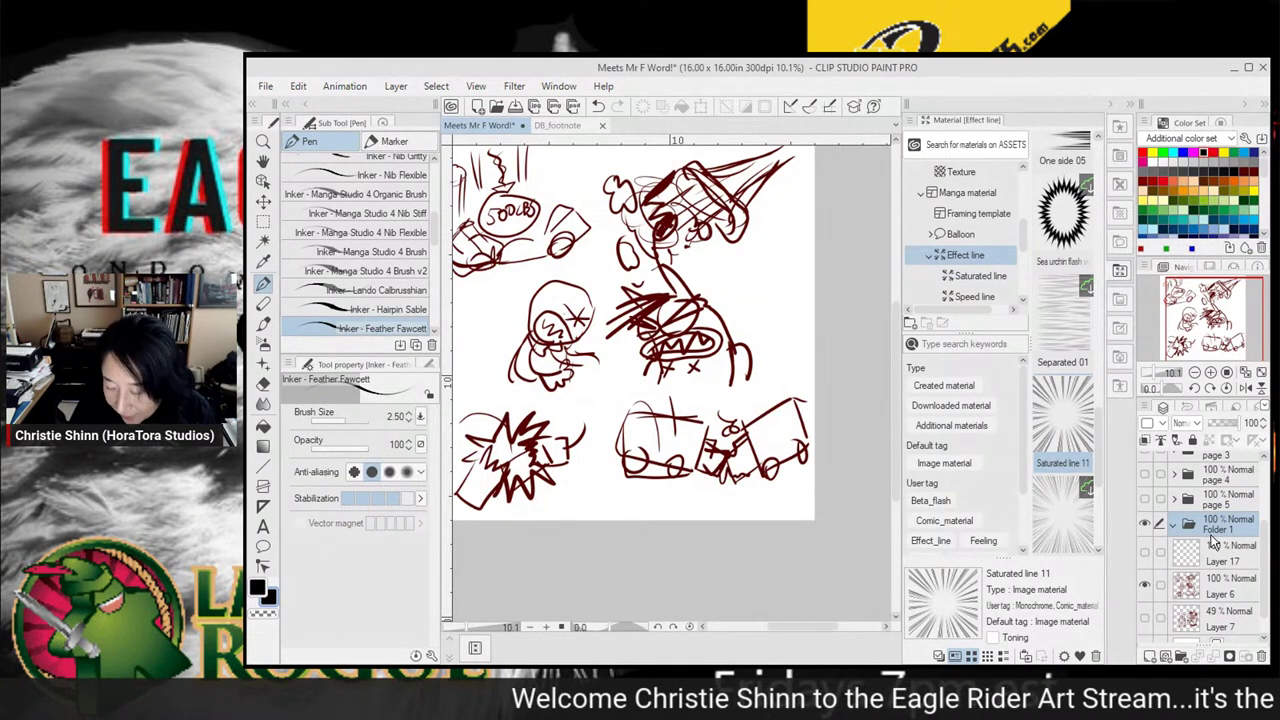
double_click(1216, 530)
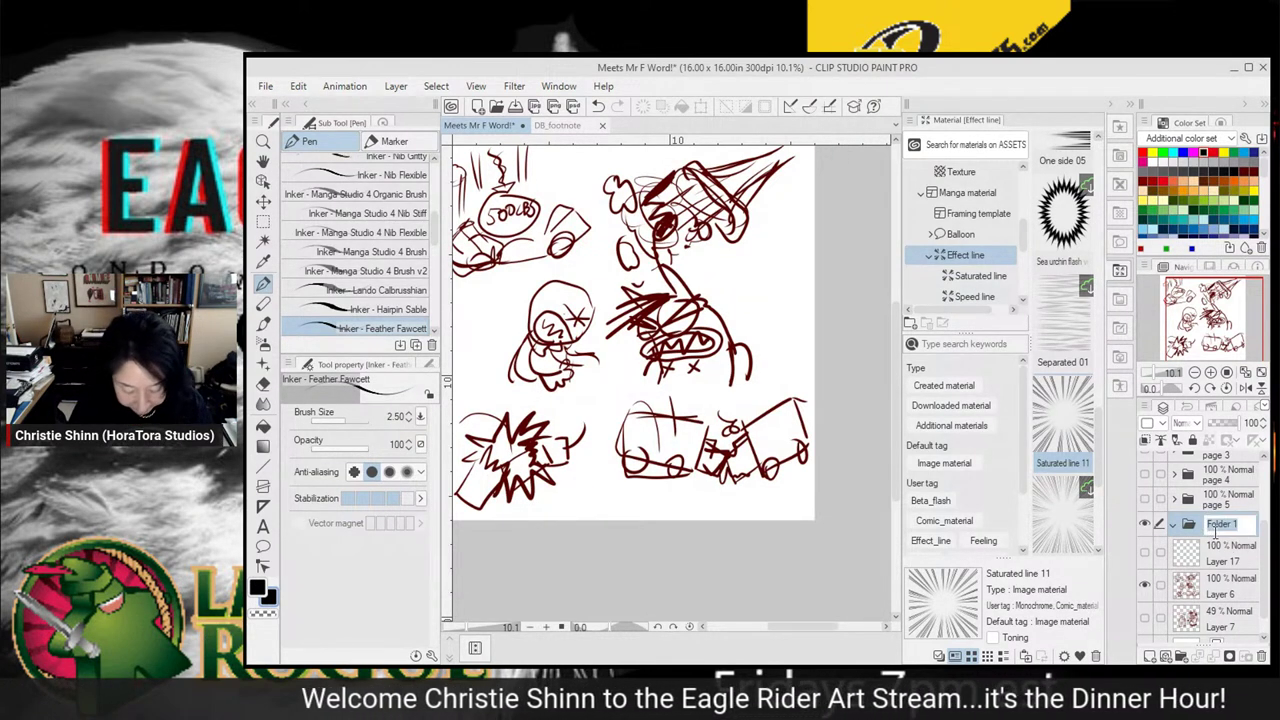
type("page 6")
key("Return")
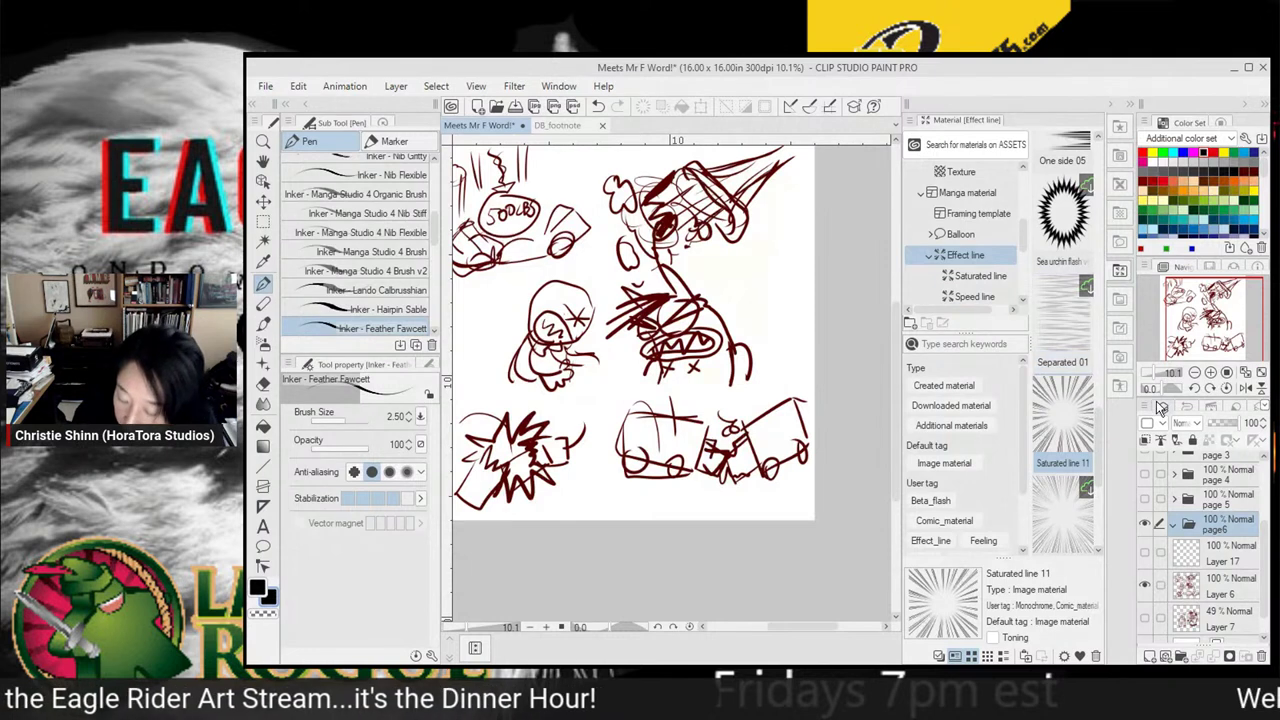
Move Layer 17 and the Layer 6 sketch together into the page6 folder
left_click(1234, 590)
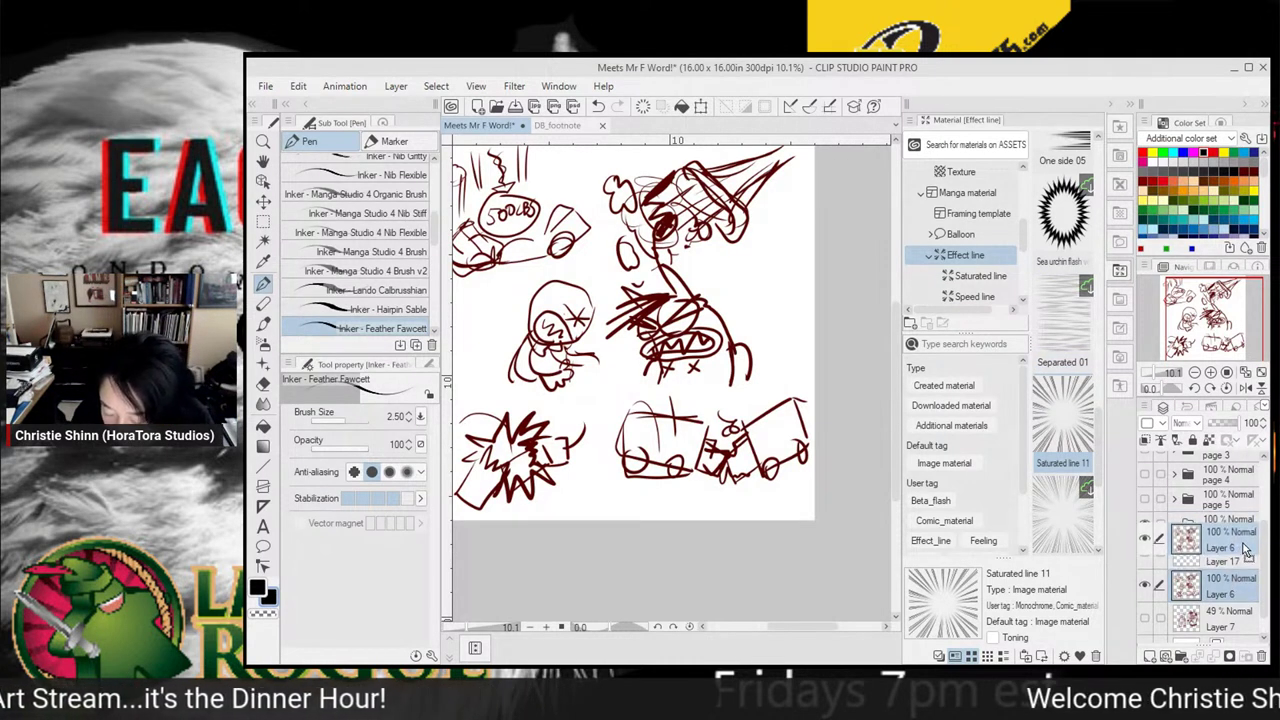
left_click(1237, 566)
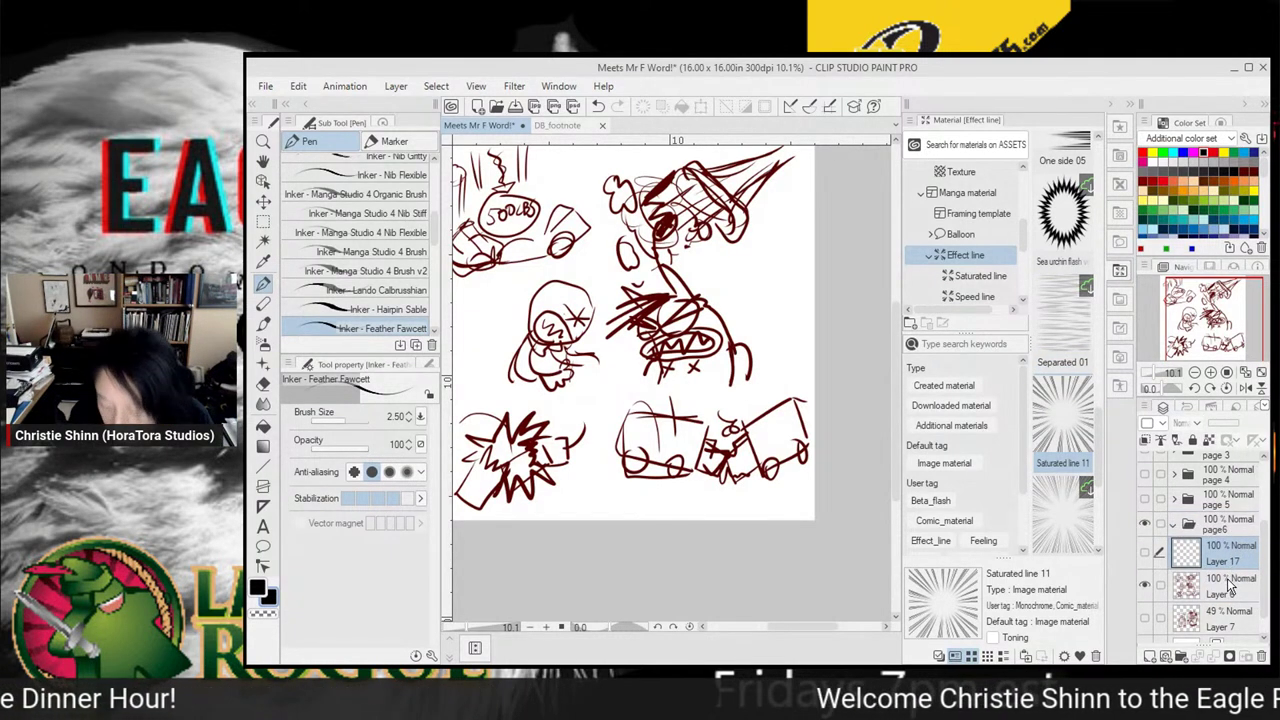
left_click(1230, 590)
double_click(1232, 562)
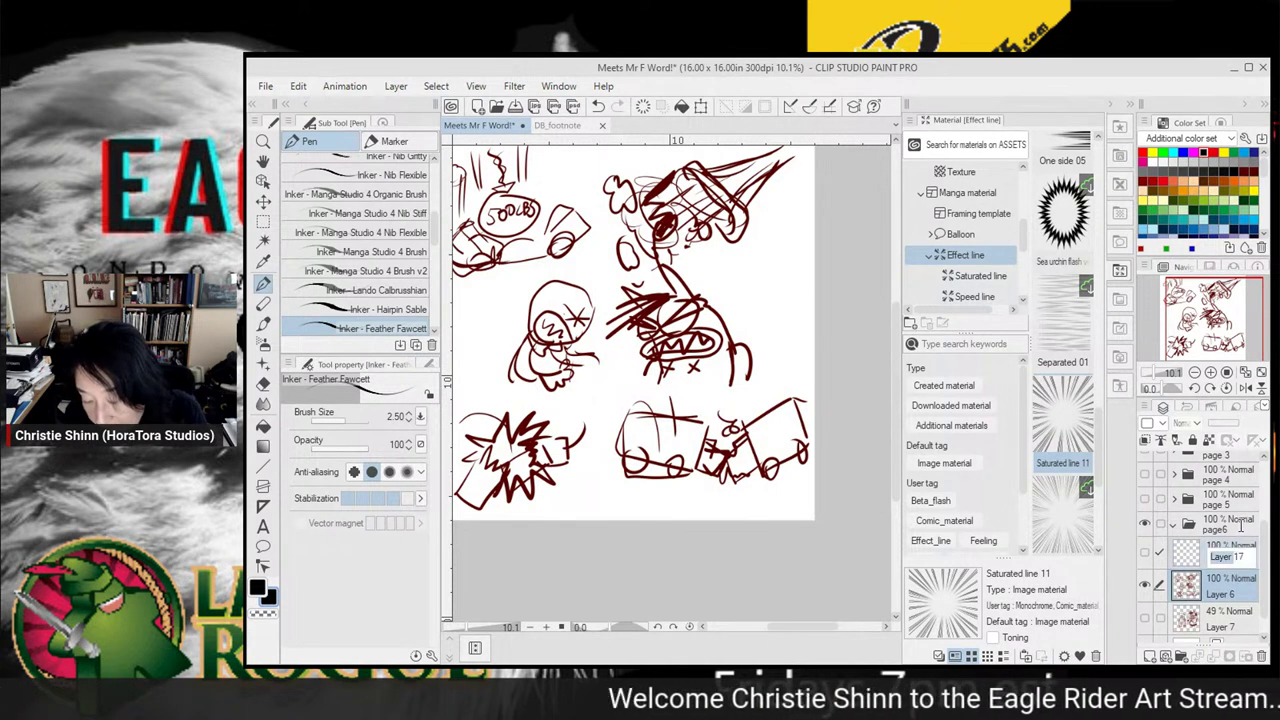
left_click(1205, 541)
left_click_drag(1220, 577, 1231, 532)
Show the empty Layer 17, lock the Layer 6 sketch, and make Layer 17 the active layer
left_click(1146, 553)
left_click(1233, 583)
left_click(1193, 440)
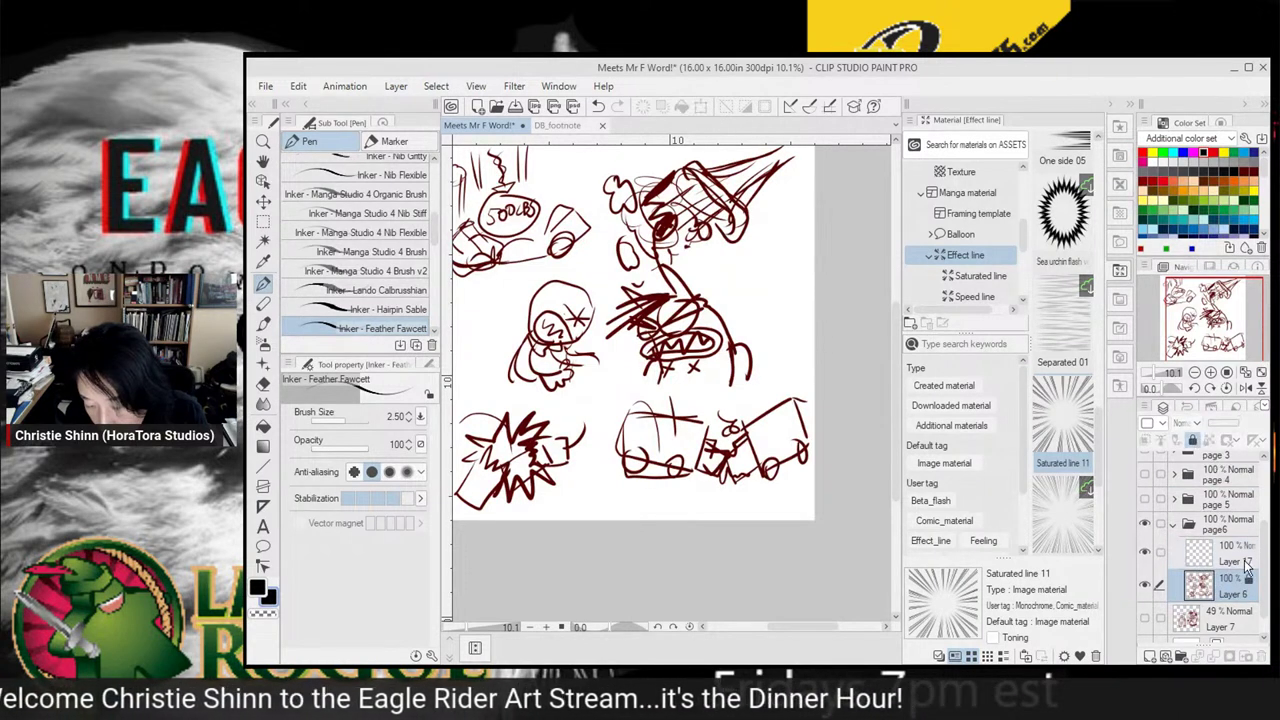
left_click(1242, 558)
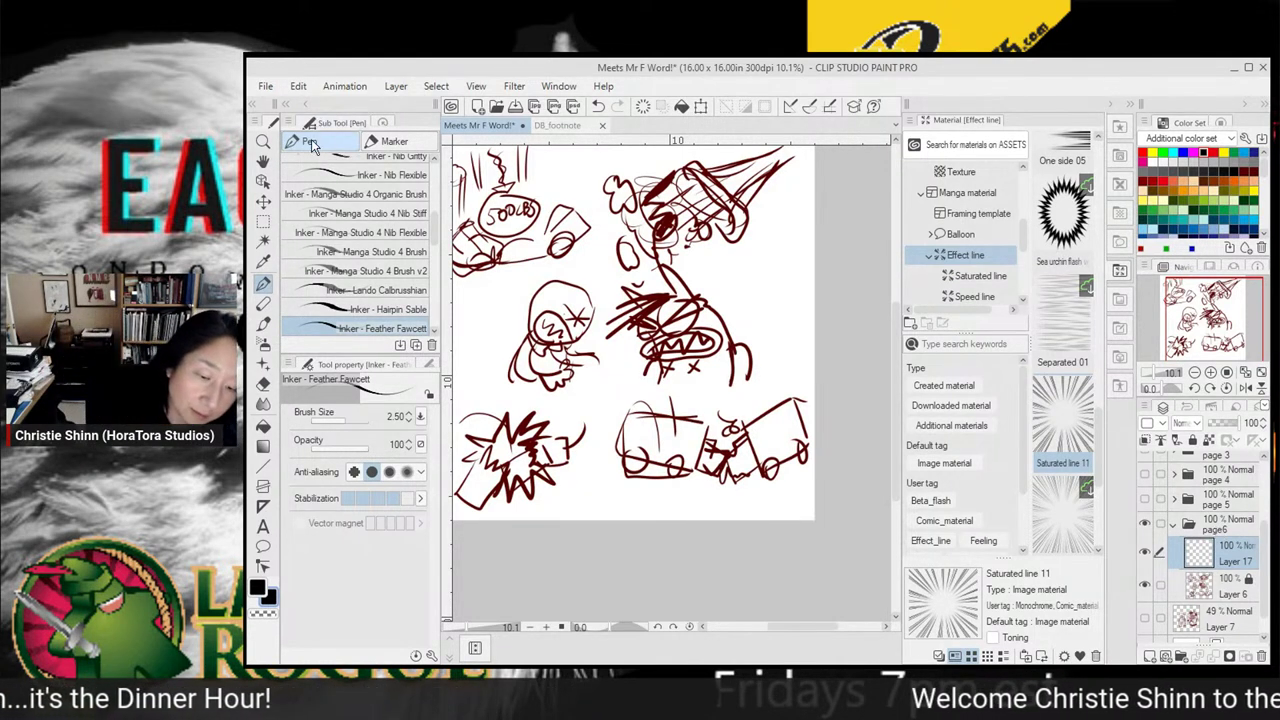
Lower the Layer 6 sketch's opacity to 33%, lock it again, and reactivate Layer 17 for inking
left_click(263, 141)
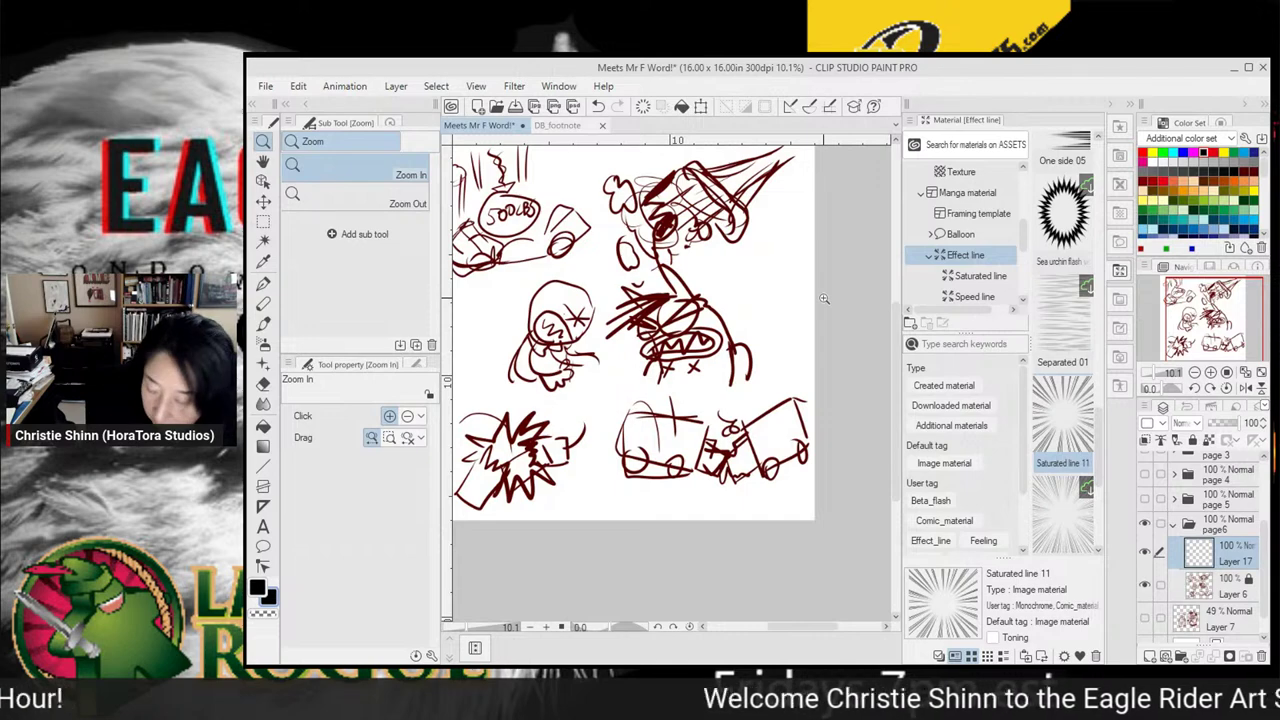
left_click(1228, 588)
left_click(1193, 441)
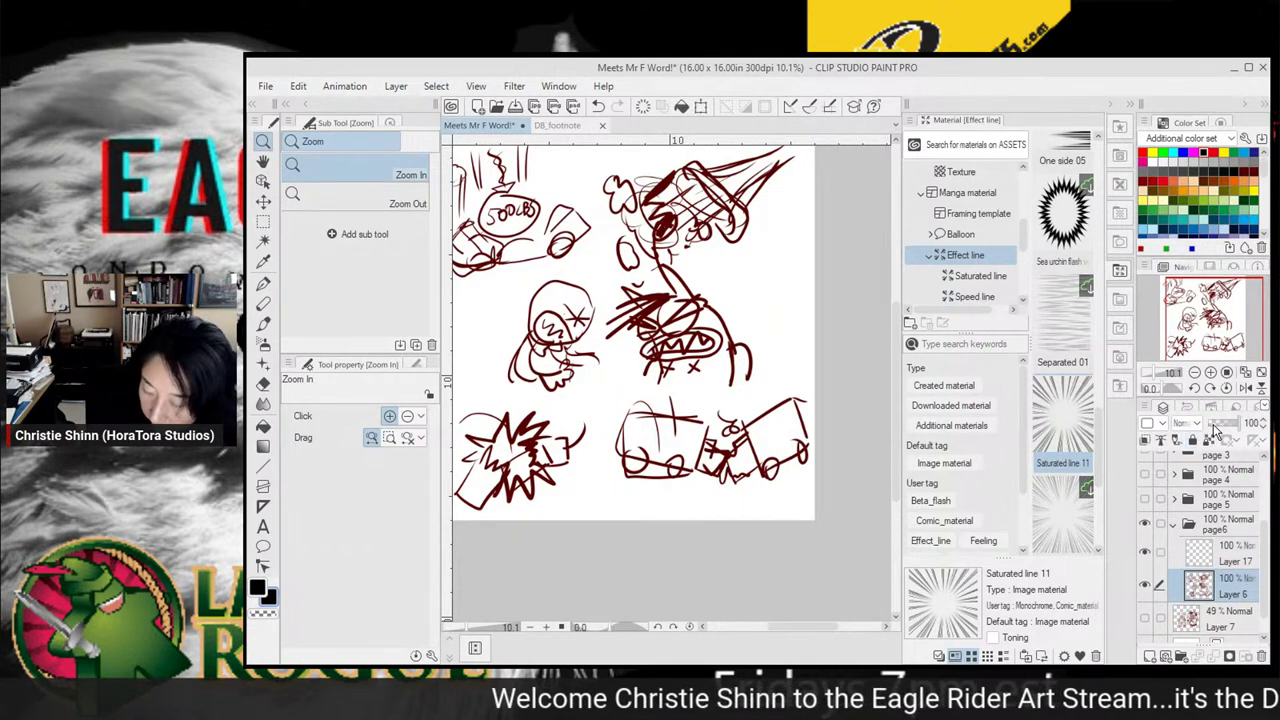
left_click(1227, 424)
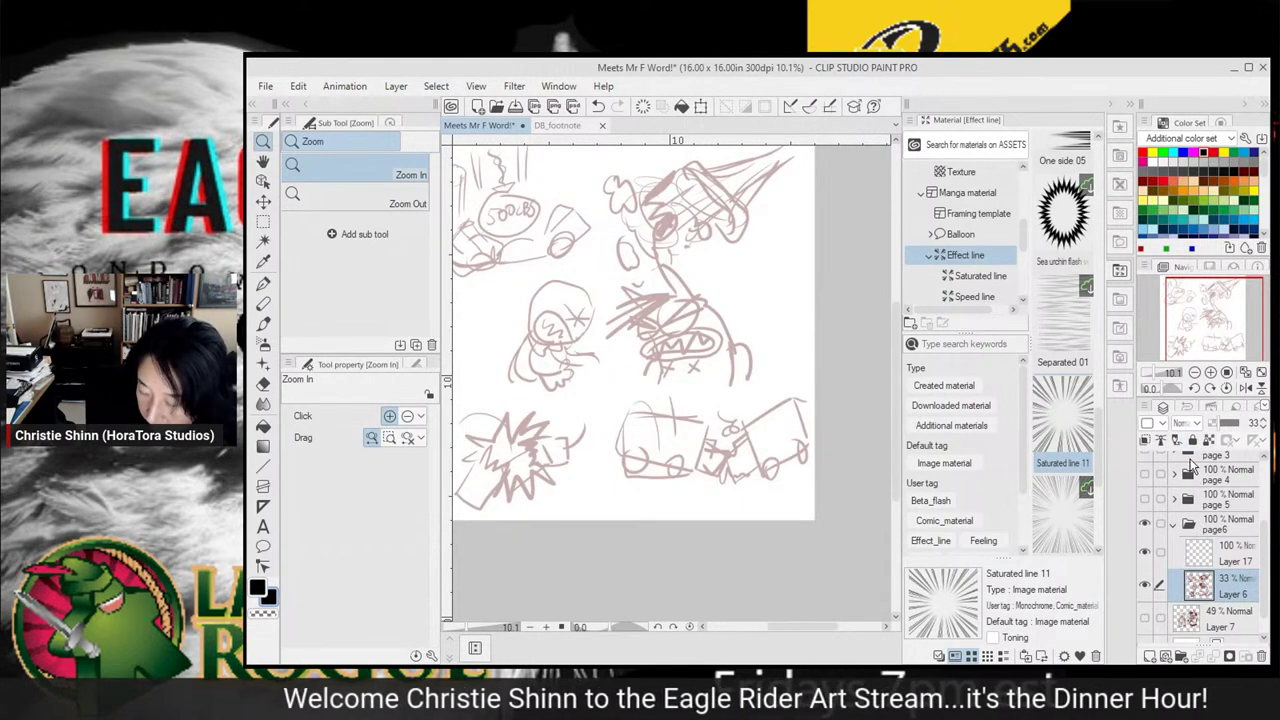
left_click(1192, 442)
left_click(1230, 562)
left_click_drag(706, 310, 740, 407)
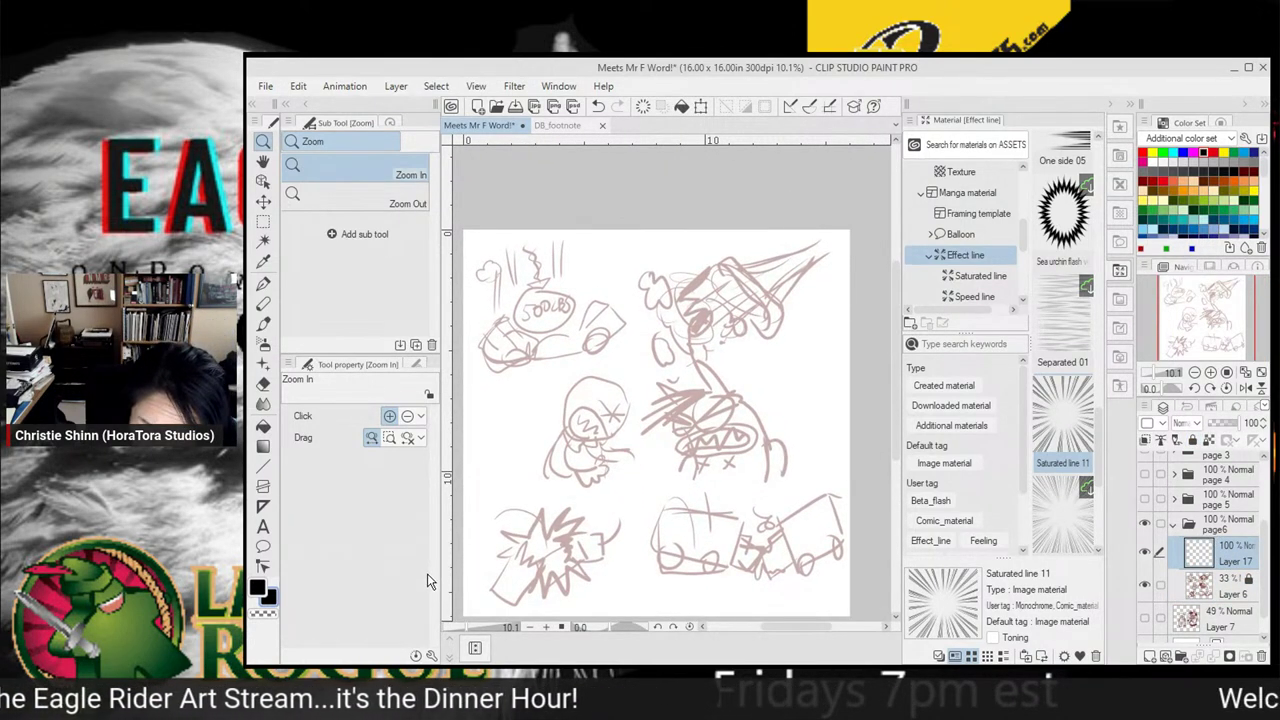
With the Inker - Feather Fawcett pen, ink the middle-left character's round head, star-shaped eye, zigzag mouth and front body
left_click_drag(640, 412, 694, 412)
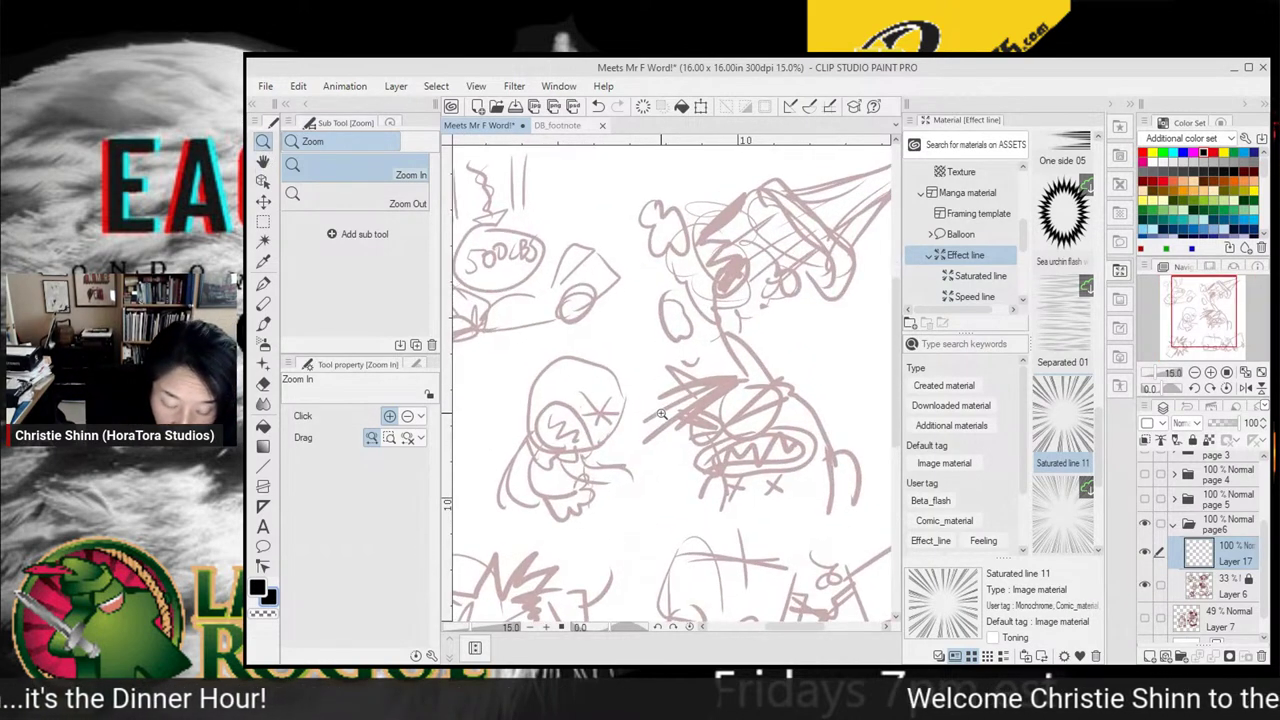
left_click(264, 284)
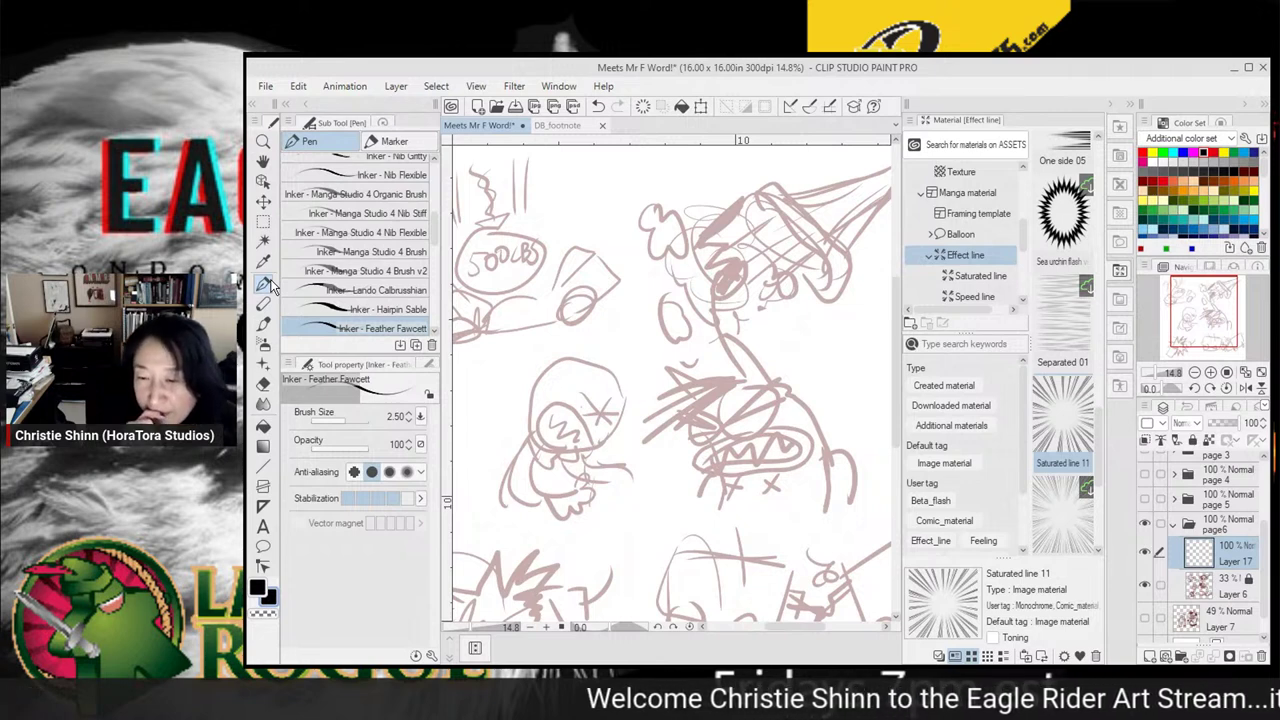
mouse_move(548, 369)
left_mouse_down()
mouse_move(590, 364)
mouse_move(622, 390)
mouse_move(617, 430)
mouse_move(590, 443)
mouse_move(573, 406)
mouse_move(546, 409)
mouse_move(545, 434)
mouse_move(568, 449)
mouse_move(543, 454)
mouse_move(526, 399)
mouse_move(574, 362)
left_mouse_up()
mouse_move(550, 418)
left_mouse_down()
mouse_move(575, 432)
mouse_move(616, 426)
mouse_move(588, 428)
mouse_move(601, 431)
mouse_move(623, 409)
left_mouse_up()
mouse_move(511, 430)
left_mouse_down()
mouse_move(552, 472)
mouse_move(562, 452)
mouse_move(560, 481)
mouse_move(600, 476)
mouse_move(628, 500)
left_mouse_up()
left_click_drag(545, 488, 626, 500)
left_click_drag(556, 458, 586, 486)
left_click_drag(600, 436, 570, 486)
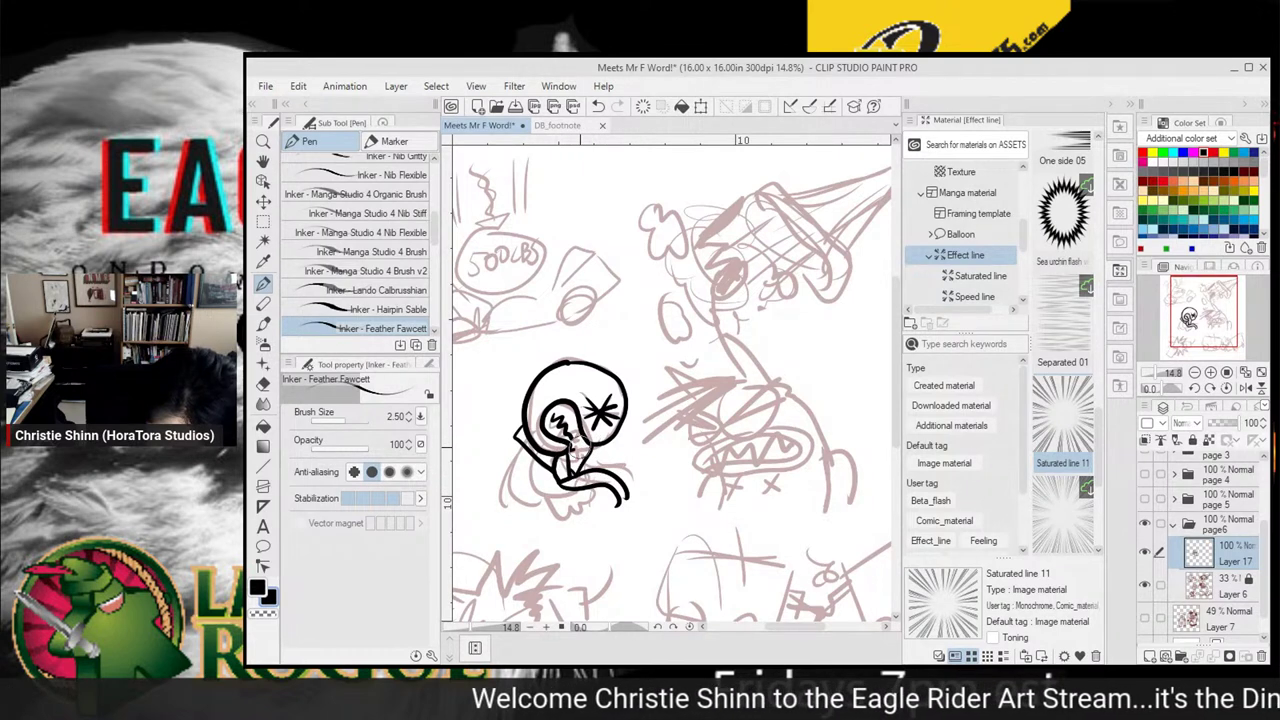
mouse_move(606, 446)
left_mouse_down()
mouse_move(647, 483)
mouse_move(606, 458)
mouse_move(618, 492)
left_mouse_up()
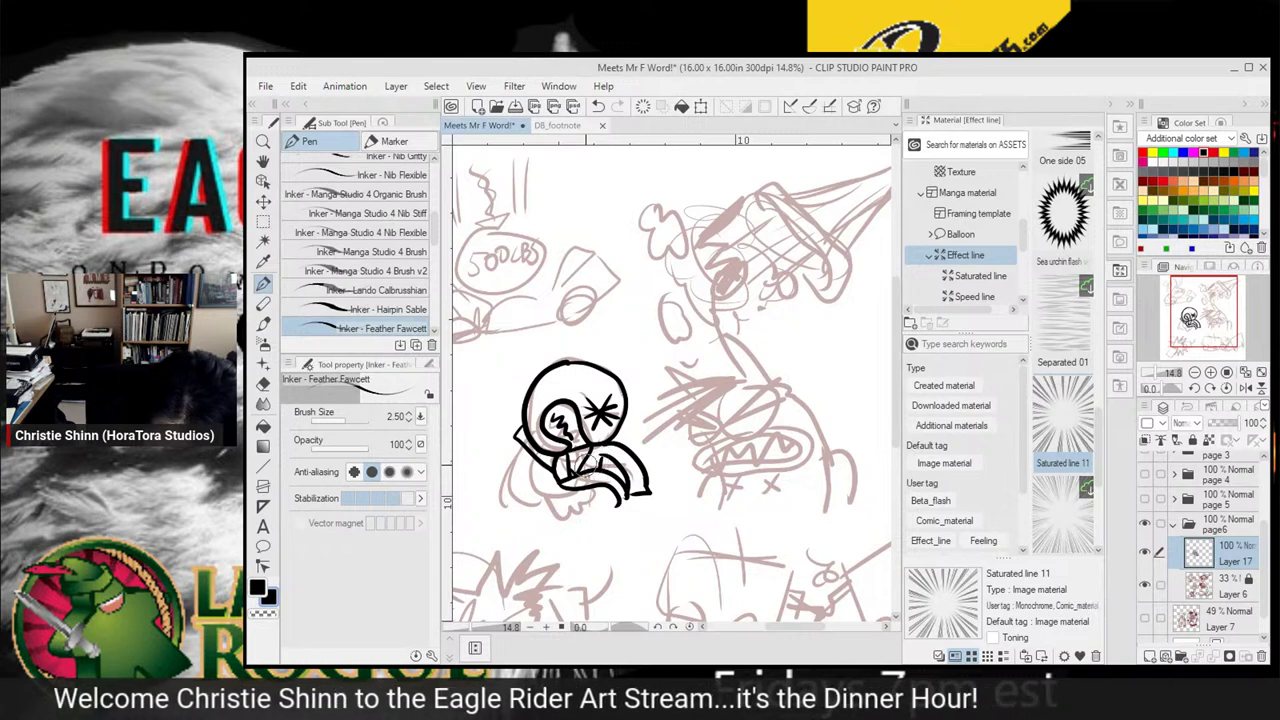
Ink the round-headed character's outstretched arm with its fingered hand, and finish the fingers on the other hand
mouse_move(517, 436)
left_mouse_down()
mouse_move(473, 448)
mouse_move(583, 402)
mouse_move(575, 429)
mouse_move(616, 440)
mouse_move(596, 474)
left_mouse_up()
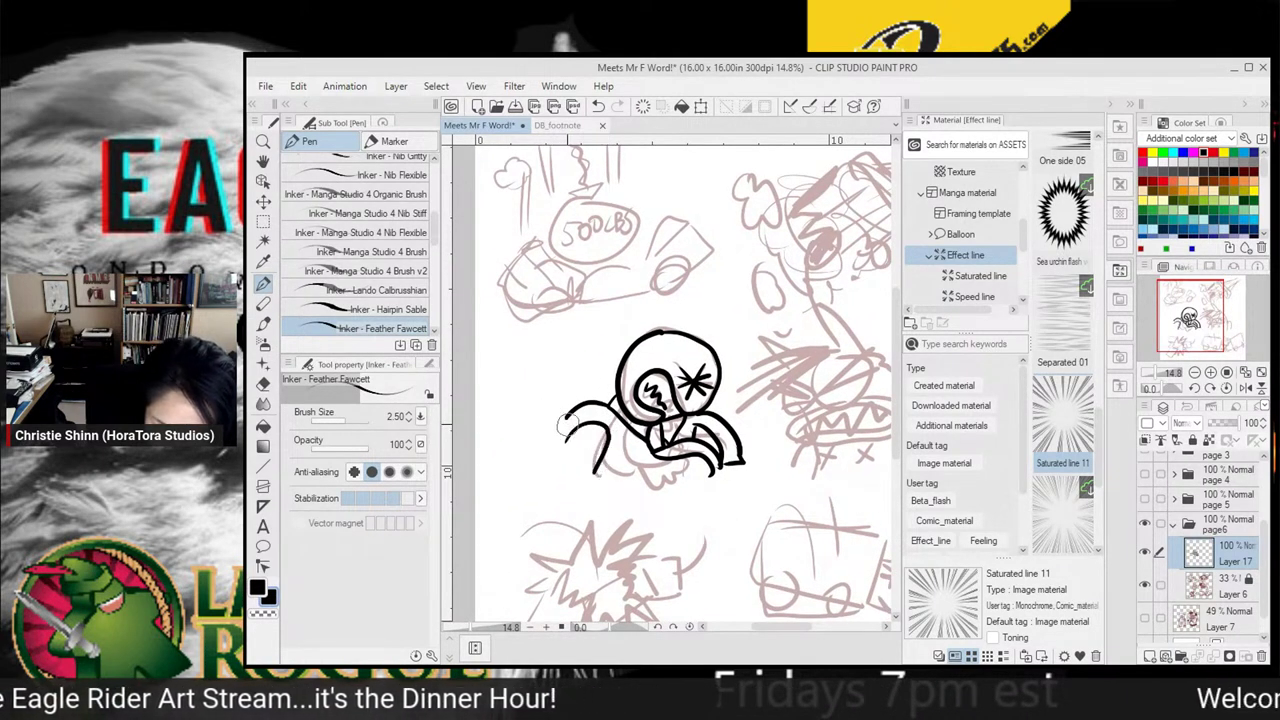
mouse_move(567, 412)
left_mouse_down()
mouse_move(538, 426)
mouse_move(545, 436)
mouse_move(520, 459)
mouse_move(537, 445)
mouse_move(526, 469)
mouse_move(558, 460)
left_mouse_up()
mouse_move(691, 457)
left_mouse_down()
mouse_move(650, 451)
mouse_move(663, 476)
mouse_move(688, 445)
left_mouse_up()
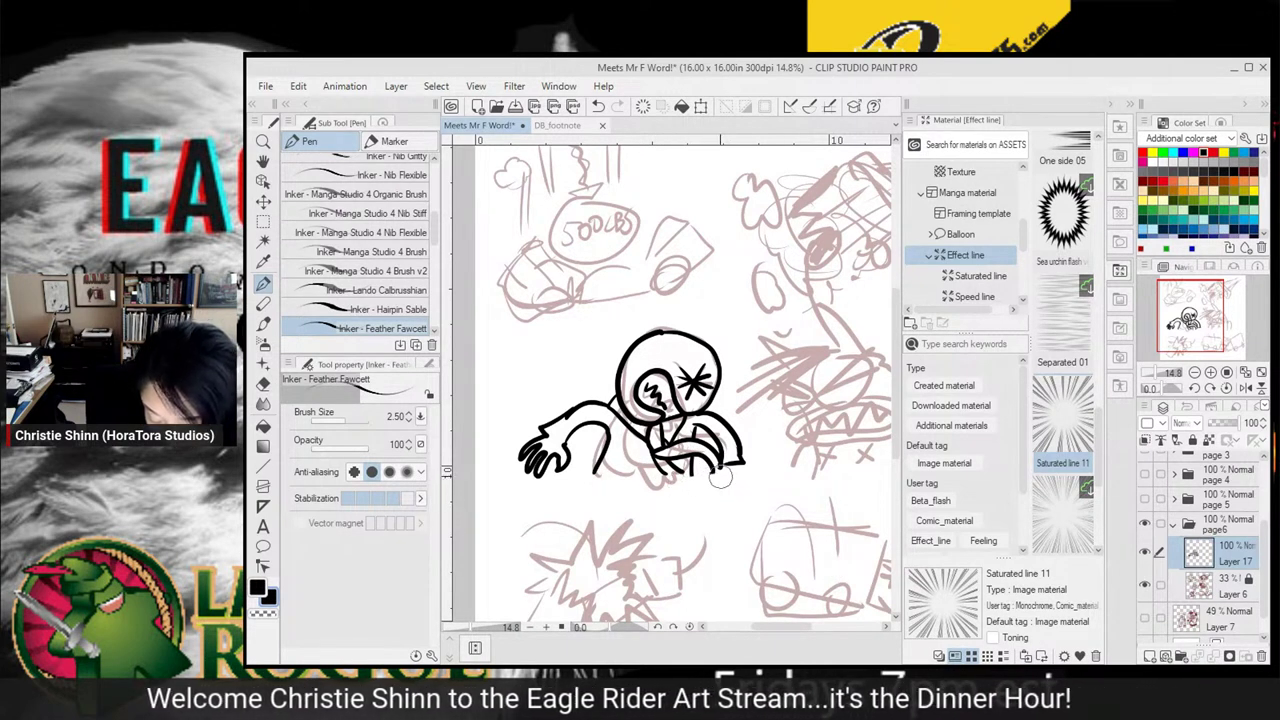
left_click_drag(728, 468, 740, 442)
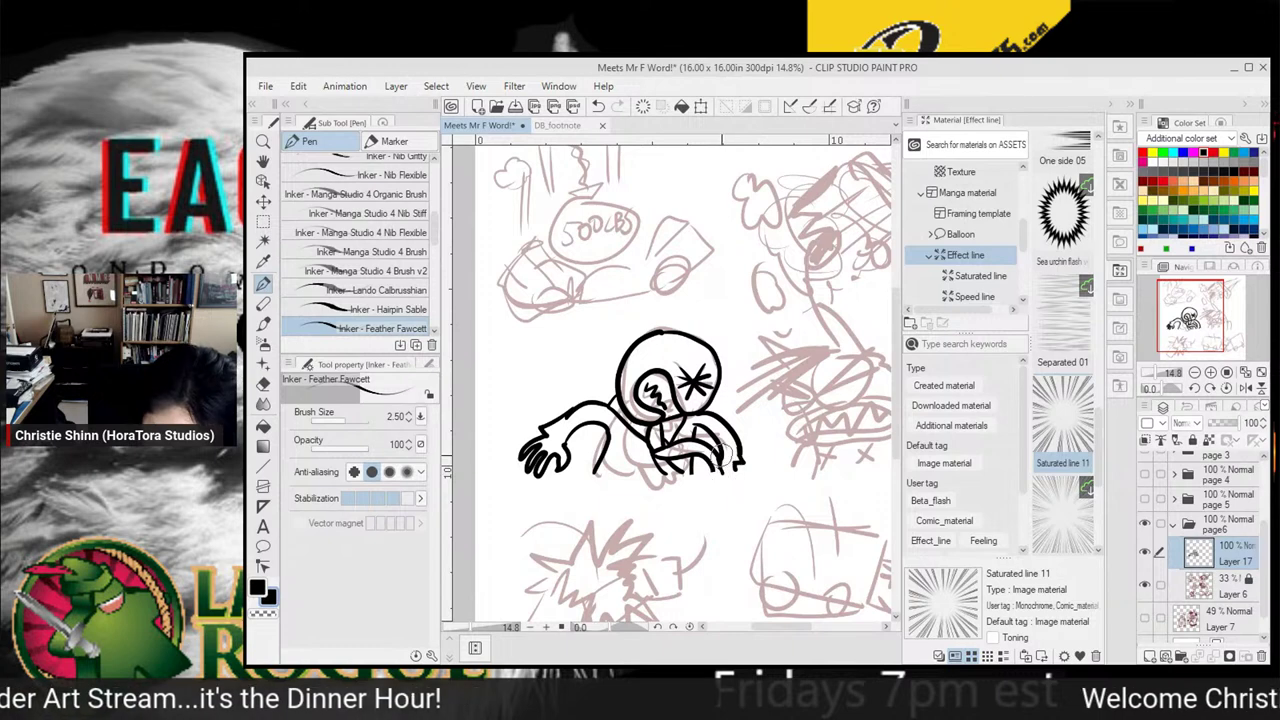
left_click_drag(711, 460, 720, 473)
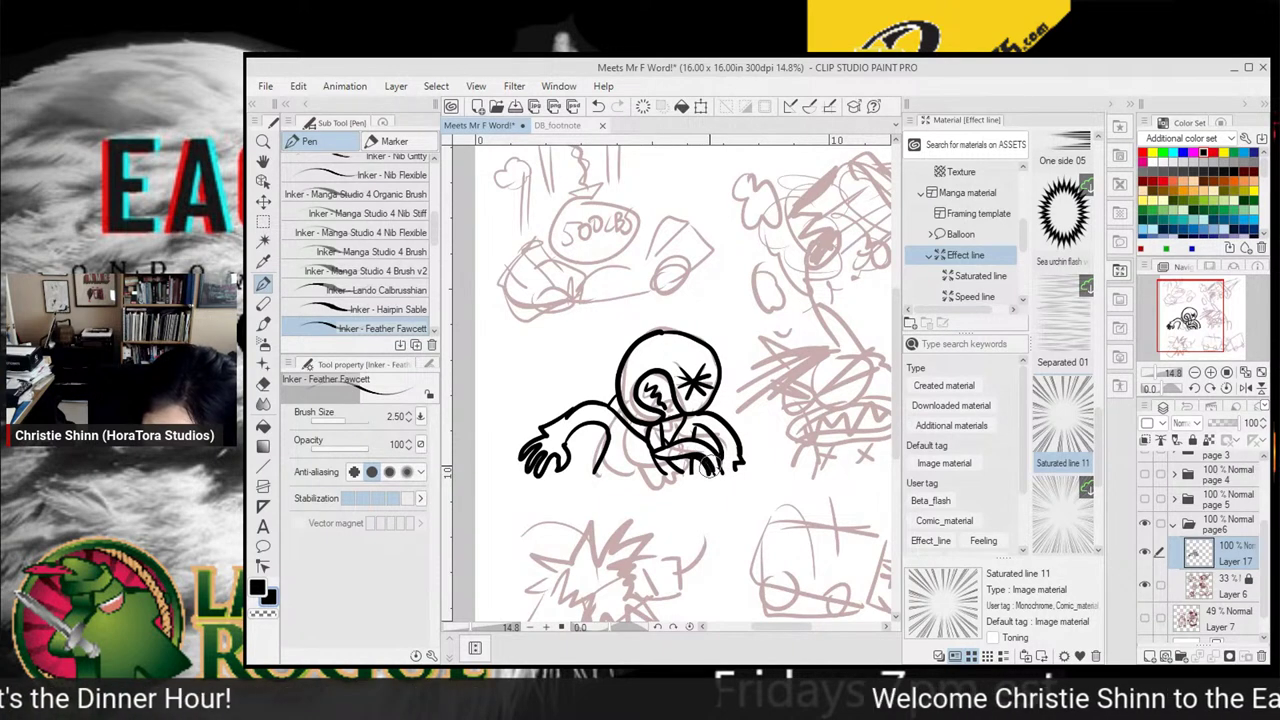
Ink the angry character's crossed-line eyes, toothy mouth, neck lines, X marks and shaded shoulder beside the round-headed figure
left_click_drag(845, 403, 736, 422)
mouse_move(735, 373)
left_mouse_down()
mouse_move(710, 397)
mouse_move(749, 371)
mouse_move(712, 408)
mouse_move(764, 384)
mouse_move(676, 398)
mouse_move(705, 412)
mouse_move(688, 402)
left_mouse_up()
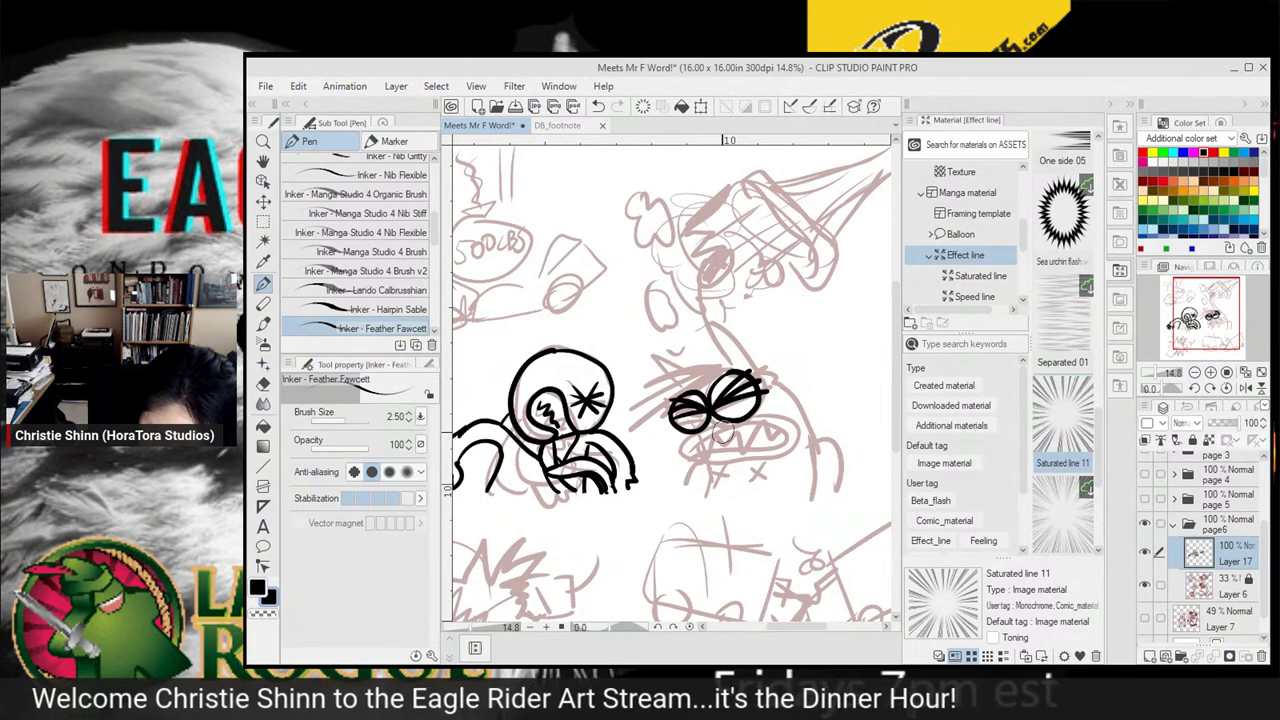
mouse_move(697, 447)
left_mouse_down()
mouse_move(744, 420)
mouse_move(786, 425)
mouse_move(768, 442)
mouse_move(701, 453)
mouse_move(792, 428)
left_mouse_up()
mouse_move(678, 410)
left_mouse_down()
mouse_move(684, 462)
mouse_move(742, 462)
mouse_move(796, 455)
mouse_move(785, 398)
mouse_move(703, 486)
mouse_move(683, 486)
mouse_move(704, 488)
left_mouse_up()
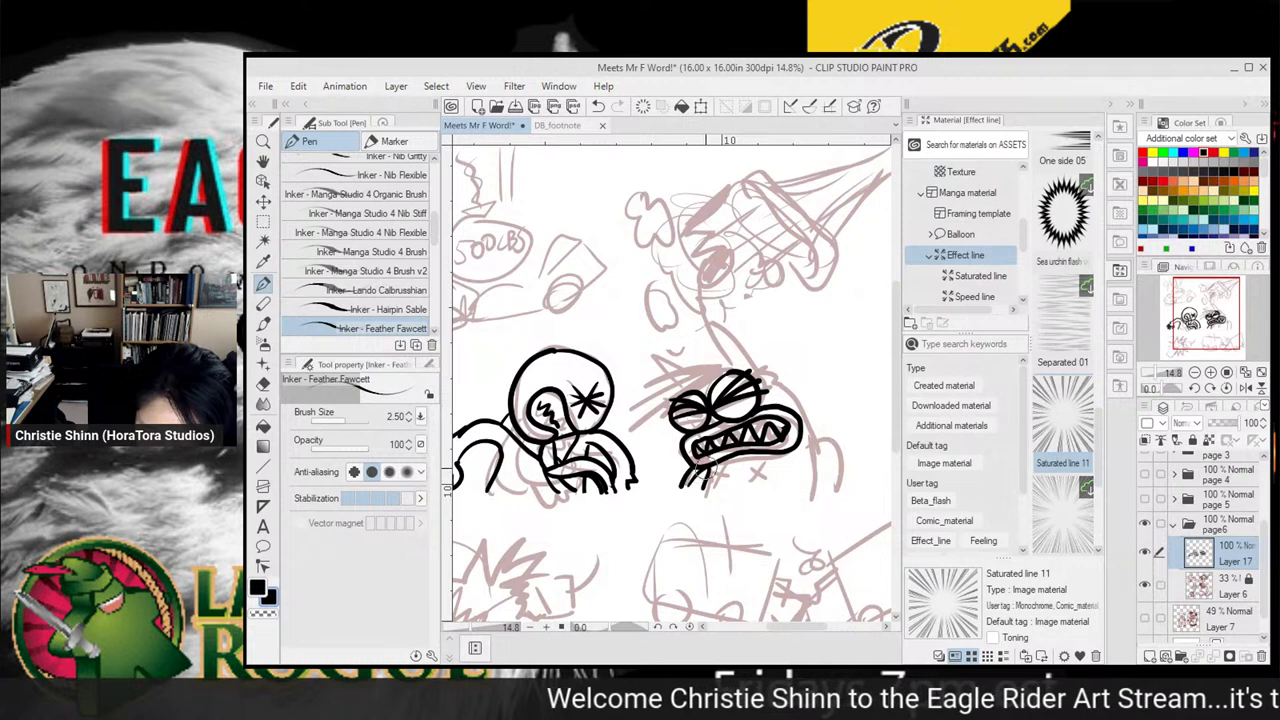
mouse_move(809, 443)
left_mouse_down()
mouse_move(827, 494)
mouse_move(840, 455)
mouse_move(833, 481)
mouse_move(827, 440)
mouse_move(843, 441)
mouse_move(803, 455)
mouse_move(813, 479)
mouse_move(809, 455)
mouse_move(712, 492)
left_mouse_up()
left_click_drag(706, 464, 730, 488)
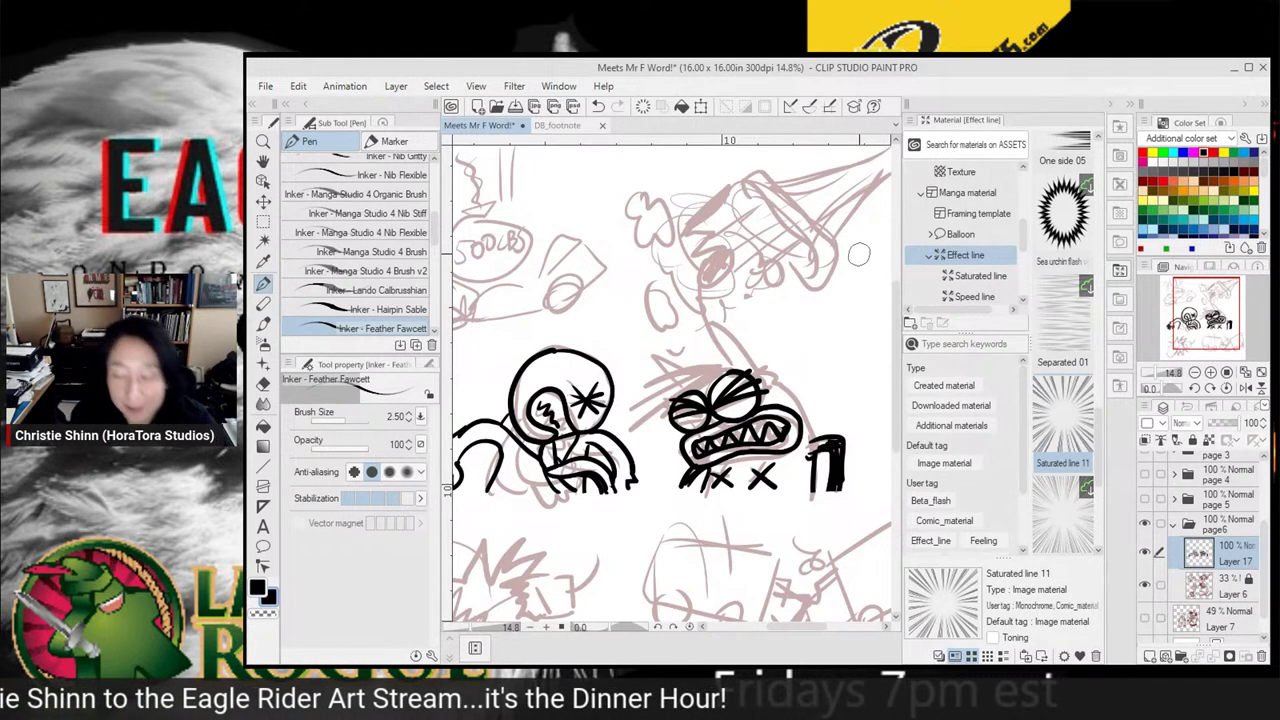
Ink the angry character's pointed horn, back outline and spiky hair strokes, undoing the last stray stroke
mouse_move(733, 323)
left_mouse_down()
mouse_move(774, 364)
mouse_move(820, 445)
left_mouse_up()
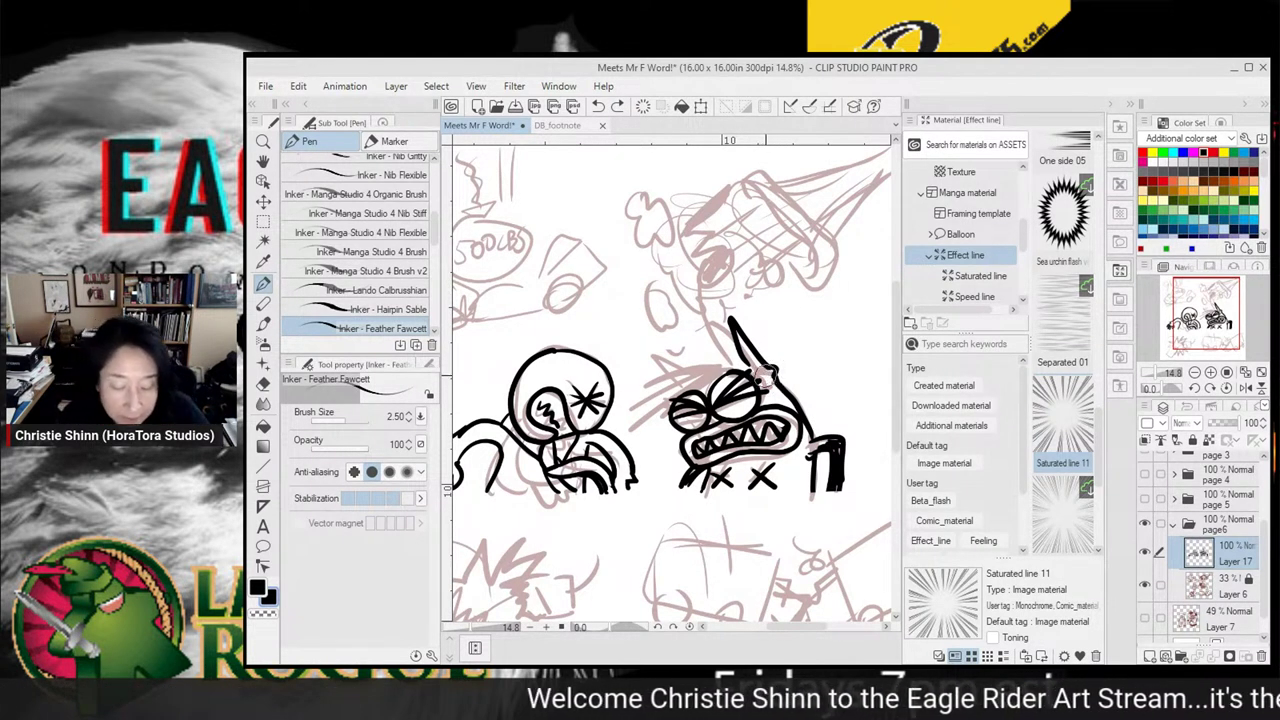
left_click_drag(764, 376, 775, 390)
left_click_drag(686, 352, 737, 360)
left_click_drag(667, 378, 733, 363)
mouse_move(639, 412)
left_mouse_down()
mouse_move(718, 366)
mouse_move(655, 422)
left_mouse_up()
left_click_drag(672, 364, 632, 406)
mouse_move(722, 350)
left_mouse_down()
mouse_move(634, 402)
mouse_move(650, 372)
mouse_move(690, 370)
mouse_move(660, 372)
left_mouse_up()
key("ctrl+z")
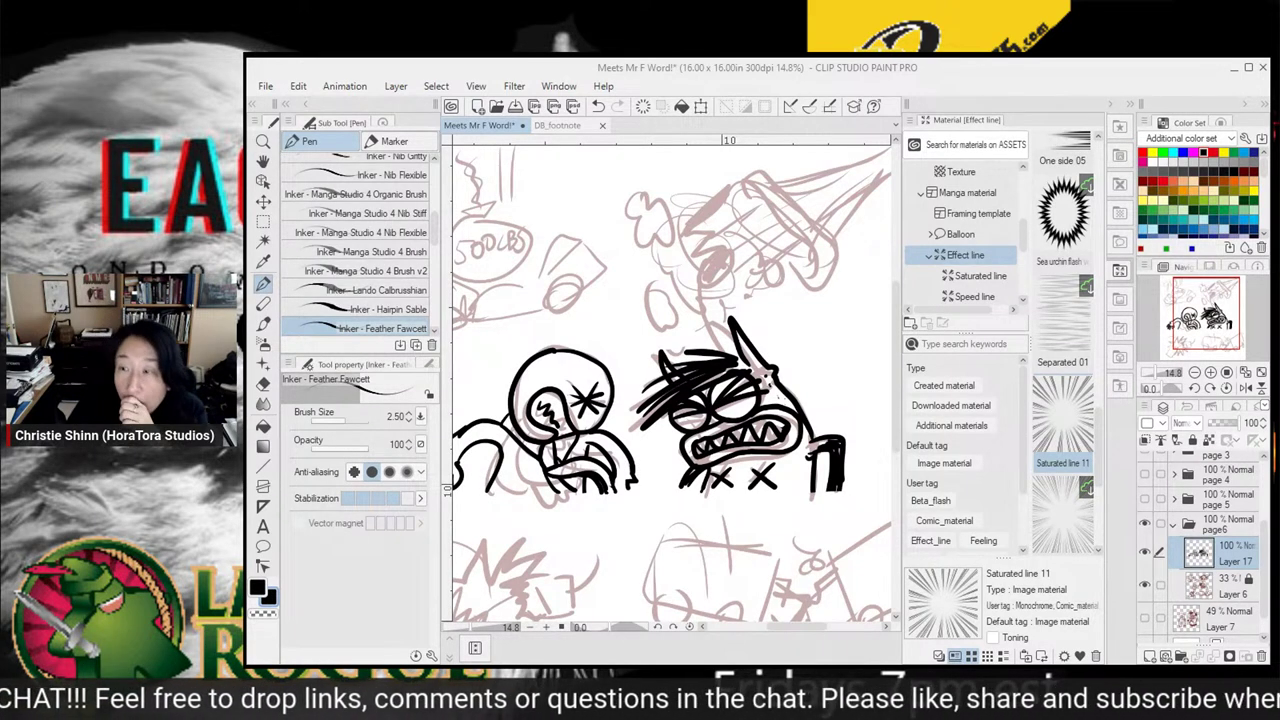
key("w")
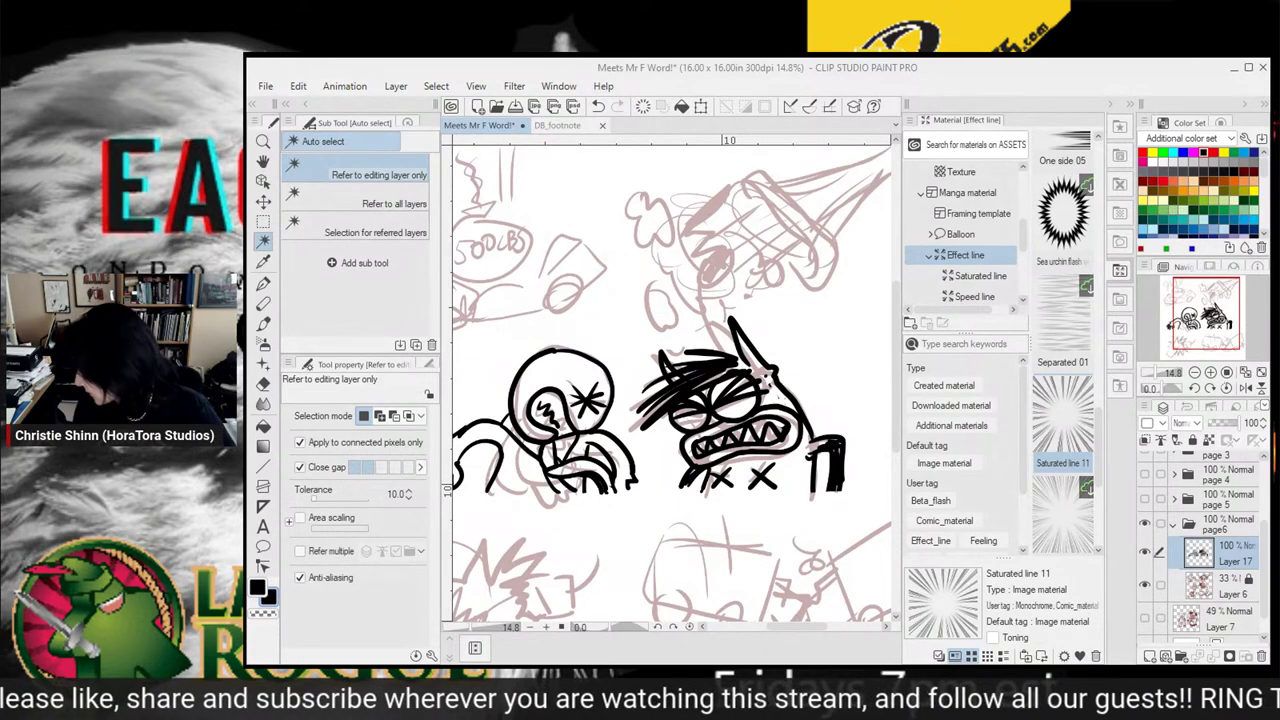
left_click(832, 317)
key("ctrl+z")
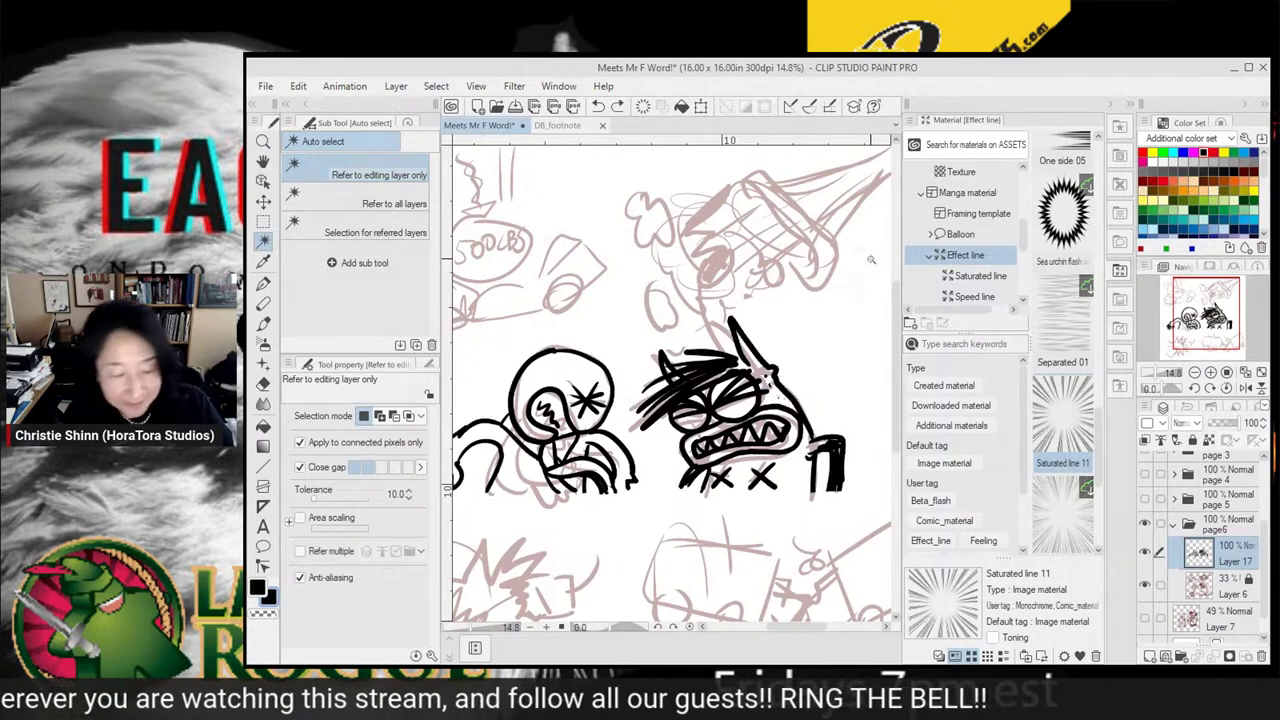
With the pen, ink the curved double-line rim and two long tapering edges of the upper-right drawing, redoing the first attempt
left_click(264, 280)
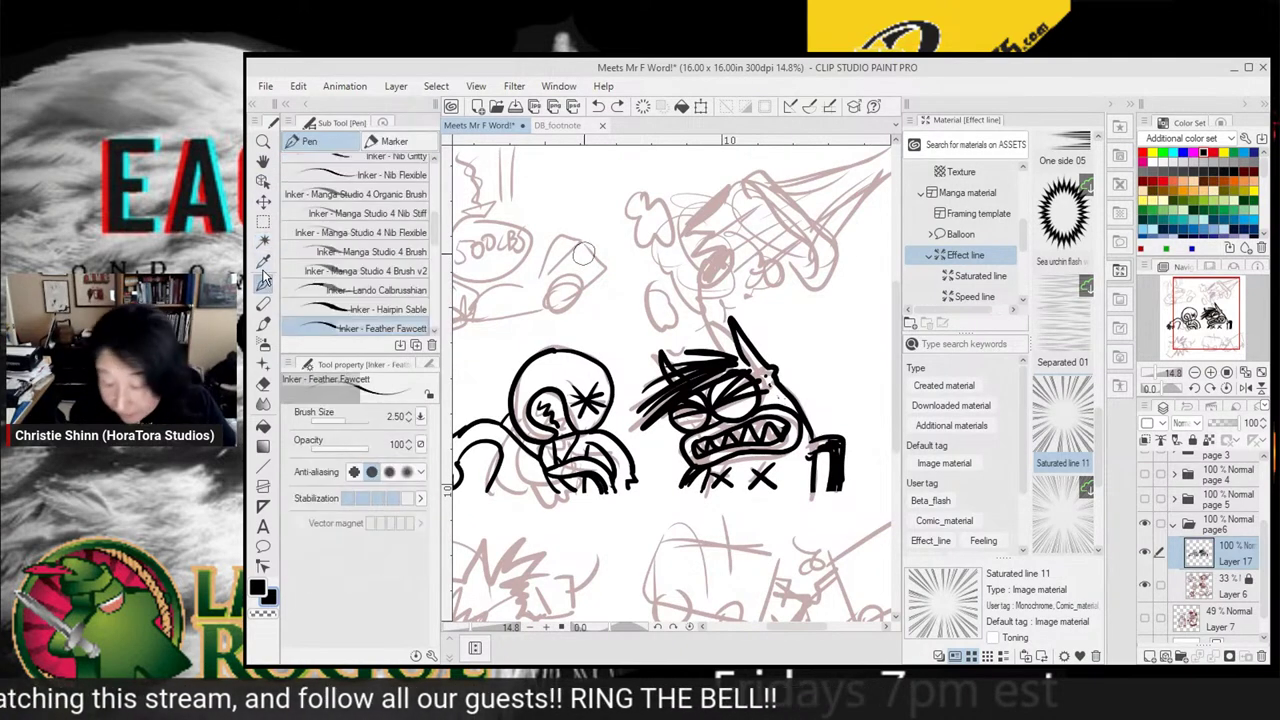
scroll(853, 284, "down", 2)
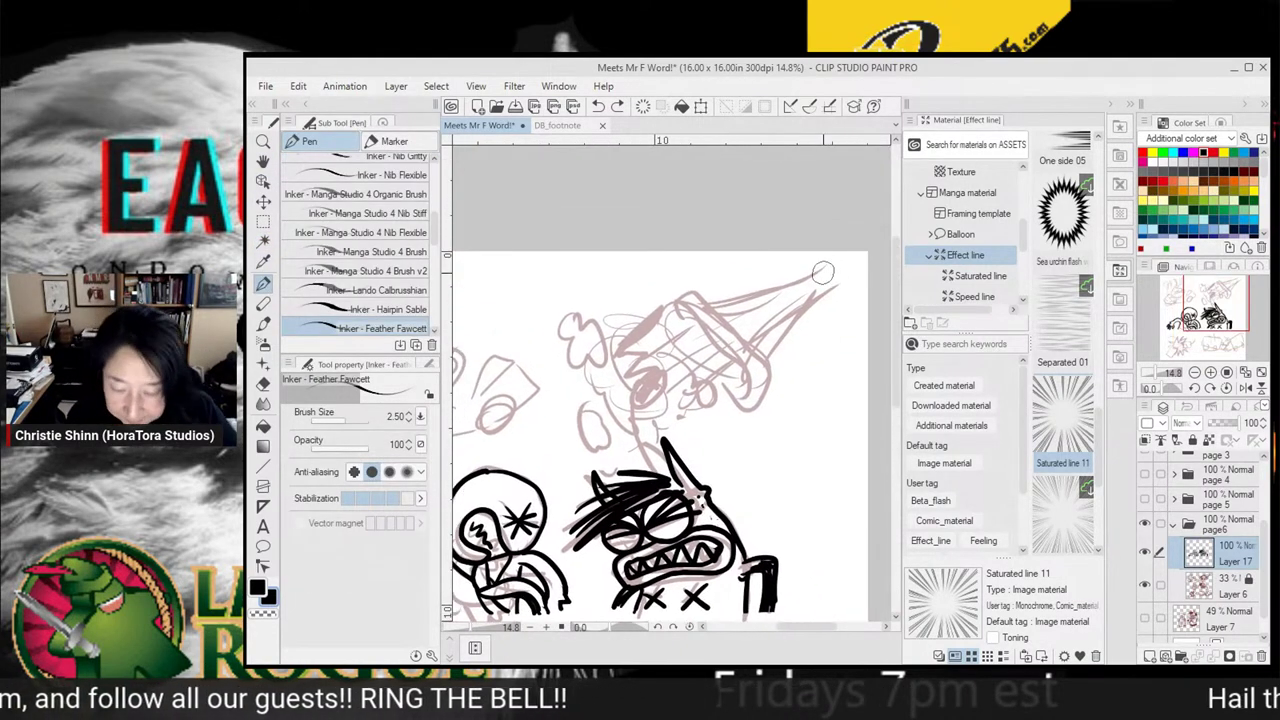
mouse_move(826, 268)
left_mouse_down()
mouse_move(718, 289)
mouse_move(696, 279)
mouse_move(692, 306)
mouse_move(744, 339)
mouse_move(775, 339)
mouse_move(770, 384)
mouse_move(714, 378)
left_mouse_up()
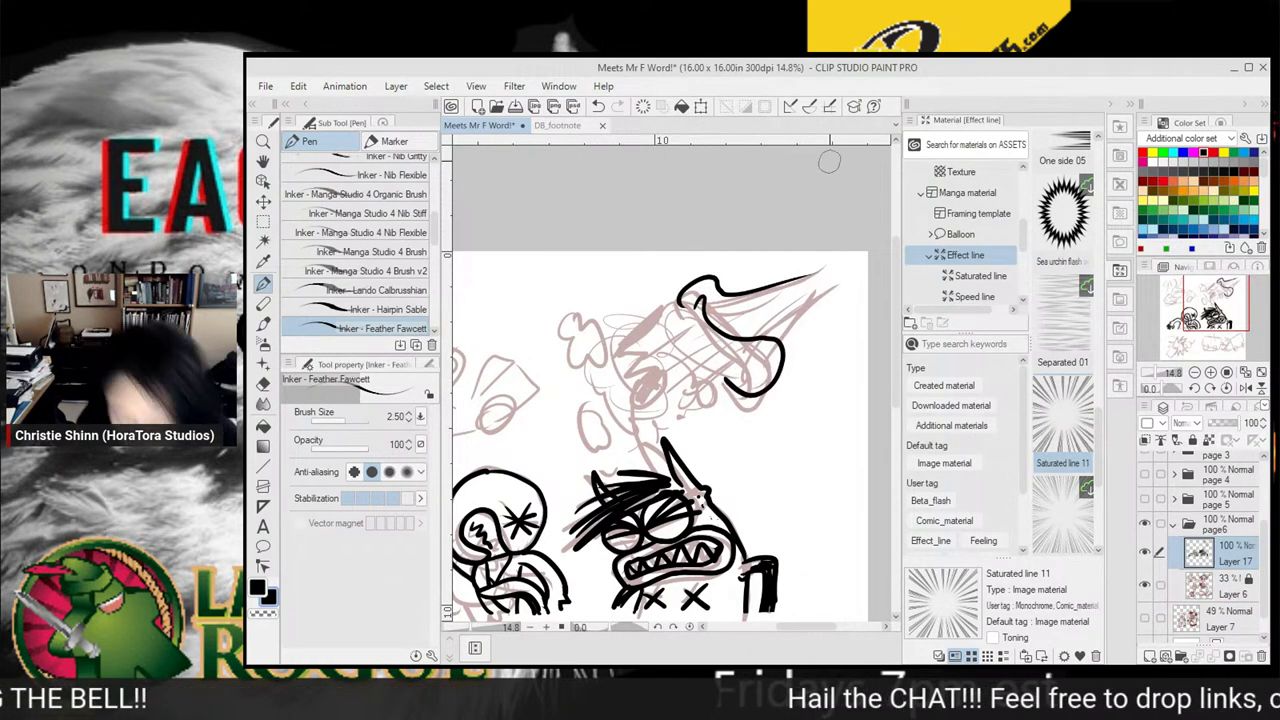
key("ctrl+z")
key("ctrl+z")
mouse_move(668, 305)
left_mouse_down()
mouse_move(718, 298)
mouse_move(782, 373)
mouse_move(729, 393)
mouse_move(763, 386)
mouse_move(706, 303)
mouse_move(688, 292)
mouse_move(682, 304)
mouse_move(822, 265)
left_mouse_up()
left_click_drag(767, 372, 842, 289)
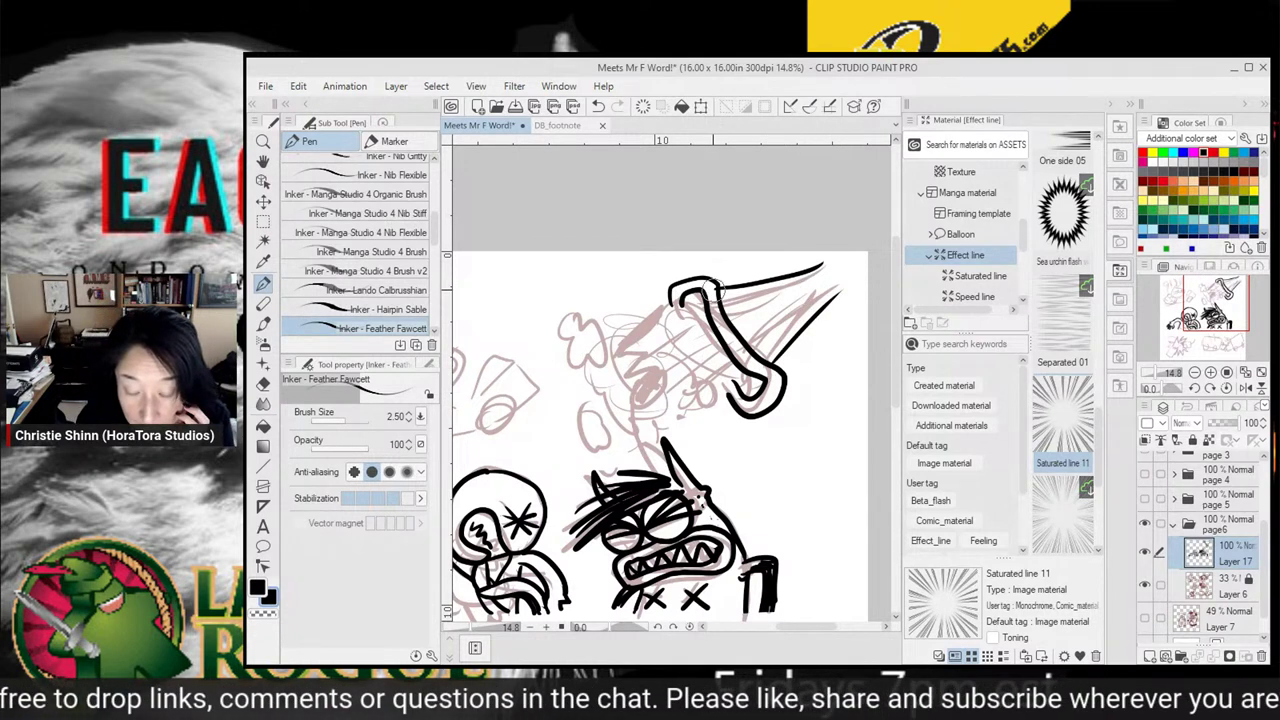
left_click_drag(712, 282, 719, 300)
Ink the upper-right drawing's jagged edge, filled dark oval, thick brow stroke and short hatching lines, redoing the first stroke
mouse_move(645, 330)
left_mouse_down()
mouse_move(612, 356)
mouse_move(655, 358)
mouse_move(630, 378)
mouse_move(662, 375)
left_mouse_up()
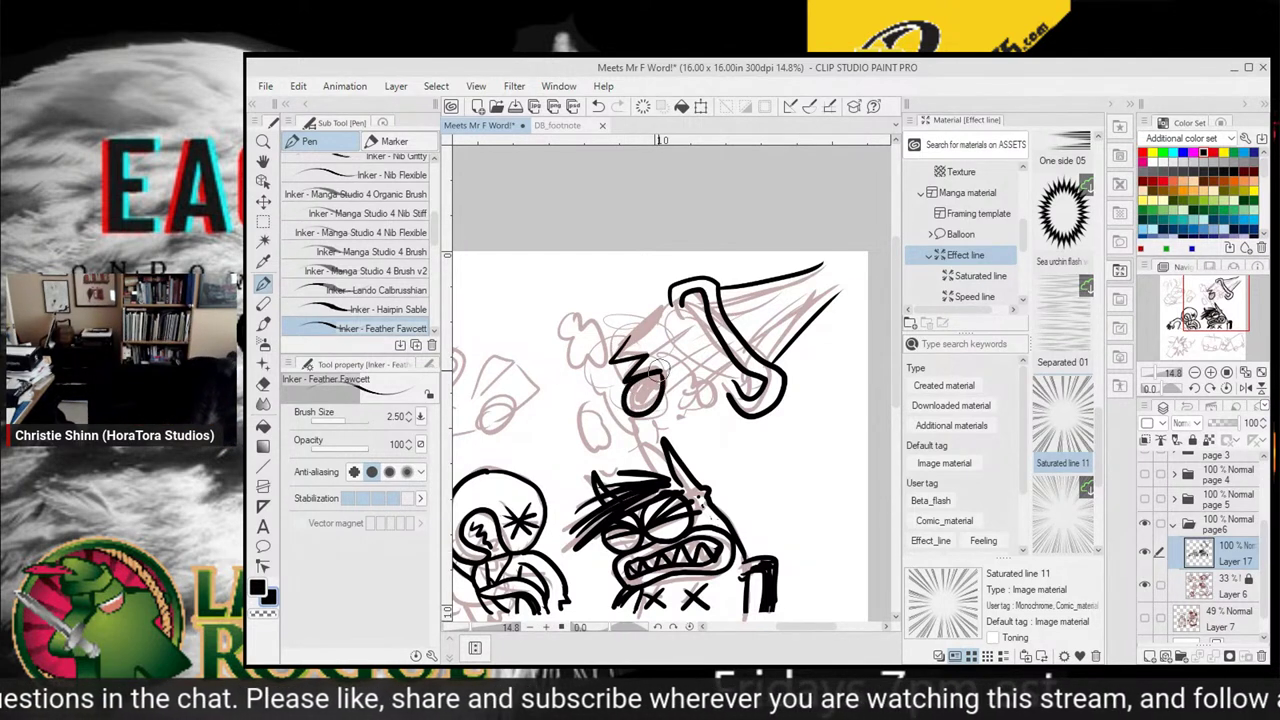
key("ctrl+z")
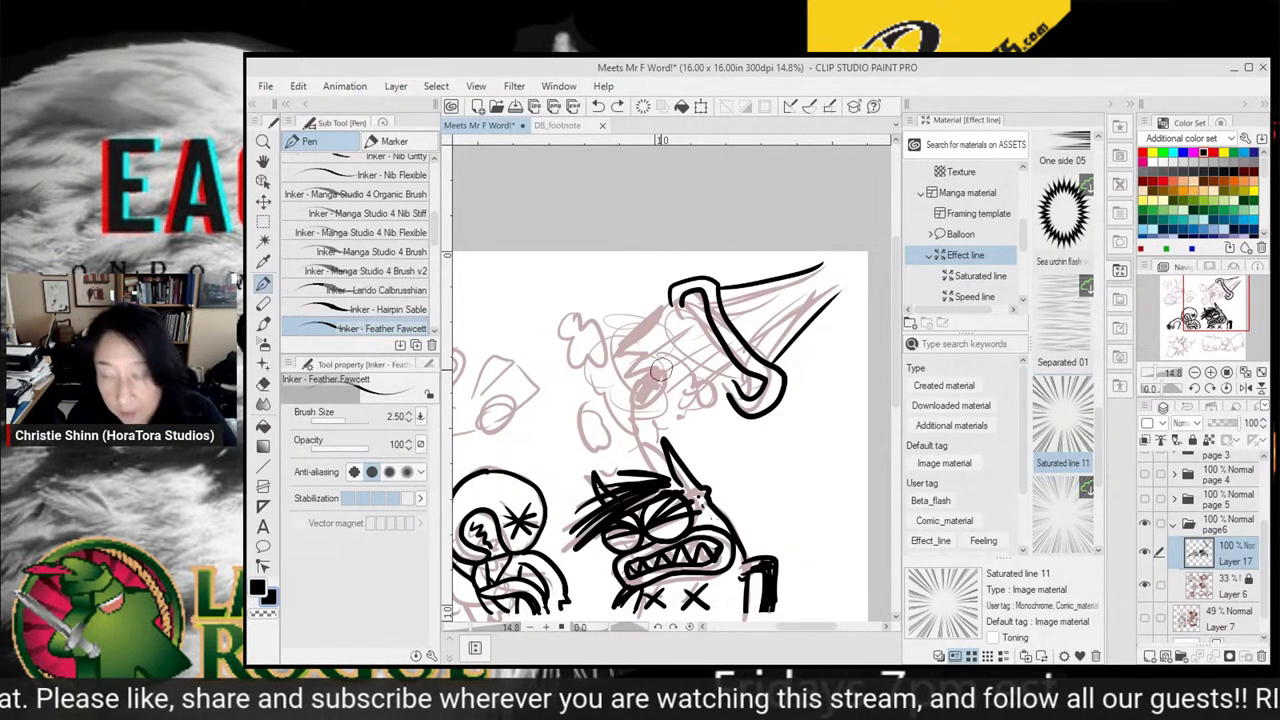
mouse_move(634, 324)
left_mouse_down()
mouse_move(612, 368)
mouse_move(652, 380)
mouse_move(648, 402)
mouse_move(626, 406)
mouse_move(648, 392)
mouse_move(640, 404)
left_mouse_up()
mouse_move(627, 328)
left_mouse_down()
mouse_move(672, 302)
mouse_move(627, 333)
mouse_move(667, 305)
mouse_move(682, 363)
mouse_move(717, 361)
mouse_move(684, 398)
left_mouse_up()
left_click_drag(730, 362, 706, 420)
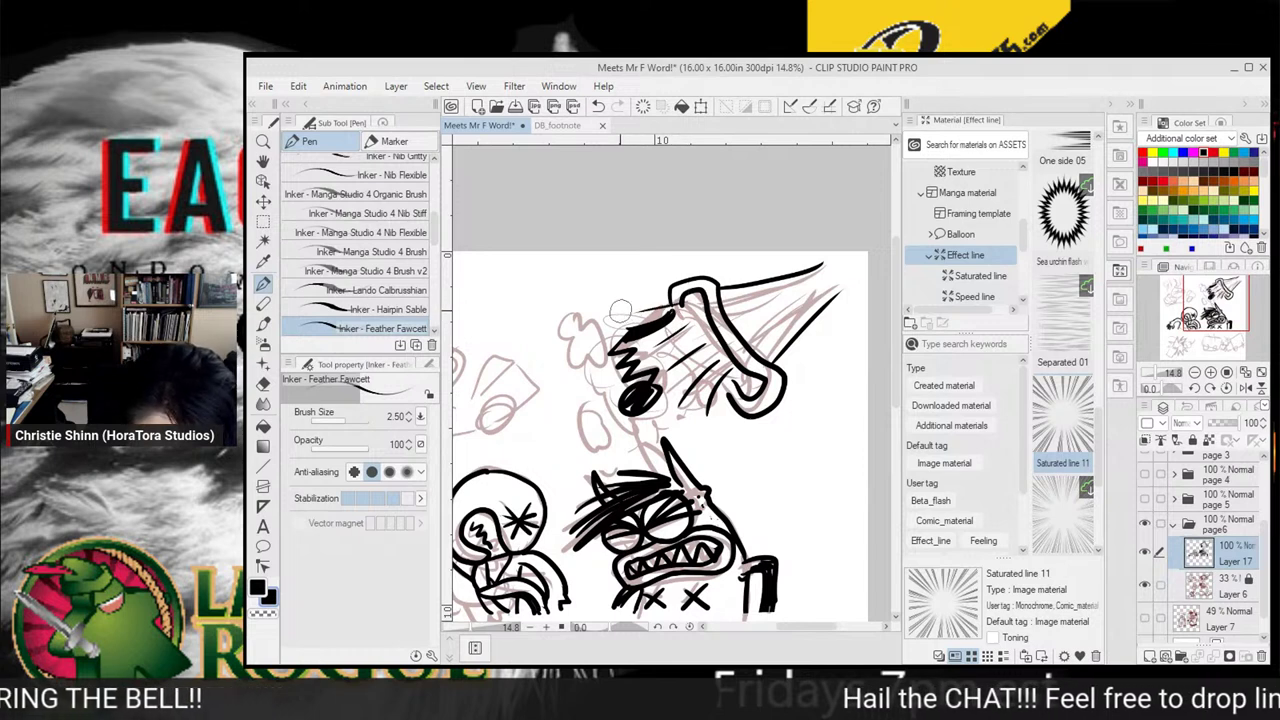
Ink four small smoke puffs around the upper-right drawing
mouse_move(560, 316)
left_mouse_down()
mouse_move(603, 327)
mouse_move(596, 351)
mouse_move(558, 355)
mouse_move(545, 312)
left_mouse_up()
left_click_drag(620, 278, 620, 292)
mouse_move(565, 408)
left_mouse_down()
mouse_move(578, 449)
mouse_move(552, 410)
left_mouse_up()
mouse_move(700, 428)
left_mouse_down()
mouse_move(716, 425)
mouse_move(706, 456)
mouse_move(700, 428)
left_mouse_up()
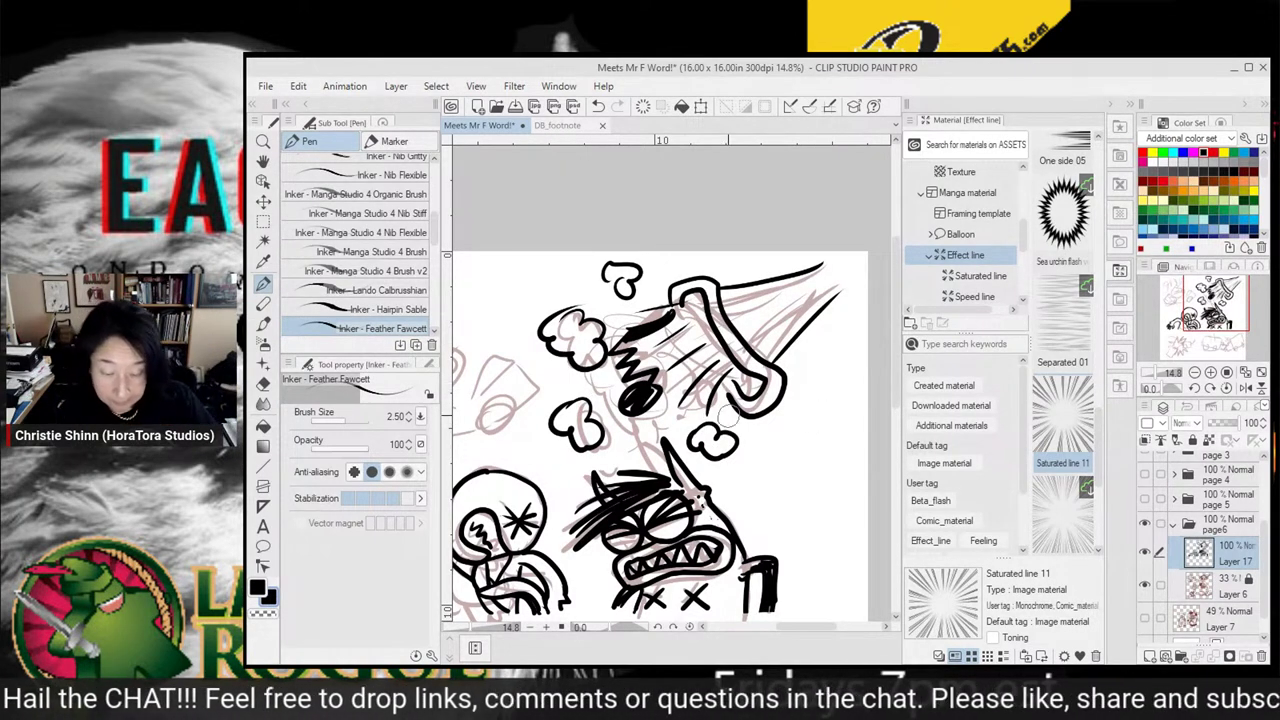
Ink the round bomb above the car sketch with its cap and wavy striped fuse, and letter it "500LB"
left_click_drag(481, 449, 716, 458)
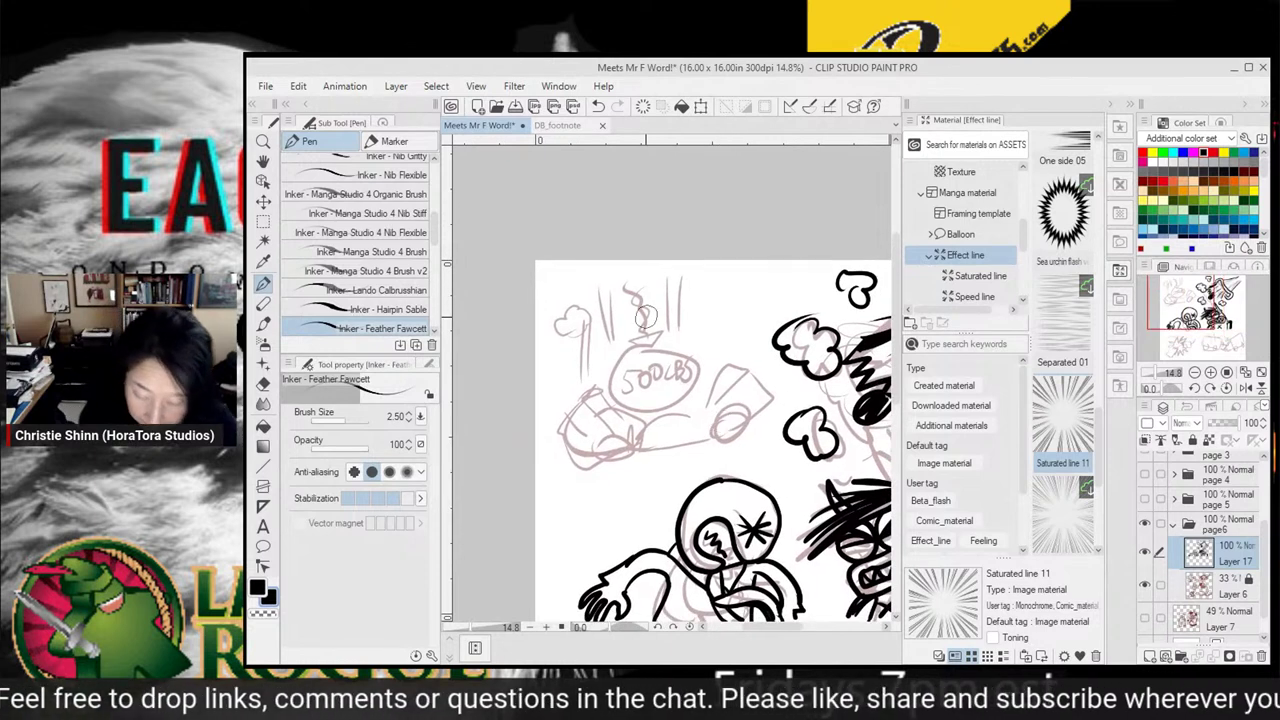
left_click_drag(614, 372, 688, 415)
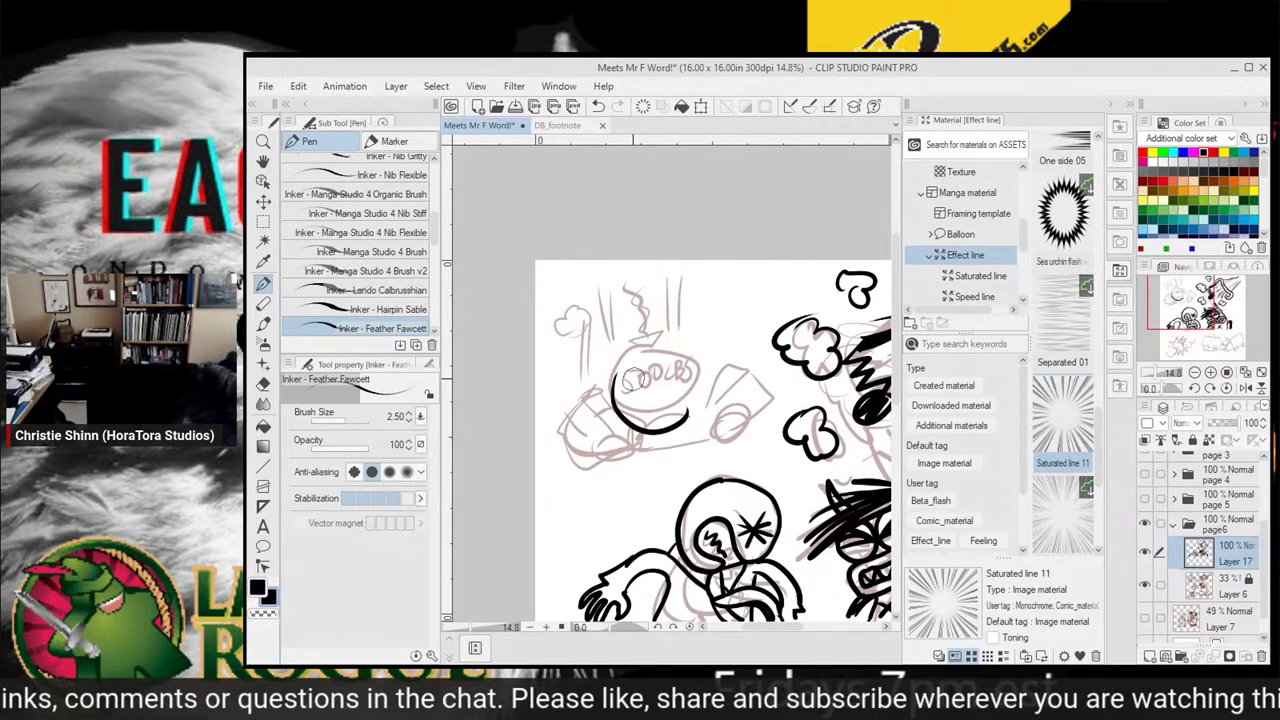
mouse_move(612, 396)
left_mouse_down()
mouse_move(696, 368)
mouse_move(682, 426)
left_mouse_up()
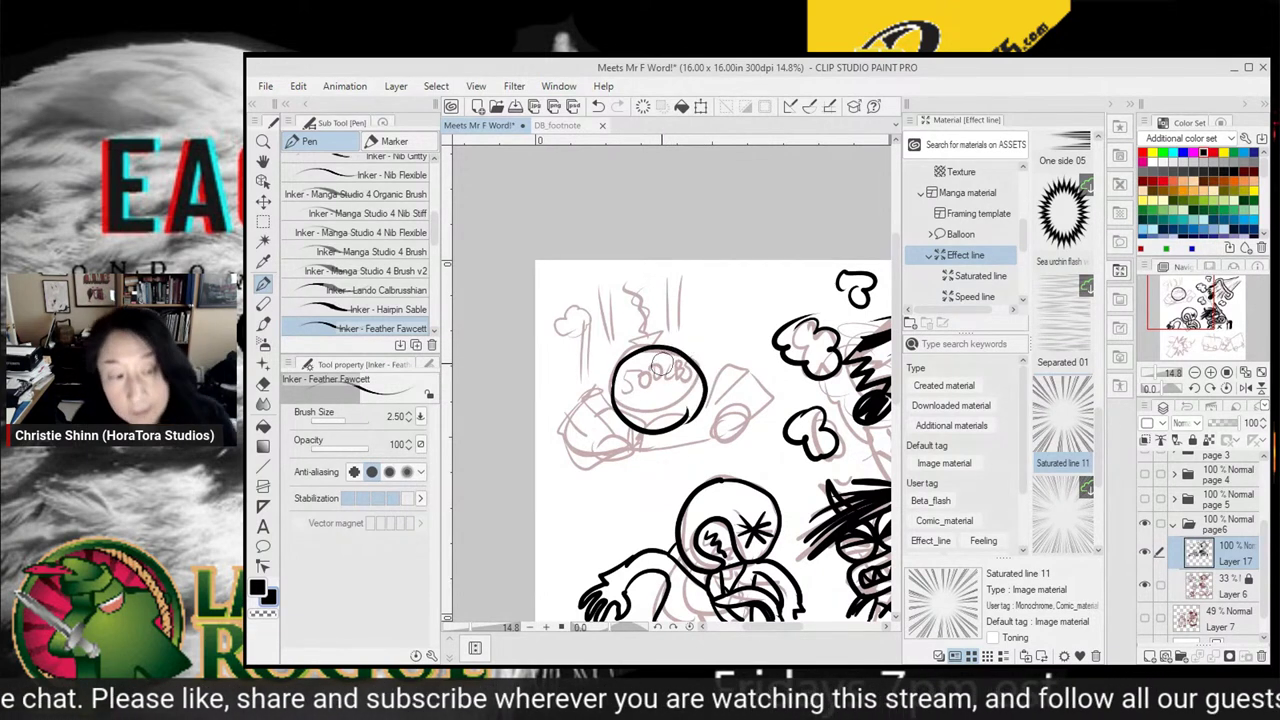
key("ctrl+z")
mouse_move(612, 372)
left_mouse_down()
mouse_move(664, 345)
mouse_move(692, 376)
mouse_move(691, 413)
mouse_move(660, 433)
mouse_move(623, 388)
mouse_move(629, 400)
mouse_move(624, 388)
mouse_move(682, 388)
left_mouse_up()
left_click_drag(680, 374, 684, 386)
mouse_move(632, 349)
left_mouse_down()
mouse_move(651, 343)
mouse_move(622, 298)
mouse_move(635, 270)
mouse_move(658, 302)
mouse_move(642, 338)
left_mouse_up()
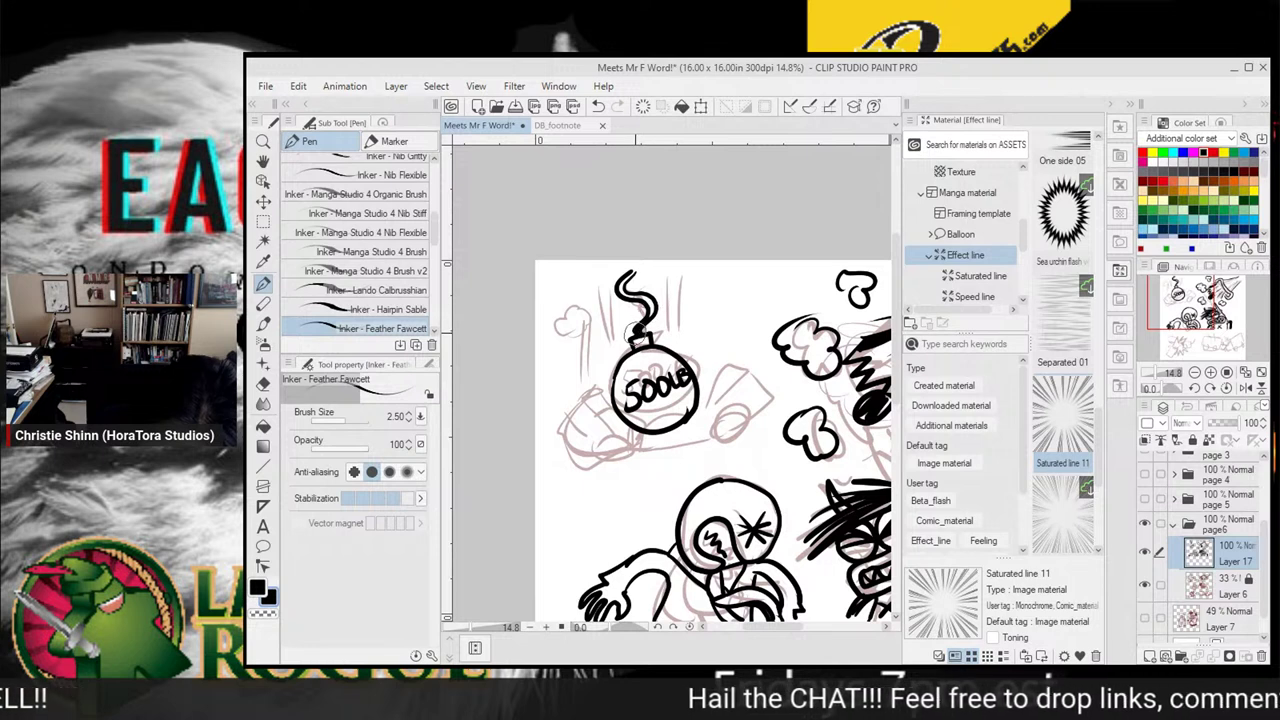
left_click_drag(648, 307, 652, 306)
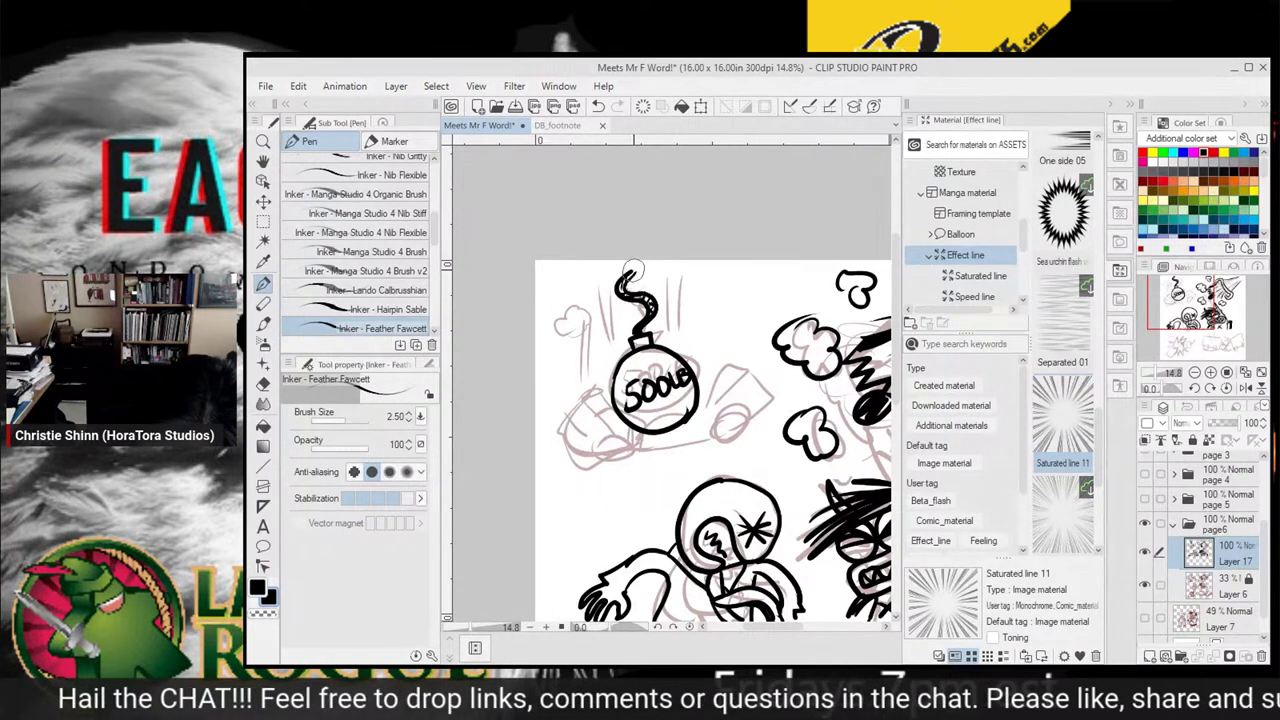
Ink vertical falling lines, impact strokes and two small smoke puffs around the bomb
mouse_move(641, 269)
left_mouse_down()
mouse_move(629, 279)
mouse_move(684, 325)
mouse_move(671, 328)
left_mouse_up()
mouse_move(605, 289)
left_mouse_down()
mouse_move(613, 320)
mouse_move(587, 370)
mouse_move(601, 384)
mouse_move(577, 385)
mouse_move(560, 350)
mouse_move(570, 316)
mouse_move(540, 350)
left_mouse_up()
mouse_move(716, 344)
left_mouse_down()
mouse_move(700, 376)
mouse_move(708, 328)
mouse_move(738, 330)
mouse_move(710, 342)
left_mouse_up()
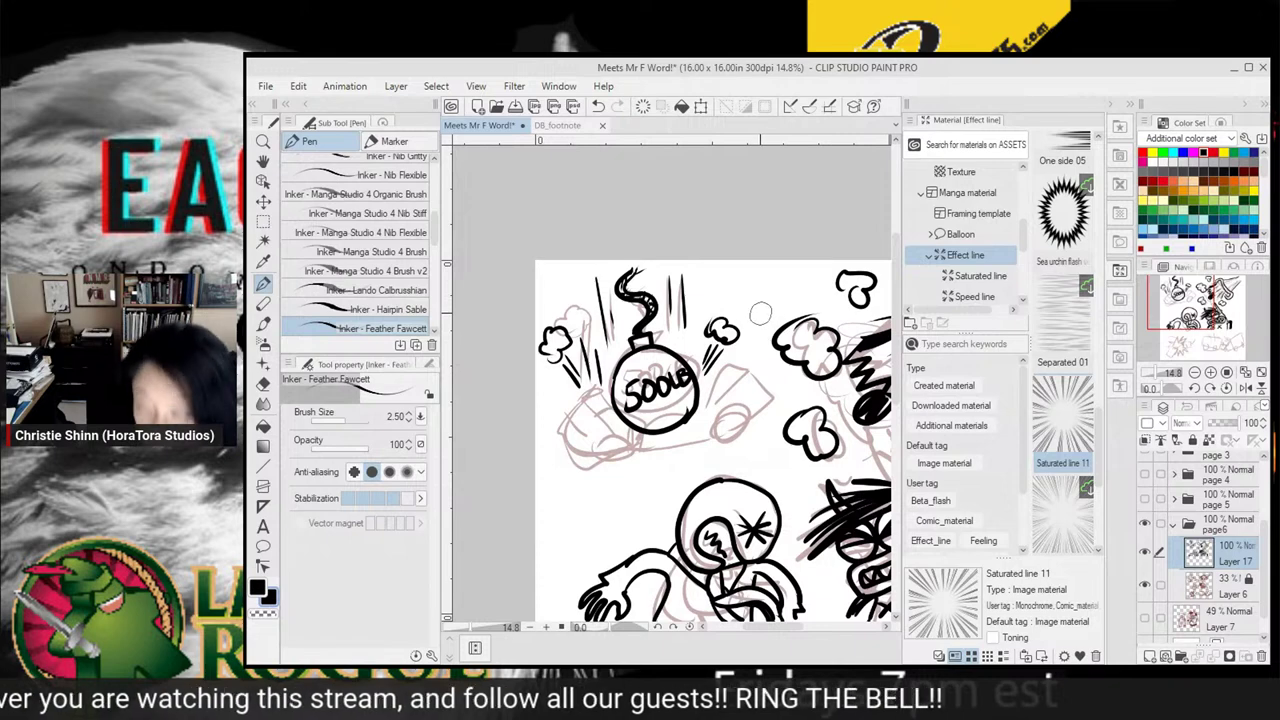
Ink the crushed car beneath the bomb with its wheels, broken windshield and flying debris, undoing the stray strokes
mouse_move(715, 397)
left_mouse_down()
mouse_move(683, 372)
mouse_move(712, 334)
mouse_move(668, 390)
mouse_move(722, 352)
mouse_move(710, 400)
mouse_move(682, 412)
mouse_move(706, 366)
mouse_move(633, 423)
mouse_move(596, 428)
mouse_move(556, 414)
mouse_move(576, 402)
mouse_move(532, 392)
mouse_move(551, 406)
mouse_move(582, 380)
mouse_move(524, 393)
left_mouse_up()
key("ctrl+z")
key("ctrl+z")
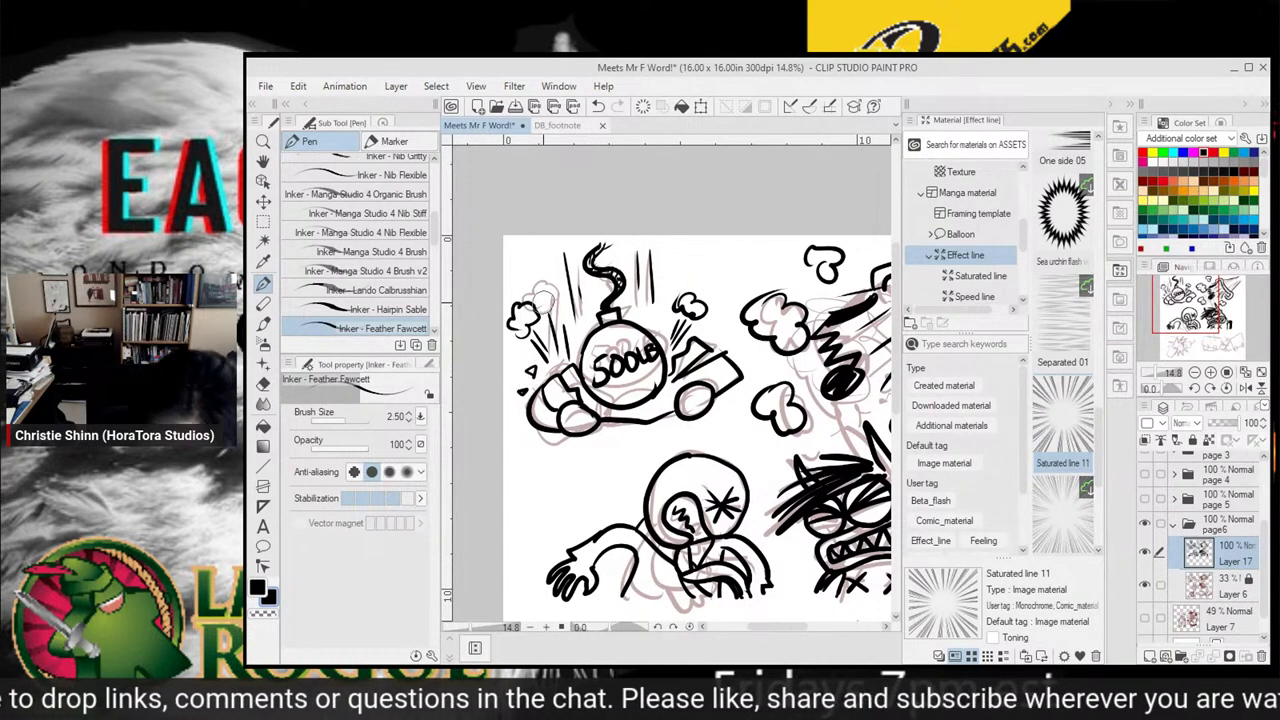
left_click_drag(720, 326, 726, 315)
Ink the body outline of the left truck in the lower-right crash sketch, undoing the first attempt at its wheel
left_click_drag(740, 405, 619, 237)
mouse_move(768, 554)
left_mouse_down()
mouse_move(614, 449)
mouse_move(695, 408)
mouse_move(741, 428)
left_mouse_up()
left_click_drag(841, 417, 711, 455)
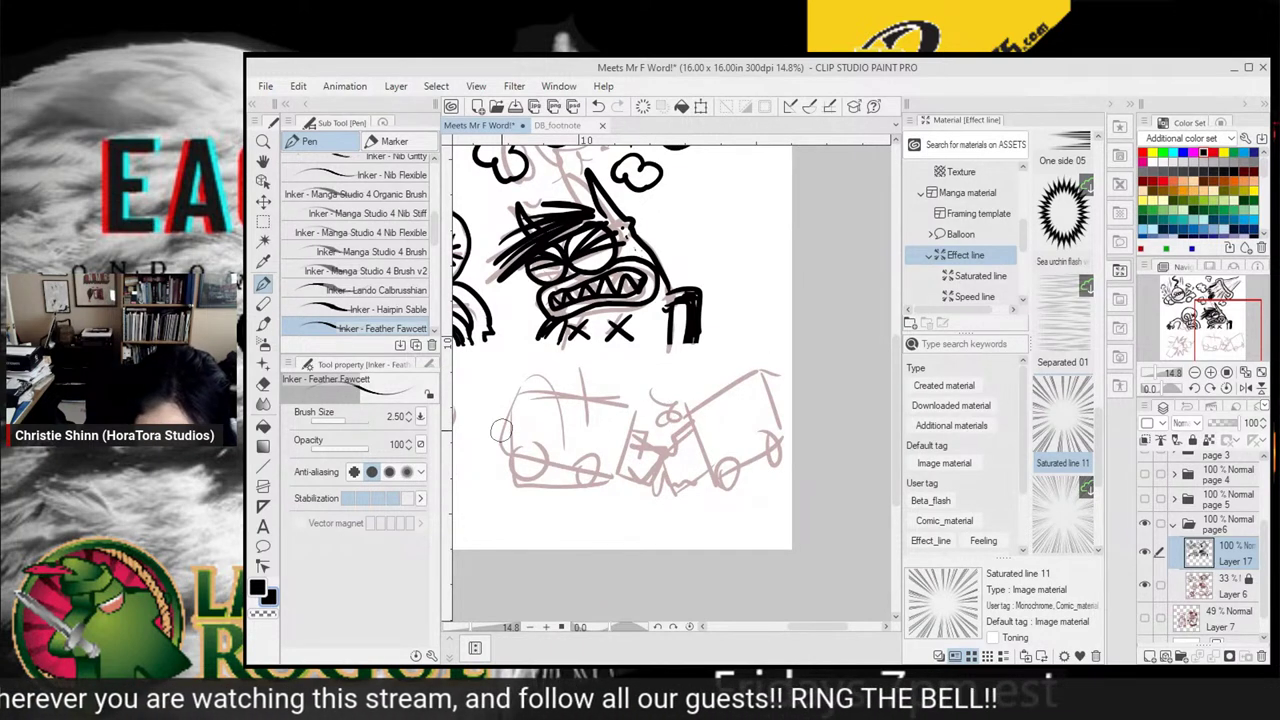
mouse_move(504, 386)
left_mouse_down()
mouse_move(490, 436)
mouse_move(584, 391)
mouse_move(619, 398)
mouse_move(628, 416)
mouse_move(617, 445)
left_mouse_up()
mouse_move(510, 437)
left_mouse_down()
mouse_move(520, 475)
mouse_move(544, 440)
mouse_move(512, 440)
left_mouse_up()
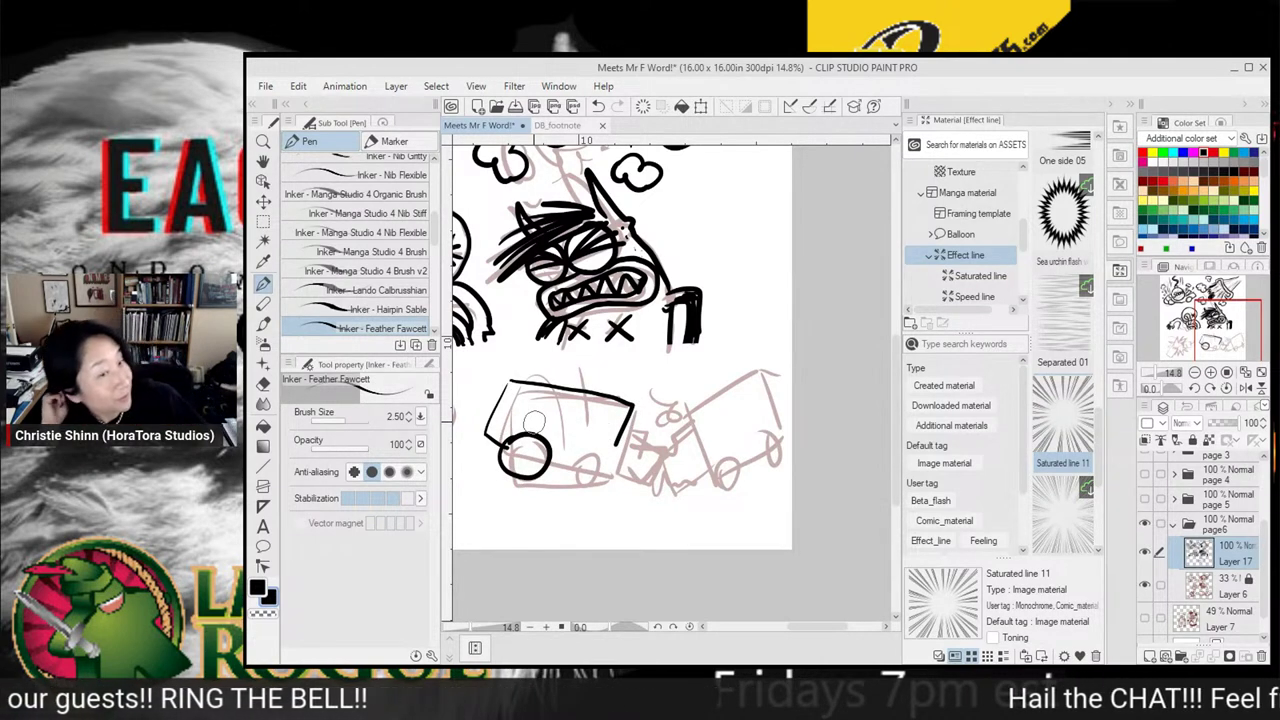
key("ctrl+z")
key("ctrl+z")
key("ctrl+z")
key("ctrl+z")
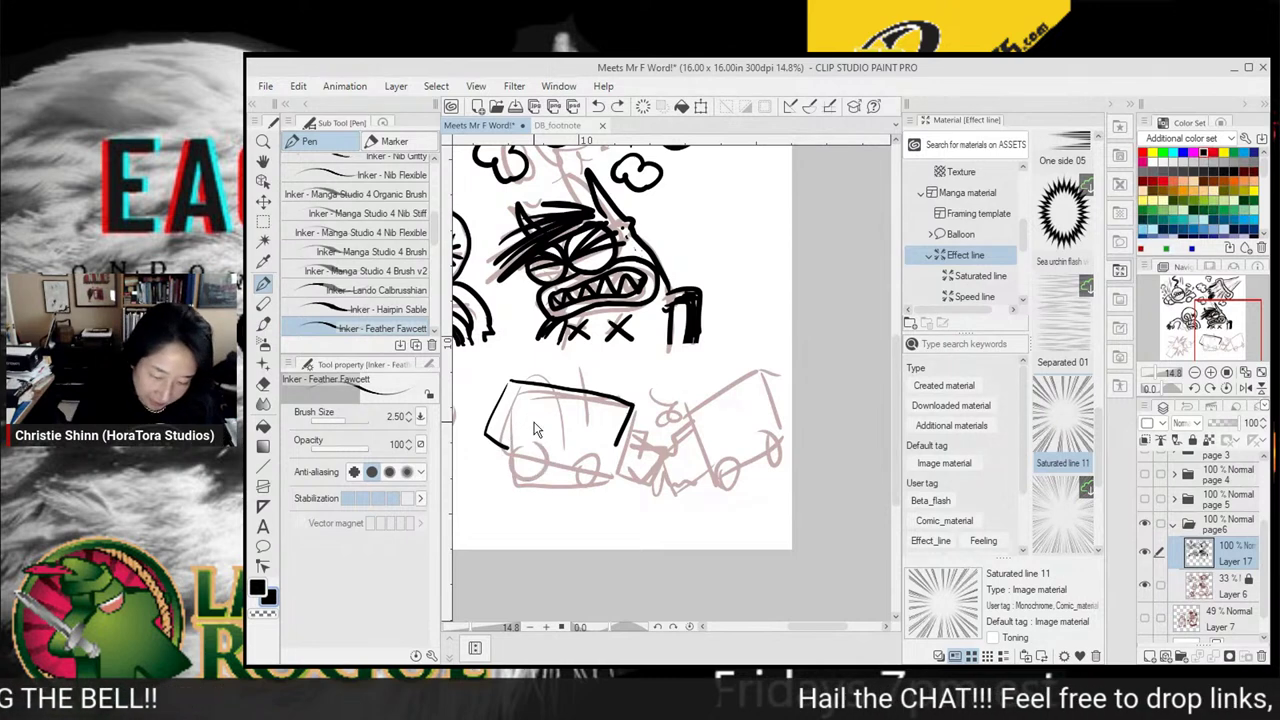
Ink the left truck's wheels, both crumpled cabs with a jagged impact between them, and the right truck with its wheels
mouse_move(505, 384)
left_mouse_down()
mouse_move(478, 428)
mouse_move(512, 458)
mouse_move(506, 480)
mouse_move(600, 405)
mouse_move(618, 482)
mouse_move(570, 478)
mouse_move(578, 455)
mouse_move(577, 477)
left_mouse_up()
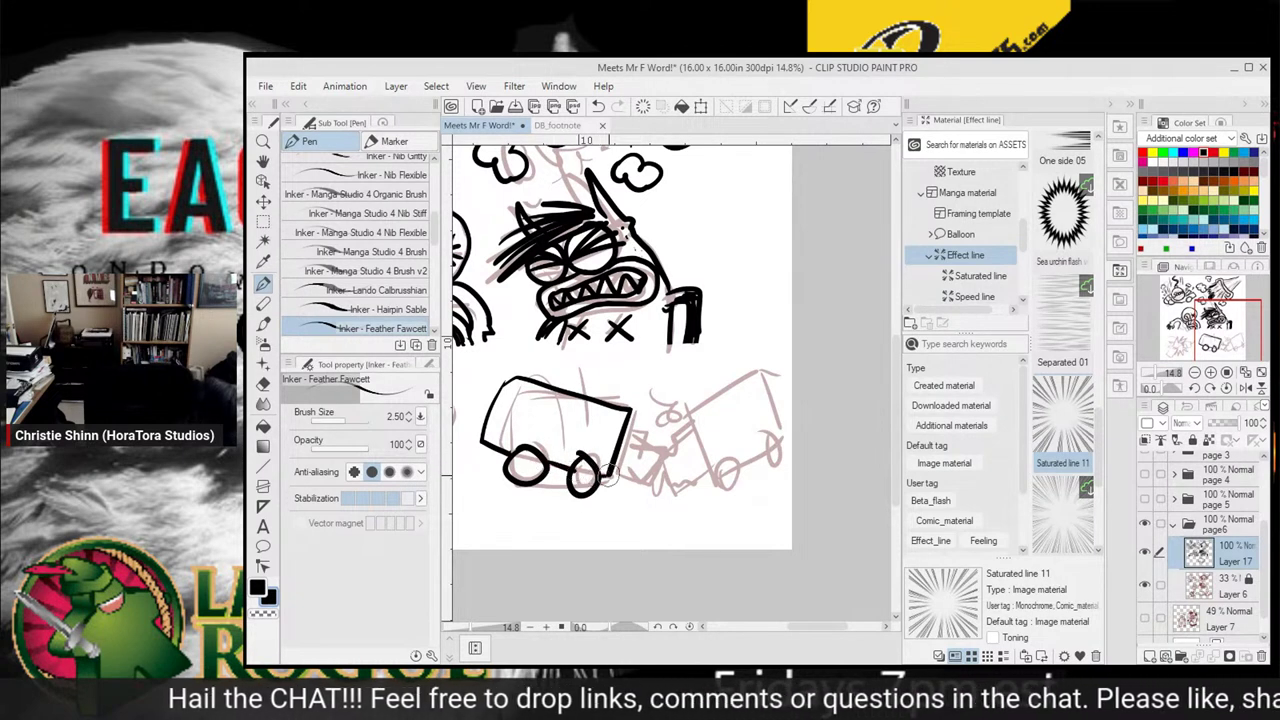
mouse_move(621, 440)
left_mouse_down()
mouse_move(642, 438)
mouse_move(636, 460)
mouse_move(662, 465)
mouse_move(700, 418)
mouse_move(714, 468)
mouse_move(682, 492)
mouse_move(654, 470)
mouse_move(640, 505)
mouse_move(632, 468)
left_mouse_up()
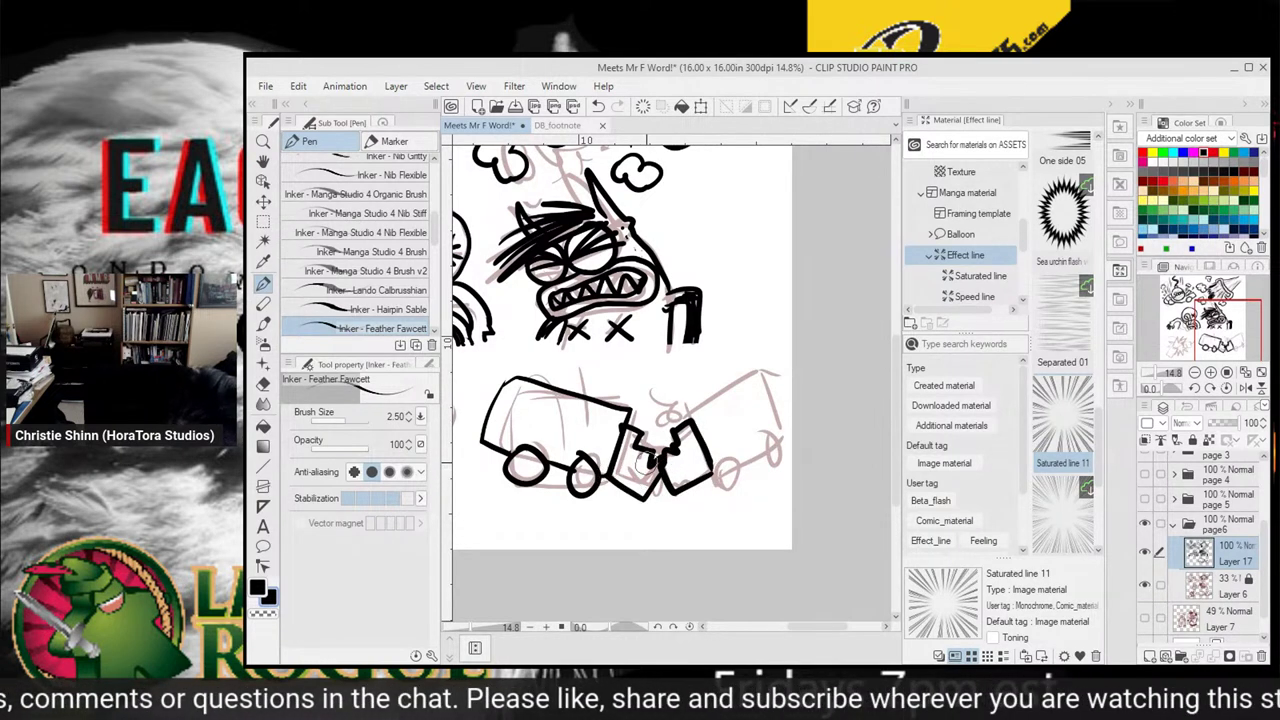
mouse_move(651, 392)
left_mouse_down()
mouse_move(662, 376)
mouse_move(630, 415)
mouse_move(650, 445)
mouse_move(688, 376)
mouse_move(765, 368)
mouse_move(771, 449)
mouse_move(745, 470)
mouse_move(775, 430)
mouse_move(752, 460)
left_mouse_up()
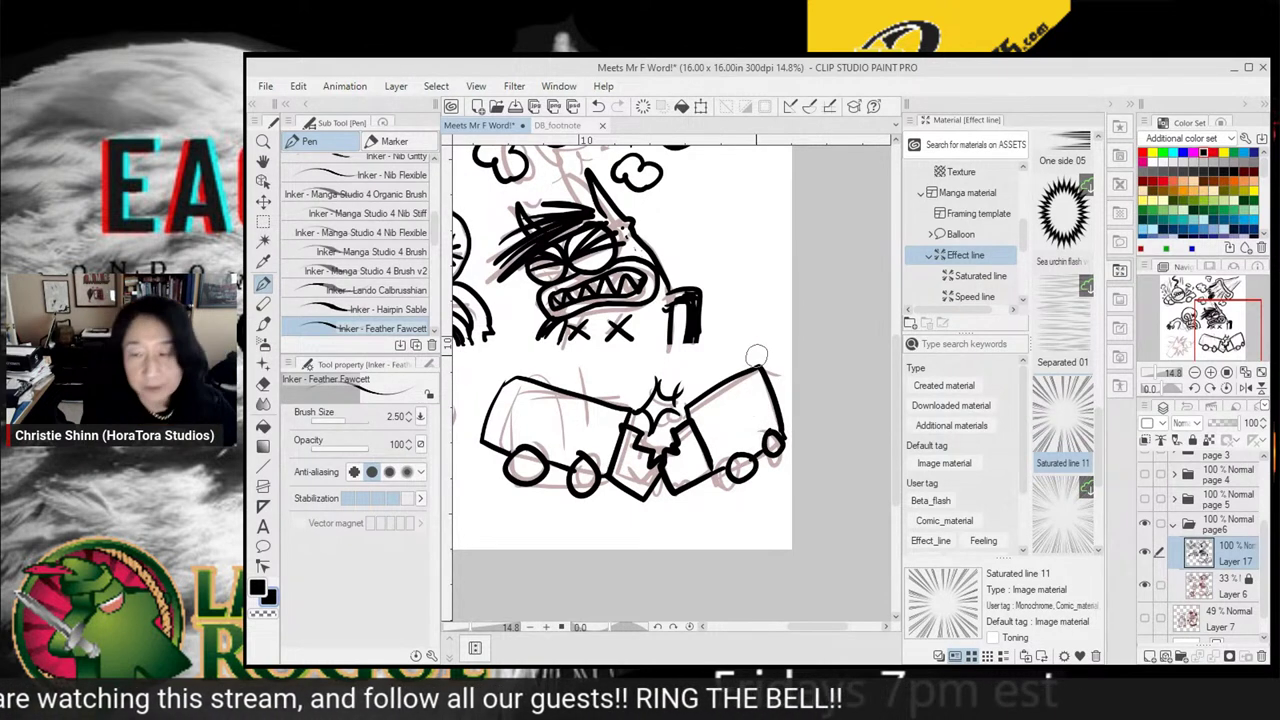
Lasso the inked truck crash, move it slightly left away from the page edge, and clear the selection
left_click(264, 220)
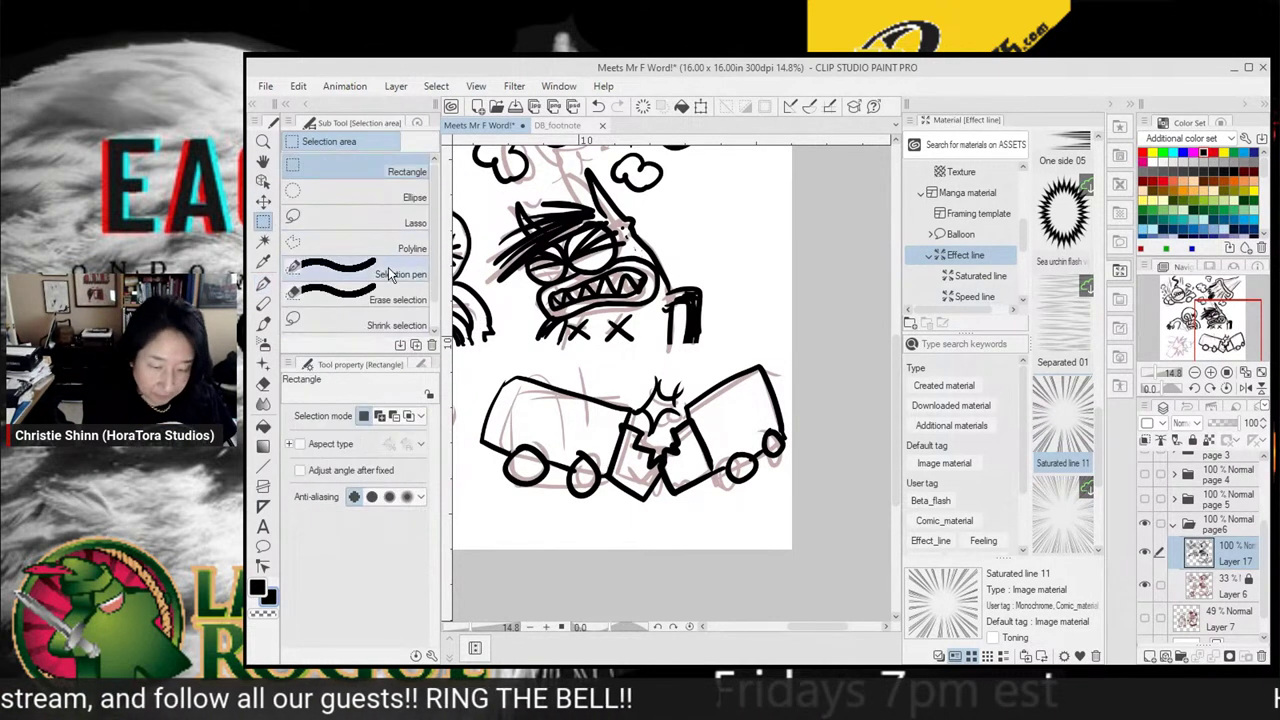
left_click(350, 222)
left_click_drag(609, 378, 639, 368)
mouse_move(566, 349)
left_mouse_down()
mouse_move(857, 331)
mouse_move(560, 503)
mouse_move(507, 376)
left_mouse_up()
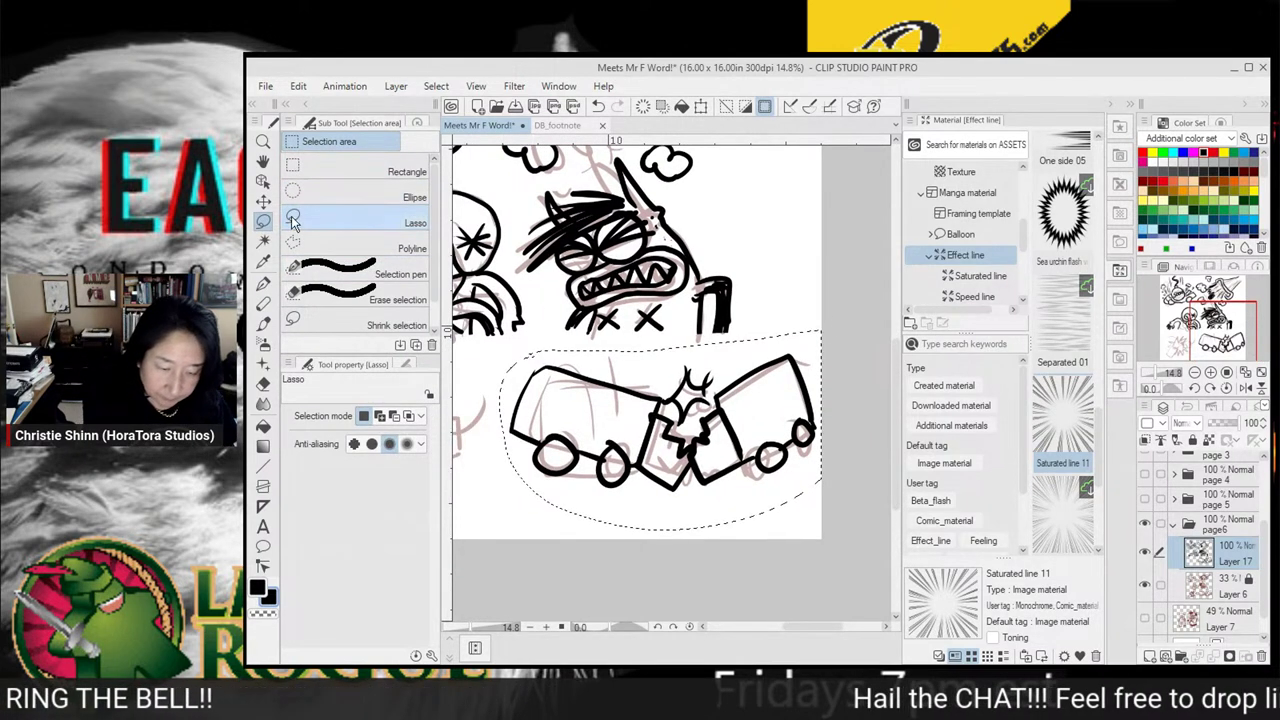
left_click(263, 202)
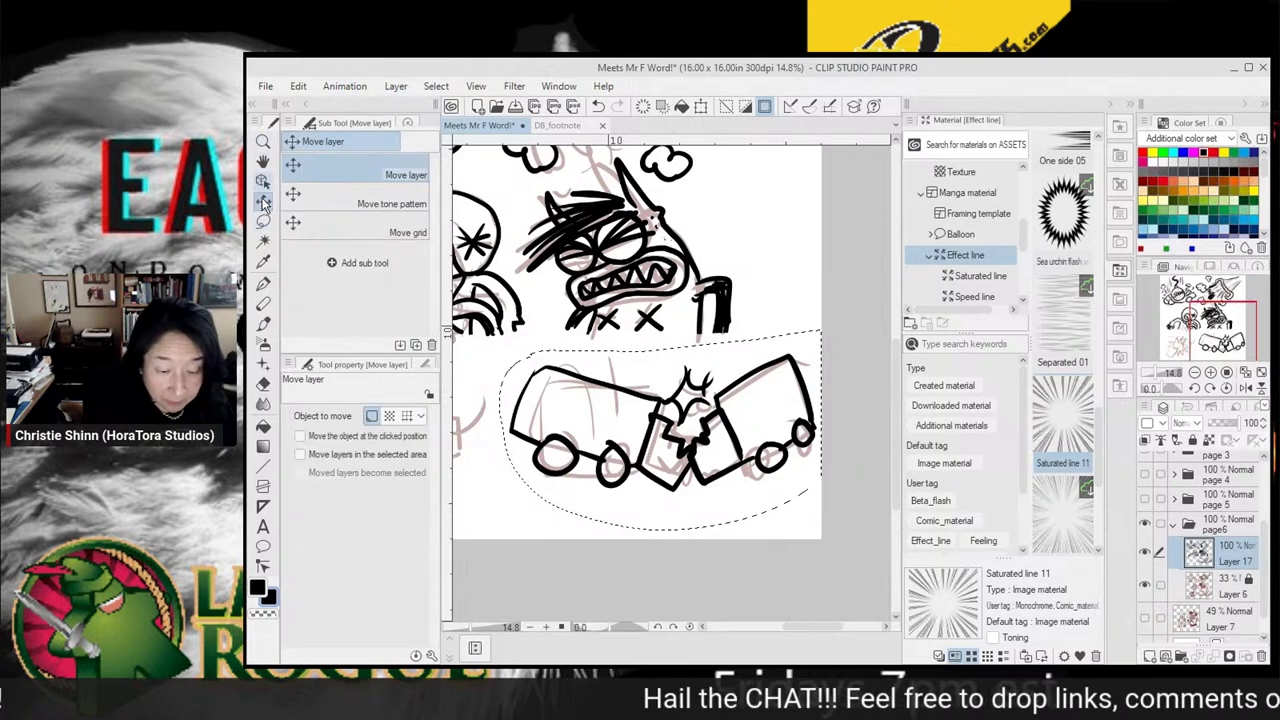
left_click_drag(735, 482, 706, 480)
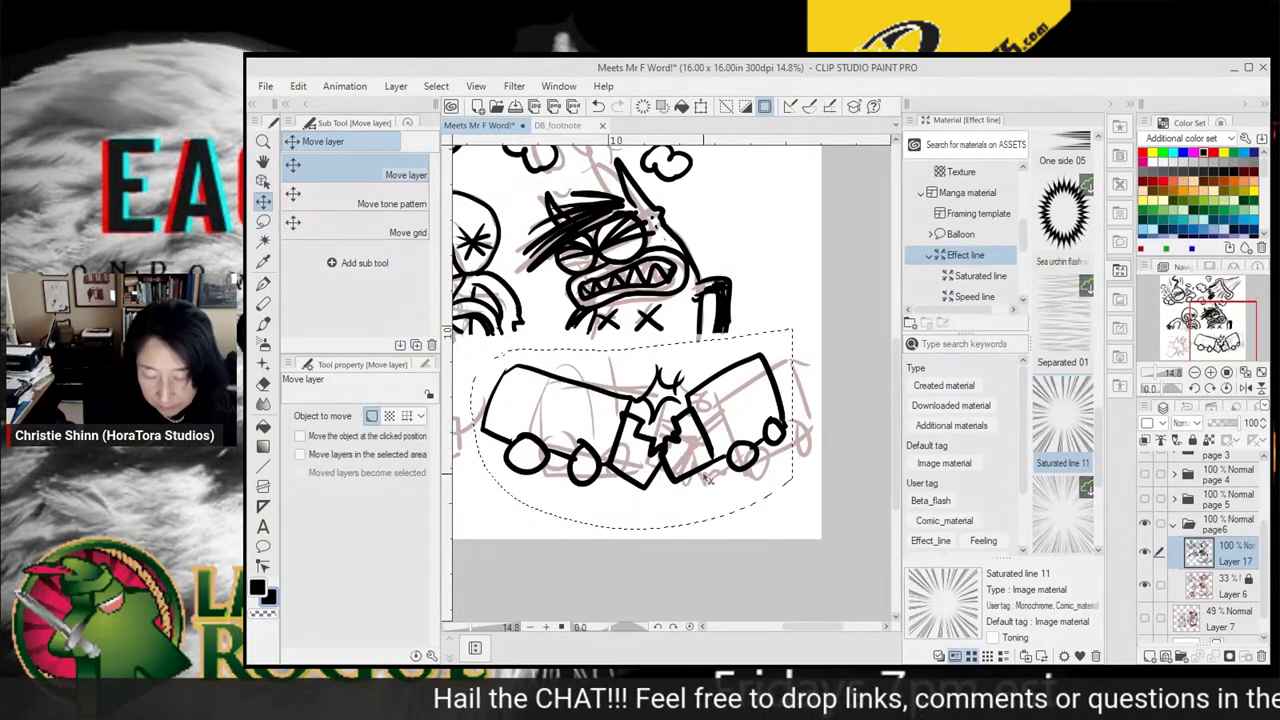
left_click(262, 286)
left_click(263, 222)
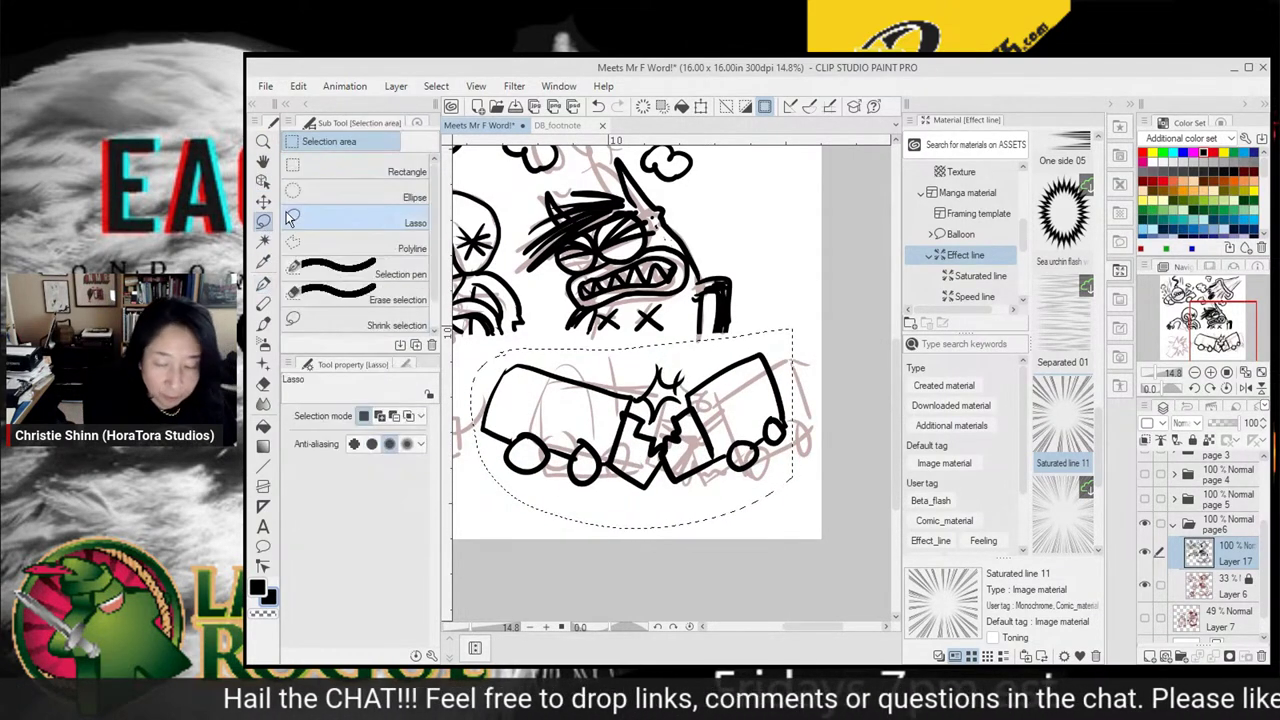
left_click(867, 333)
left_click(263, 283)
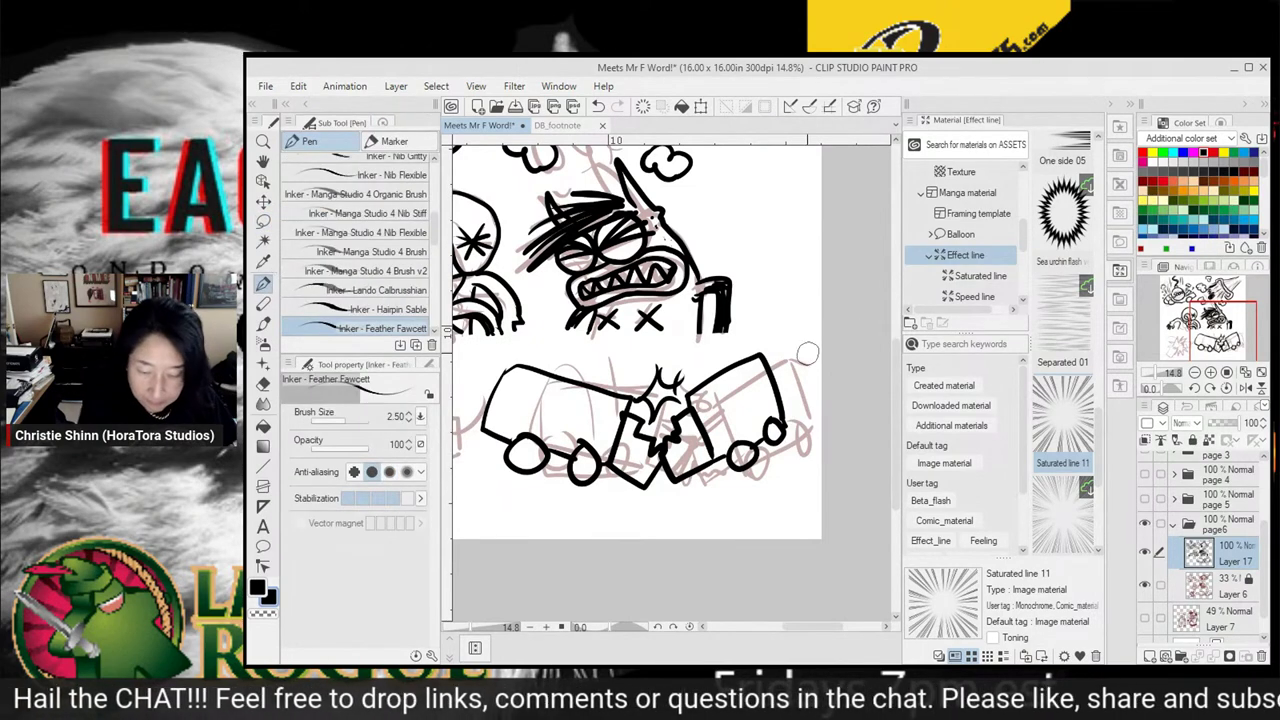
Ink short motion strokes behind both trucks and add inner hub circles to their wheels
mouse_move(806, 358)
left_mouse_down()
mouse_move(786, 374)
mouse_move(790, 402)
left_mouse_up()
left_click_drag(468, 366, 490, 386)
left_click_drag(519, 446, 583, 459)
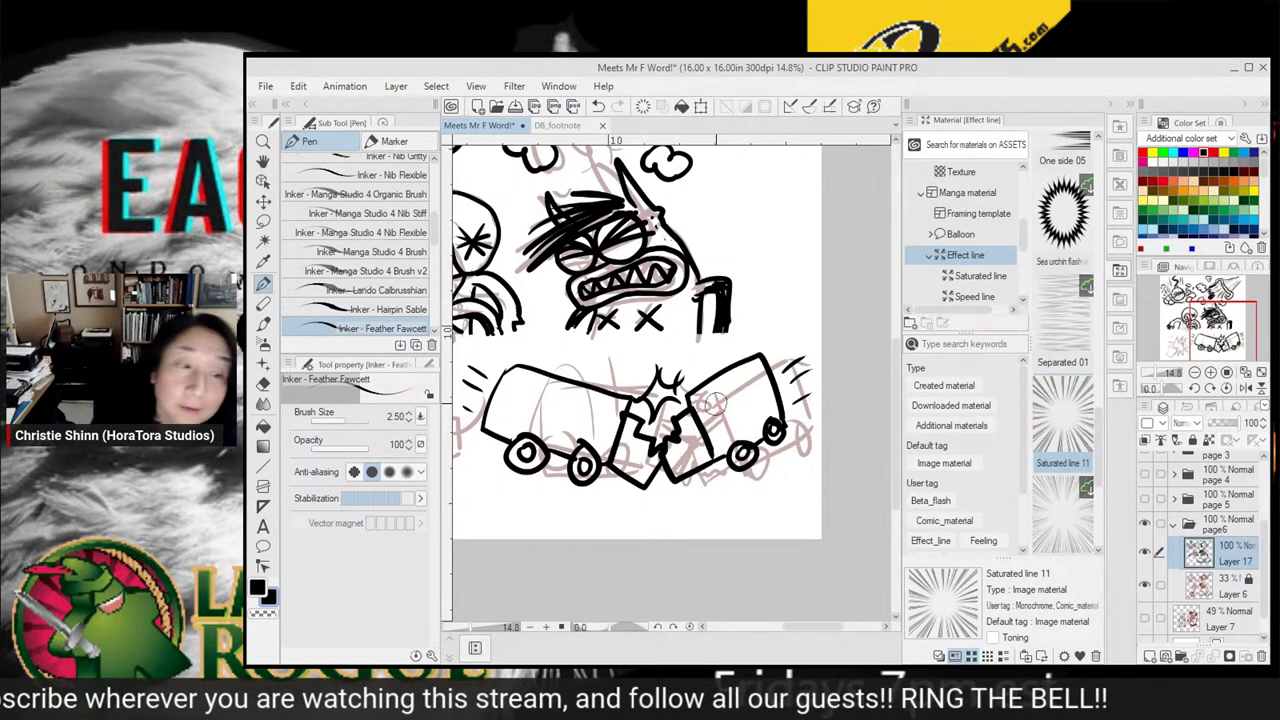
Ink the bursting object in the lower-left sketch with its broken ends, jagged explosion spikes and small sparks, undoing the spikes along its lower edge
mouse_move(502, 506)
left_mouse_down()
mouse_move(740, 480)
mouse_move(754, 503)
mouse_move(659, 492)
mouse_move(691, 527)
left_mouse_up()
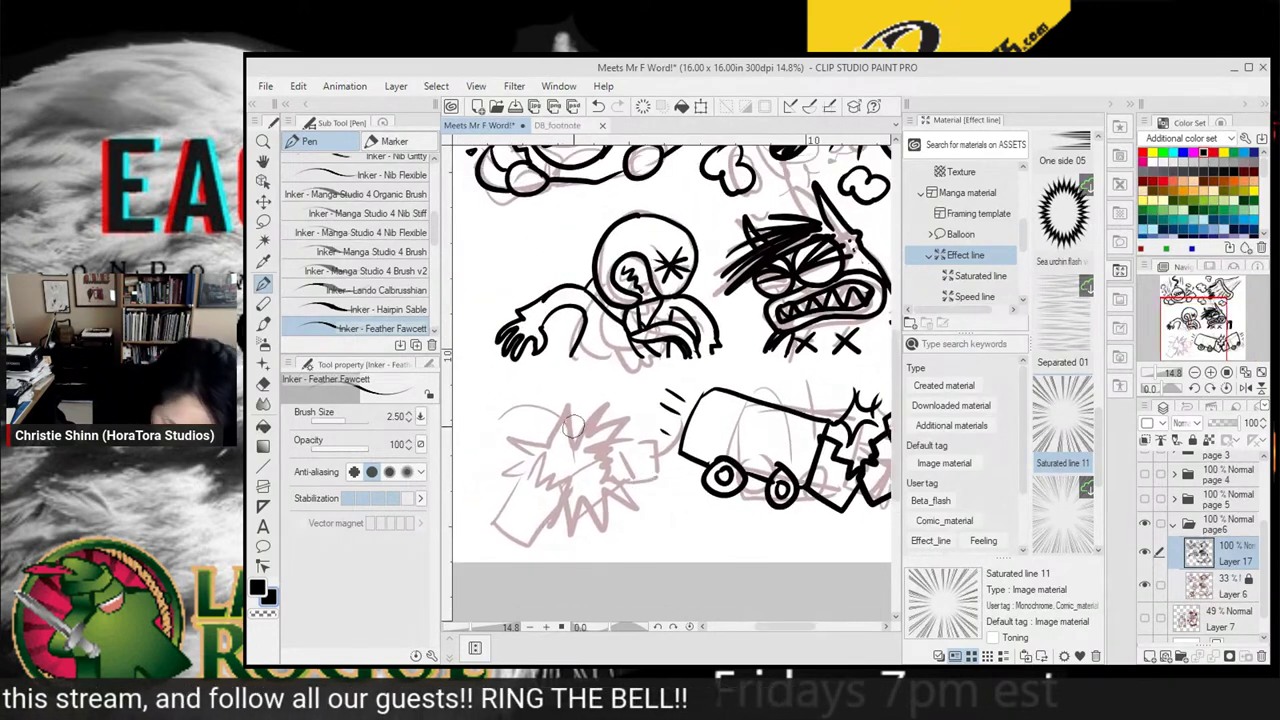
mouse_move(561, 433)
left_mouse_down()
mouse_move(605, 434)
mouse_move(558, 478)
mouse_move(604, 505)
mouse_move(603, 433)
mouse_move(626, 484)
mouse_move(630, 418)
mouse_move(635, 434)
left_mouse_up()
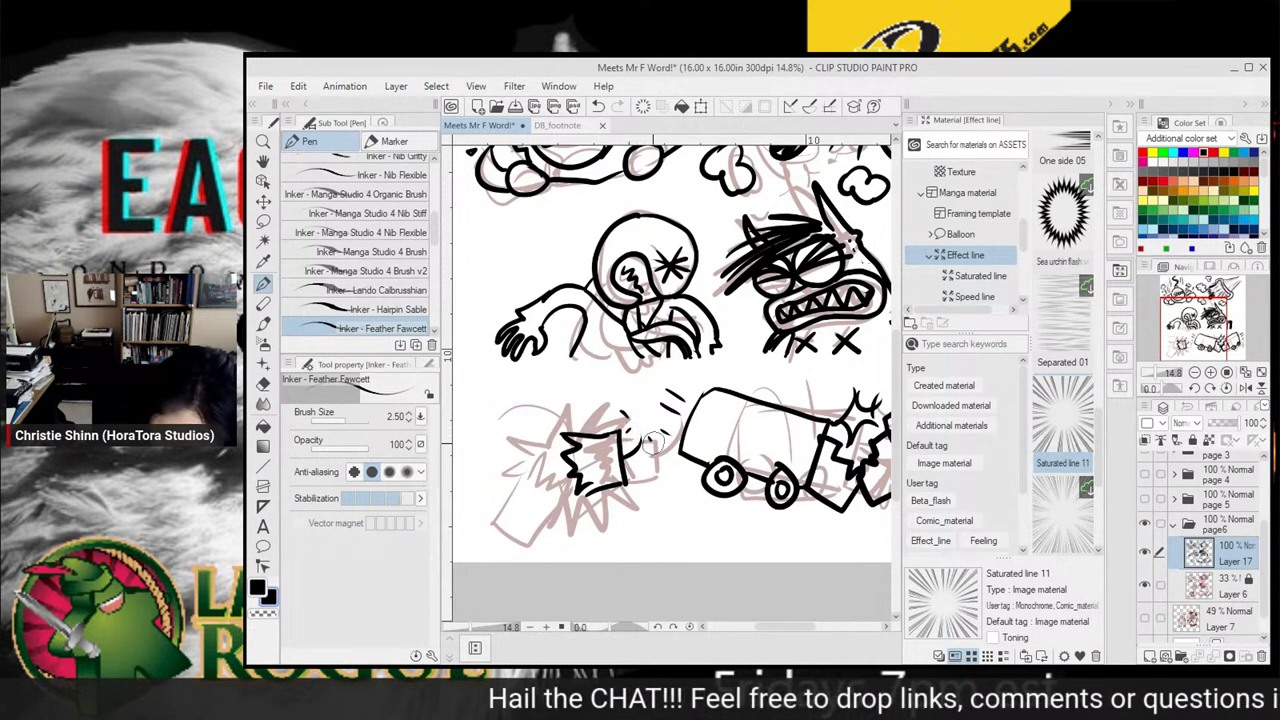
mouse_move(519, 458)
left_mouse_down()
mouse_move(551, 473)
mouse_move(544, 488)
mouse_move(562, 482)
mouse_move(553, 499)
mouse_move(577, 509)
mouse_move(535, 540)
mouse_move(495, 508)
mouse_move(497, 490)
mouse_move(544, 386)
mouse_move(563, 412)
mouse_move(599, 390)
mouse_move(598, 438)
left_mouse_up()
mouse_move(510, 415)
left_mouse_down()
mouse_move(488, 448)
mouse_move(542, 425)
left_mouse_up()
mouse_move(542, 522)
left_mouse_down()
mouse_move(563, 544)
mouse_move(570, 510)
mouse_move(584, 518)
mouse_move(632, 497)
left_mouse_up()
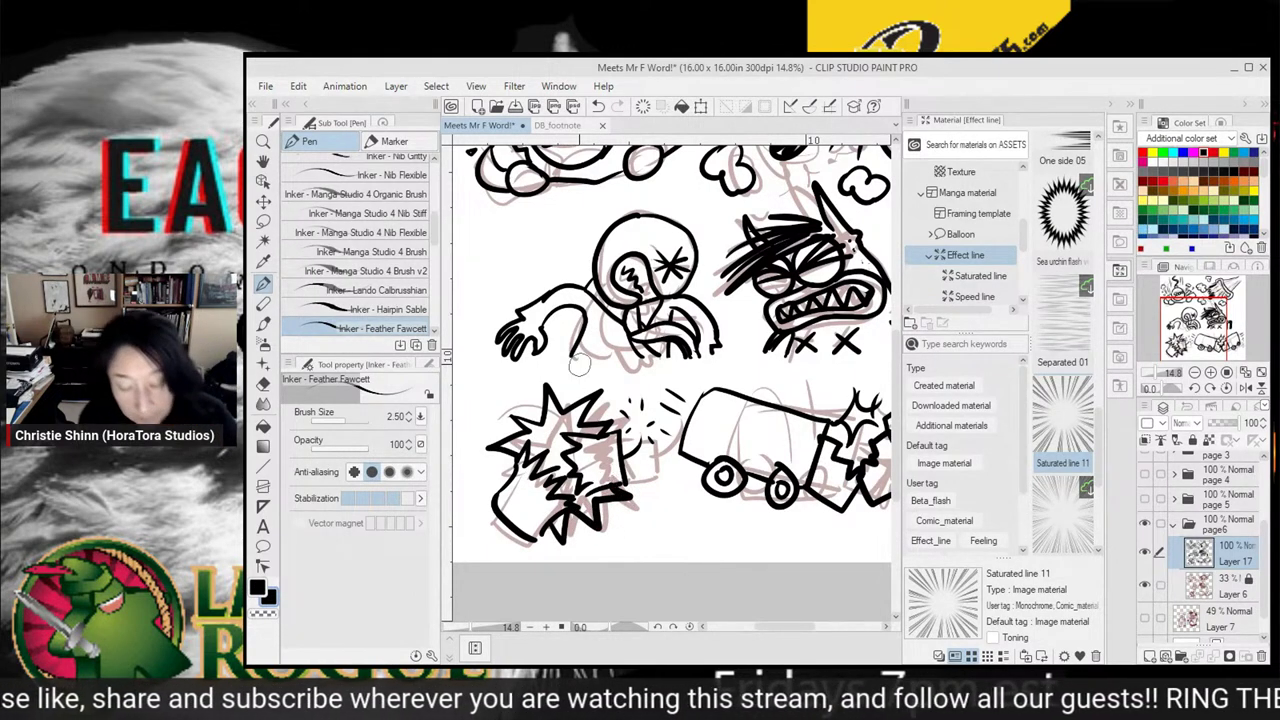
key("ctrl+z")
key("ctrl+z")
mouse_move(508, 418)
left_mouse_down()
mouse_move(487, 457)
mouse_move(528, 438)
left_mouse_up()
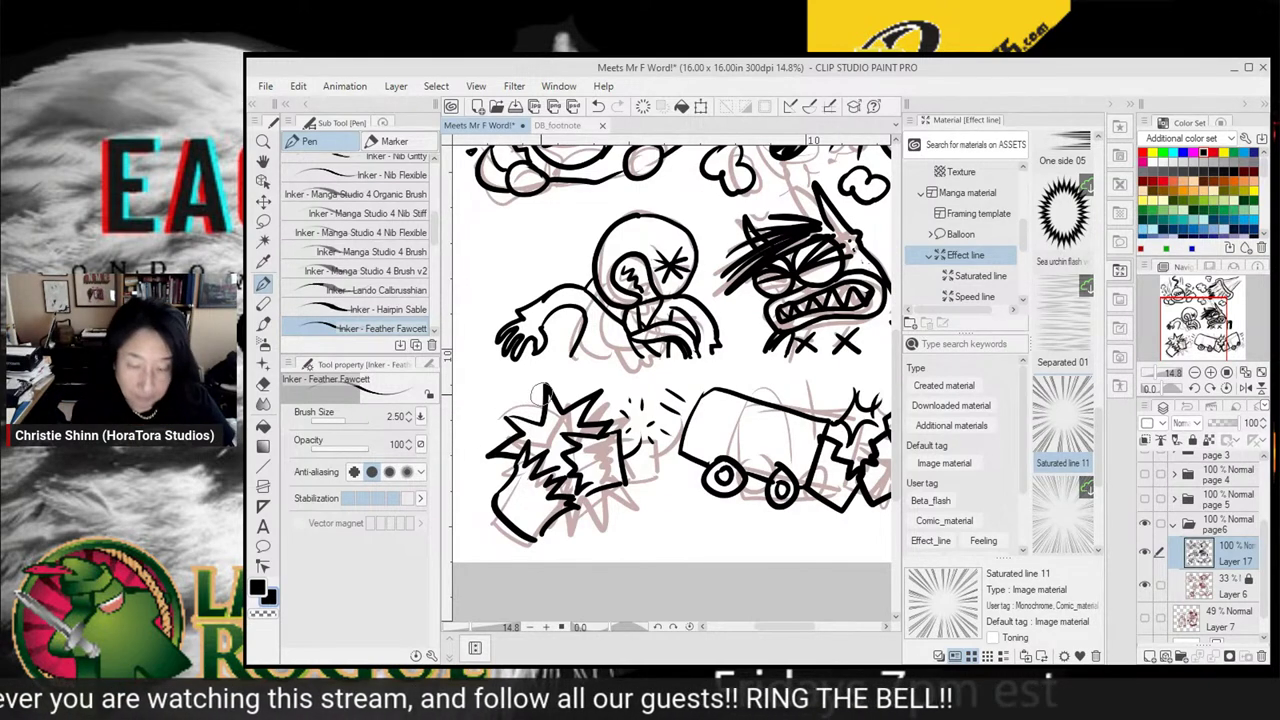
Hide the rough sketch on Layer 6, lock Layer 17, and collapse the page6 folder
mouse_move(854, 385)
left_mouse_down()
mouse_move(819, 390)
mouse_move(895, 338)
mouse_move(783, 422)
mouse_move(791, 509)
mouse_move(725, 513)
left_mouse_up()
left_click(1145, 585)
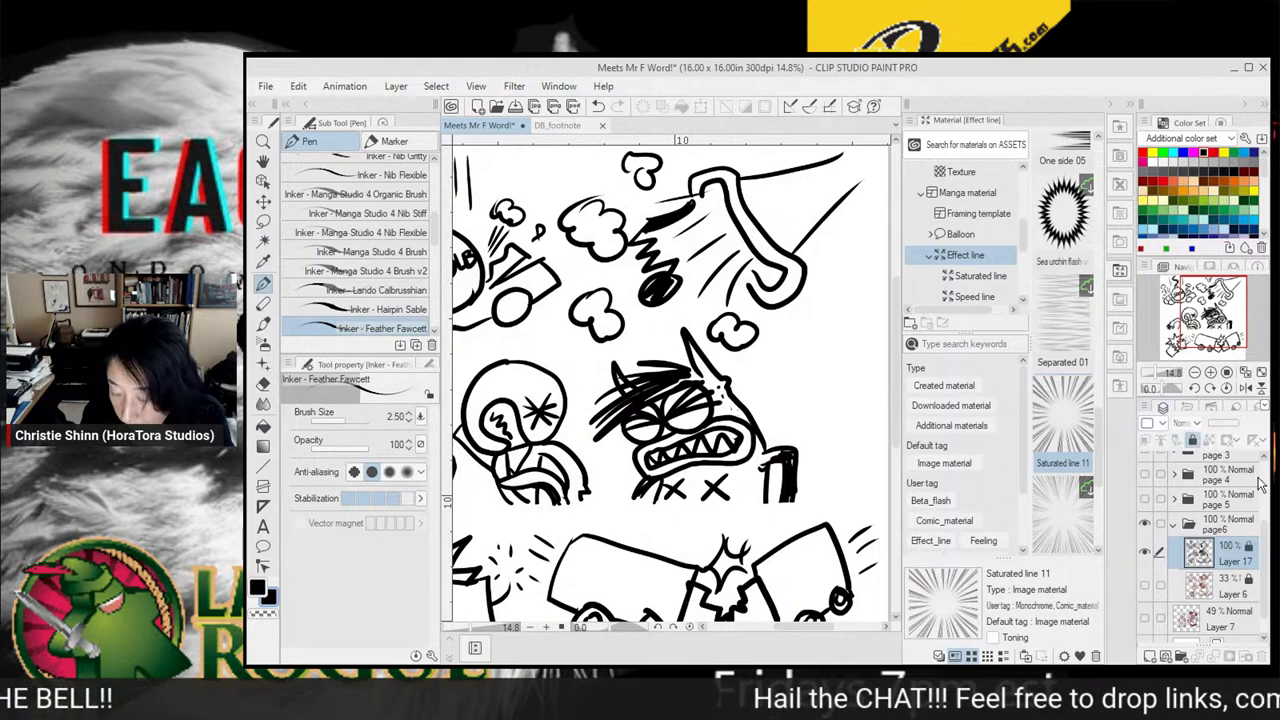
scroll(1268, 565, "down", 1)
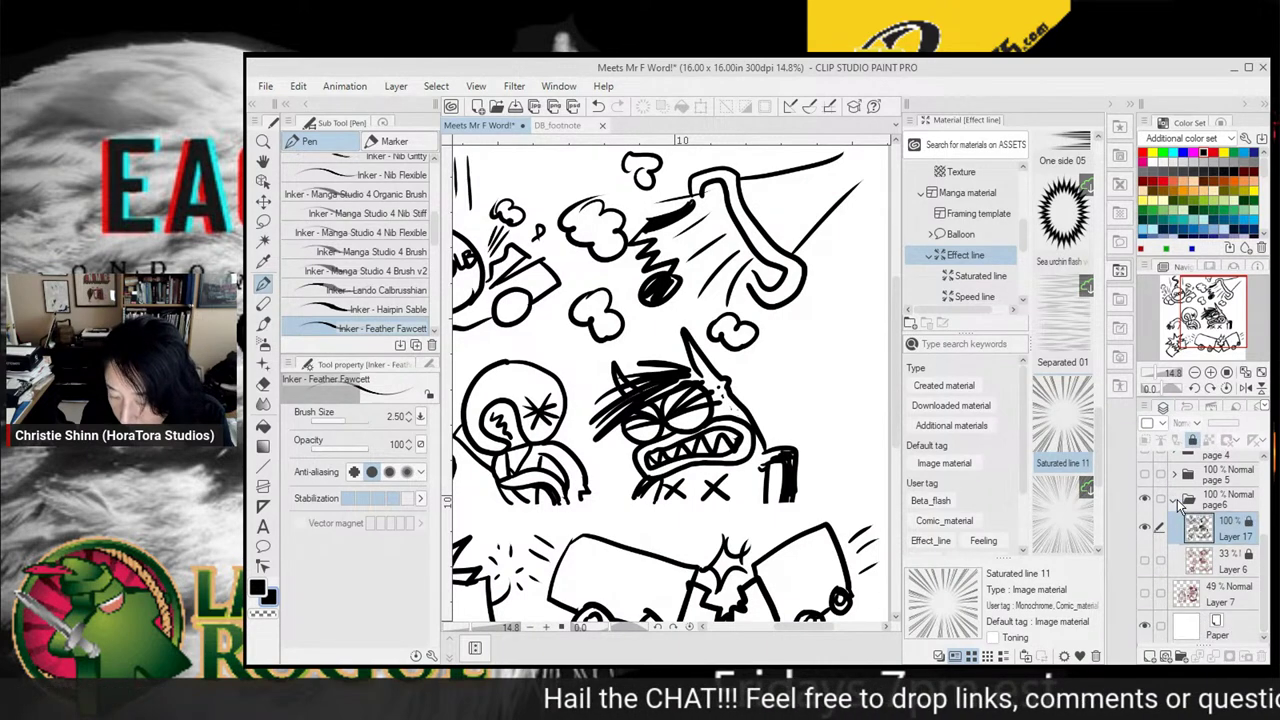
left_click(1174, 498)
Select the rough sketch on Layer 7, make it visible, and hide the page6 folder
left_click(1190, 596)
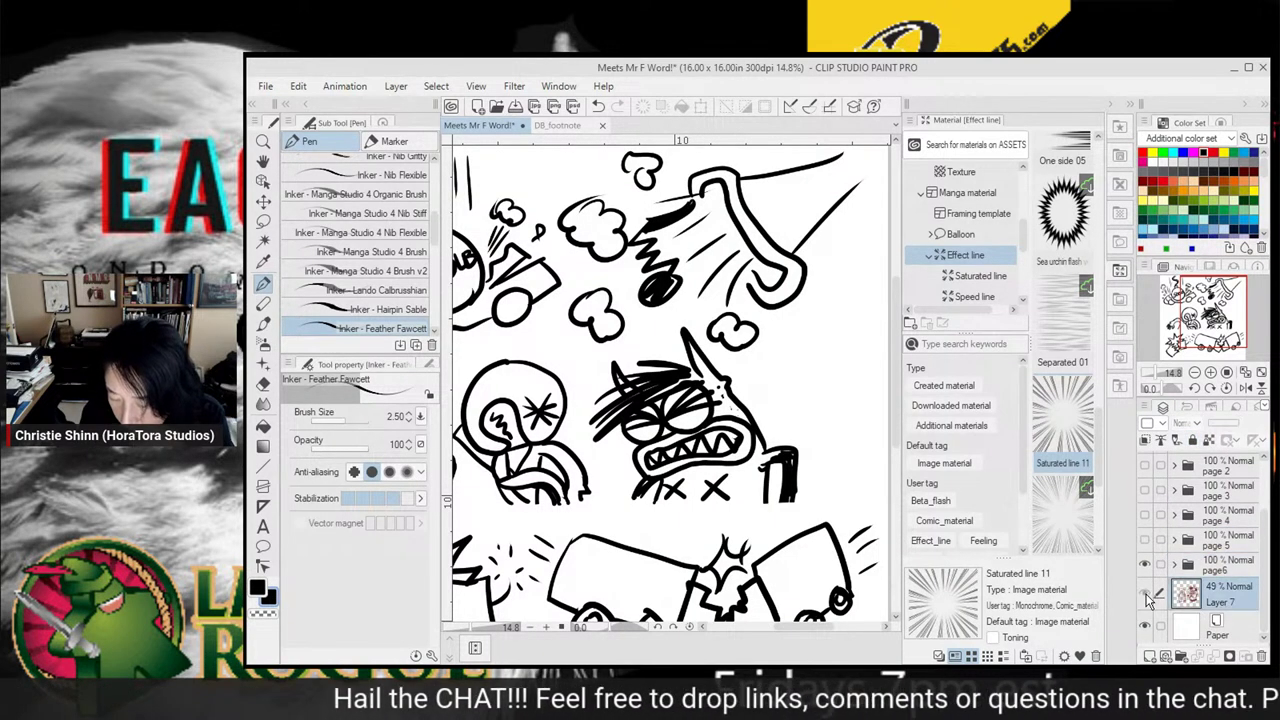
left_click(1145, 592)
left_click(1145, 565)
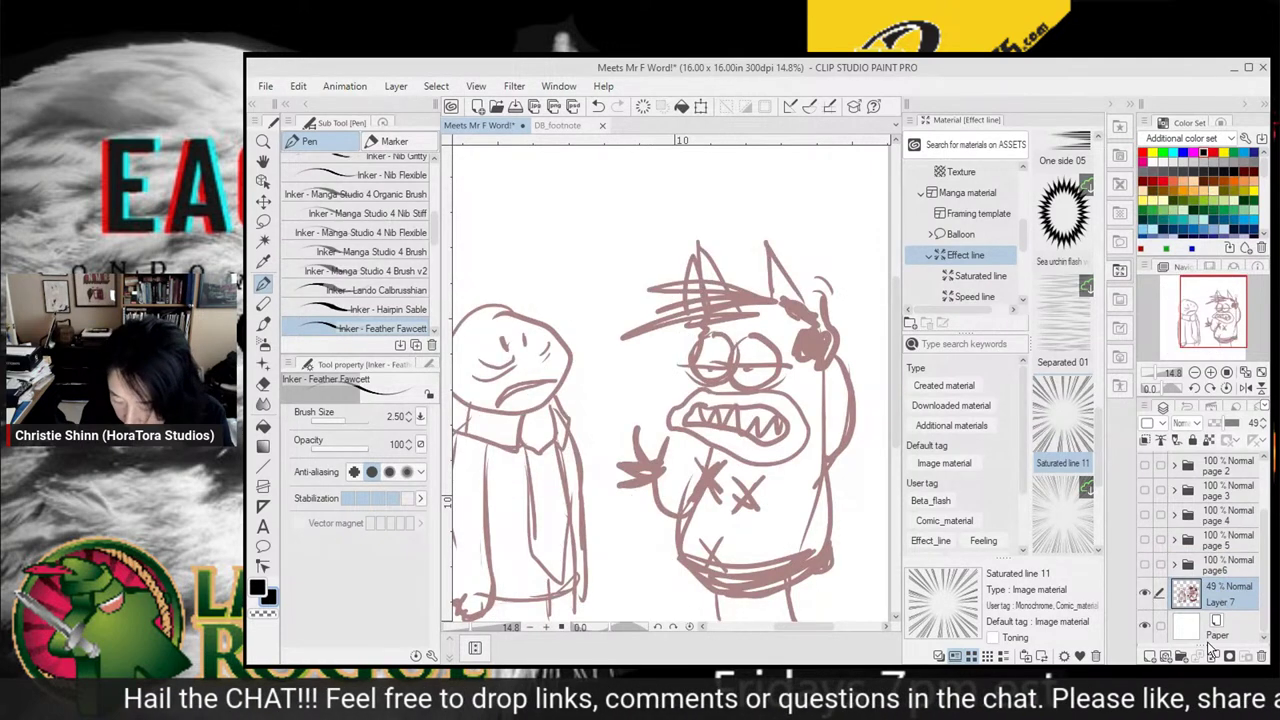
Place the 49% opacity sketch layer inside a new folder and add an empty layer above it
left_click(1180, 648)
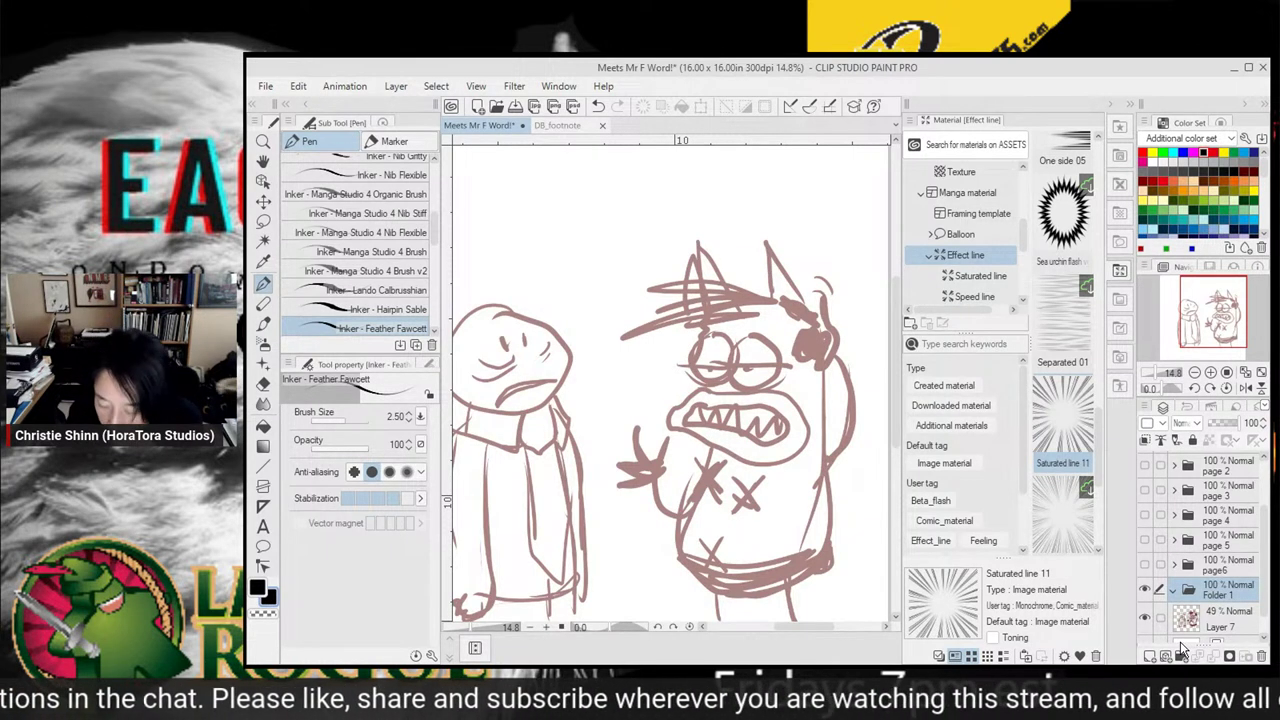
left_click(1220, 620)
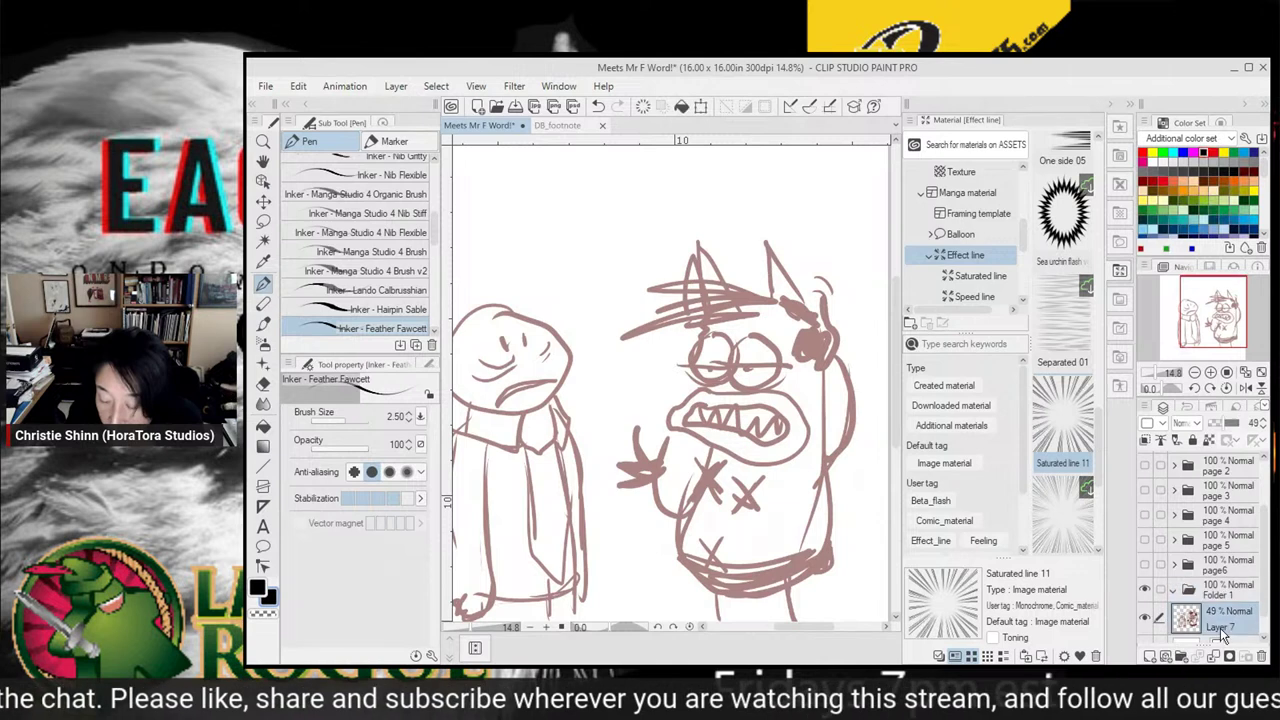
left_click(1150, 657)
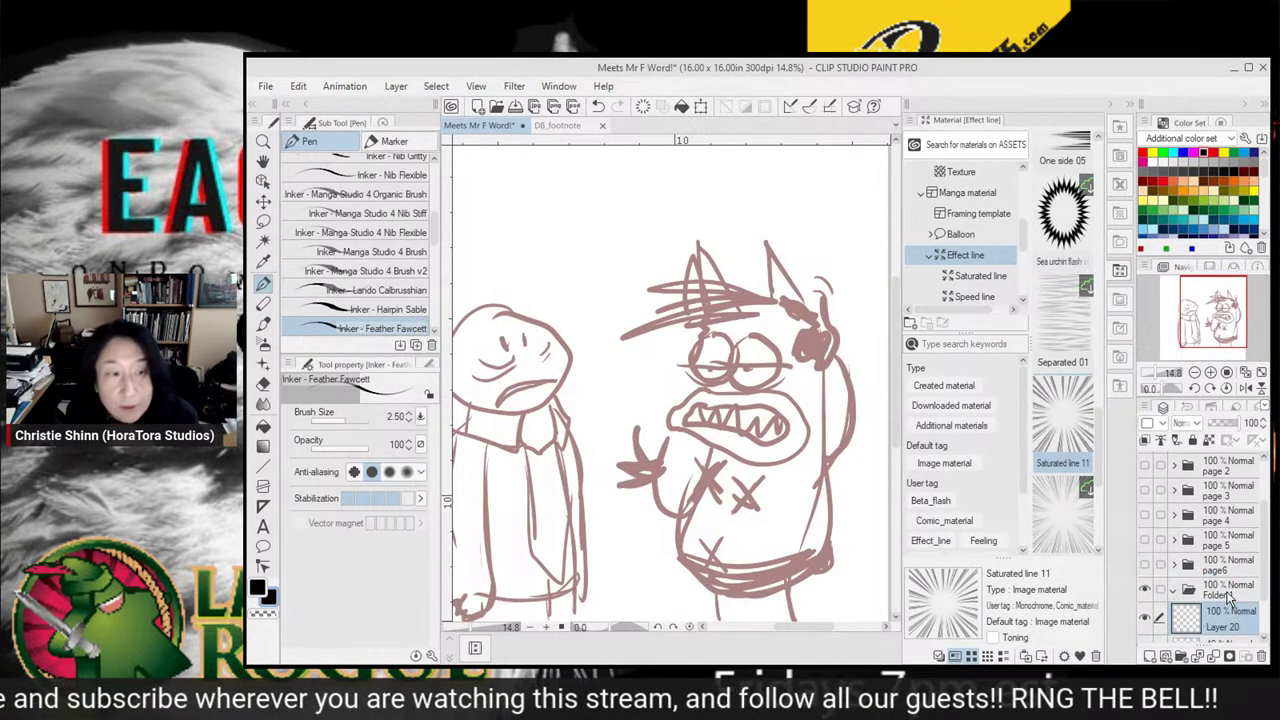
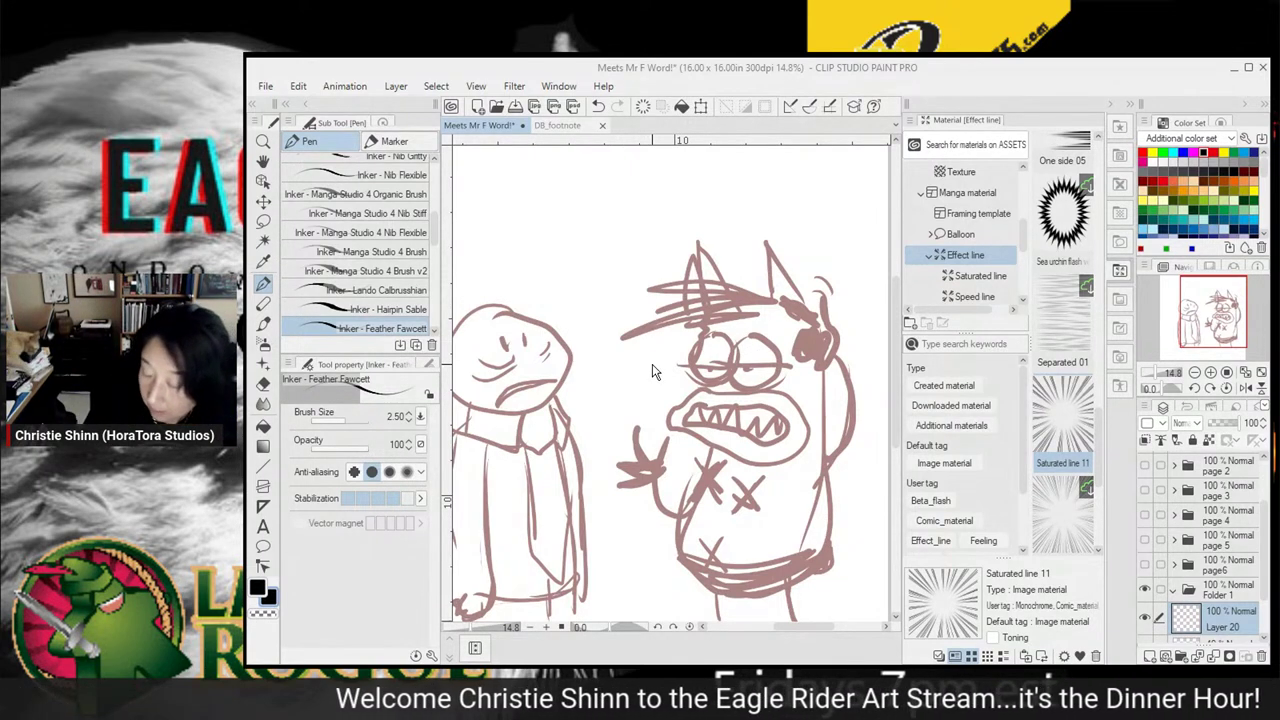
Lock the 49% opacity sketch layer and make the empty layer above it active
left_click_drag(1264, 565, 1238, 536)
left_click(1226, 592)
left_click(1228, 570, "ctrl")
left_click(1233, 594)
left_click(1194, 441)
left_click(1232, 566)
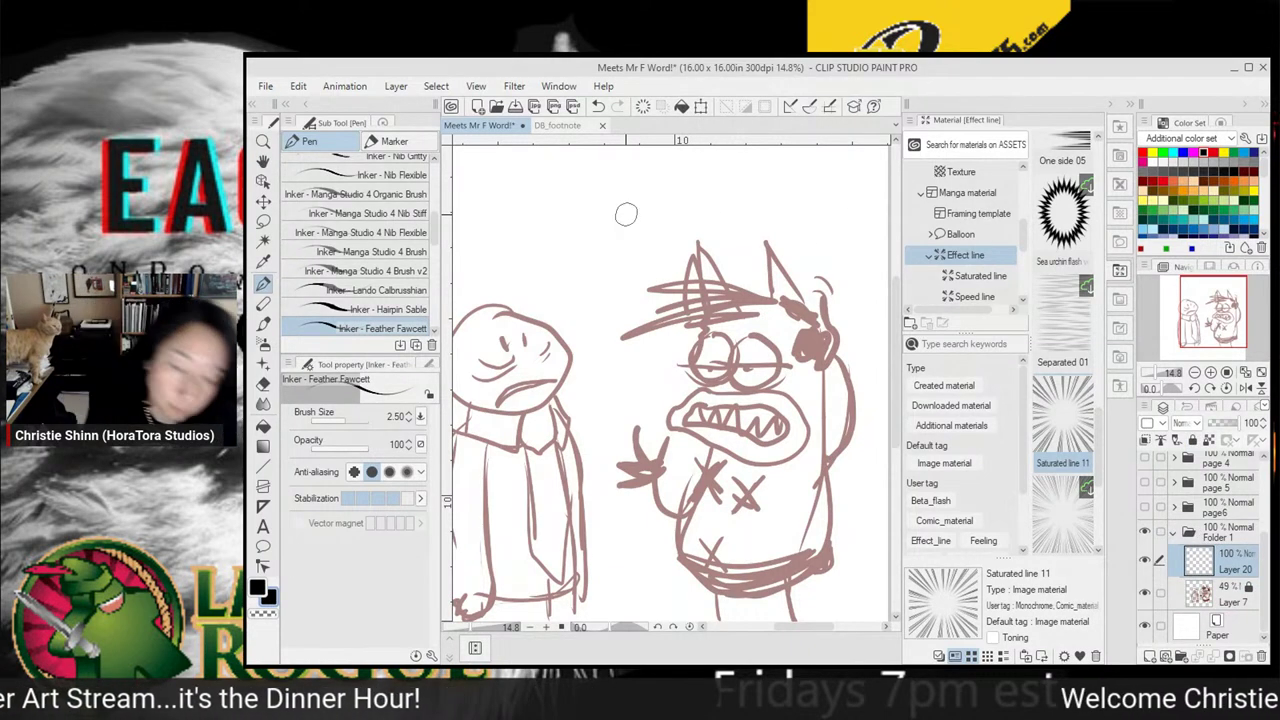
Ink the monster's half-closed eyes and its toothy mouth in black with the Inker - Feather Fawcett pen
key("/")
left_click_drag(784, 421, 687, 405)
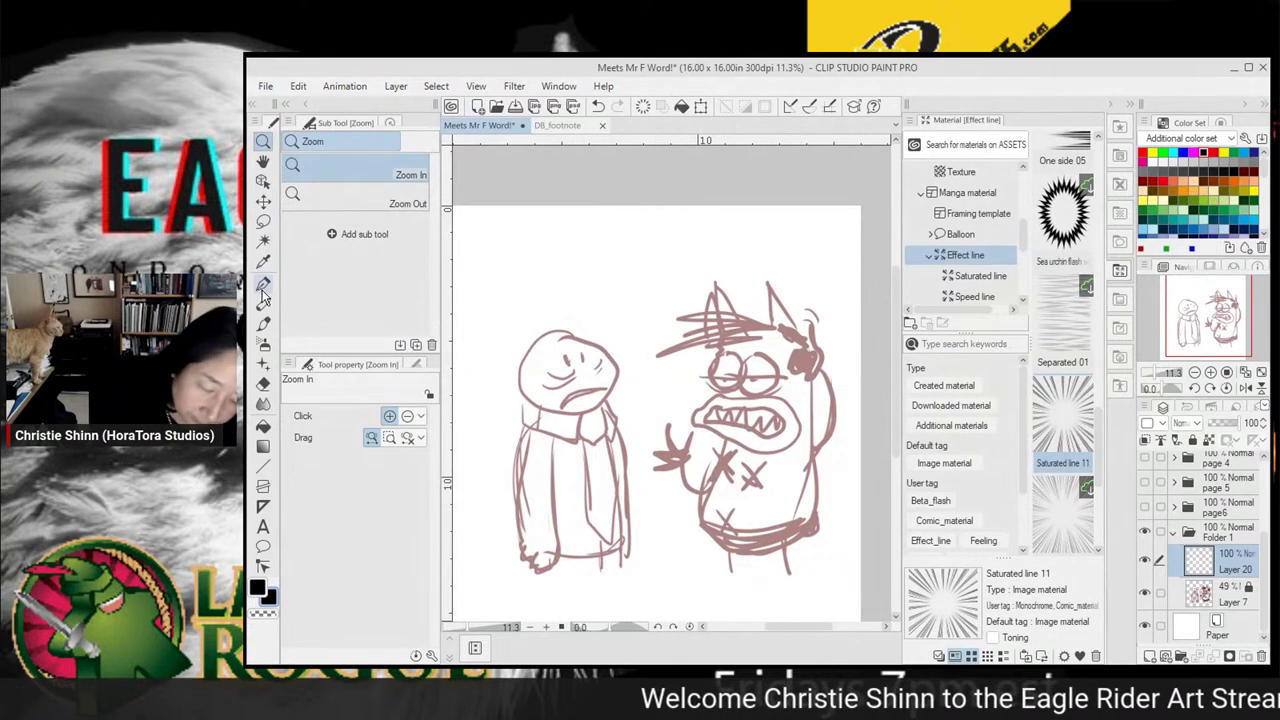
key("p")
mouse_move(765, 350)
left_mouse_down()
mouse_move(736, 373)
mouse_move(771, 386)
mouse_move(763, 351)
mouse_move(740, 373)
mouse_move(785, 377)
mouse_move(734, 379)
left_mouse_up()
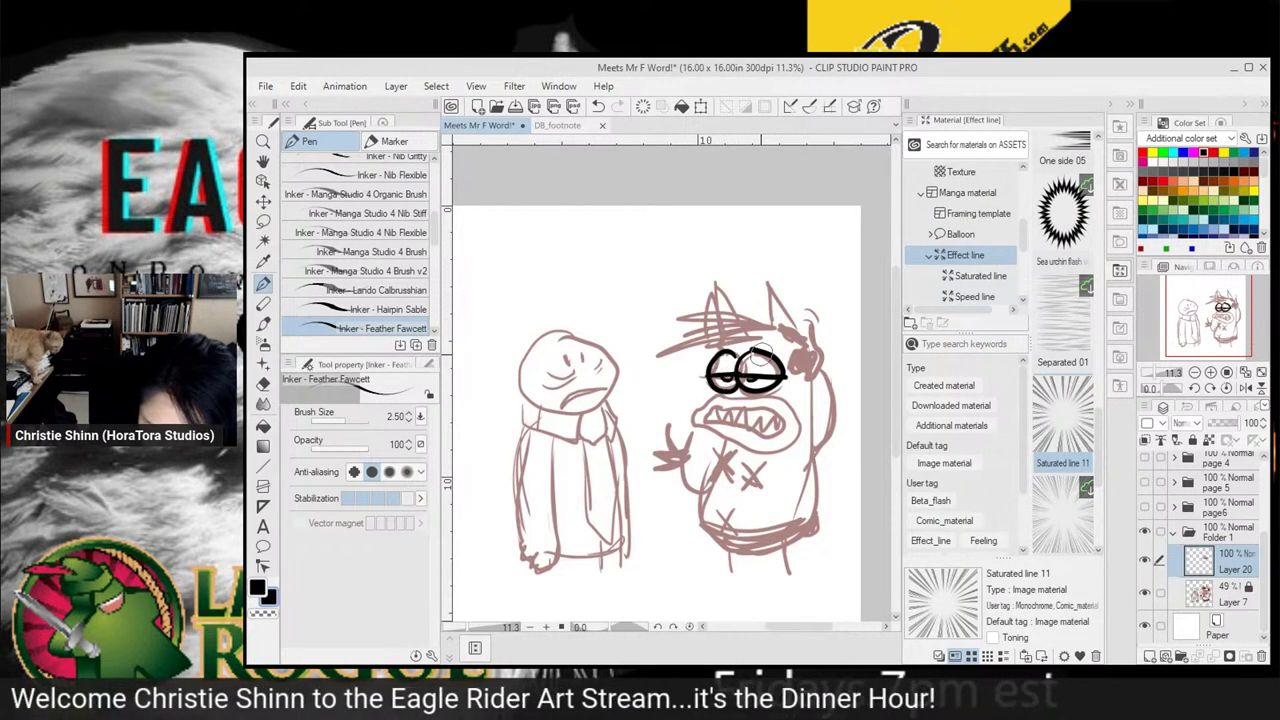
mouse_move(697, 418)
left_mouse_down()
mouse_move(733, 386)
mouse_move(777, 398)
mouse_move(795, 422)
mouse_move(787, 444)
mouse_move(699, 434)
mouse_move(703, 402)
mouse_move(765, 420)
mouse_move(715, 405)
mouse_move(708, 420)
mouse_move(777, 432)
mouse_move(760, 407)
mouse_move(715, 405)
mouse_move(723, 420)
mouse_move(790, 415)
left_mouse_up()
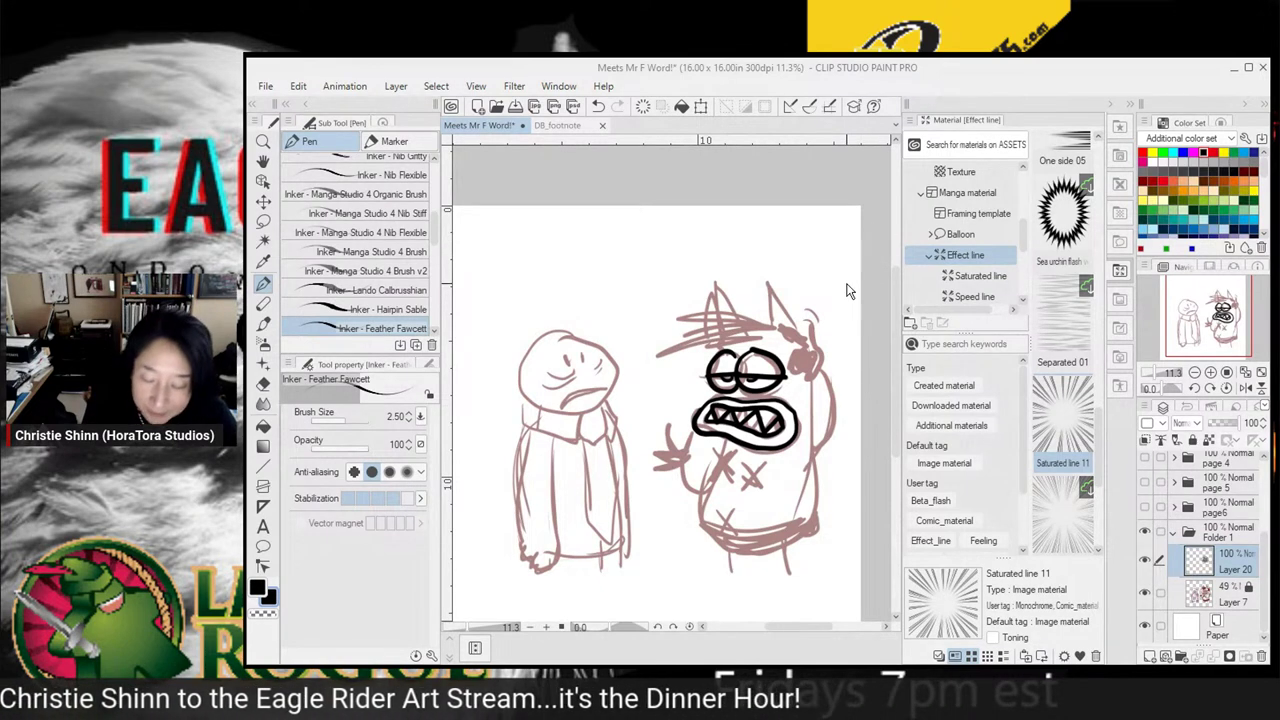
Ink the monster's raised hand with small motion marks beside it, and thicken the curved arm below
mouse_move(793, 320)
left_mouse_down()
mouse_move(812, 345)
mouse_move(798, 372)
mouse_move(814, 382)
mouse_move(812, 350)
mouse_move(837, 321)
left_mouse_up()
left_click_drag(841, 303, 845, 316)
mouse_move(824, 370)
left_mouse_down()
mouse_move(840, 415)
mouse_move(816, 445)
left_mouse_up()
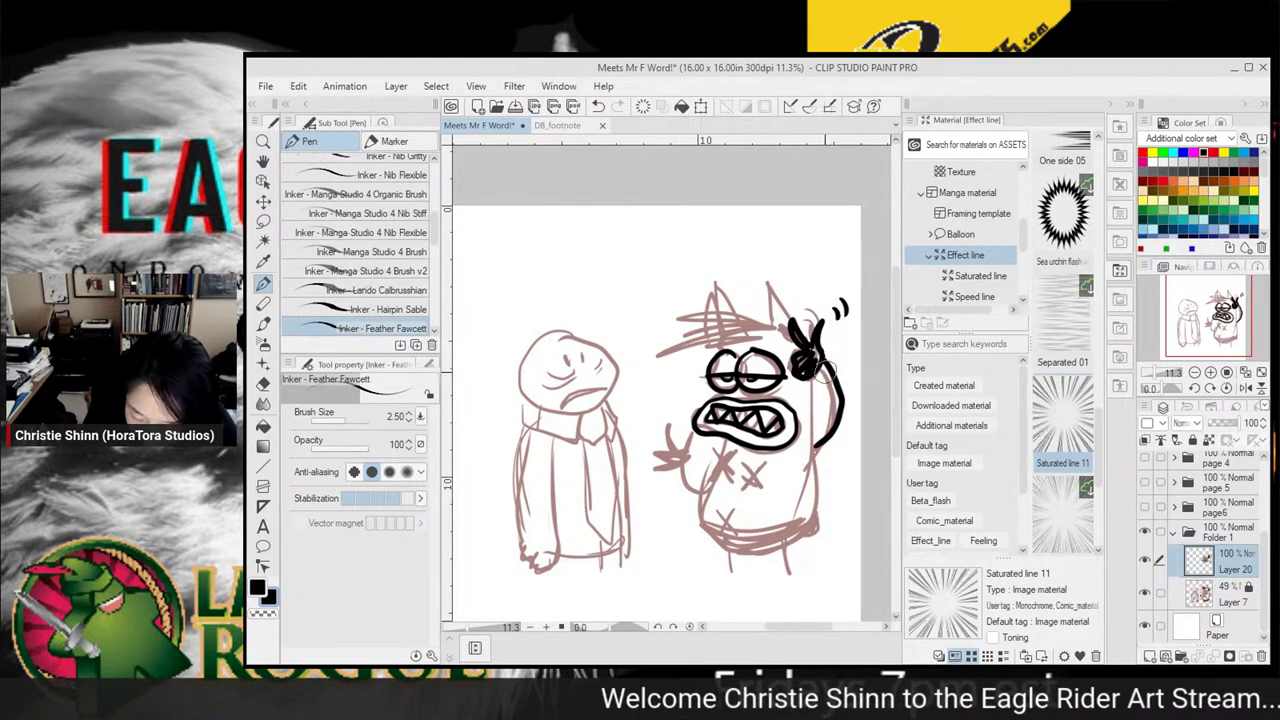
mouse_move(829, 390)
left_mouse_down()
mouse_move(822, 438)
mouse_move(832, 396)
left_mouse_up()
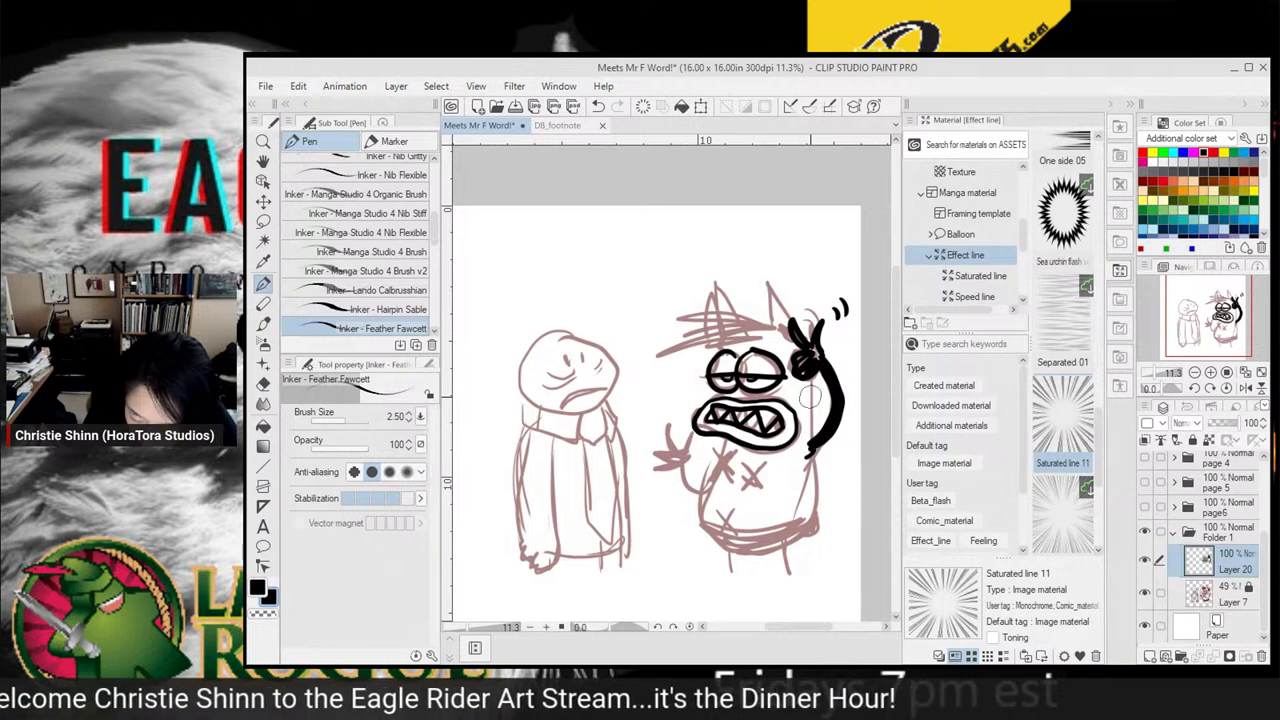
Ink the side of the monster's body, its shaggy fringe and the two pointed horns
left_click_drag(811, 373, 813, 430)
mouse_move(802, 333)
left_mouse_down()
mouse_move(796, 273)
mouse_move(779, 325)
mouse_move(774, 313)
mouse_move(706, 317)
left_mouse_up()
left_click_drag(779, 325, 663, 351)
mouse_move(764, 323)
left_mouse_down()
mouse_move(685, 354)
mouse_move(769, 340)
mouse_move(738, 323)
mouse_move(726, 281)
left_mouse_up()
mouse_move(726, 281)
left_mouse_down()
mouse_move(791, 299)
mouse_move(804, 316)
mouse_move(801, 386)
left_mouse_up()
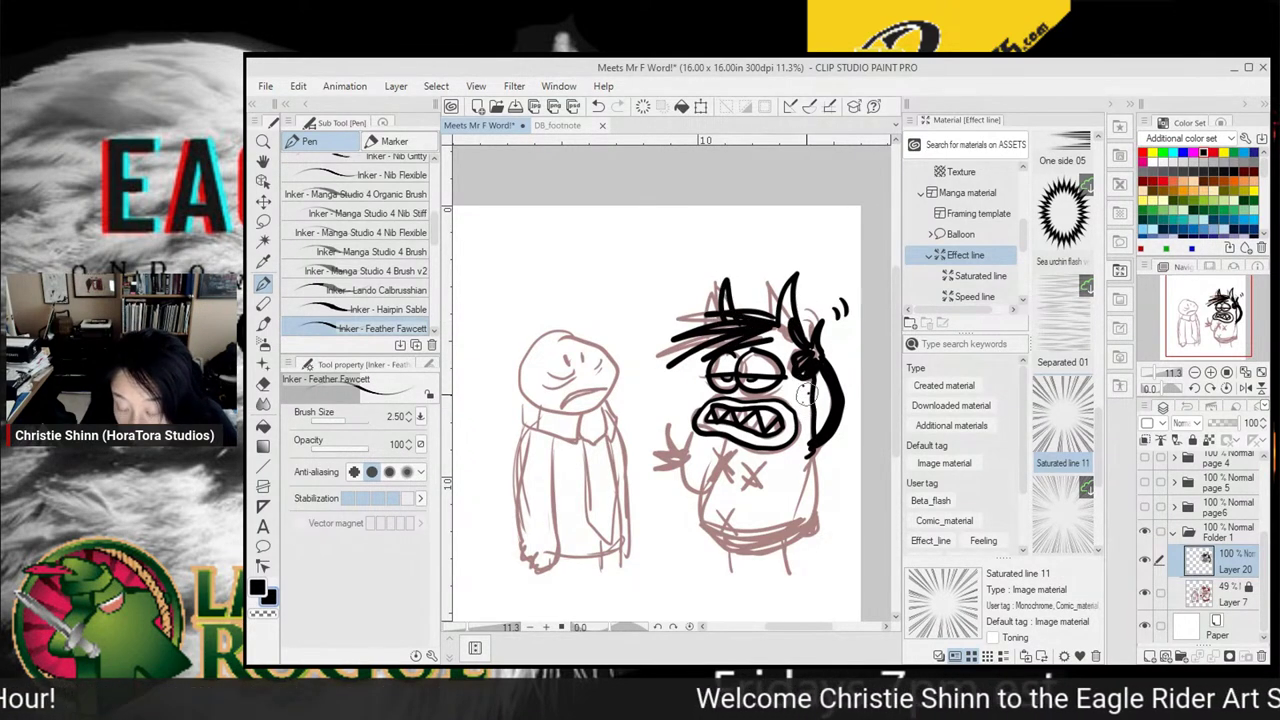
mouse_move(790, 463)
left_mouse_down()
mouse_move(771, 381)
mouse_move(788, 385)
left_mouse_up()
left_click_drag(783, 436, 785, 435)
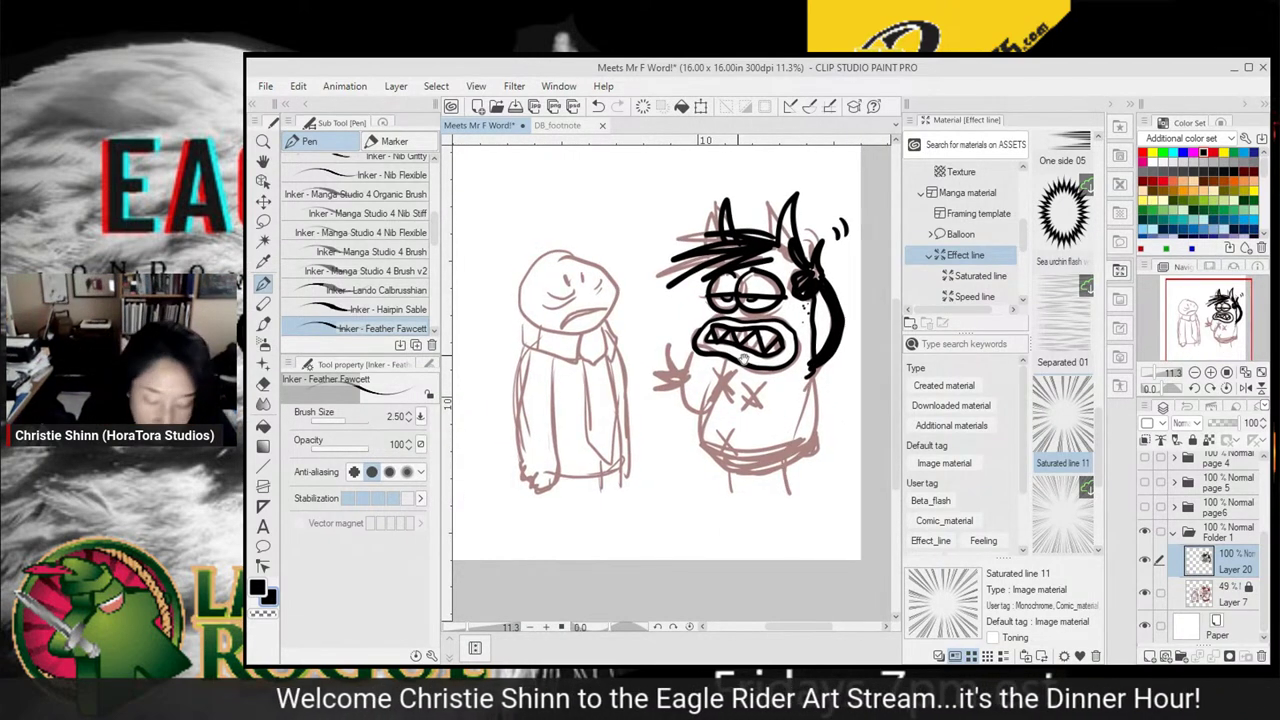
Ink the monster's lower body with the solid black waistband, X marks and two short legs
left_click_drag(716, 345, 700, 455)
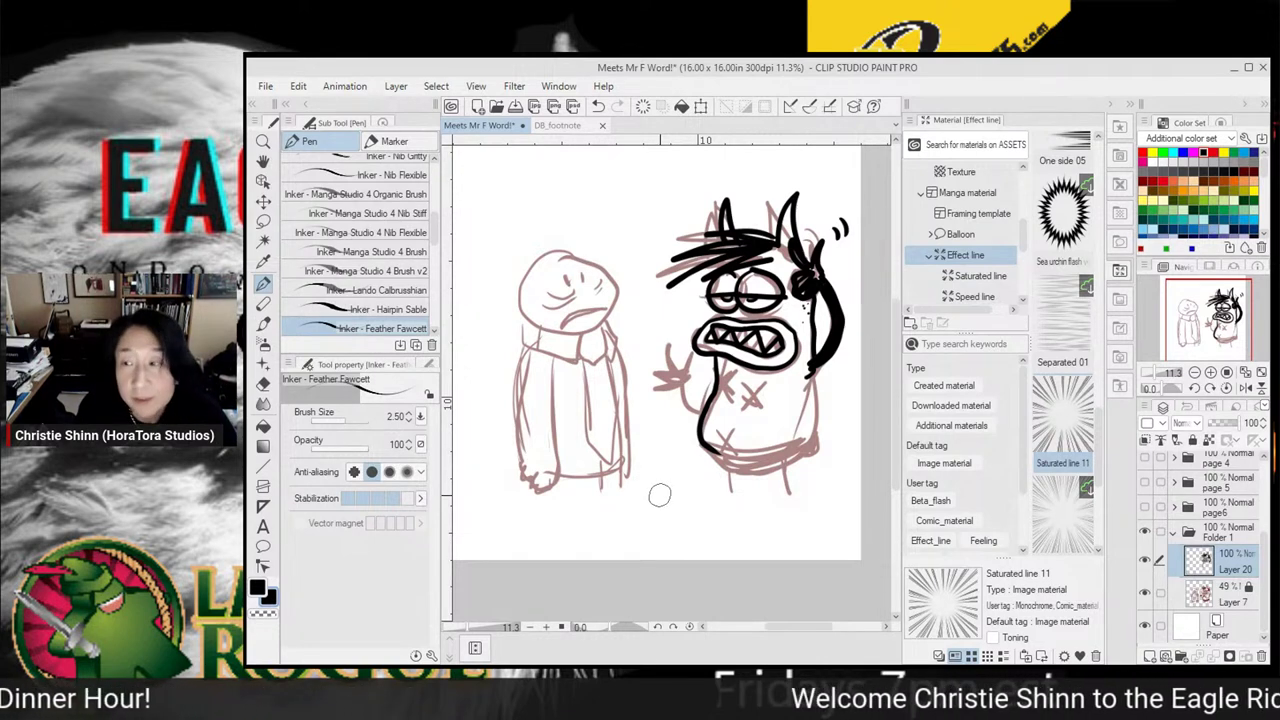
mouse_move(720, 448)
left_mouse_down()
mouse_move(784, 445)
mouse_move(708, 454)
mouse_move(741, 470)
mouse_move(808, 428)
mouse_move(712, 456)
mouse_move(802, 428)
mouse_move(749, 455)
mouse_move(796, 446)
mouse_move(814, 426)
mouse_move(812, 372)
mouse_move(809, 440)
mouse_move(722, 466)
left_mouse_up()
mouse_move(795, 448)
left_mouse_down()
mouse_move(717, 432)
mouse_move(735, 435)
mouse_move(706, 450)
left_mouse_up()
left_click_drag(742, 391, 767, 411)
mouse_move(743, 410)
left_mouse_down()
mouse_move(765, 388)
mouse_move(728, 398)
left_mouse_up()
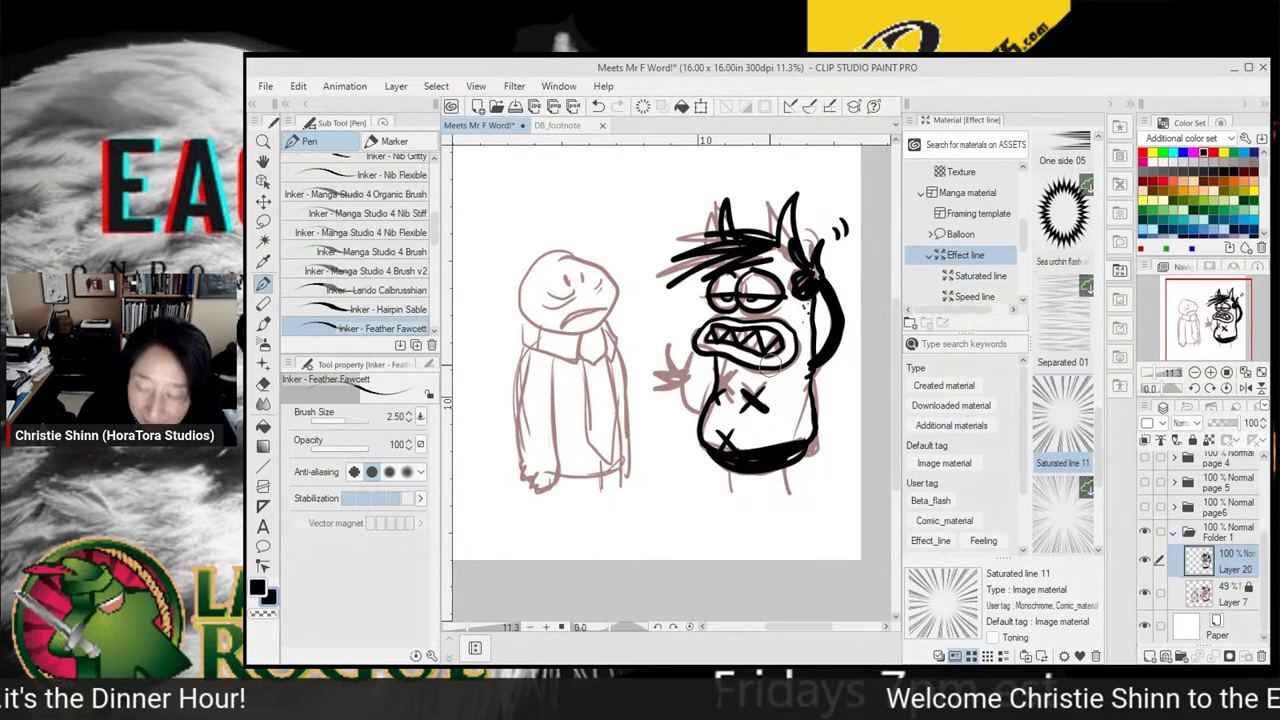
left_click_drag(786, 462, 790, 495)
left_click_drag(730, 466, 730, 495)
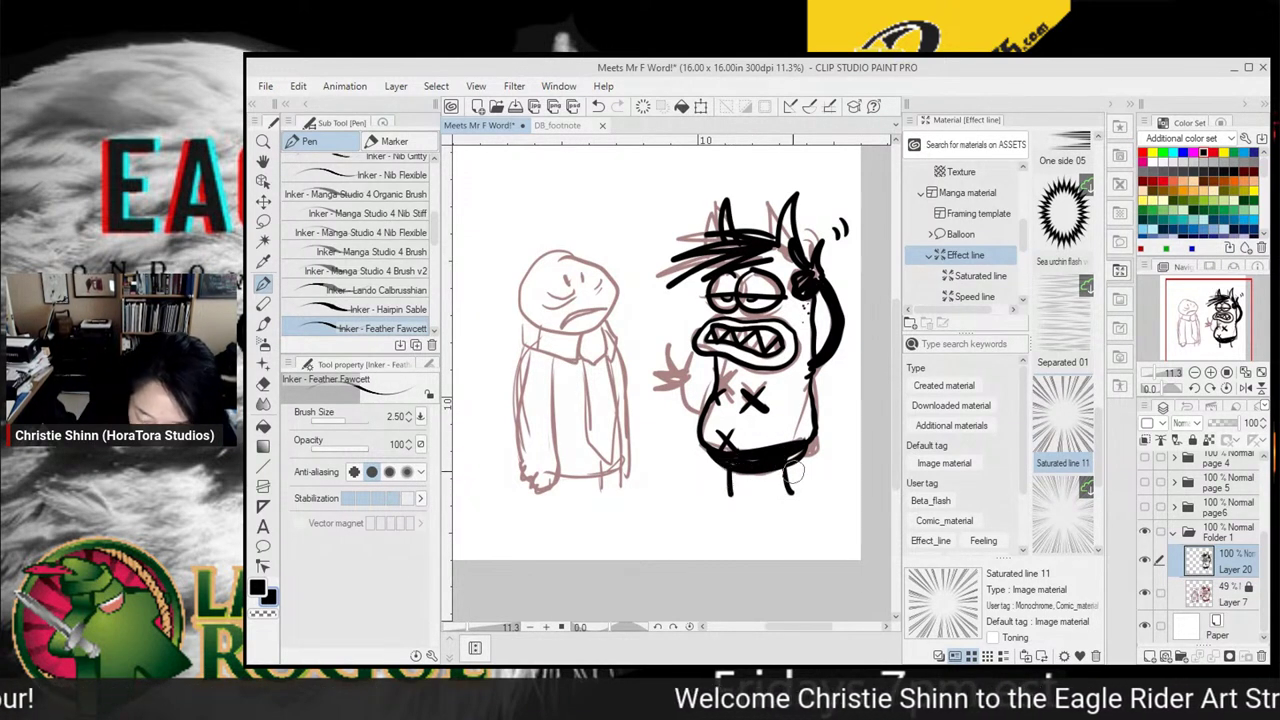
Ink the round-headed character's head, worried face, collar, tie and the arm nearest the monster
mouse_move(578, 251)
left_mouse_down()
mouse_move(537, 262)
mouse_move(523, 300)
mouse_move(562, 328)
mouse_move(613, 308)
mouse_move(607, 268)
mouse_move(556, 246)
left_mouse_up()
mouse_move(586, 296)
left_mouse_down()
mouse_move(606, 300)
mouse_move(546, 318)
mouse_move(560, 272)
left_mouse_up()
mouse_move(567, 276)
left_mouse_down()
mouse_move(599, 281)
mouse_move(565, 358)
mouse_move(583, 356)
mouse_move(581, 328)
mouse_move(604, 352)
mouse_move(598, 326)
mouse_move(622, 470)
left_mouse_up()
mouse_move(600, 352)
left_mouse_down()
mouse_move(615, 457)
mouse_move(592, 478)
left_mouse_up()
mouse_move(594, 470)
left_mouse_down()
mouse_move(610, 473)
mouse_move(615, 447)
left_mouse_up()
left_click_drag(587, 358, 589, 445)
mouse_move(610, 356)
left_mouse_down()
mouse_move(602, 325)
mouse_move(628, 459)
mouse_move(617, 488)
mouse_move(610, 453)
mouse_move(595, 478)
mouse_move(613, 449)
mouse_move(615, 484)
left_mouse_up()
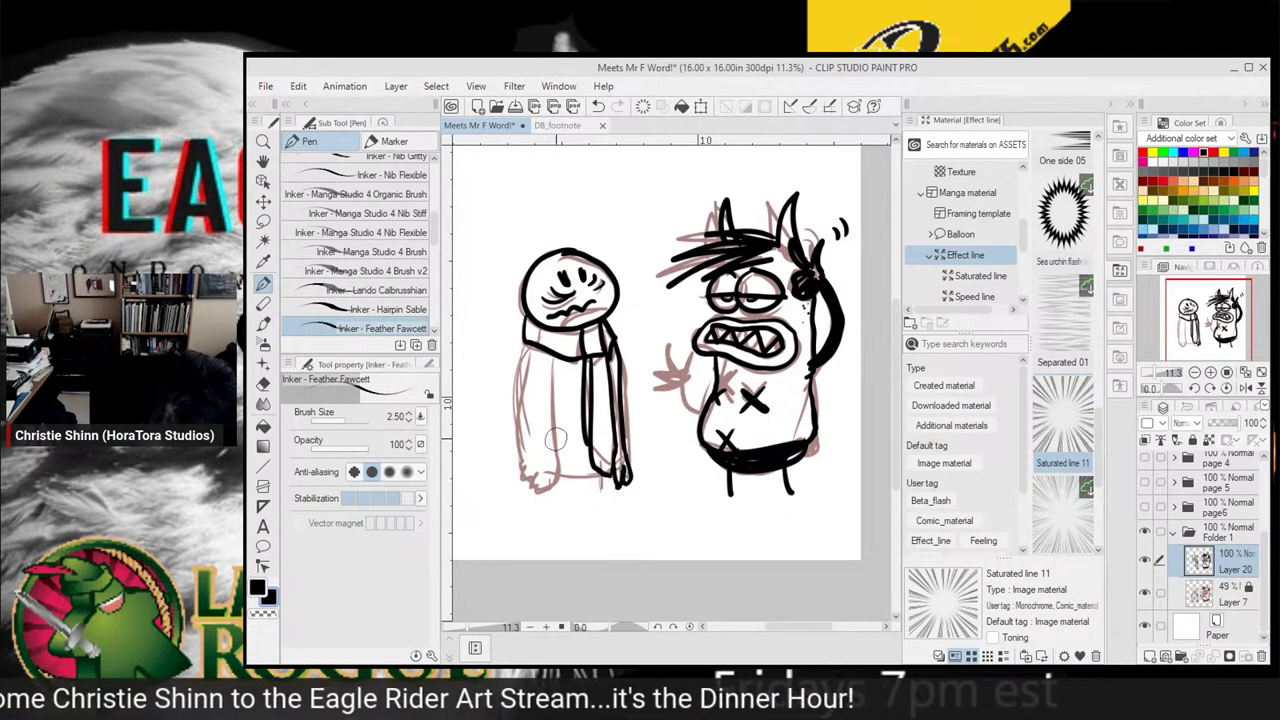
Ink the round-headed character's other sleeve with its hanging hand, and the short legs
mouse_move(522, 334)
left_mouse_down()
mouse_move(508, 426)
mouse_move(540, 478)
left_mouse_up()
mouse_move(556, 350)
left_mouse_down()
mouse_move(560, 466)
mouse_move(540, 505)
mouse_move(516, 494)
left_mouse_up()
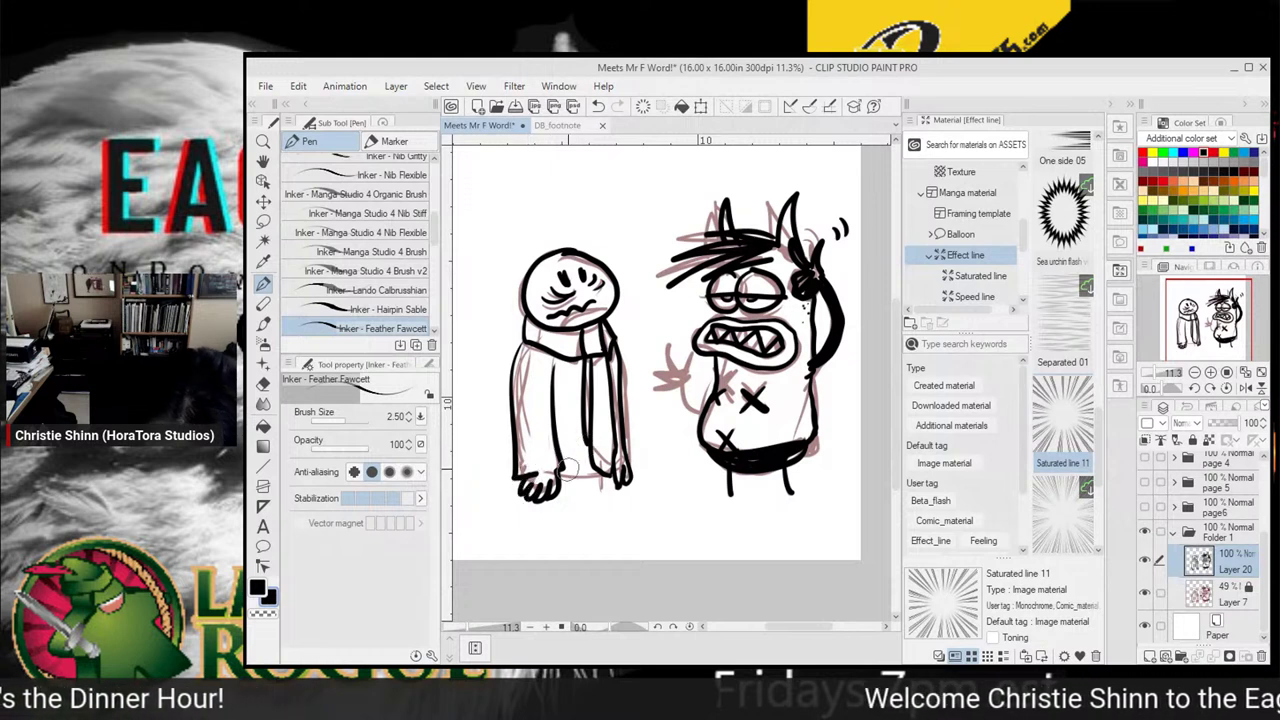
mouse_move(604, 460)
left_mouse_down()
mouse_move(614, 492)
mouse_move(602, 496)
mouse_move(620, 494)
left_mouse_up()
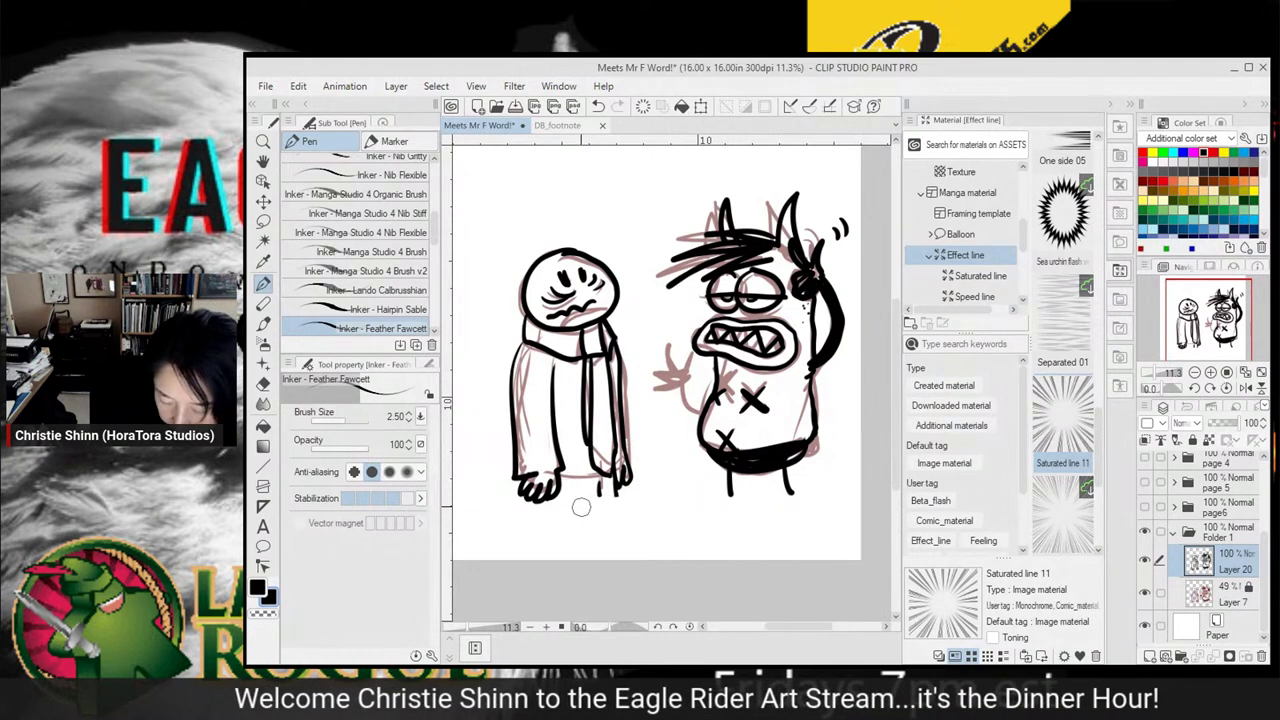
left_click_drag(597, 482, 598, 497)
Ink the monster's lowered hand and arm, and save the drawing
mouse_move(680, 376)
left_mouse_down()
mouse_move(705, 418)
mouse_move(672, 340)
mouse_move(658, 382)
mouse_move(664, 392)
mouse_move(678, 378)
left_mouse_up()
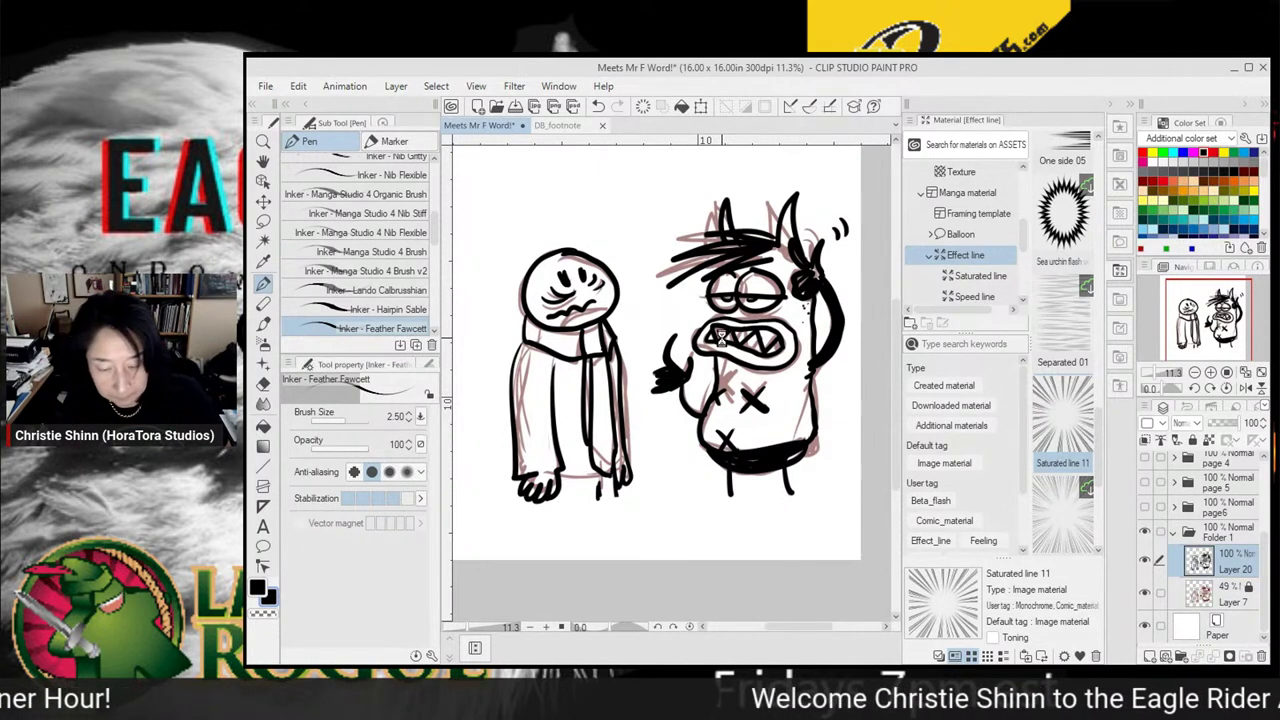
key("ctrl+s")
mouse_move(743, 302)
left_mouse_down()
mouse_move(783, 302)
mouse_move(765, 299)
left_mouse_up()
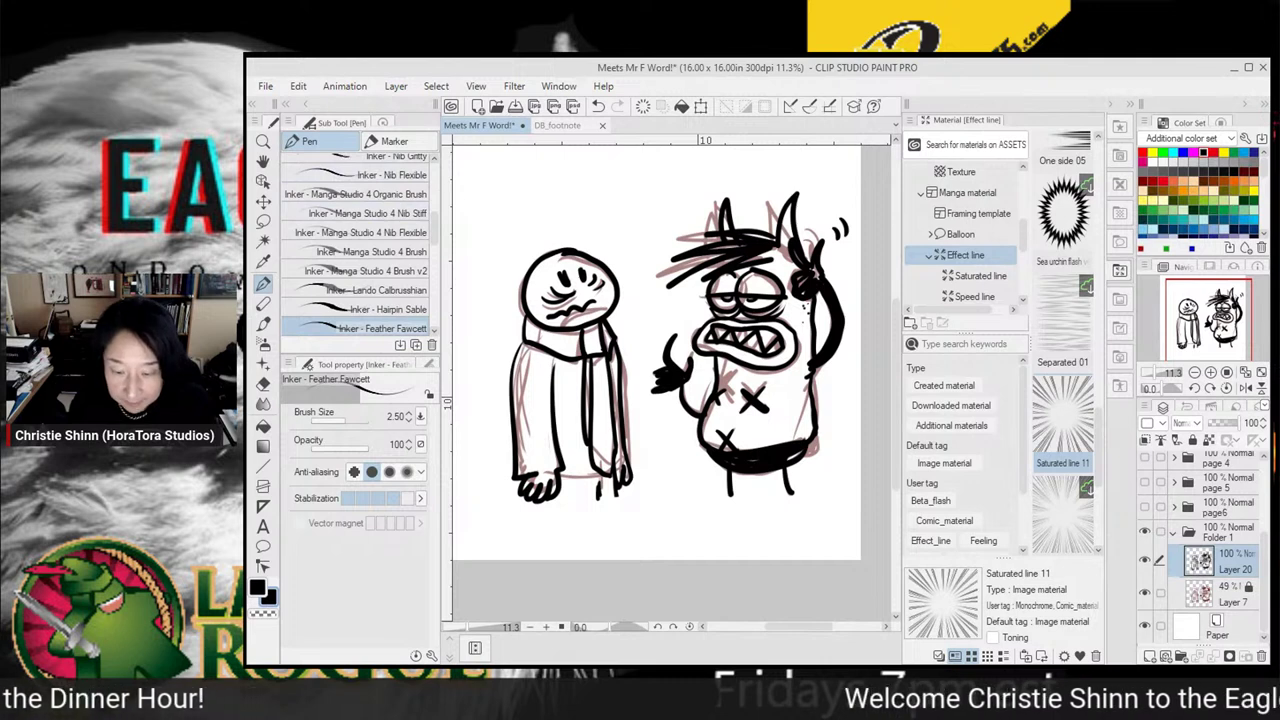
left_click(263, 142)
mouse_move(696, 364)
left_mouse_down()
mouse_move(702, 389)
mouse_move(706, 372)
left_mouse_up()
key("ctrl+s")
Unlock the sketch layer and shift the sketch to the left on the canvas with the Object tool
left_click(263, 221)
left_click(263, 181)
left_click(1240, 597)
left_click(1192, 441)
left_click(1243, 568, "shift")
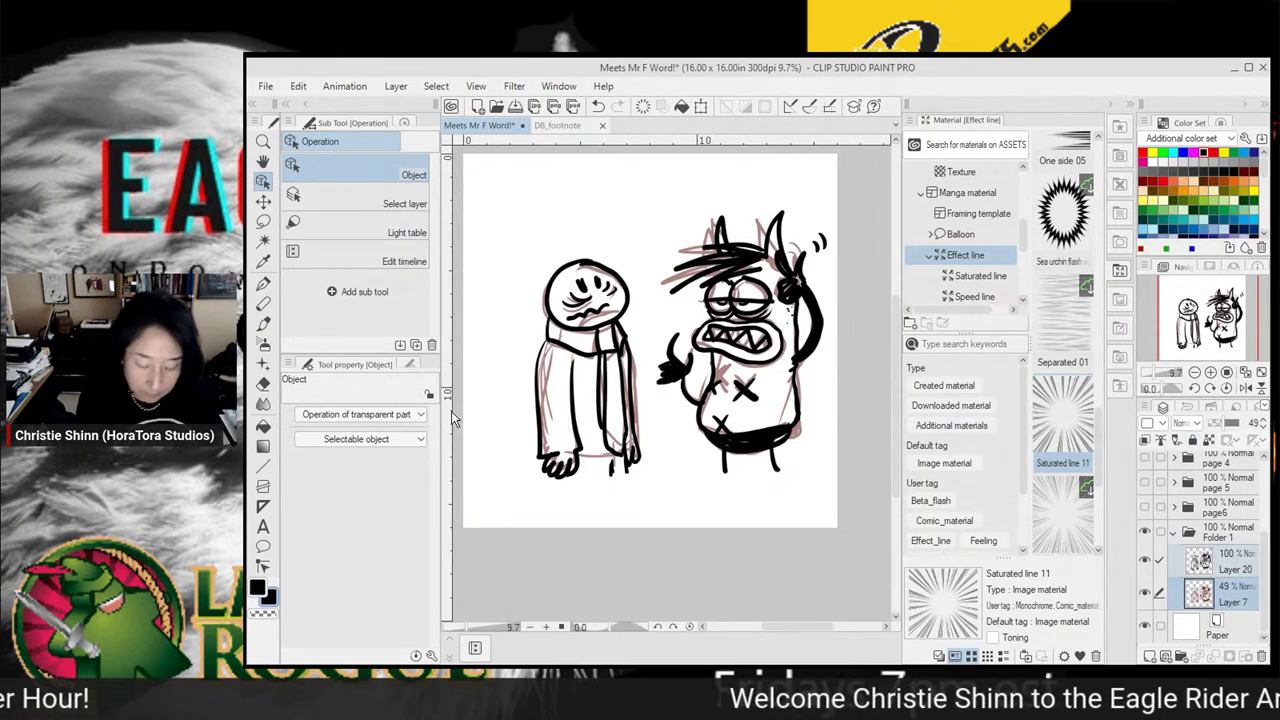
key("Left")
key("Left")
key("Left")
key("Left")
key("Left")
key("Left")
key("Left")
key("Left")
key("Left")
key("Left")
key("Left")
key("Left")
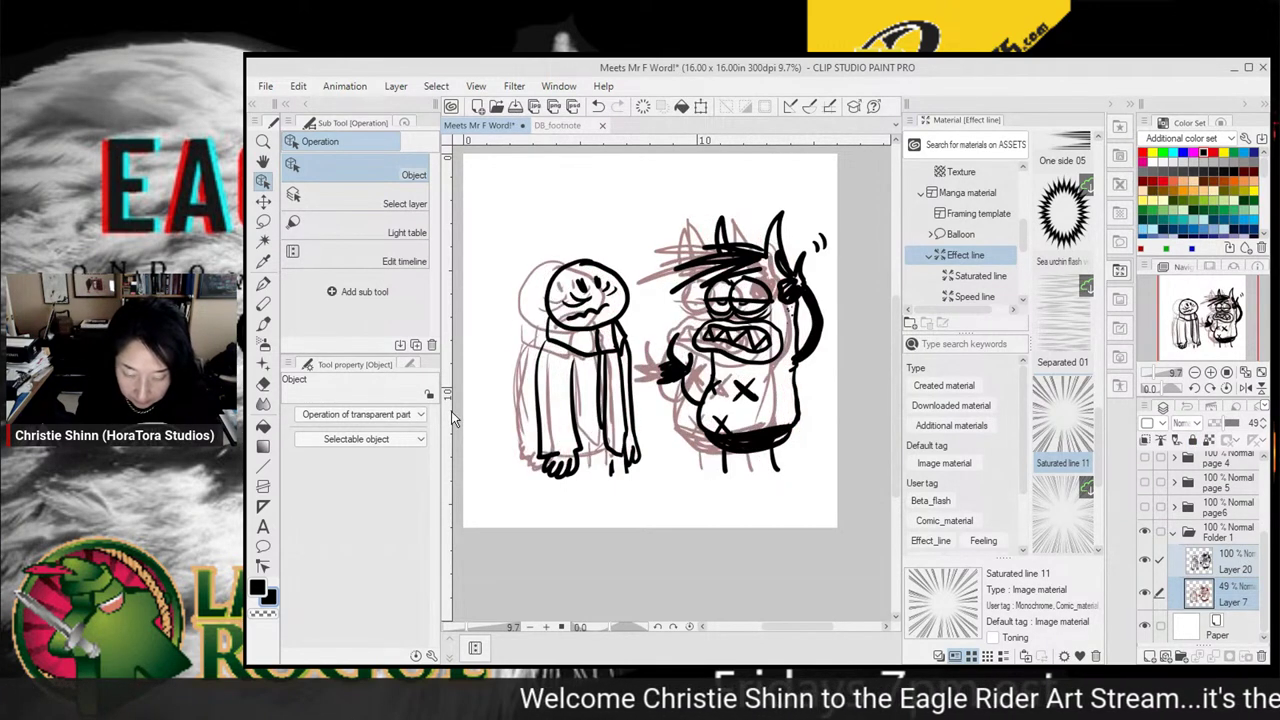
Shift the ink layer to the left so the line art lines up with the sketch
left_click(1233, 556)
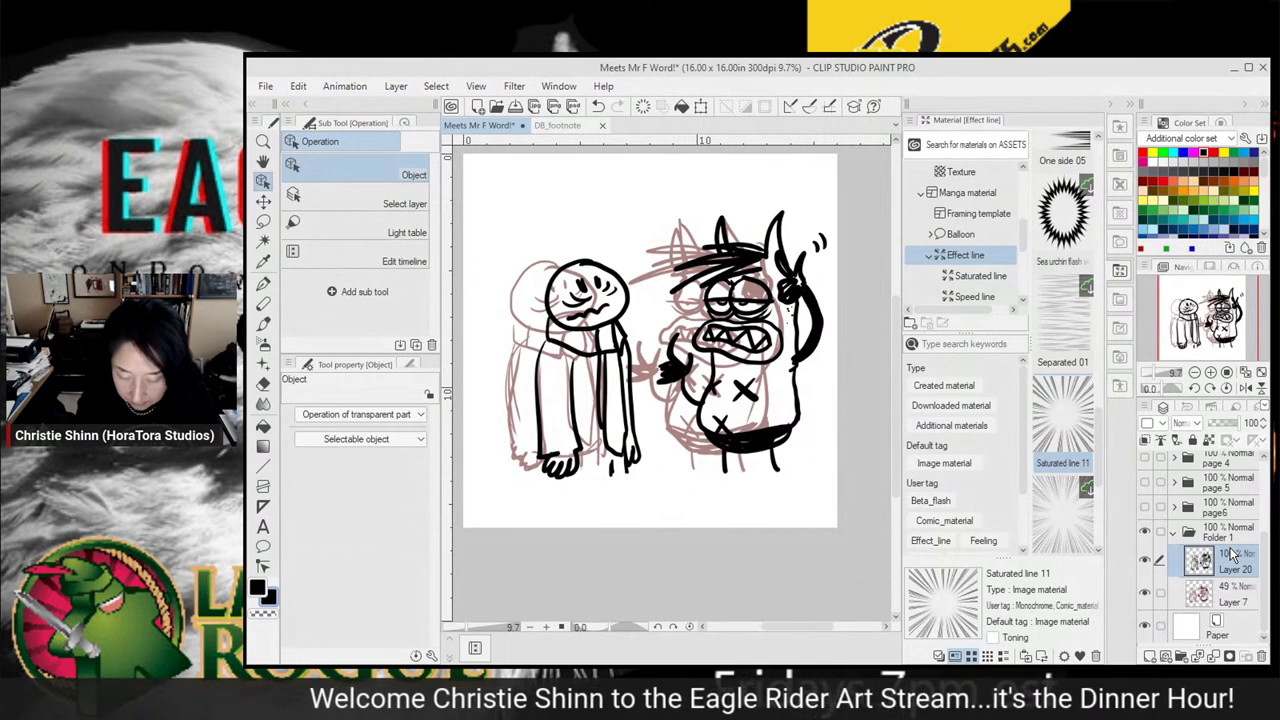
key("Left")
key("Left")
key("Left")
key("Left")
key("Left")
key("Left")
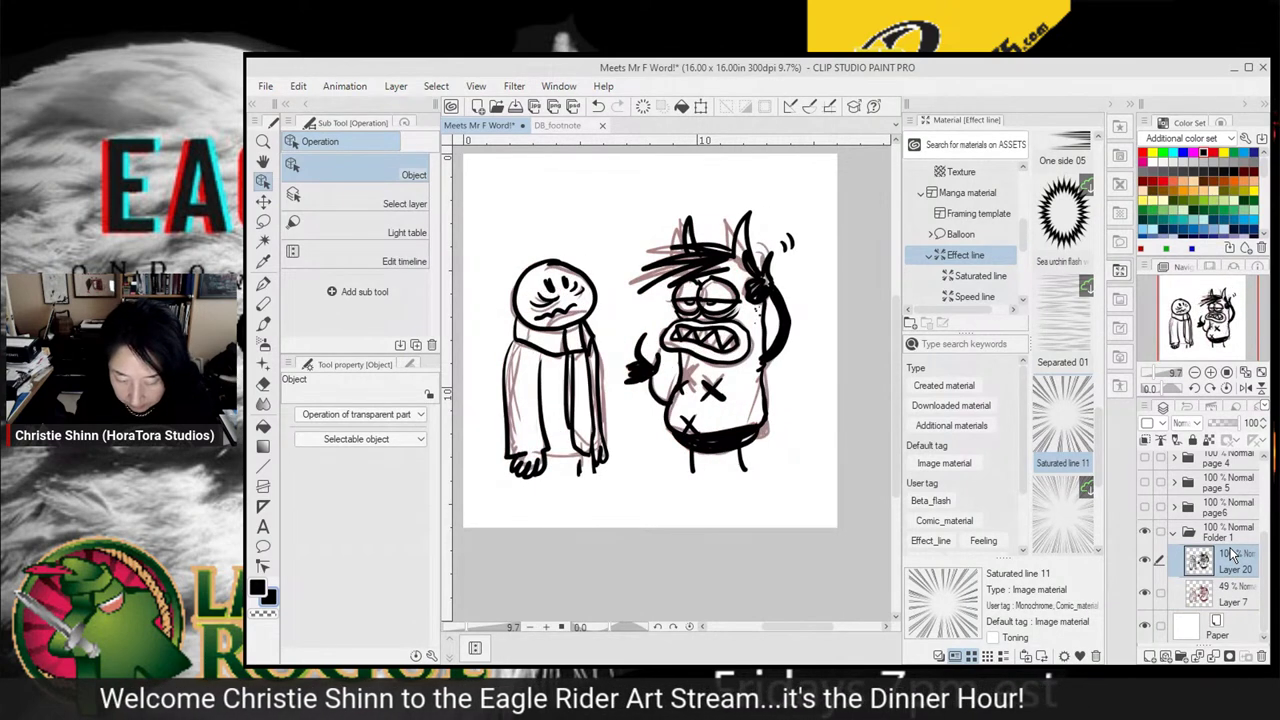
Nudge the sketch layer slightly back to the right to centre the figures on the canvas
left_click(1232, 597)
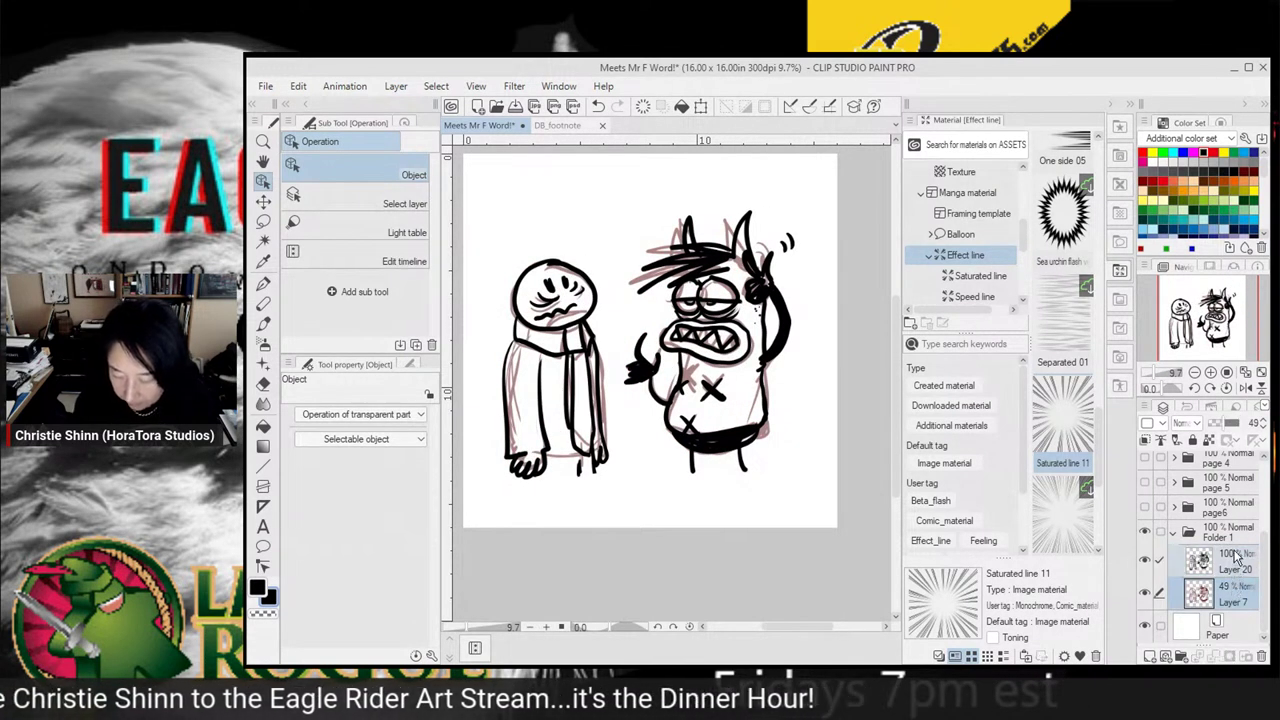
key("Right")
key("Right")
key("Right")
key("Right")
key("Right")
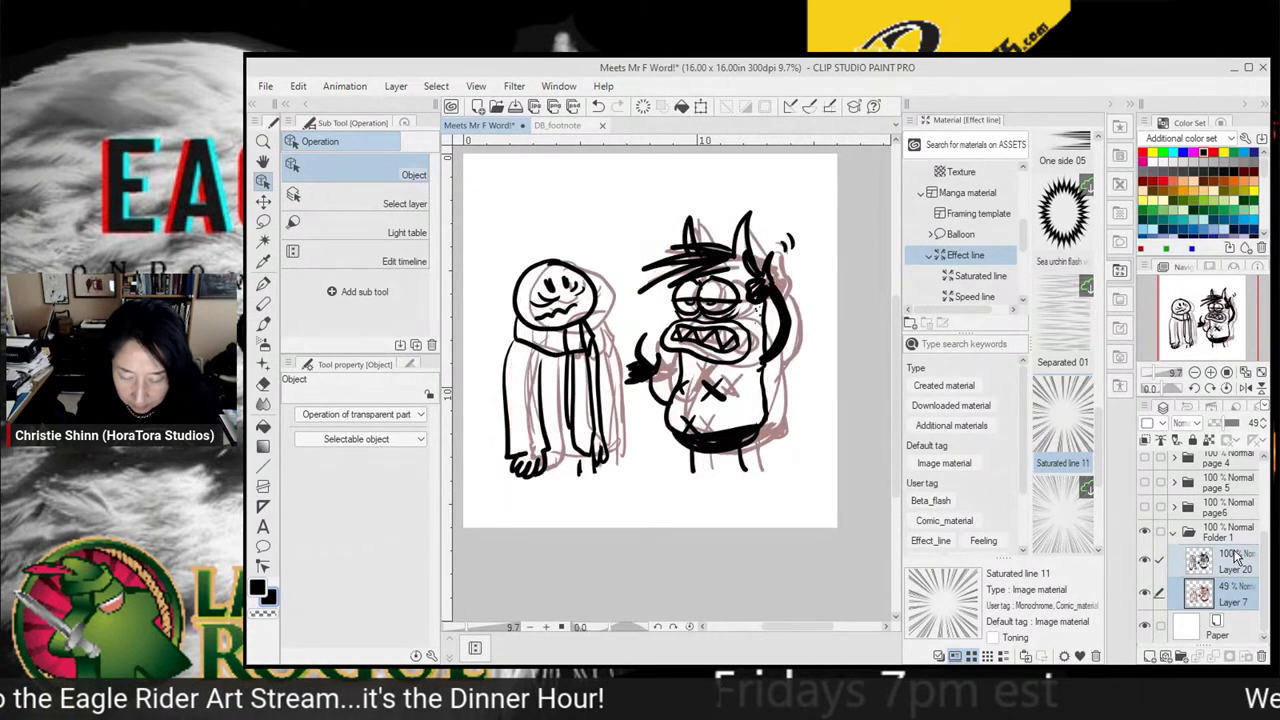
Nudge the ink layer to the right until it matches the sketch again
left_click(1233, 568)
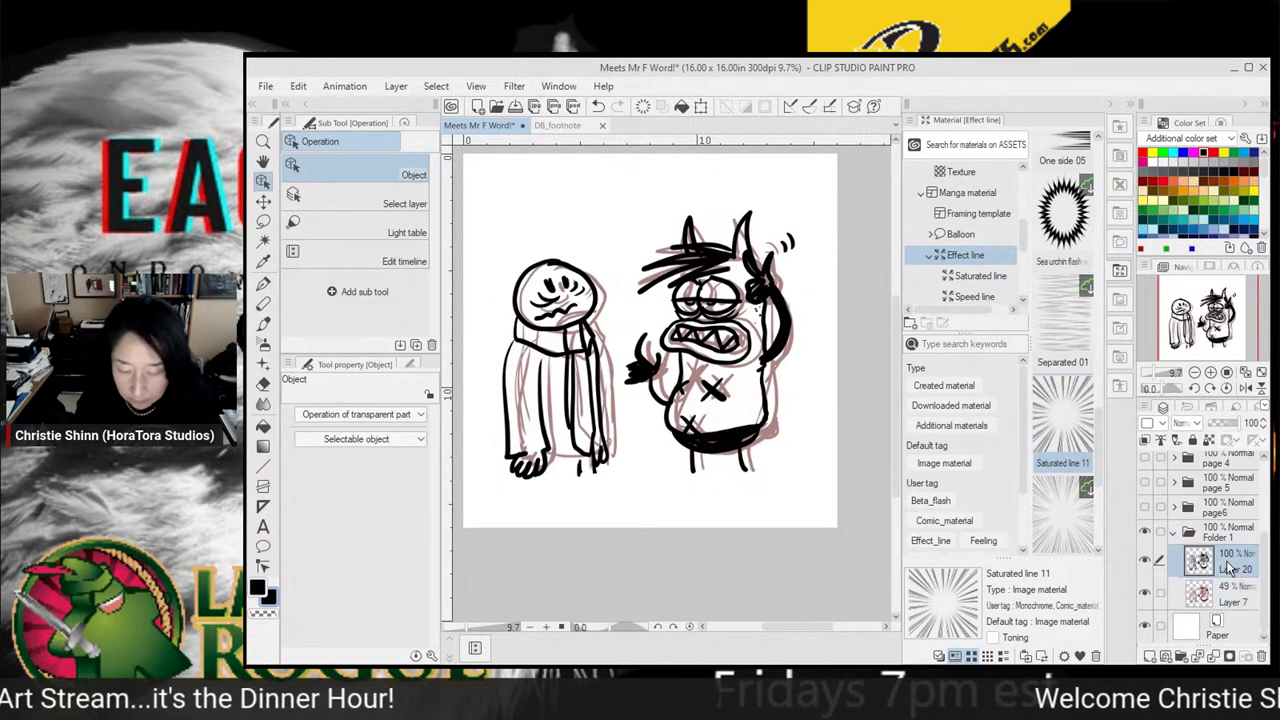
key("Right")
key("Right")
key("Right")
key("Right")
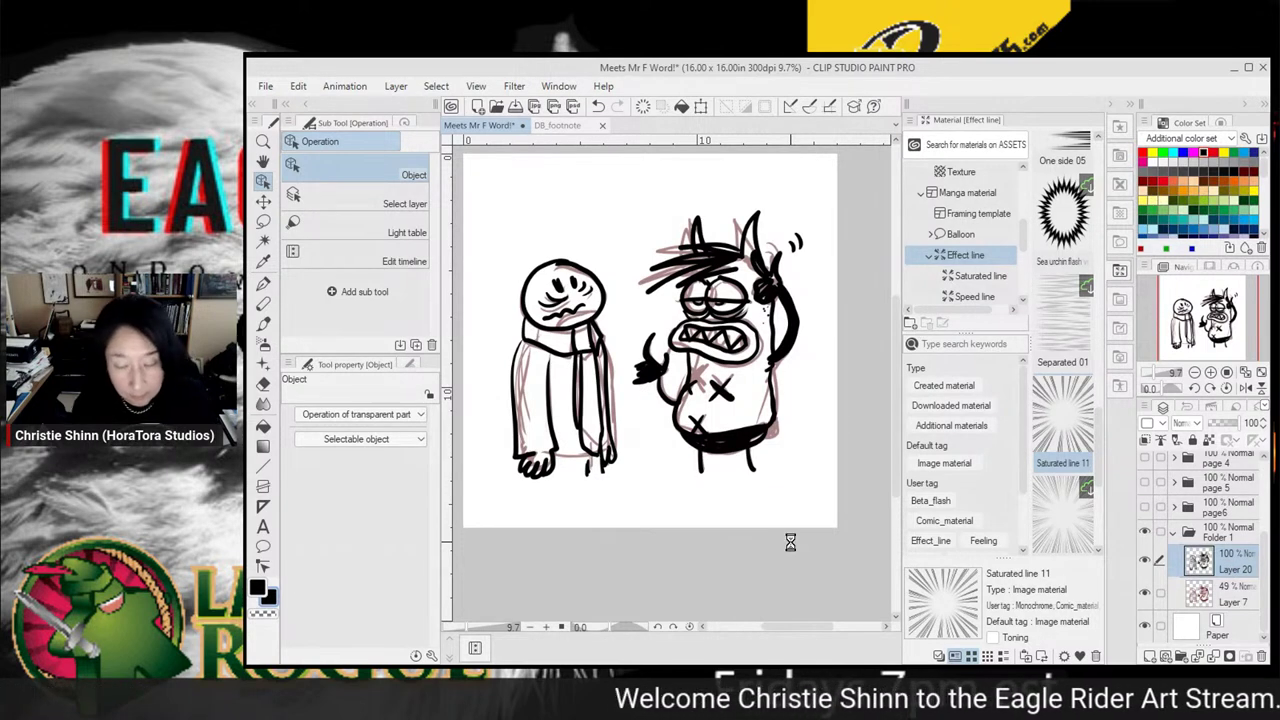
Hide the sketch layer and the collapsed folder of this drawing, and add a new empty layer beneath the folder
left_click(1145, 595)
left_click(1174, 531)
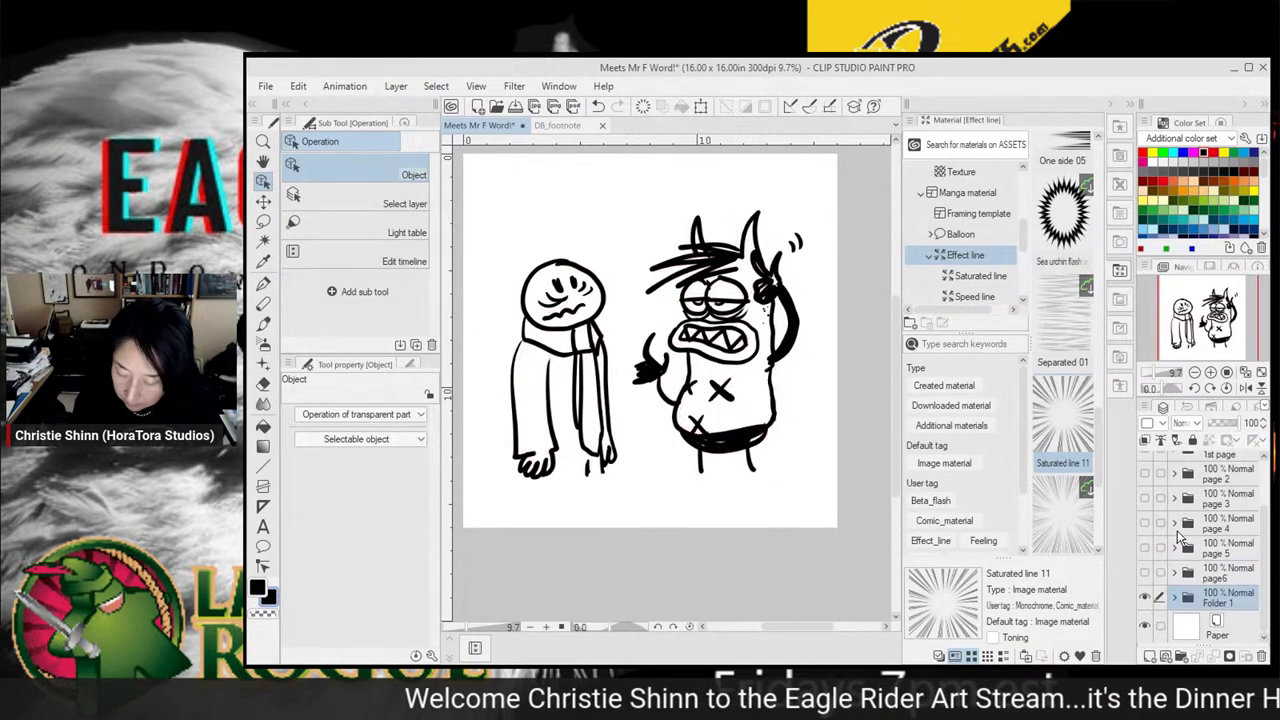
left_click(1145, 598)
left_click(1160, 652)
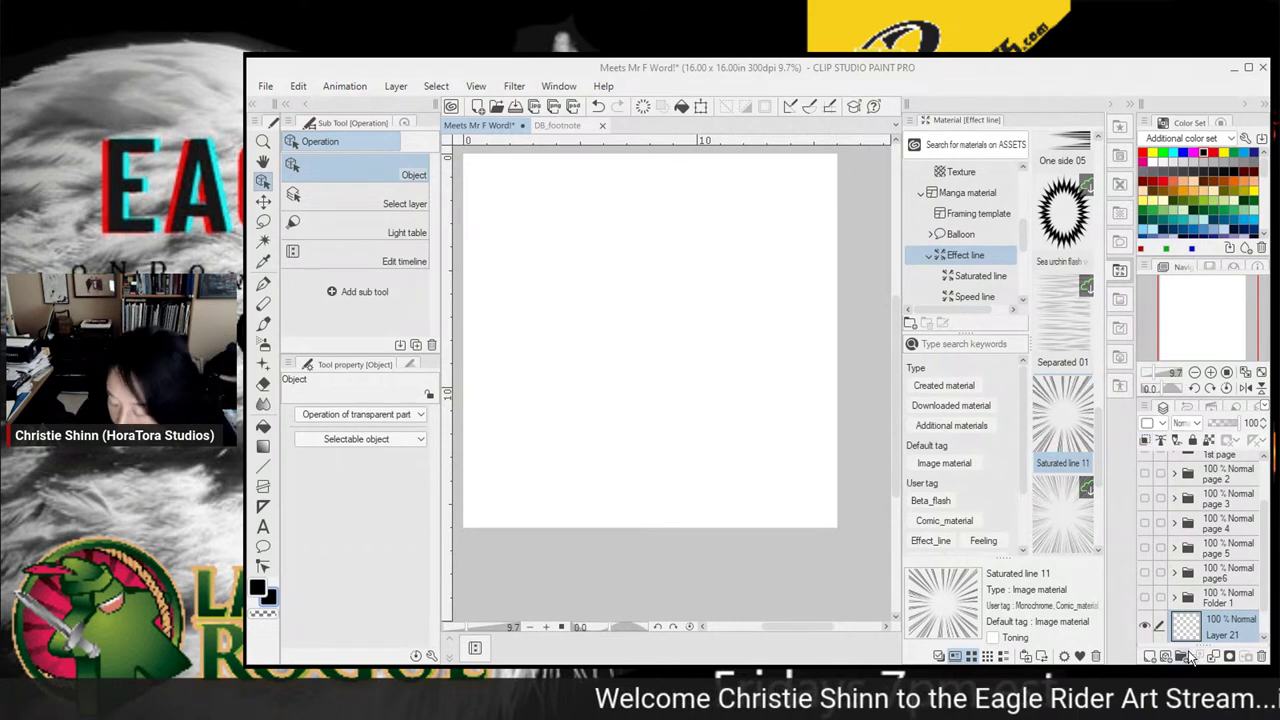
Rename the hidden Folder 1 as page 7
left_click(1220, 598)
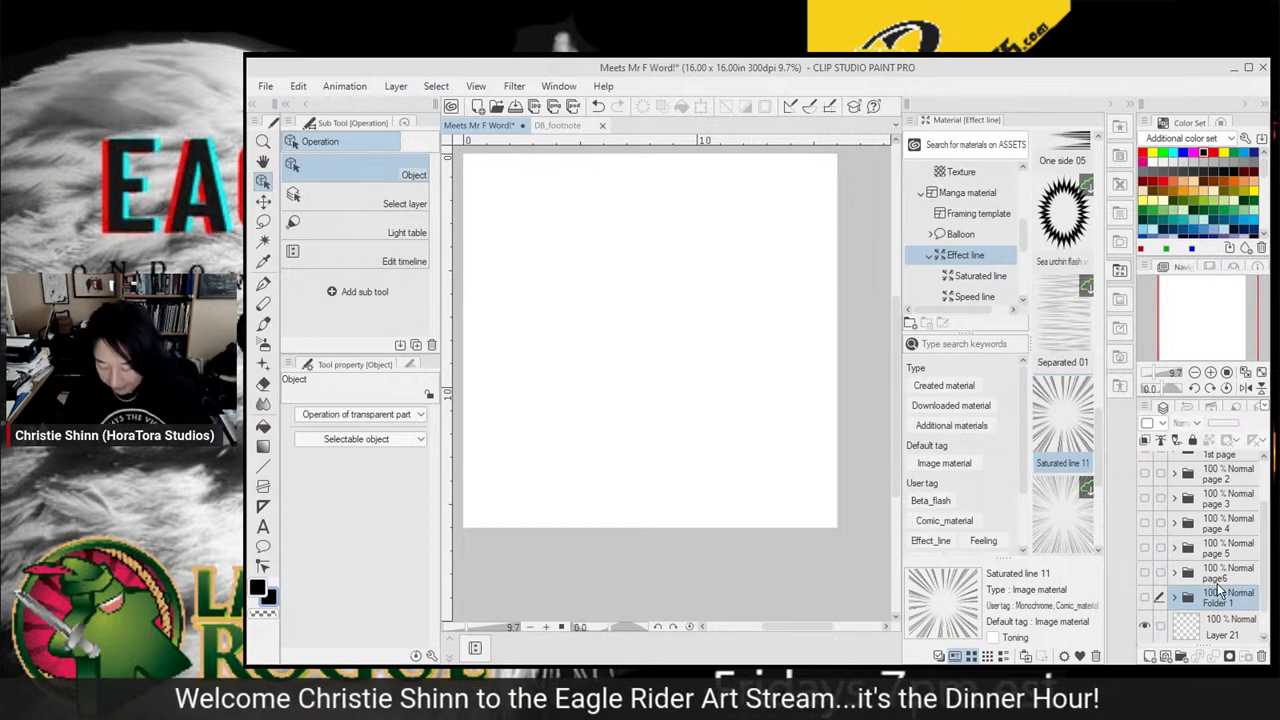
double_click(1219, 599)
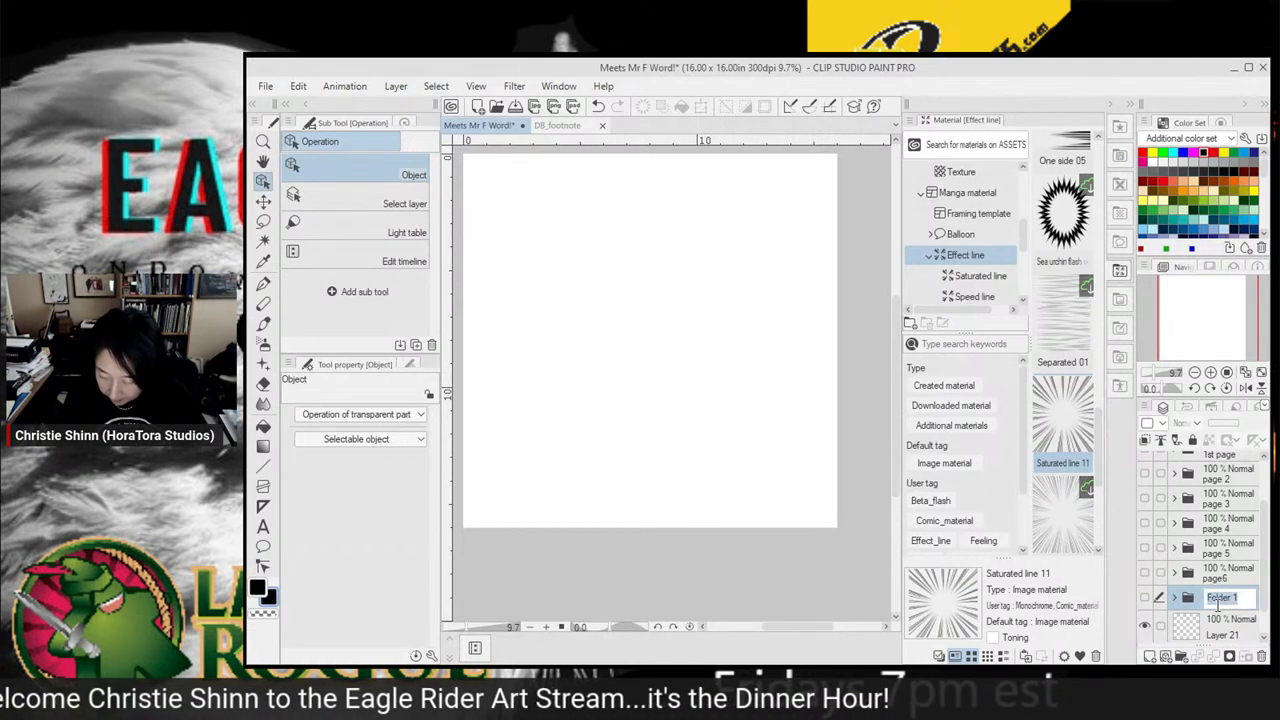
type("page ")
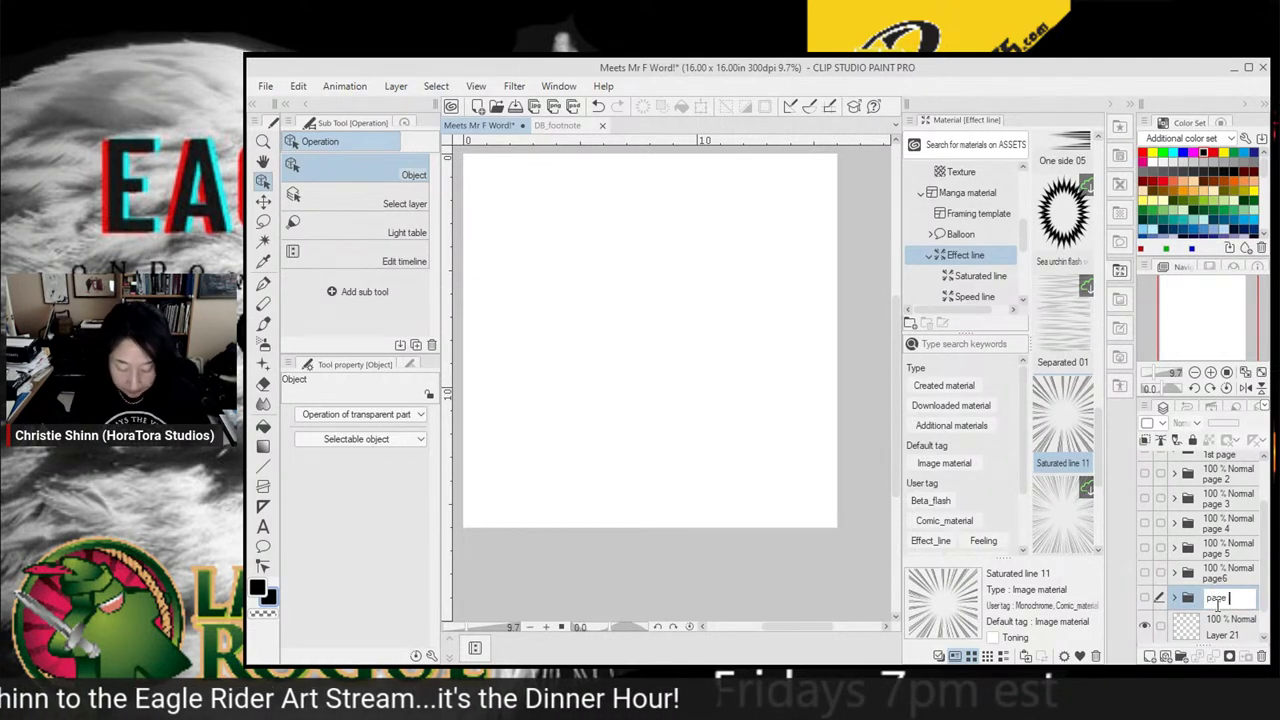
type("7")
key("Return")
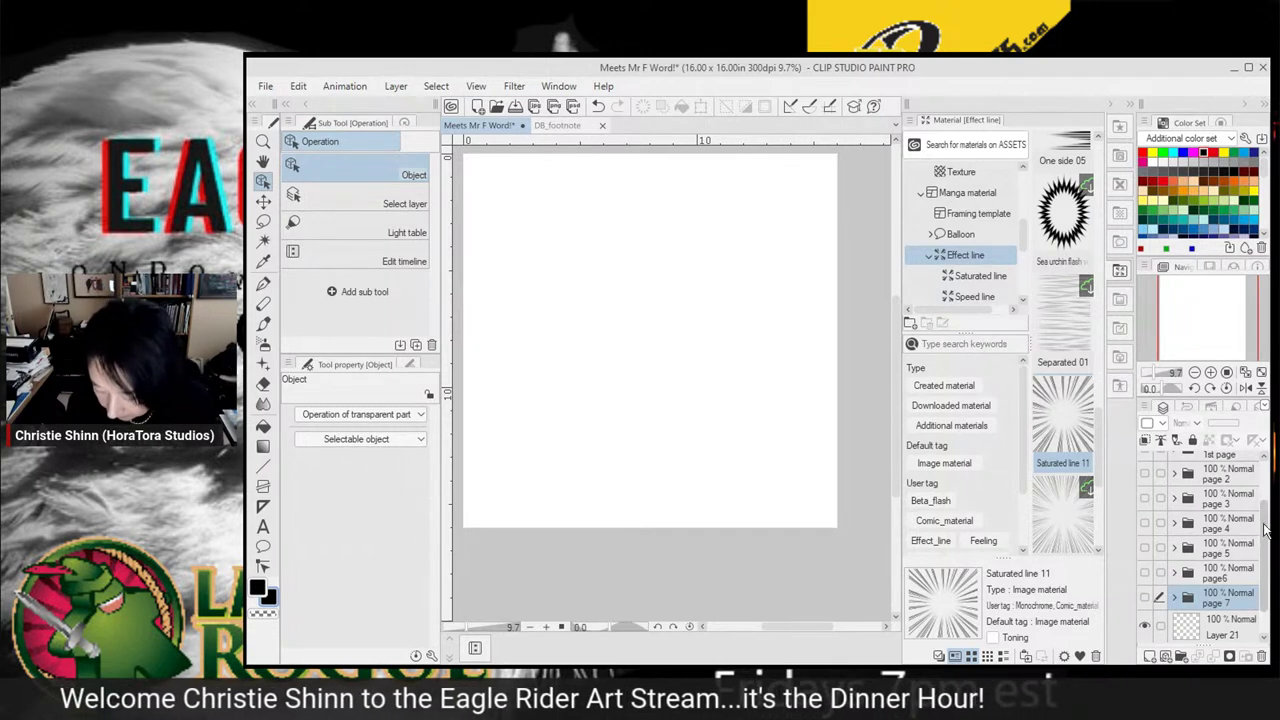
Move the new empty layer up from its place beneath the page 7 folder
left_click_drag(1264, 534, 1264, 556)
left_click_drag(1222, 597, 1233, 566)
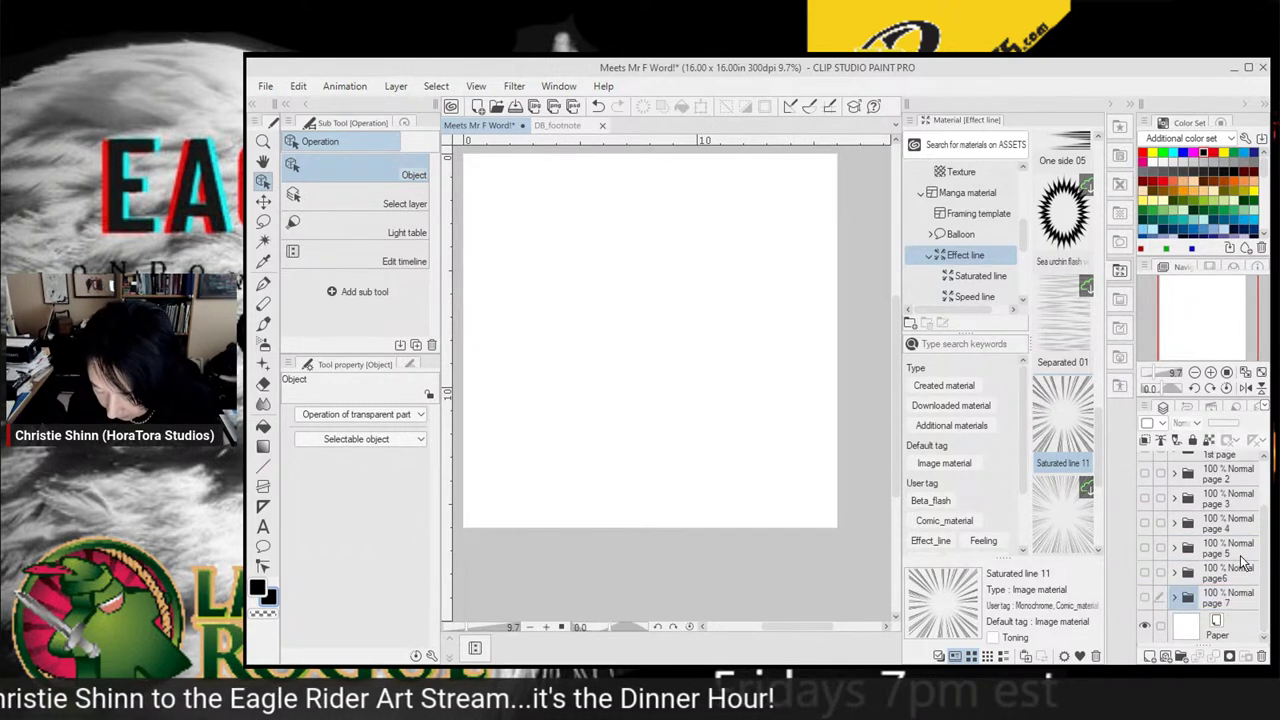
Move the empty layer out of the page 7 folder to just above the Paper layer, and keep the folder hidden and collapsed
left_click(1176, 597)
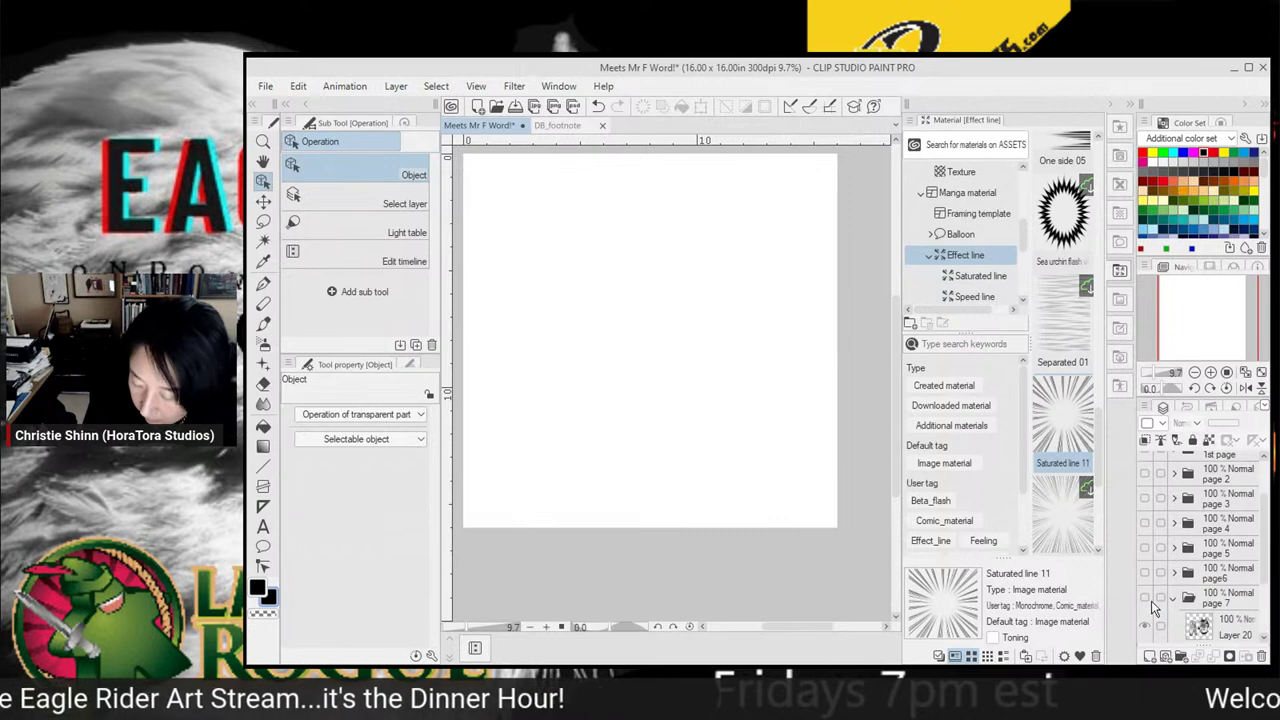
left_click(1144, 597)
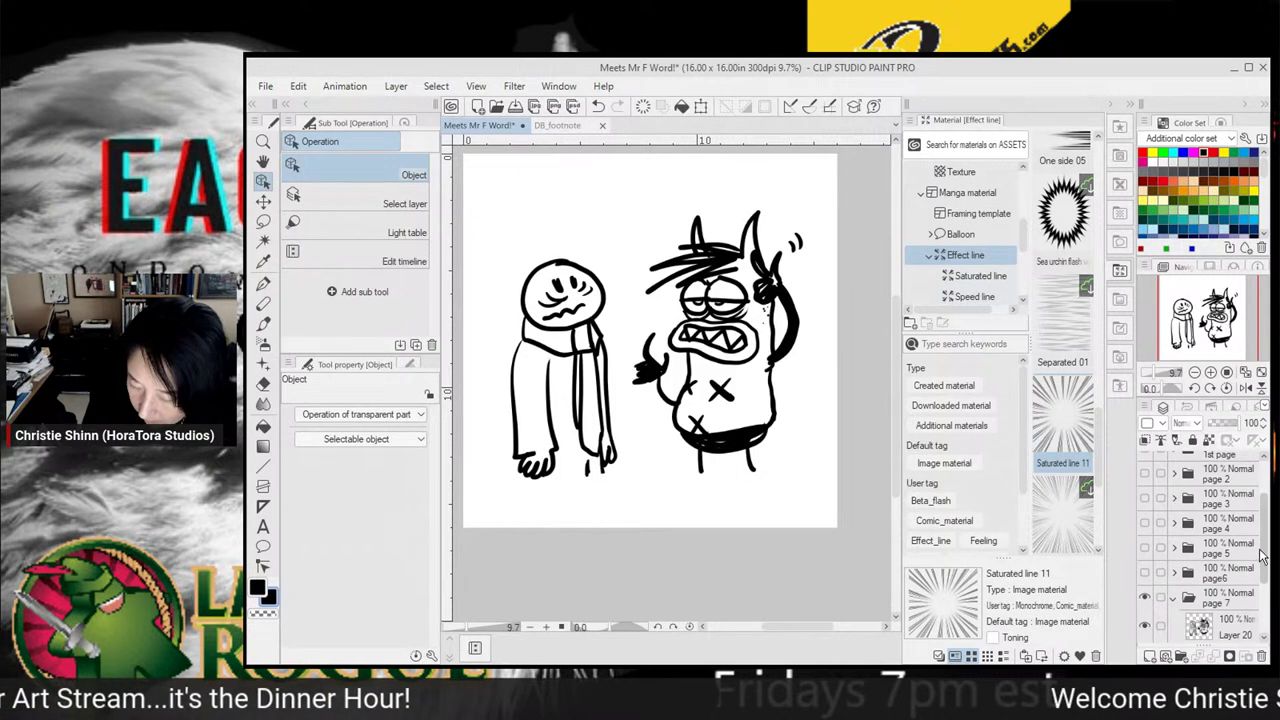
left_click(1145, 598)
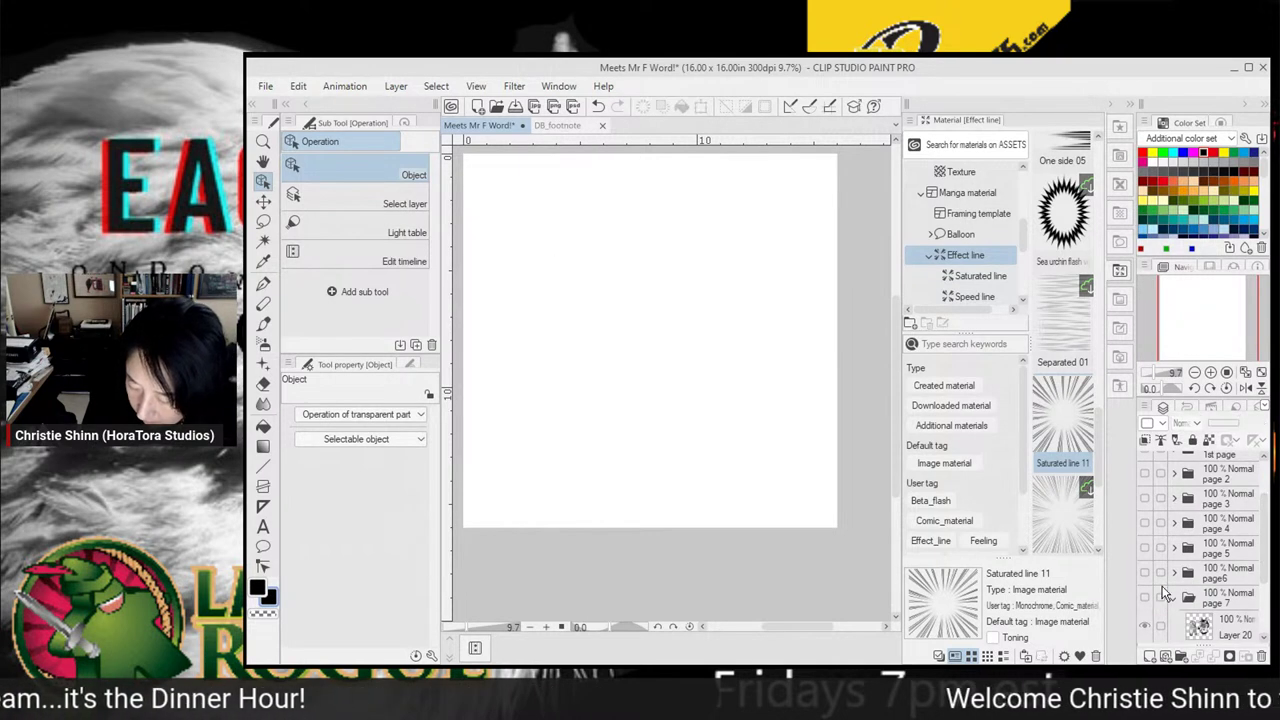
scroll(1250, 580, "down", 3)
left_click(1236, 603)
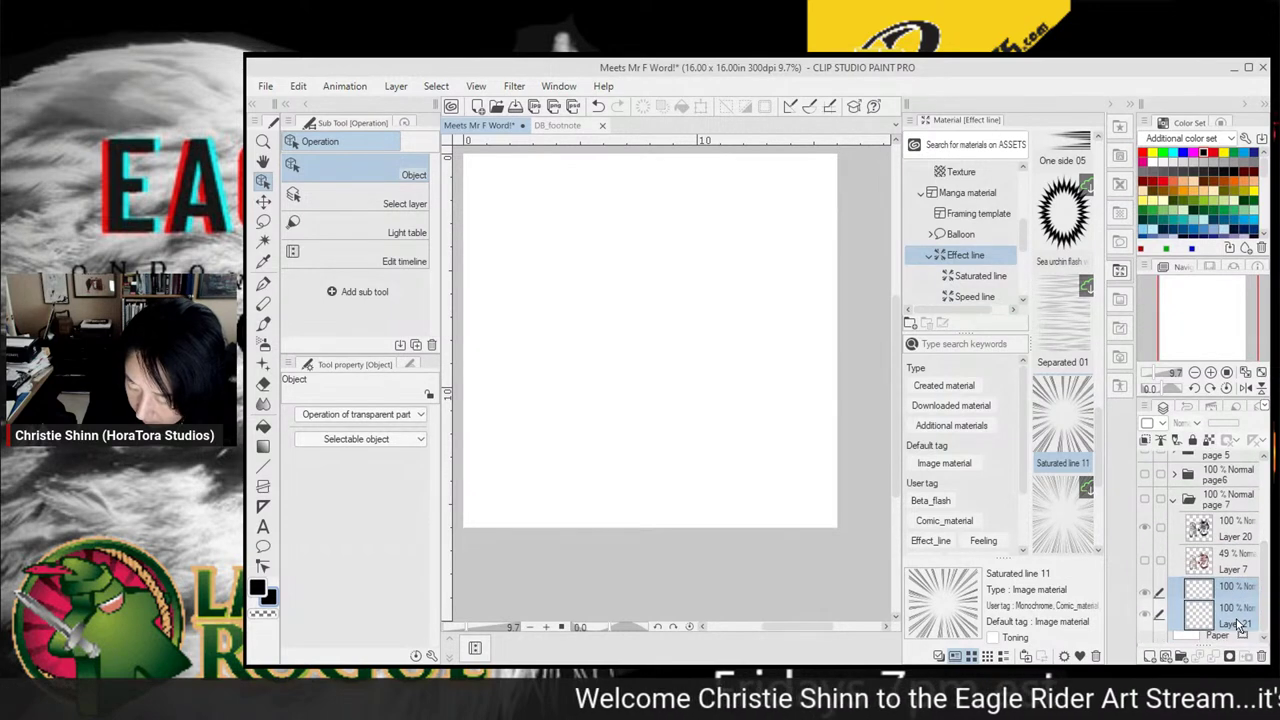
left_click(1145, 498)
left_click(1145, 498)
left_click(1175, 500)
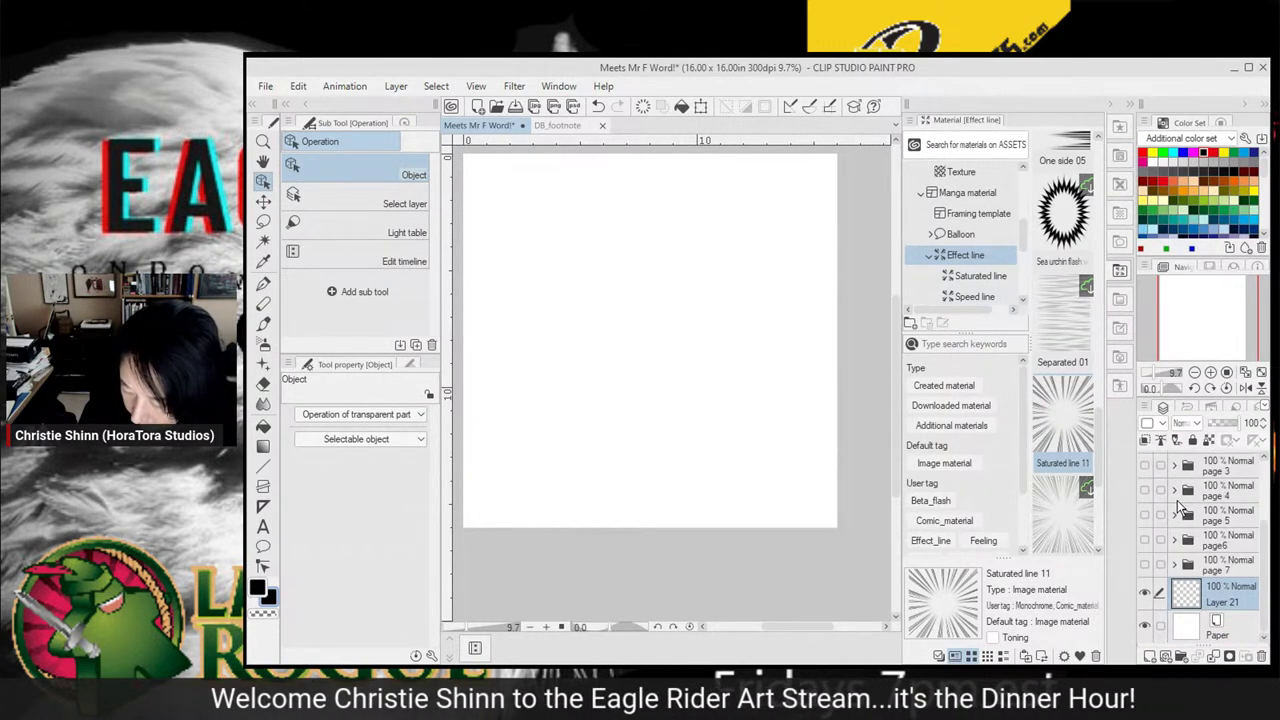
Create a new layer folder named page 8 beneath page 7 and put the empty layer inside it
left_click(1182, 657)
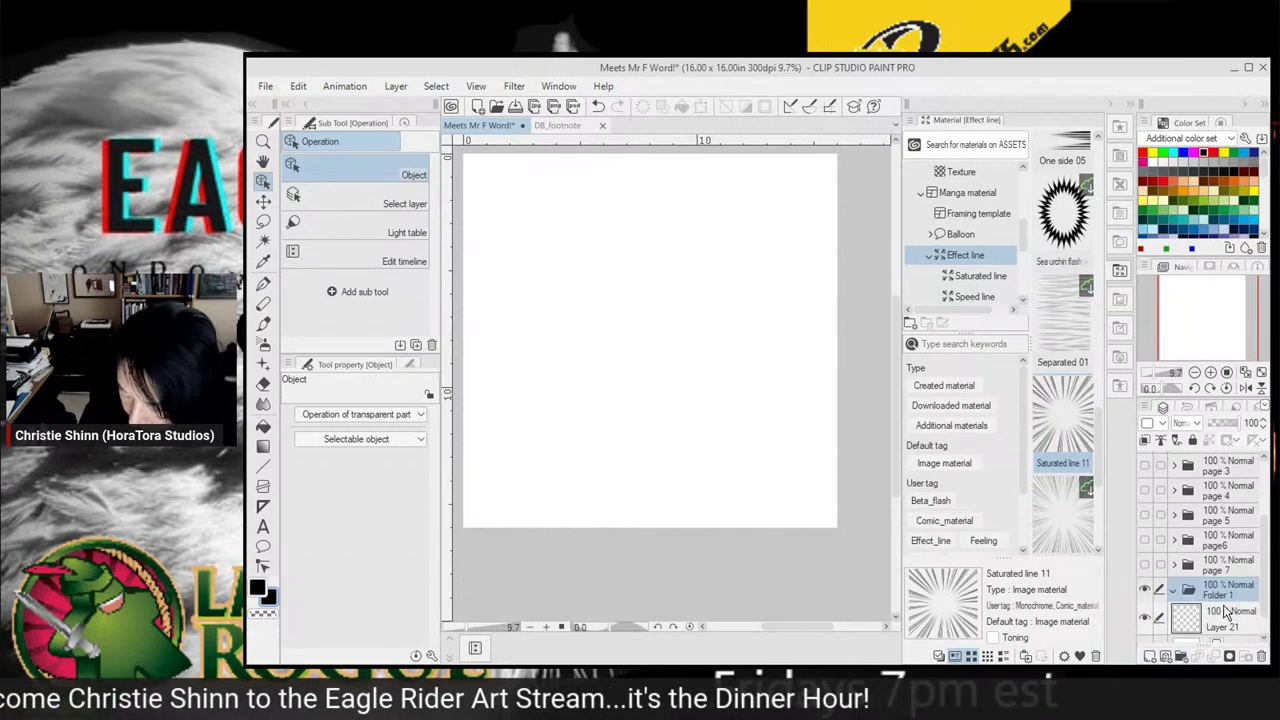
left_click(1224, 590)
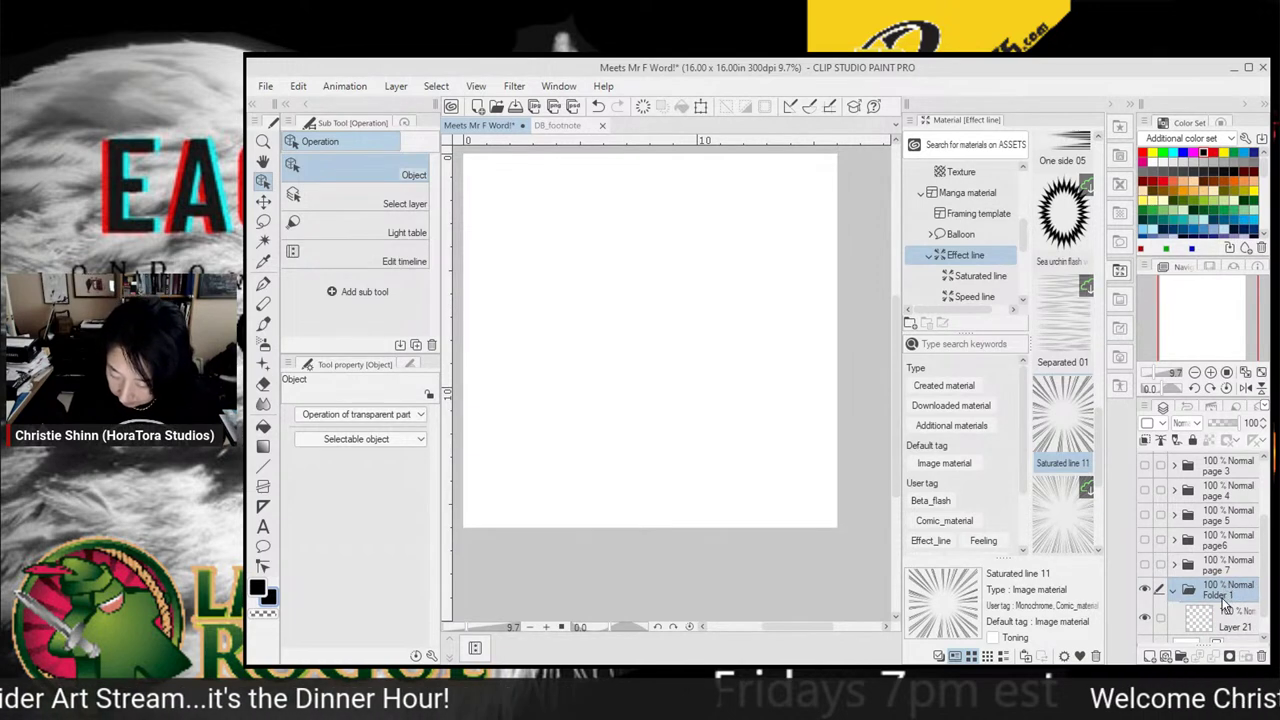
double_click(1222, 597)
type("page 8")
key("Return")
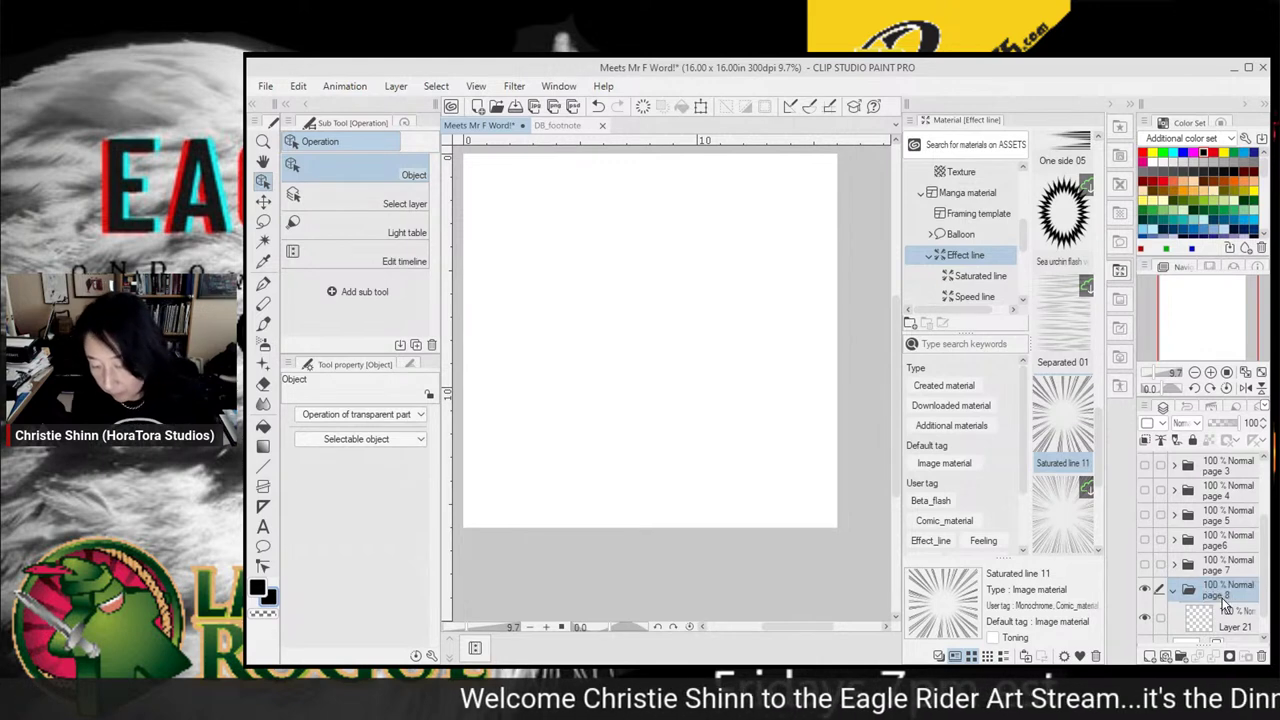
Pick dark red as the drawing colour and the Inker - Feather Fawcett pen for sketching on the empty layer in page 8
left_click(1243, 627)
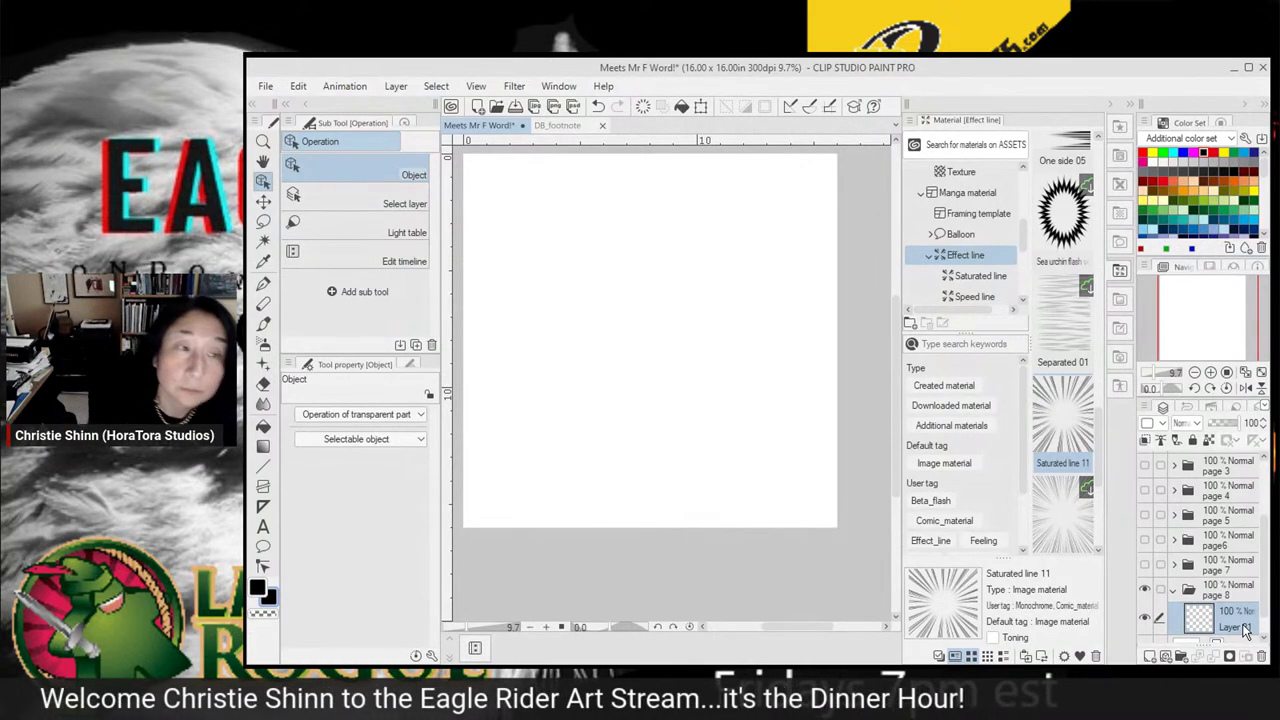
left_click(265, 142)
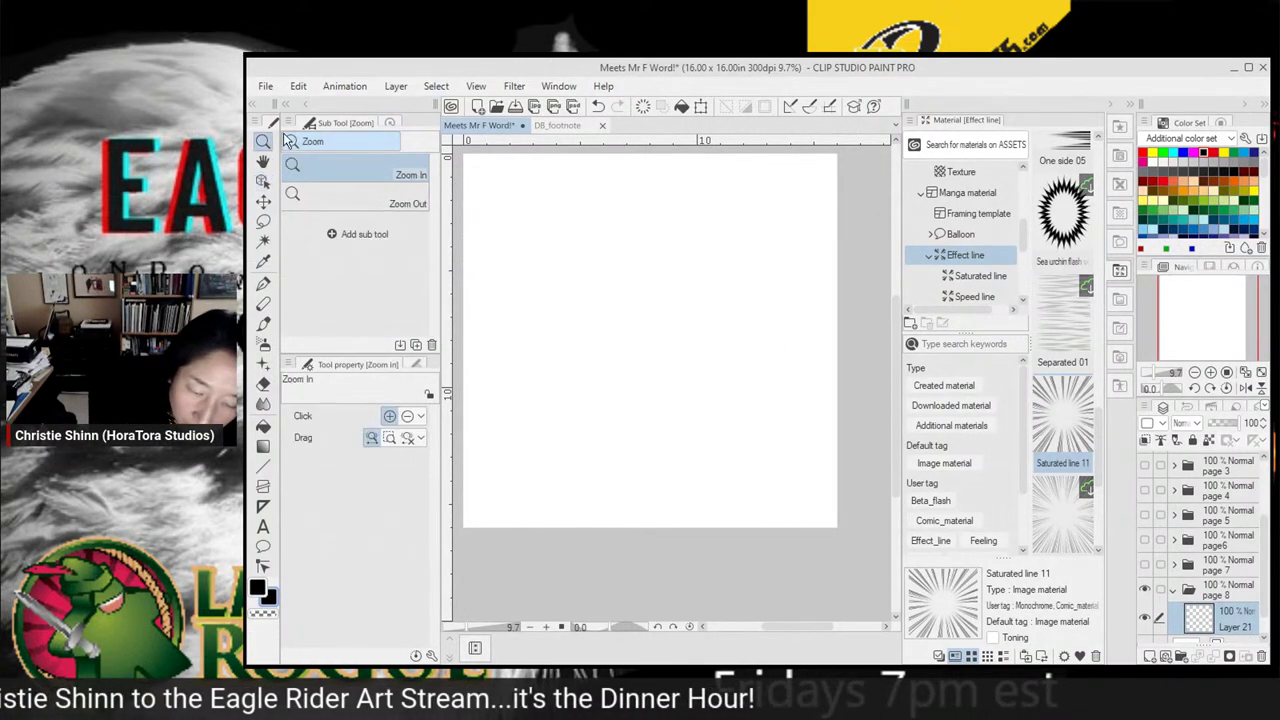
left_click_drag(740, 365, 724, 401)
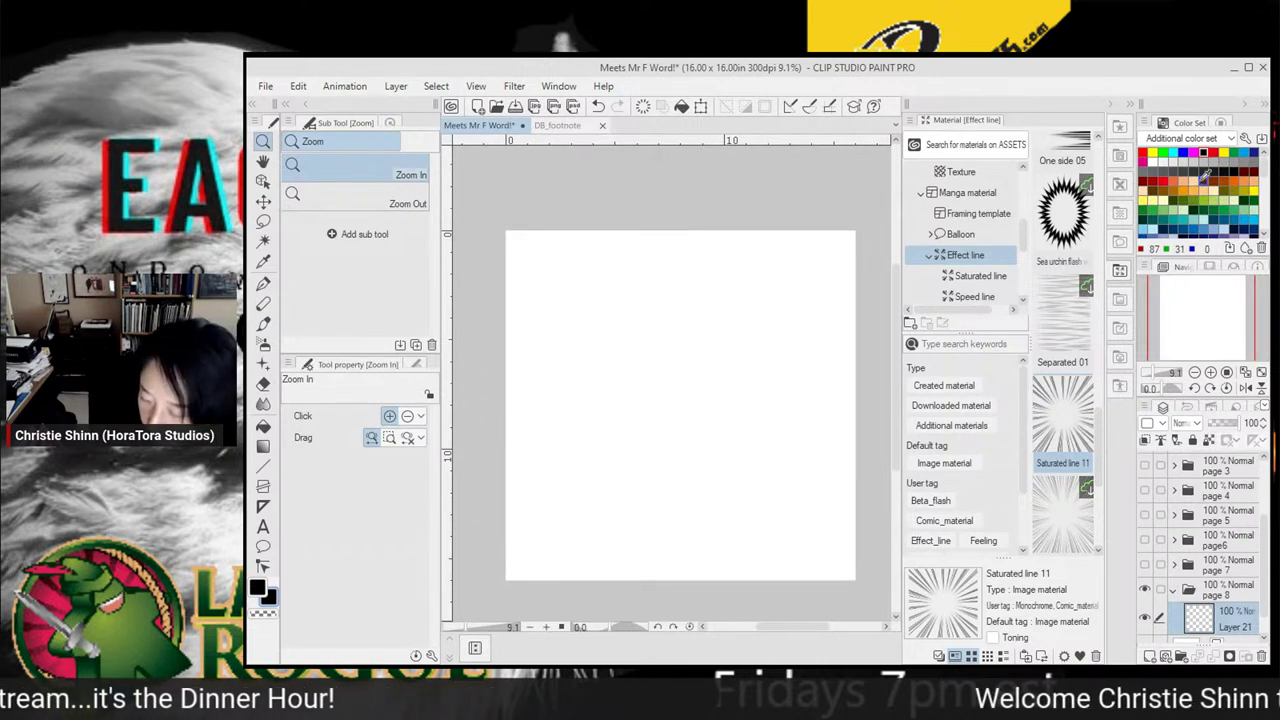
left_click(1254, 173)
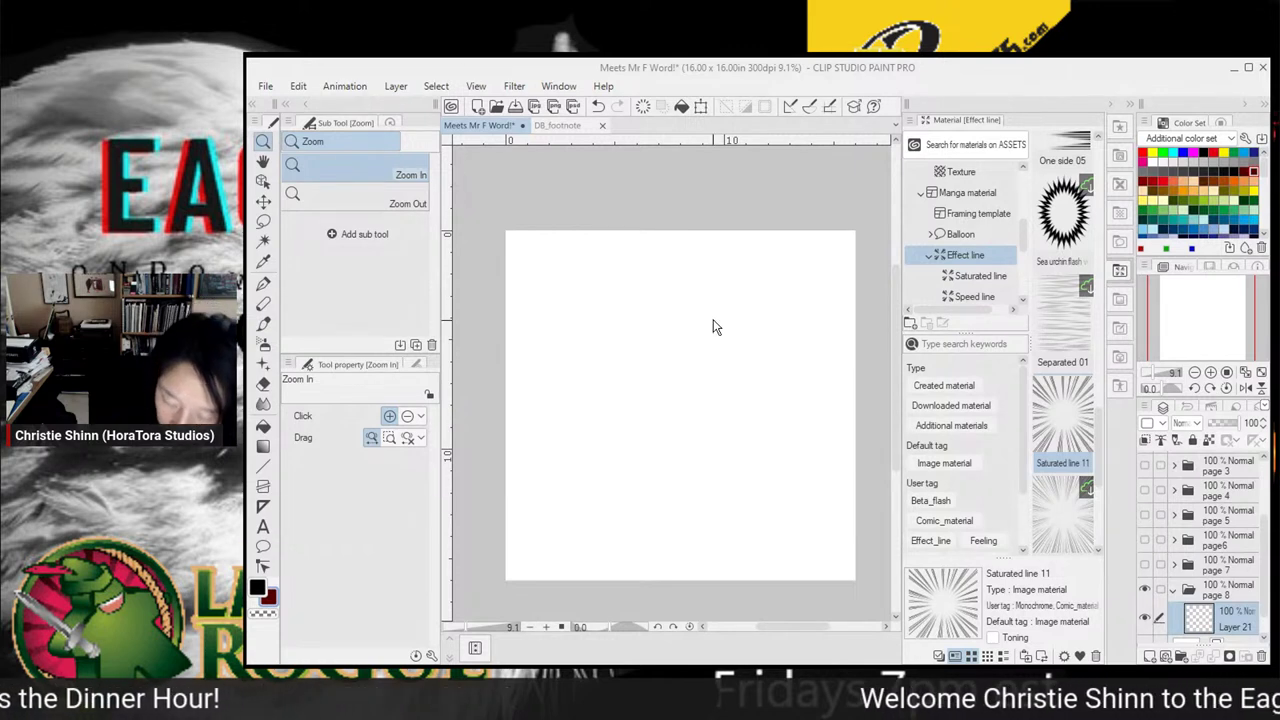
left_click(705, 365)
left_click_drag(731, 358, 715, 366)
mouse_move(791, 417)
left_mouse_down()
mouse_move(771, 411)
mouse_move(781, 415)
left_mouse_up()
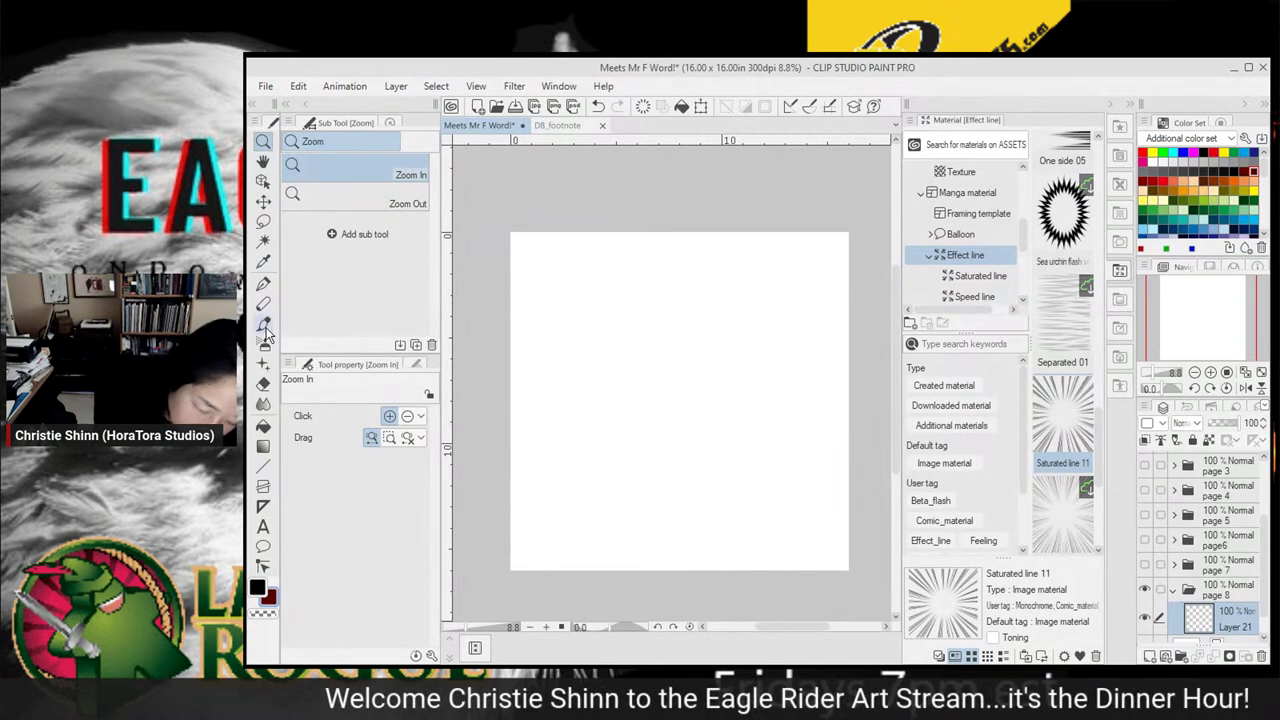
left_click(264, 285)
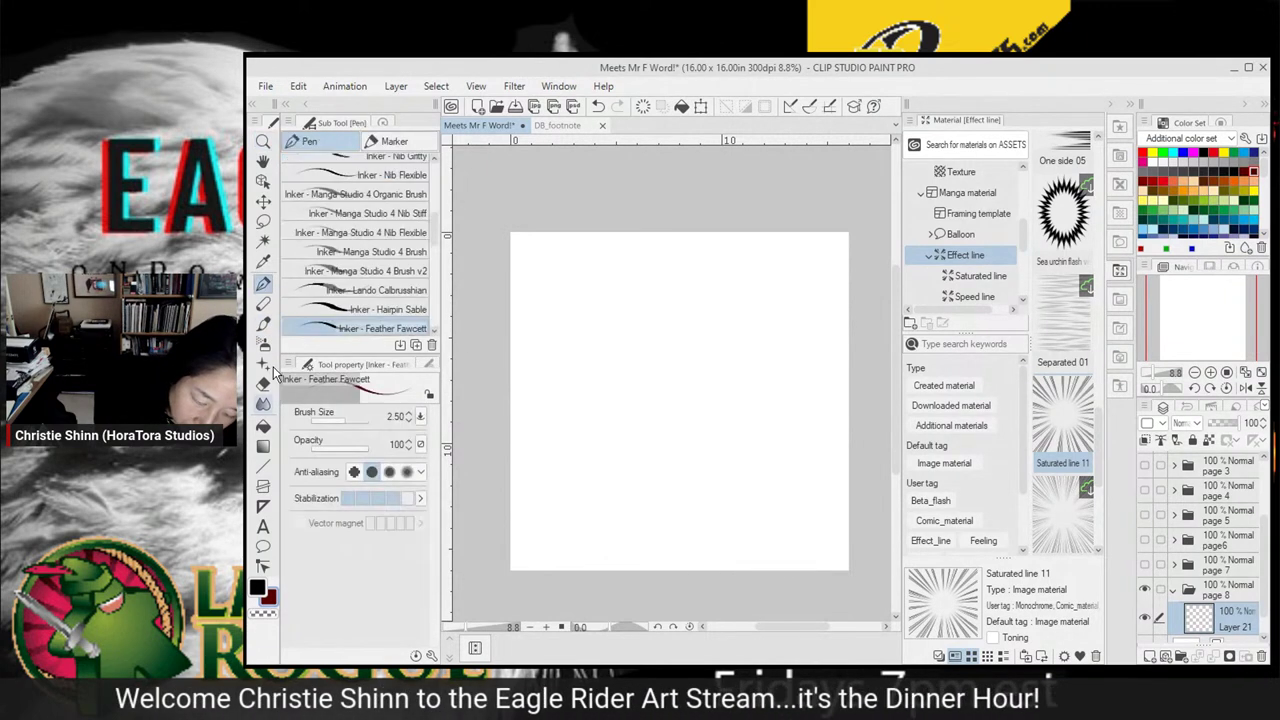
left_click(258, 588)
Sketch the foreground character's round head with two small eyes in the middle of the canvas and start the hand beside it
mouse_move(622, 339)
left_mouse_down()
mouse_move(672, 387)
mouse_move(609, 349)
left_mouse_up()
key("ctrl+z")
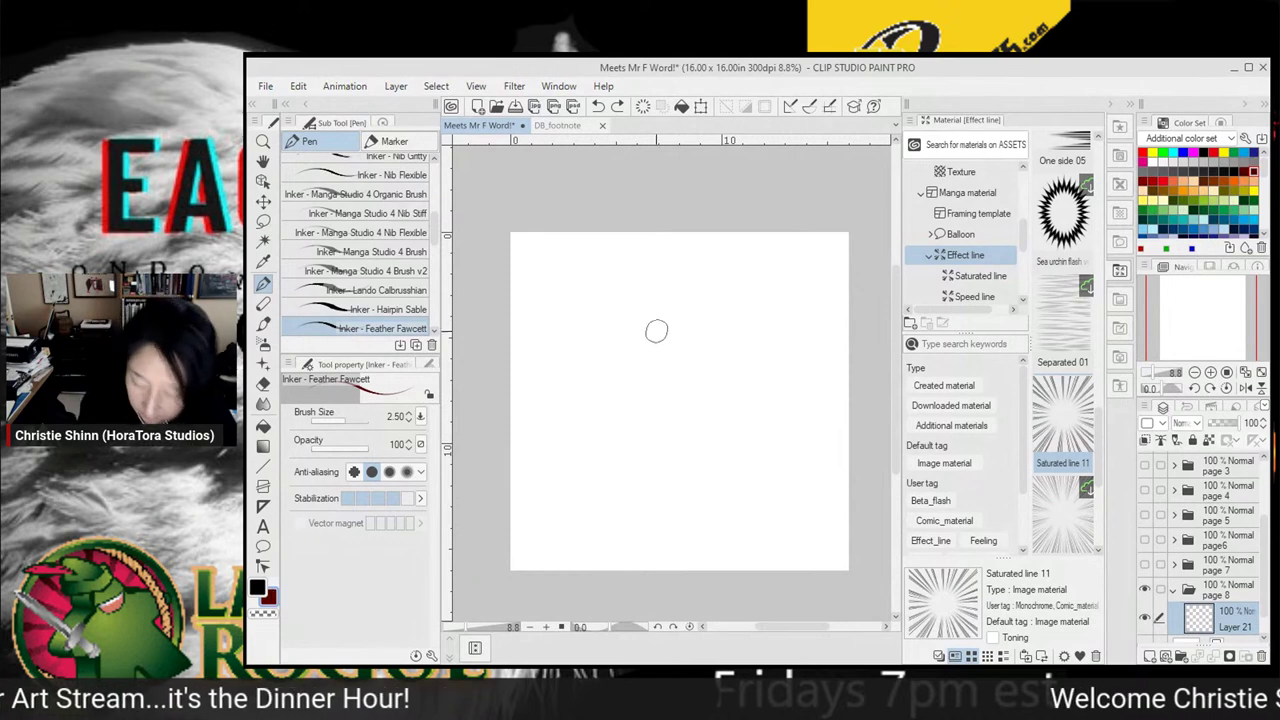
mouse_move(628, 318)
left_mouse_down()
mouse_move(636, 400)
mouse_move(671, 324)
mouse_move(643, 327)
mouse_move(676, 368)
mouse_move(660, 332)
left_mouse_up()
mouse_move(705, 400)
left_mouse_down()
mouse_move(696, 384)
mouse_move(701, 407)
mouse_move(680, 421)
left_mouse_up()
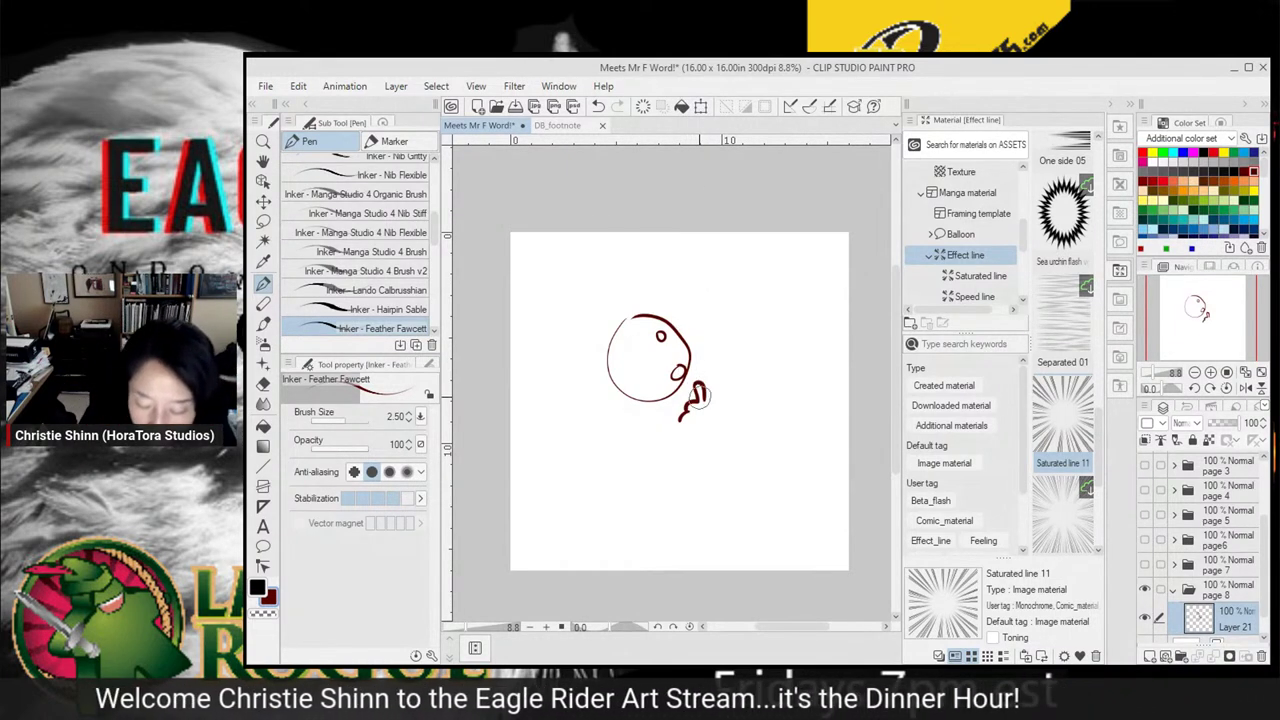
mouse_move(640, 313)
left_mouse_down()
mouse_move(604, 388)
mouse_move(688, 372)
left_mouse_up()
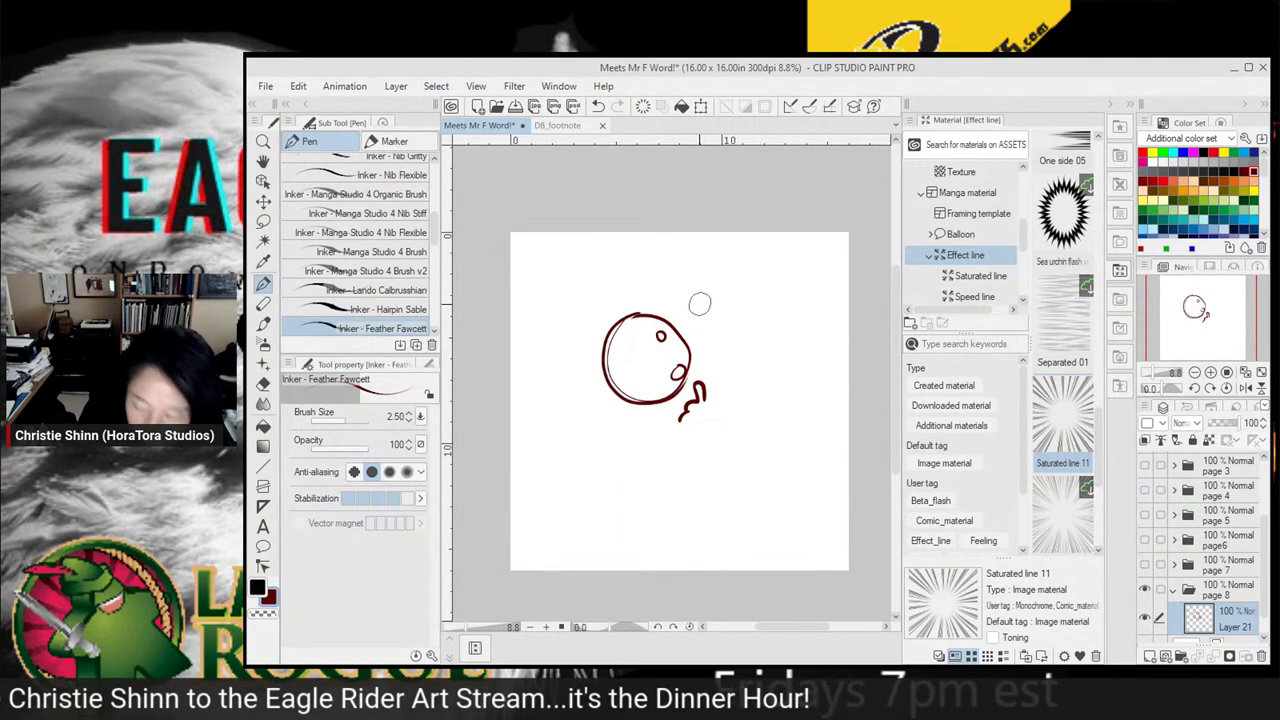
Sketch the foreground character's scarf with its hanging end, the raised hand with its sleeve, and the sloping shoulder and arm
mouse_move(606, 400)
left_mouse_down()
mouse_move(644, 439)
mouse_move(649, 402)
mouse_move(666, 419)
mouse_move(676, 397)
mouse_move(664, 430)
left_mouse_up()
mouse_move(674, 398)
left_mouse_down()
mouse_move(693, 423)
mouse_move(681, 419)
mouse_move(688, 445)
mouse_move(709, 413)
mouse_move(707, 437)
mouse_move(721, 424)
mouse_move(721, 487)
mouse_move(724, 466)
mouse_move(678, 508)
left_mouse_up()
mouse_move(651, 428)
left_mouse_down()
mouse_move(660, 515)
mouse_move(678, 510)
left_mouse_up()
mouse_move(612, 393)
left_mouse_down()
mouse_move(670, 418)
mouse_move(602, 402)
mouse_move(563, 470)
left_mouse_up()
left_click_drag(600, 428, 582, 513)
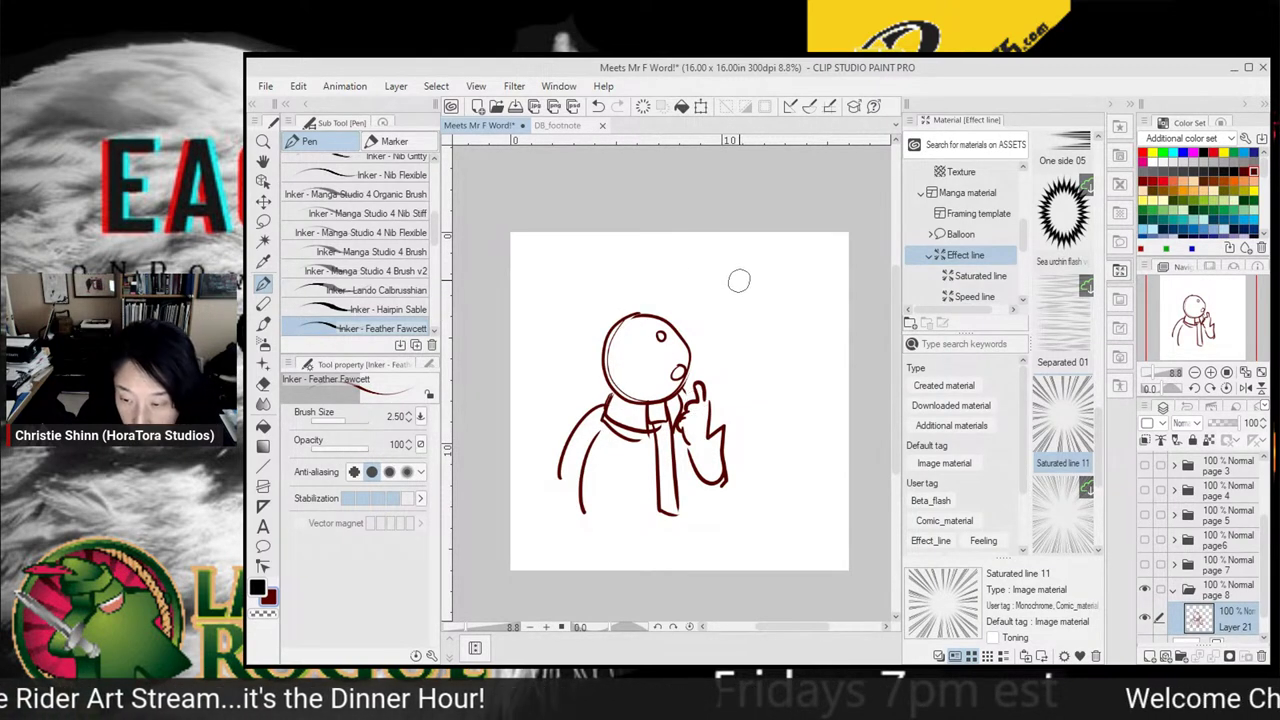
Sketch a small angry shouting figure with raised arms, standing behind and to the right of the foreground character's head
mouse_move(746, 272)
left_mouse_down()
mouse_move(727, 297)
mouse_move(734, 336)
mouse_move(760, 310)
left_mouse_up()
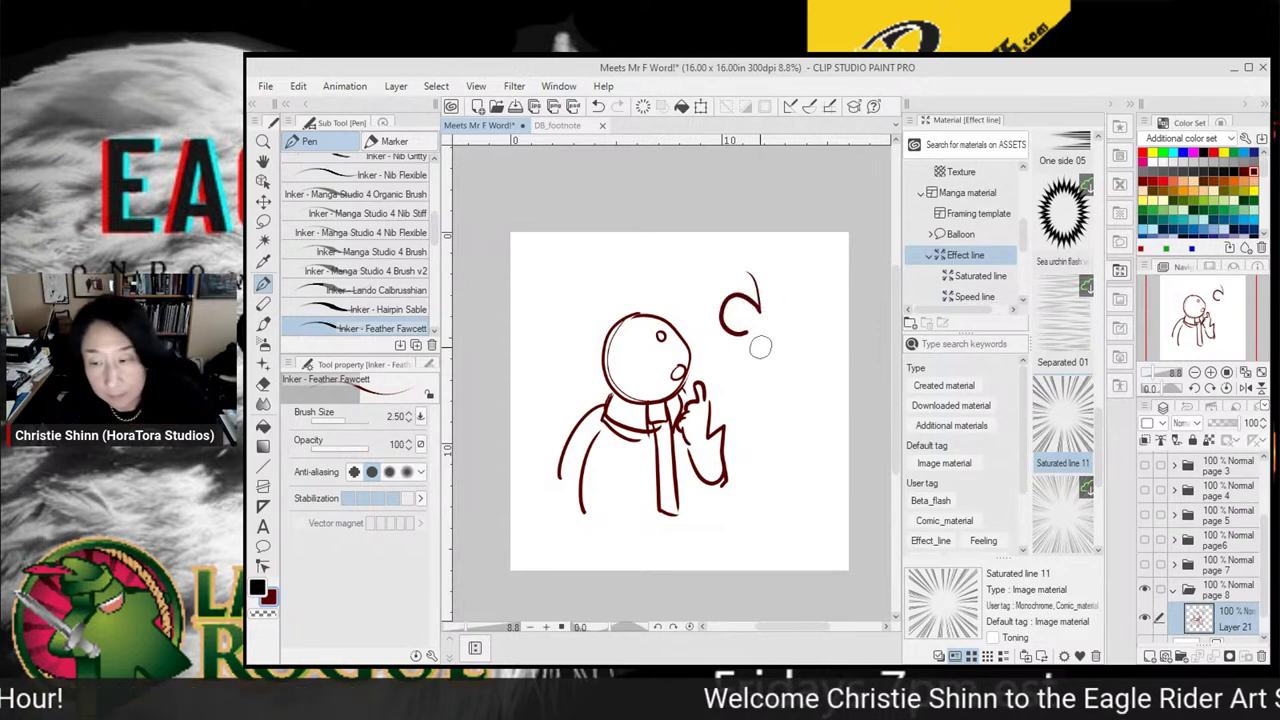
key("ctrl+z")
mouse_move(728, 260)
left_mouse_down()
mouse_move(716, 293)
mouse_move(755, 290)
mouse_move(723, 279)
mouse_move(751, 291)
mouse_move(730, 291)
mouse_move(745, 289)
mouse_move(736, 267)
mouse_move(759, 268)
mouse_move(741, 271)
mouse_move(735, 301)
mouse_move(704, 271)
mouse_move(704, 305)
mouse_move(698, 266)
mouse_move(708, 345)
left_mouse_up()
mouse_move(742, 302)
left_mouse_down()
mouse_move(746, 340)
mouse_move(710, 344)
mouse_move(748, 342)
mouse_move(765, 302)
left_mouse_up()
mouse_move(748, 345)
left_mouse_down()
mouse_move(748, 375)
mouse_move(730, 372)
left_mouse_up()
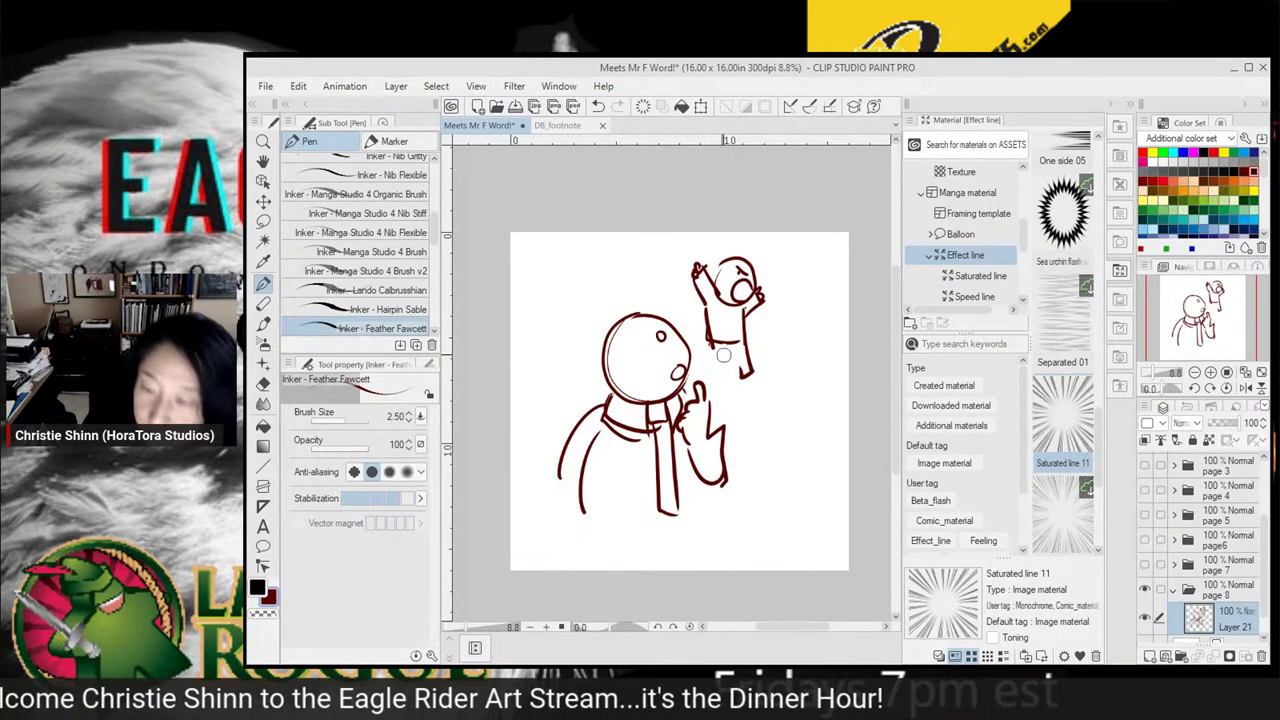
mouse_move(708, 343)
left_mouse_down()
mouse_move(732, 376)
mouse_move(736, 357)
mouse_move(739, 380)
mouse_move(734, 339)
mouse_move(746, 382)
mouse_move(763, 380)
mouse_move(722, 364)
left_mouse_up()
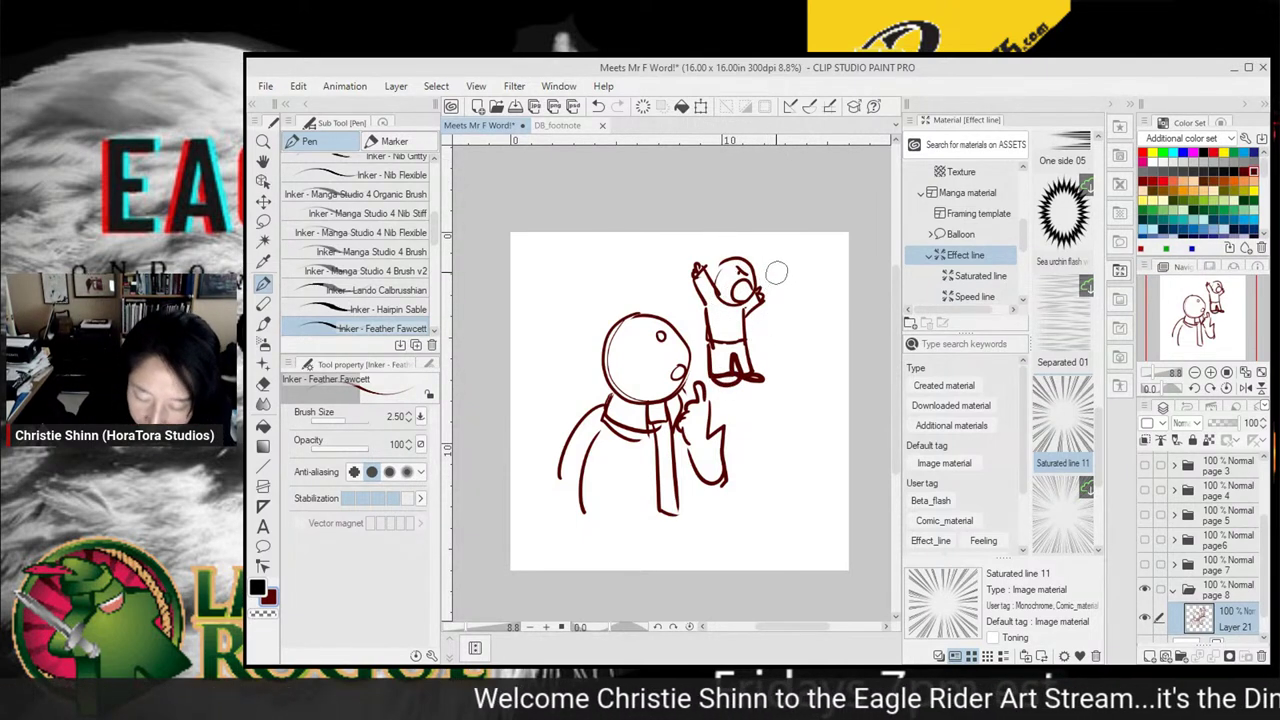
Sketch a second small figure with a ponytail facing the shouting one, with short emphasis lines between their heads
mouse_move(772, 271)
left_mouse_down()
mouse_move(807, 305)
mouse_move(811, 272)
mouse_move(797, 292)
mouse_move(820, 269)
mouse_move(828, 303)
mouse_move(815, 314)
mouse_move(775, 283)
left_mouse_up()
mouse_move(779, 297)
left_mouse_down()
mouse_move(811, 324)
mouse_move(815, 308)
mouse_move(831, 339)
mouse_move(813, 317)
mouse_move(831, 346)
left_mouse_up()
mouse_move(798, 305)
left_mouse_down()
mouse_move(763, 325)
mouse_move(794, 313)
mouse_move(790, 343)
mouse_move(817, 315)
mouse_move(818, 343)
mouse_move(787, 350)
mouse_move(777, 375)
mouse_move(820, 352)
left_mouse_up()
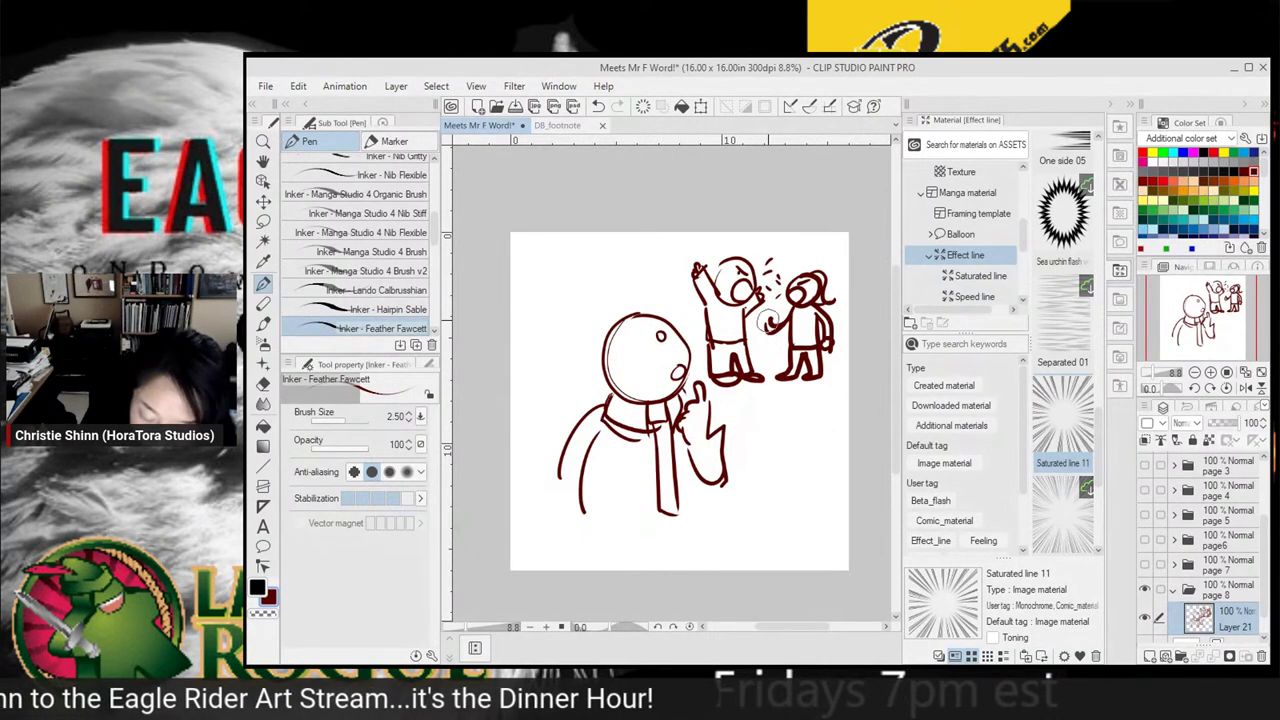
left_click_drag(769, 321, 768, 307)
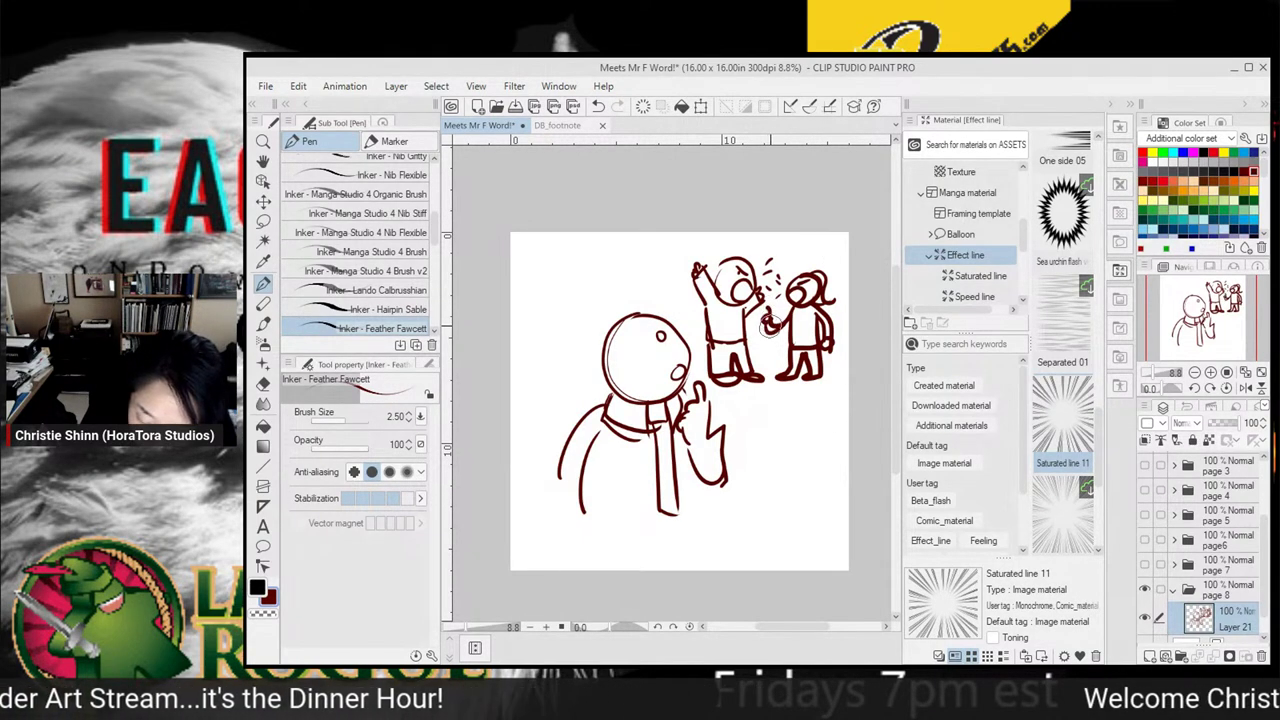
left_click_drag(780, 262, 782, 286)
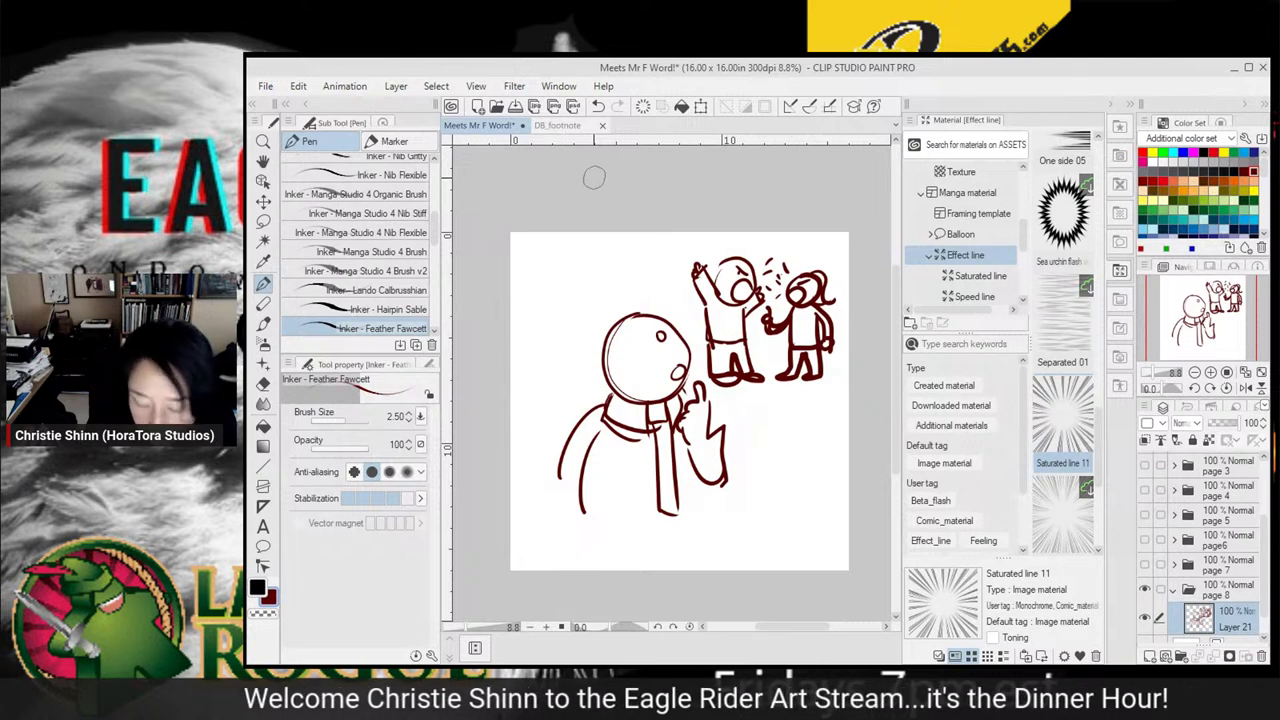
Sketch a third small angry figure with a ball and emphasis lines behind the left side of the foreground character's head
left_click(531, 302)
mouse_move(527, 302)
left_mouse_down()
mouse_move(580, 342)
mouse_move(555, 374)
mouse_move(521, 366)
mouse_move(565, 385)
mouse_move(530, 368)
left_mouse_up()
mouse_move(585, 290)
left_mouse_down()
mouse_move(600, 285)
mouse_move(583, 298)
mouse_move(605, 315)
mouse_move(615, 285)
mouse_move(624, 296)
mouse_move(602, 358)
mouse_move(584, 361)
left_mouse_up()
mouse_move(584, 361)
left_mouse_down()
mouse_move(606, 359)
mouse_move(586, 388)
mouse_move(604, 381)
left_mouse_up()
left_click_drag(584, 320, 565, 332)
left_click_drag(569, 283, 555, 293)
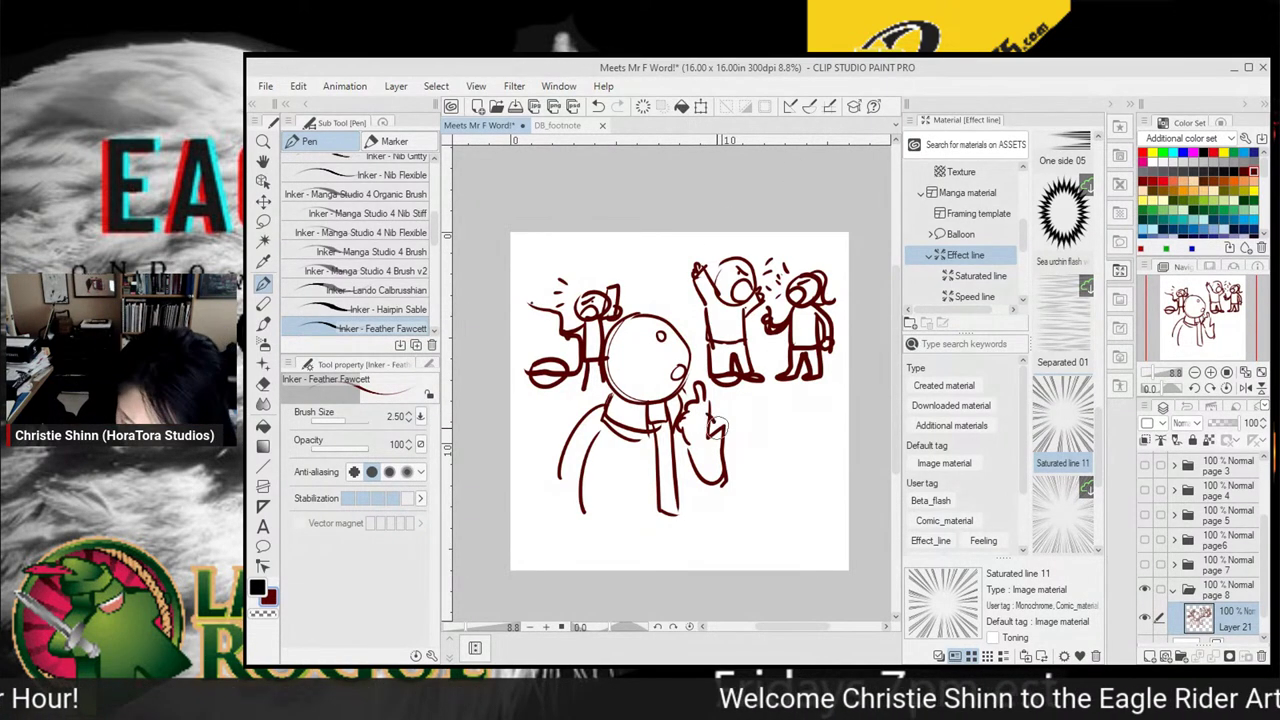
Complete the foreground character's lowered sleeve and hand, and draw the body edge beneath the raised arm
mouse_move(718, 423)
left_mouse_down()
mouse_move(728, 446)
mouse_move(716, 516)
left_mouse_up()
mouse_move(580, 422)
left_mouse_down()
mouse_move(547, 509)
mouse_move(588, 520)
left_mouse_up()
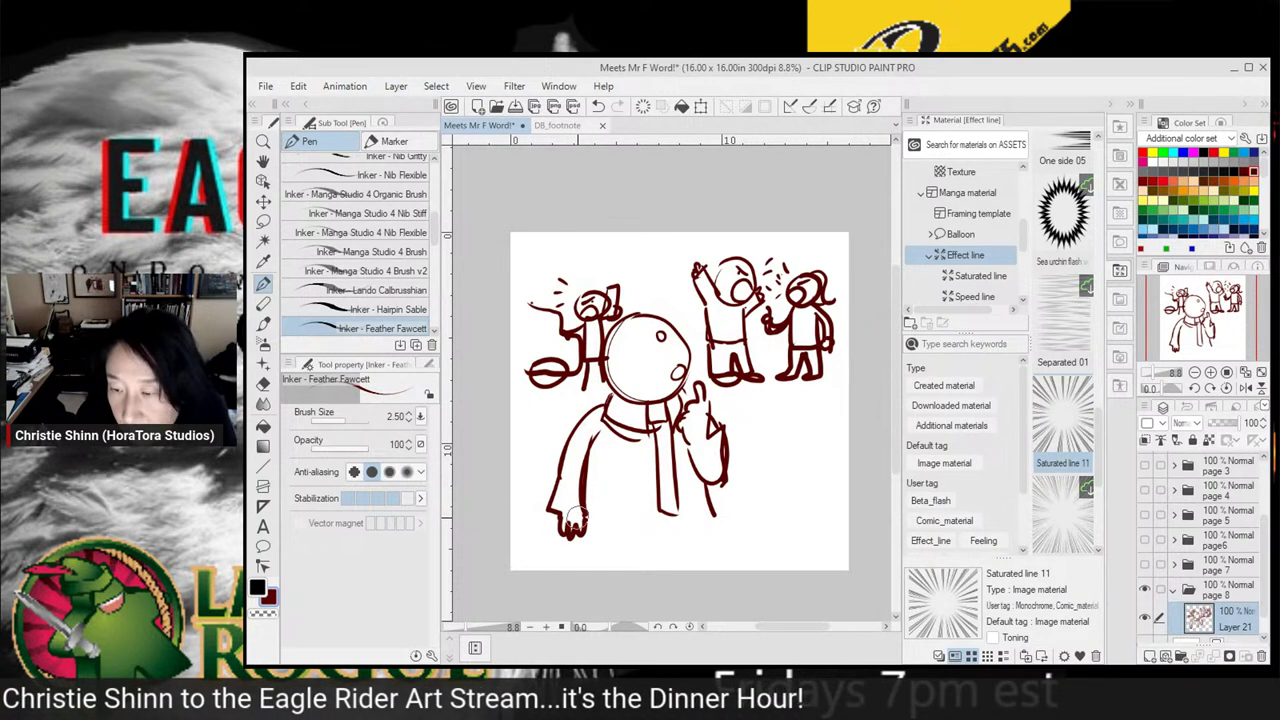
left_click_drag(584, 514, 588, 520)
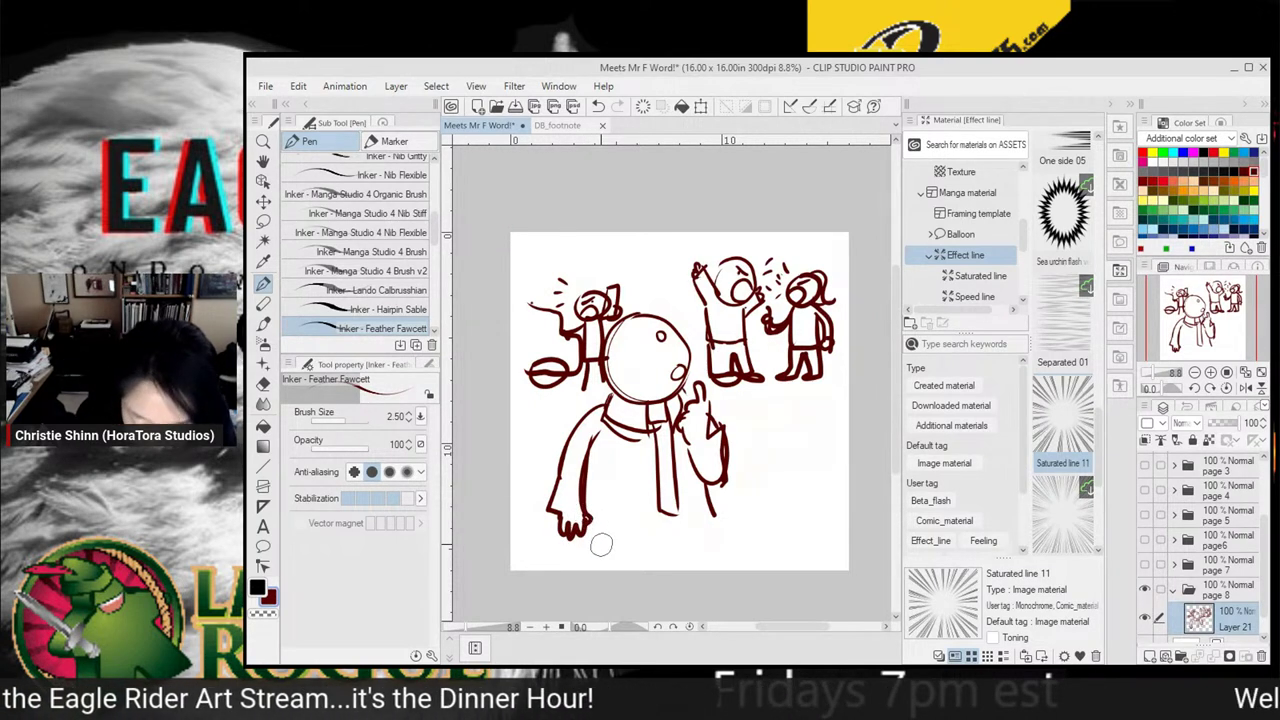
left_click_drag(592, 450, 584, 510)
left_click_drag(686, 448, 702, 522)
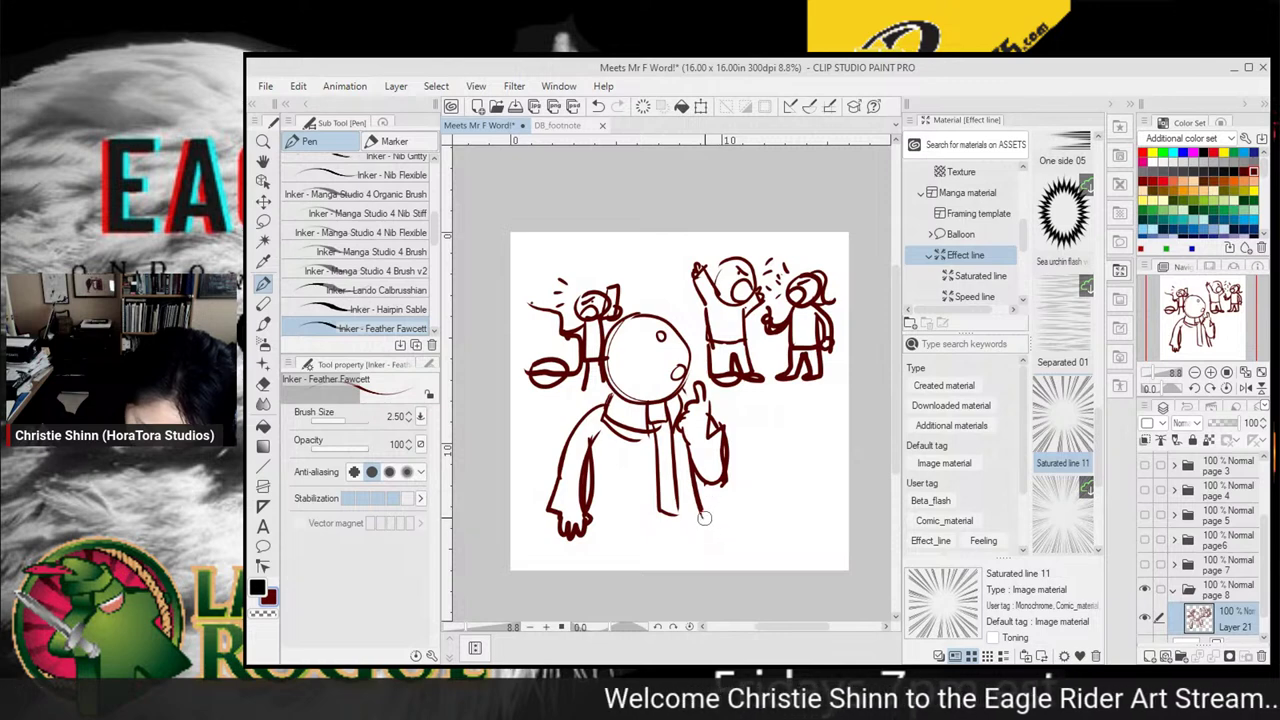
left_click_drag(700, 508, 707, 529)
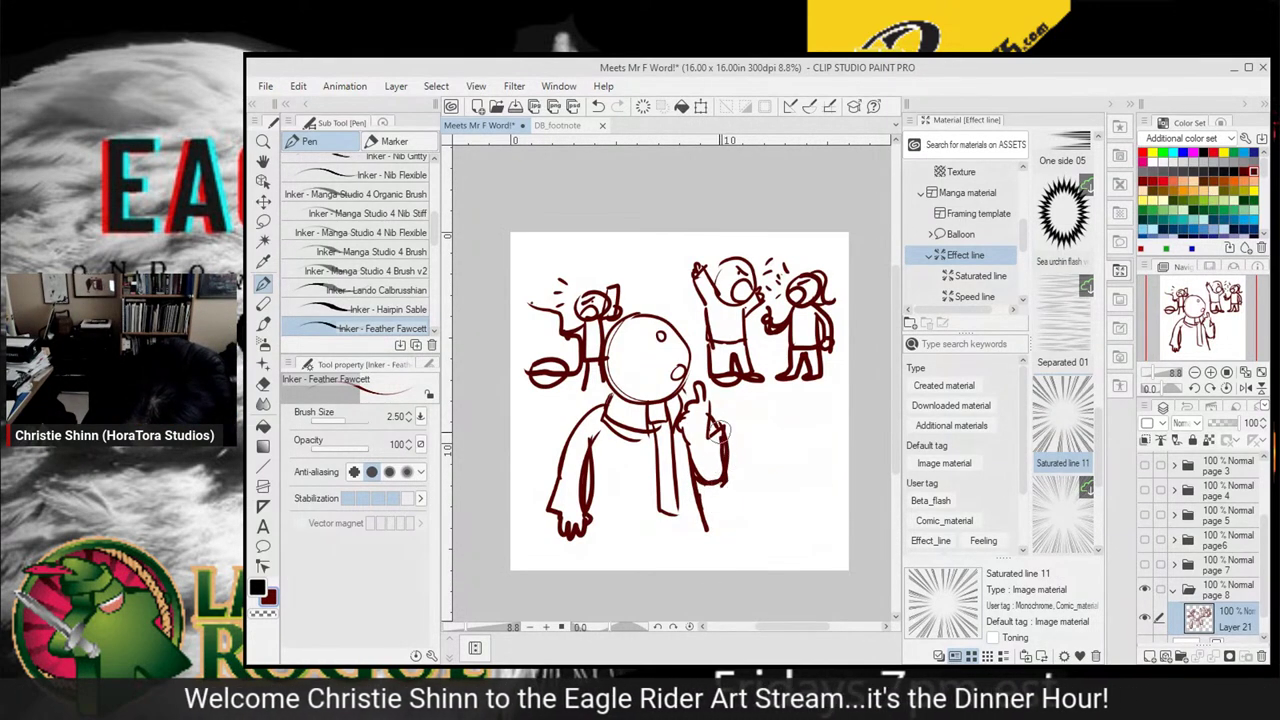
Clean up the foreground character's raised hand and sleeve, touch up the shoulder, and add a ground line behind the figures
mouse_move(709, 420)
left_mouse_down()
mouse_move(701, 382)
mouse_move(714, 430)
left_mouse_up()
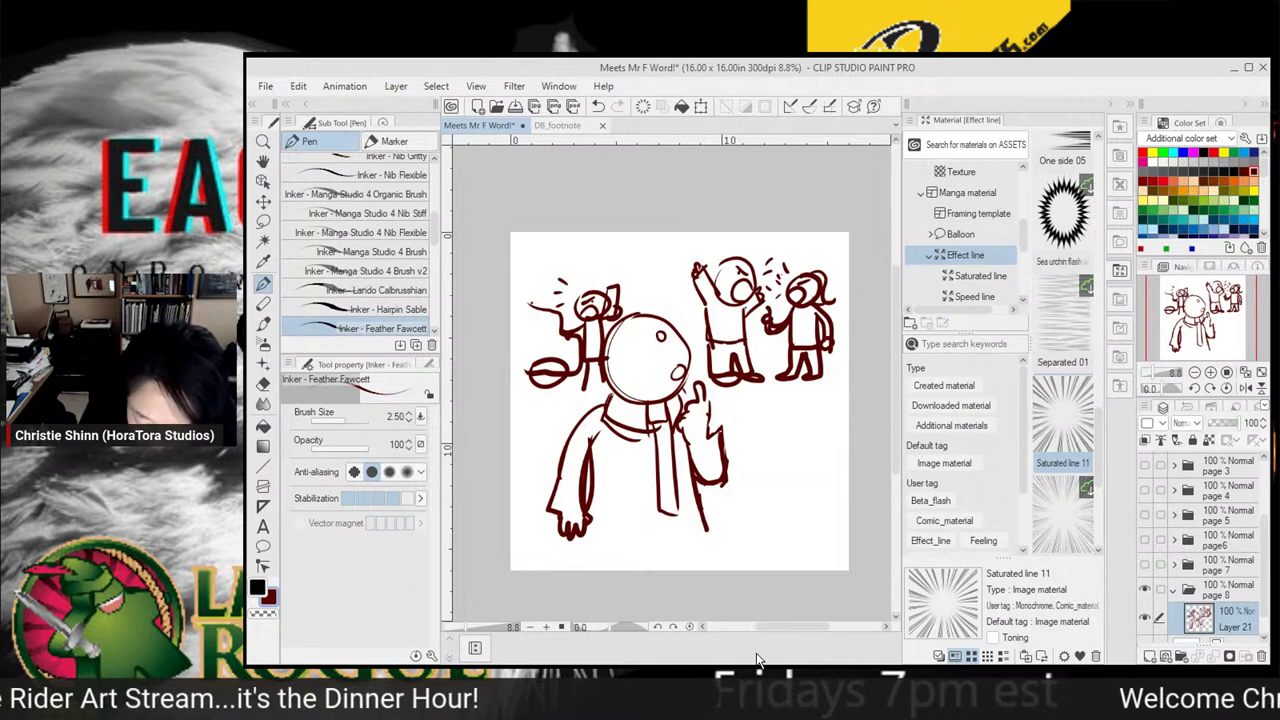
mouse_move(707, 397)
left_mouse_down()
mouse_move(707, 437)
mouse_move(719, 430)
mouse_move(690, 405)
left_mouse_up()
mouse_move(715, 488)
left_mouse_down()
mouse_move(719, 453)
mouse_move(720, 483)
left_mouse_up()
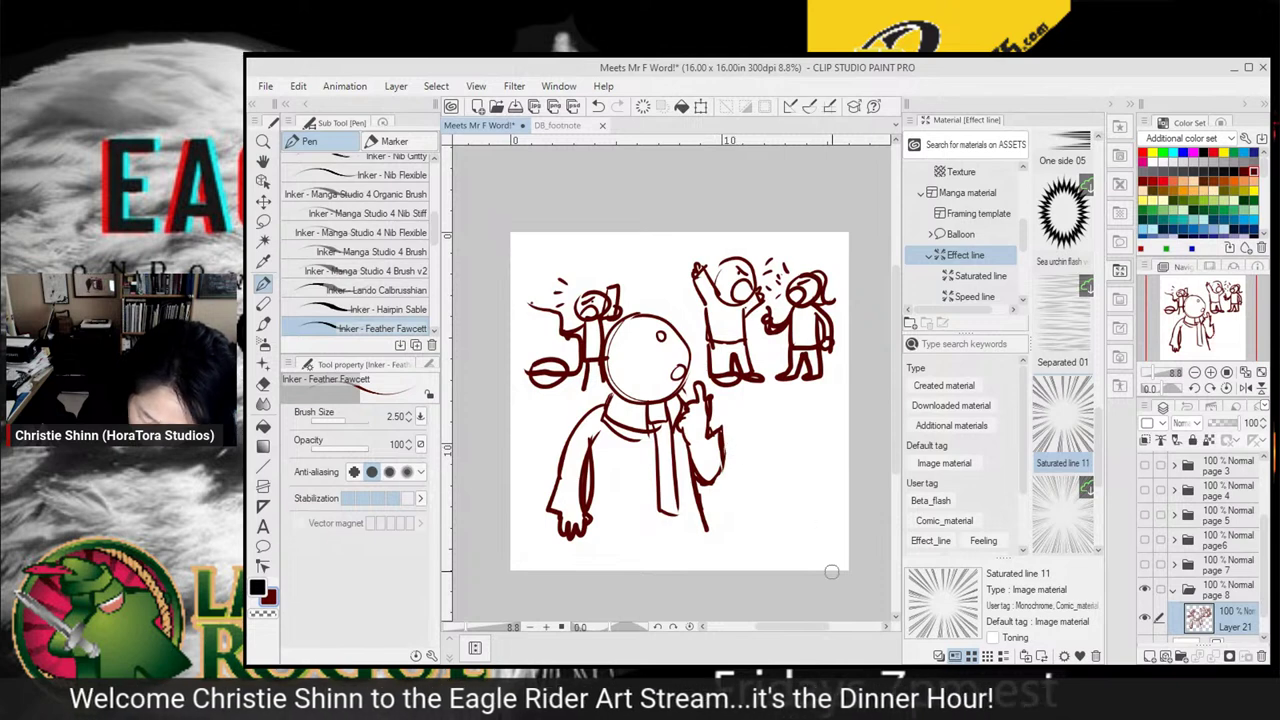
mouse_move(598, 403)
left_mouse_down()
mouse_move(577, 421)
mouse_move(562, 487)
mouse_move(584, 414)
mouse_move(574, 422)
left_mouse_up()
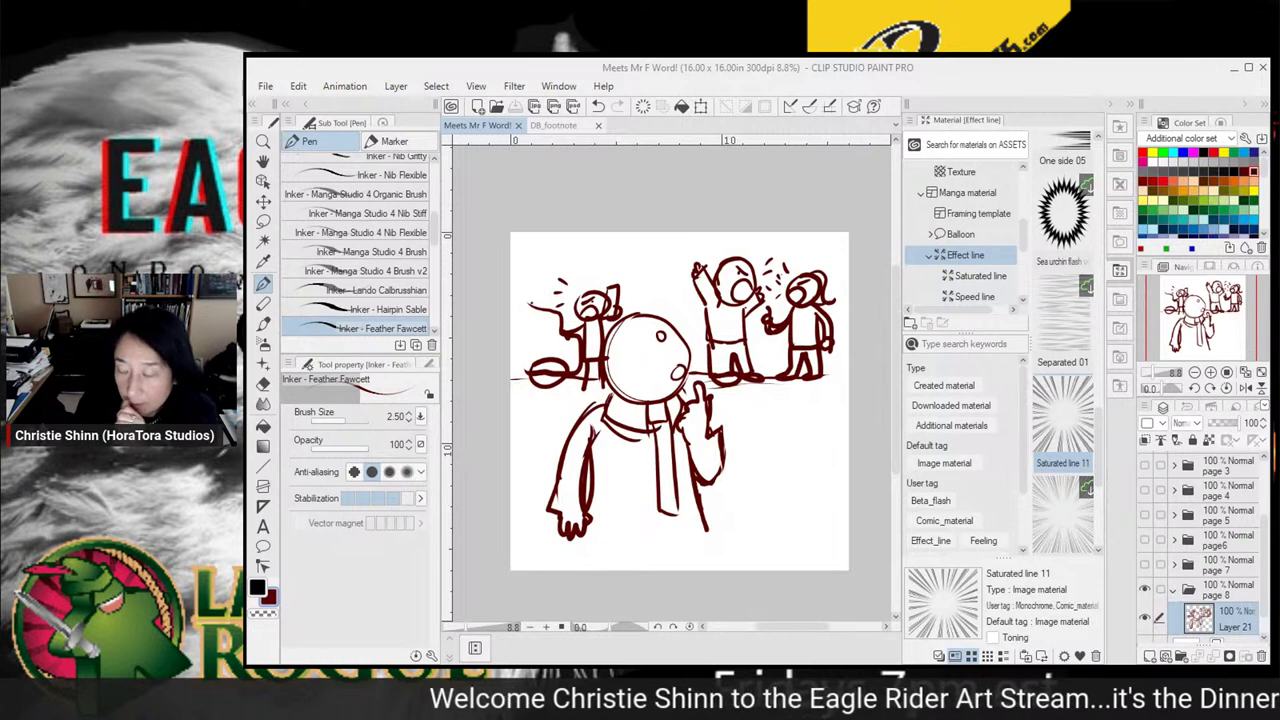
Add a new empty layer just above the Paper layer and hide the page 8 sketch layer
left_click_drag(1262, 536, 1262, 572)
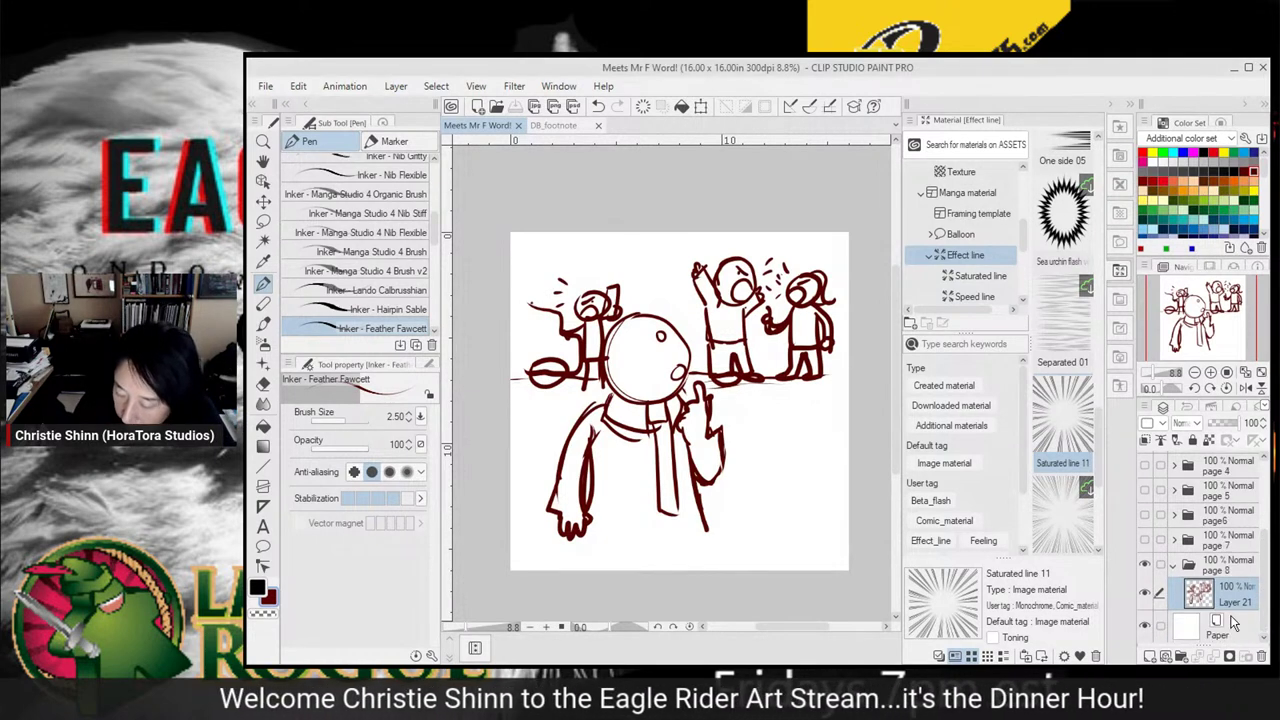
left_click(1212, 628)
left_click(1150, 656)
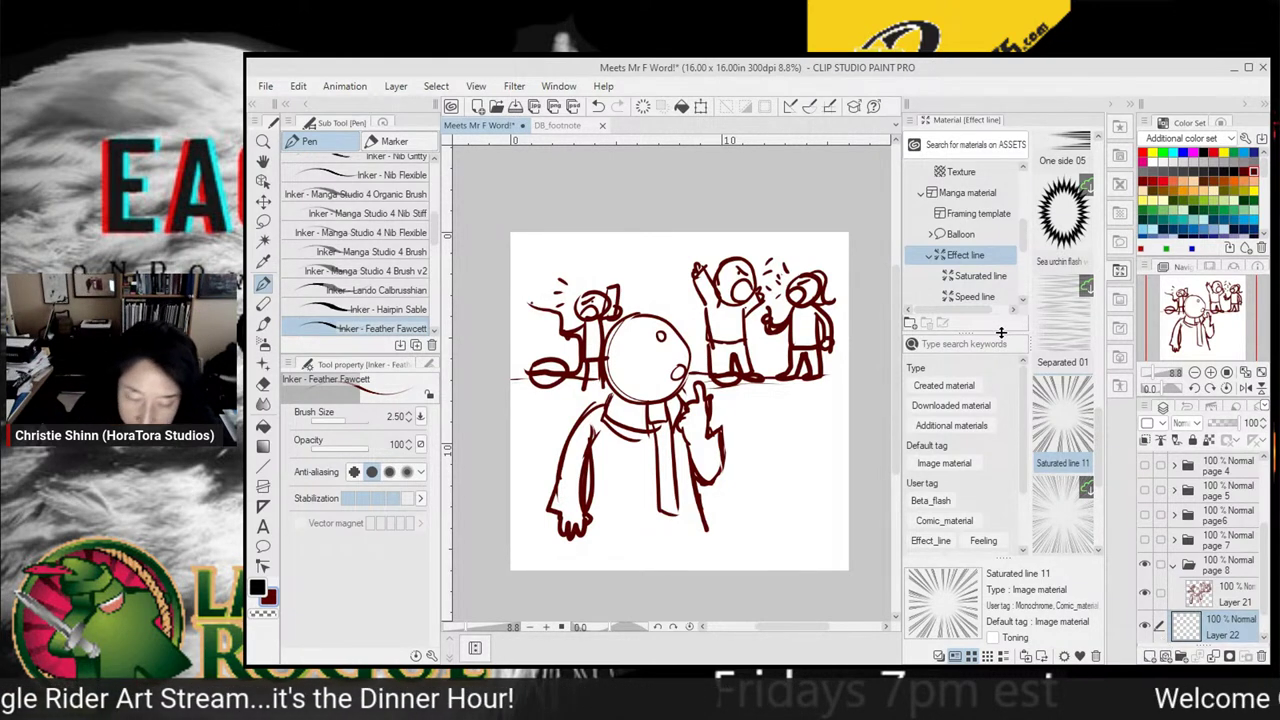
left_click(1145, 594)
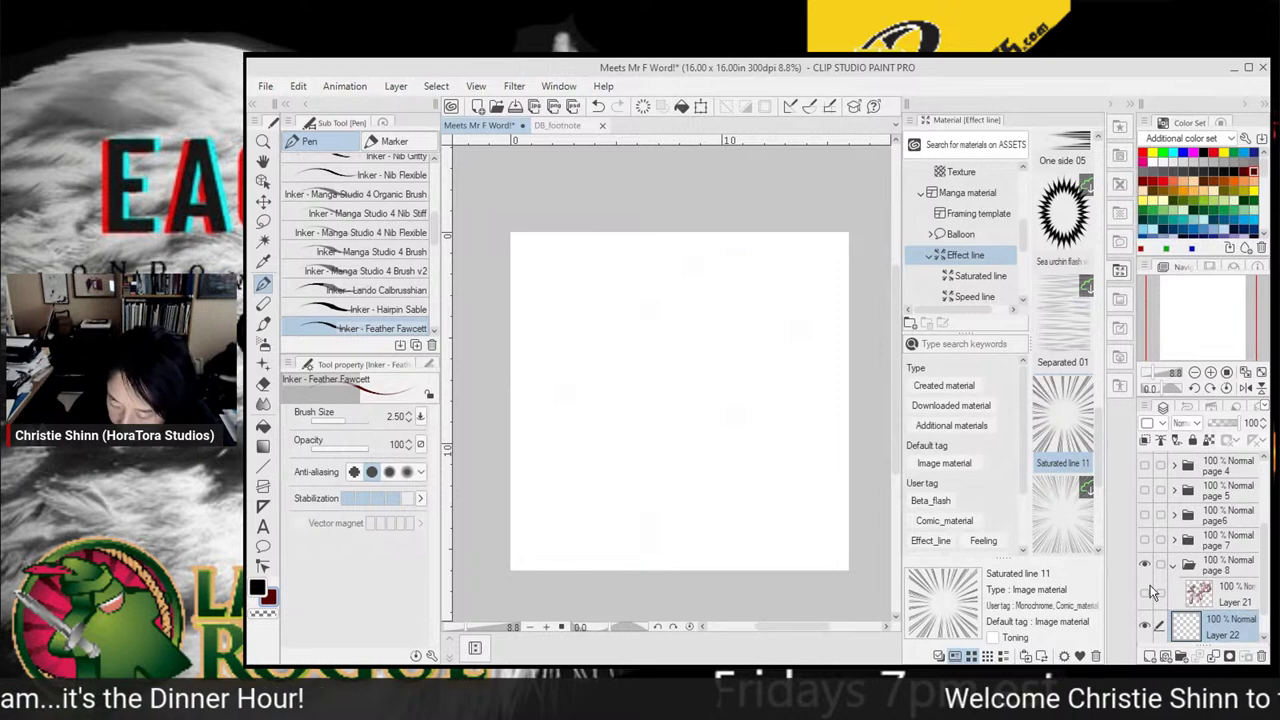
Turn the sketch layer's visibility back on inside the page 8 folder, hide the folder, and save the document
left_click(1145, 593)
left_click(1145, 566)
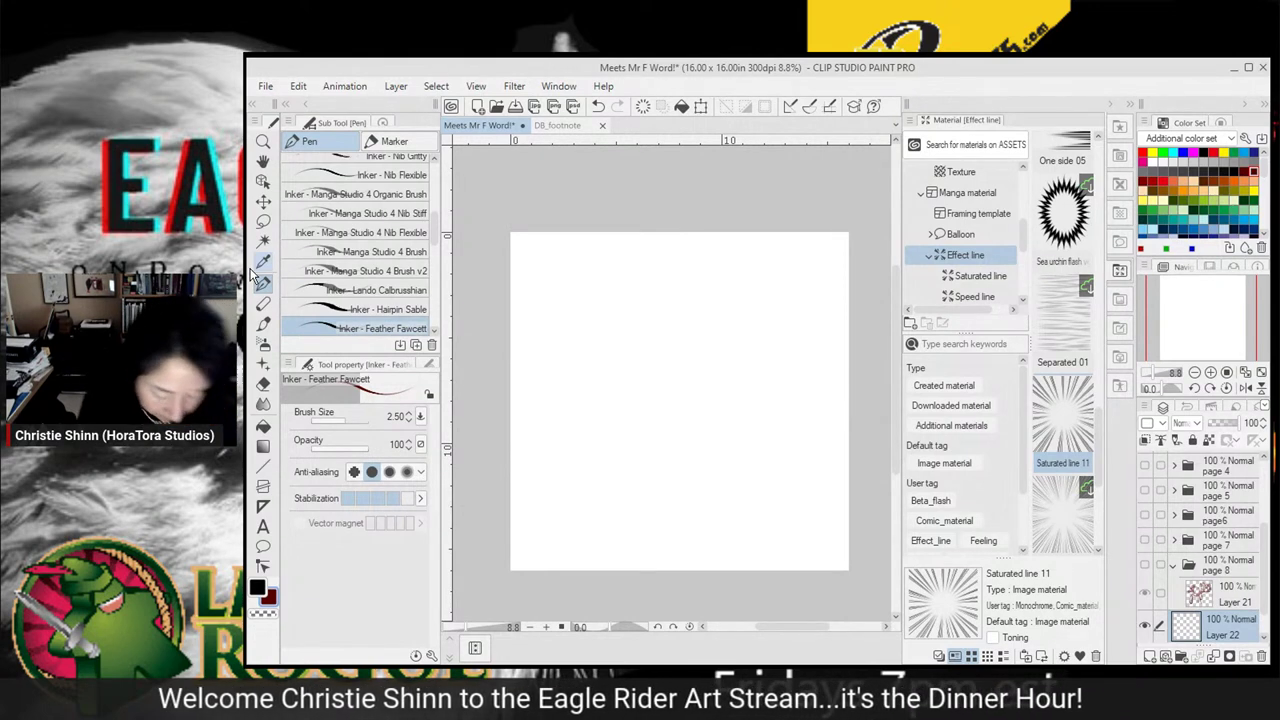
key("ctrl+s")
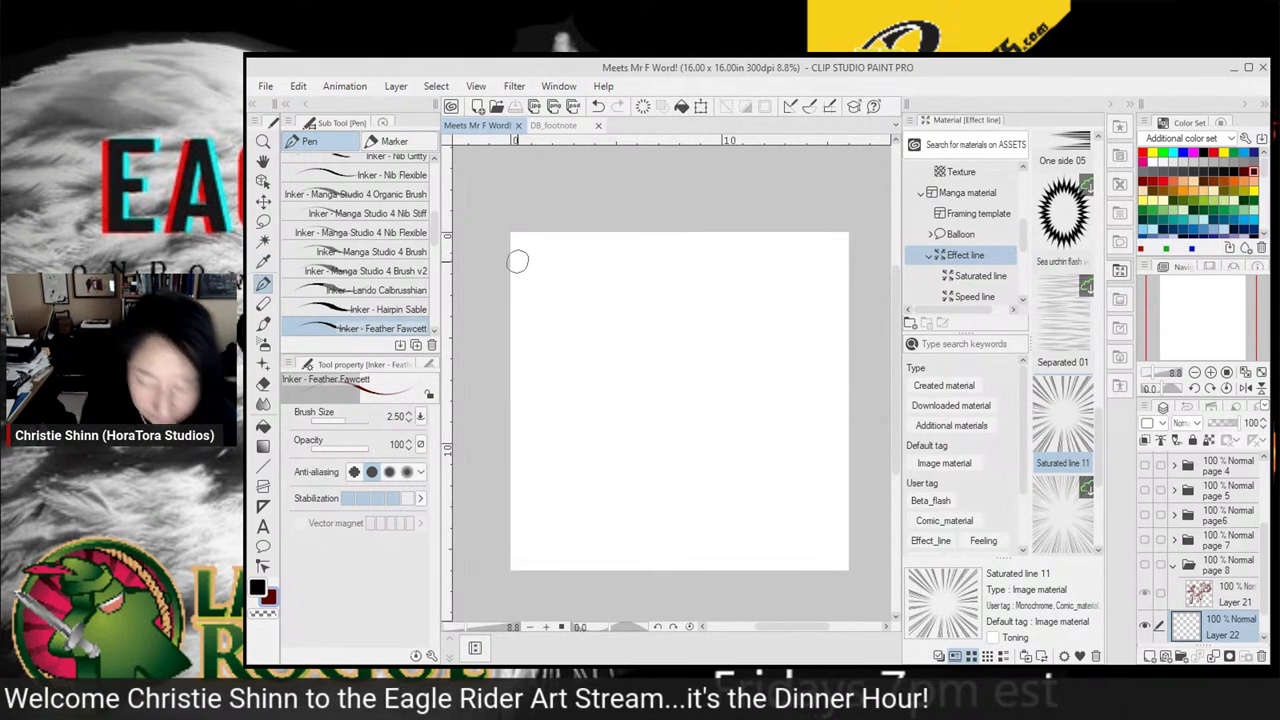
Sketch large trouser legs with a heeled shoe on the right half of the page and long vertical edge lines beside them in dark red
left_click(264, 222)
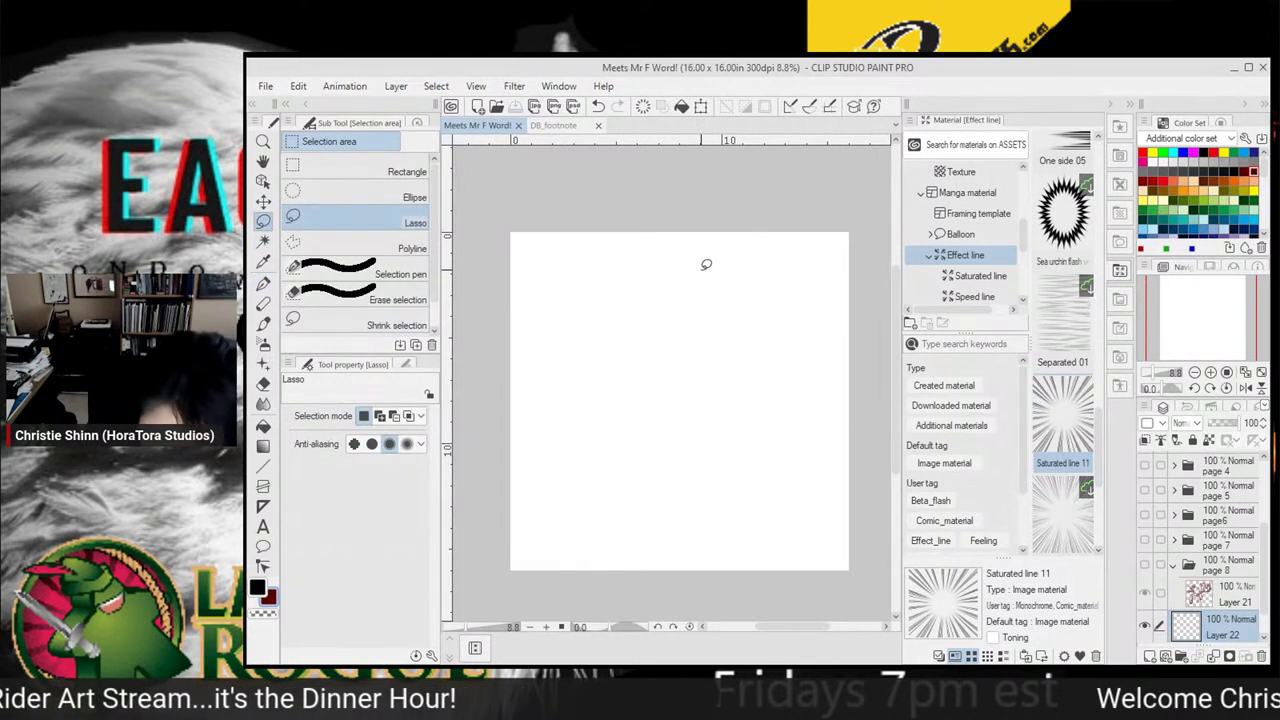
left_click(266, 284)
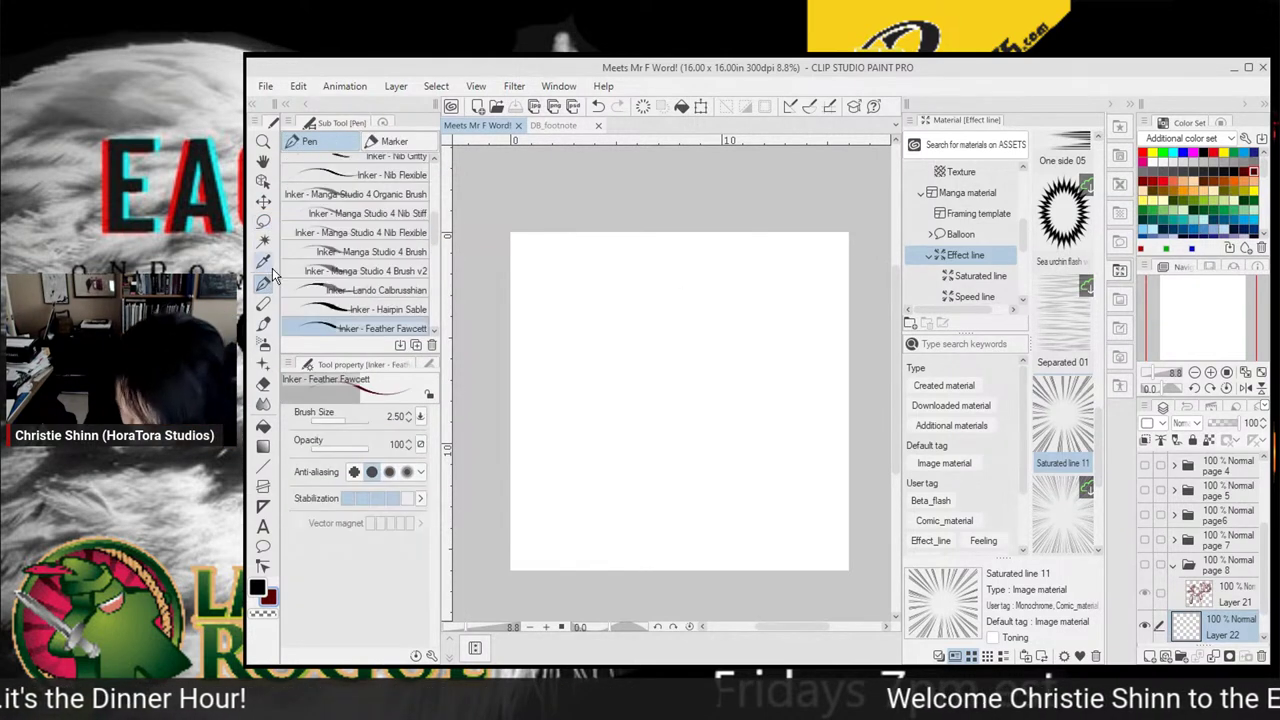
left_click_drag(688, 263, 685, 408)
mouse_move(731, 258)
left_mouse_down()
mouse_move(729, 386)
mouse_move(750, 397)
mouse_move(742, 415)
mouse_move(676, 444)
mouse_move(765, 452)
mouse_move(830, 398)
mouse_move(820, 248)
mouse_move(822, 327)
left_mouse_up()
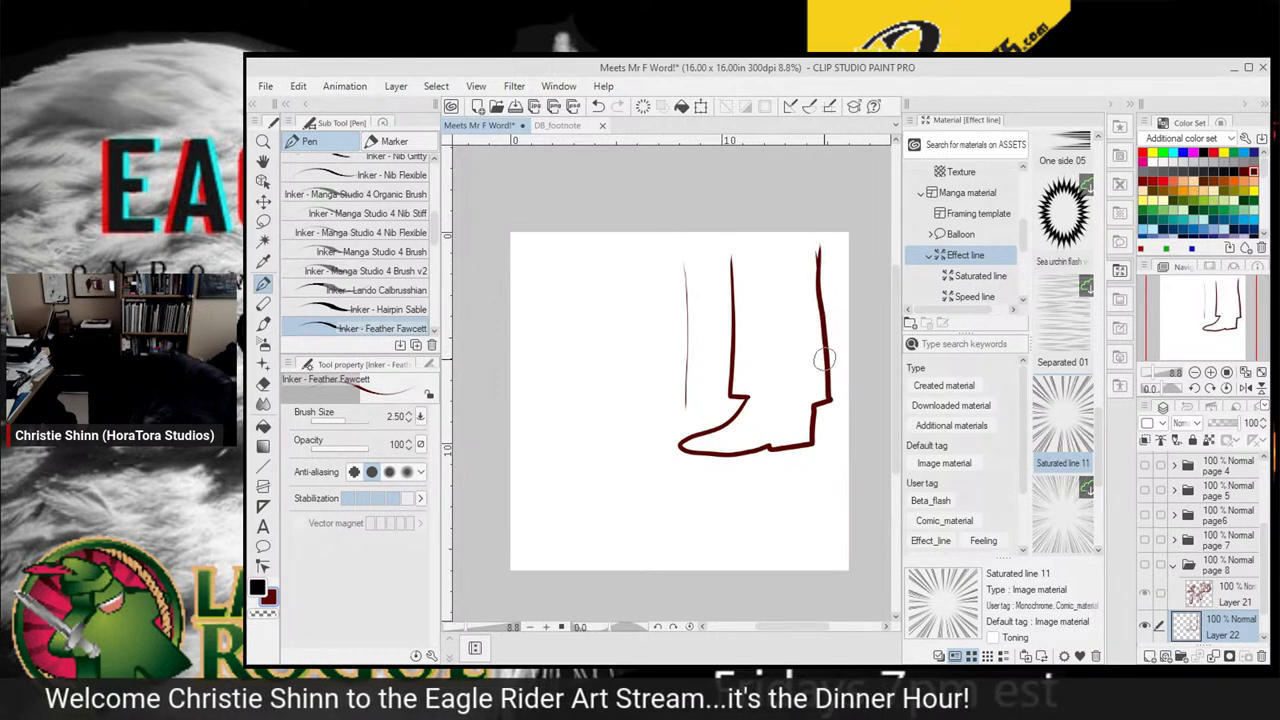
mouse_move(826, 412)
left_mouse_down()
mouse_move(832, 398)
mouse_move(832, 448)
mouse_move(848, 440)
left_mouse_up()
left_click_drag(684, 252, 689, 432)
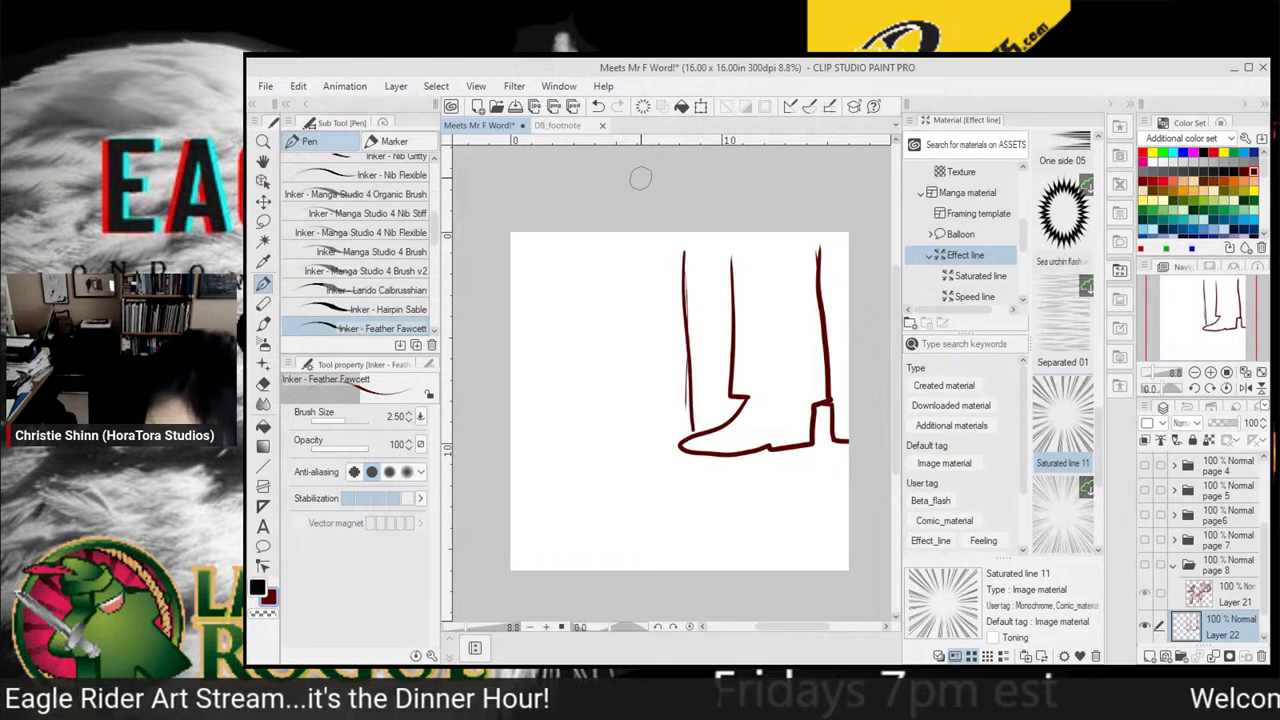
mouse_move(638, 245)
left_mouse_down()
mouse_move(648, 421)
mouse_move(700, 425)
left_mouse_up()
left_click_drag(700, 243, 702, 430)
Draw a horizontal ground line from the left page edge to the legs, redoing it slightly higher than the first attempt
left_click_drag(491, 446, 645, 447)
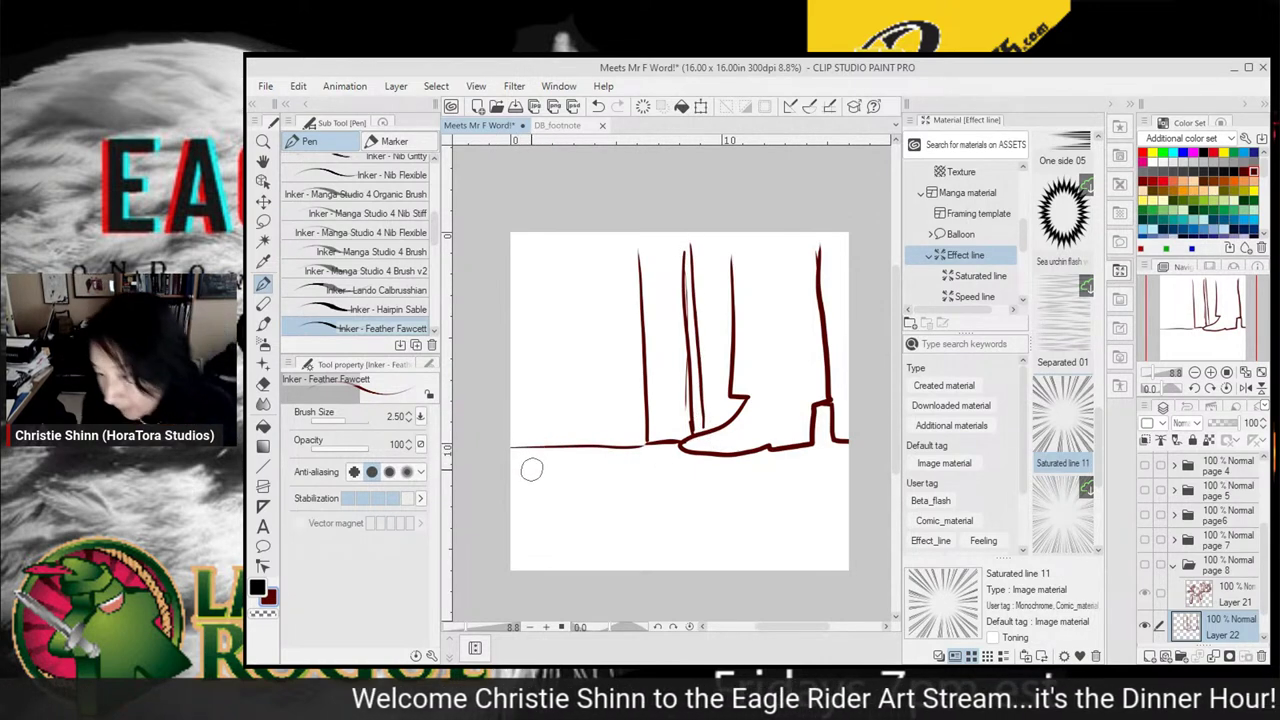
key("ctrl+z")
left_click_drag(523, 449, 648, 446)
key("ctrl+z")
left_click_drag(520, 435, 650, 436)
key("ctrl+z")
left_click_drag(518, 434, 648, 433)
Draw a narrow horizontal band below the shoes across the page and decorate it with a zigzag pattern
left_click_drag(525, 483, 850, 478)
left_click_drag(522, 493, 850, 483)
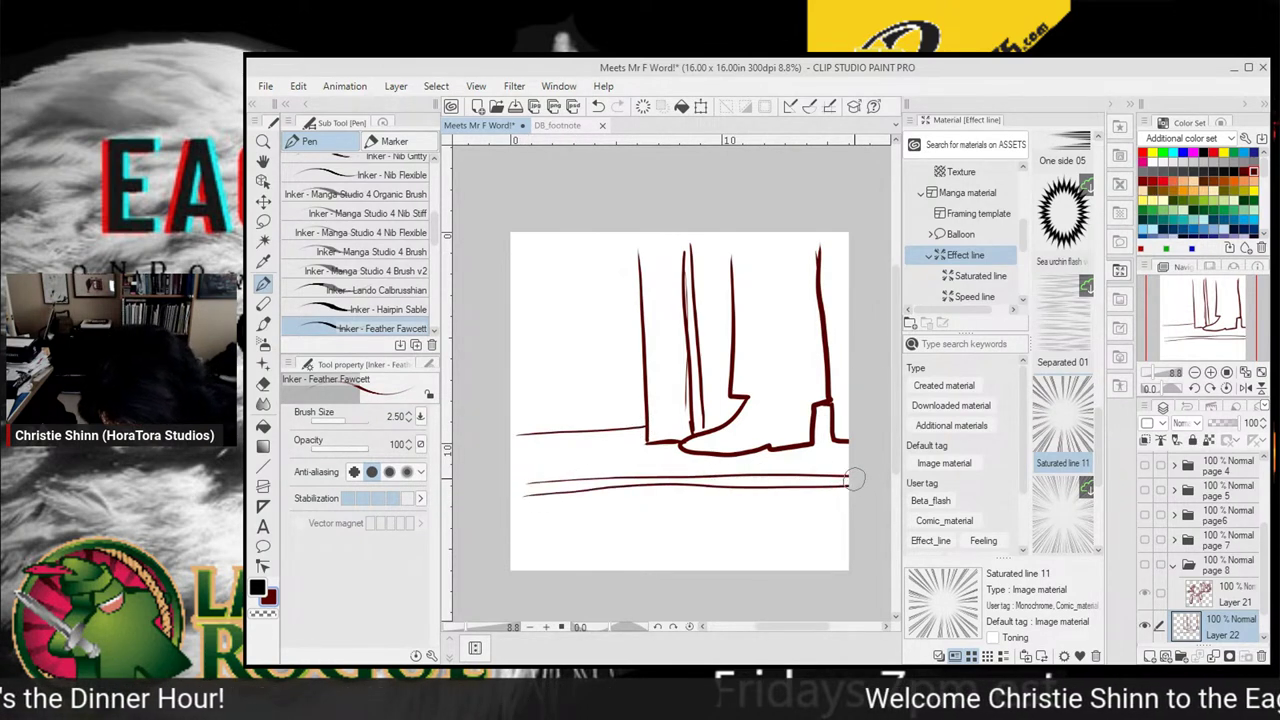
left_click_drag(527, 490, 850, 481)
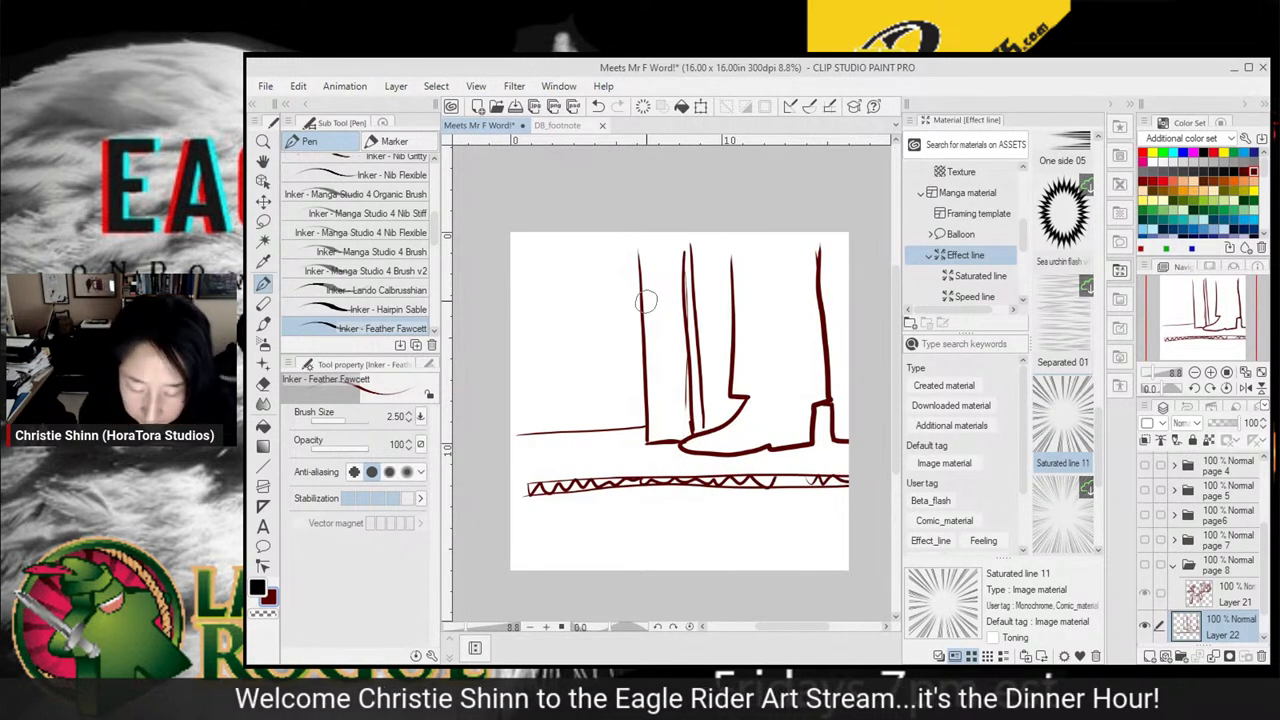
Sketch a small smiling figure with a round head, jacket, dark hand and legs on the ground line left of the large legs
mouse_move(557, 323)
left_mouse_down()
mouse_move(556, 360)
mouse_move(568, 311)
mouse_move(581, 317)
mouse_move(564, 356)
mouse_move(586, 345)
mouse_move(561, 339)
mouse_move(601, 337)
mouse_move(621, 426)
left_mouse_up()
mouse_move(580, 367)
left_mouse_down()
mouse_move(598, 359)
mouse_move(581, 370)
mouse_move(571, 420)
mouse_move(562, 413)
mouse_move(574, 376)
mouse_move(580, 415)
left_mouse_up()
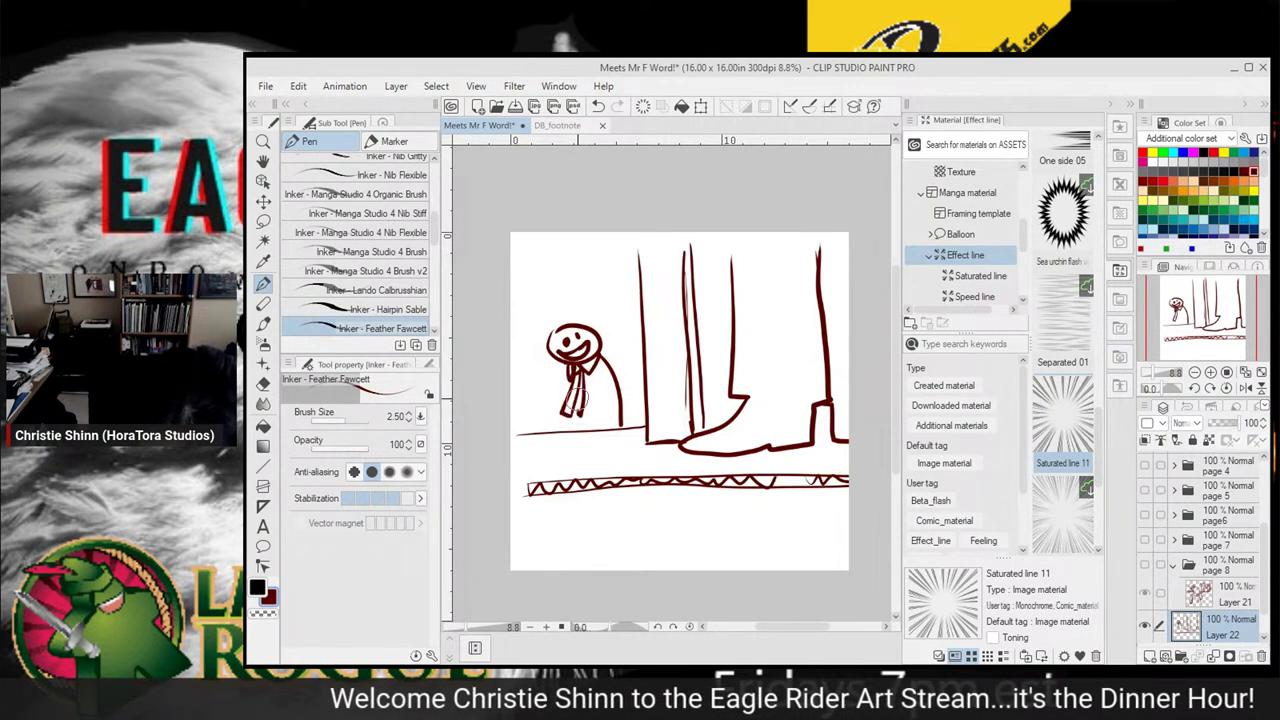
mouse_move(598, 366)
left_mouse_down()
mouse_move(608, 411)
mouse_move(622, 395)
mouse_move(610, 356)
left_mouse_up()
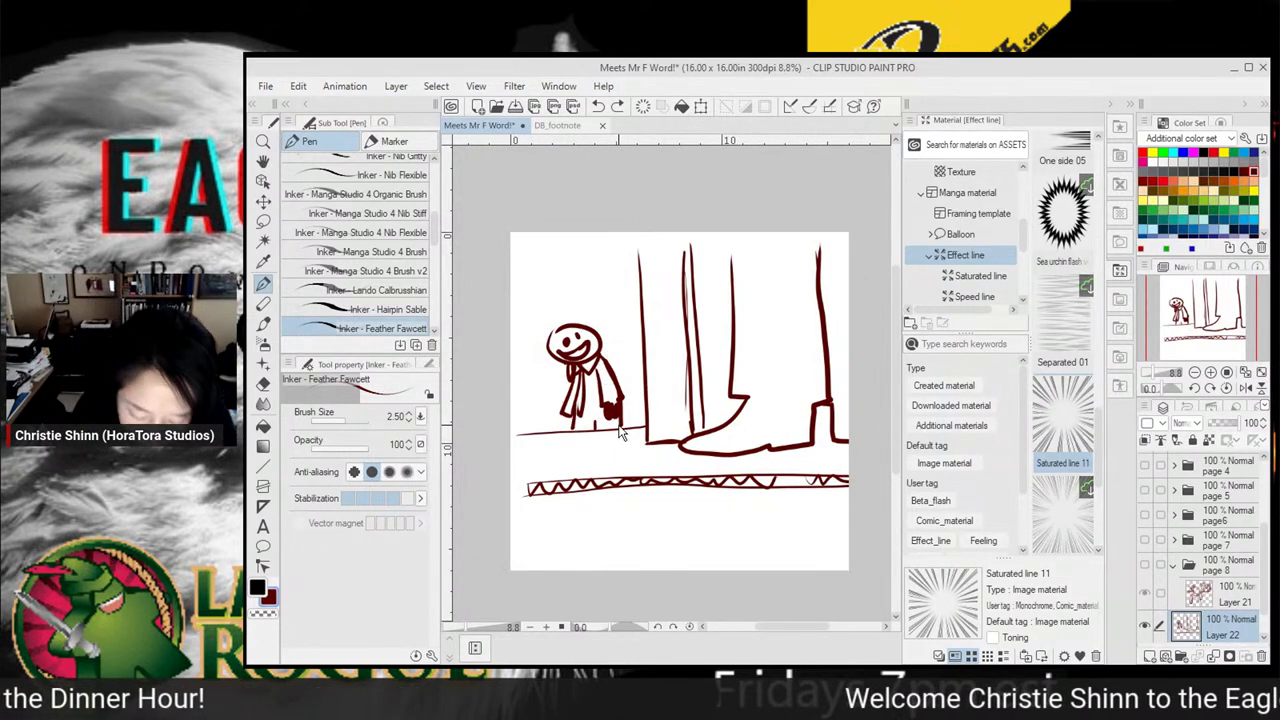
left_click_drag(617, 420, 571, 425)
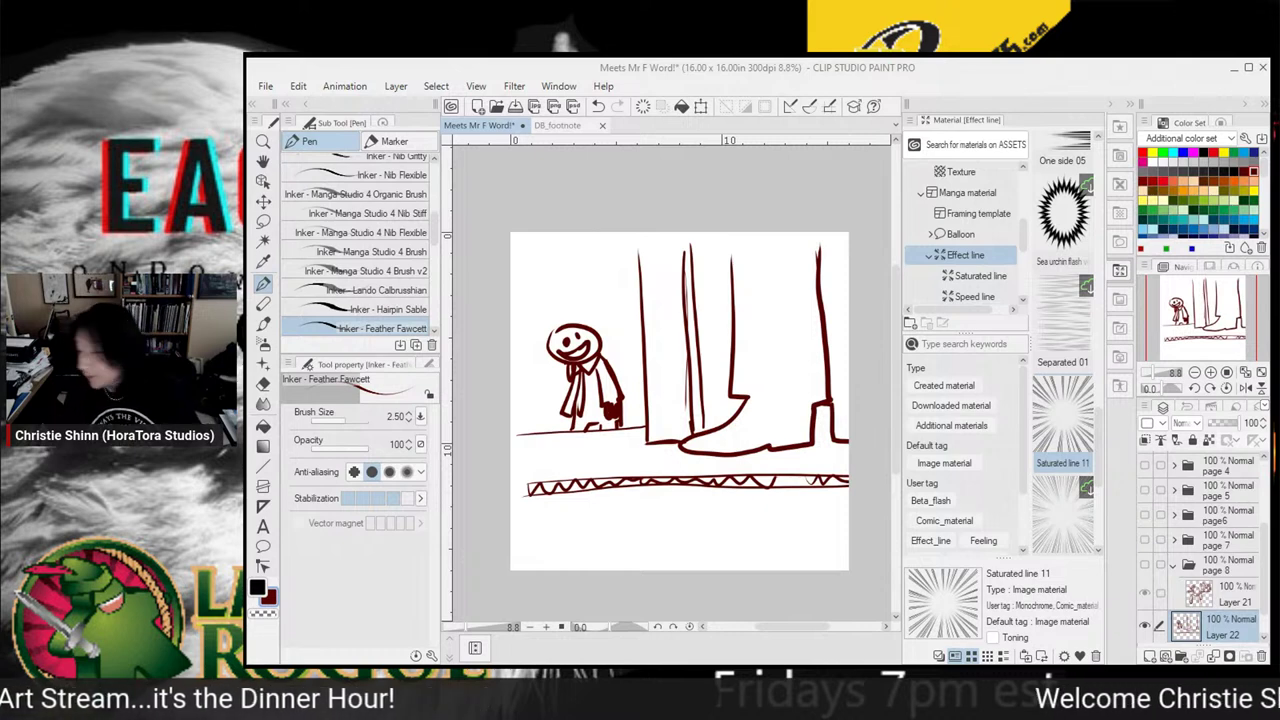
Draw an oval speech balloon with scribbled lettering above the smiling figure, its tail pointing up towards the large legs
left_click(576, 279)
left_click_drag(546, 279, 541, 288)
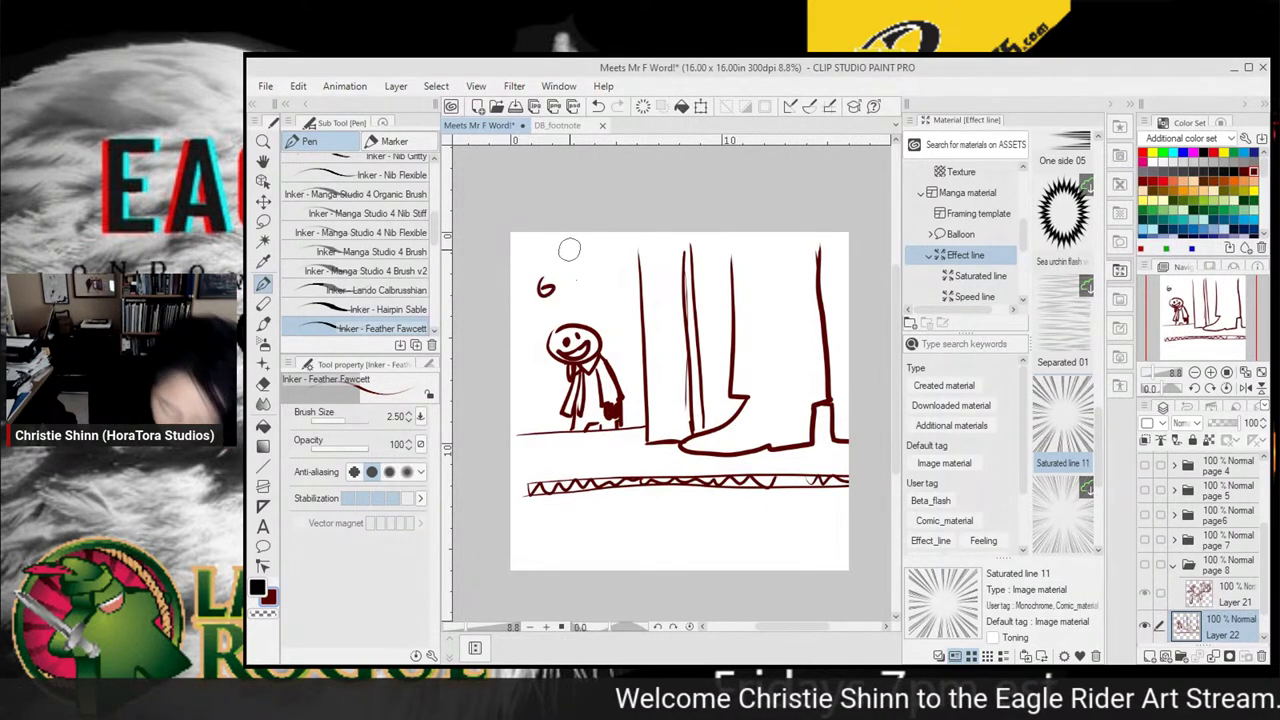
key("ctrl+z")
mouse_move(619, 263)
left_mouse_down()
mouse_move(637, 291)
mouse_move(572, 311)
mouse_move(532, 292)
mouse_move(596, 257)
mouse_move(630, 262)
left_mouse_up()
mouse_move(538, 291)
left_mouse_down()
mouse_move(581, 281)
mouse_move(625, 287)
mouse_move(581, 280)
mouse_move(605, 273)
mouse_move(550, 283)
mouse_move(628, 284)
left_mouse_up()
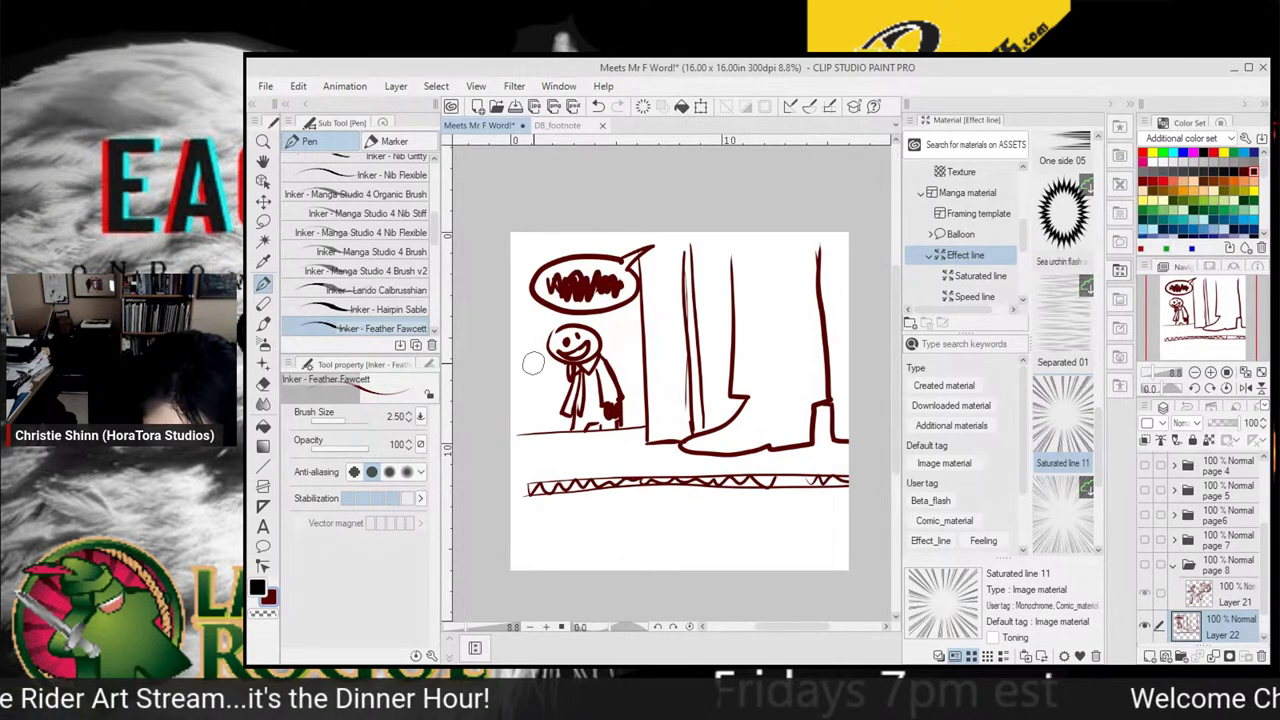
Sketch a small grumpy figure with glasses and pointed ears beside the smiling one, and reinforce the ground lines under the figures and shoe
mouse_move(535, 372)
left_mouse_down()
mouse_move(545, 355)
mouse_move(540, 366)
left_mouse_up()
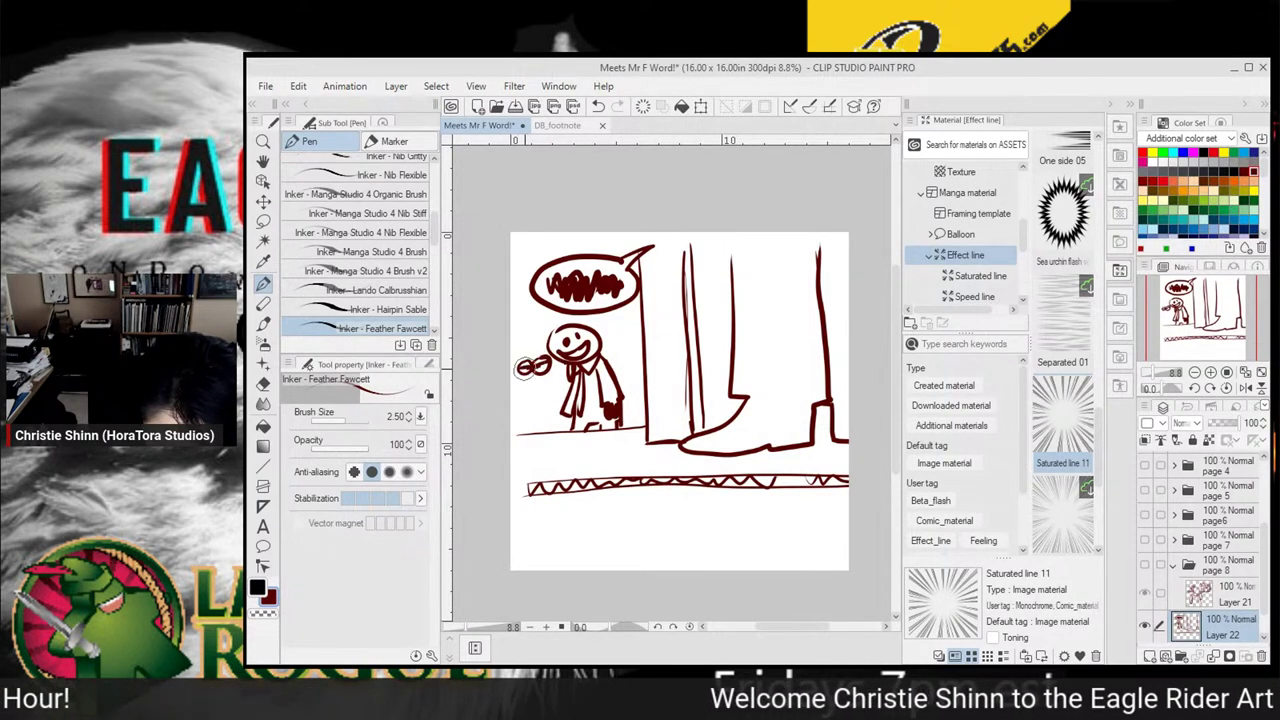
left_click_drag(530, 350, 522, 338)
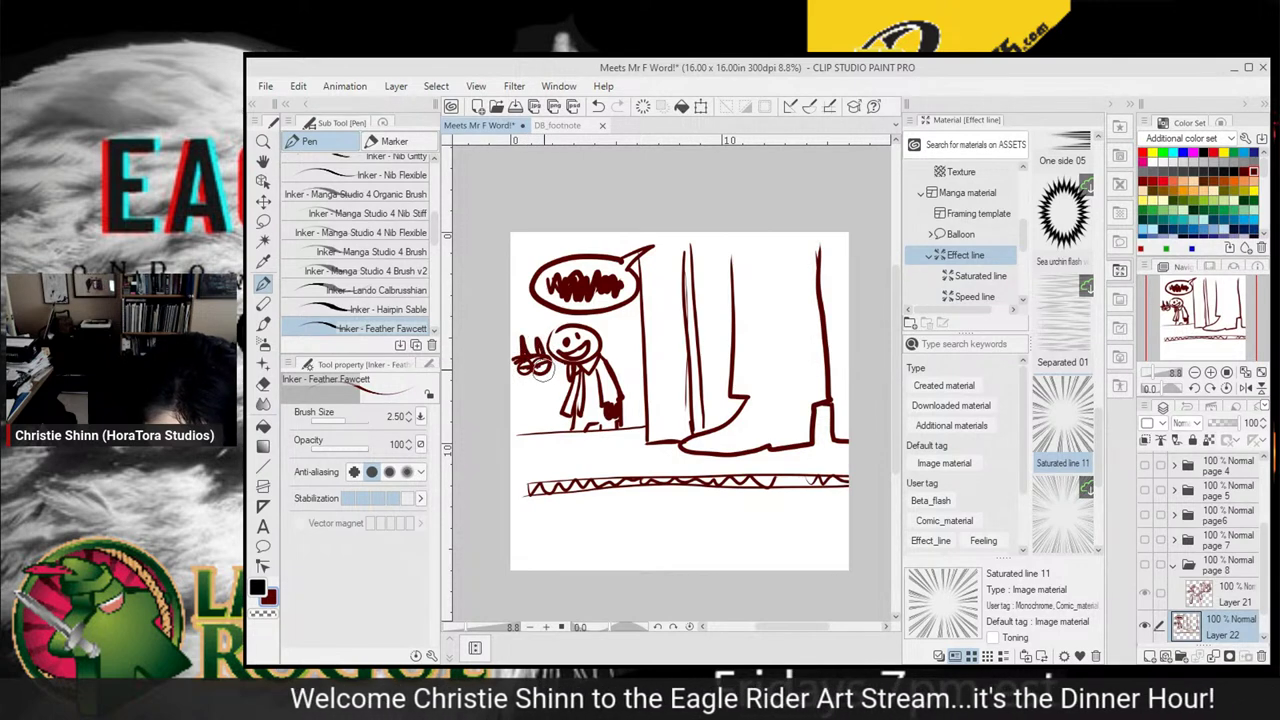
left_click_drag(548, 364, 549, 410)
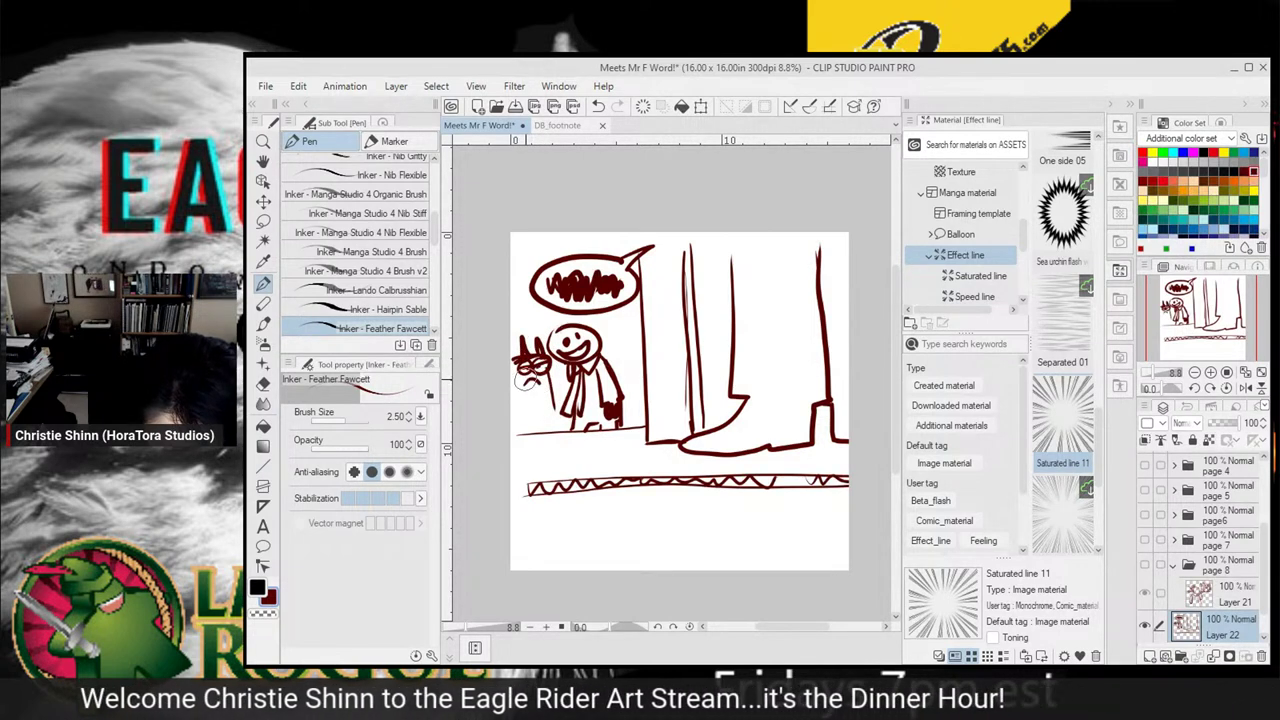
mouse_move(549, 390)
left_mouse_down()
mouse_move(564, 414)
mouse_move(556, 396)
left_mouse_up()
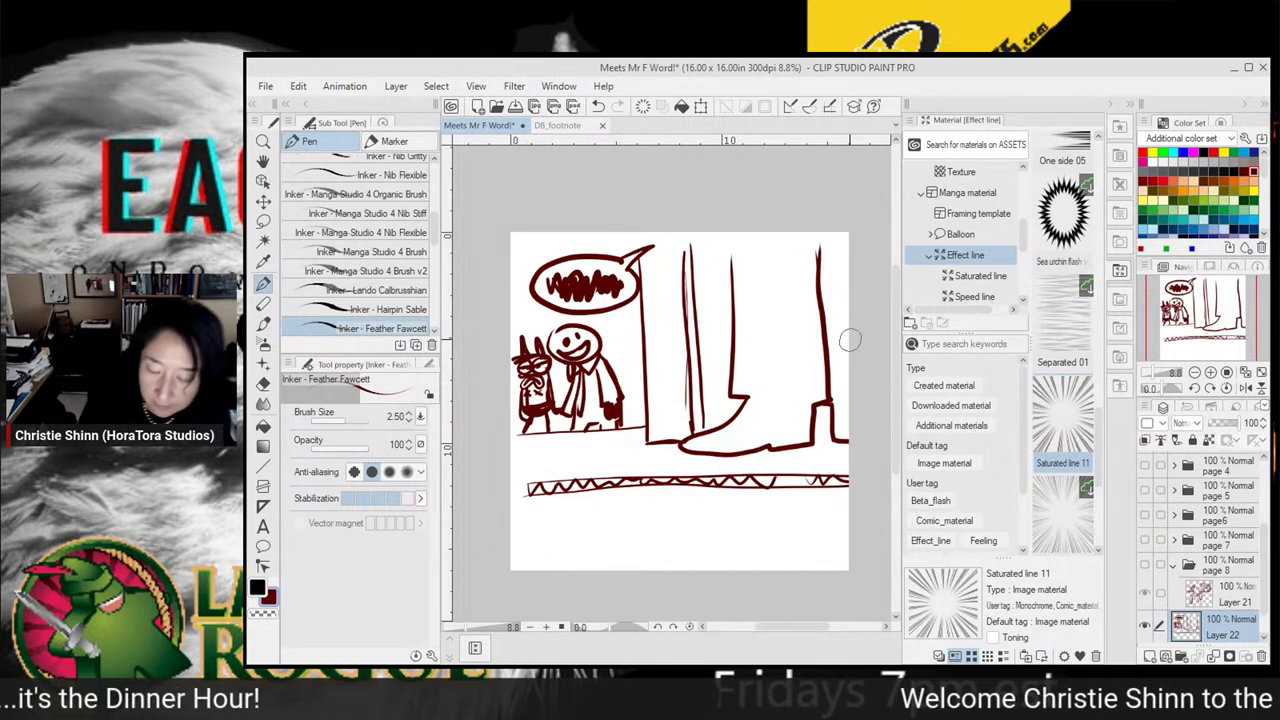
left_click_drag(502, 433, 614, 432)
mouse_move(743, 460)
left_mouse_down()
mouse_move(817, 466)
mouse_move(816, 444)
mouse_move(850, 443)
left_mouse_up()
Crosshatch the upper part of the narrow strip along the front of the large leg
mouse_move(707, 236)
left_mouse_down()
mouse_move(700, 320)
mouse_move(729, 300)
left_mouse_up()
mouse_move(700, 250)
left_mouse_down()
mouse_move(710, 295)
mouse_move(722, 285)
left_mouse_up()
mouse_move(730, 232)
left_mouse_down()
mouse_move(735, 290)
mouse_move(718, 324)
left_mouse_up()
left_click_drag(726, 254, 712, 356)
left_click_drag(722, 300, 714, 372)
left_click_drag(698, 254, 700, 334)
left_click_drag(710, 360, 711, 384)
mouse_move(730, 246)
left_mouse_down()
mouse_move(712, 300)
mouse_move(704, 288)
left_mouse_up()
left_click_drag(718, 236, 696, 276)
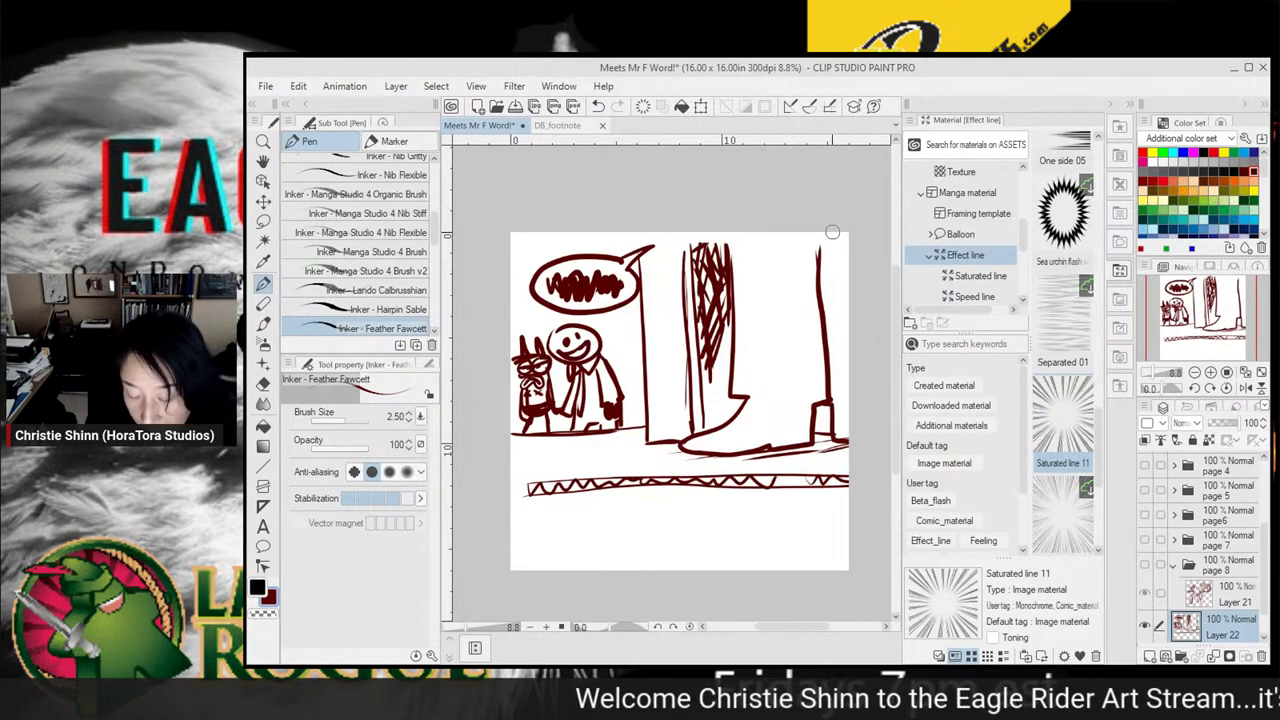
Extend the dark hatching down the strip to the top of the shoe, and shade the area at the shoe's heel
left_click_drag(730, 318, 719, 370)
left_click_drag(717, 345, 706, 428)
left_click_drag(752, 390, 716, 430)
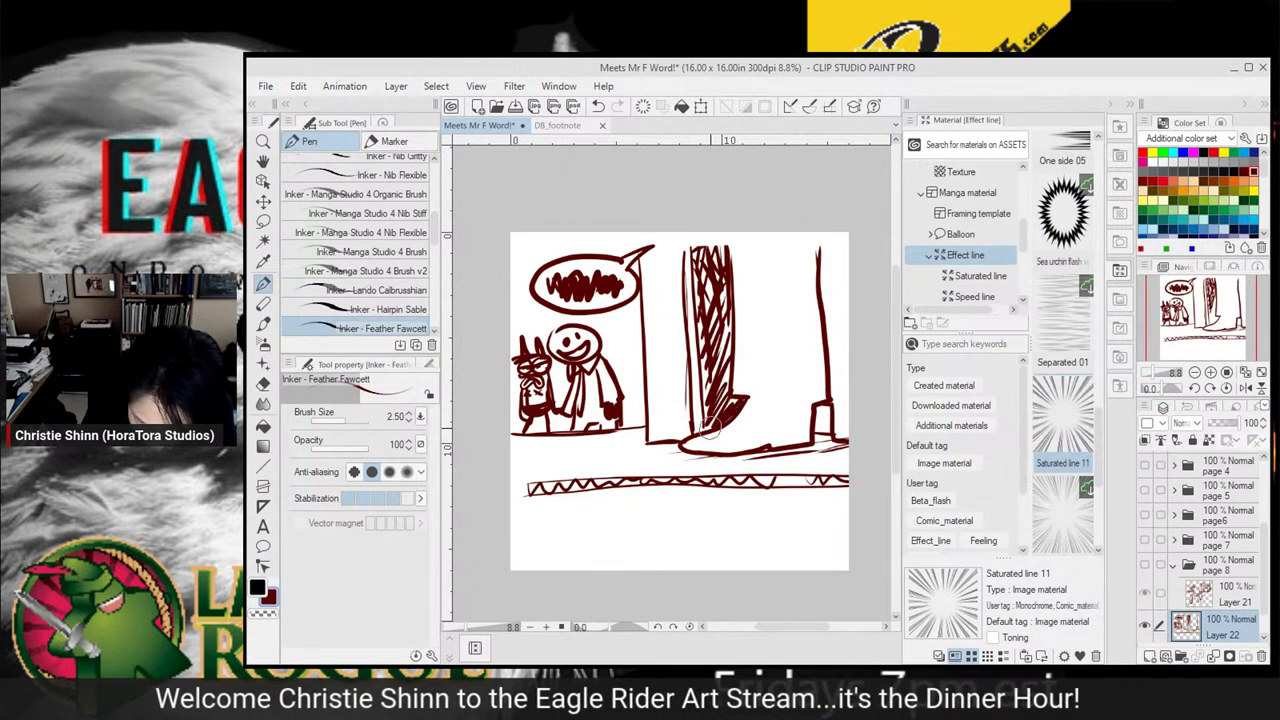
left_click_drag(816, 398, 816, 446)
left_click_drag(708, 372, 702, 428)
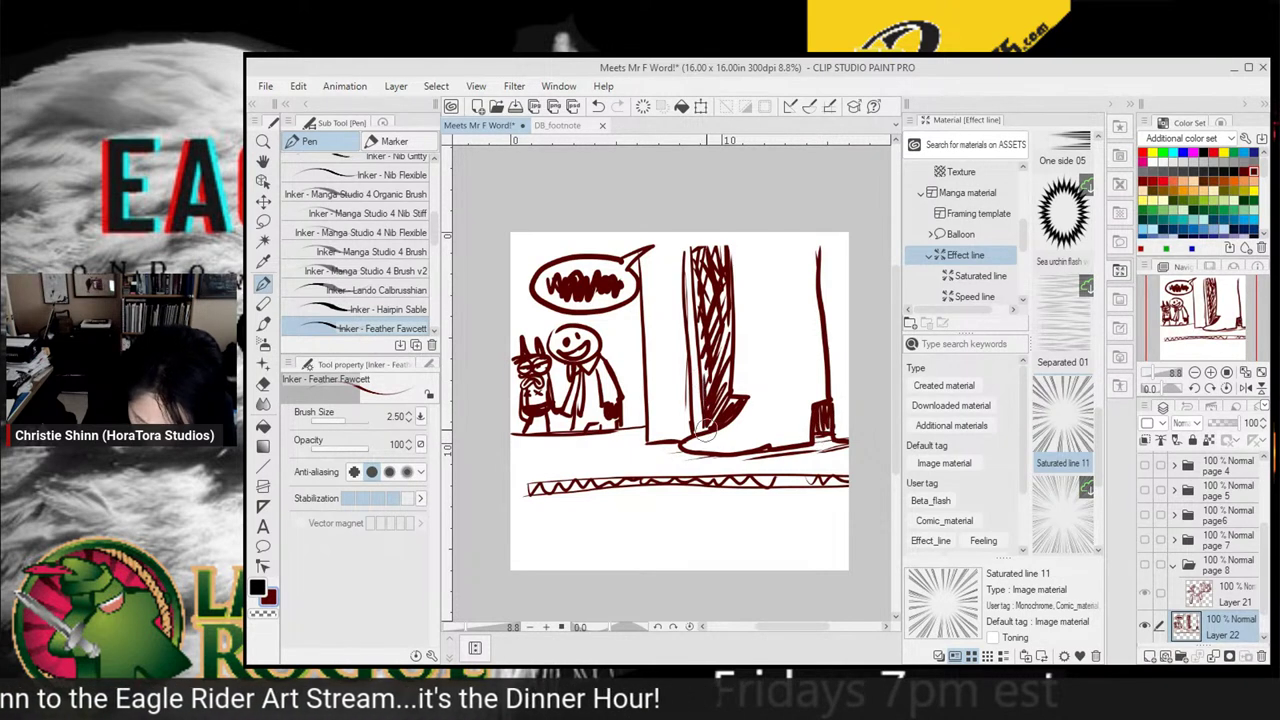
left_click_drag(710, 354, 700, 432)
left_click_drag(689, 262, 703, 306)
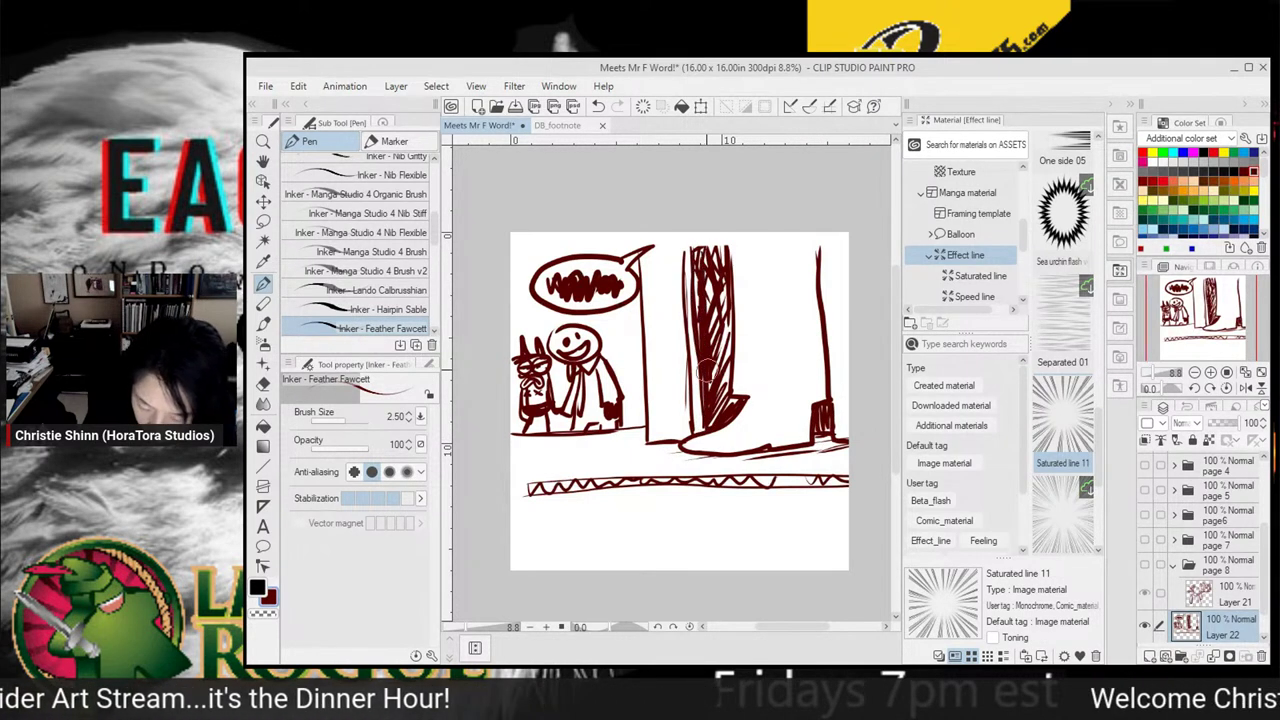
left_click_drag(708, 373, 718, 400)
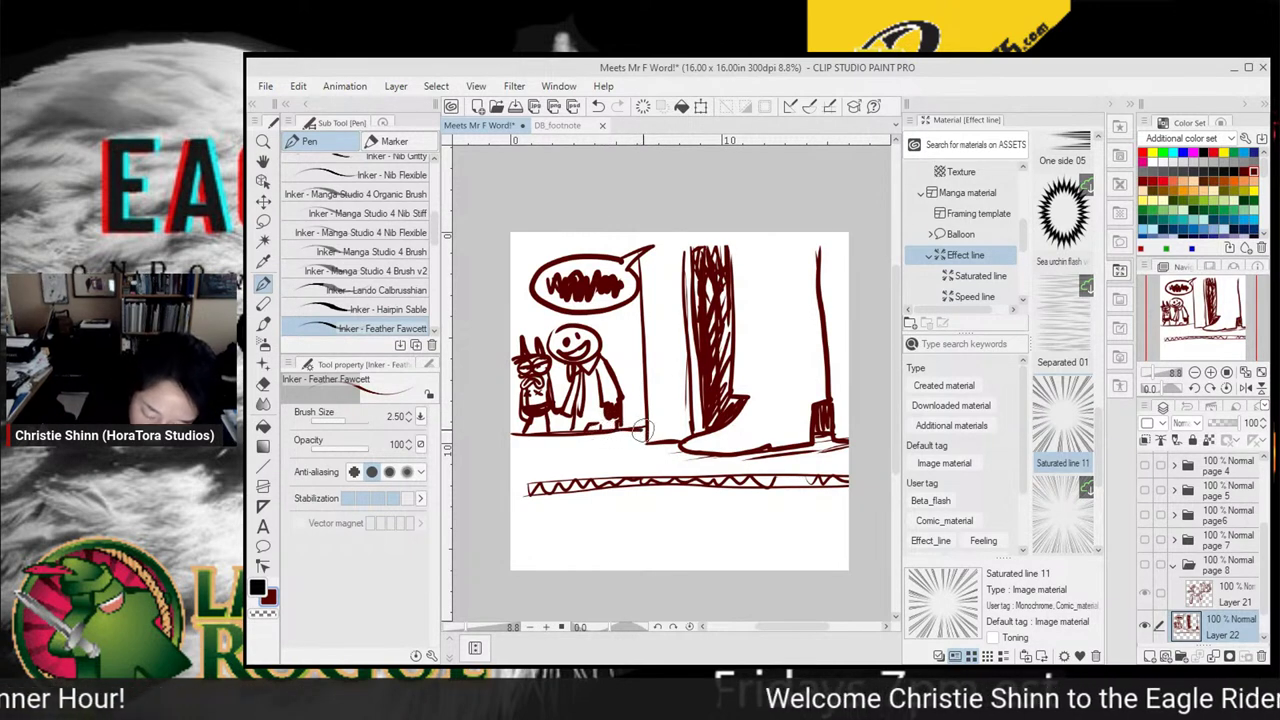
Thicken the ground line, extend and darken the zigzag band to both page edges, add ground strokes around the shoe, and save
left_click_drag(635, 428, 511, 435)
left_click_drag(512, 485, 777, 475)
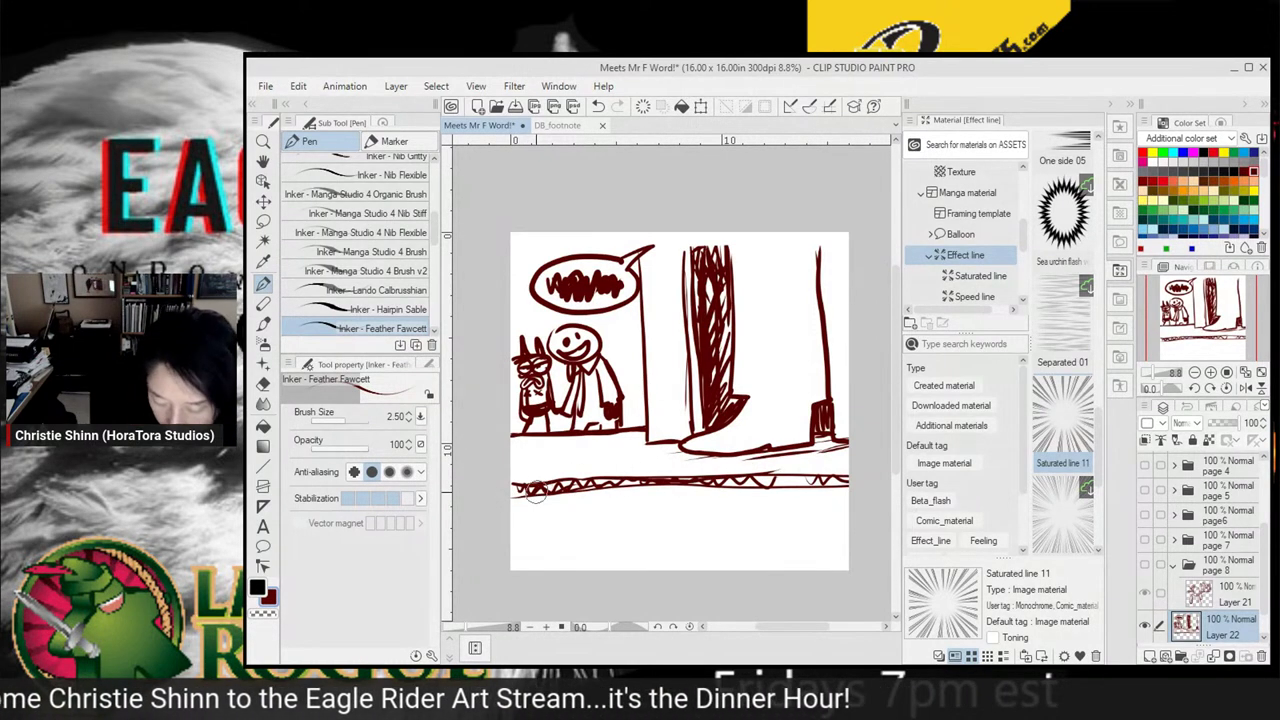
mouse_move(580, 490)
left_mouse_down()
mouse_move(752, 494)
mouse_move(798, 480)
mouse_move(599, 476)
mouse_move(660, 495)
mouse_move(750, 477)
mouse_move(821, 479)
mouse_move(800, 494)
mouse_move(792, 482)
mouse_move(846, 482)
left_mouse_up()
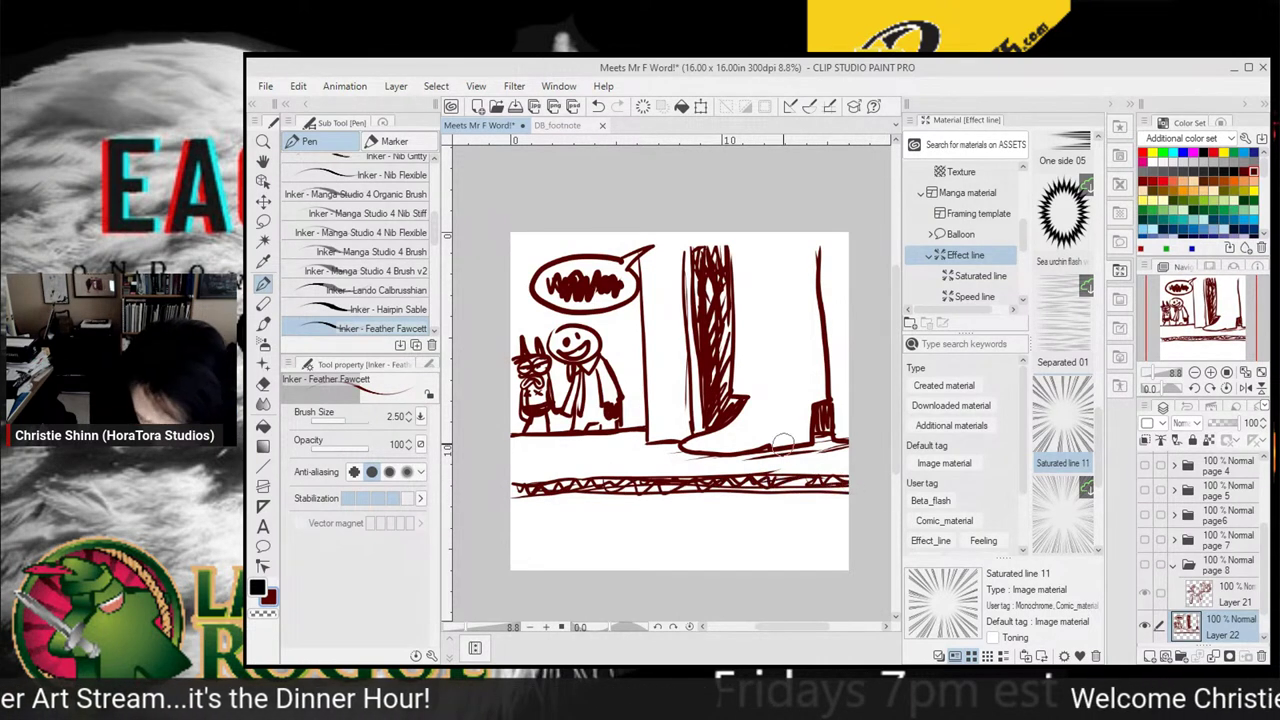
mouse_move(628, 449)
left_mouse_down()
mouse_move(622, 439)
mouse_move(719, 448)
mouse_move(680, 457)
mouse_move(788, 443)
mouse_move(710, 460)
mouse_move(864, 450)
mouse_move(813, 458)
mouse_move(838, 438)
left_mouse_up()
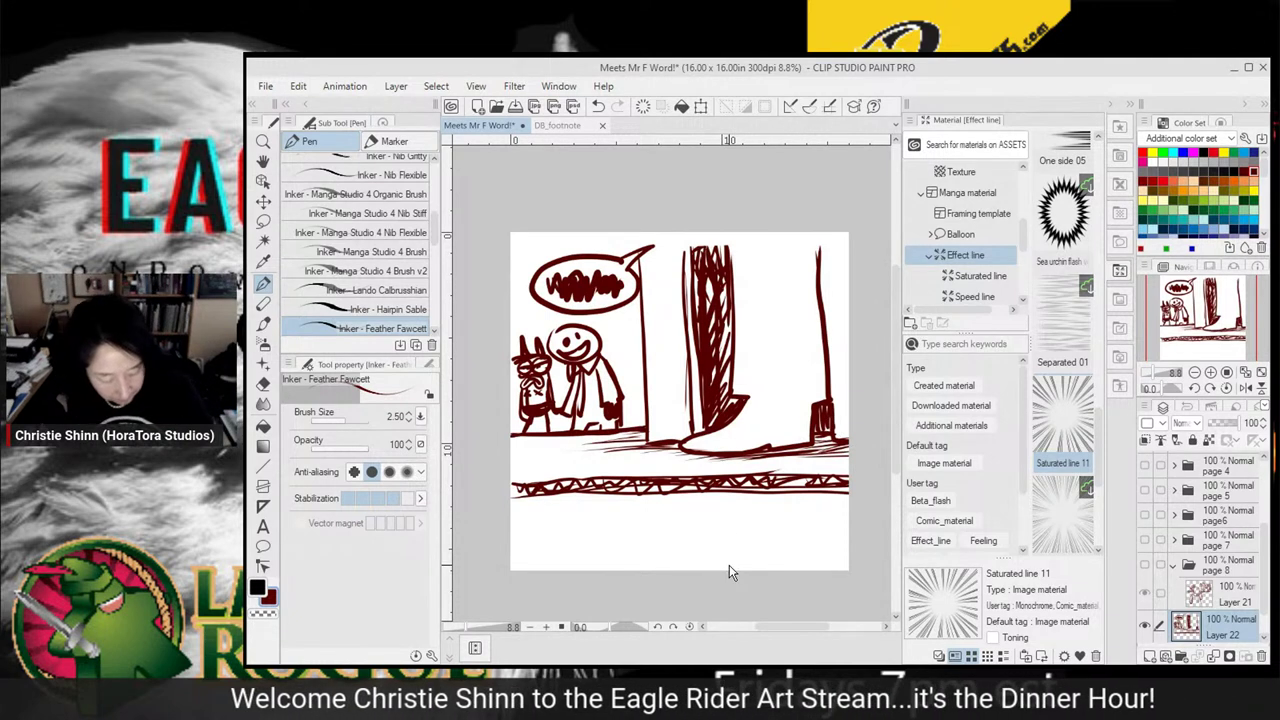
key("ctrl+s")
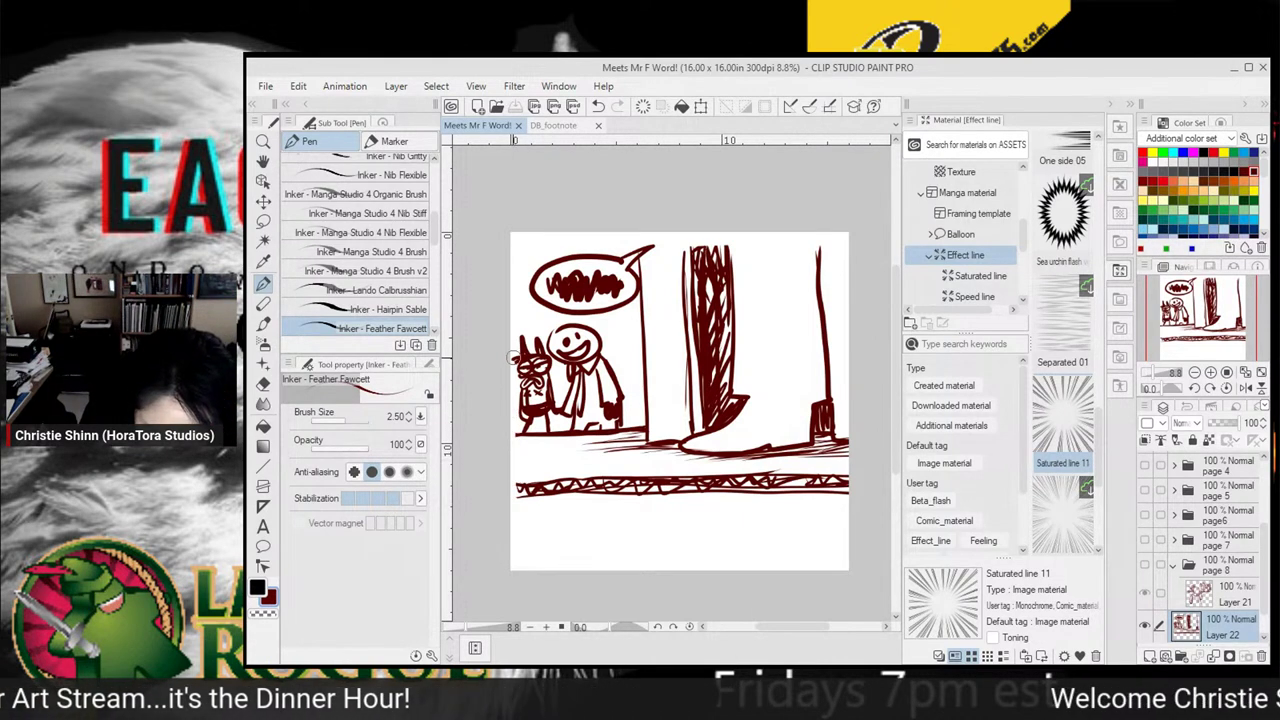
Trim the sketch's left edge and shift the sketch layer to the right to leave a left margin
left_click(503, 522)
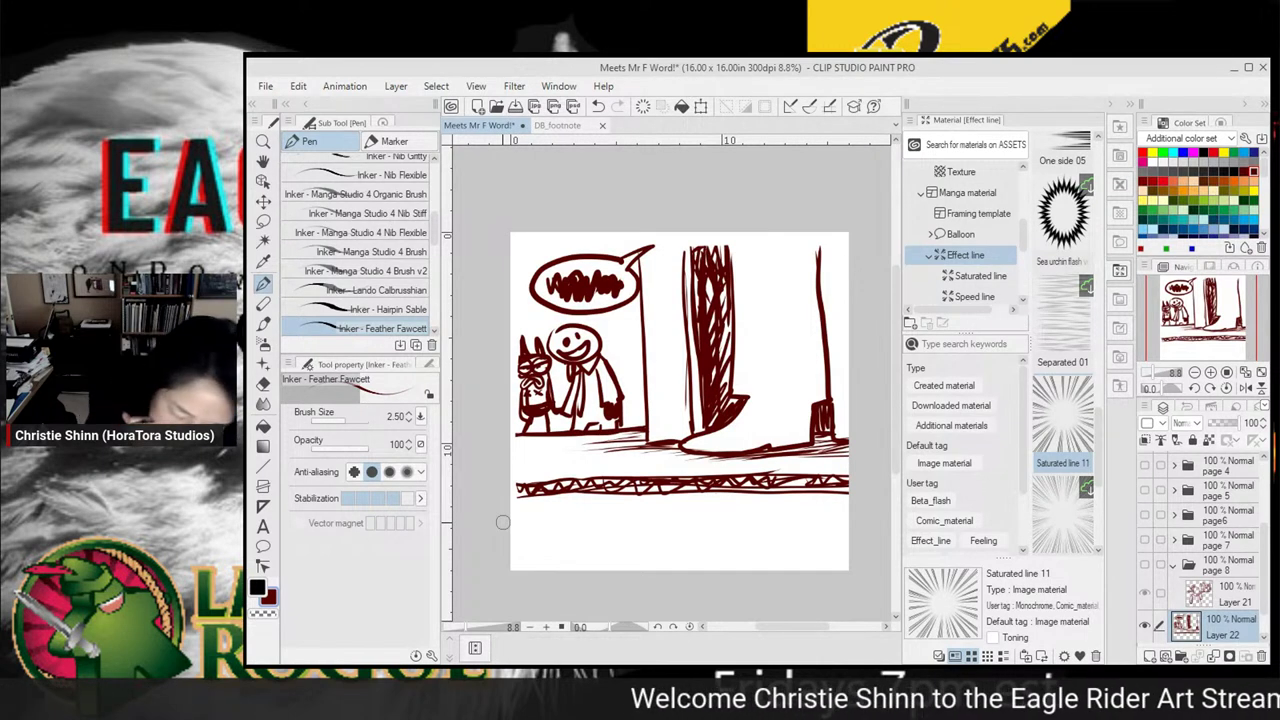
left_click(263, 181)
left_click(263, 201)
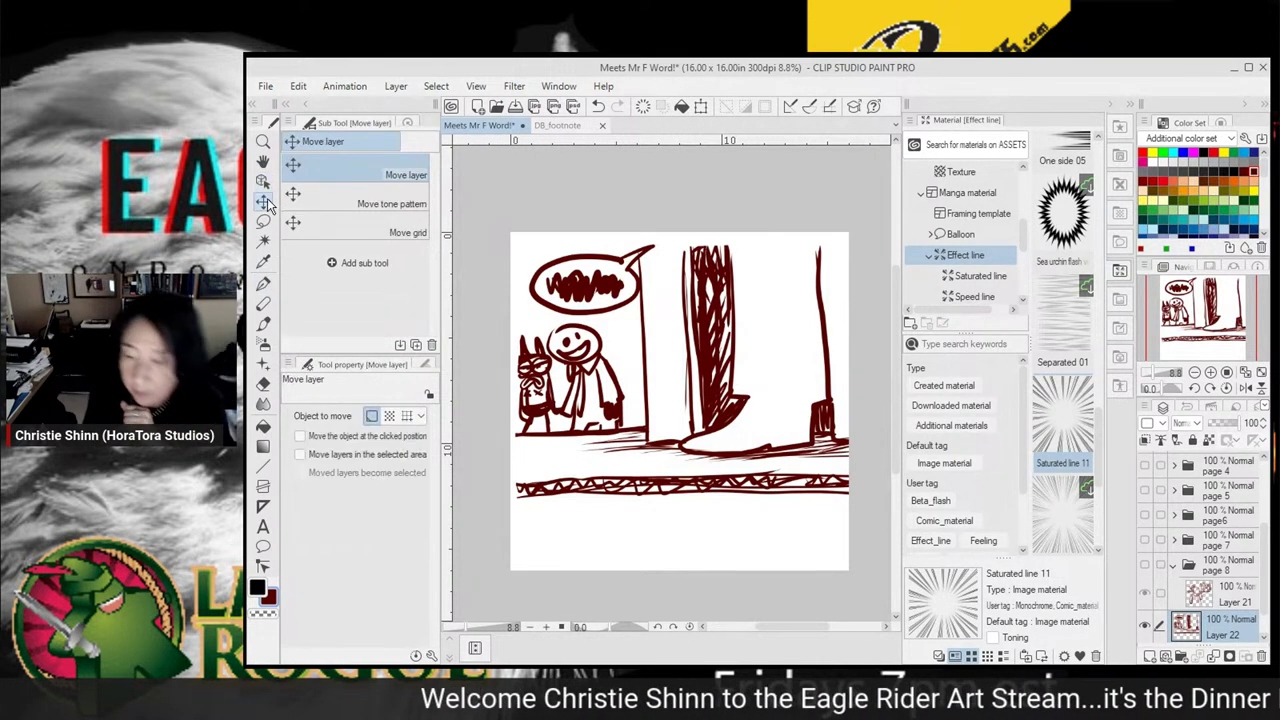
key("shift+Right")
key("shift+Right")
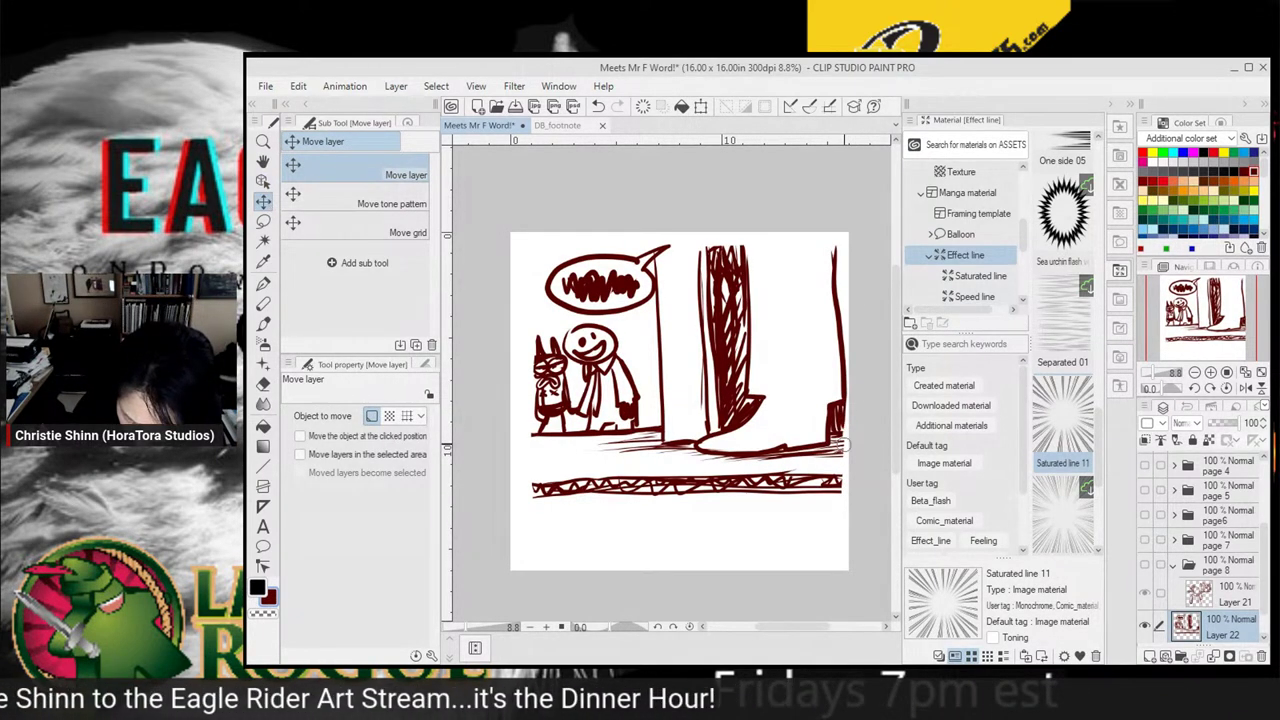
Erase the sketch lines running along the right page edge and move the sketch layer slightly down
mouse_move(848, 390)
left_mouse_down()
mouse_move(848, 350)
mouse_move(843, 488)
left_mouse_up()
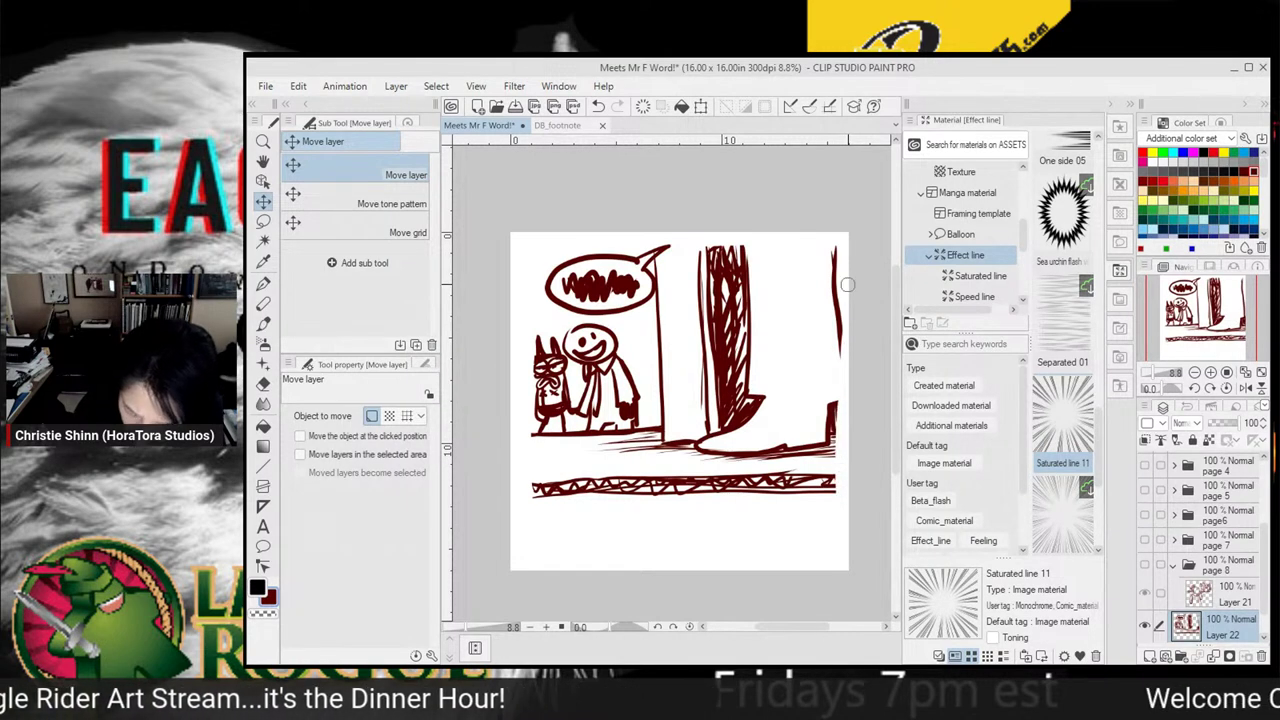
mouse_move(848, 237)
left_mouse_down()
mouse_move(844, 332)
mouse_move(840, 219)
mouse_move(835, 381)
mouse_move(838, 326)
left_mouse_up()
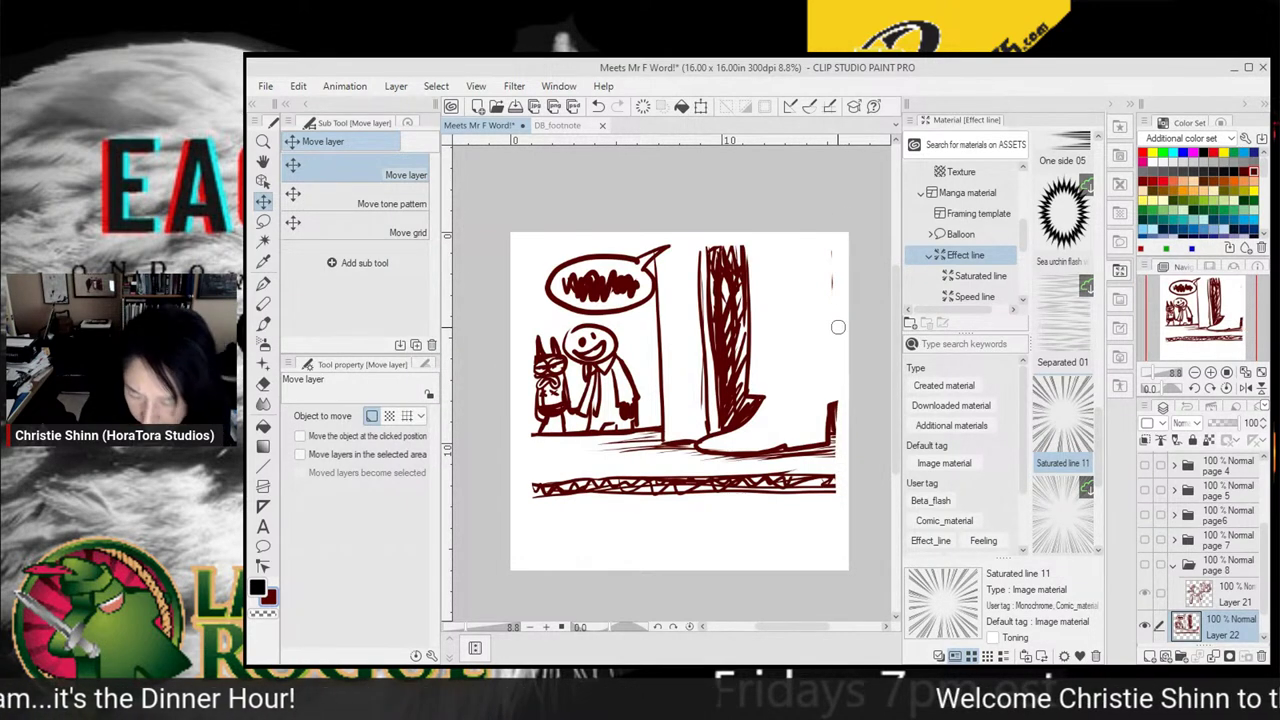
left_click_drag(830, 255, 831, 278)
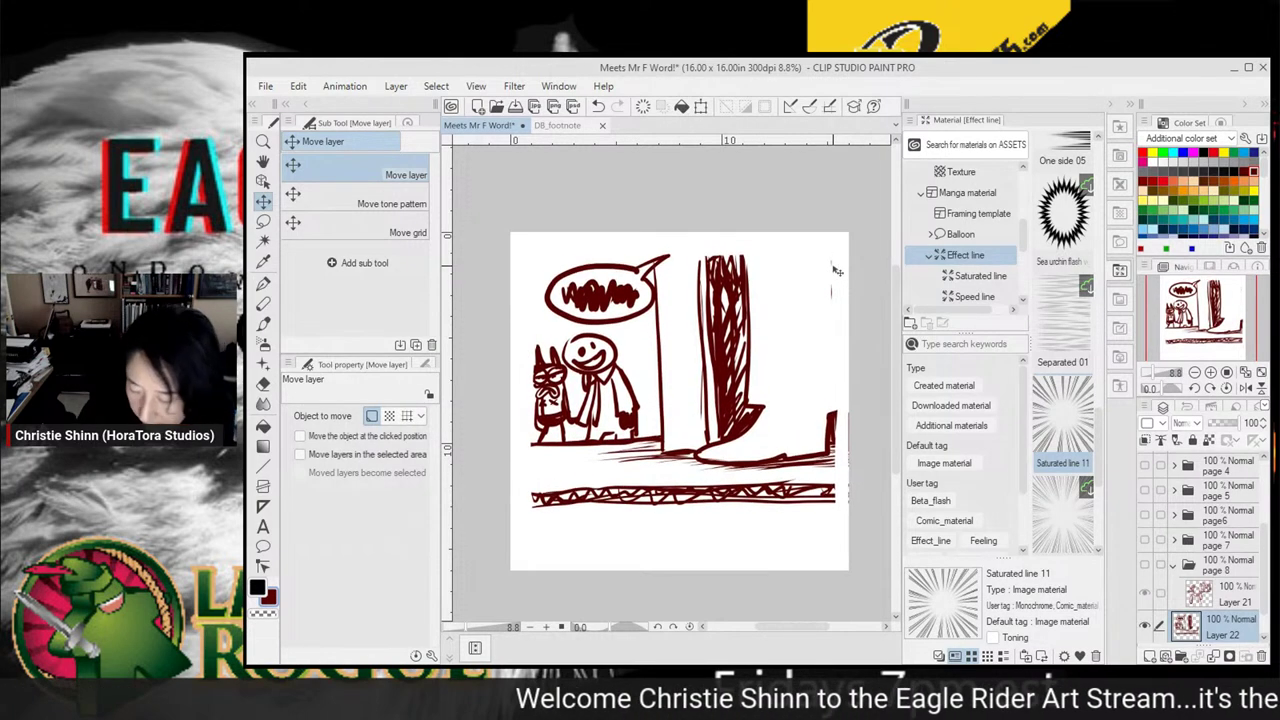
Add a new empty layer, hide it, and move it beneath the new page sketch, directly above the Paper layer
left_click(1149, 656)
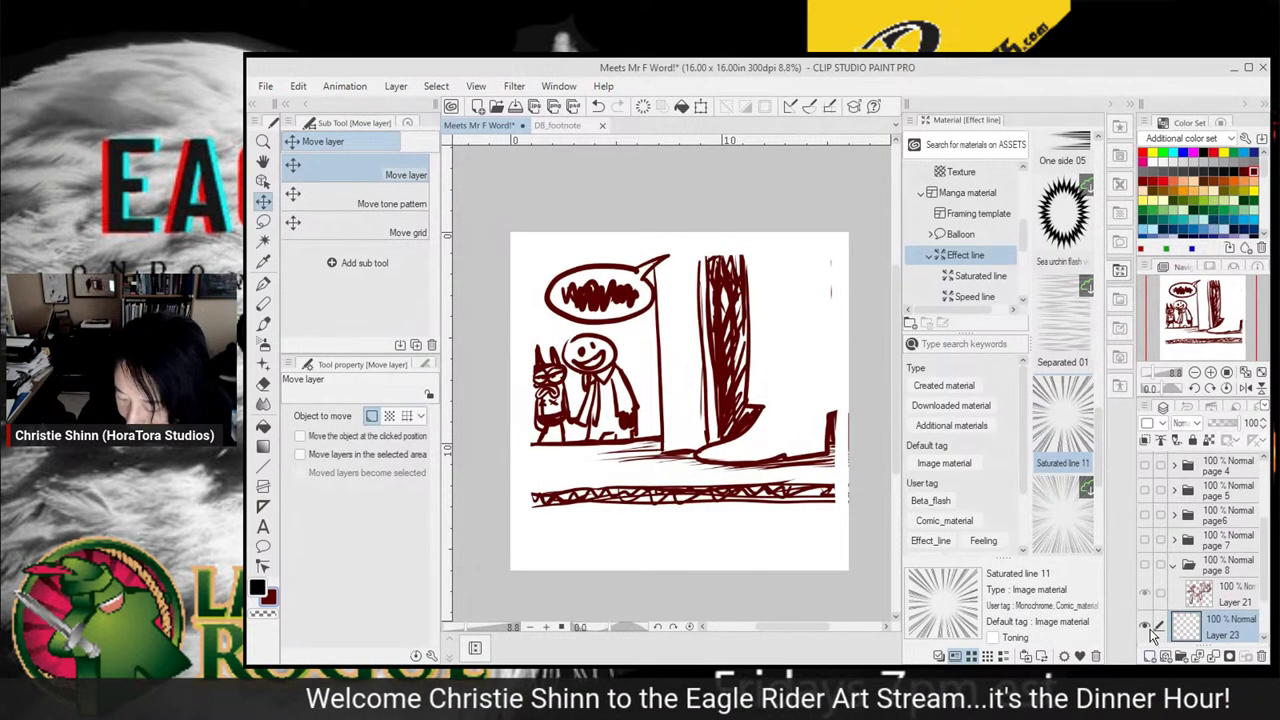
left_click(1145, 626)
left_click_drag(1264, 583, 1264, 617)
left_click_drag(1199, 565, 1213, 603)
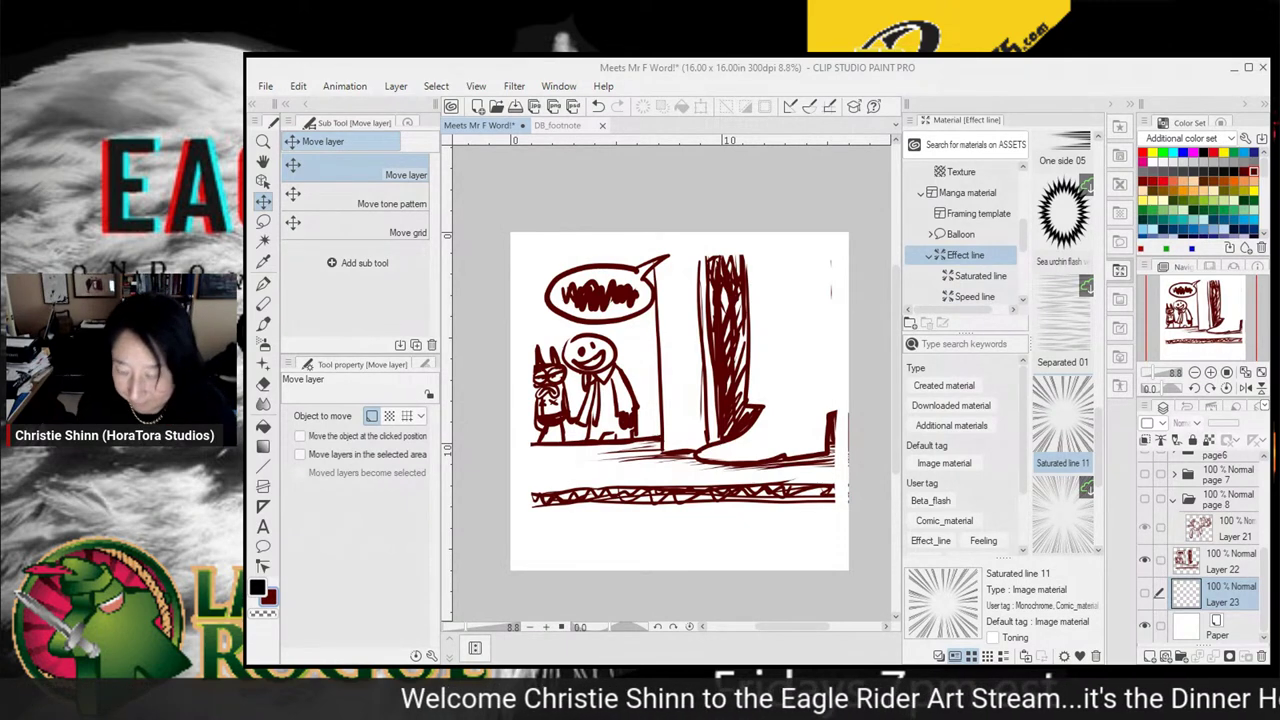
Hide the previous page sketch, make the empty layer above Paper visible, and choose the Feather Fawcett inking pen
left_click(1144, 563)
left_click(1144, 561)
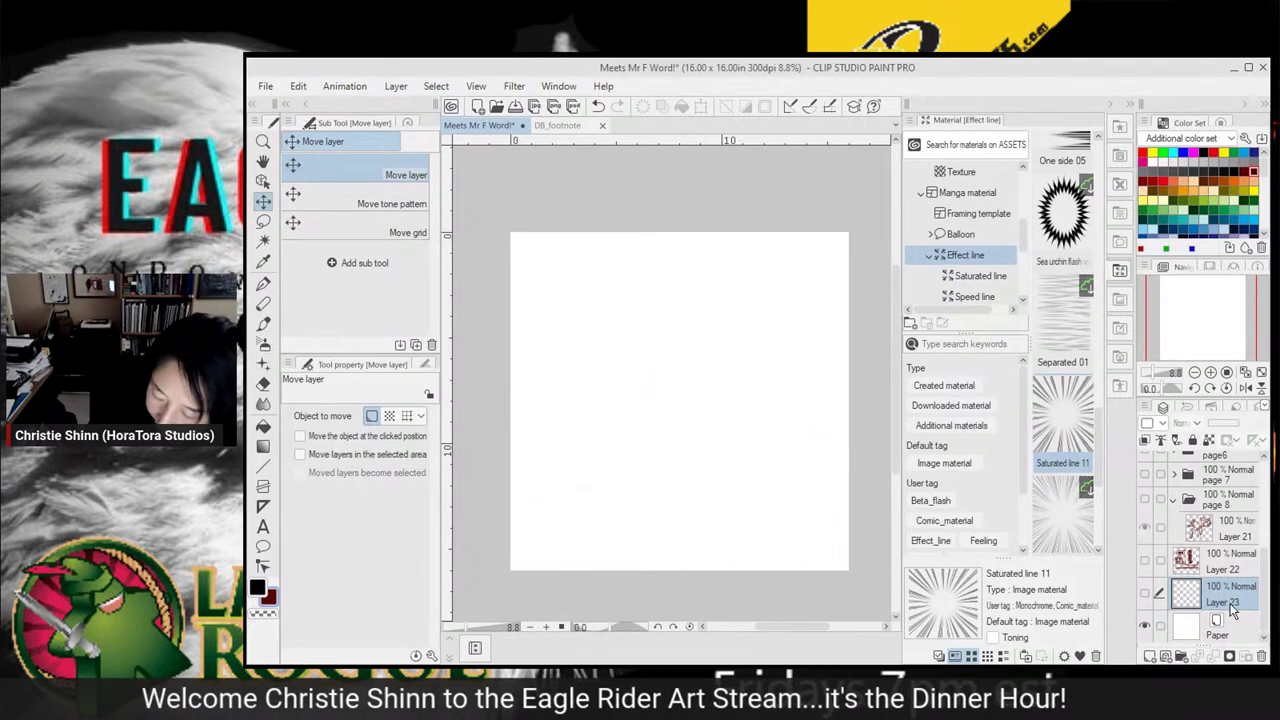
left_click(263, 284)
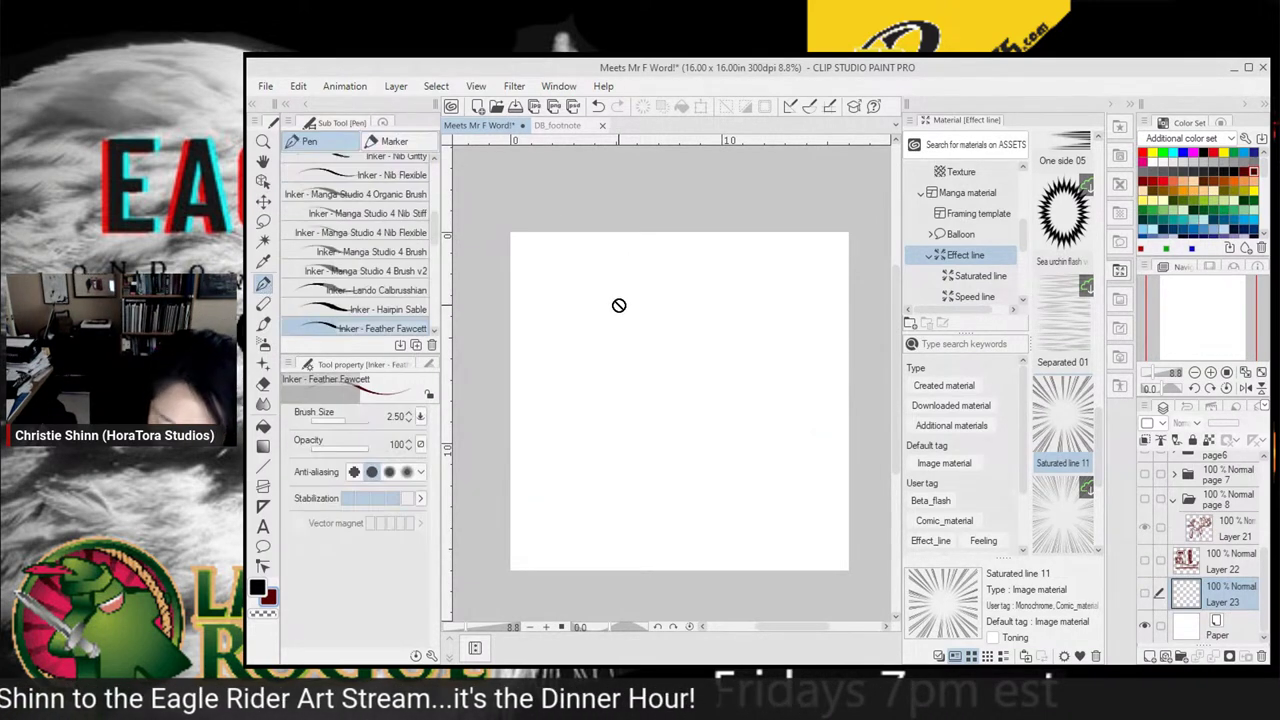
left_click(1219, 596)
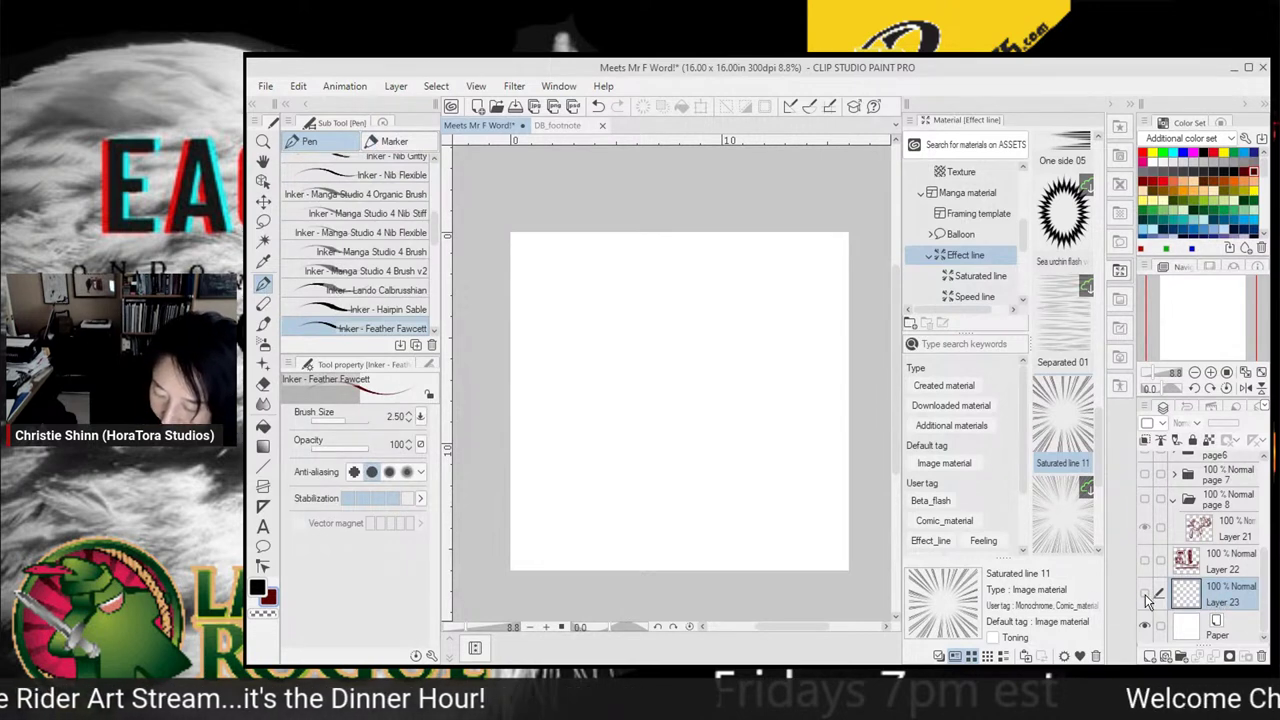
Sketch in dark red a smiling round head with three hearts beside it, a shirt collar, and bent arms with one spread hand
mouse_move(621, 308)
left_mouse_down()
mouse_move(675, 395)
mouse_move(720, 327)
mouse_move(625, 303)
mouse_move(615, 340)
mouse_move(687, 318)
left_mouse_up()
mouse_move(622, 345)
left_mouse_down()
mouse_move(686, 356)
mouse_move(703, 326)
left_mouse_up()
mouse_move(730, 276)
left_mouse_down()
mouse_move(770, 329)
mouse_move(762, 342)
left_mouse_up()
left_click_drag(778, 275, 778, 297)
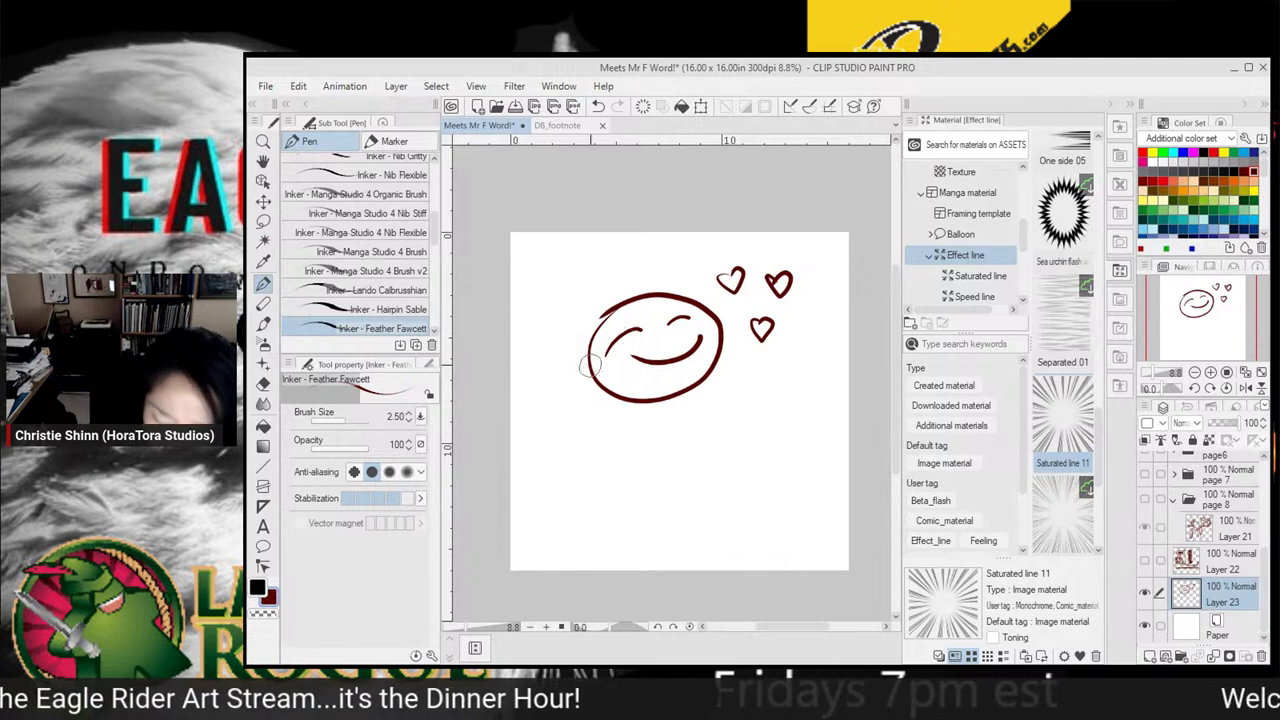
mouse_move(608, 400)
left_mouse_down()
mouse_move(605, 434)
mouse_move(663, 451)
mouse_move(673, 418)
mouse_move(690, 428)
mouse_move(710, 384)
mouse_move(700, 402)
mouse_move(736, 386)
mouse_move(806, 391)
mouse_move(765, 450)
left_mouse_up()
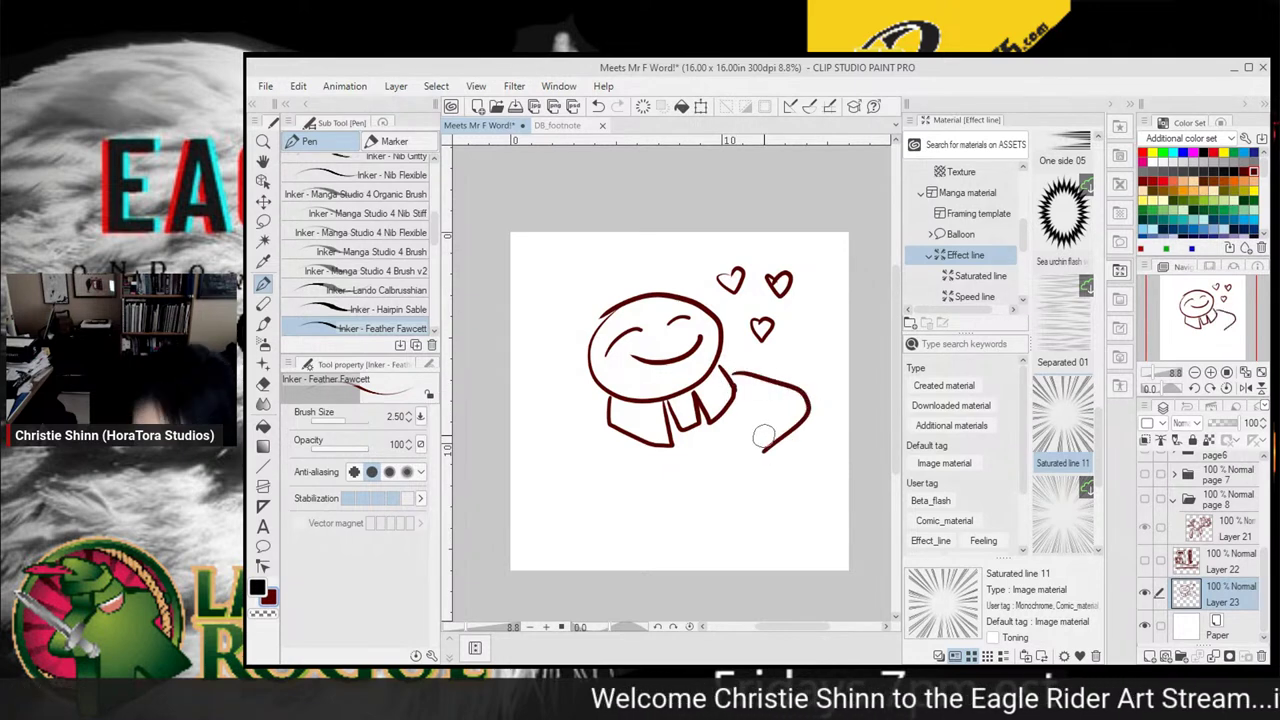
mouse_move(608, 412)
left_mouse_down()
mouse_move(581, 500)
mouse_move(657, 485)
mouse_move(601, 451)
mouse_move(701, 462)
mouse_move(711, 475)
mouse_move(697, 481)
mouse_move(712, 500)
mouse_move(686, 489)
mouse_move(698, 512)
mouse_move(677, 495)
mouse_move(664, 512)
mouse_move(677, 478)
left_mouse_up()
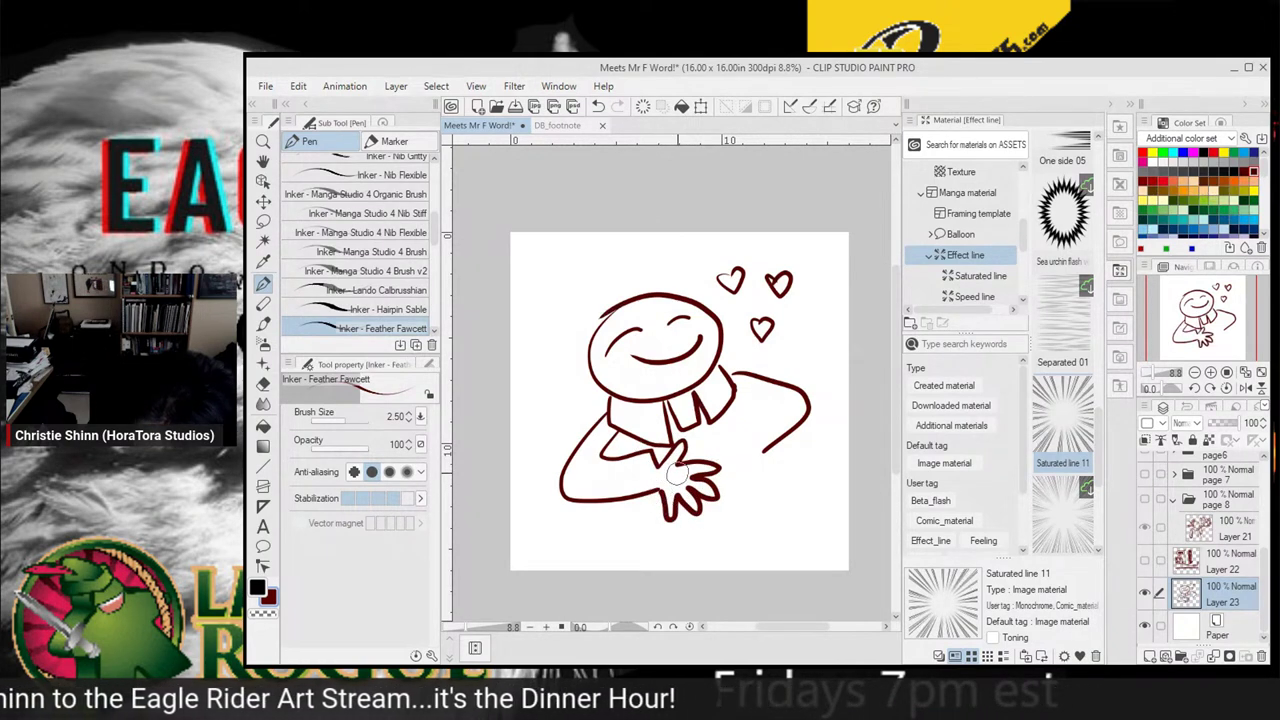
Draw the figure's second hand overlapping the first and clear the old forearm line above it, keeping the fingers
mouse_move(741, 432)
left_mouse_down()
mouse_move(712, 462)
mouse_move(714, 434)
mouse_move(724, 439)
mouse_move(698, 461)
mouse_move(723, 474)
mouse_move(719, 497)
mouse_move(735, 480)
mouse_move(741, 502)
mouse_move(776, 440)
left_mouse_up()
key("ctrl+z")
key("ctrl+z")
key("ctrl+z")
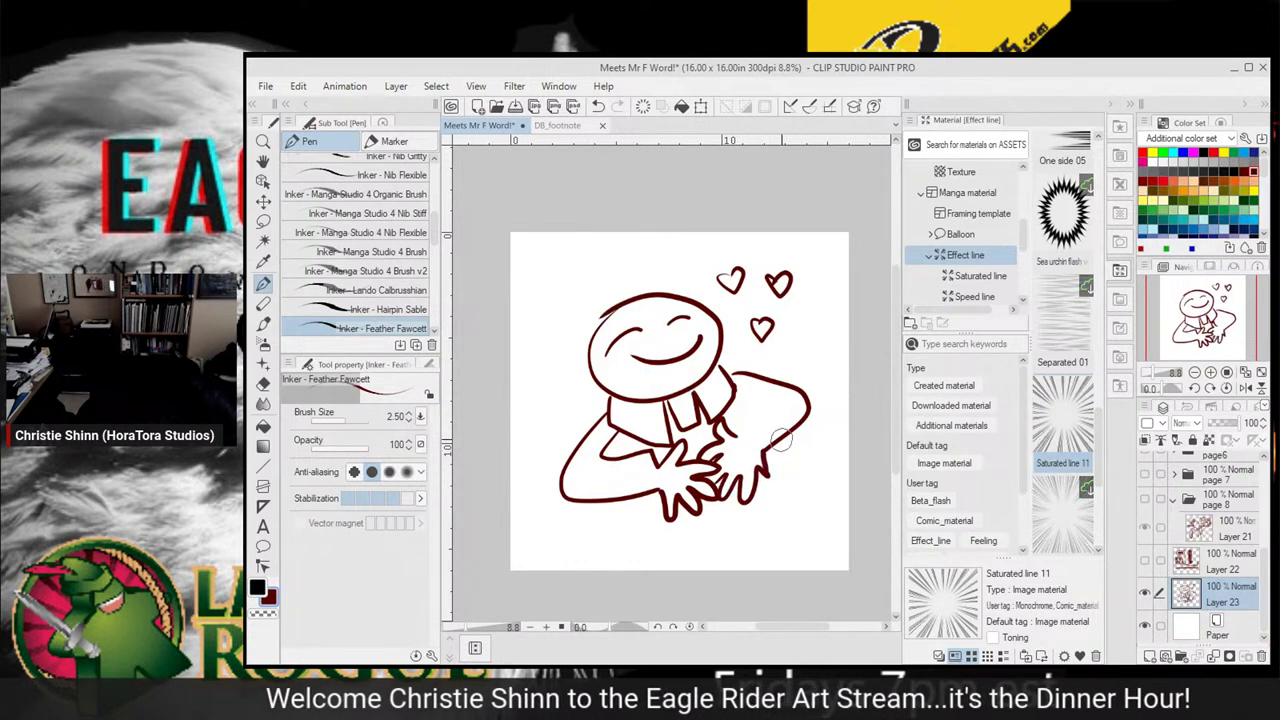
key("ctrl+z")
key("ctrl+z")
key("ctrl+z")
key("ctrl+z")
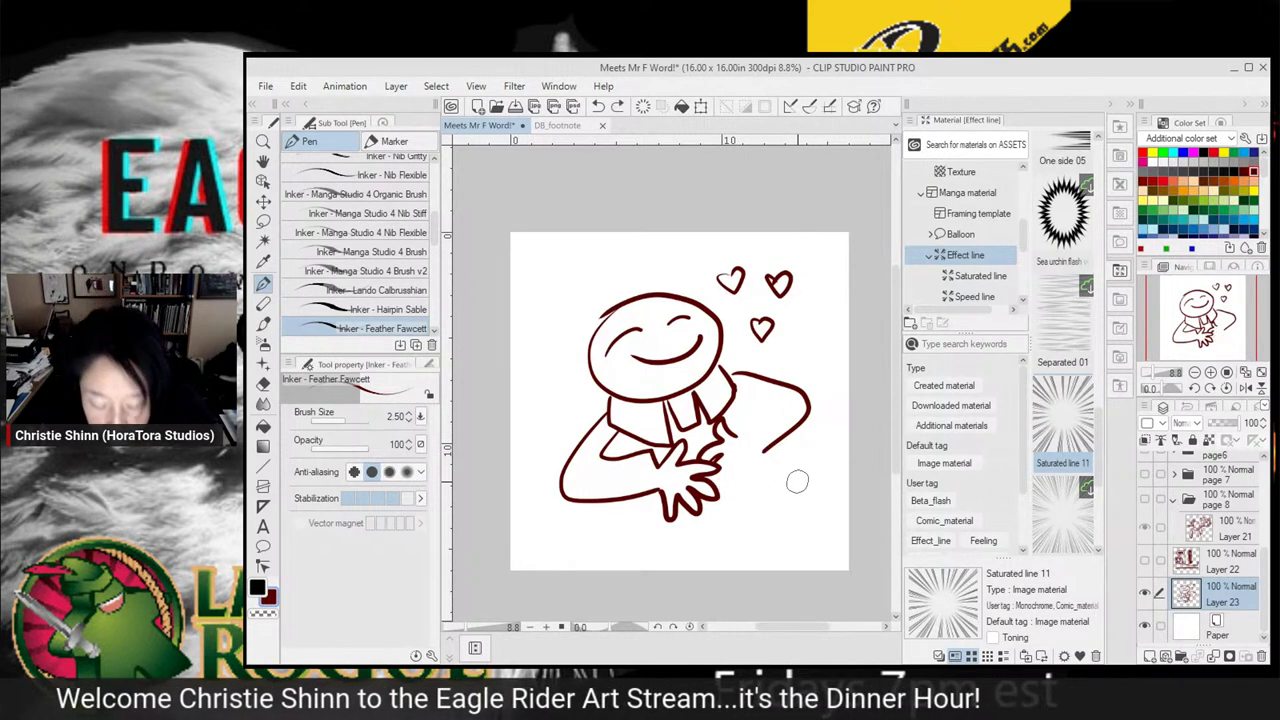
key("ctrl+y")
left_click_drag(758, 455, 784, 433)
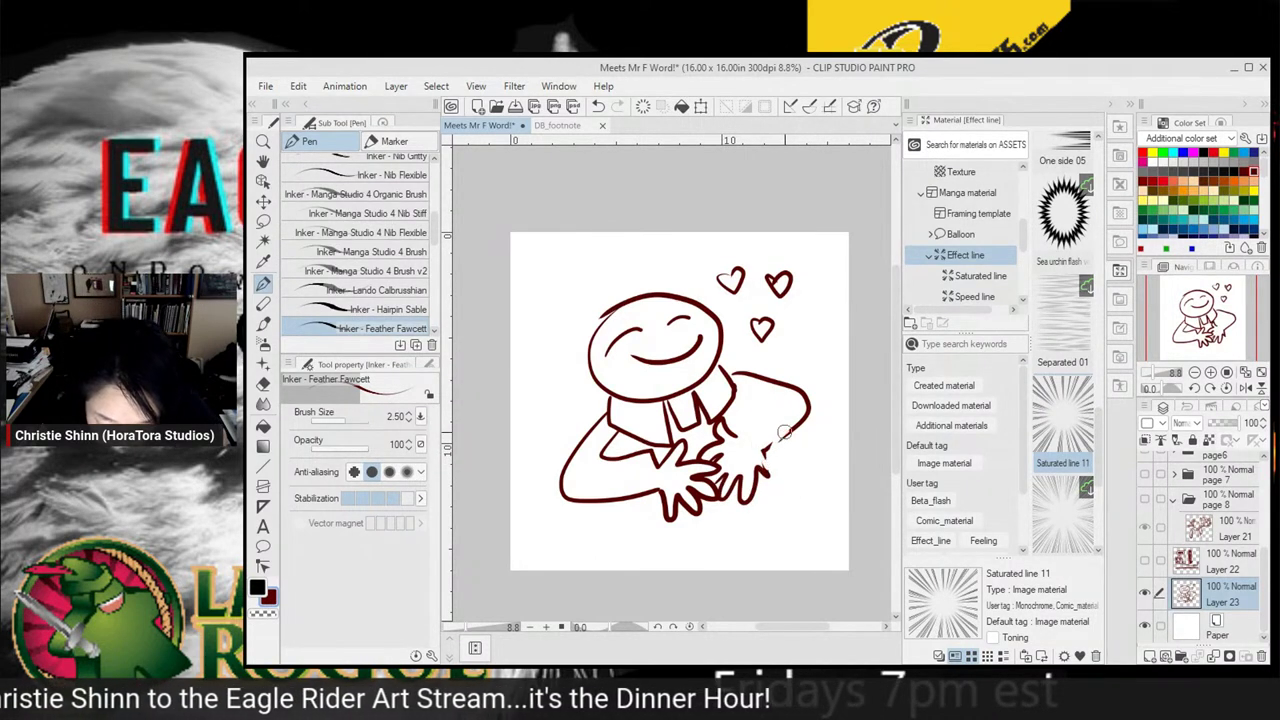
key("ctrl+z")
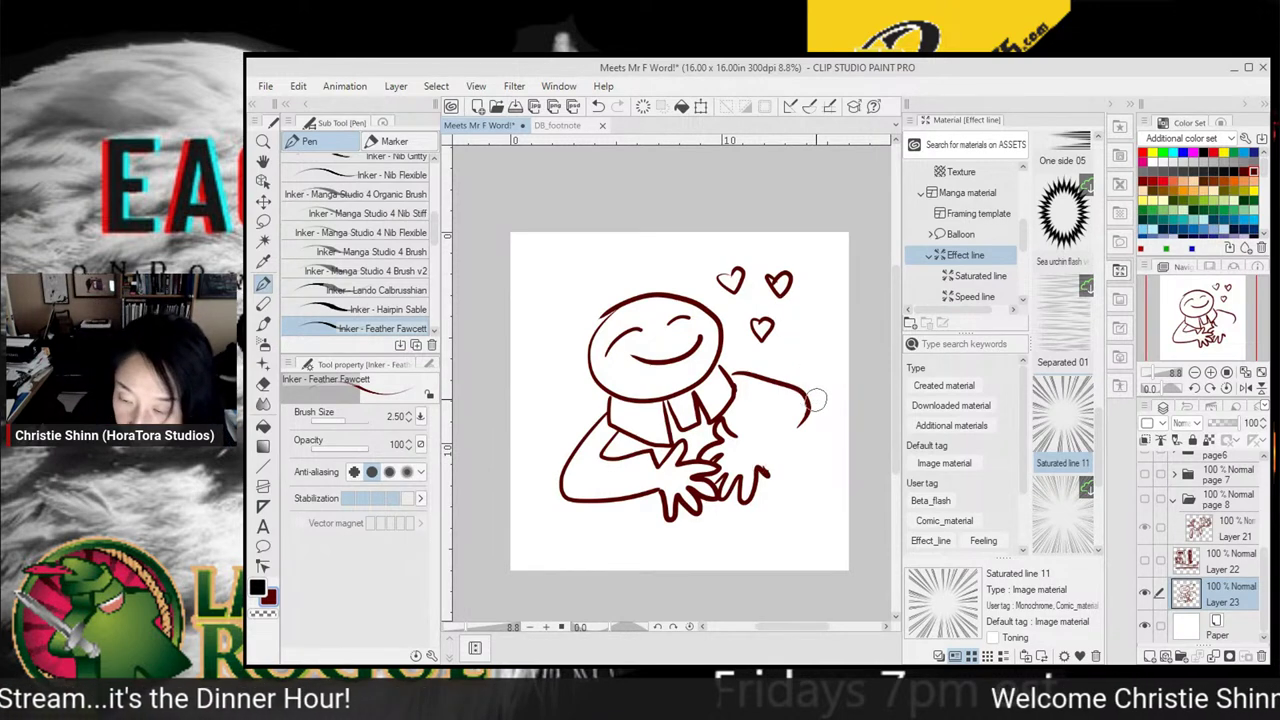
Redraw the right forearm down to the second hand, add its inner sleeve line, and strengthen the tie below the collar
left_click_drag(808, 402, 763, 485)
mouse_move(745, 440)
left_mouse_down()
mouse_move(735, 425)
mouse_move(777, 396)
left_mouse_up()
left_click_drag(700, 419, 711, 439)
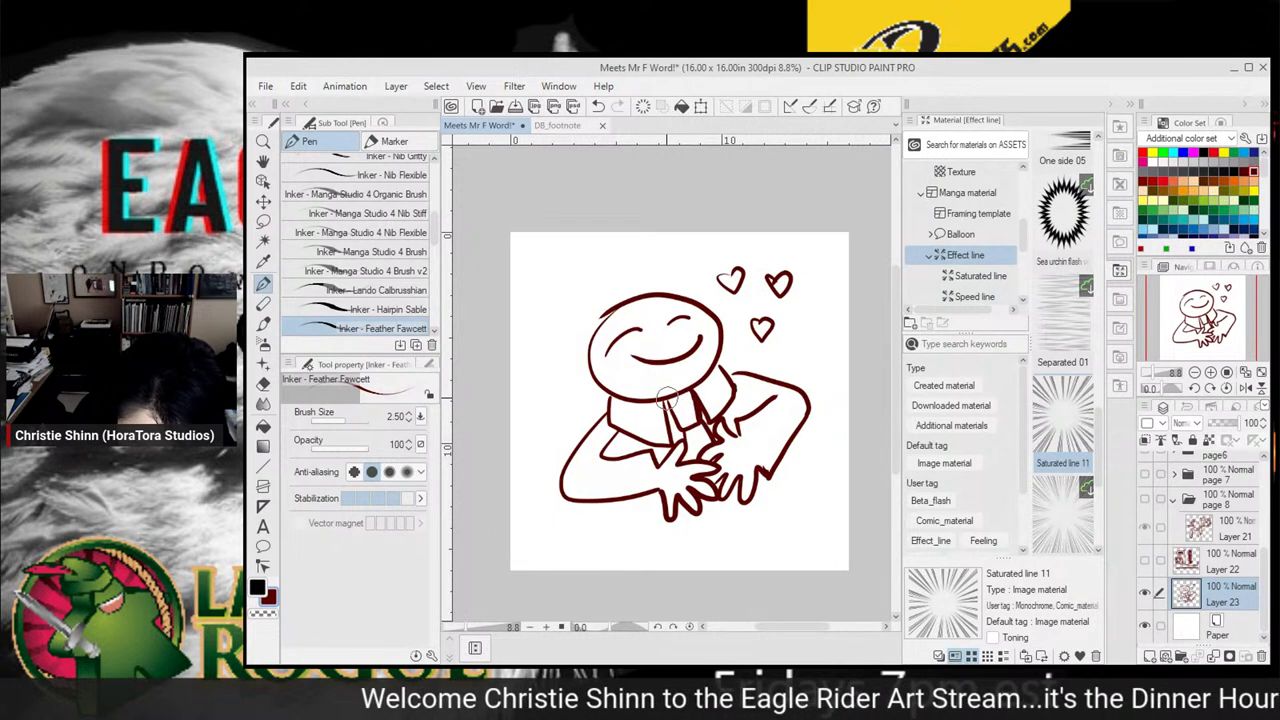
left_click_drag(698, 418, 680, 470)
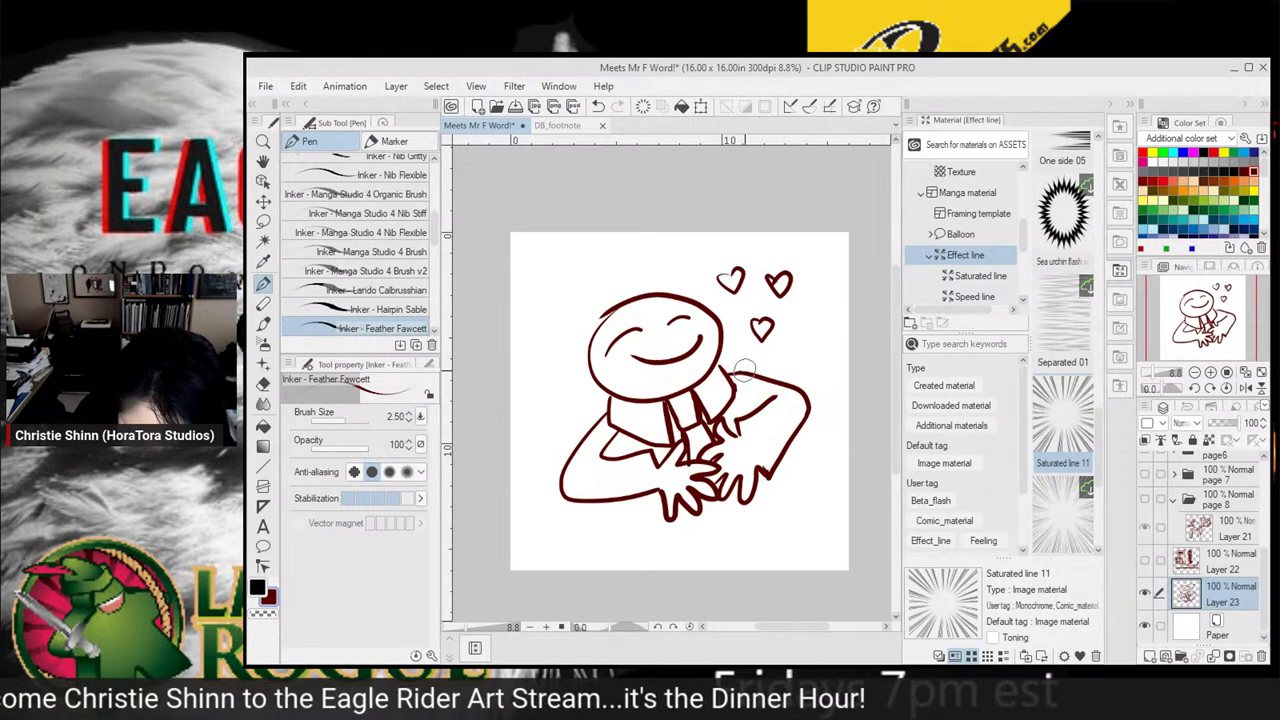
Add a torso side line below each arm and thicken the left outline of the head
left_click_drag(760, 470, 765, 535)
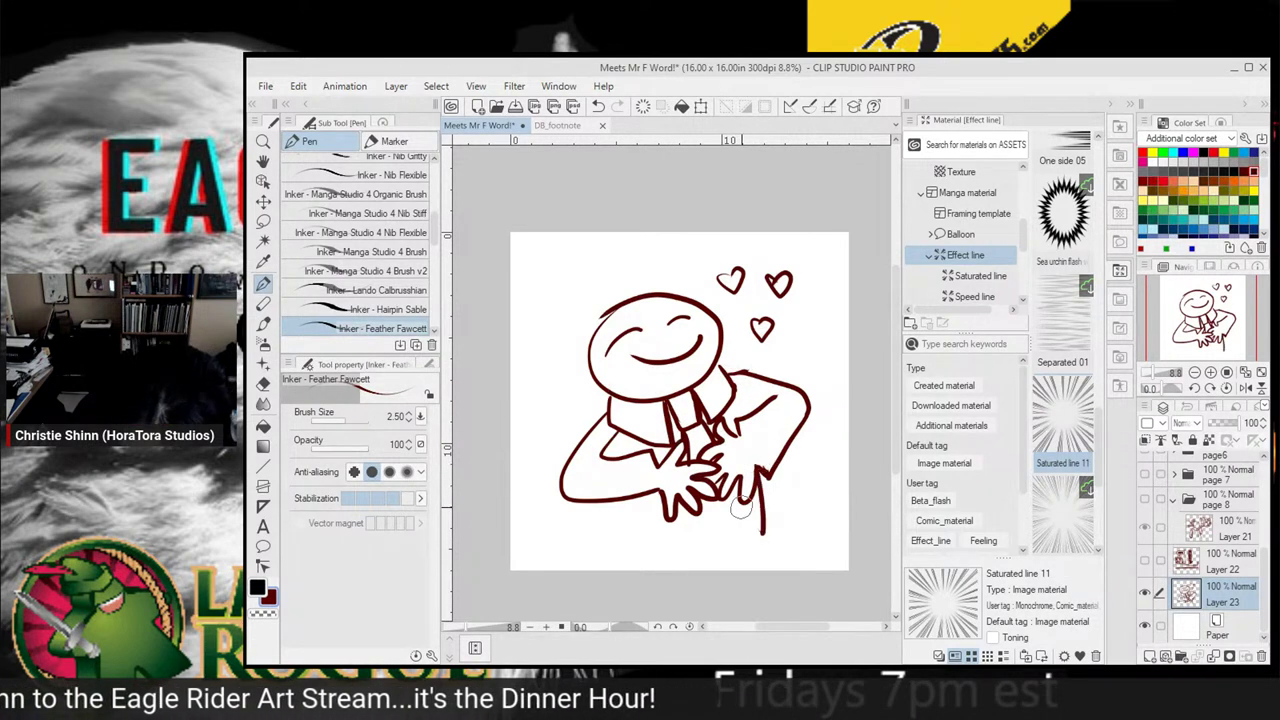
left_click_drag(602, 505, 591, 536)
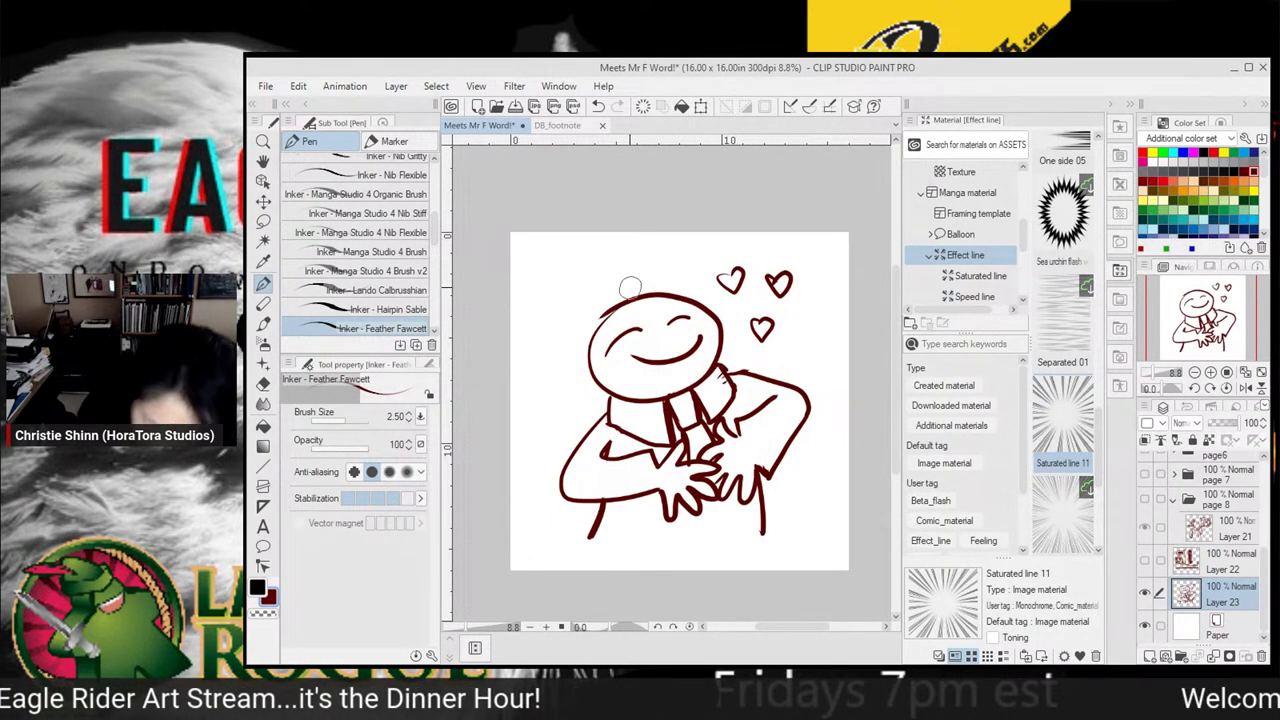
mouse_move(594, 325)
left_mouse_down()
mouse_move(584, 380)
mouse_move(606, 396)
left_mouse_up()
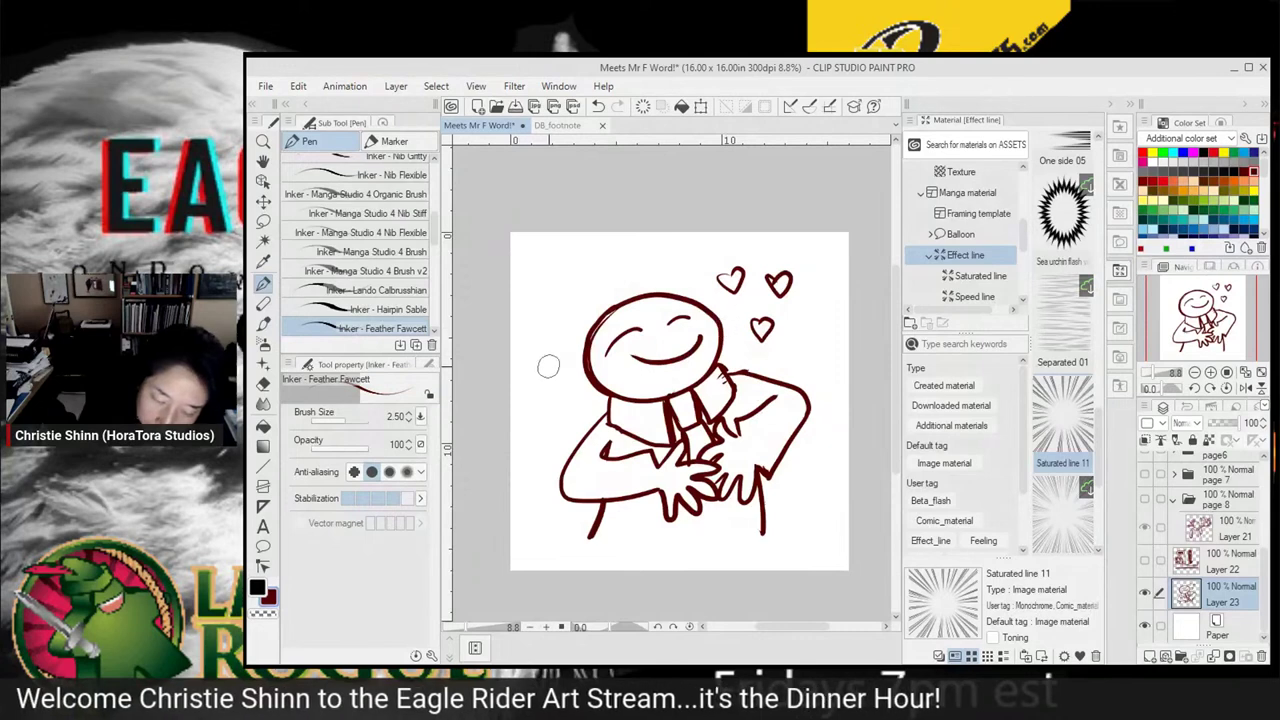
mouse_move(544, 284)
left_mouse_down()
mouse_move(580, 302)
mouse_move(598, 285)
mouse_move(581, 259)
left_mouse_up()
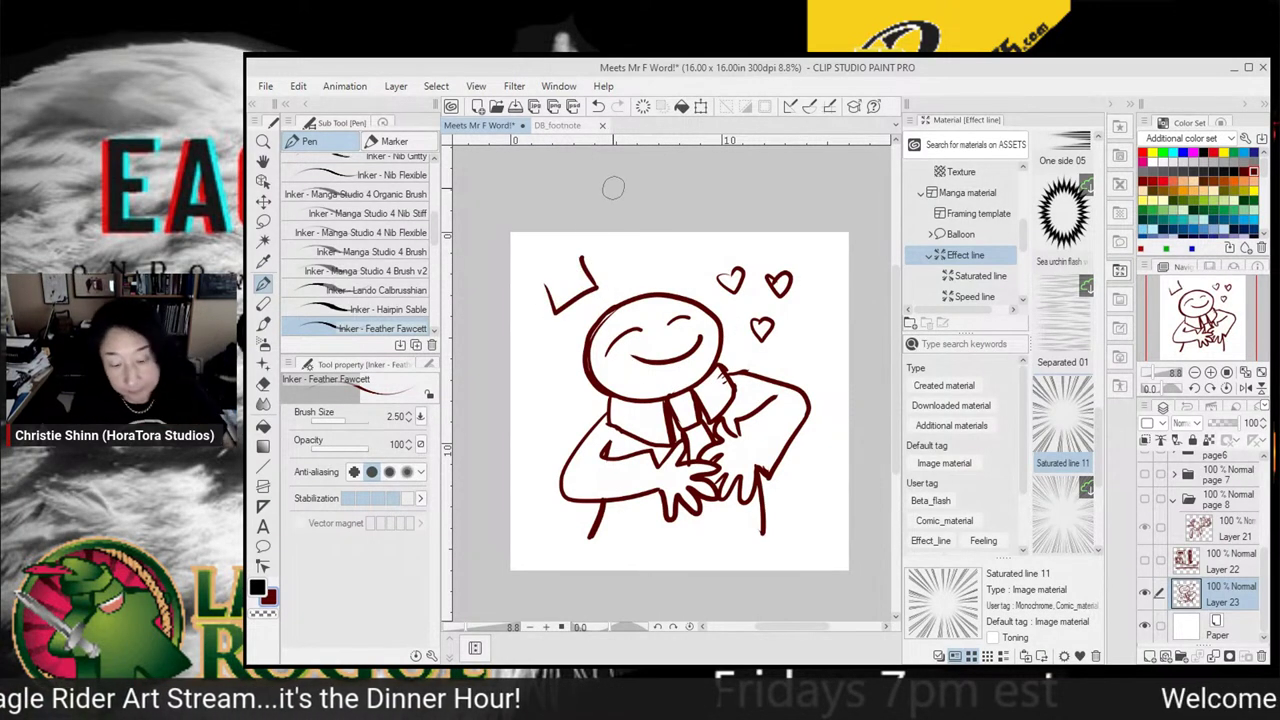
key("ctrl+z")
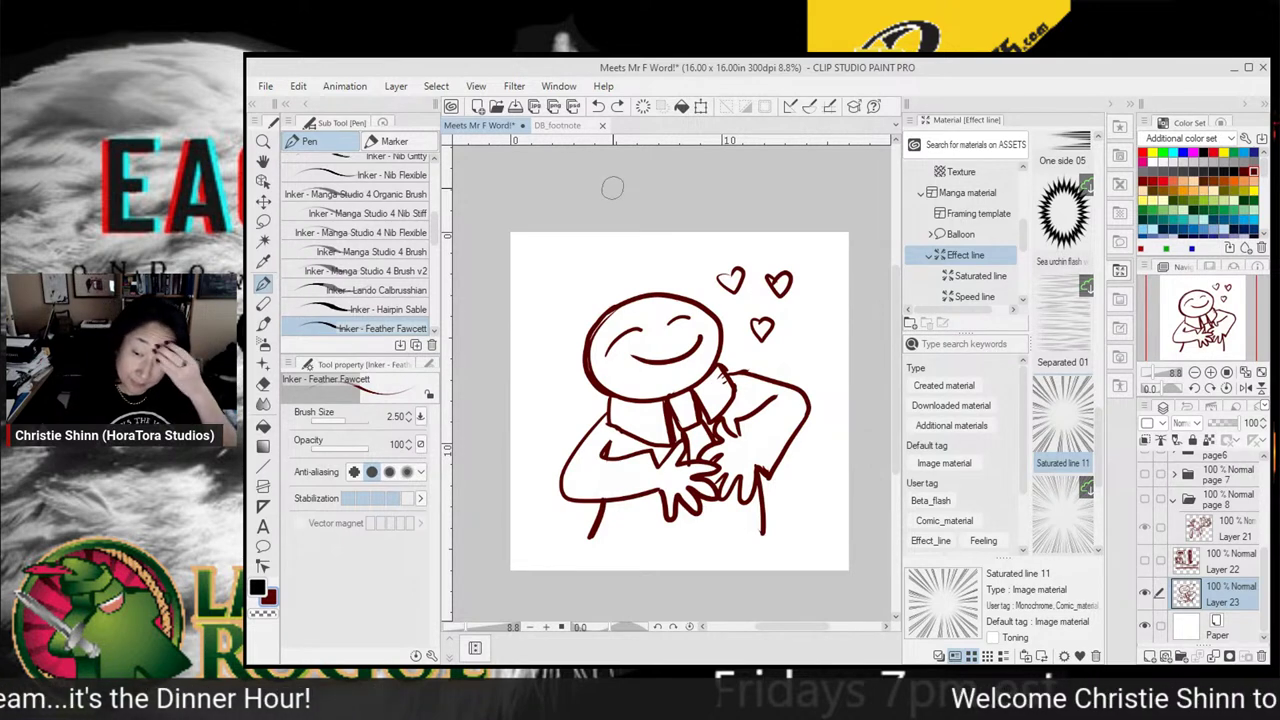
left_click_drag(536, 260, 560, 262)
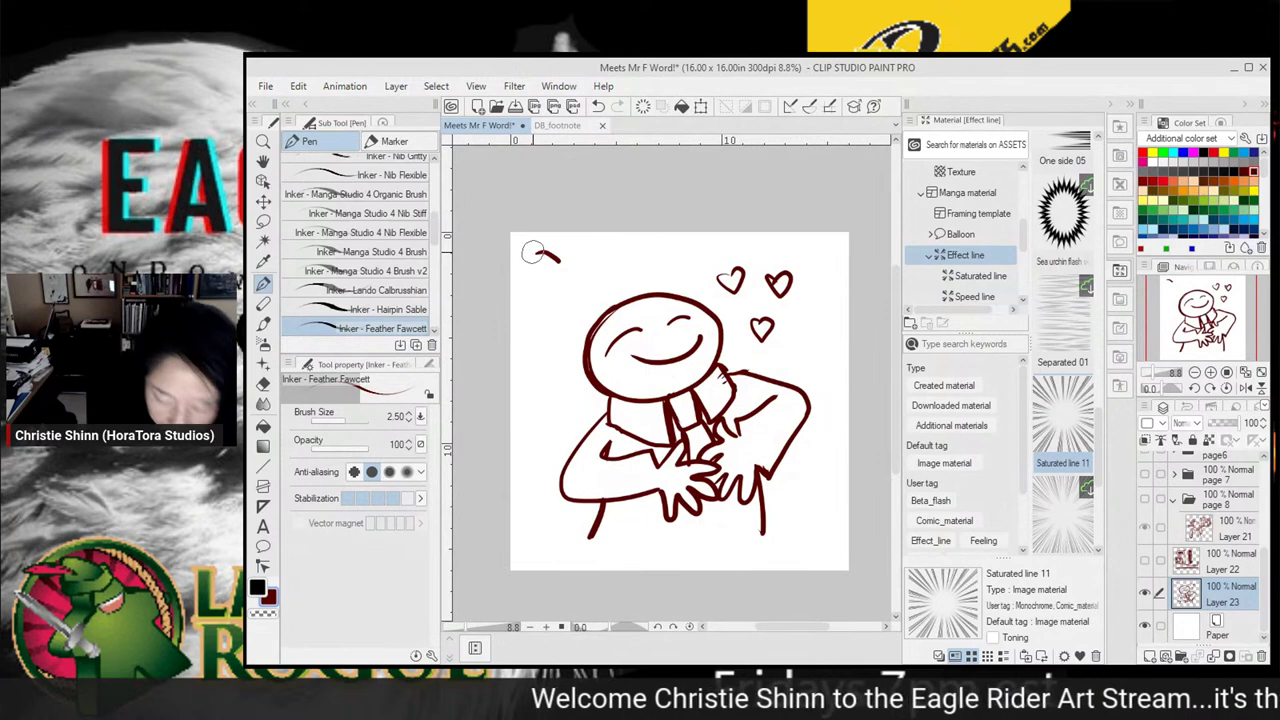
key("ctrl+z")
Draw four oval speech balloons with scribbled text, three along the left side and one at the lower right, and save
mouse_move(532, 261)
left_mouse_down()
mouse_move(562, 265)
mouse_move(527, 269)
mouse_move(553, 276)
mouse_move(572, 270)
mouse_move(551, 281)
mouse_move(629, 289)
mouse_move(585, 263)
mouse_move(562, 281)
mouse_move(591, 287)
mouse_move(630, 276)
left_mouse_up()
mouse_move(807, 507)
left_mouse_down()
mouse_move(816, 530)
mouse_move(826, 486)
mouse_move(752, 520)
mouse_move(800, 516)
left_mouse_up()
left_click_drag(748, 509, 812, 496)
mouse_move(530, 408)
left_mouse_down()
mouse_move(543, 386)
mouse_move(551, 429)
mouse_move(534, 391)
mouse_move(522, 420)
mouse_move(532, 428)
mouse_move(545, 408)
mouse_move(594, 414)
left_mouse_up()
mouse_move(528, 508)
left_mouse_down()
mouse_move(580, 520)
mouse_move(549, 556)
mouse_move(532, 542)
mouse_move(538, 507)
mouse_move(524, 543)
mouse_move(548, 524)
mouse_move(586, 524)
left_mouse_up()
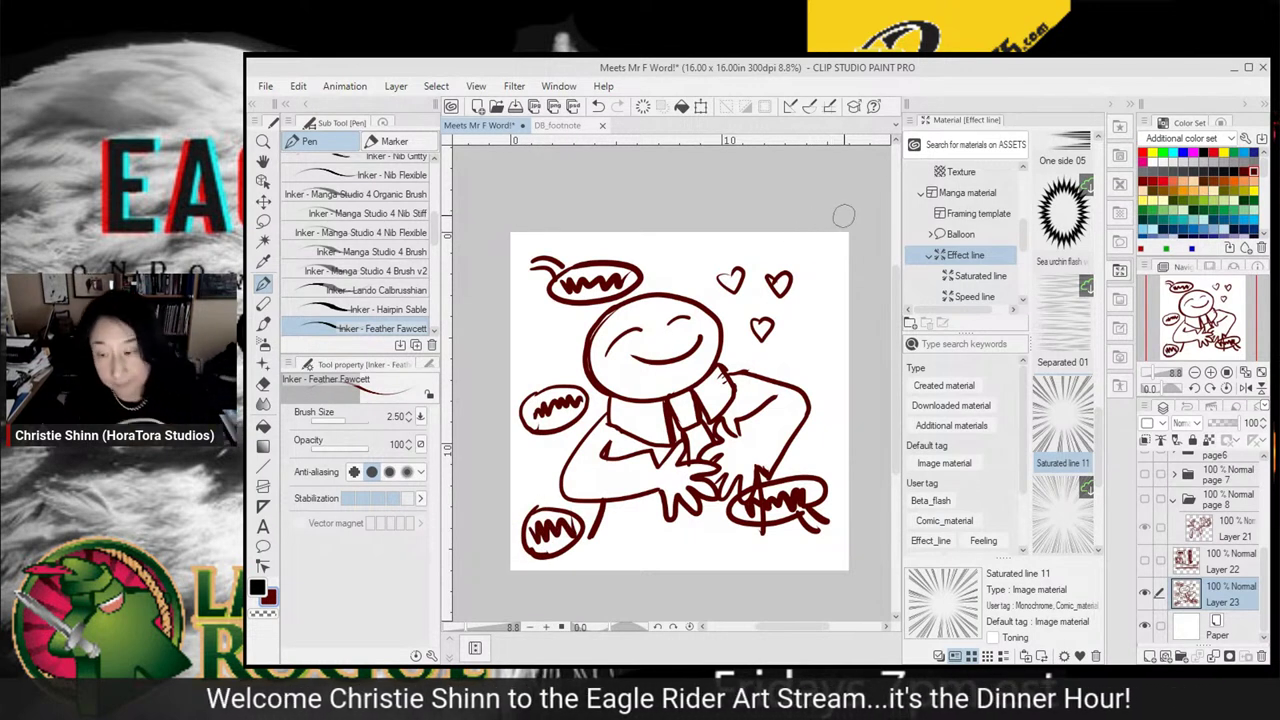
key("ctrl+s")
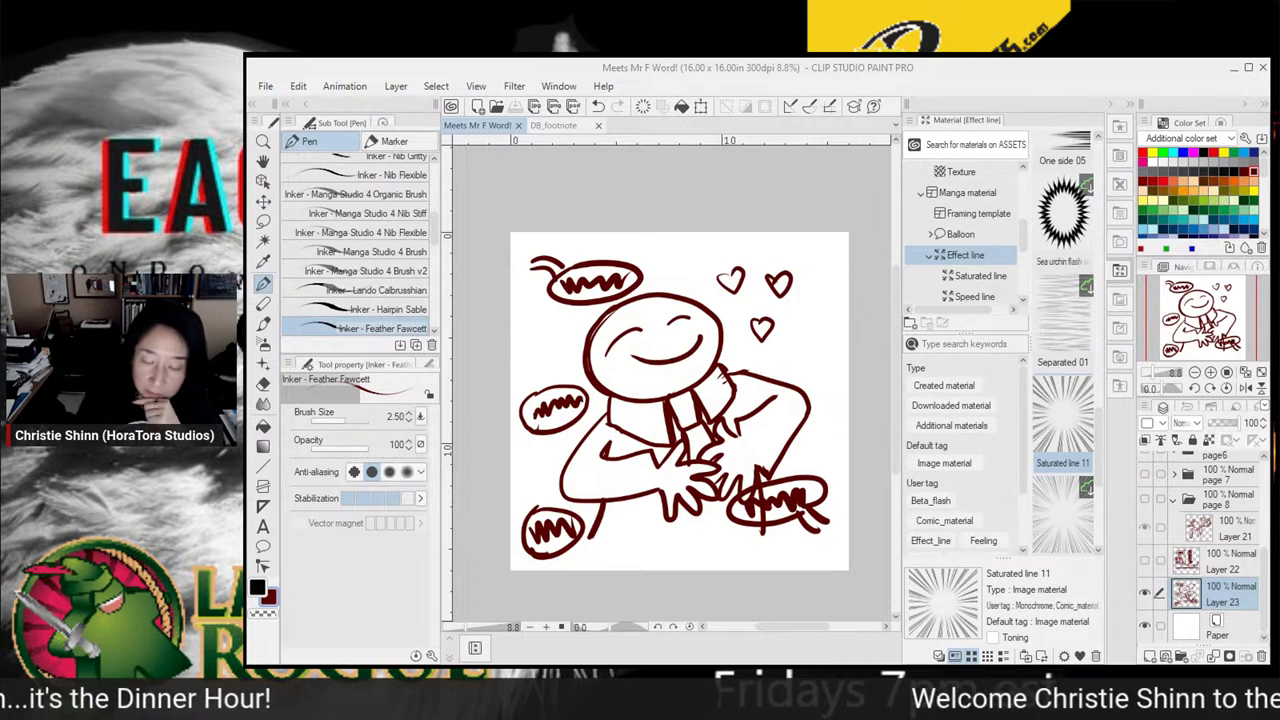
Shift the hugging figure's sketch layer to the right on the page, and hide it
key("o")
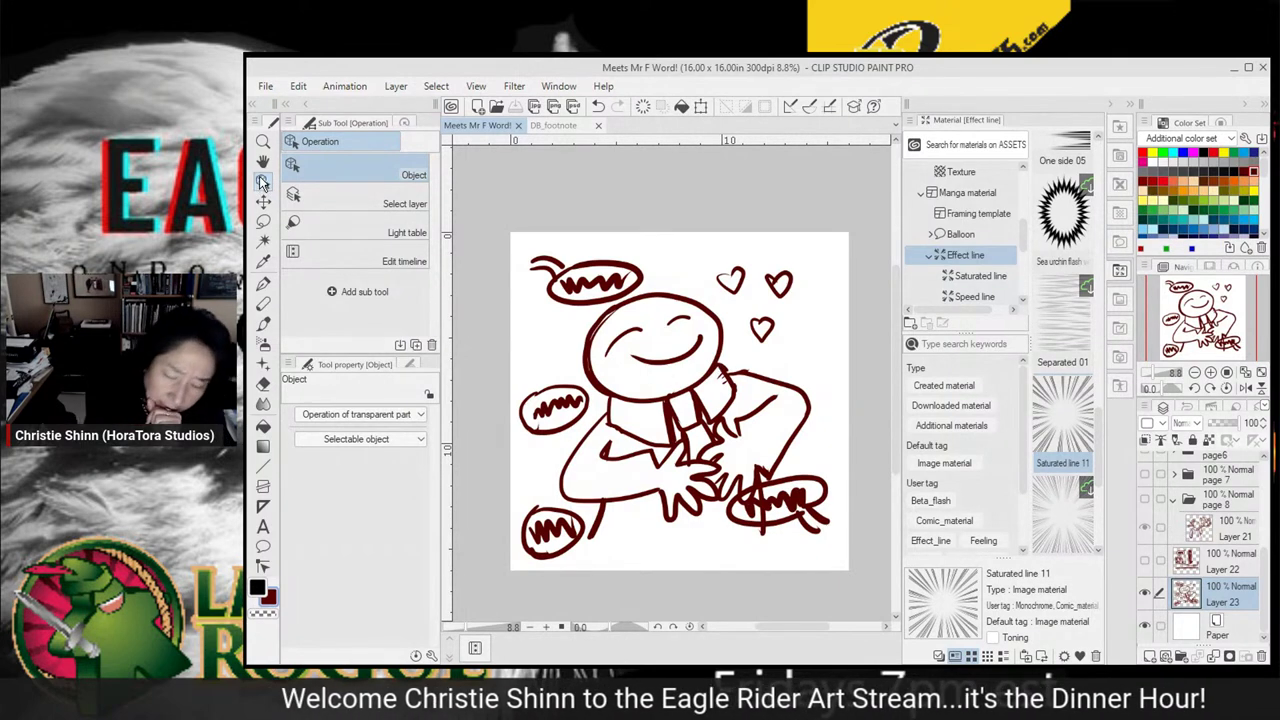
left_click(263, 200)
left_click_drag(753, 422, 797, 414)
left_click(1147, 595)
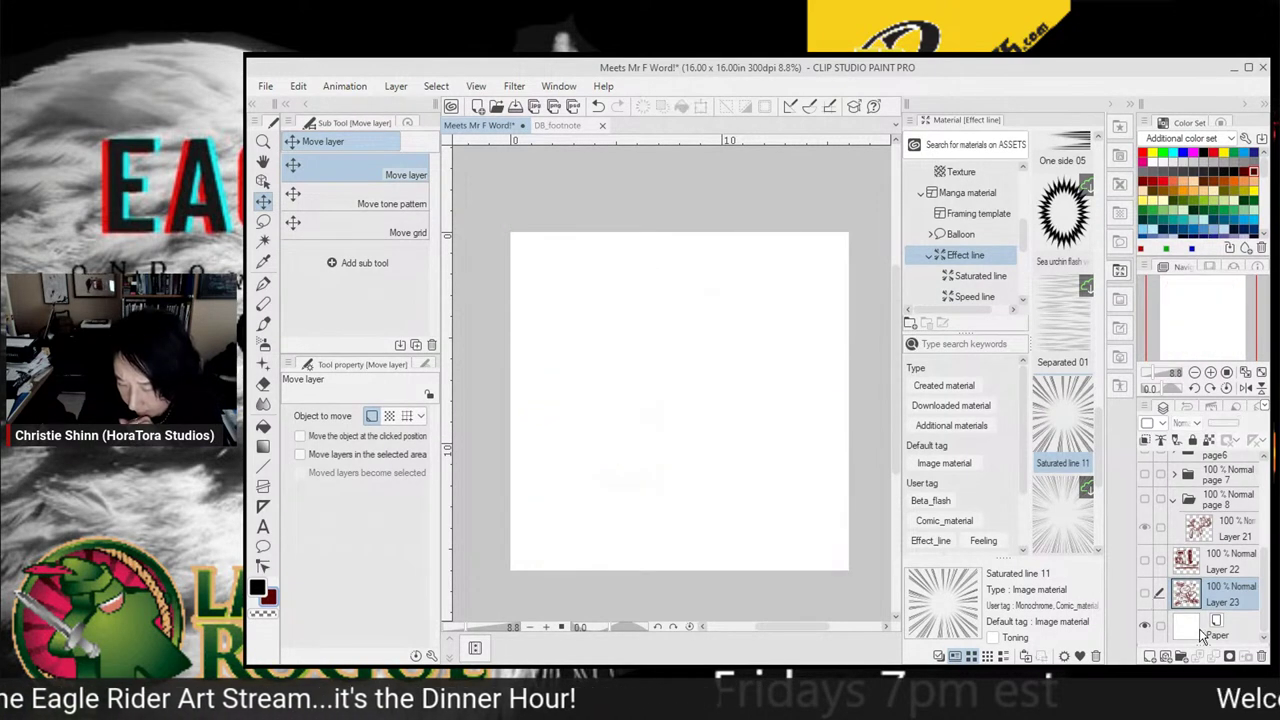
Add a new empty layer directly above the Paper layer for the next page
left_click(1199, 629)
left_click(1149, 656)
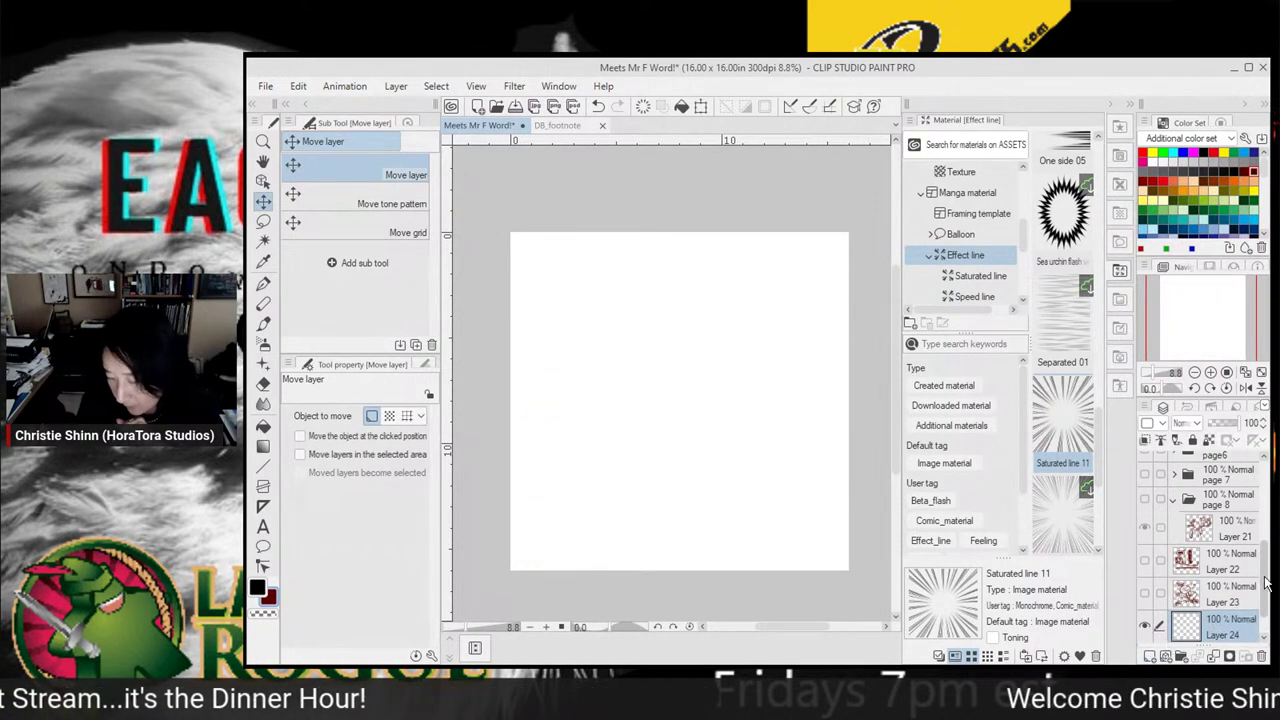
scroll(1252, 613, "down", 1)
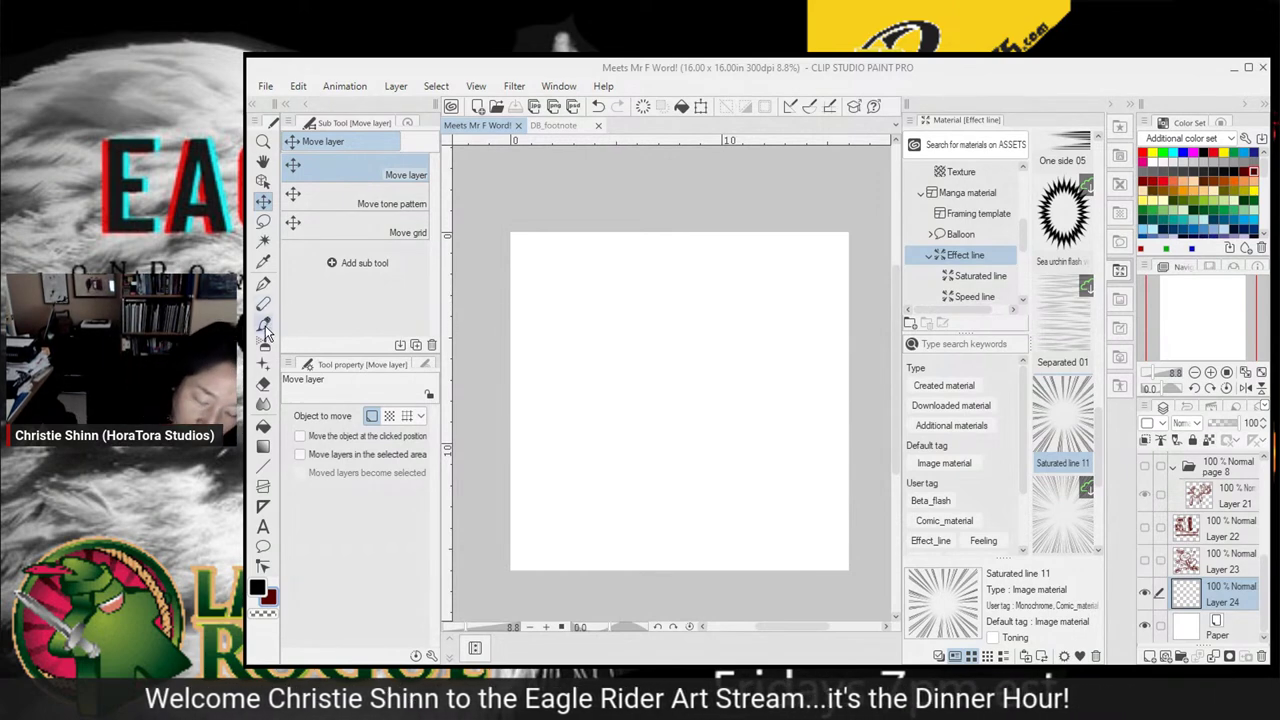
Sketch a round head in the upper middle of the page with shoulders, a bent left arm, and torso sides
left_click(263, 284)
mouse_move(650, 302)
left_mouse_down()
mouse_move(677, 272)
mouse_move(734, 276)
mouse_move(758, 348)
left_mouse_up()
mouse_move(658, 292)
left_mouse_down()
mouse_move(667, 360)
mouse_move(757, 308)
left_mouse_up()
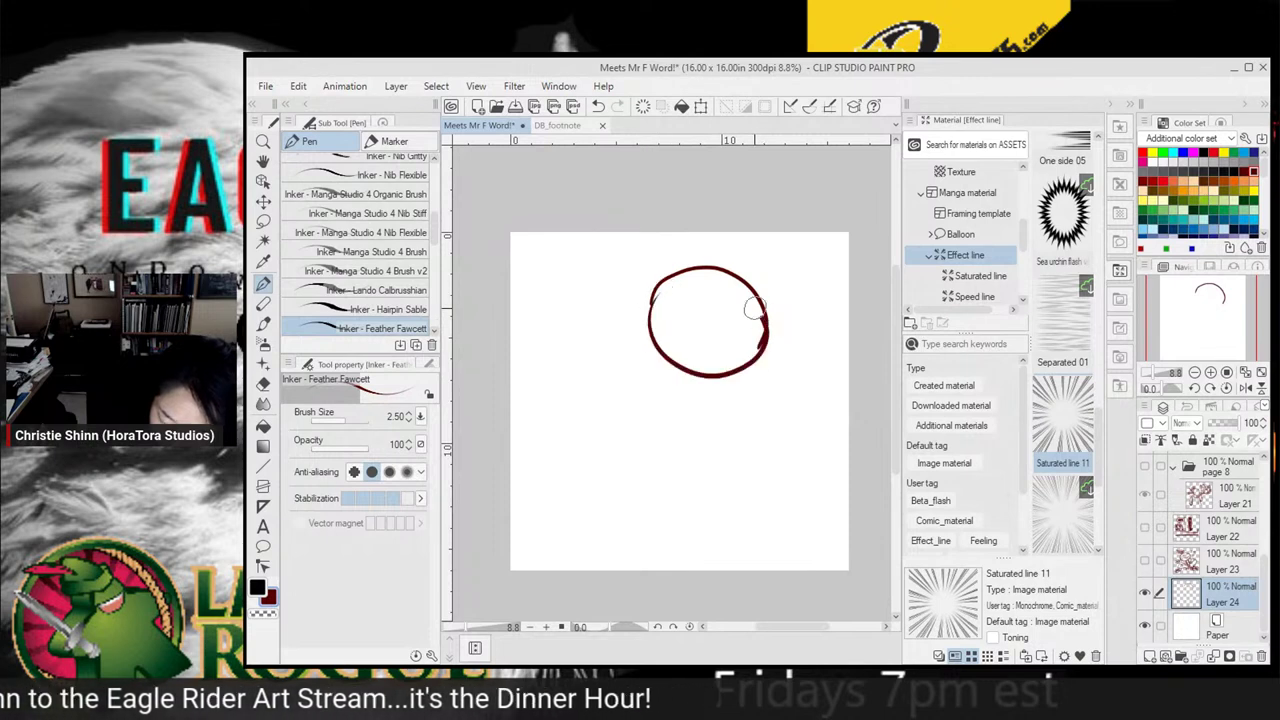
mouse_move(757, 357)
left_mouse_down()
mouse_move(628, 390)
mouse_move(786, 443)
mouse_move(820, 530)
left_mouse_up()
left_click_drag(634, 432, 685, 555)
mouse_move(668, 372)
left_mouse_down()
mouse_move(629, 387)
mouse_move(559, 465)
mouse_move(648, 412)
left_mouse_up()
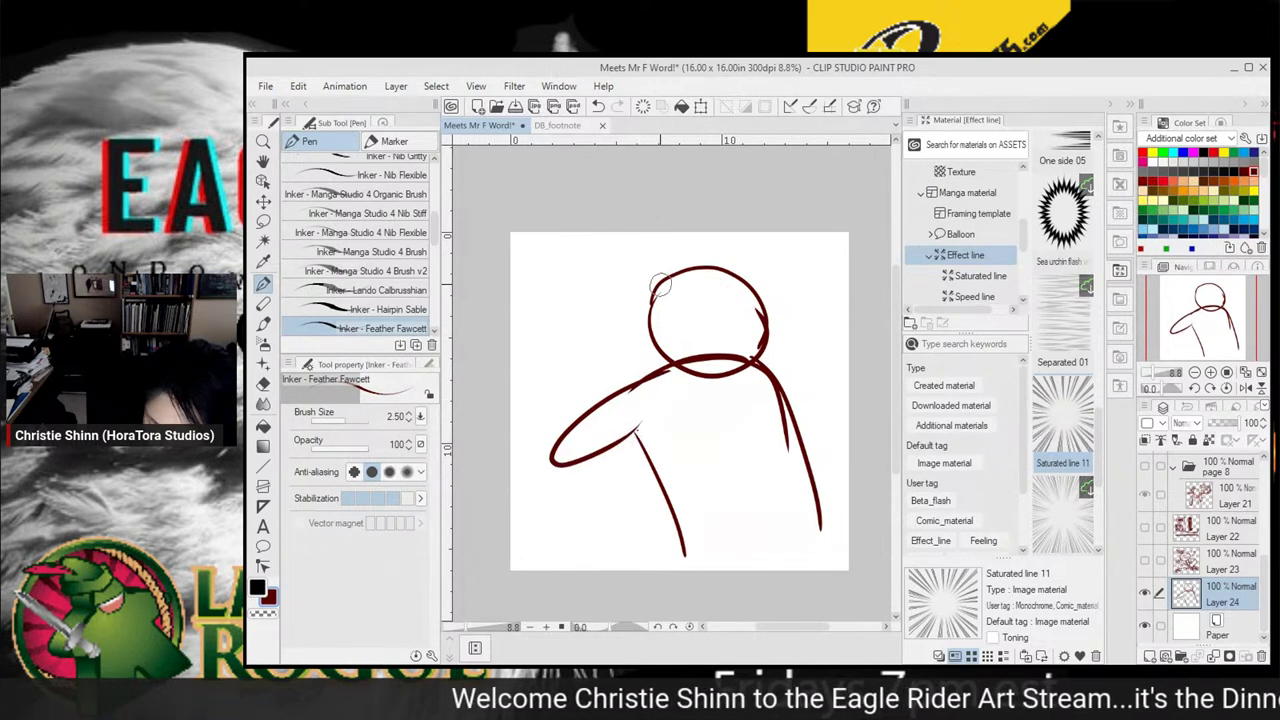
Draw a horned, scowling face with round eyes and a jagged toothed mouth overlapping the round head
mouse_move(655, 278)
left_mouse_down()
mouse_move(644, 328)
mouse_move(679, 366)
mouse_move(596, 346)
mouse_move(606, 401)
mouse_move(730, 398)
left_mouse_up()
mouse_move(712, 350)
left_mouse_down()
mouse_move(738, 332)
mouse_move(679, 357)
mouse_move(662, 338)
mouse_move(582, 342)
mouse_move(559, 404)
mouse_move(680, 402)
mouse_move(736, 383)
mouse_move(727, 346)
mouse_move(680, 379)
mouse_move(658, 357)
mouse_move(578, 372)
left_mouse_up()
mouse_move(614, 282)
left_mouse_down()
mouse_move(663, 319)
mouse_move(611, 294)
mouse_move(631, 313)
mouse_move(617, 321)
mouse_move(661, 311)
mouse_move(616, 281)
mouse_move(680, 305)
mouse_move(682, 319)
mouse_move(719, 308)
mouse_move(636, 286)
mouse_move(725, 306)
mouse_move(707, 249)
mouse_move(699, 289)
mouse_move(635, 275)
mouse_move(647, 247)
mouse_move(584, 308)
mouse_move(595, 409)
mouse_move(526, 436)
mouse_move(636, 438)
mouse_move(664, 408)
left_mouse_up()
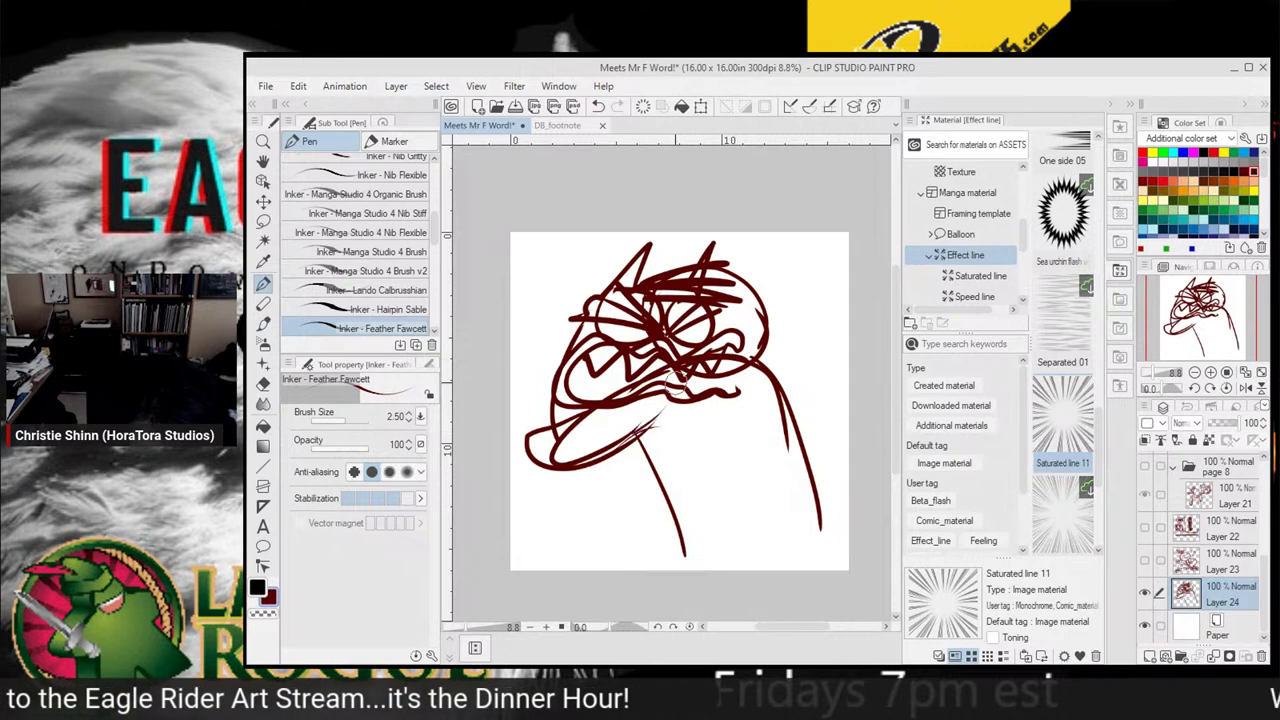
Draw a lower arm line ending in a spread hand, and extend looping strokes with a small circle to the right page edge
left_click_drag(586, 476, 709, 424)
left_click_drag(726, 358, 790, 346)
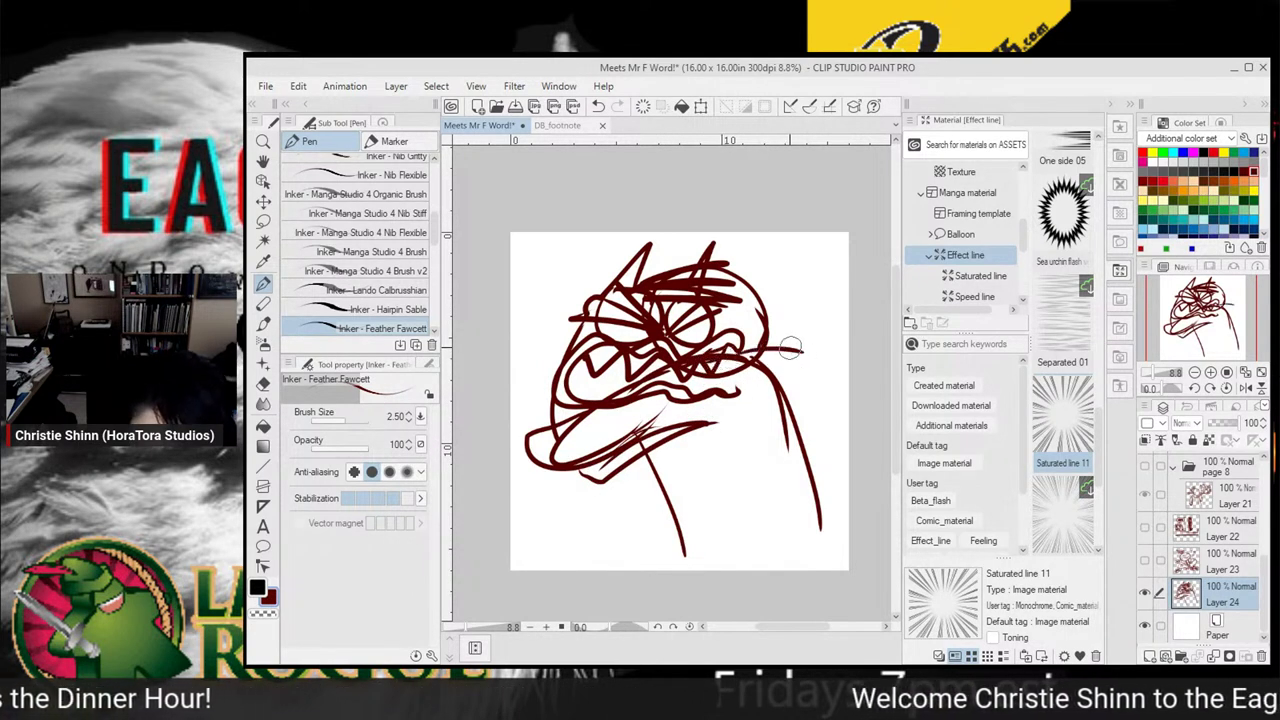
mouse_move(718, 370)
left_mouse_down()
mouse_move(789, 367)
mouse_move(805, 397)
mouse_move(810, 373)
left_mouse_up()
mouse_move(708, 366)
left_mouse_down()
mouse_move(848, 378)
mouse_move(756, 398)
mouse_move(848, 408)
left_mouse_up()
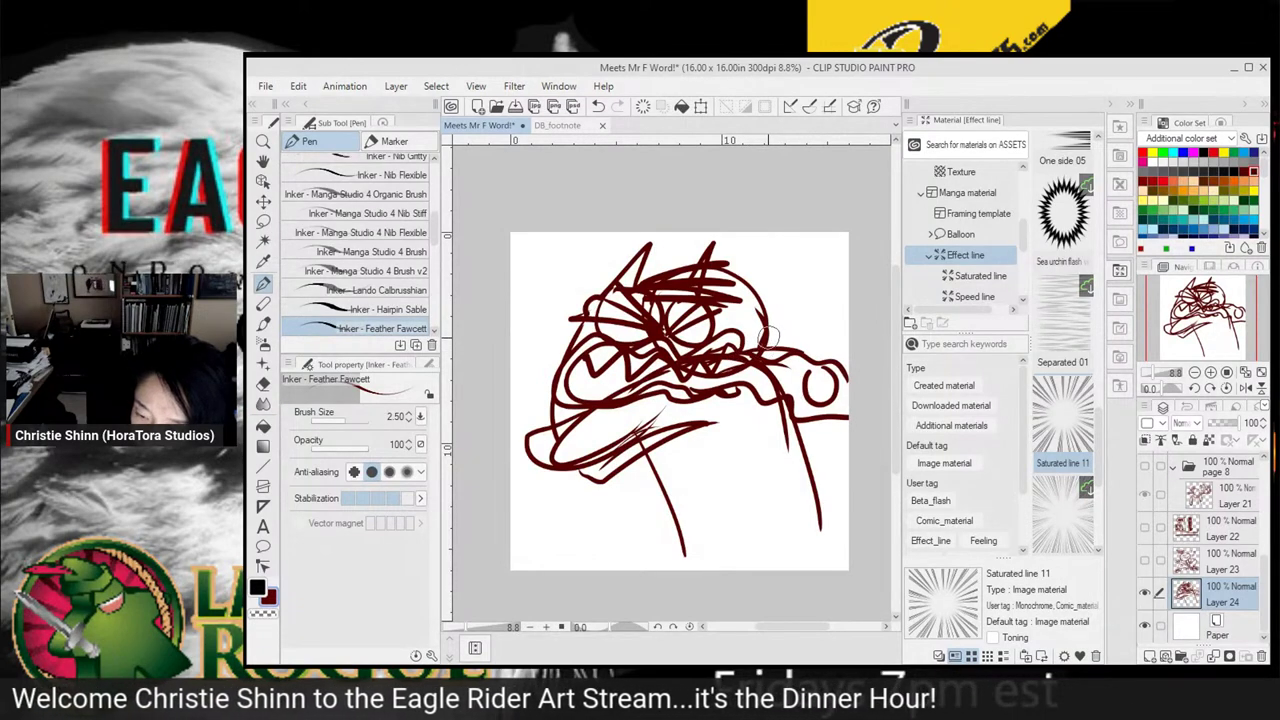
left_click_drag(728, 368, 846, 368)
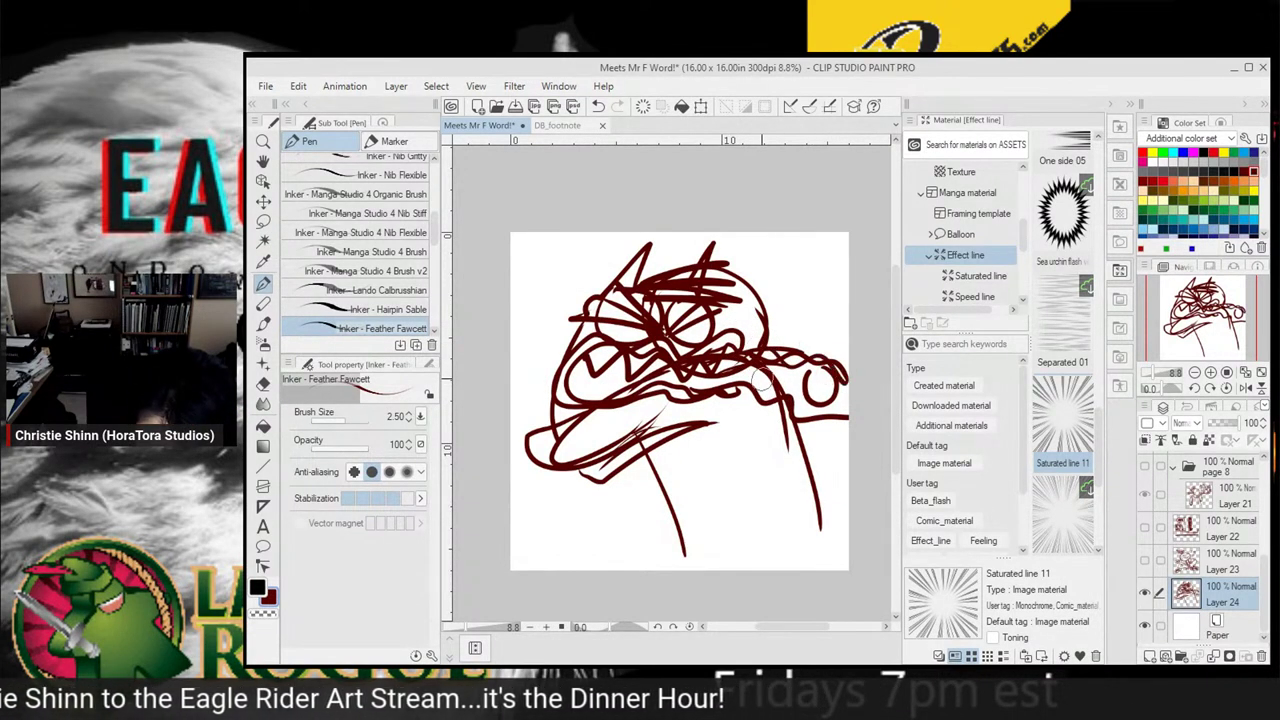
left_click_drag(721, 370, 719, 371)
left_click_drag(597, 380, 626, 391)
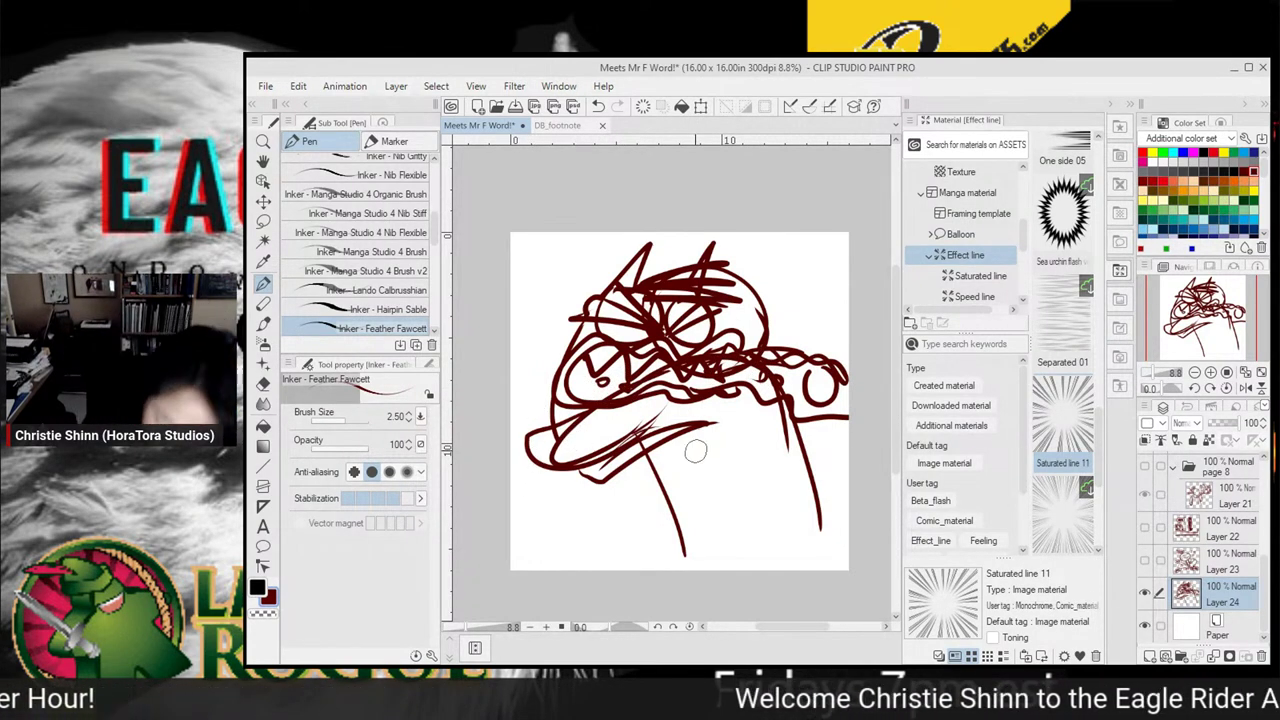
mouse_move(690, 430)
left_mouse_down()
mouse_move(743, 406)
mouse_move(724, 408)
mouse_move(751, 433)
mouse_move(702, 423)
mouse_move(738, 462)
mouse_move(710, 455)
mouse_move(696, 418)
left_mouse_up()
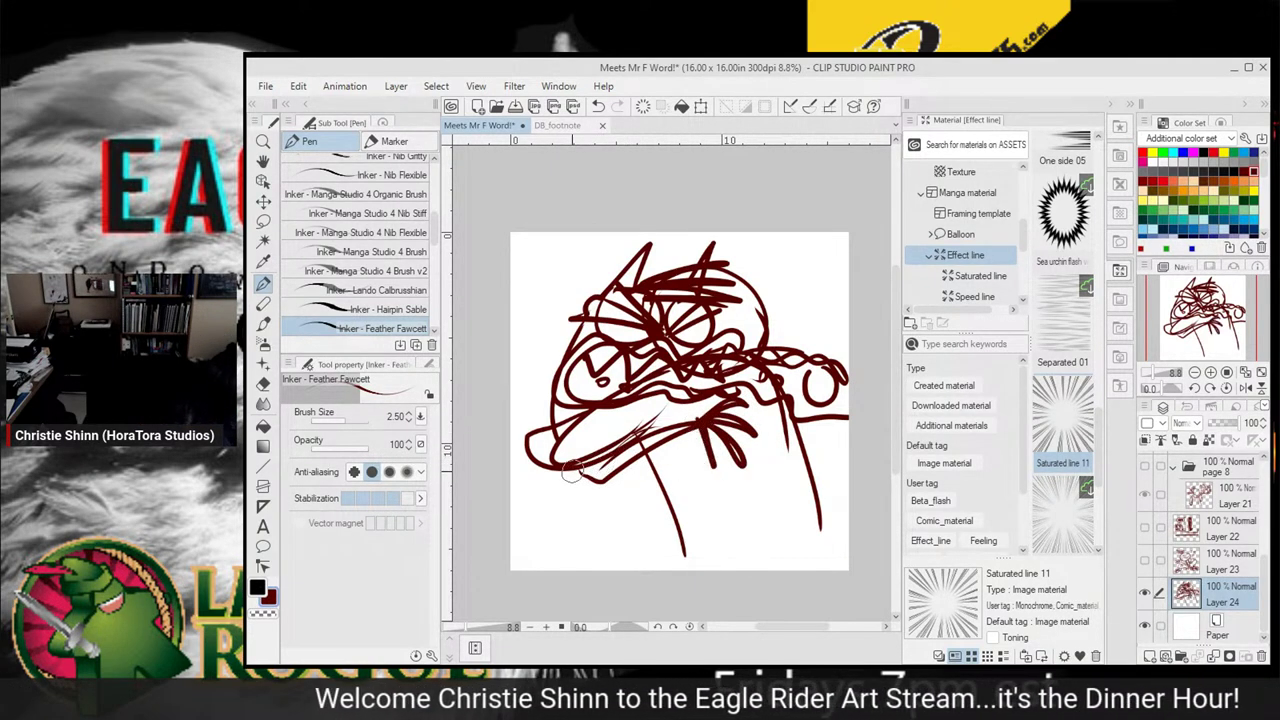
Outline the lower body beneath the left arm, curving it closed at the bottom with cross strokes at its corners
left_click_drag(563, 466, 594, 549)
left_click_drag(577, 503, 620, 559)
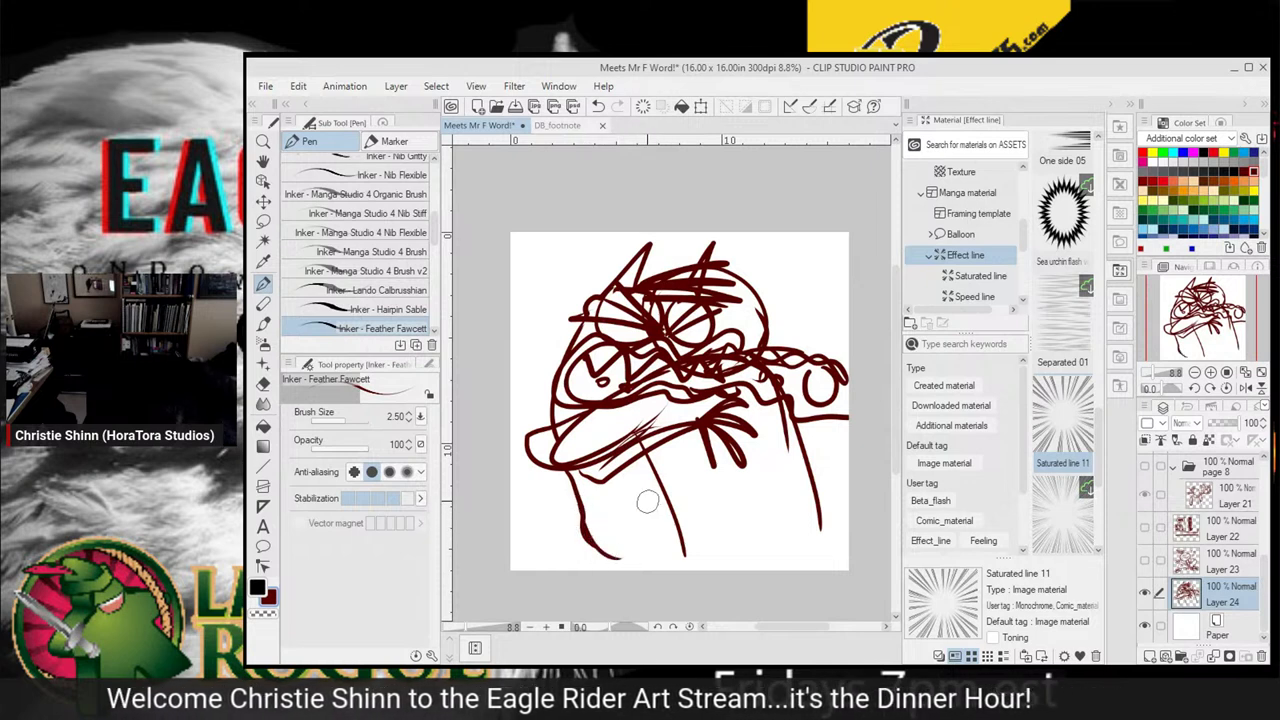
mouse_move(612, 477)
left_mouse_down()
mouse_move(698, 418)
mouse_move(660, 440)
left_mouse_up()
mouse_move(686, 532)
left_mouse_down()
mouse_move(607, 556)
mouse_move(684, 541)
left_mouse_up()
left_click_drag(583, 528, 611, 559)
Add a small curve beside the left arm and short motion lines at the figures' lower left and upper right
mouse_move(552, 402)
left_mouse_down()
mouse_move(546, 430)
mouse_move(562, 424)
left_mouse_up()
left_click_drag(530, 488, 558, 494)
left_click_drag(540, 505, 565, 499)
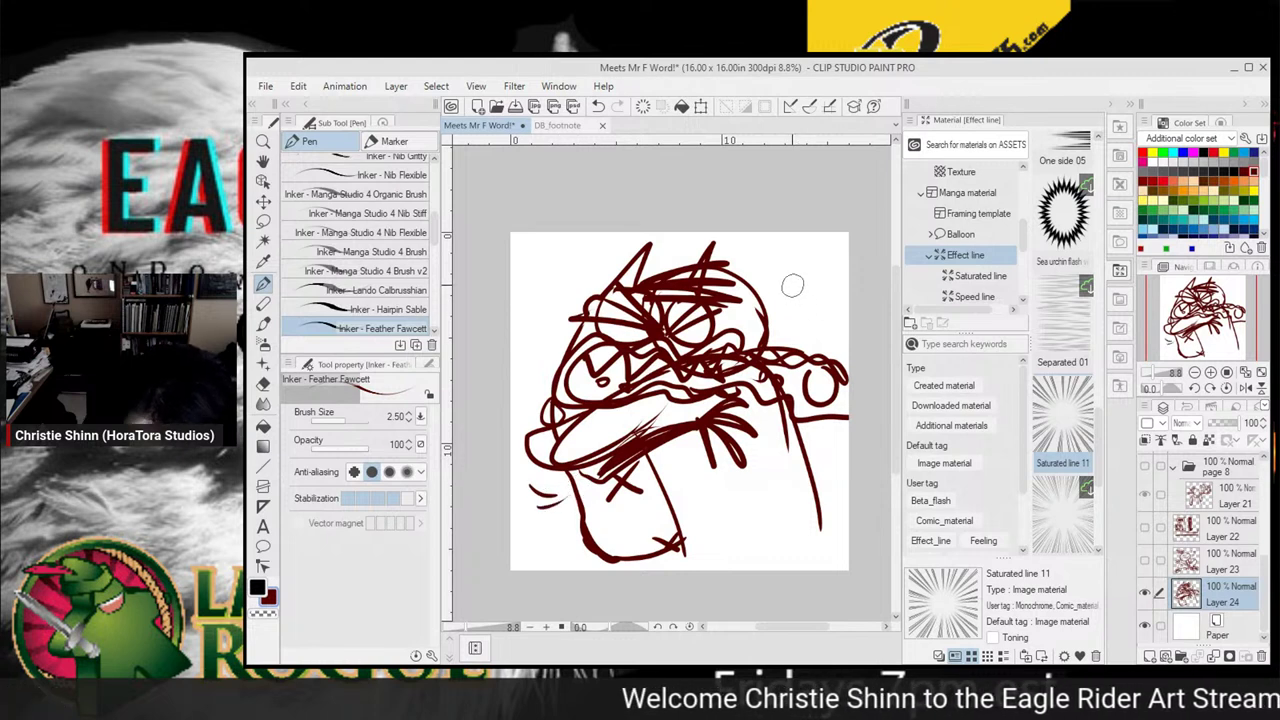
mouse_move(796, 314)
left_mouse_down()
mouse_move(810, 332)
mouse_move(826, 322)
left_mouse_up()
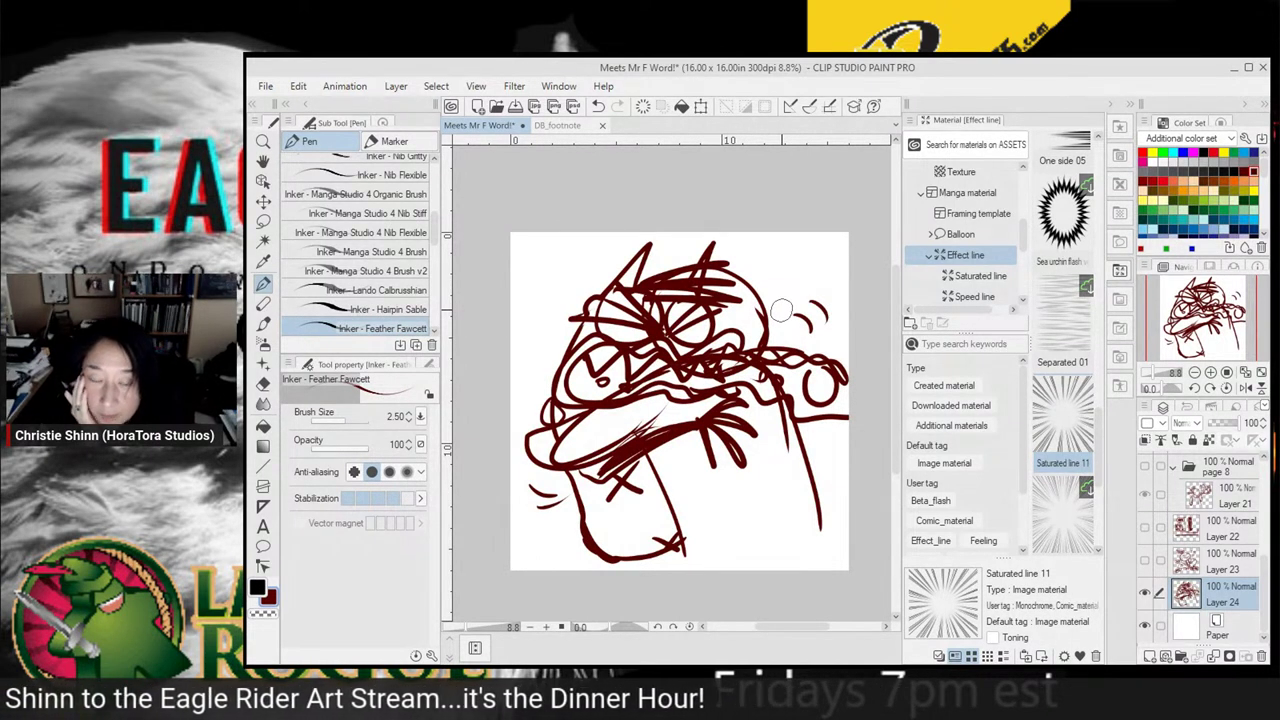
Hide Layer 24 and add a new blank raster layer directly above Paper for the next page
left_click_drag(640, 490, 668, 462)
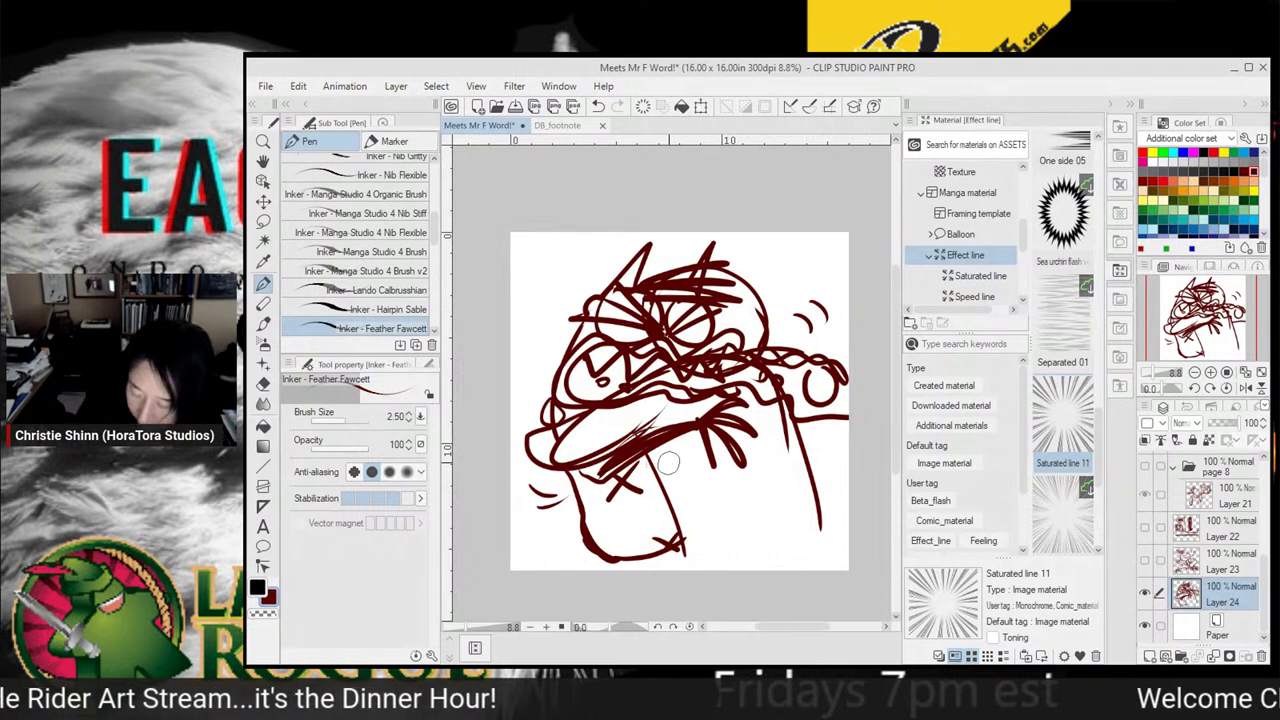
left_click(1145, 595)
left_click(1225, 621)
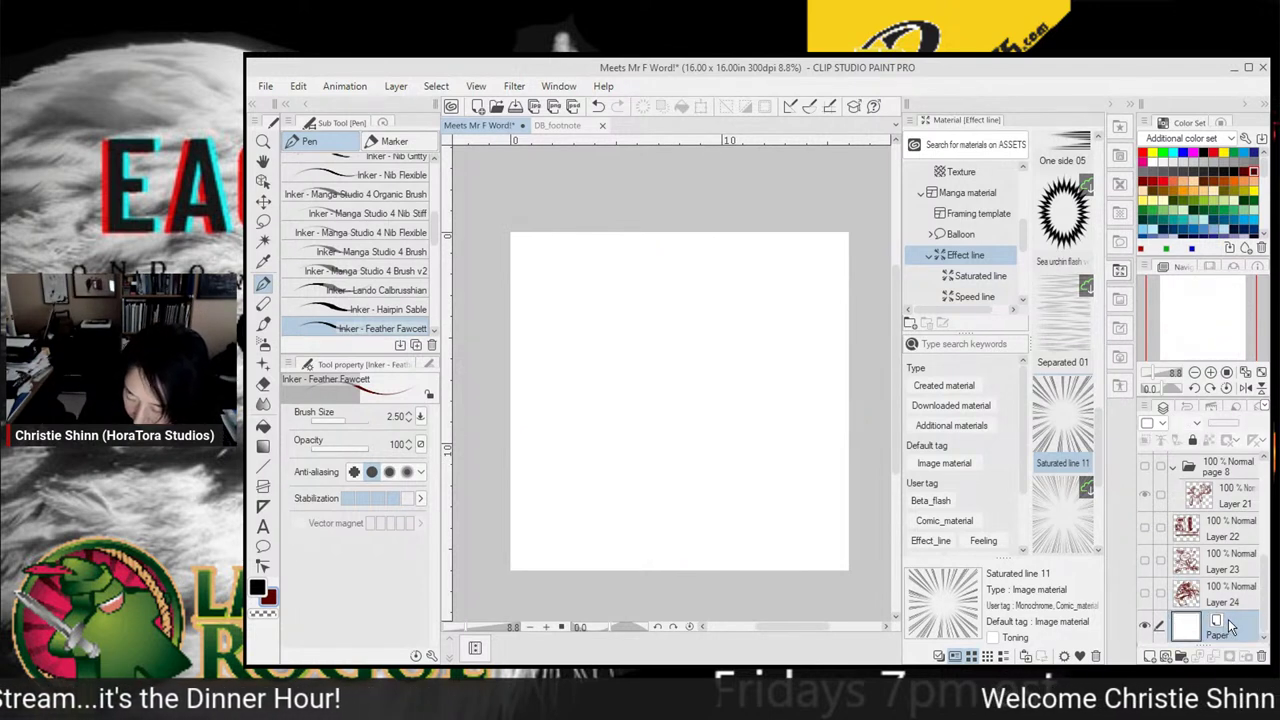
left_click(1150, 656)
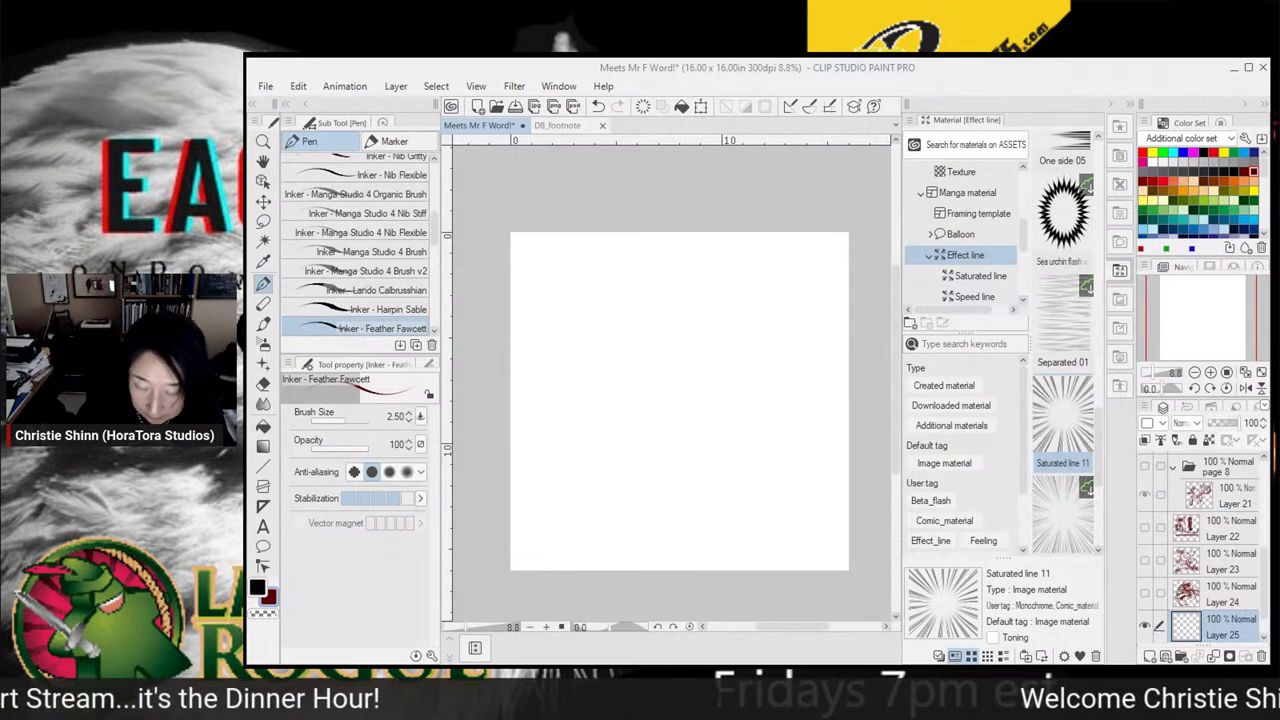
left_click(755, 366)
mouse_move(715, 356)
left_mouse_down()
mouse_move(738, 449)
mouse_move(789, 382)
left_mouse_up()
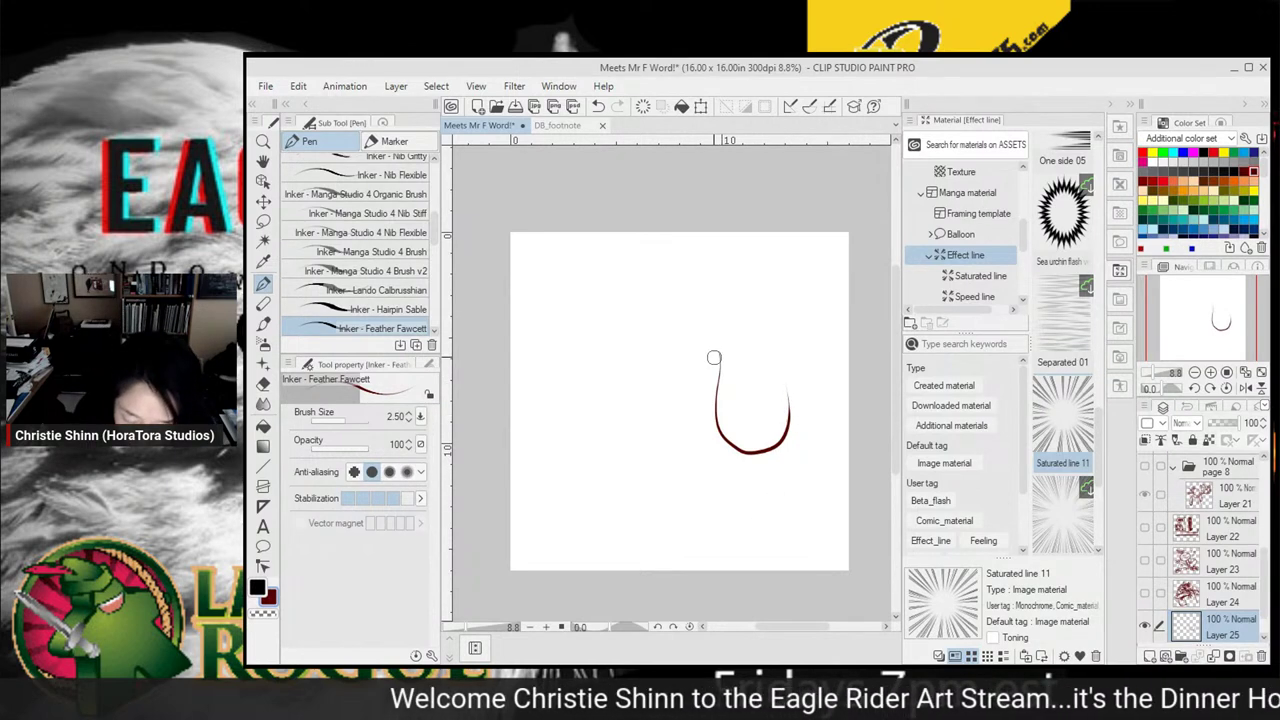
key("ctrl+z")
left_click_drag(778, 422, 777, 446)
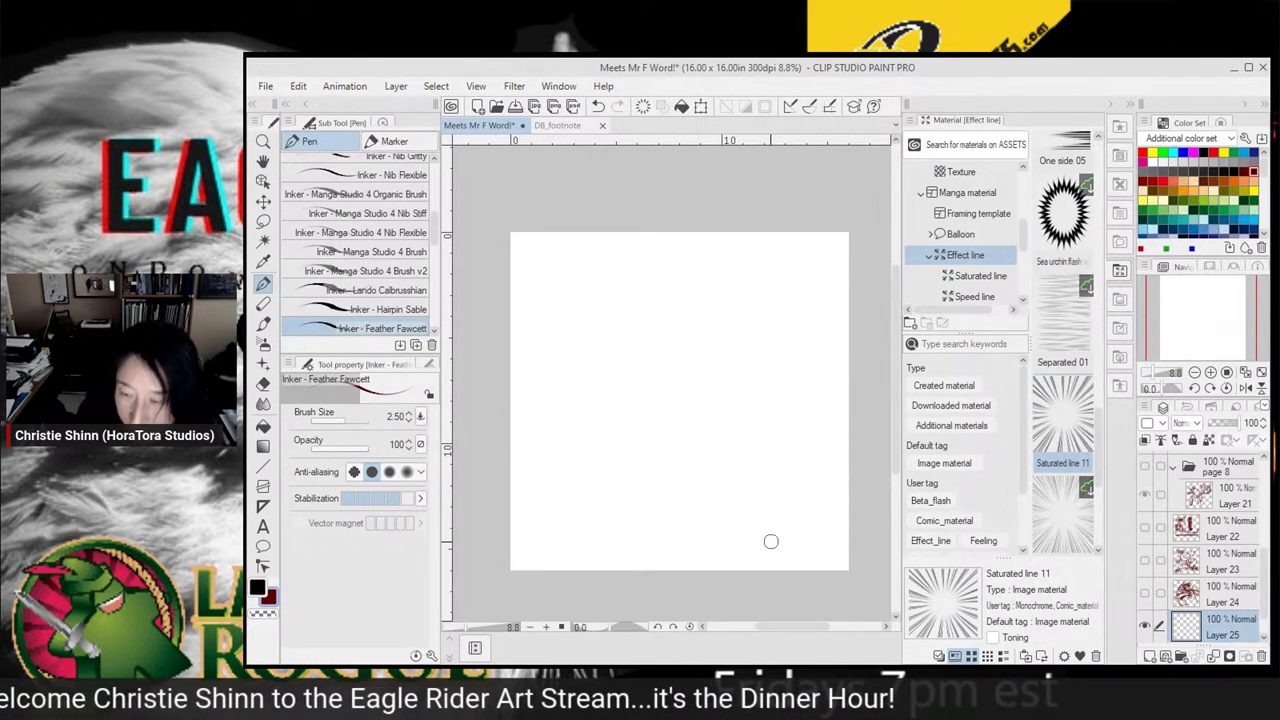
Draw a stout monster with bent arms, a jagged toothy grin, two round eyes, a heavy brow and two pointed horns
mouse_move(697, 340)
left_mouse_down()
mouse_move(697, 438)
mouse_move(780, 392)
mouse_move(766, 348)
mouse_move(790, 376)
mouse_move(754, 390)
mouse_move(750, 404)
mouse_move(768, 410)
mouse_move(748, 418)
mouse_move(768, 412)
left_mouse_up()
mouse_move(694, 368)
left_mouse_down()
mouse_move(663, 386)
mouse_move(696, 337)
mouse_move(681, 370)
mouse_move(756, 331)
mouse_move(756, 349)
mouse_move(708, 365)
mouse_move(687, 354)
mouse_move(722, 363)
mouse_move(760, 346)
mouse_move(708, 344)
mouse_move(740, 330)
mouse_move(758, 324)
mouse_move(770, 340)
mouse_move(756, 362)
mouse_move(700, 315)
mouse_move(742, 314)
left_mouse_up()
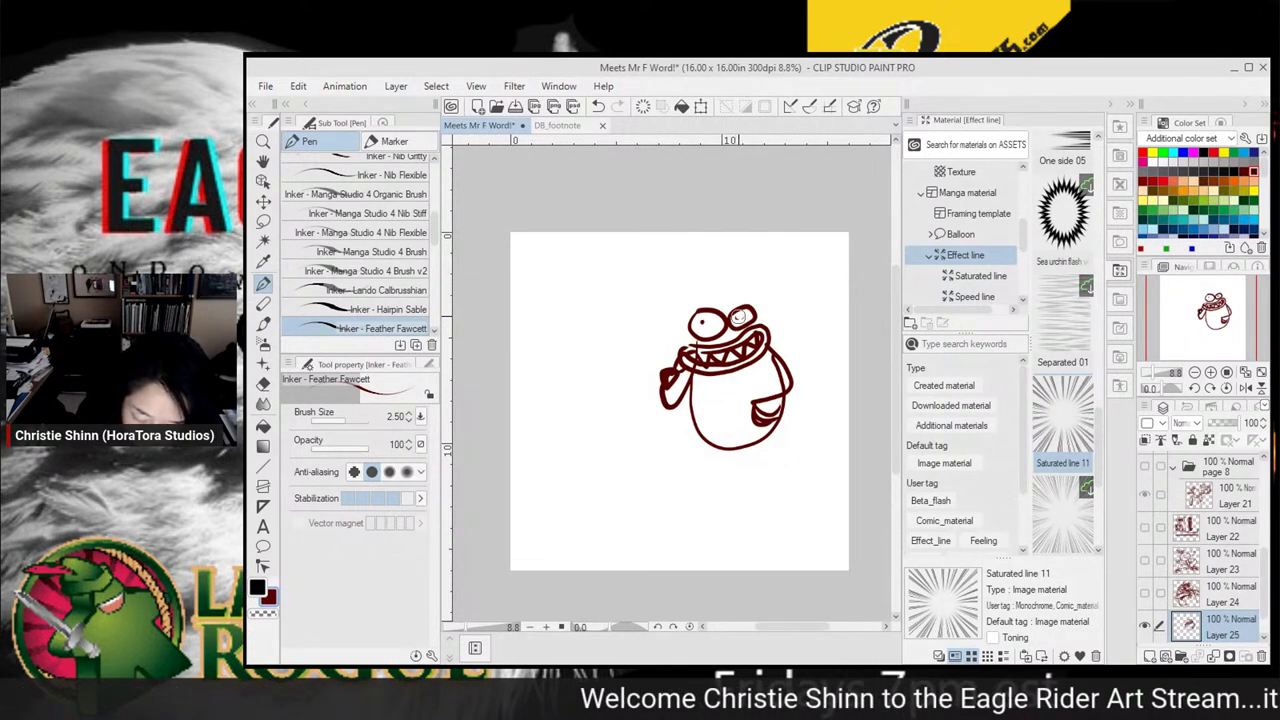
left_click(738, 318)
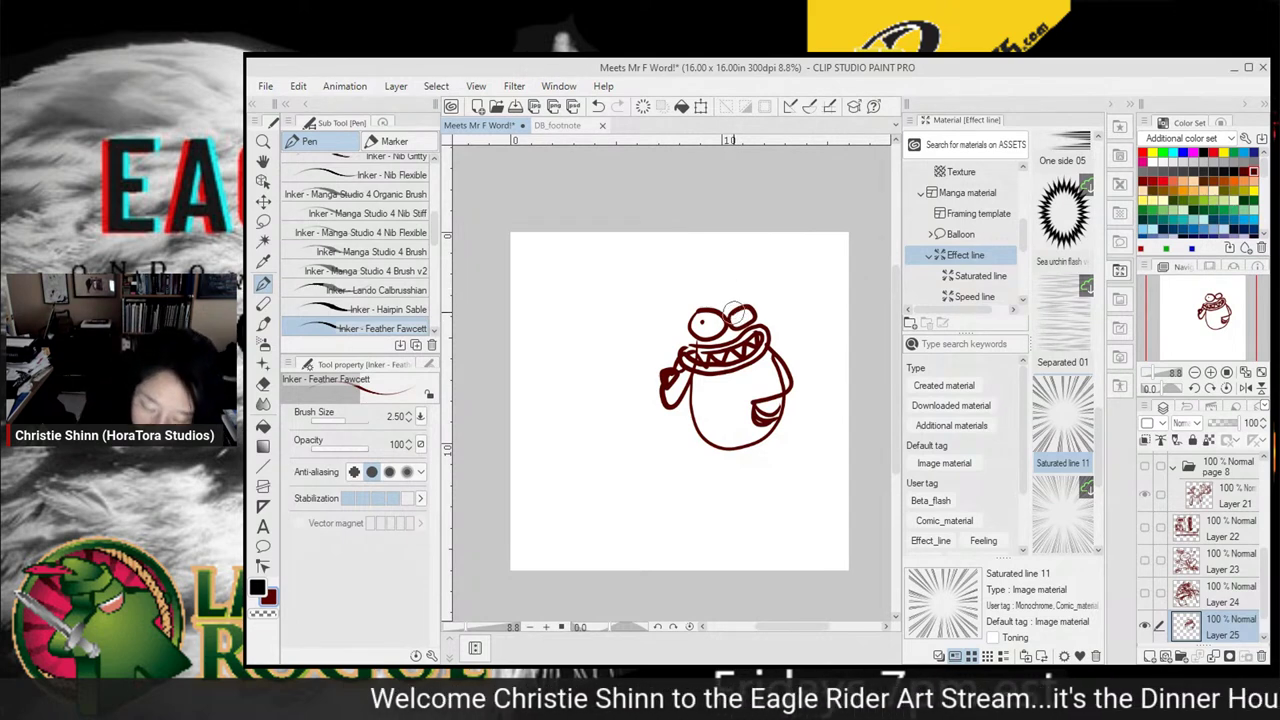
mouse_move(742, 316)
left_mouse_down()
mouse_move(758, 314)
mouse_move(716, 278)
mouse_move(724, 306)
mouse_move(680, 312)
mouse_move(724, 300)
mouse_move(762, 312)
left_mouse_up()
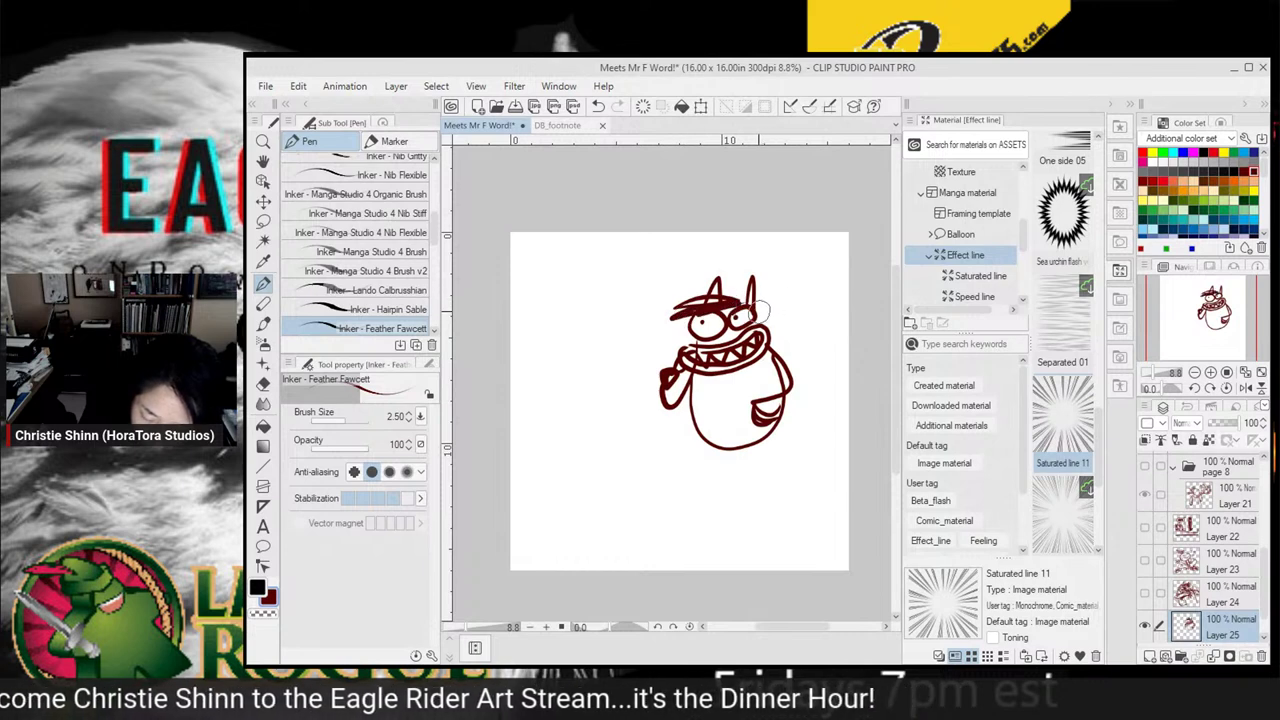
Add three crosses to the monster's belly, thicken its lower edge, and draw two thin legs with small feet
mouse_move(700, 388)
left_mouse_down()
mouse_move(713, 402)
mouse_move(701, 402)
mouse_move(755, 386)
mouse_move(742, 388)
mouse_move(740, 427)
left_mouse_up()
left_click_drag(740, 412, 724, 428)
mouse_move(694, 377)
left_mouse_down()
mouse_move(702, 427)
mouse_move(734, 445)
mouse_move(734, 421)
mouse_move(707, 439)
mouse_move(786, 404)
left_mouse_up()
mouse_move(708, 441)
left_mouse_down()
mouse_move(785, 402)
mouse_move(708, 442)
mouse_move(785, 415)
mouse_move(749, 437)
mouse_move(775, 386)
mouse_move(786, 400)
mouse_move(758, 456)
mouse_move(775, 426)
mouse_move(778, 493)
mouse_move(703, 508)
mouse_move(766, 507)
left_mouse_up()
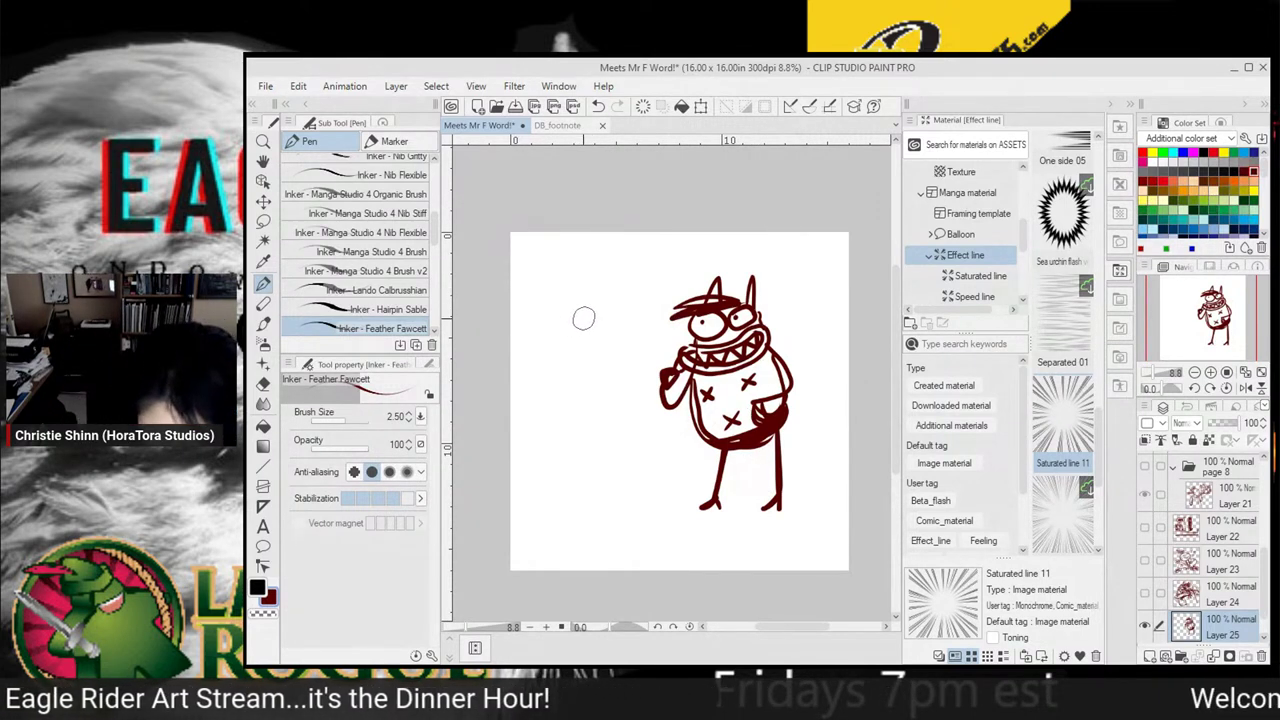
Darken the monster's hand resting on its belly, and try a round frowning head to its left
mouse_move(577, 298)
left_mouse_down()
mouse_move(576, 366)
mouse_move(625, 326)
mouse_move(574, 306)
left_mouse_up()
mouse_move(797, 411)
left_mouse_down()
mouse_move(785, 414)
mouse_move(790, 390)
left_mouse_up()
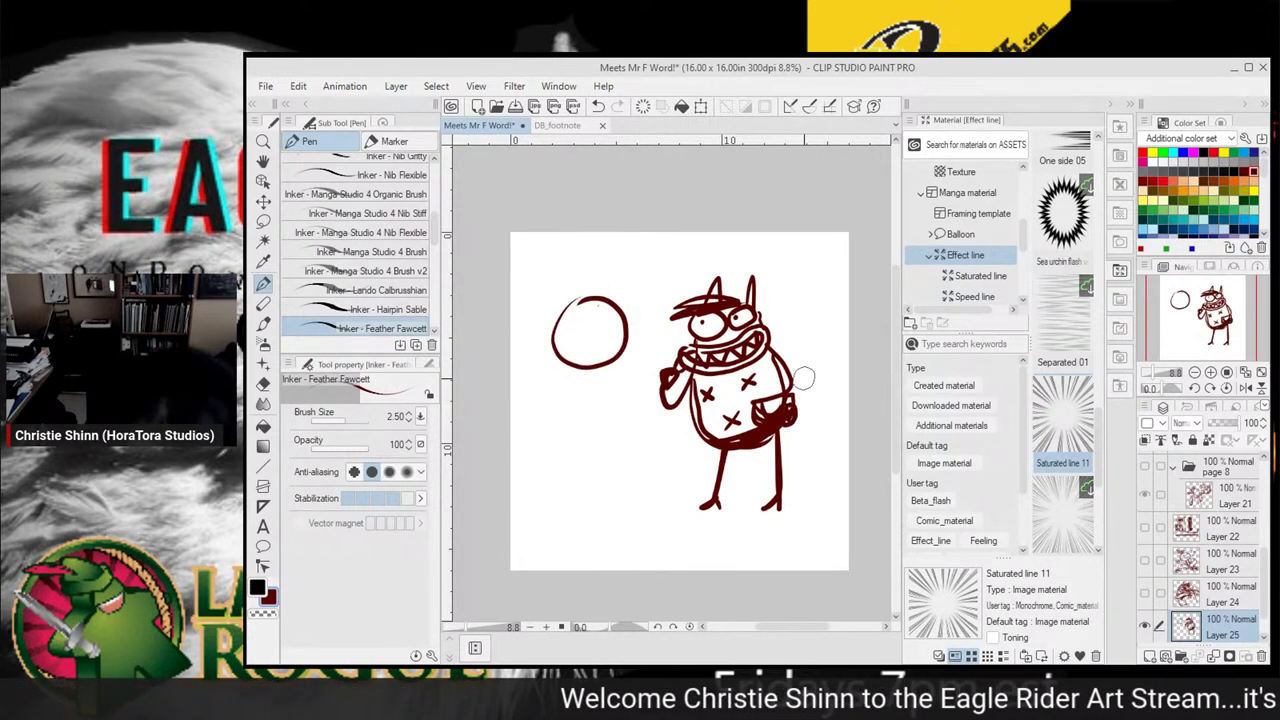
left_click_drag(598, 340, 604, 322)
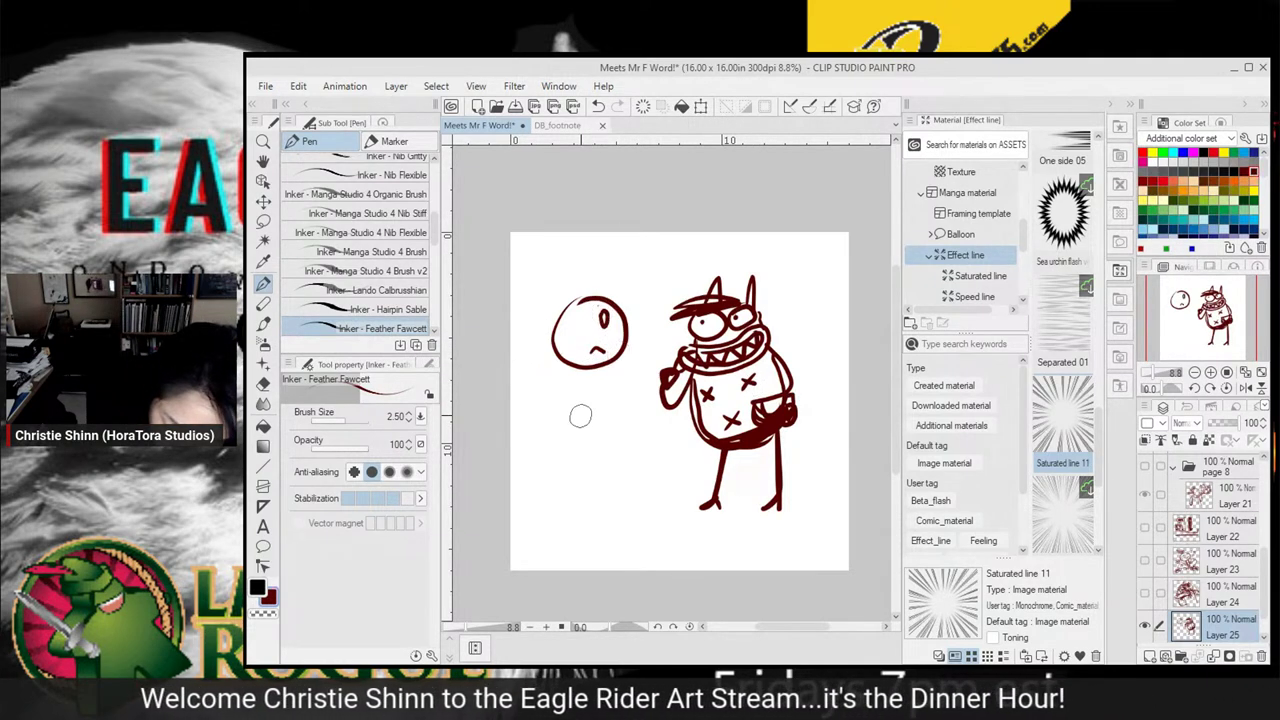
mouse_move(588, 297)
left_mouse_down()
mouse_move(564, 340)
mouse_move(560, 302)
mouse_move(591, 365)
mouse_move(568, 363)
mouse_move(618, 345)
mouse_move(609, 359)
mouse_move(622, 342)
mouse_move(588, 367)
left_mouse_up()
mouse_move(610, 324)
left_mouse_down()
mouse_move(595, 350)
mouse_move(598, 318)
left_mouse_up()
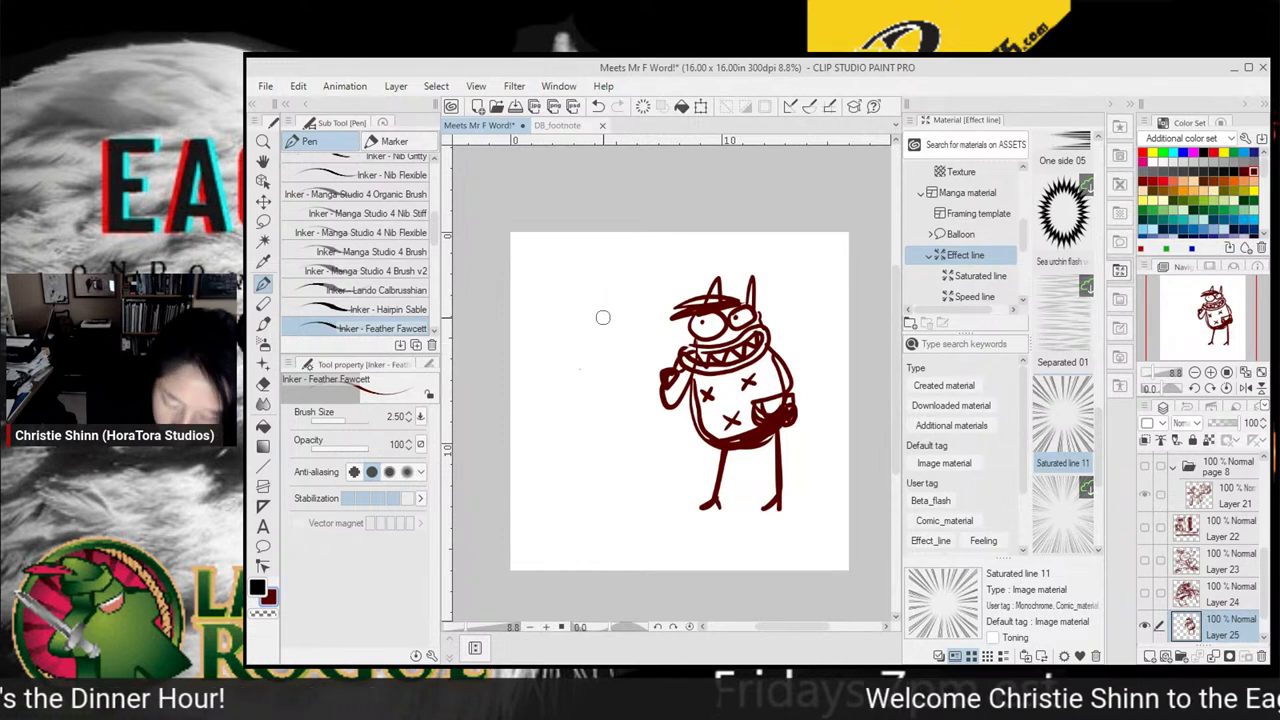
Draw a second figure facing the monster, with a round one-eyed frowning head, a long coat outline and a front foot
mouse_move(592, 278)
left_mouse_down()
mouse_move(564, 335)
mouse_move(594, 348)
mouse_move(638, 301)
mouse_move(592, 278)
left_mouse_up()
mouse_move(593, 334)
left_mouse_down()
mouse_move(616, 342)
mouse_move(626, 296)
mouse_move(624, 312)
left_mouse_up()
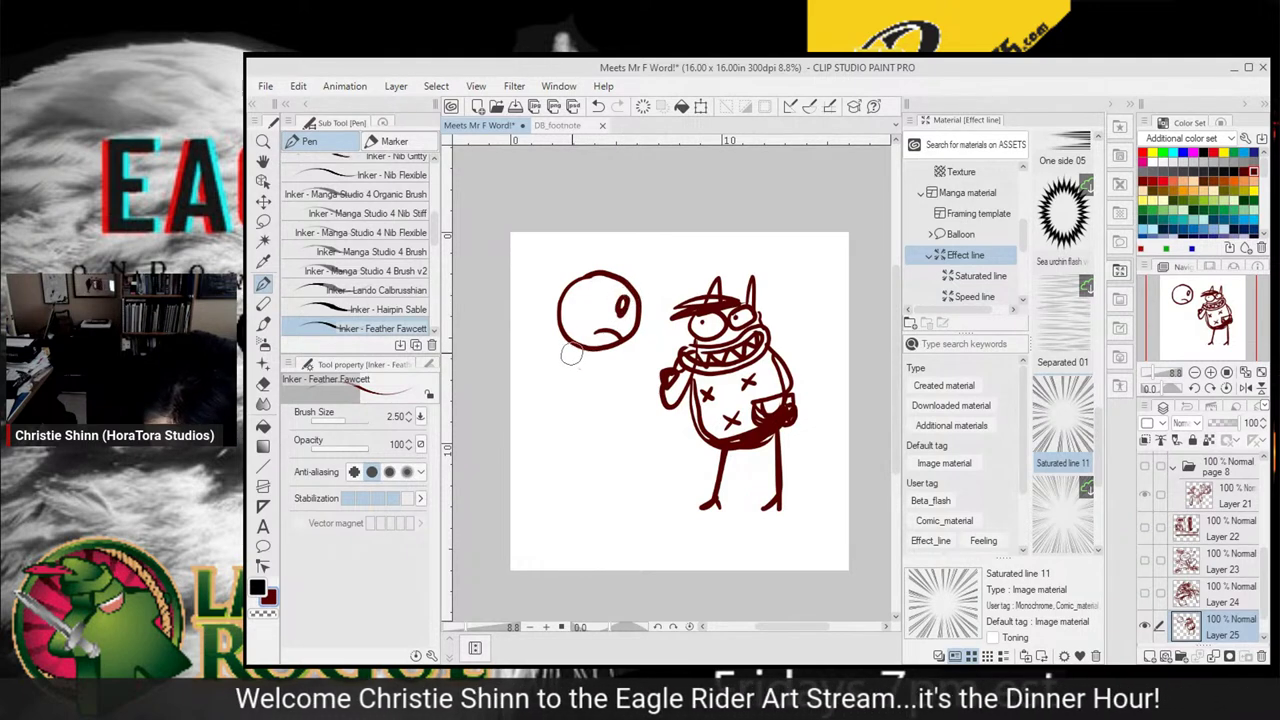
left_click_drag(564, 355, 569, 455)
left_click_drag(627, 348, 650, 478)
mouse_move(562, 353)
left_mouse_down()
mouse_move(570, 474)
mouse_move(633, 467)
mouse_move(617, 512)
left_mouse_up()
mouse_move(622, 437)
left_mouse_down()
mouse_move(630, 499)
mouse_move(659, 529)
mouse_move(610, 524)
left_mouse_up()
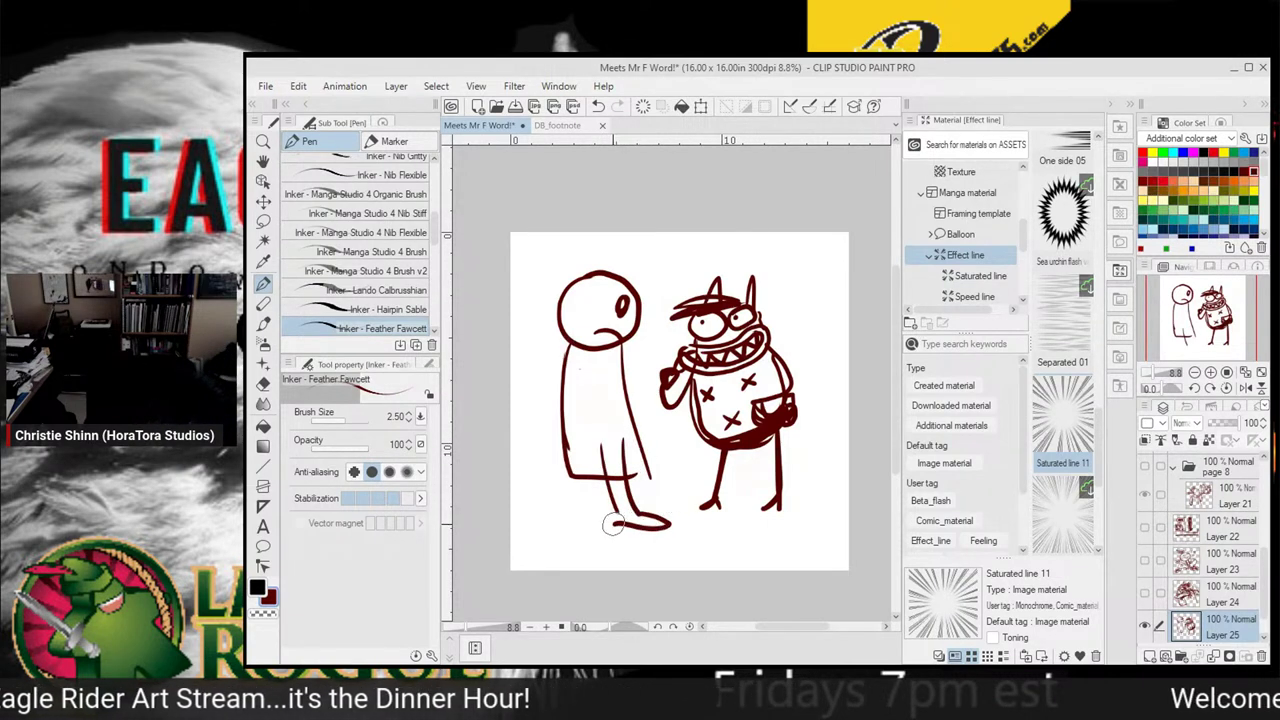
Add the second figure's back leg, sleeve lines, coat collar, and a hanging arm ending in a fingered hand
mouse_move(572, 452)
left_mouse_down()
mouse_move(578, 518)
mouse_move(590, 526)
mouse_move(600, 478)
mouse_move(598, 518)
left_mouse_up()
left_click_drag(585, 454, 596, 450)
mouse_move(622, 346)
left_mouse_down()
mouse_move(621, 440)
mouse_move(631, 420)
left_mouse_up()
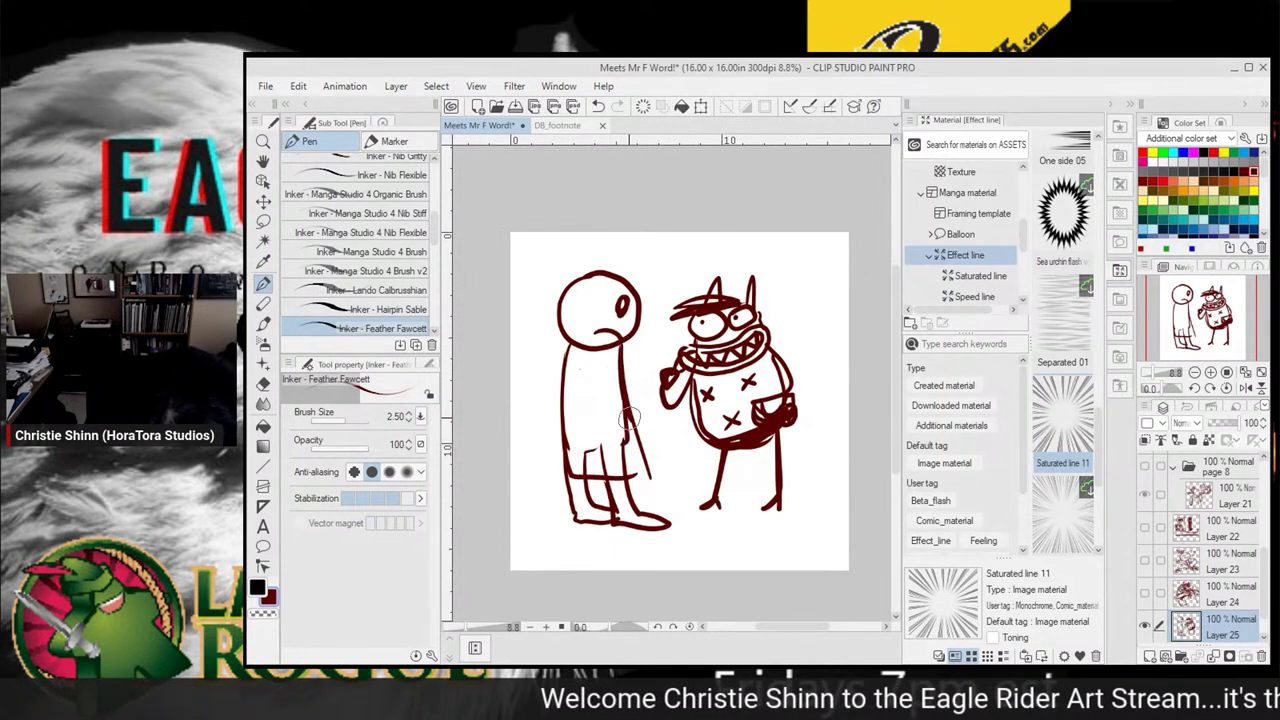
mouse_move(611, 350)
left_mouse_down()
mouse_move(639, 446)
mouse_move(607, 369)
mouse_move(573, 354)
left_mouse_up()
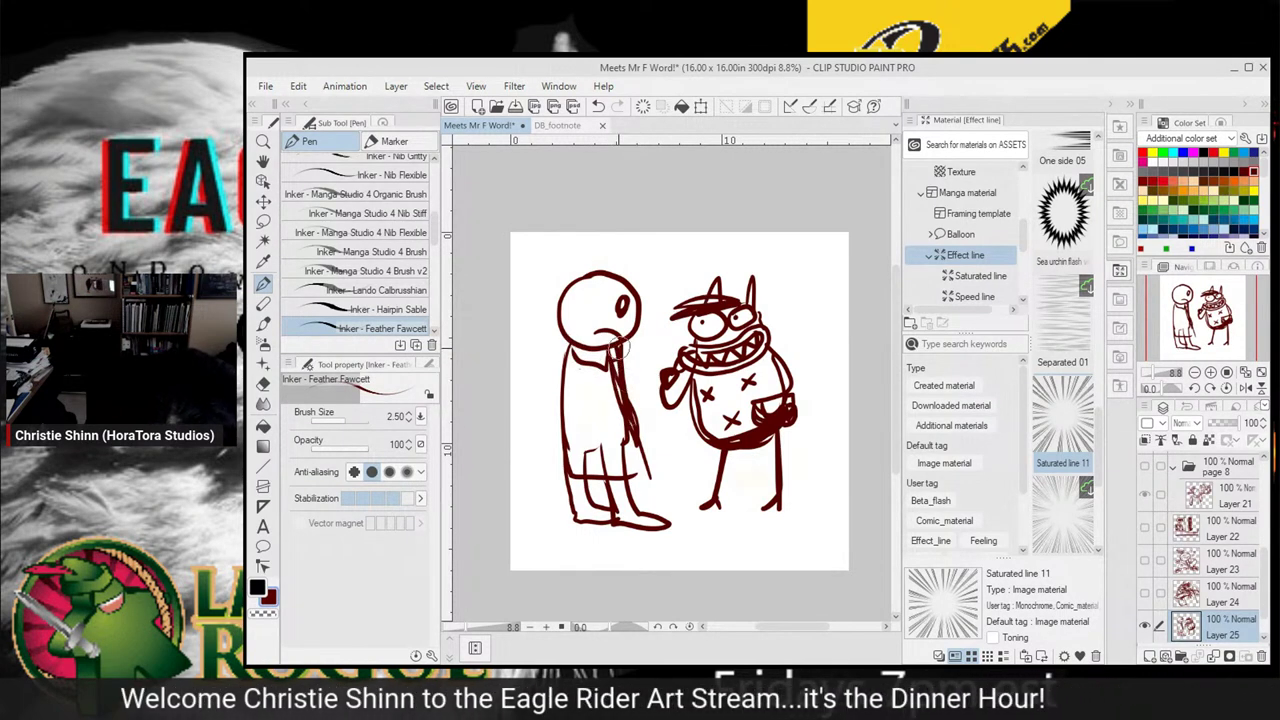
mouse_move(572, 360)
left_mouse_down()
mouse_move(570, 446)
mouse_move(556, 436)
mouse_move(581, 438)
mouse_move(560, 475)
mouse_move(541, 461)
mouse_move(562, 436)
mouse_move(564, 355)
left_mouse_up()
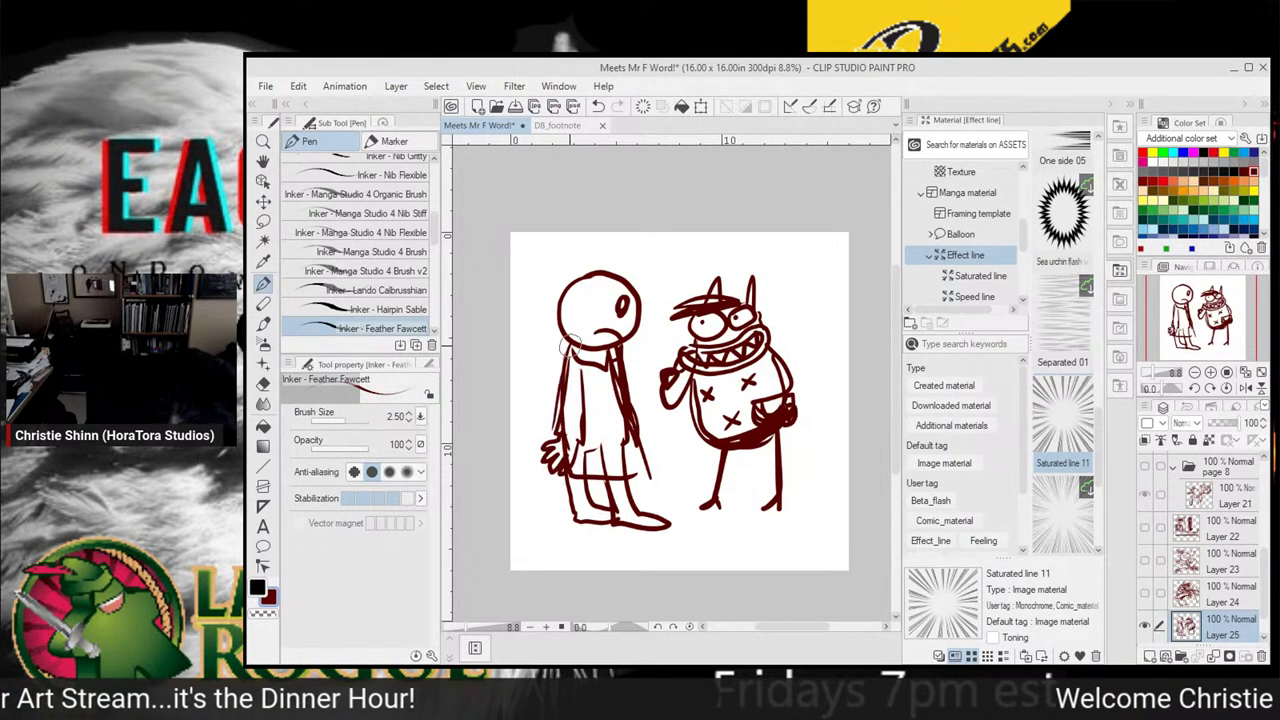
Rework the second figure's legs and redraw its front shoe with a shorter, thicker outline
mouse_move(629, 412)
left_mouse_down()
mouse_move(635, 434)
mouse_move(618, 441)
left_mouse_up()
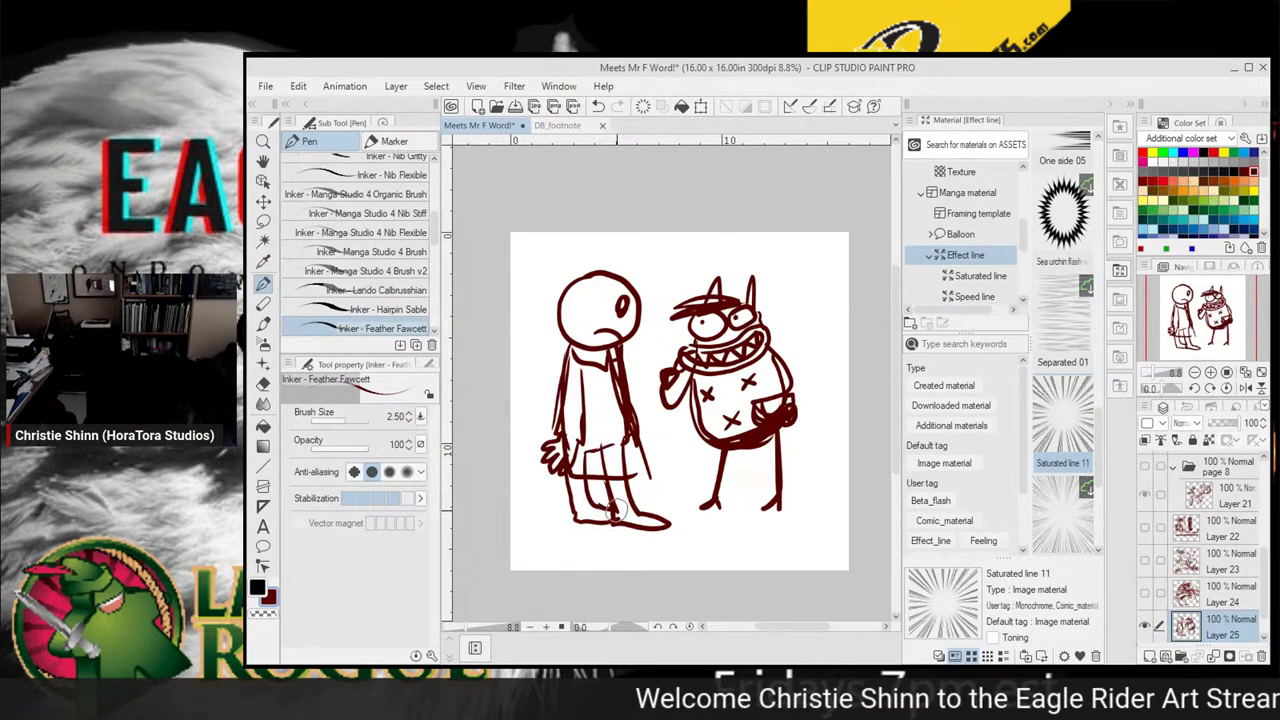
mouse_move(625, 437)
left_mouse_down()
mouse_move(639, 497)
mouse_move(663, 511)
mouse_move(622, 514)
mouse_move(630, 498)
mouse_move(666, 508)
mouse_move(664, 533)
mouse_move(610, 530)
mouse_move(664, 531)
left_mouse_up()
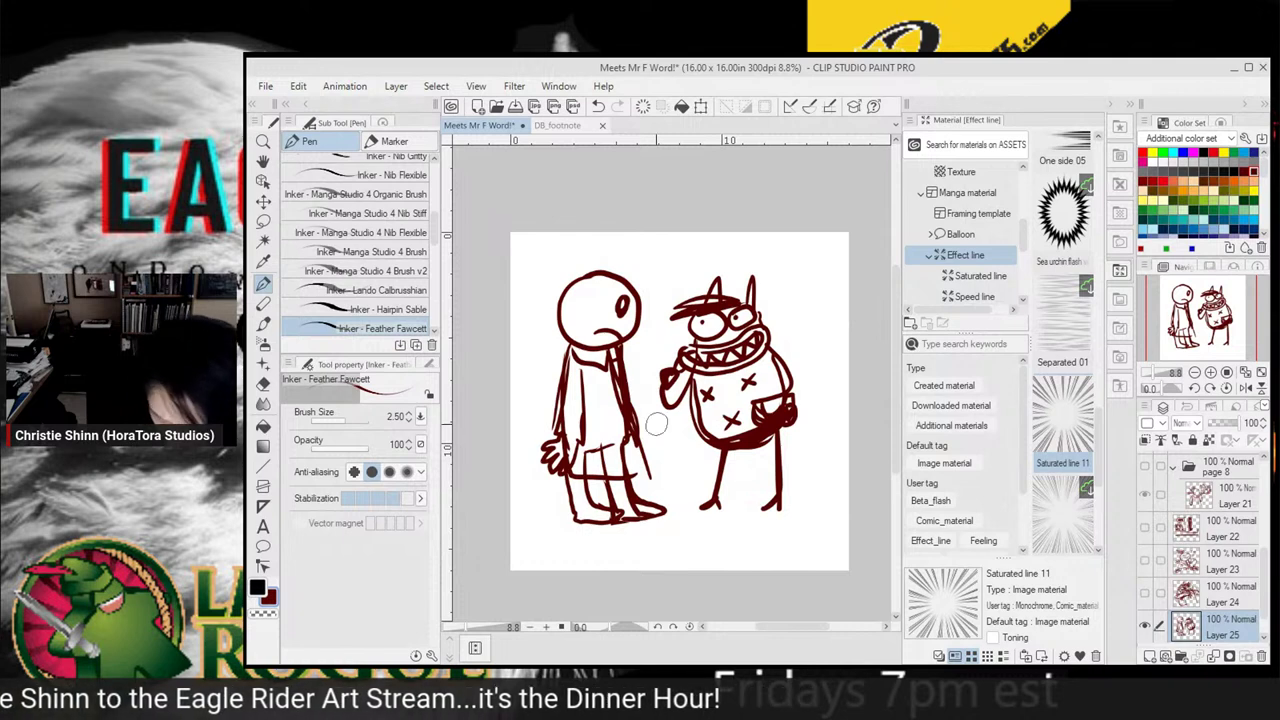
left_click_drag(667, 508, 618, 516)
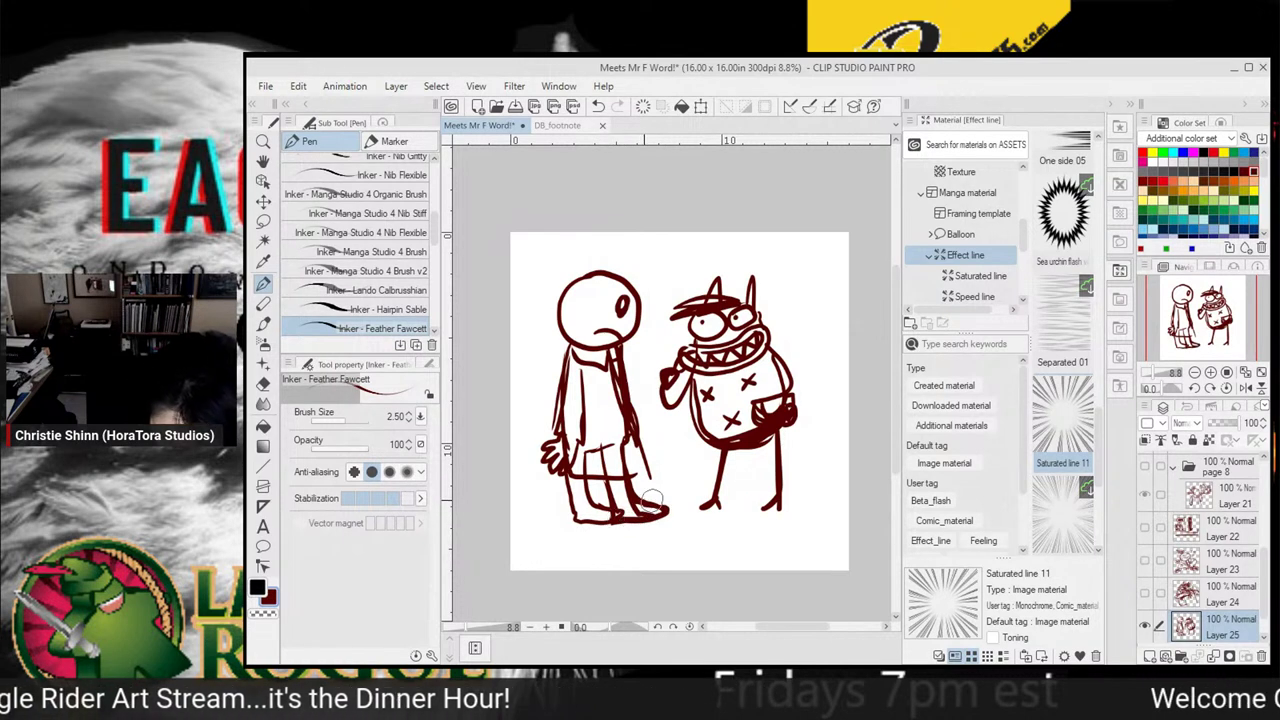
Draw horizontal ground lines beneath both figures, and touch up the monster's raised hand and bent arm
mouse_move(538, 518)
left_mouse_down()
mouse_move(575, 516)
mouse_move(569, 506)
left_mouse_up()
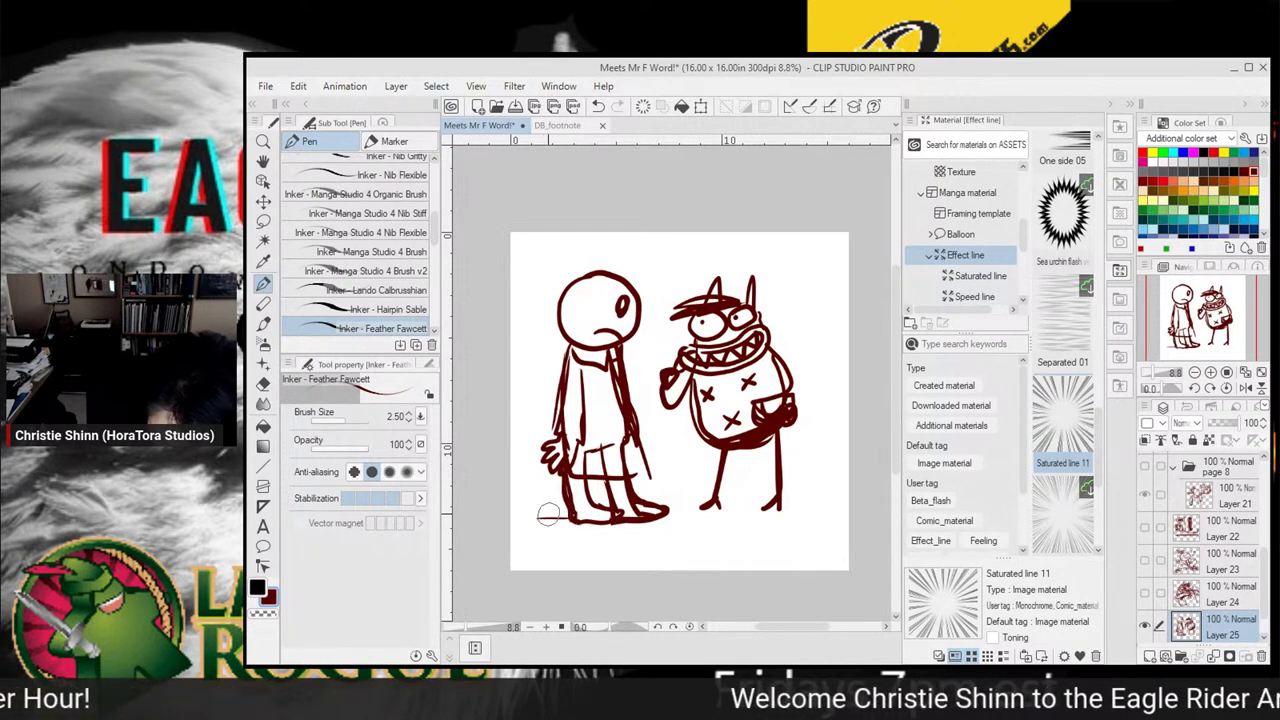
mouse_move(663, 508)
left_mouse_down()
mouse_move(788, 515)
mouse_move(664, 513)
mouse_move(807, 498)
left_mouse_up()
left_click_drag(658, 504, 882, 492)
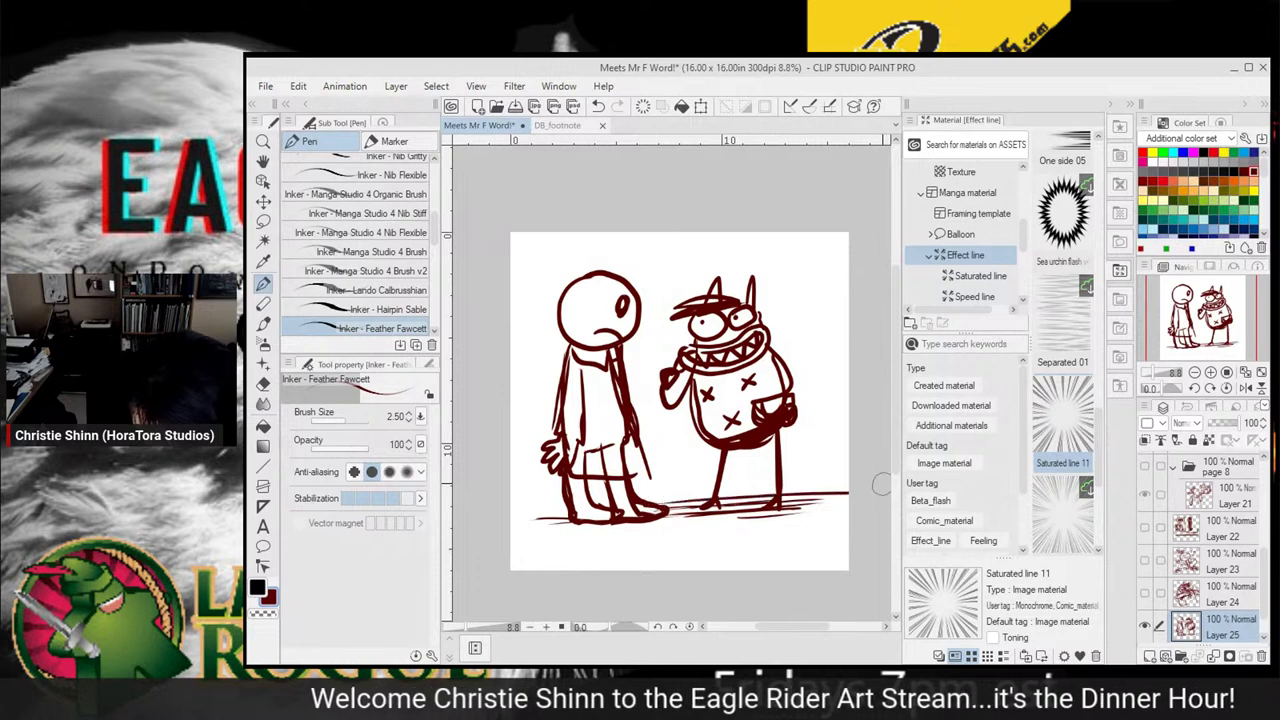
left_click_drag(570, 517, 526, 513)
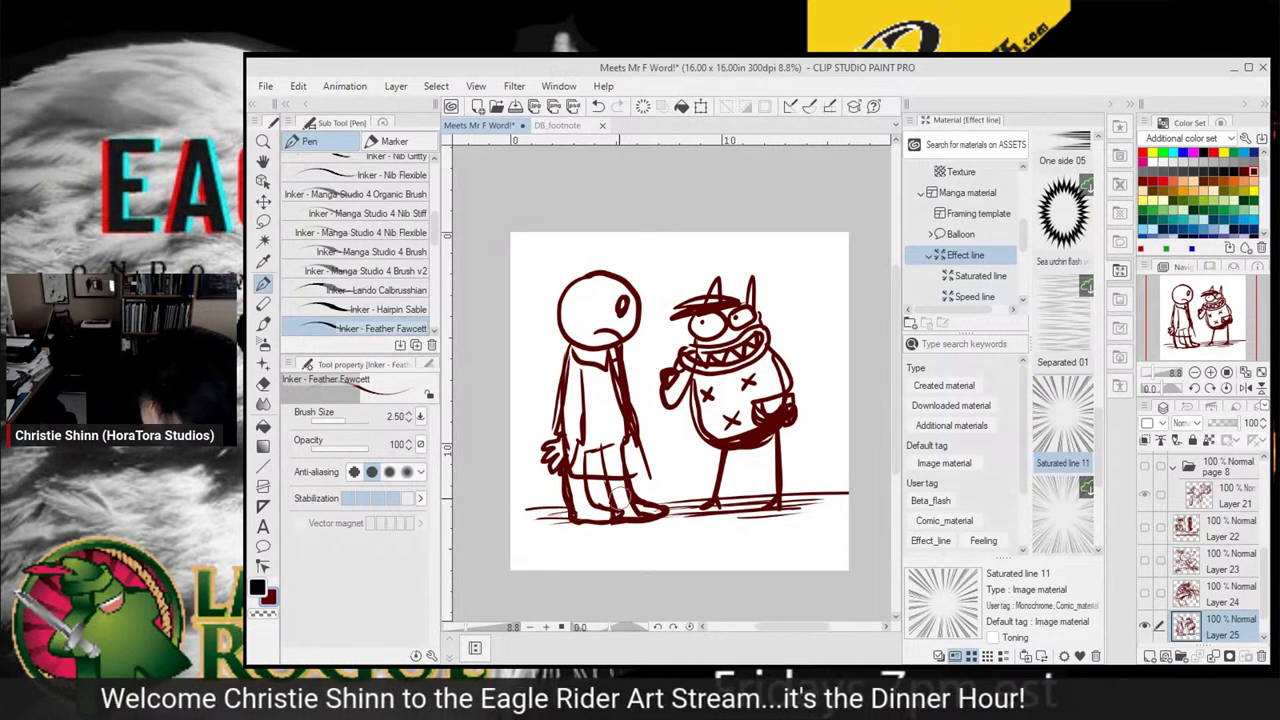
left_click_drag(677, 376, 670, 386)
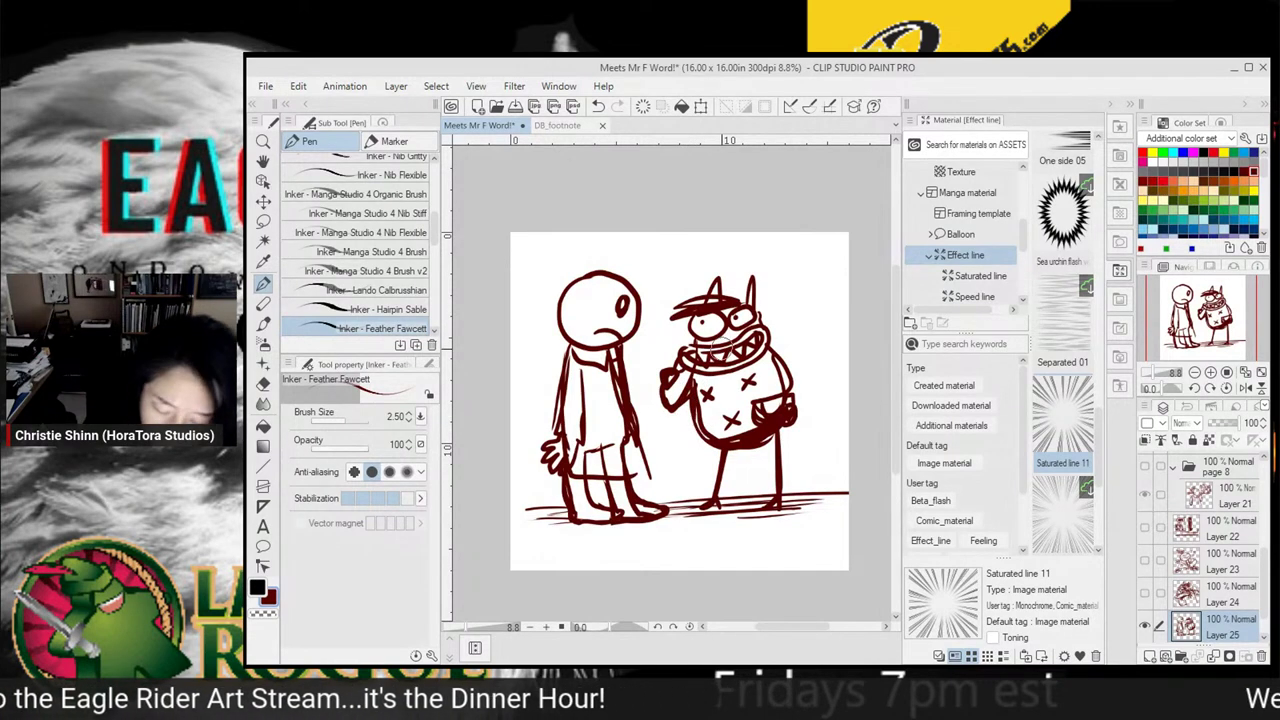
left_click_drag(778, 355, 765, 405)
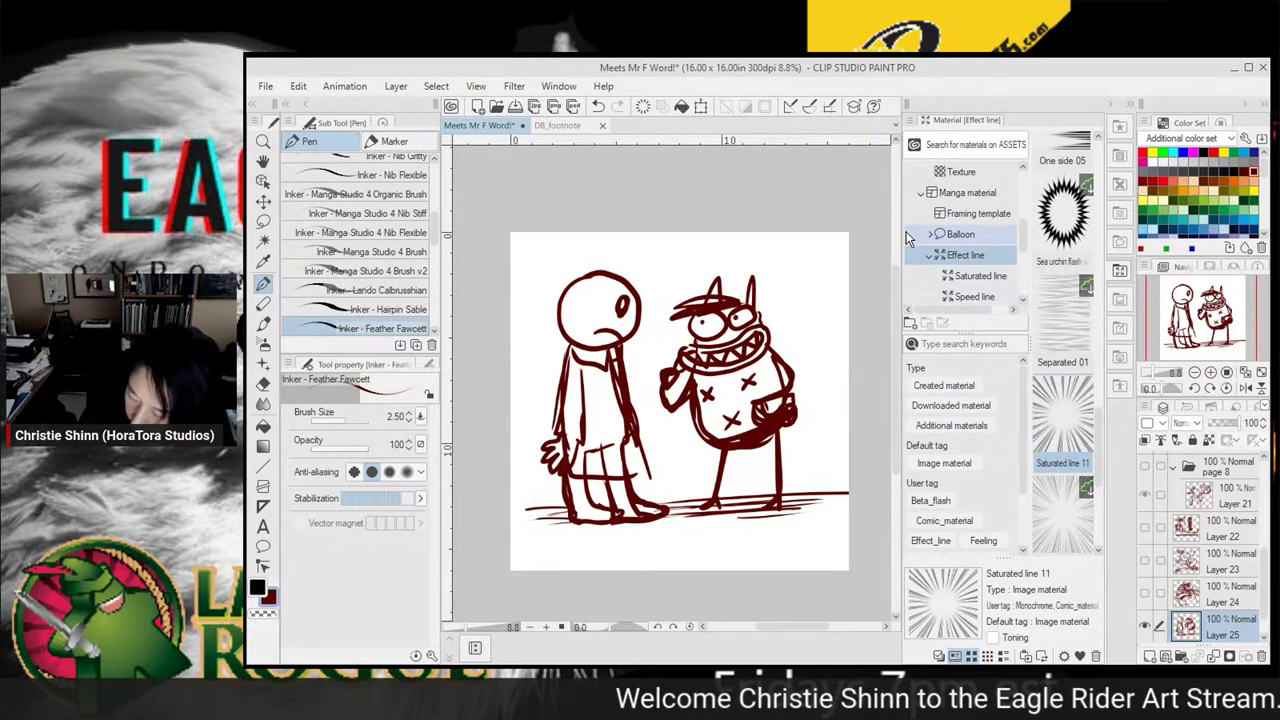
Hide Layer 25 and add another blank raster layer directly above Paper
left_click(1145, 625)
scroll(1263, 603, "down", 1)
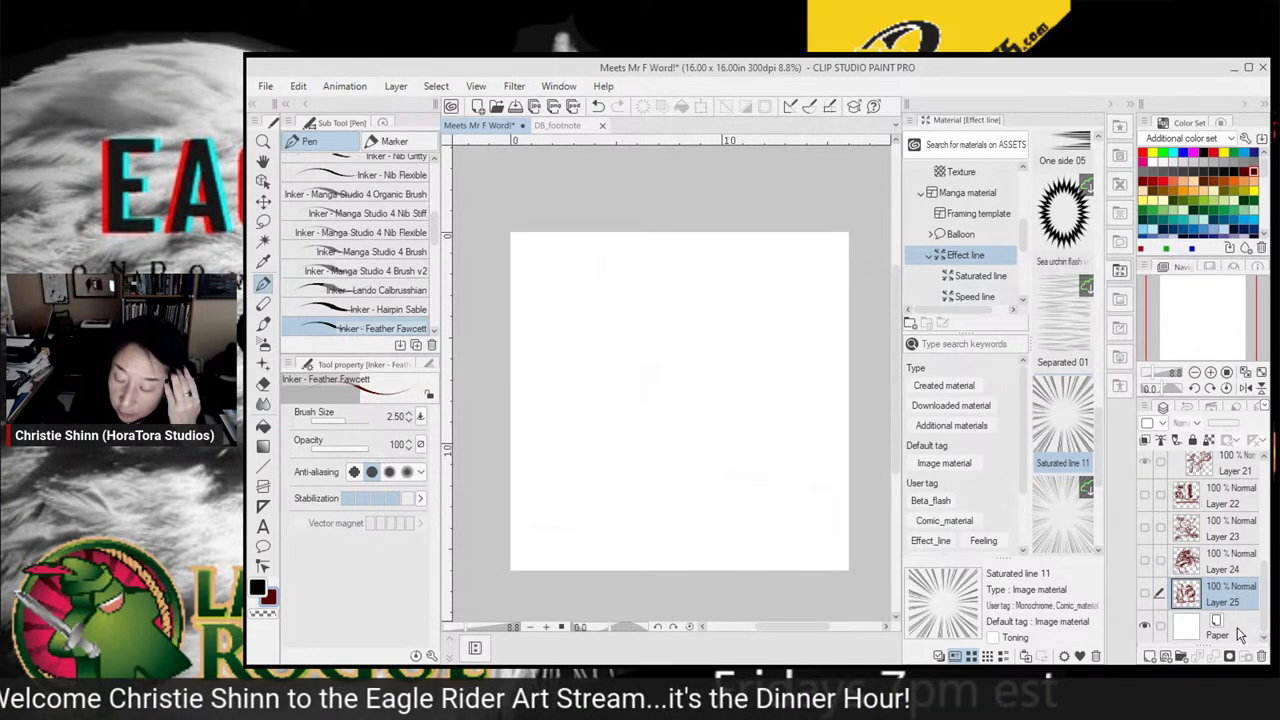
left_click(1237, 636)
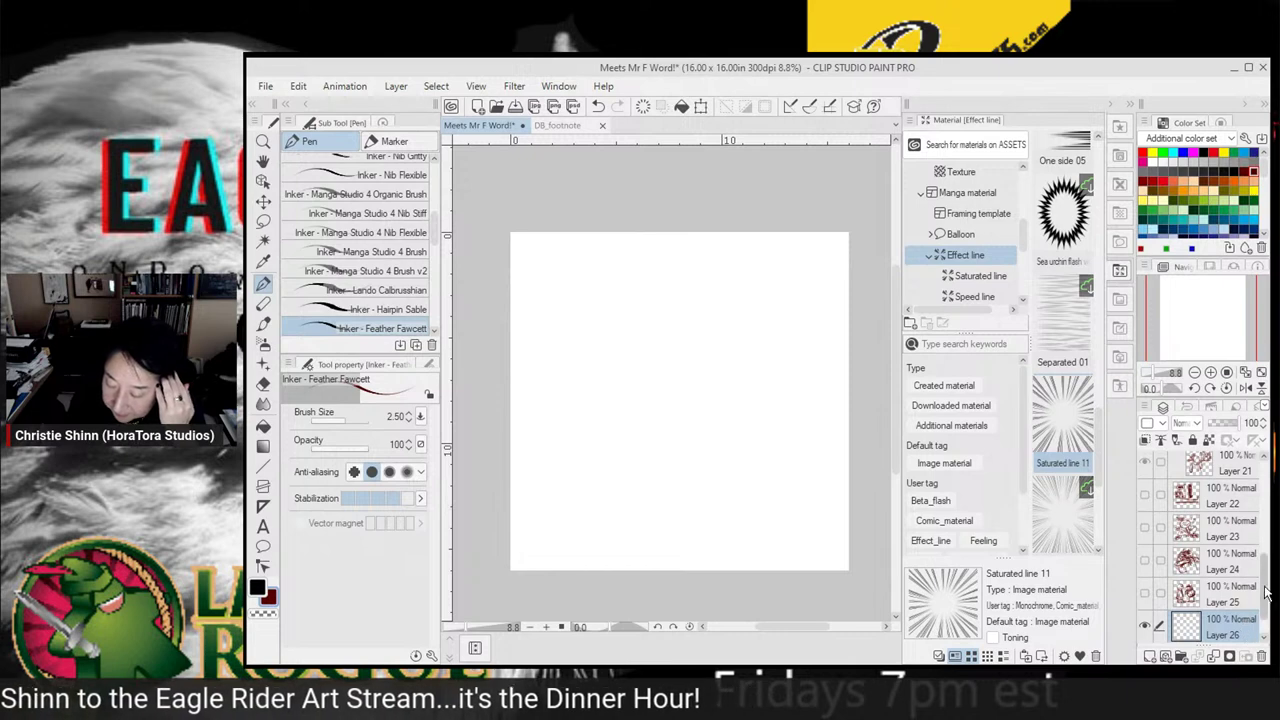
left_click(1150, 657)
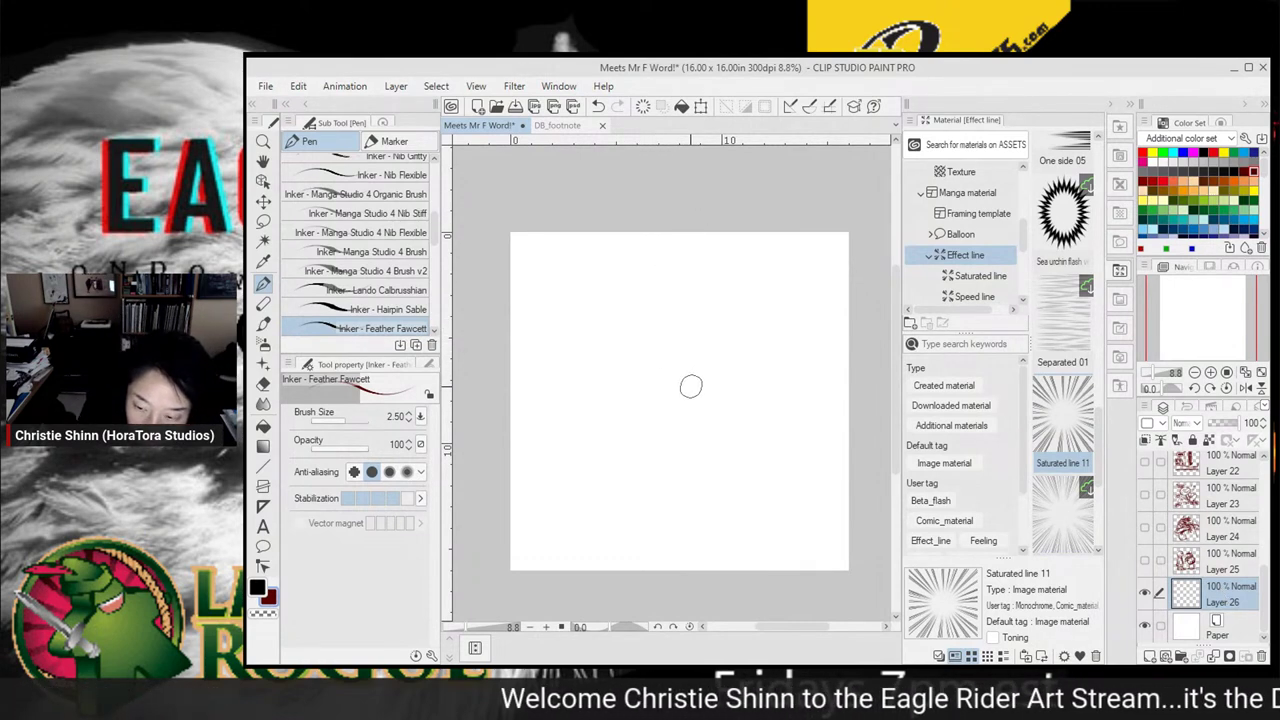
Draw an outstretched arm with two clawed hands, and above it two round eyes over a ringed open mouth
mouse_move(680, 362)
left_mouse_down()
mouse_move(663, 388)
mouse_move(699, 419)
left_mouse_up()
mouse_move(751, 340)
left_mouse_down()
mouse_move(757, 392)
mouse_move(666, 360)
mouse_move(664, 346)
mouse_move(615, 367)
mouse_move(603, 355)
mouse_move(635, 346)
mouse_move(682, 364)
mouse_move(650, 380)
mouse_move(668, 392)
mouse_move(688, 356)
left_mouse_up()
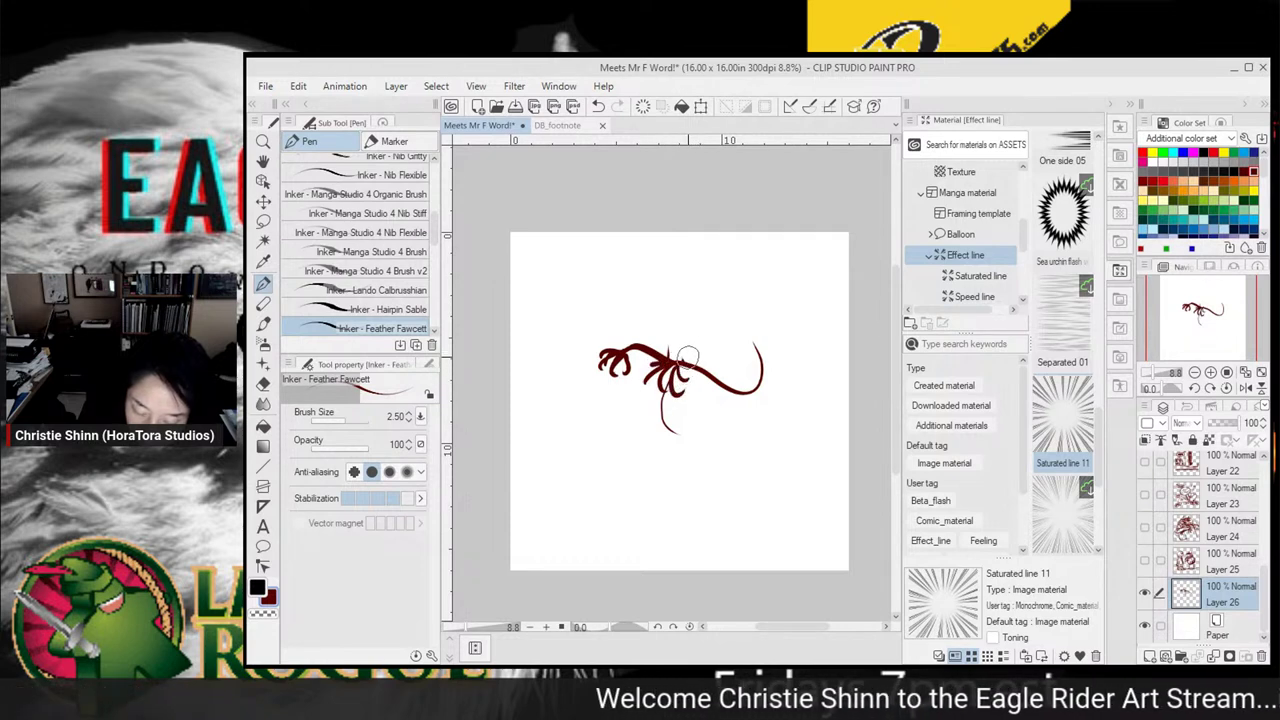
mouse_move(746, 314)
left_mouse_down()
mouse_move(727, 322)
mouse_move(748, 298)
mouse_move(741, 275)
mouse_move(744, 291)
mouse_move(774, 274)
mouse_move(779, 304)
left_mouse_up()
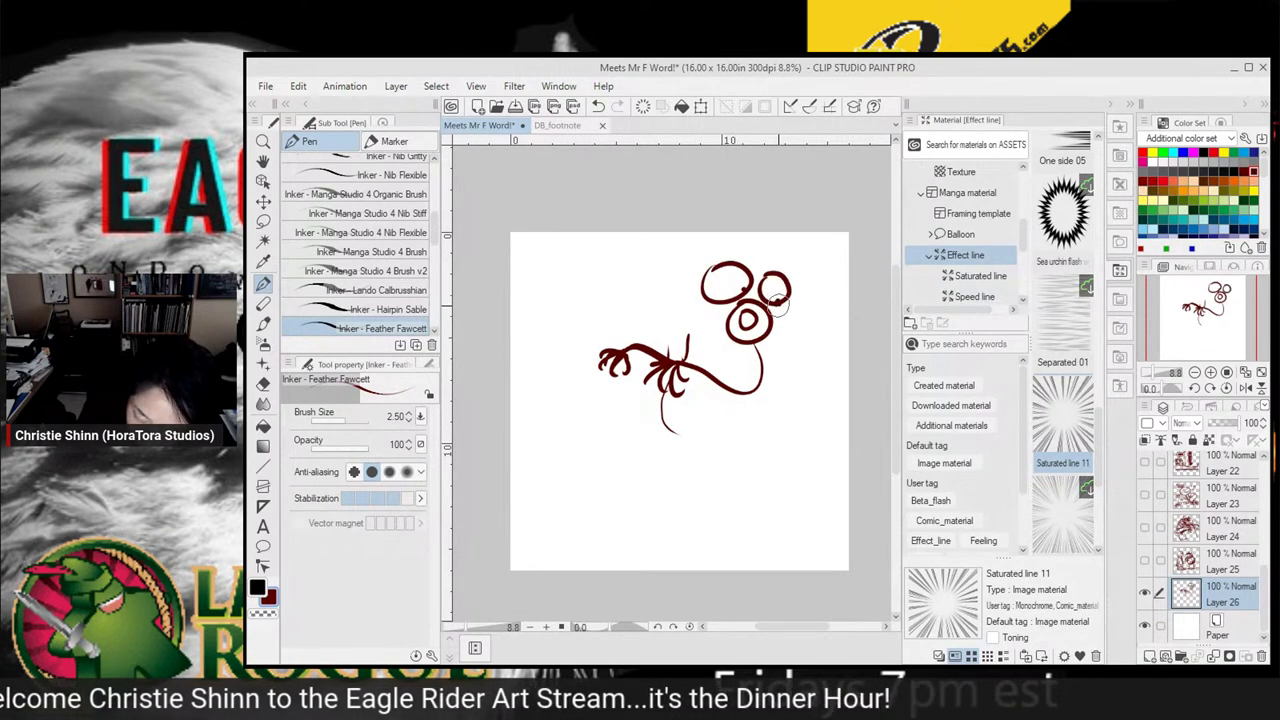
left_click(746, 290)
Add lines under the eyes and a dense tuft of hair, and outline the monster's tall head and rounded body
mouse_move(695, 302)
left_mouse_down()
mouse_move(755, 272)
mouse_move(757, 311)
mouse_move(769, 305)
mouse_move(736, 304)
left_mouse_up()
mouse_move(708, 254)
left_mouse_down()
mouse_move(740, 211)
mouse_move(745, 236)
mouse_move(808, 242)
mouse_move(815, 290)
mouse_move(792, 272)
mouse_move(812, 286)
left_mouse_up()
left_click_drag(724, 246, 810, 262)
mouse_move(736, 245)
left_mouse_down()
mouse_move(797, 242)
mouse_move(786, 279)
left_mouse_up()
left_click_drag(708, 242, 678, 360)
mouse_move(779, 295)
left_mouse_down()
mouse_move(777, 340)
mouse_move(720, 448)
mouse_move(690, 442)
left_mouse_up()
left_click_drag(668, 362, 705, 450)
Move the whole monster sketch slightly down the page, and complete its cut-off left horn
left_click(263, 180)
mouse_move(760, 352)
left_mouse_down()
mouse_move(762, 392)
mouse_move(786, 360)
left_mouse_up()
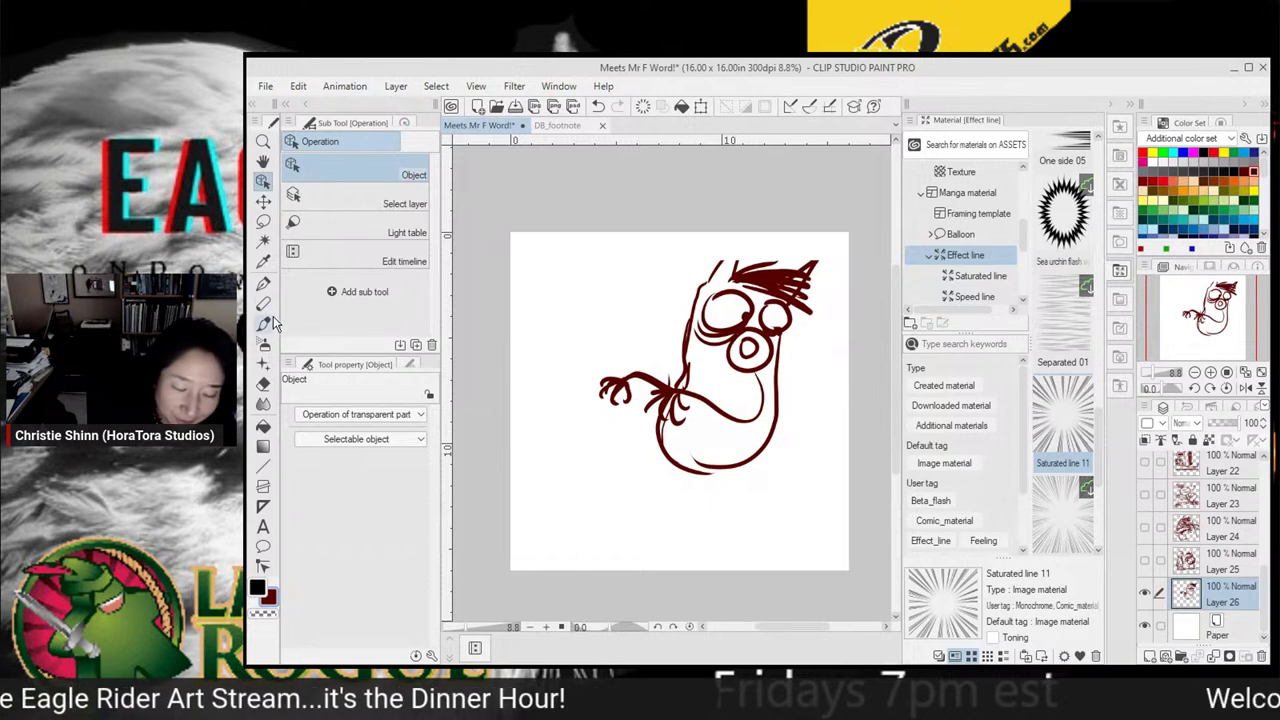
left_click(263, 283)
mouse_move(718, 268)
left_mouse_down()
mouse_move(737, 240)
mouse_move(750, 268)
left_mouse_up()
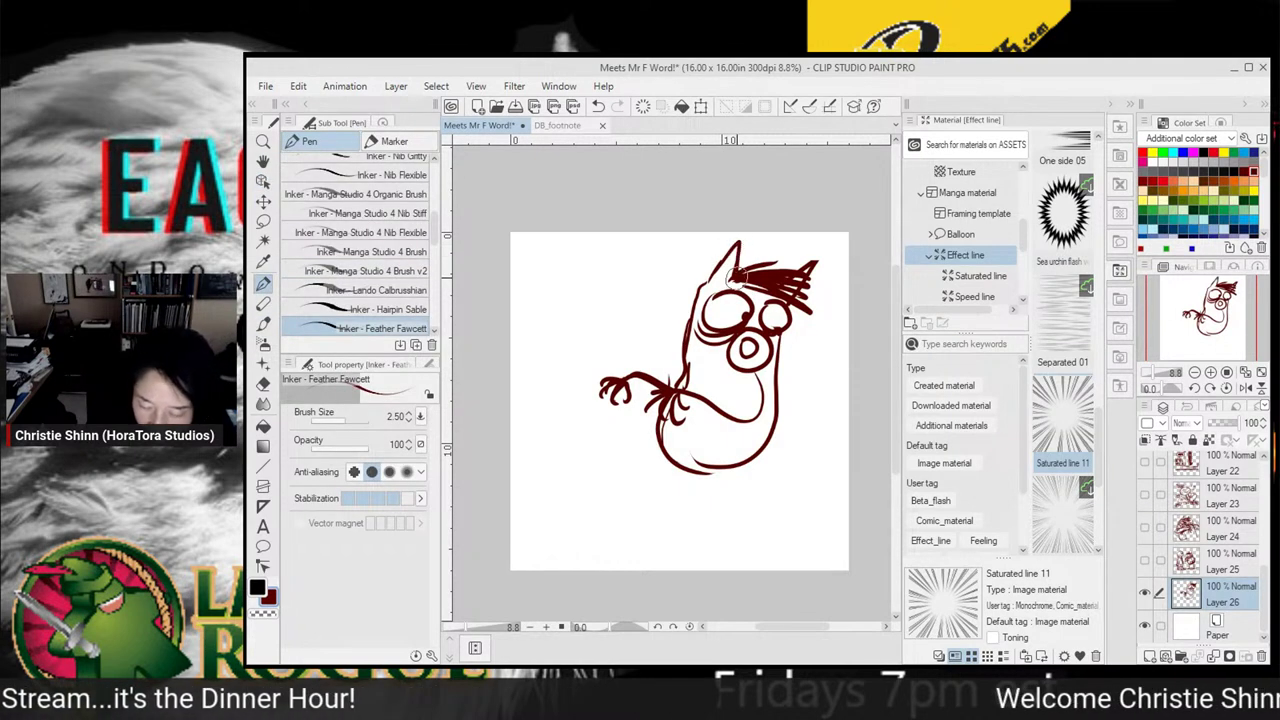
Thicken the monster's lower body, add two legs, and draw a dashed line falling to a small flat object at lower right
mouse_move(660, 428)
left_mouse_down()
mouse_move(655, 445)
mouse_move(656, 434)
left_mouse_up()
mouse_move(765, 436)
left_mouse_down()
mouse_move(655, 436)
mouse_move(755, 454)
mouse_move(736, 476)
mouse_move(736, 463)
mouse_move(693, 470)
mouse_move(688, 530)
left_mouse_up()
left_click_drag(740, 470, 742, 520)
left_click_drag(777, 458, 784, 464)
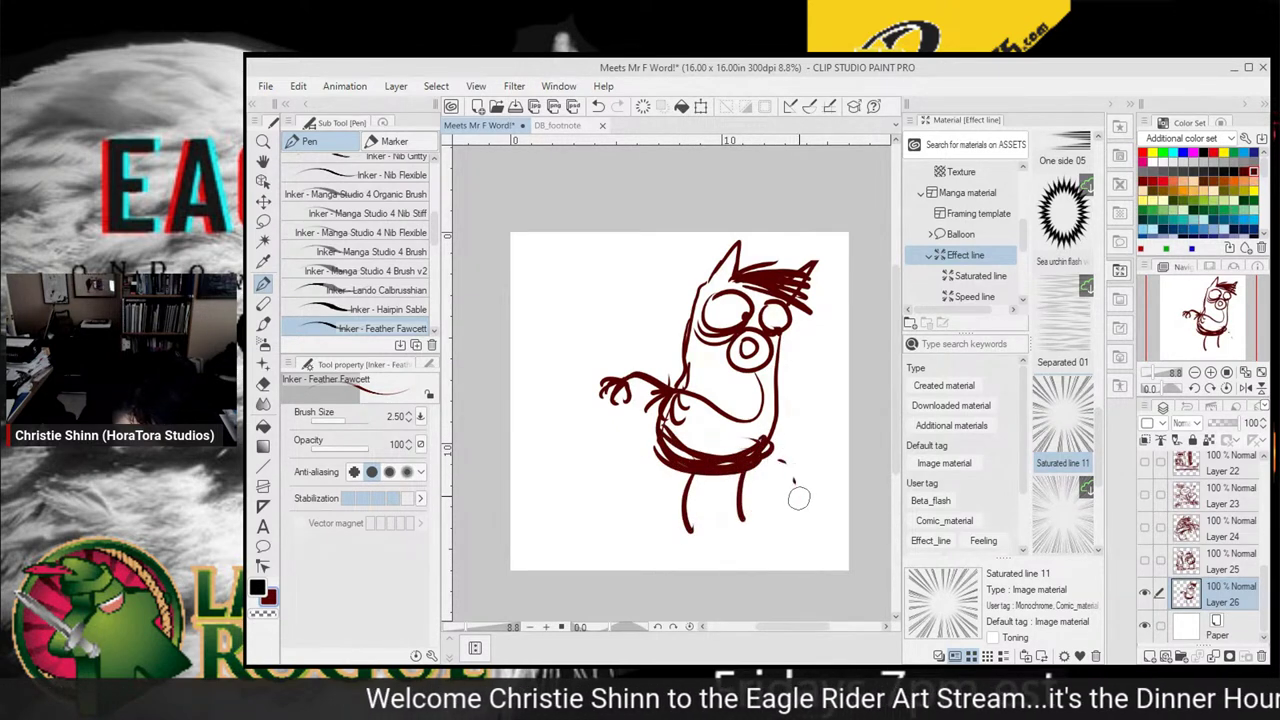
mouse_move(812, 532)
left_mouse_down()
mouse_move(798, 540)
mouse_move(834, 540)
mouse_move(800, 544)
mouse_move(842, 534)
left_mouse_up()
left_click_drag(772, 376, 760, 427)
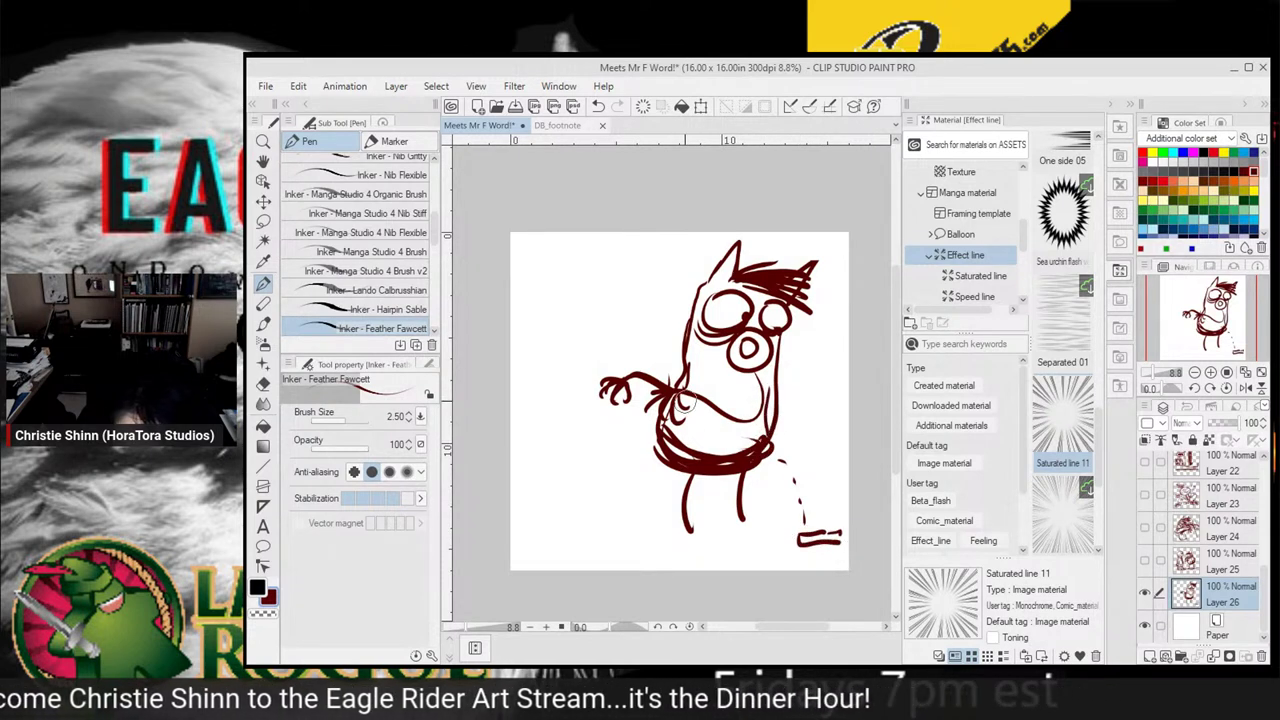
Add a cross mark to the monster's chest, thicken both legs, and give them small clawed feet
mouse_move(706, 378)
left_mouse_down()
mouse_move(658, 415)
mouse_move(669, 450)
mouse_move(660, 444)
mouse_move(722, 472)
mouse_move(692, 457)
mouse_move(692, 530)
left_mouse_up()
mouse_move(688, 458)
left_mouse_down()
mouse_move(690, 532)
mouse_move(668, 542)
mouse_move(695, 545)
left_mouse_up()
mouse_move(751, 476)
left_mouse_down()
mouse_move(740, 533)
mouse_move(727, 535)
mouse_move(737, 509)
mouse_move(720, 537)
mouse_move(739, 522)
mouse_move(740, 534)
mouse_move(738, 519)
mouse_move(712, 538)
left_mouse_up()
left_click_drag(740, 472, 741, 513)
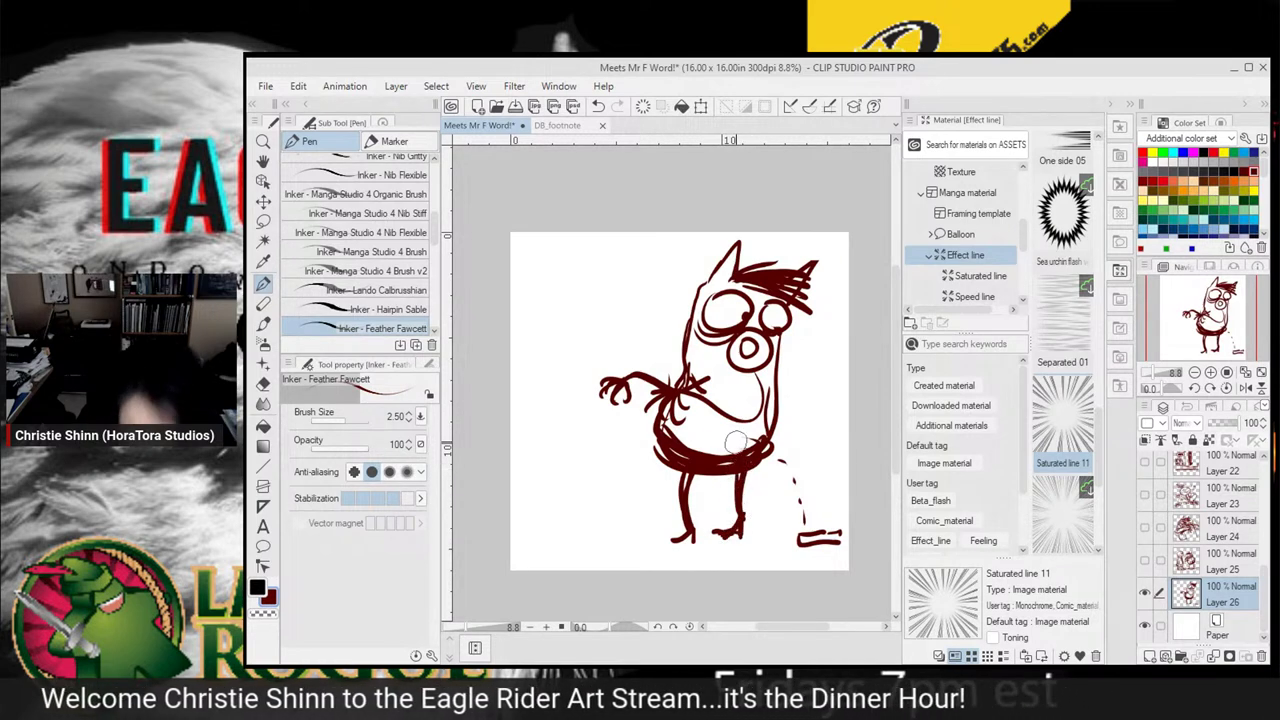
mouse_move(566, 285)
left_mouse_down()
mouse_move(627, 288)
mouse_move(564, 294)
left_mouse_up()
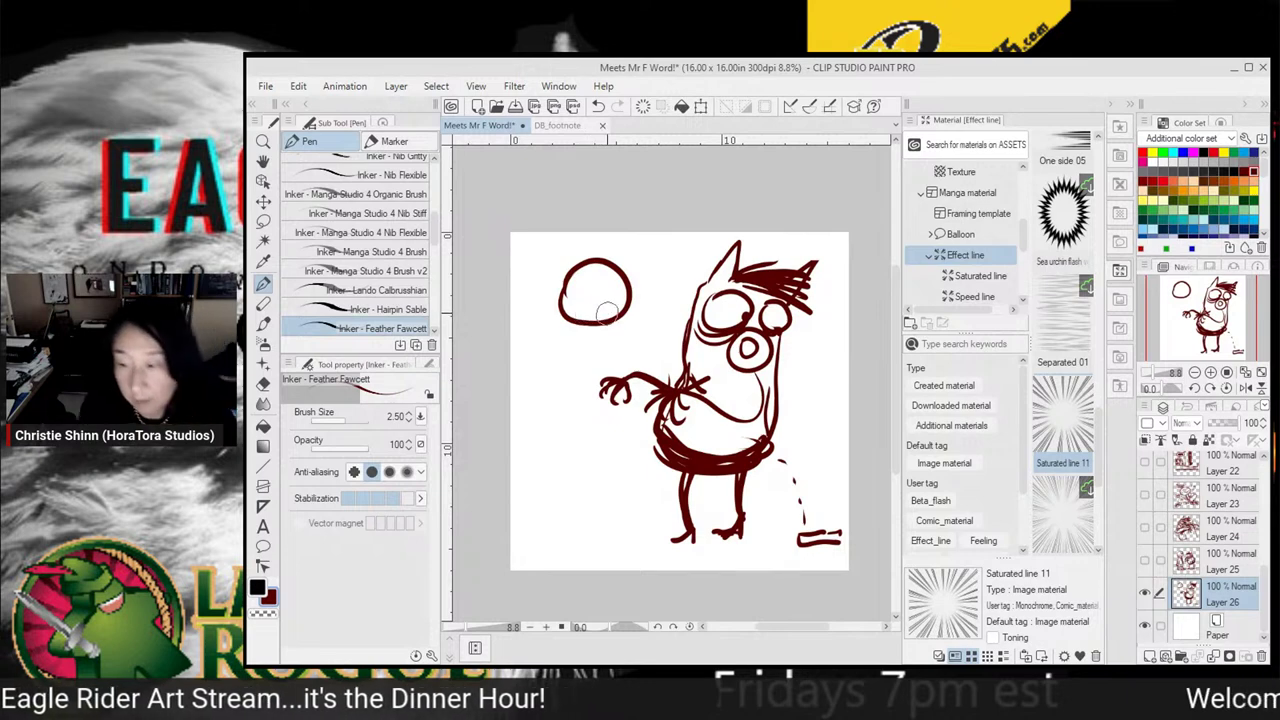
key("ctrl+z")
key("bracketright")
key("bracketright")
mouse_move(584, 252)
left_mouse_down()
mouse_move(554, 331)
mouse_move(628, 340)
mouse_move(598, 272)
left_mouse_up()
key("ctrl+z")
key("bracketleft")
key("bracketleft")
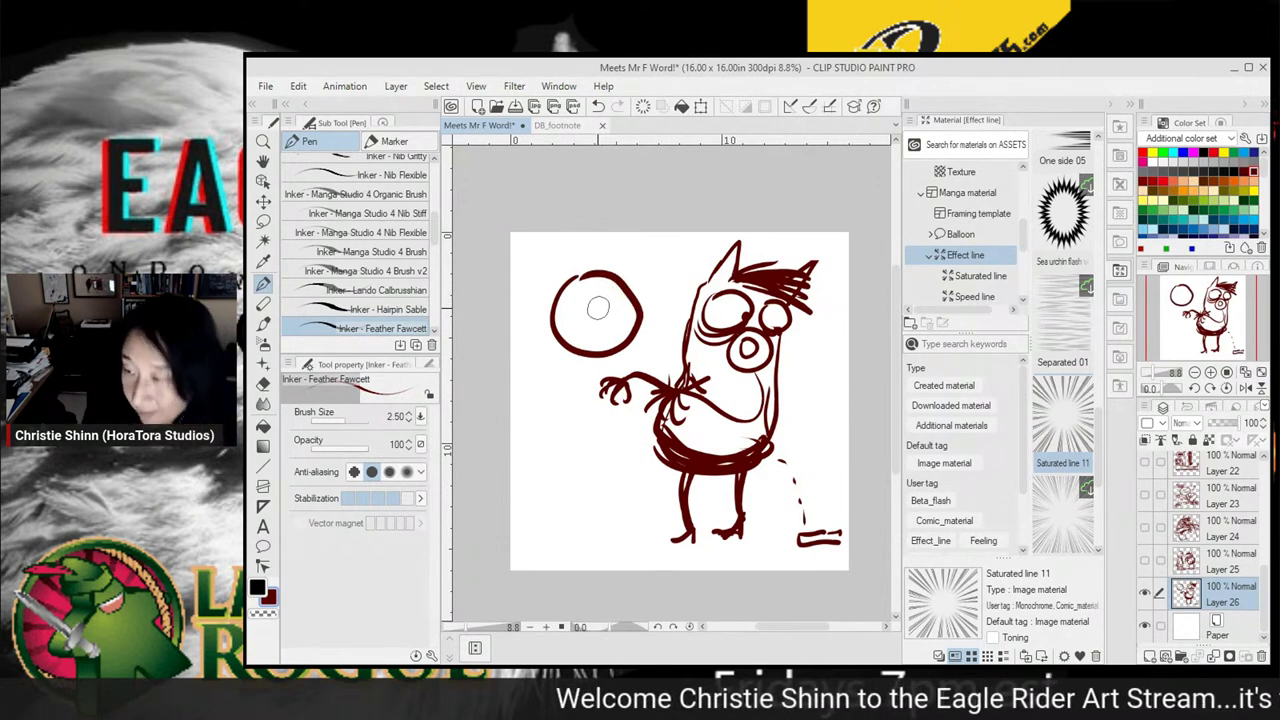
key("ctrl+z")
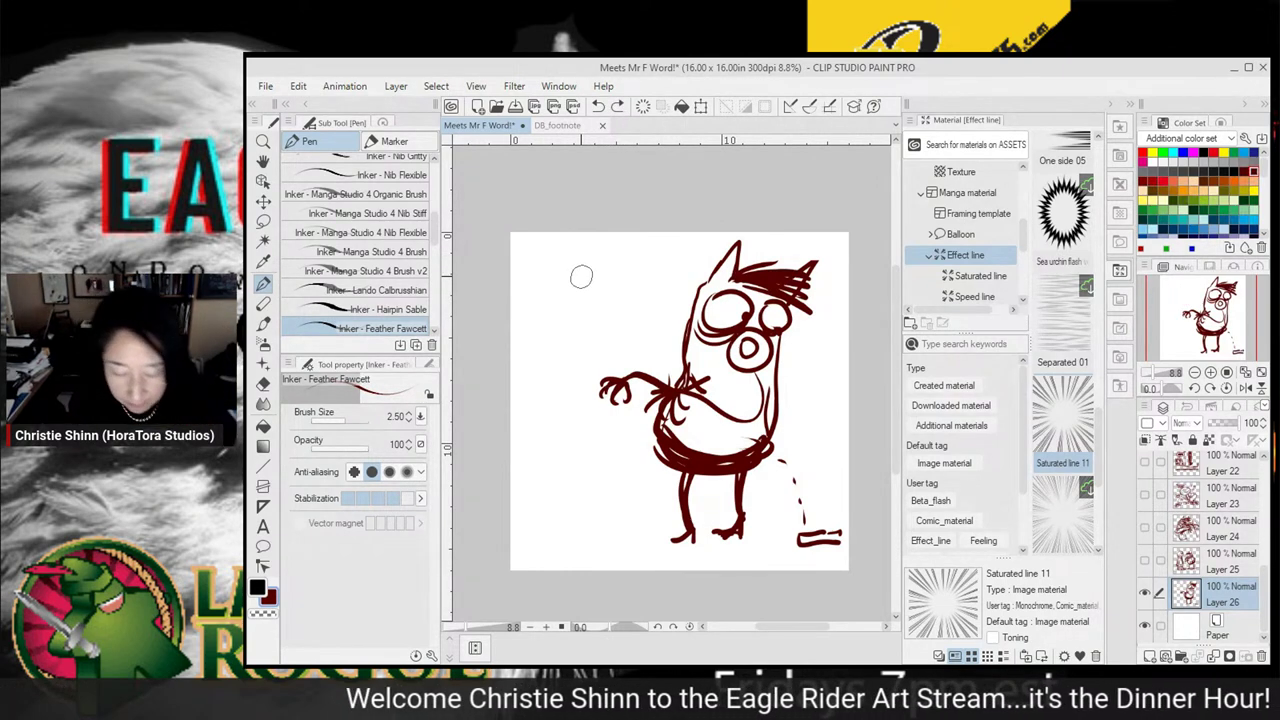
Sketch a round head facing the monster with oval eyes and a frown, and add short alarm lines between the two figures
mouse_move(586, 266)
left_mouse_down()
mouse_move(615, 337)
mouse_move(591, 288)
left_mouse_up()
mouse_move(577, 334)
left_mouse_down()
mouse_move(619, 331)
mouse_move(576, 334)
left_mouse_up()
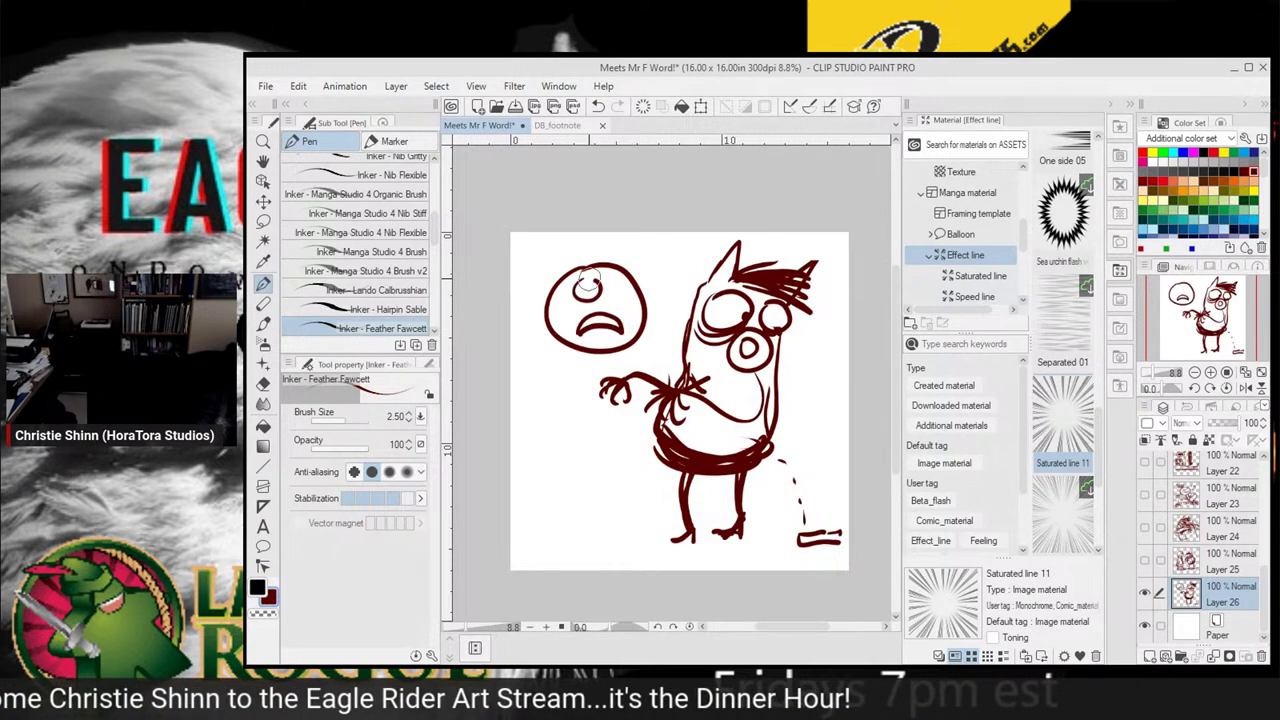
key("ctrl+z")
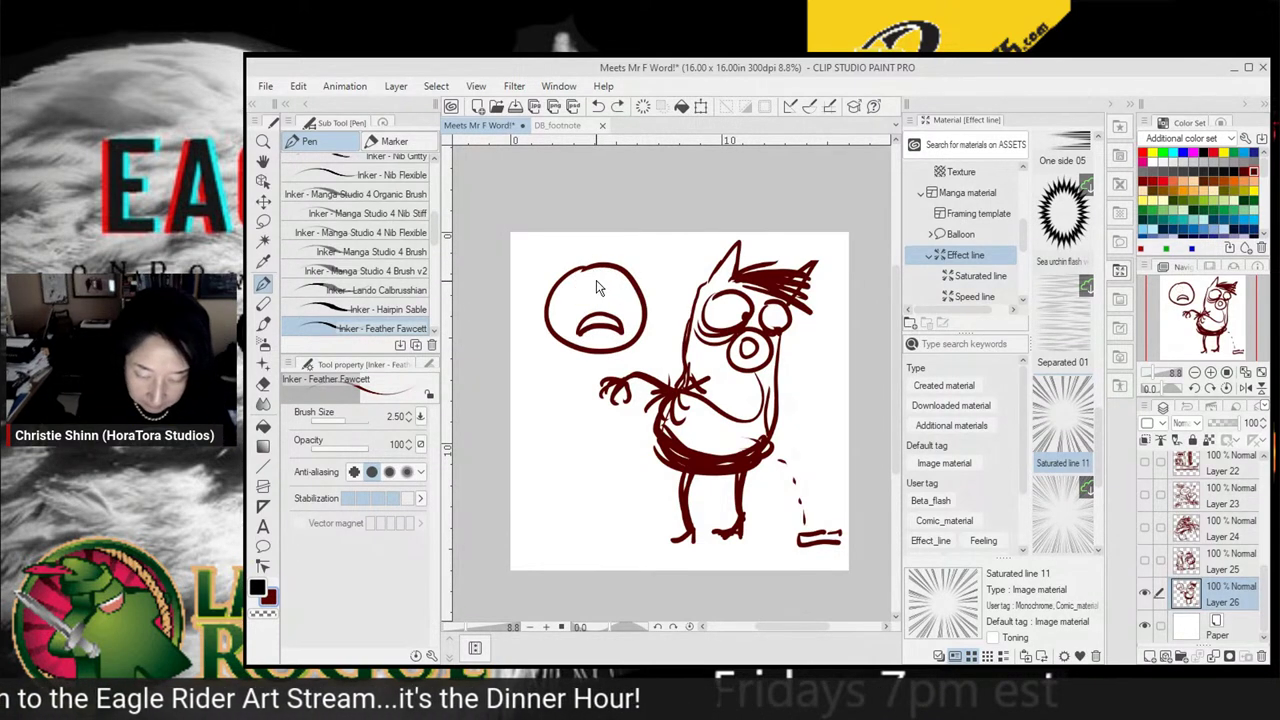
mouse_move(587, 284)
left_mouse_down()
mouse_move(619, 294)
mouse_move(665, 260)
left_mouse_up()
left_click_drag(660, 285, 677, 277)
mouse_move(663, 297)
left_mouse_down()
mouse_move(679, 324)
mouse_move(651, 345)
mouse_move(640, 338)
mouse_move(676, 343)
mouse_move(648, 364)
mouse_move(678, 380)
left_mouse_up()
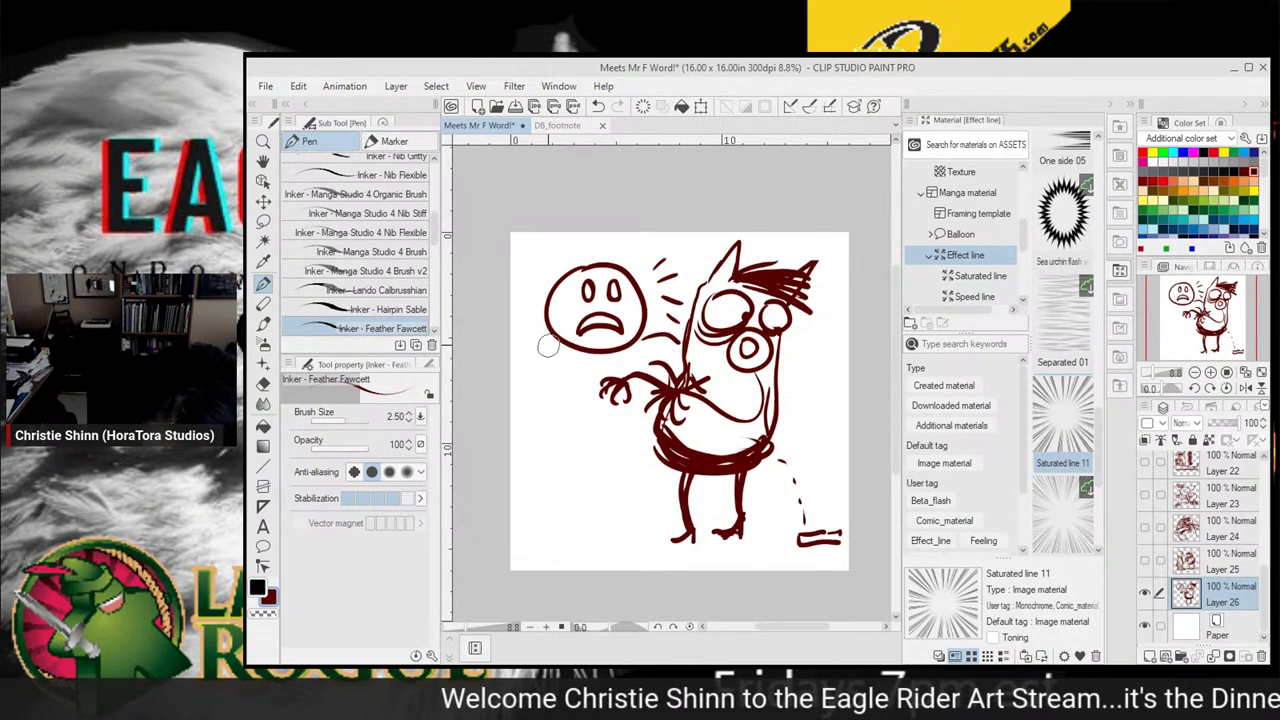
Draw the frowning man's neck, shoulders, jacket and tie, and extend the body down into two legs with shoes
mouse_move(545, 350)
left_mouse_down()
mouse_move(585, 376)
mouse_move(591, 354)
mouse_move(591, 368)
mouse_move(614, 353)
mouse_move(609, 371)
mouse_move(640, 348)
left_mouse_up()
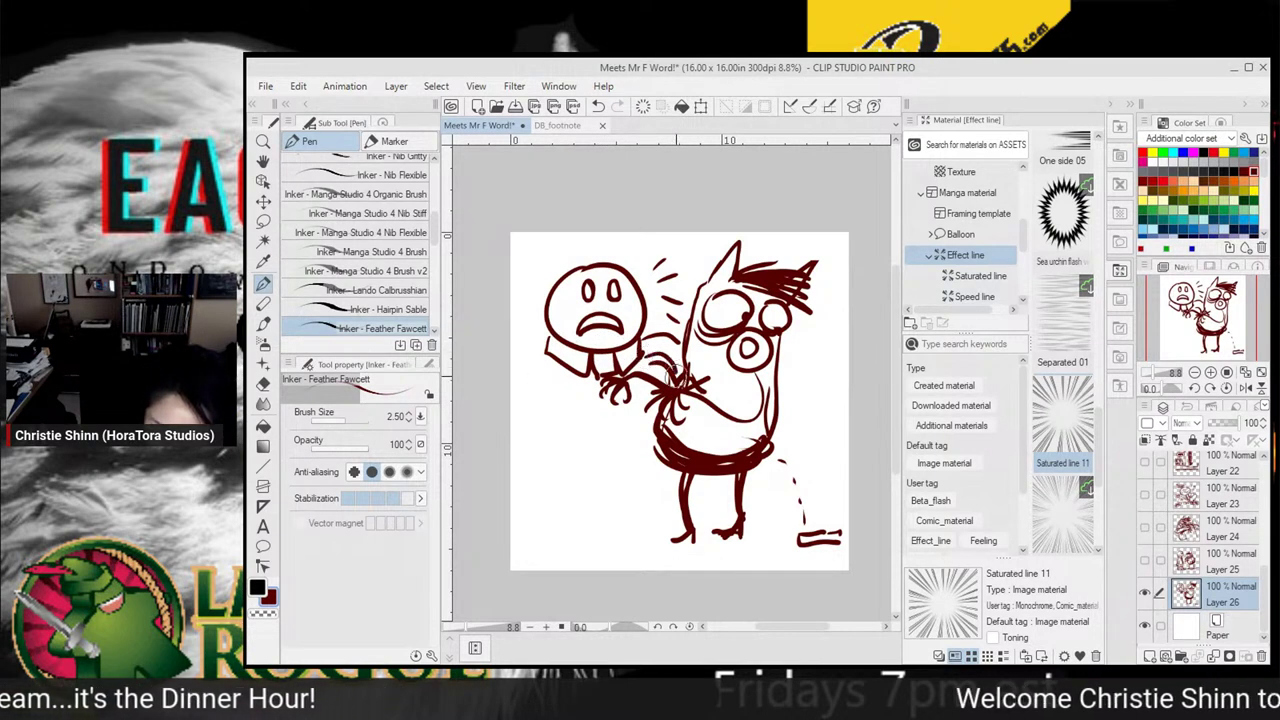
left_click_drag(596, 374, 614, 457)
mouse_move(625, 398)
left_mouse_down()
mouse_move(640, 454)
mouse_move(622, 470)
left_mouse_up()
mouse_move(596, 376)
left_mouse_down()
mouse_move(586, 424)
mouse_move(600, 467)
mouse_move(618, 472)
left_mouse_up()
mouse_move(546, 346)
left_mouse_down()
mouse_move(522, 360)
mouse_move(548, 342)
mouse_move(540, 458)
mouse_move(560, 455)
left_mouse_up()
mouse_move(630, 365)
left_mouse_down()
mouse_move(653, 519)
mouse_move(671, 530)
mouse_move(633, 543)
mouse_move(612, 485)
mouse_move(570, 476)
left_mouse_up()
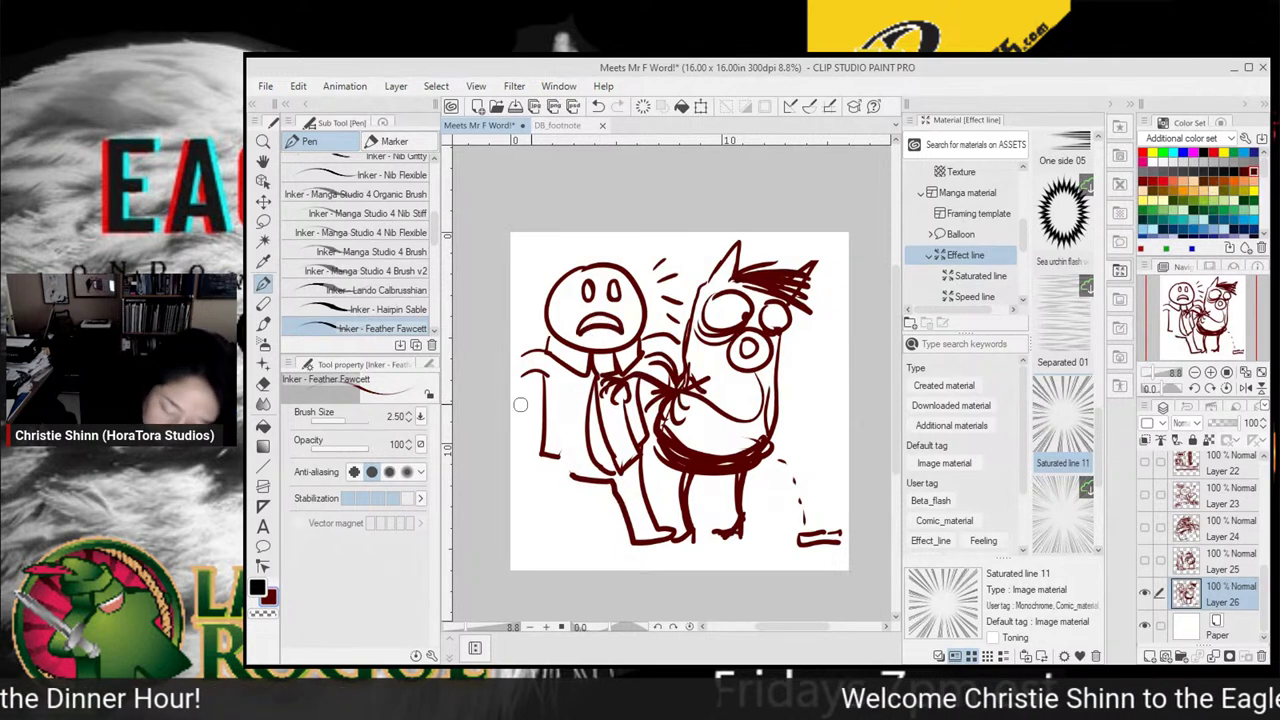
key("ctrl+z")
mouse_move(613, 488)
left_mouse_down()
mouse_move(626, 528)
mouse_move(625, 498)
mouse_move(641, 544)
mouse_move(670, 528)
mouse_move(640, 520)
mouse_move(677, 538)
mouse_move(614, 542)
mouse_move(597, 468)
mouse_move(577, 530)
mouse_move(606, 546)
mouse_move(590, 559)
mouse_move(541, 548)
mouse_move(554, 455)
left_mouse_up()
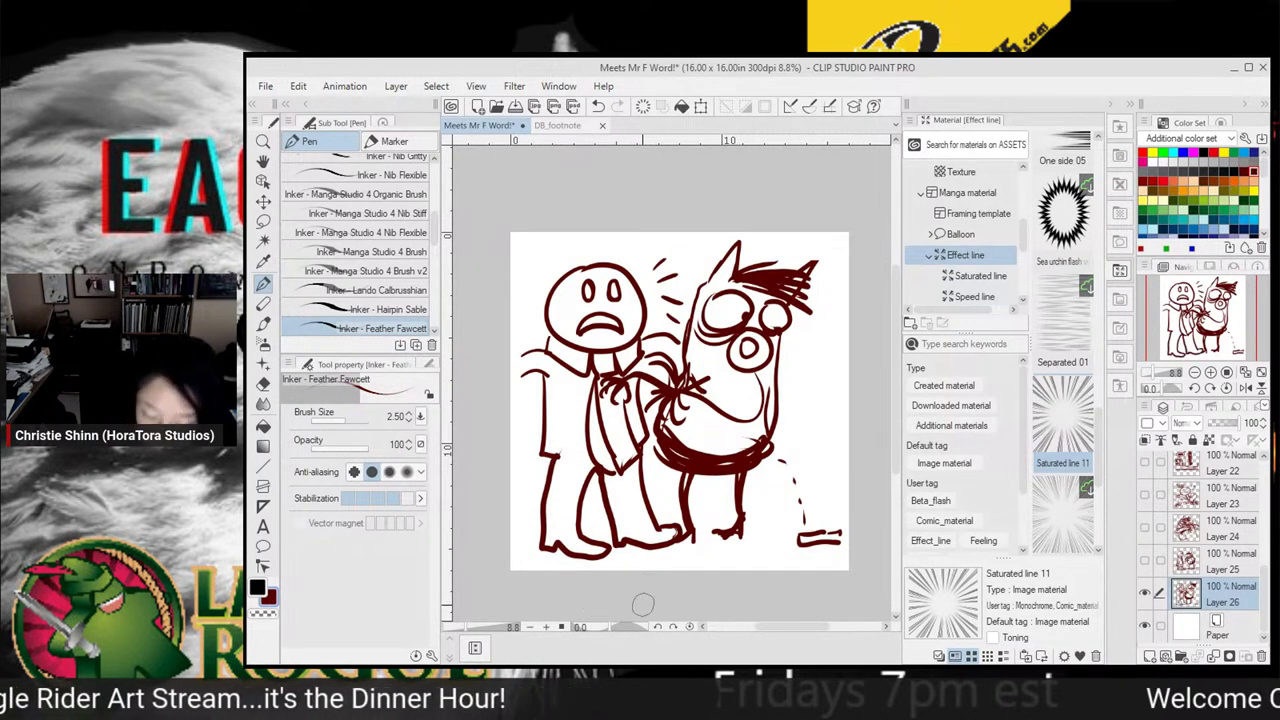
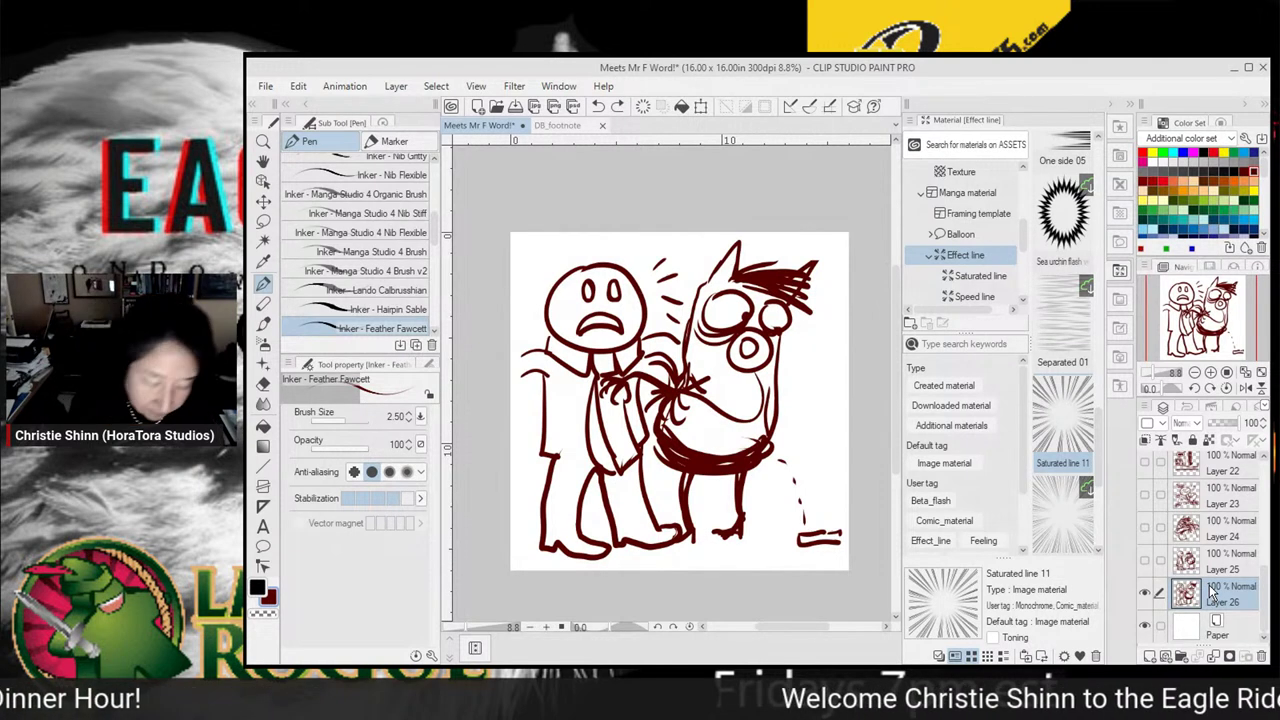
key("m")
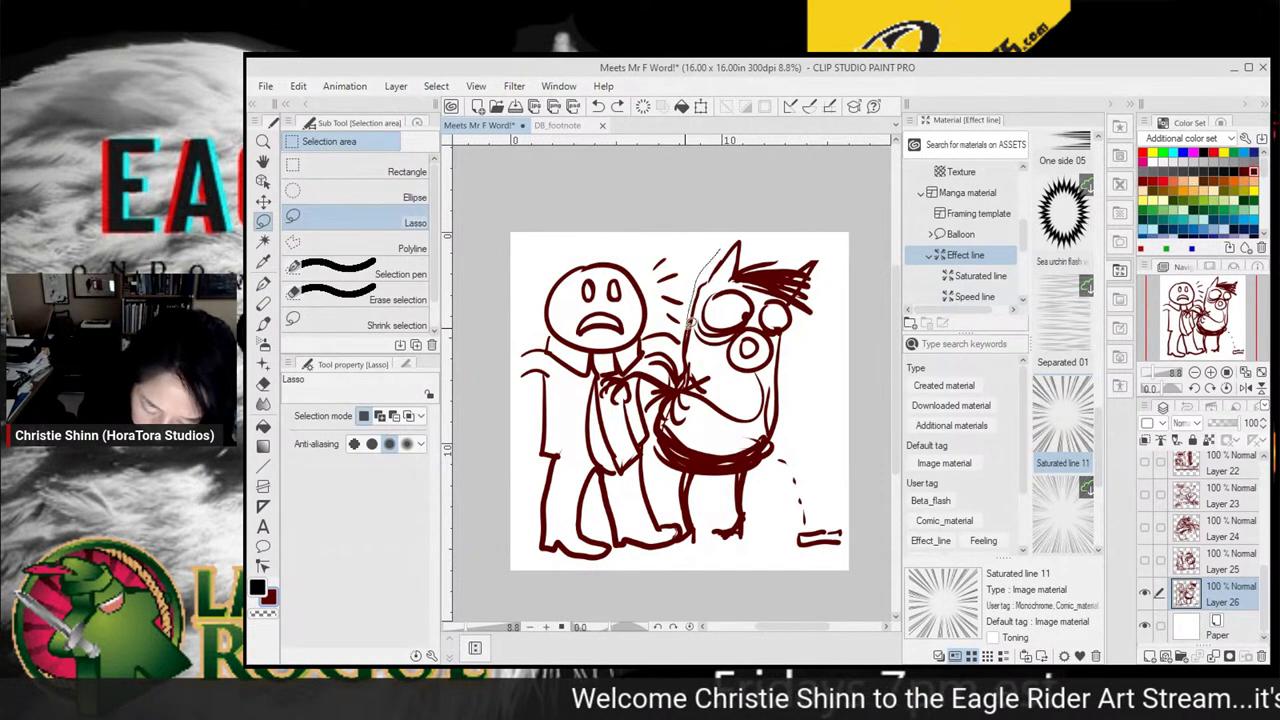
left_click_drag(598, 392, 635, 386)
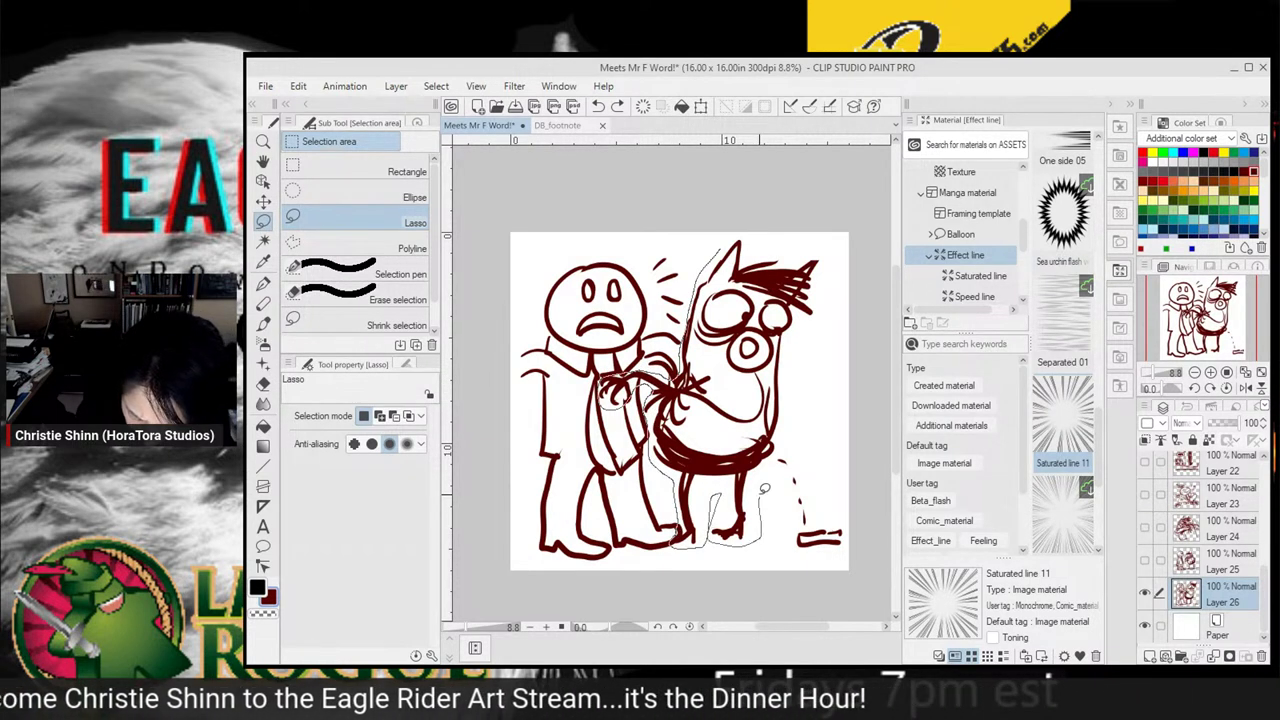
left_click_drag(801, 544, 878, 532)
mouse_move(873, 518)
left_mouse_down()
mouse_move(818, 384)
mouse_move(843, 272)
mouse_move(810, 244)
mouse_move(745, 235)
mouse_move(702, 264)
left_mouse_up()
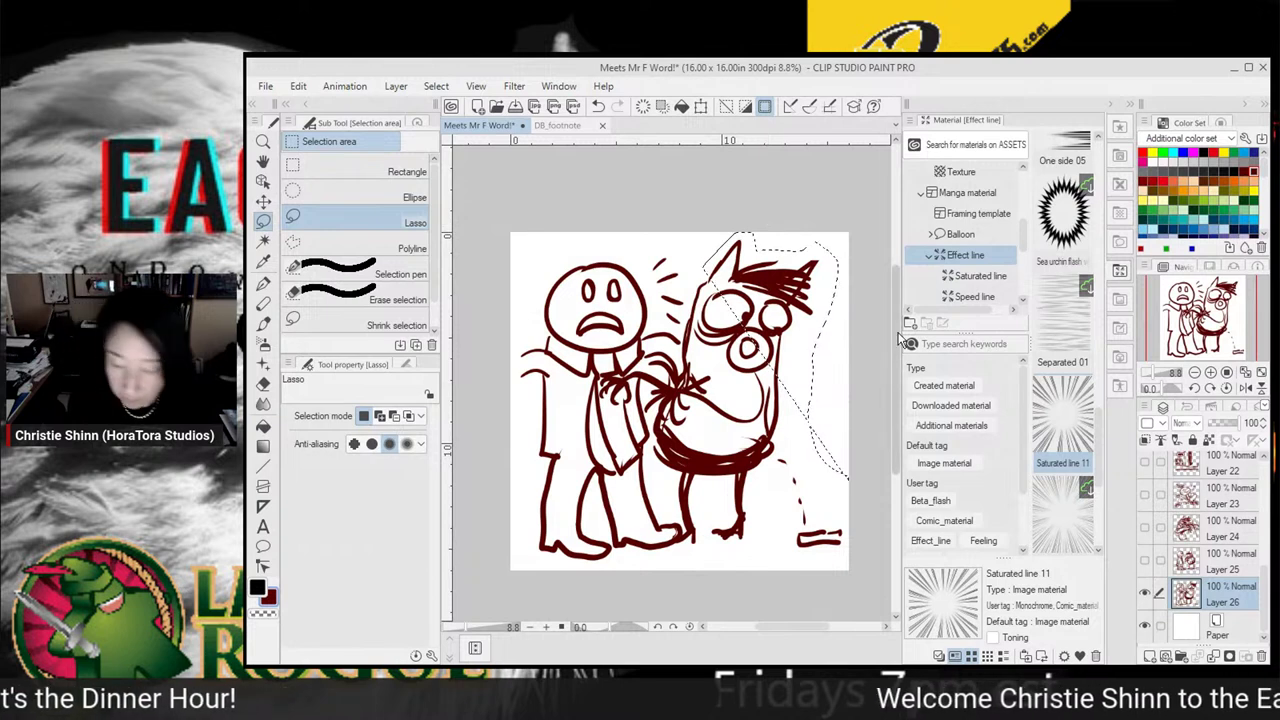
left_click(763, 257)
Lasso the monster with its arm and the small flat object, shift it right and slightly down from the man, and deselect
mouse_move(702, 270)
left_mouse_down()
mouse_move(722, 241)
mouse_move(770, 232)
mouse_move(836, 270)
mouse_move(818, 398)
mouse_move(852, 482)
mouse_move(767, 558)
left_mouse_up()
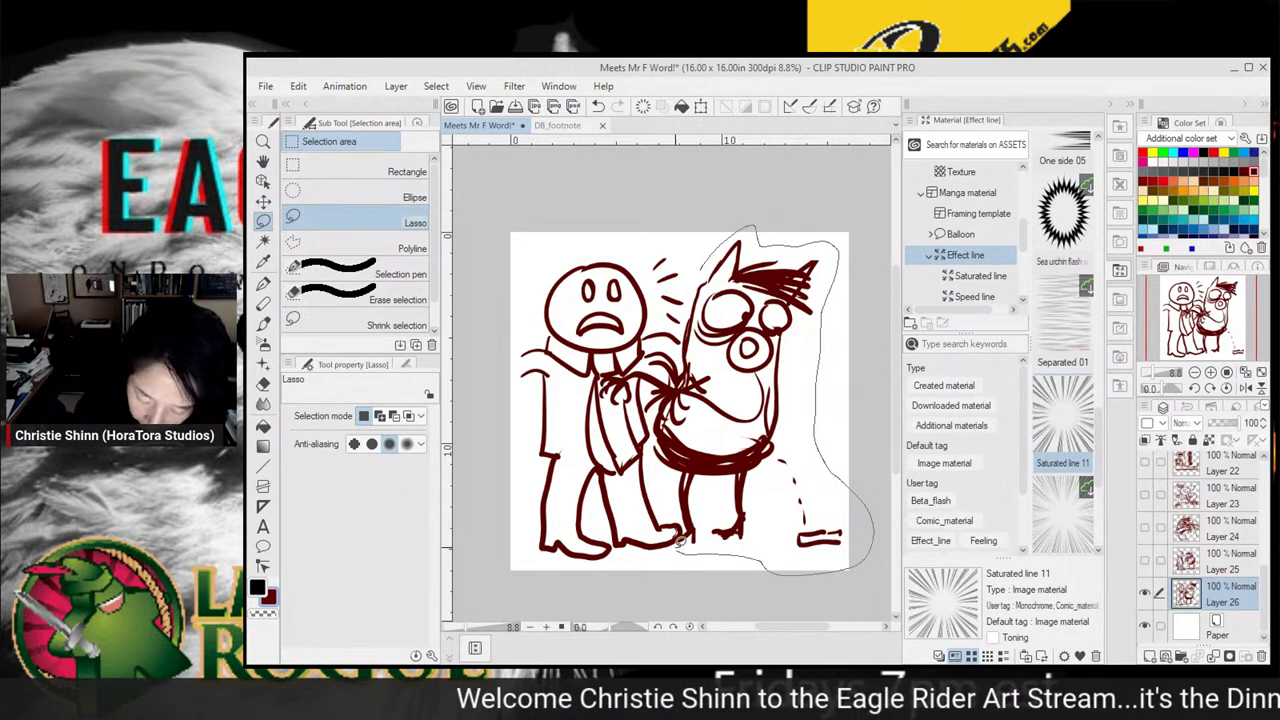
left_click_drag(630, 397, 652, 361)
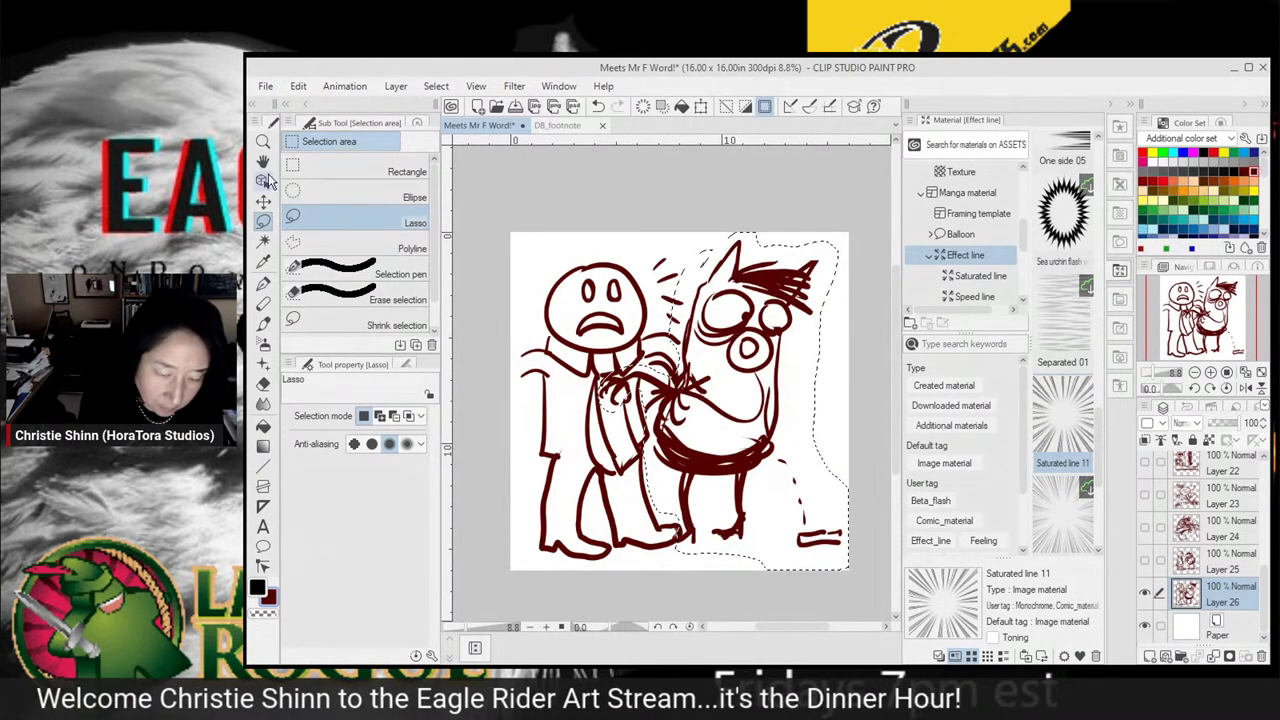
key("k")
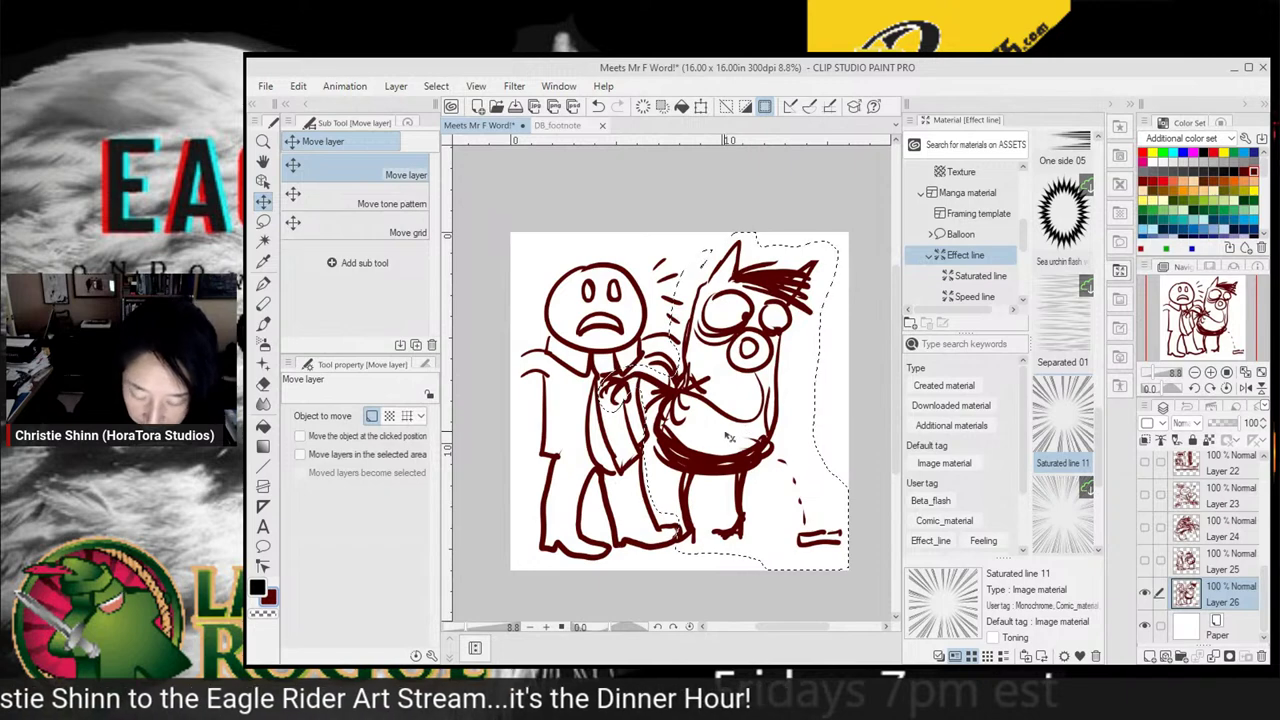
left_click_drag(731, 436, 749, 440)
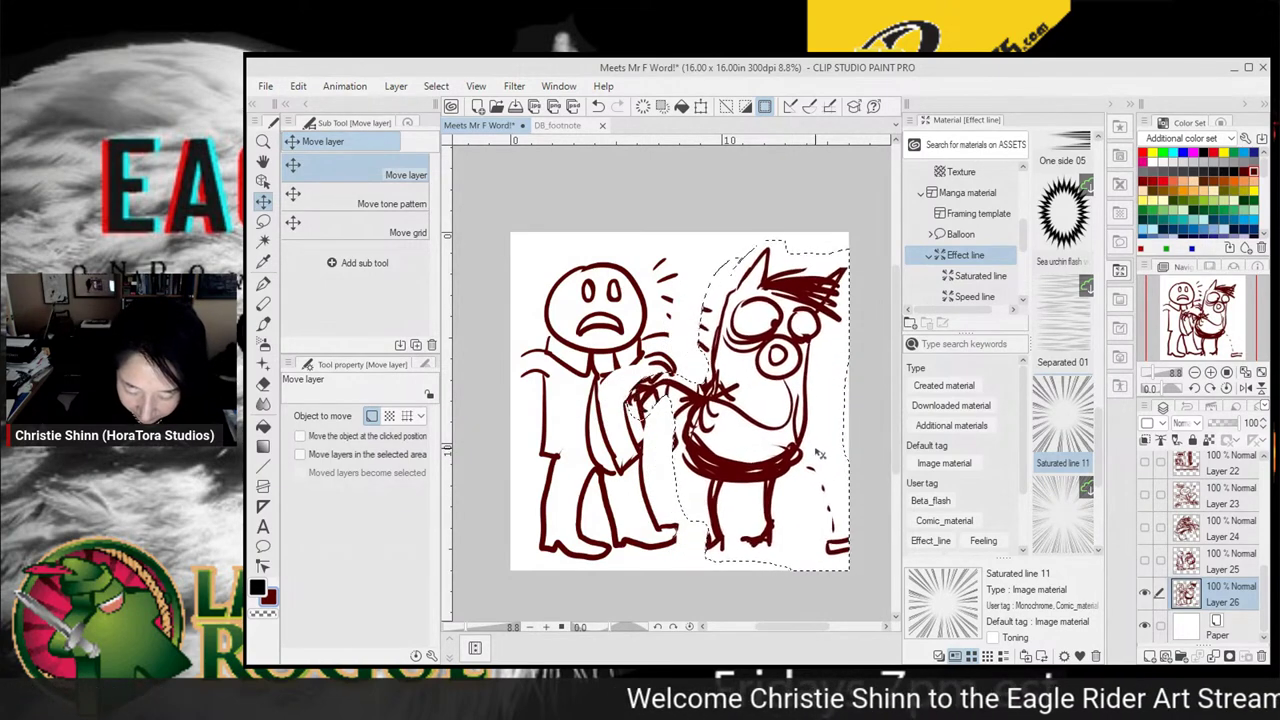
left_click_drag(818, 453, 813, 447)
key("m")
key("ctrl+d")
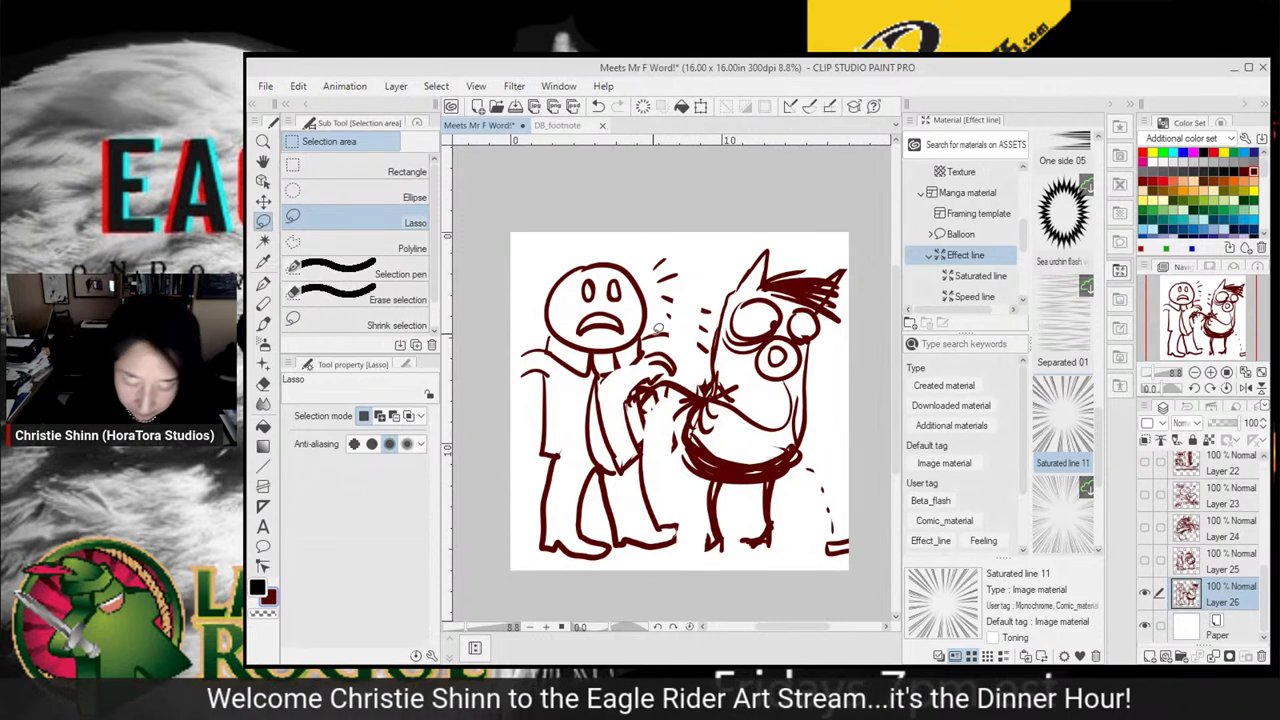
Lasso the man, scale him down to 87%, place him slightly higher beside the monster, apply the transformation and deselect
left_click_drag(547, 252, 675, 241)
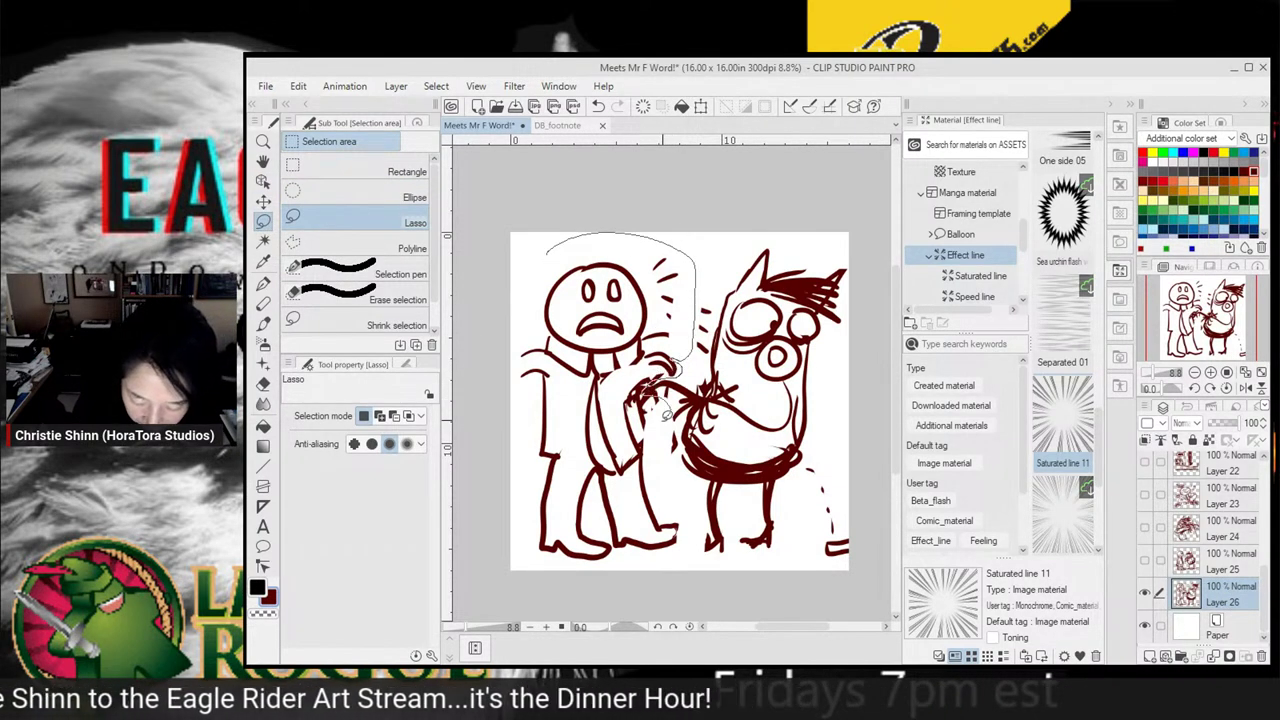
mouse_move(685, 503)
left_mouse_down()
mouse_move(565, 562)
mouse_move(496, 418)
mouse_move(550, 250)
left_mouse_up()
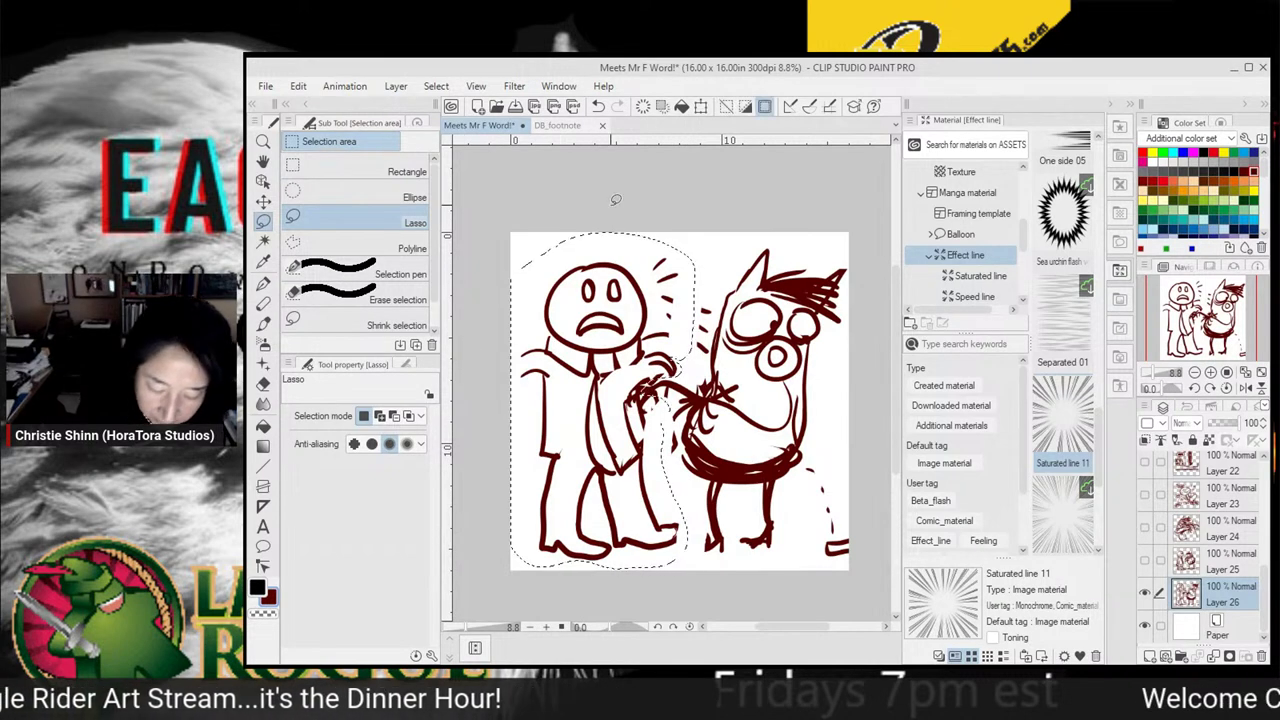
key("ctrl+t")
left_click_drag(690, 567, 654, 524)
left_click_drag(616, 438, 647, 424)
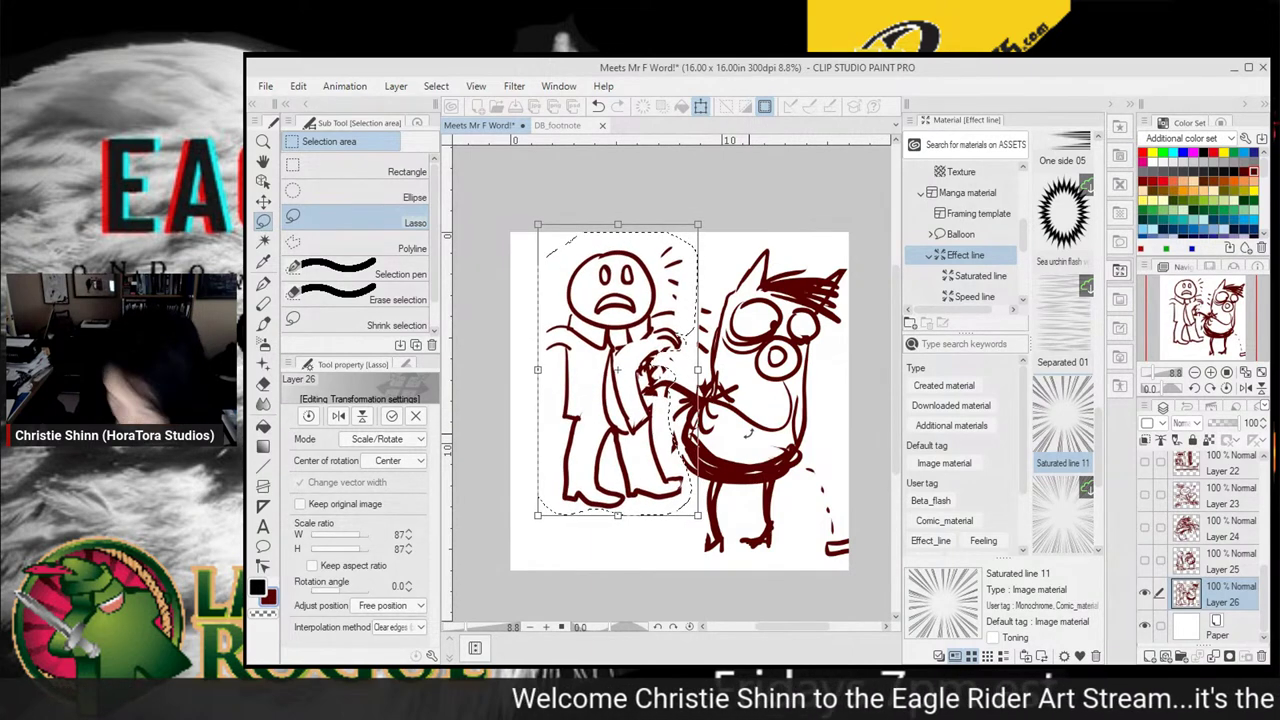
left_click_drag(642, 475, 636, 475)
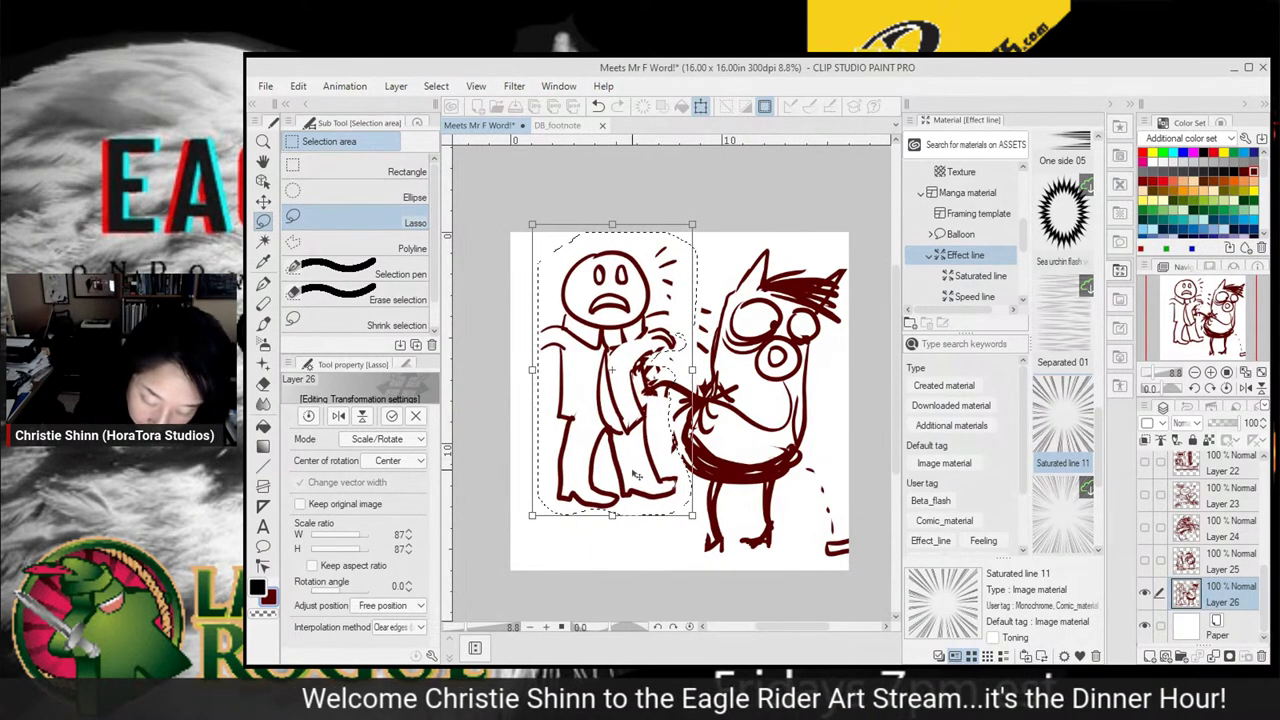
left_click(262, 222)
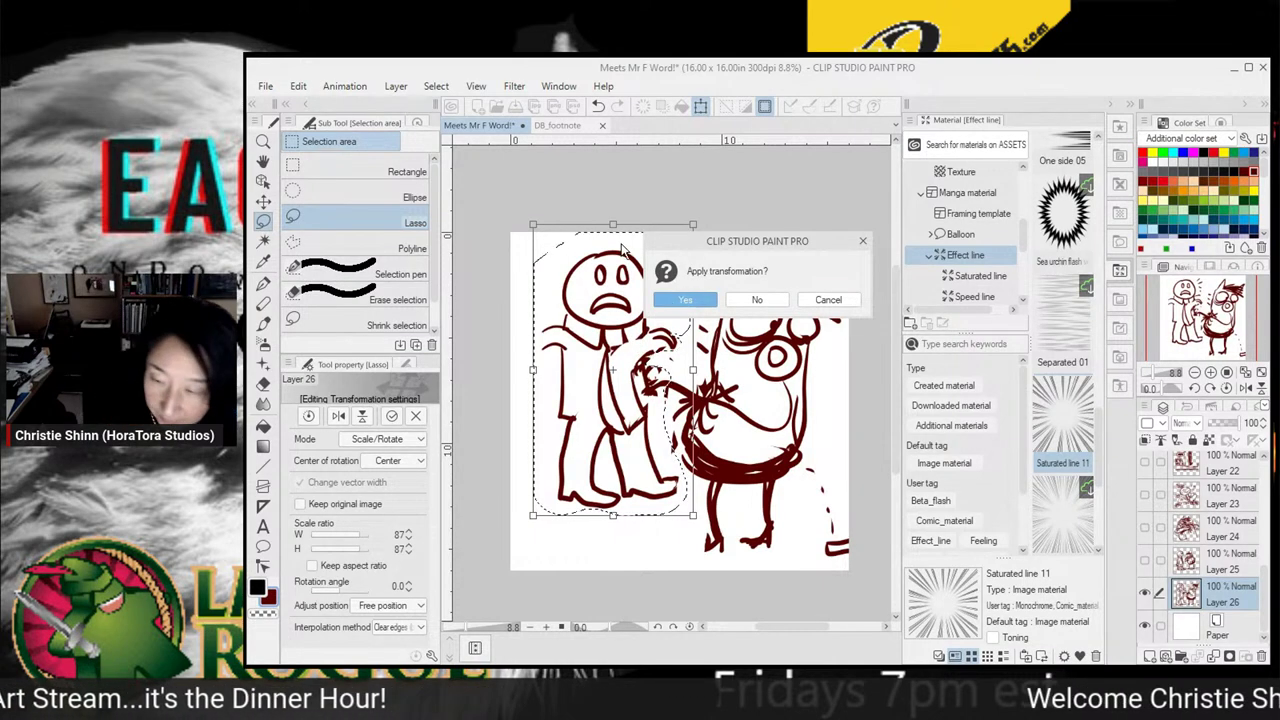
left_click(699, 300)
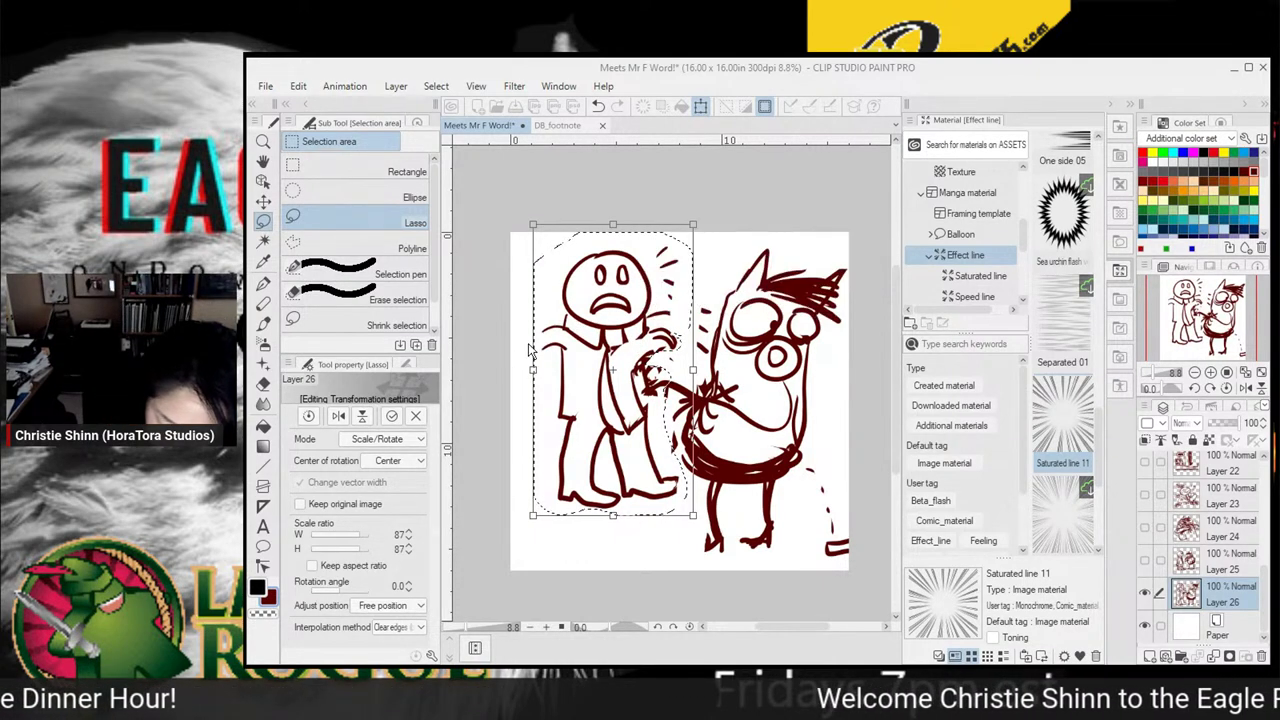
key("ctrl+d")
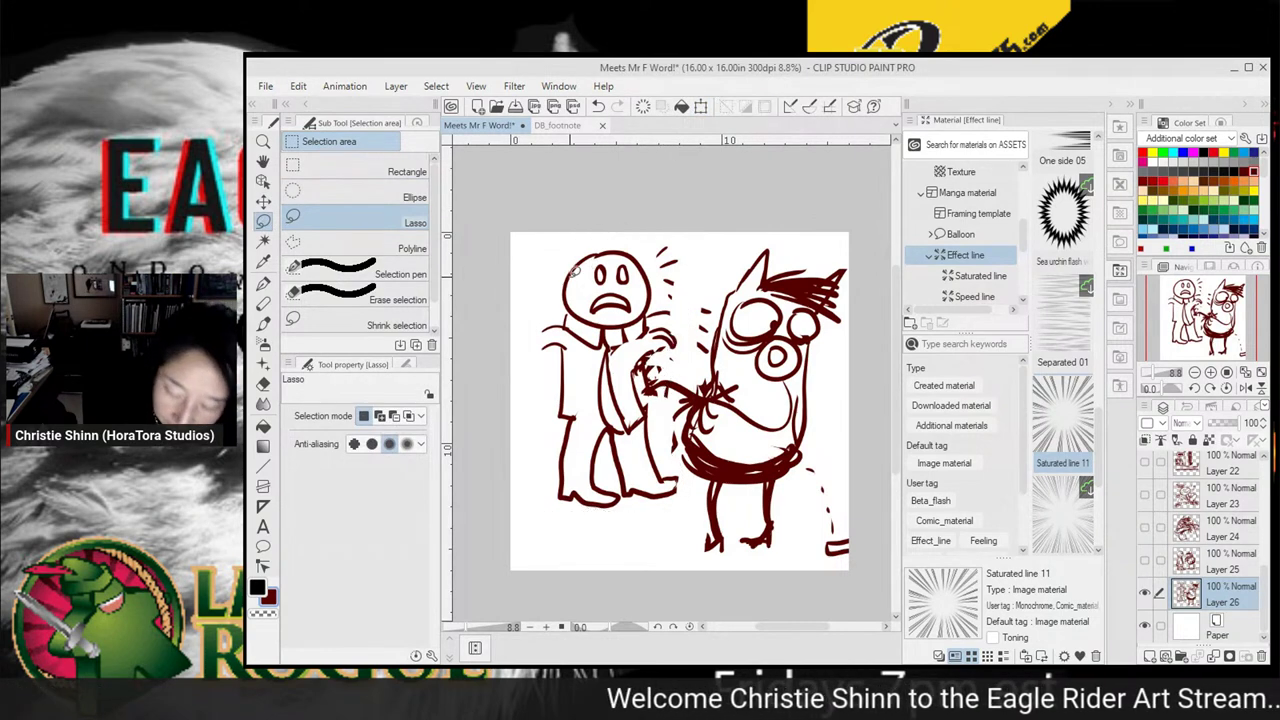
Draw the man's raised arms with spread fingers using the Feather Fawcett pen, and complete the monster's left foot
key("p")
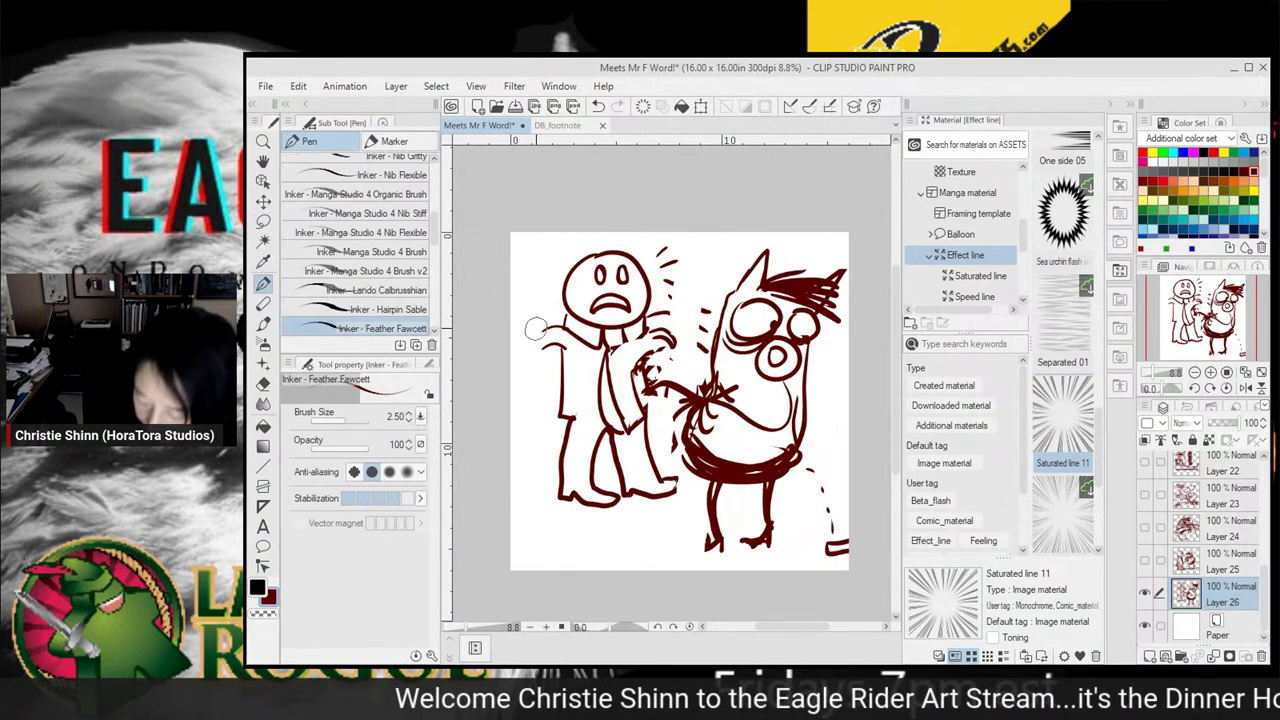
mouse_move(546, 330)
left_mouse_down()
mouse_move(522, 350)
mouse_move(520, 378)
mouse_move(532, 356)
mouse_move(535, 377)
mouse_move(539, 354)
mouse_move(550, 366)
mouse_move(554, 352)
mouse_move(674, 348)
mouse_move(664, 326)
mouse_move(682, 354)
mouse_move(664, 390)
mouse_move(692, 349)
left_mouse_up()
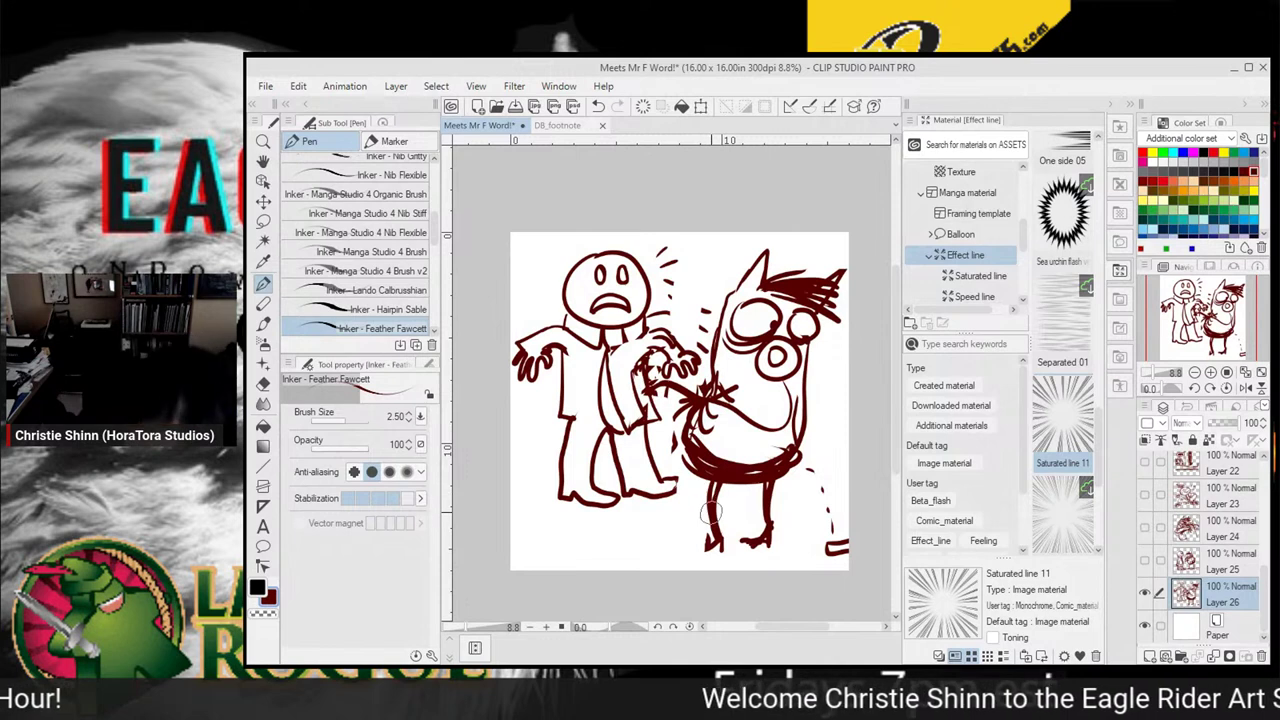
mouse_move(672, 480)
left_mouse_down()
mouse_move(712, 491)
mouse_move(708, 549)
left_mouse_up()
Replace the cut-off flat object with a small tilted one beside the monster's feet, with a dashed fall line and impact marks below
left_click_drag(797, 459, 815, 493)
mouse_move(815, 516)
left_mouse_down()
mouse_move(813, 536)
mouse_move(793, 519)
left_mouse_up()
mouse_move(793, 519)
left_mouse_down()
mouse_move(808, 546)
mouse_move(859, 545)
mouse_move(848, 551)
left_mouse_up()
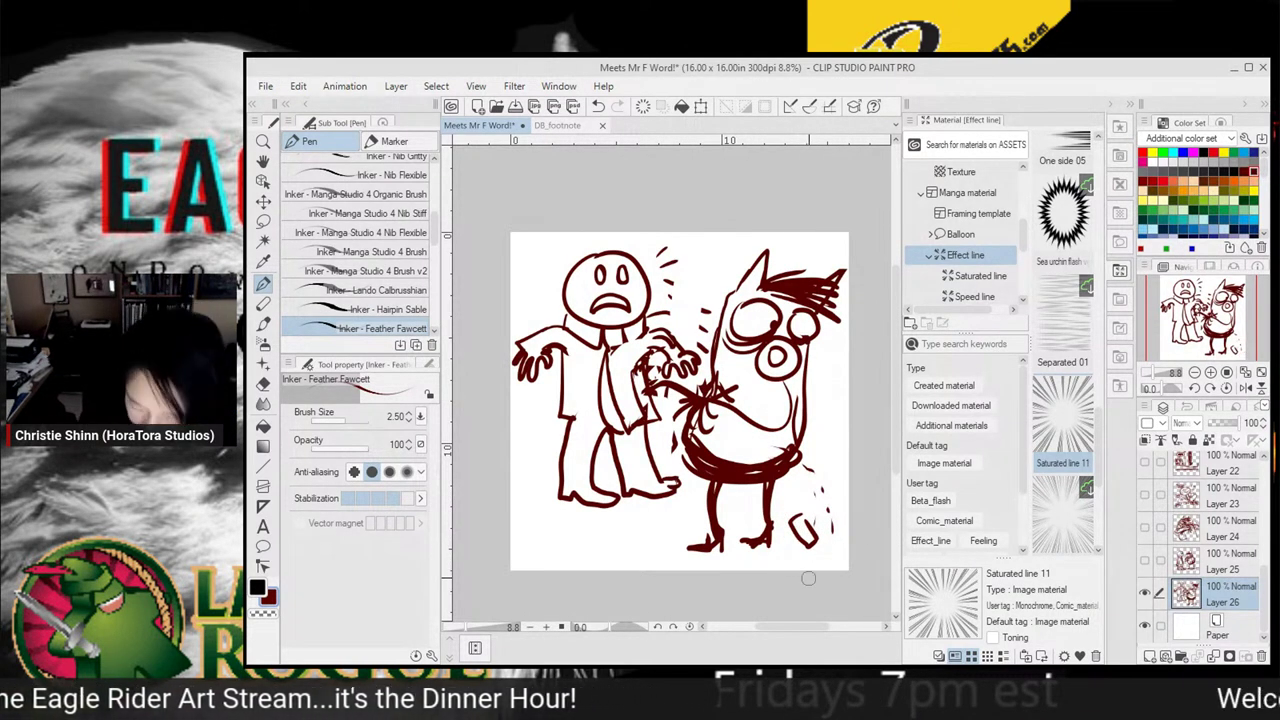
left_click_drag(804, 453, 809, 459)
left_click_drag(813, 470, 817, 497)
mouse_move(817, 507)
left_mouse_down()
mouse_move(803, 556)
mouse_move(821, 563)
mouse_move(839, 548)
mouse_move(815, 562)
left_mouse_up()
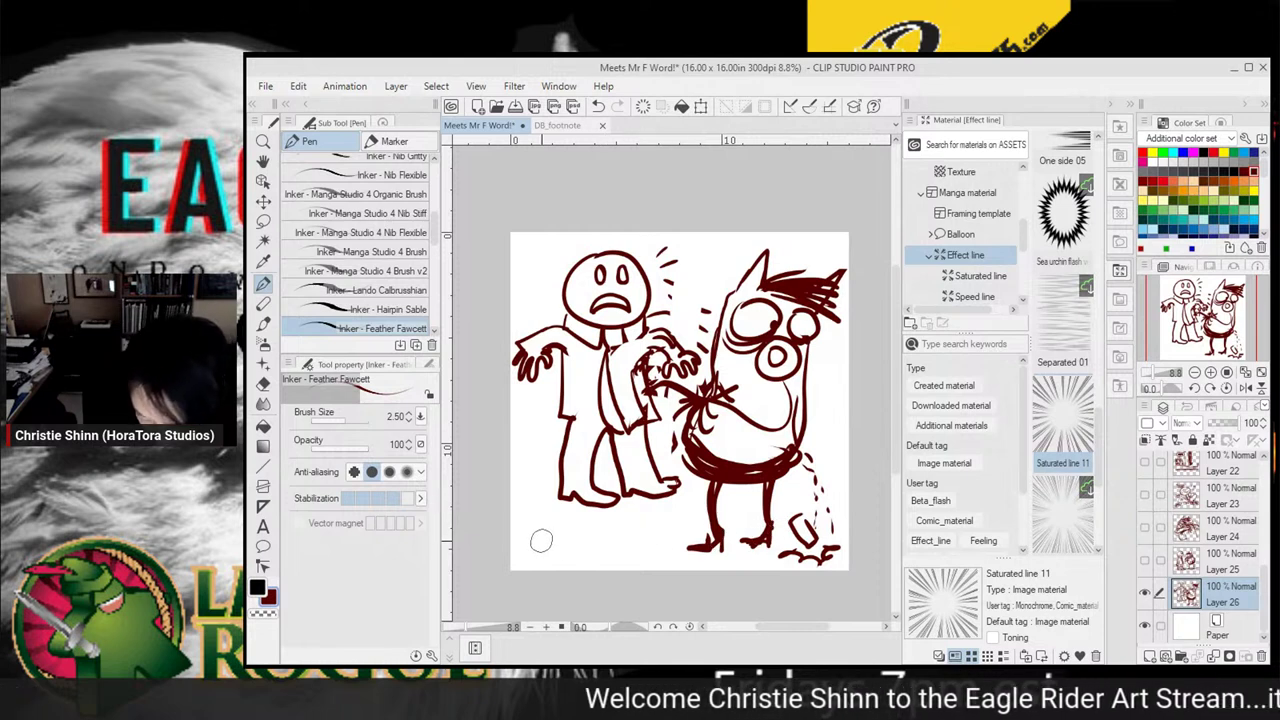
Hatch ground shadows under both figures' feet, touch up the monster's eyes, and add darker strokes and motion lines around the fallen object
mouse_move(640, 548)
left_mouse_down()
mouse_move(778, 540)
mouse_move(738, 550)
left_mouse_up()
mouse_move(758, 322)
left_mouse_down()
mouse_move(755, 333)
mouse_move(802, 334)
left_mouse_up()
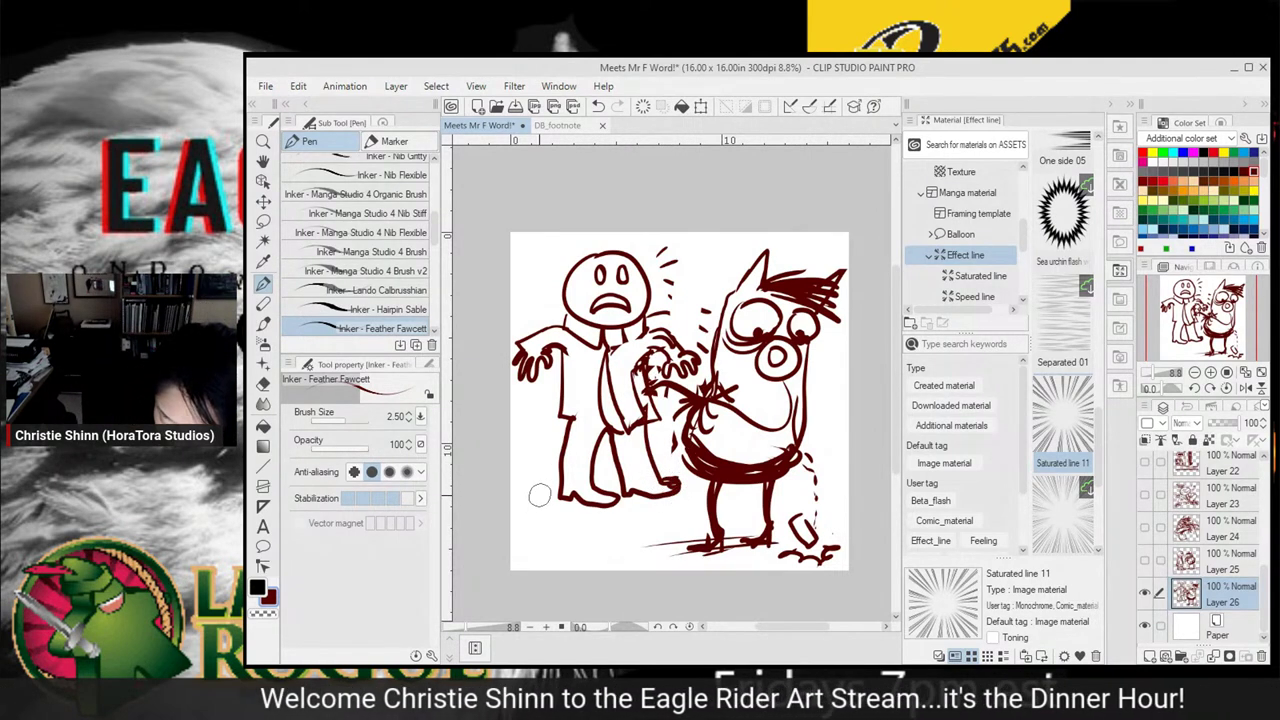
left_click_drag(602, 510, 548, 507)
mouse_move(673, 502)
left_mouse_down()
mouse_move(618, 504)
mouse_move(638, 498)
left_mouse_up()
left_click_drag(714, 489, 672, 491)
left_click_drag(560, 496, 531, 502)
left_click_drag(624, 491, 596, 491)
mouse_move(706, 466)
left_mouse_down()
mouse_move(794, 488)
mouse_move(796, 510)
mouse_move(832, 516)
left_mouse_up()
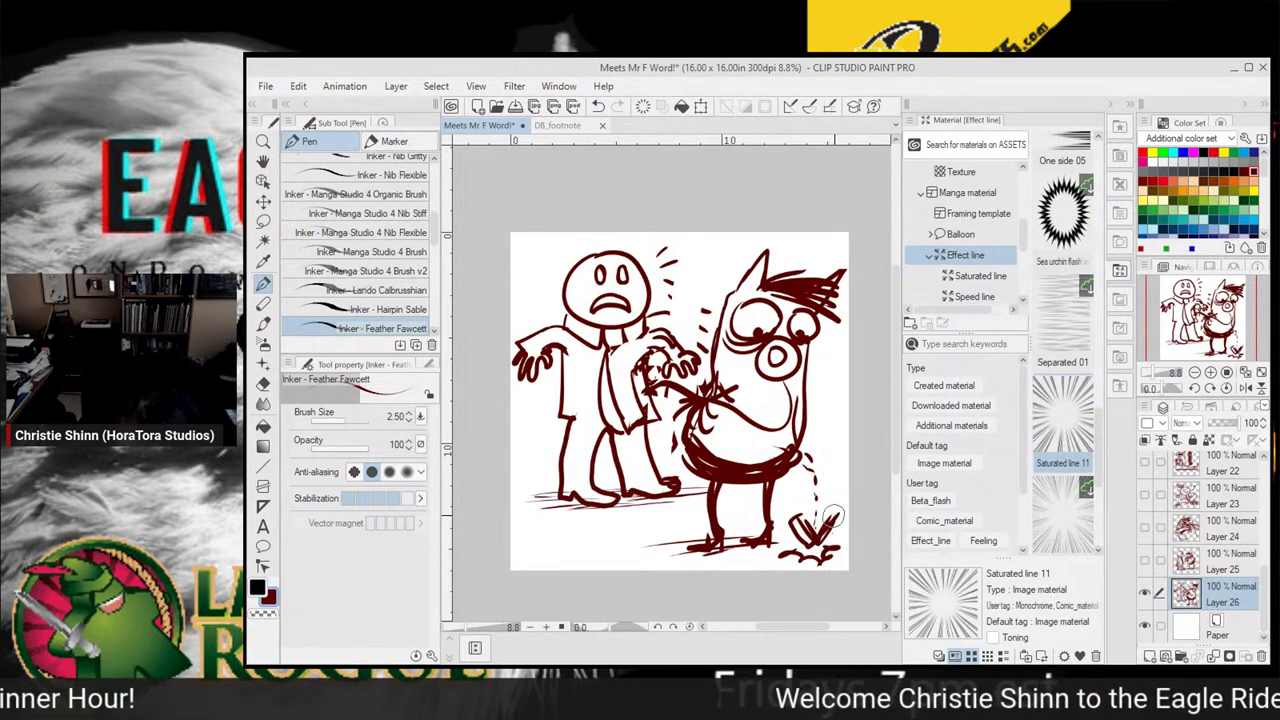
mouse_move(812, 450)
left_mouse_down()
mouse_move(806, 505)
mouse_move(834, 514)
mouse_move(825, 503)
left_mouse_up()
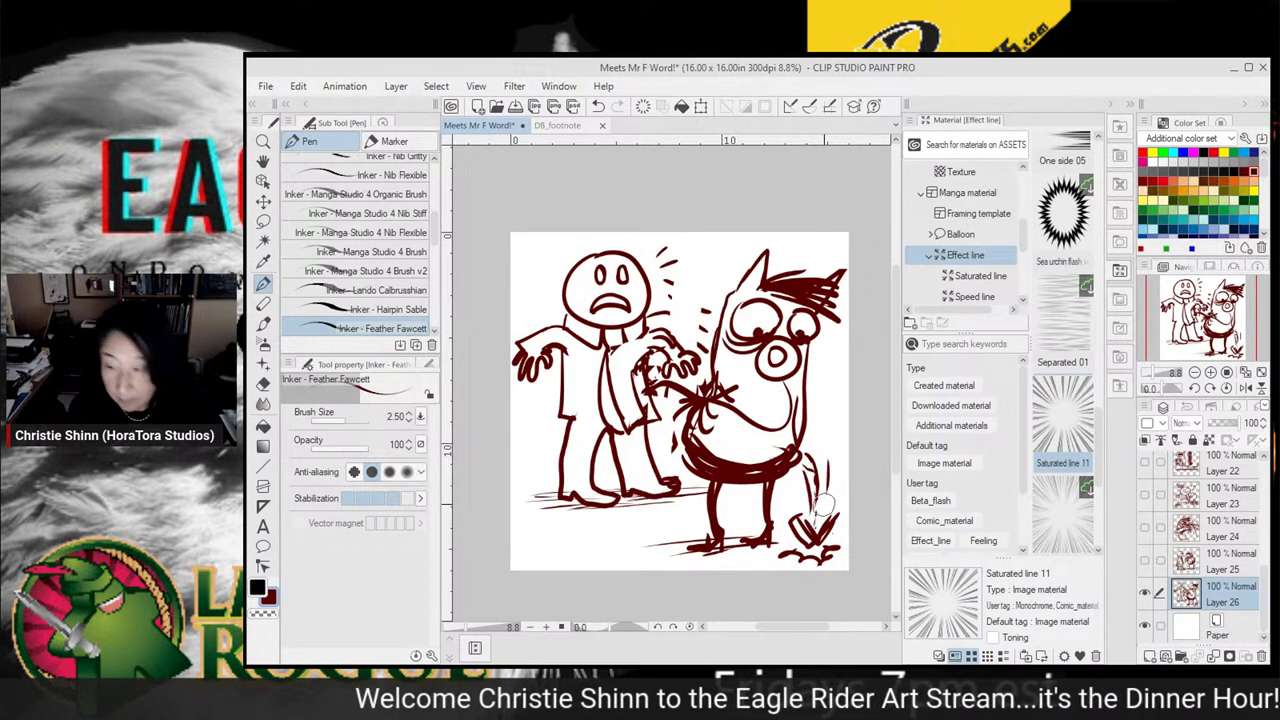
Hide the finished sketch on Layer 26 and add a new blank layer directly above Paper for the following page
left_click(1145, 593)
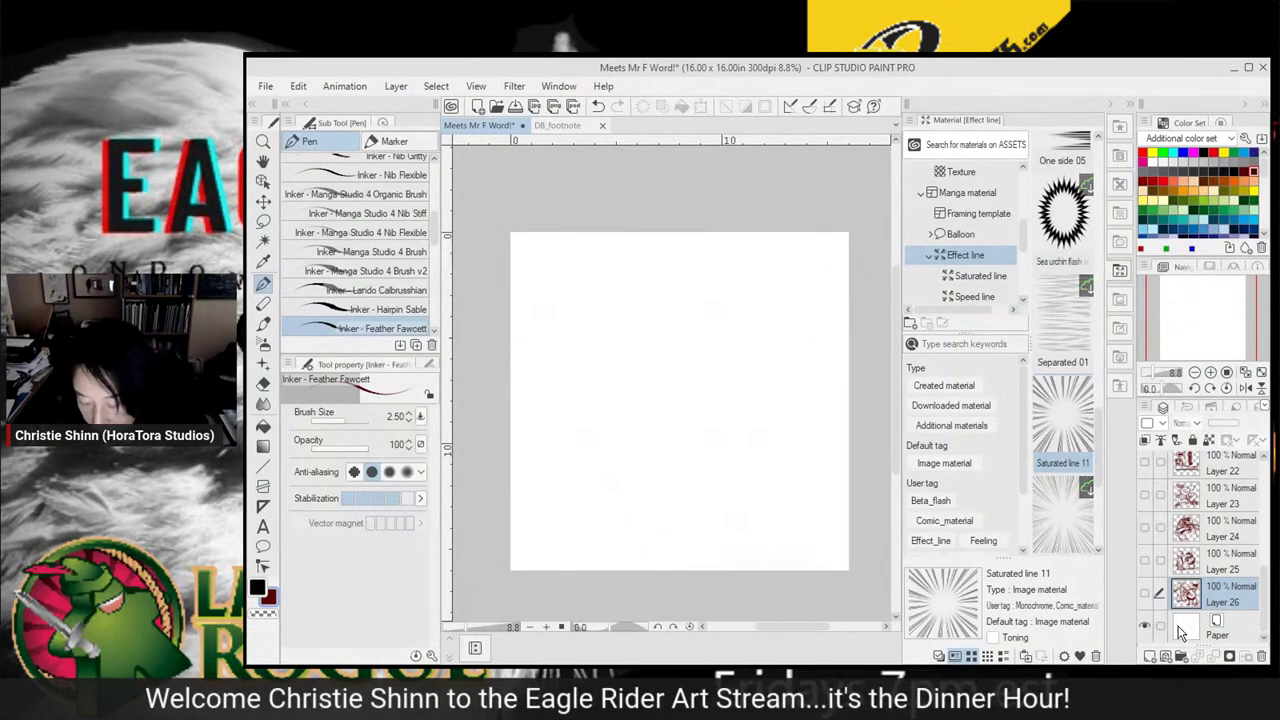
left_click(1192, 635)
left_click(1149, 656)
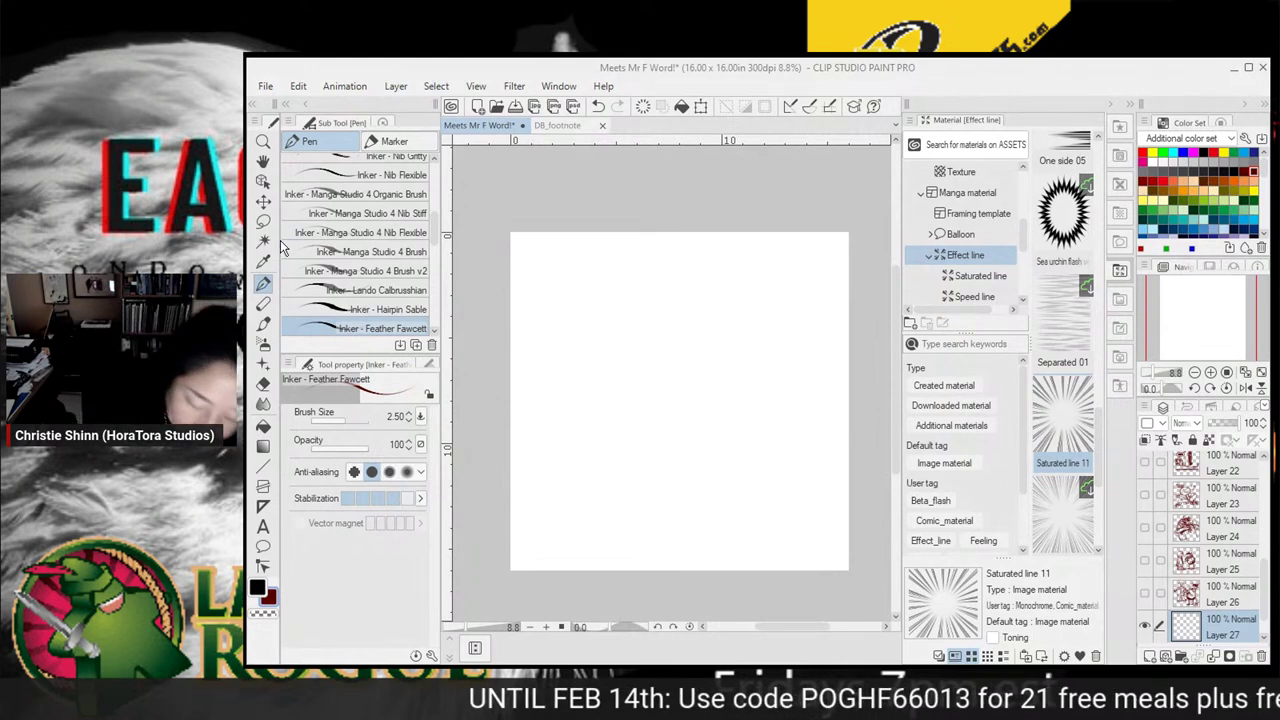
left_click(597, 374)
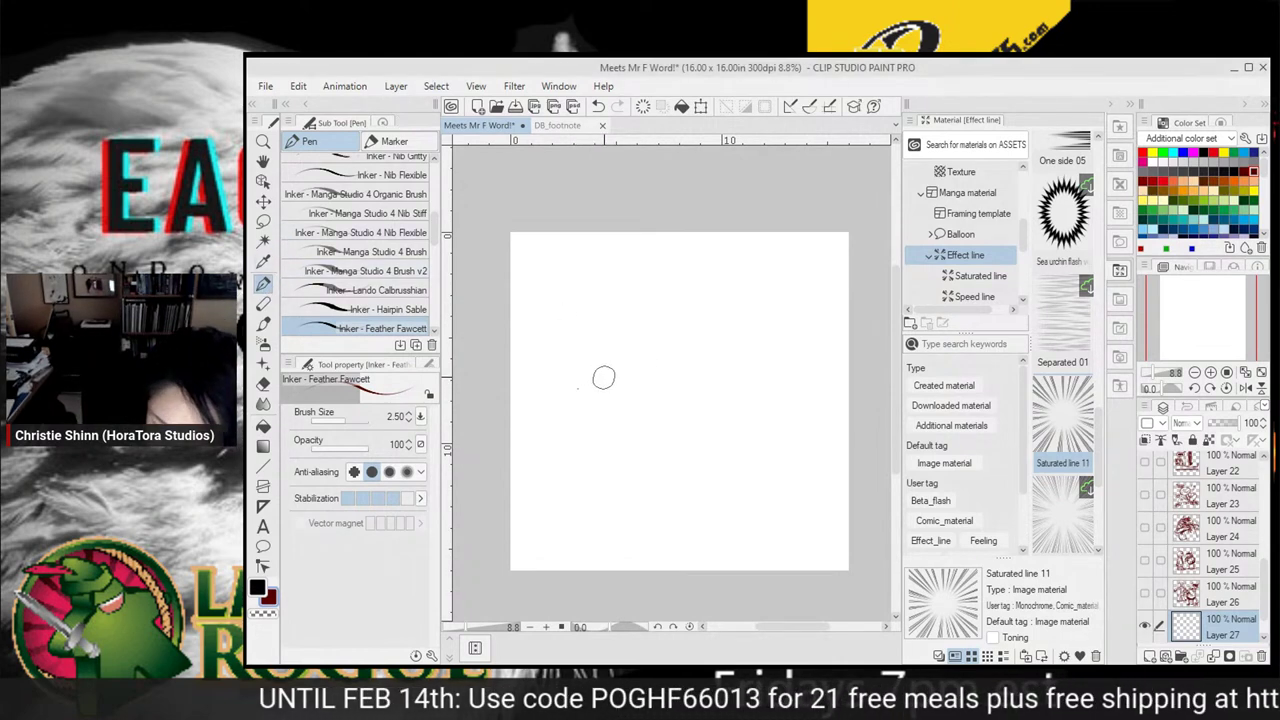
Sketch the man's bent arm with its hand held against the chest, plus the torso's side lines, on Layer 27
left_click_drag(586, 381, 558, 513)
left_click_drag(651, 407, 665, 510)
mouse_move(584, 386)
left_mouse_down()
mouse_move(577, 444)
mouse_move(593, 431)
mouse_move(619, 438)
mouse_move(609, 455)
mouse_move(629, 448)
mouse_move(607, 465)
mouse_move(633, 468)
mouse_move(595, 468)
mouse_move(548, 507)
mouse_move(541, 399)
mouse_move(588, 378)
left_mouse_up()
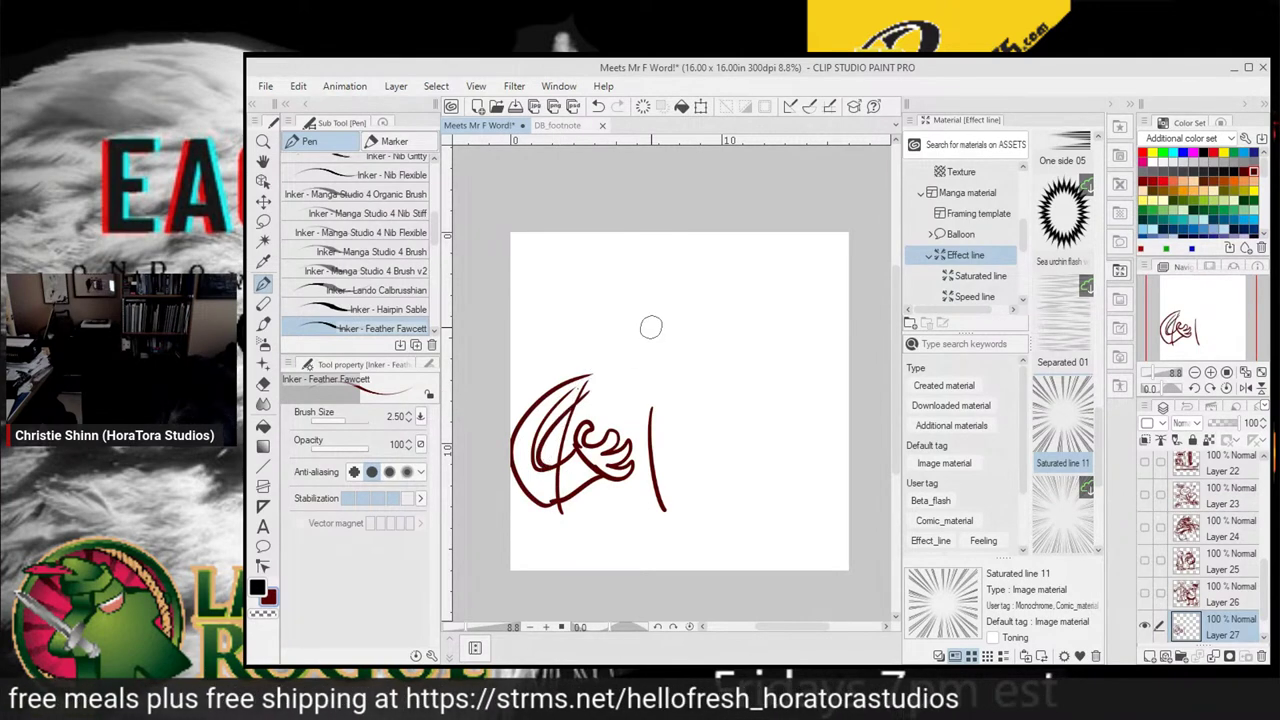
Draw the man's angry, open-mouthed head in profile above the torso and his other arm raised with a pointing finger
mouse_move(629, 294)
left_mouse_down()
mouse_move(590, 343)
mouse_move(669, 344)
mouse_move(653, 281)
mouse_move(679, 339)
mouse_move(645, 332)
mouse_move(606, 358)
mouse_move(661, 367)
mouse_move(647, 353)
mouse_move(644, 368)
mouse_move(664, 336)
mouse_move(659, 348)
mouse_move(623, 340)
mouse_move(654, 348)
left_mouse_up()
mouse_move(646, 296)
left_mouse_down()
mouse_move(670, 320)
mouse_move(670, 300)
left_mouse_up()
mouse_move(600, 330)
left_mouse_down()
mouse_move(655, 380)
mouse_move(705, 392)
mouse_move(718, 362)
left_mouse_up()
mouse_move(653, 409)
left_mouse_down()
mouse_move(726, 392)
mouse_move(727, 367)
mouse_move(746, 353)
mouse_move(764, 384)
mouse_move(738, 388)
left_mouse_up()
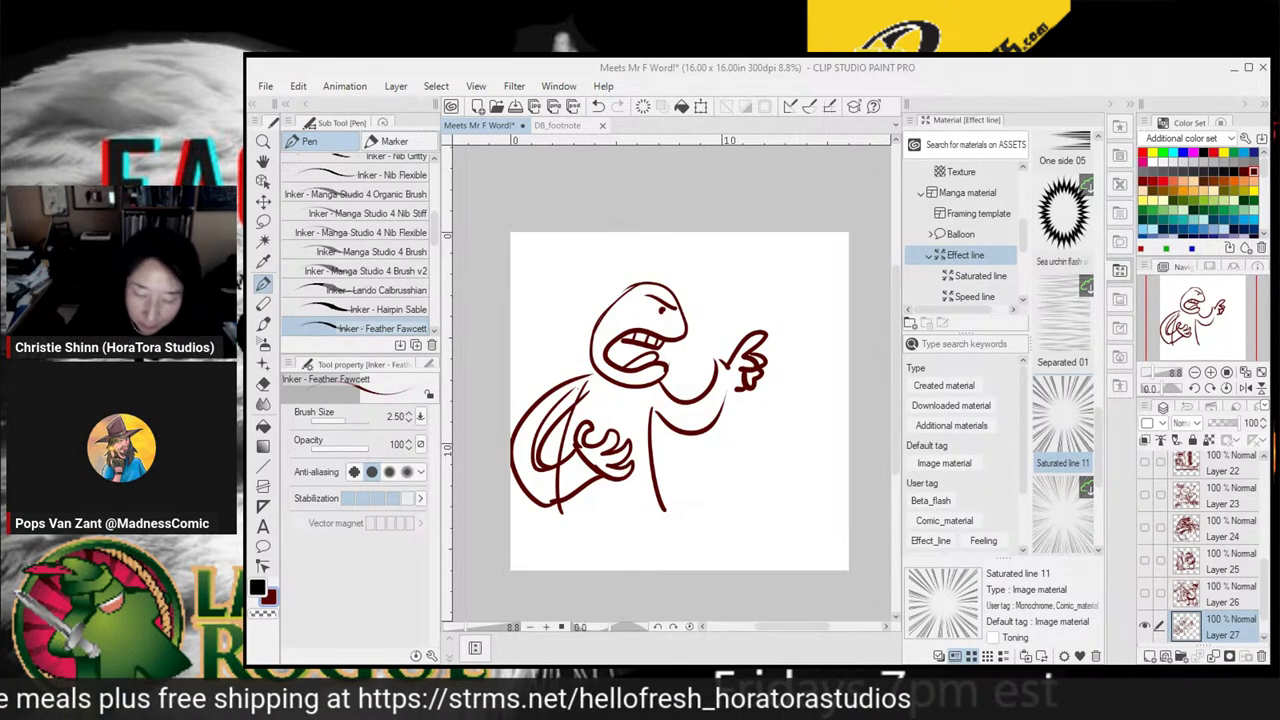
Dress the man with a sleeve cuff on the pointing arm, a shirt collar, a tie and a jacket front
mouse_move(722, 362)
left_mouse_down()
mouse_move(742, 408)
mouse_move(654, 438)
left_mouse_up()
mouse_move(590, 373)
left_mouse_down()
mouse_move(618, 403)
mouse_move(627, 390)
mouse_move(642, 405)
mouse_move(644, 388)
left_mouse_up()
mouse_move(651, 402)
left_mouse_down()
mouse_move(676, 456)
mouse_move(650, 452)
mouse_move(648, 499)
left_mouse_up()
left_click_drag(648, 499, 669, 513)
mouse_move(652, 404)
left_mouse_down()
mouse_move(670, 512)
mouse_move(635, 430)
mouse_move(631, 491)
left_mouse_up()
left_click_drag(642, 398, 662, 386)
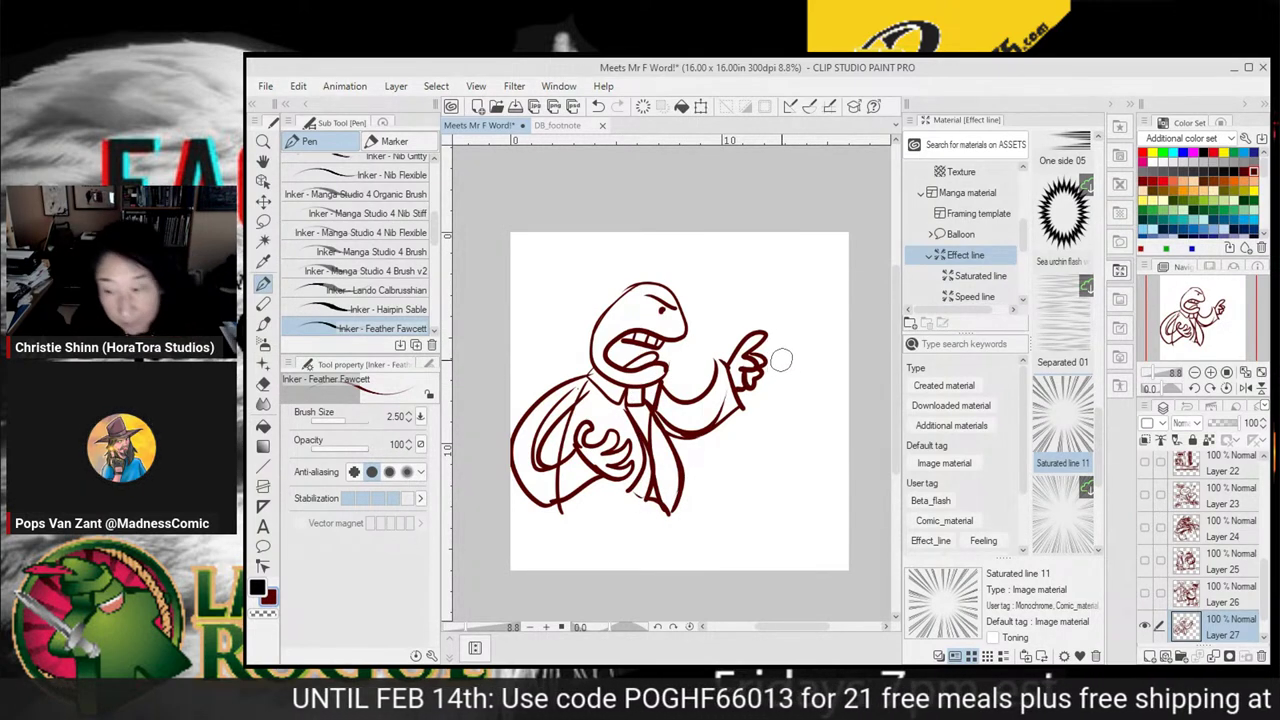
Scale the man's sketch down to 78% width and 75% height, shift it slightly inward, and apply the transformation
key("ctrl+t")
mouse_move(753, 271)
left_mouse_down()
mouse_move(763, 290)
mouse_move(724, 324)
left_mouse_up()
key("ctrl+z")
key("ctrl+z")
mouse_move(670, 396)
left_mouse_down()
mouse_move(702, 363)
mouse_move(697, 388)
left_mouse_up()
left_click_drag(738, 297, 726, 311)
left_click_drag(682, 402, 687, 399)
left_click(267, 225)
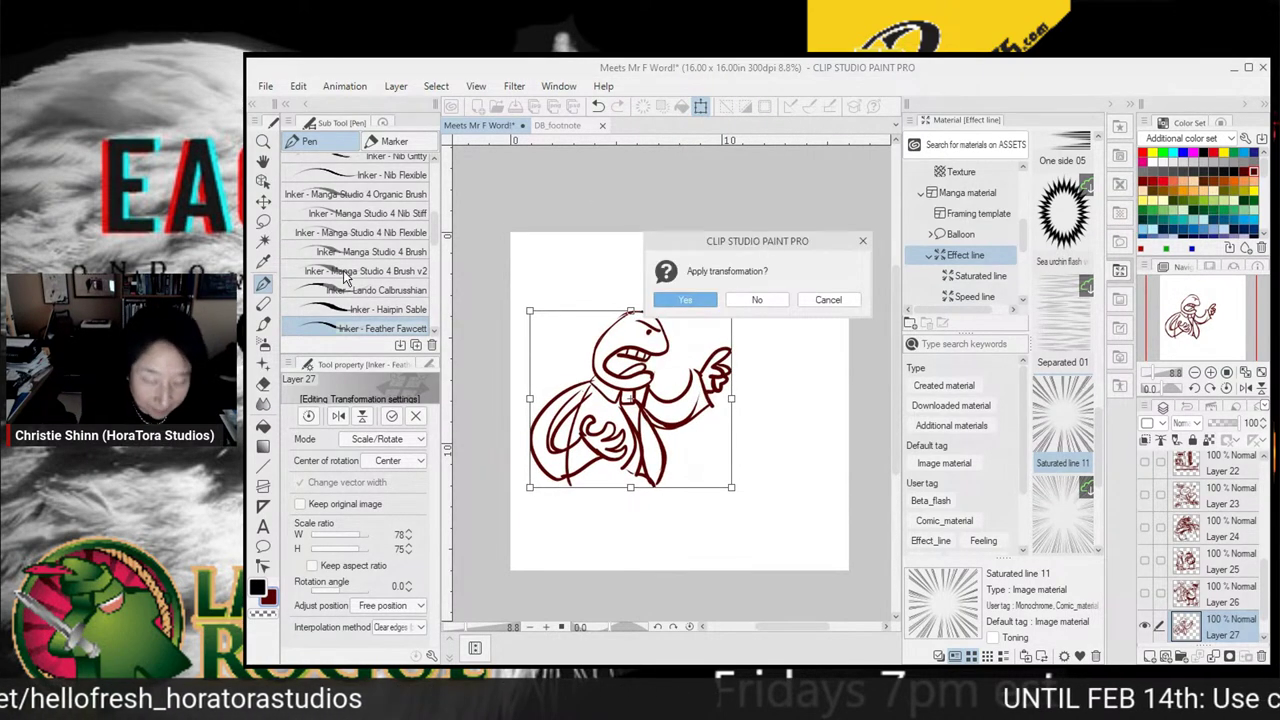
left_click(686, 299)
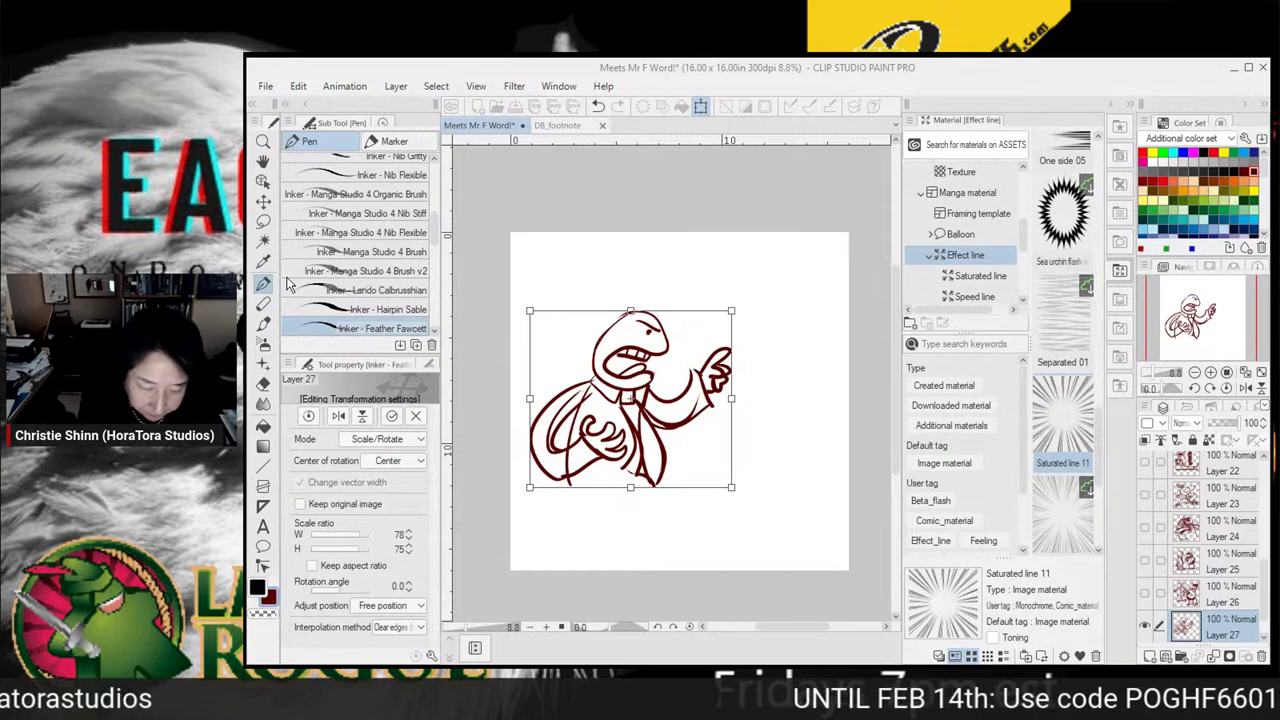
left_click(264, 283)
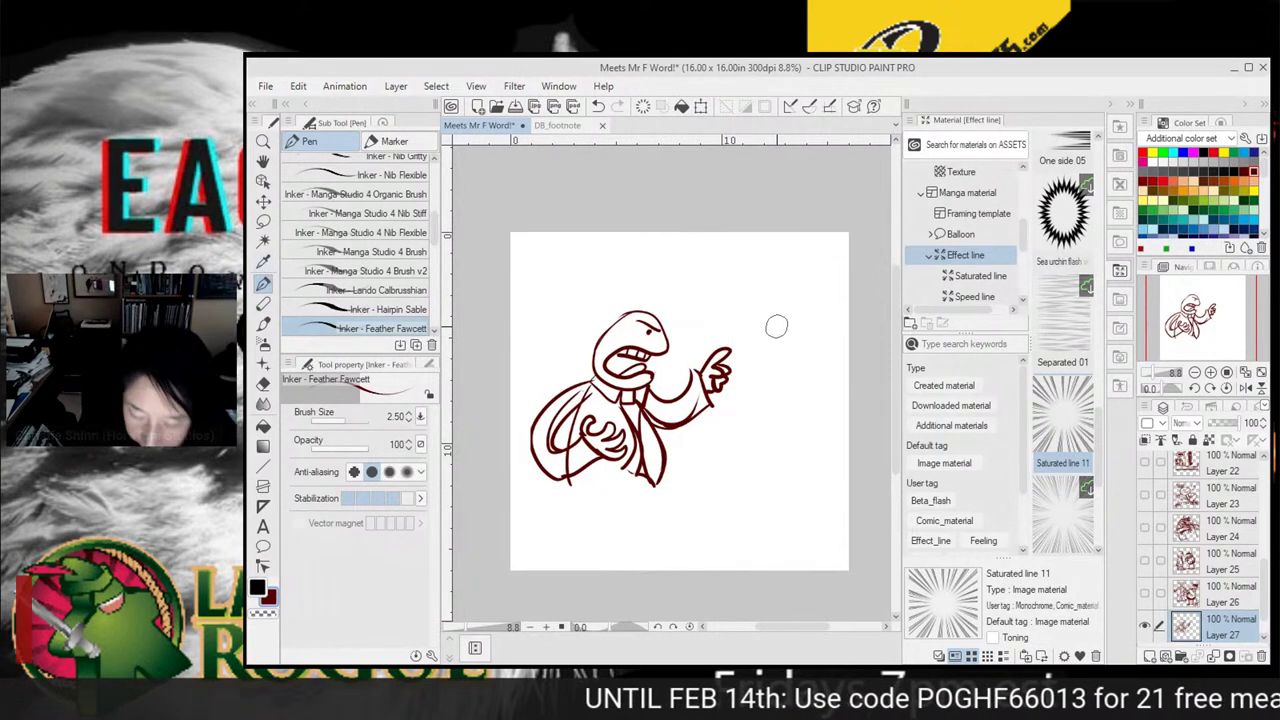
mouse_move(771, 324)
left_mouse_down()
mouse_move(756, 360)
mouse_move(771, 395)
left_mouse_up()
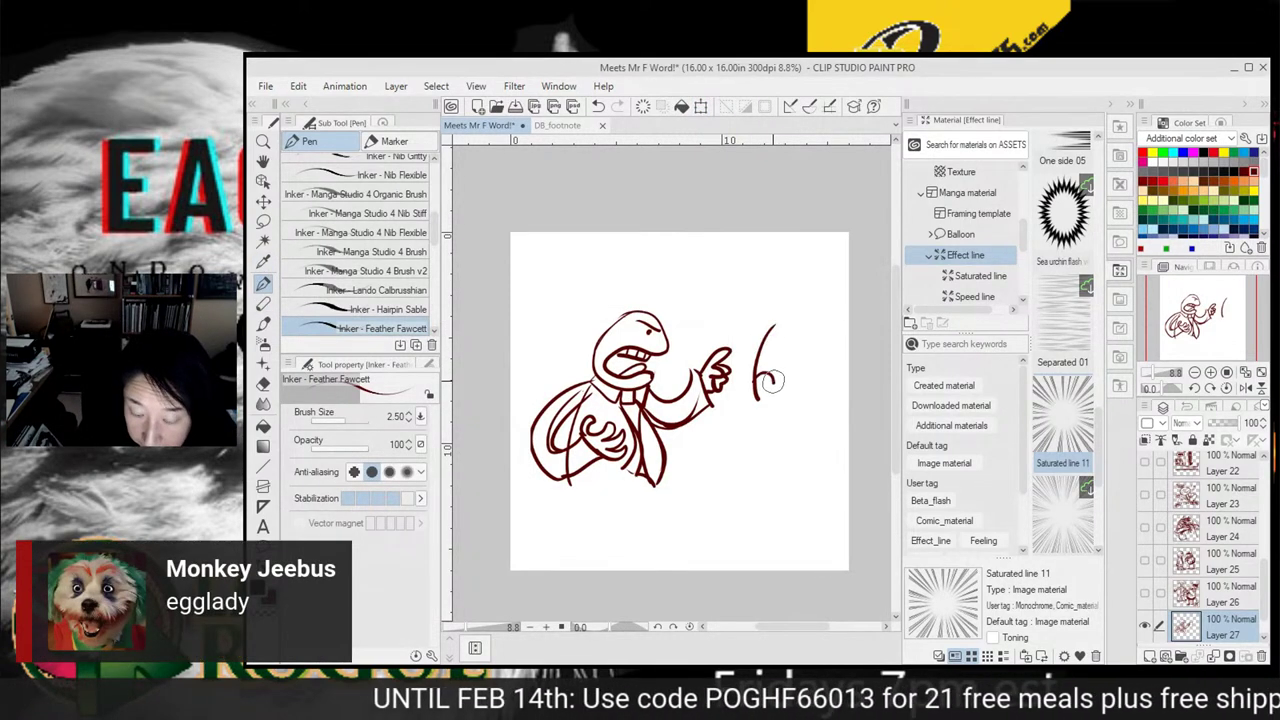
left_click_drag(776, 342, 779, 340)
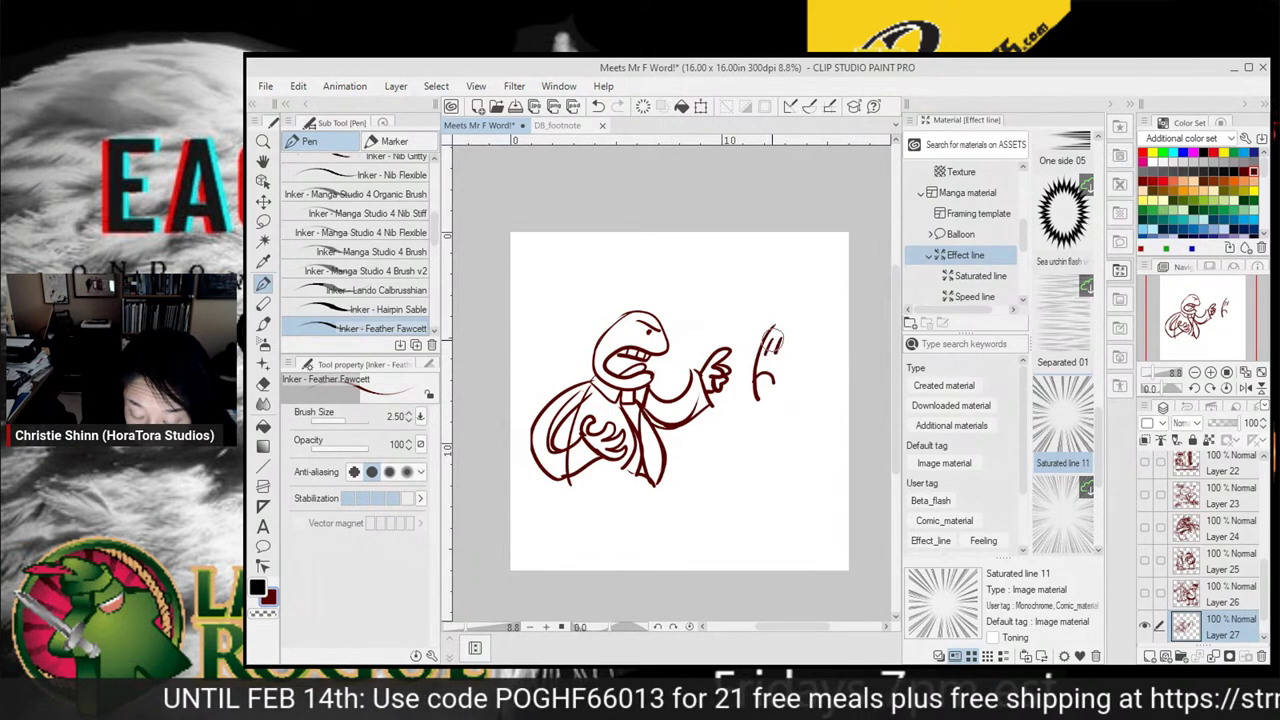
key("ctrl+z")
key("ctrl+z")
key("ctrl+z")
key("ctrl+z")
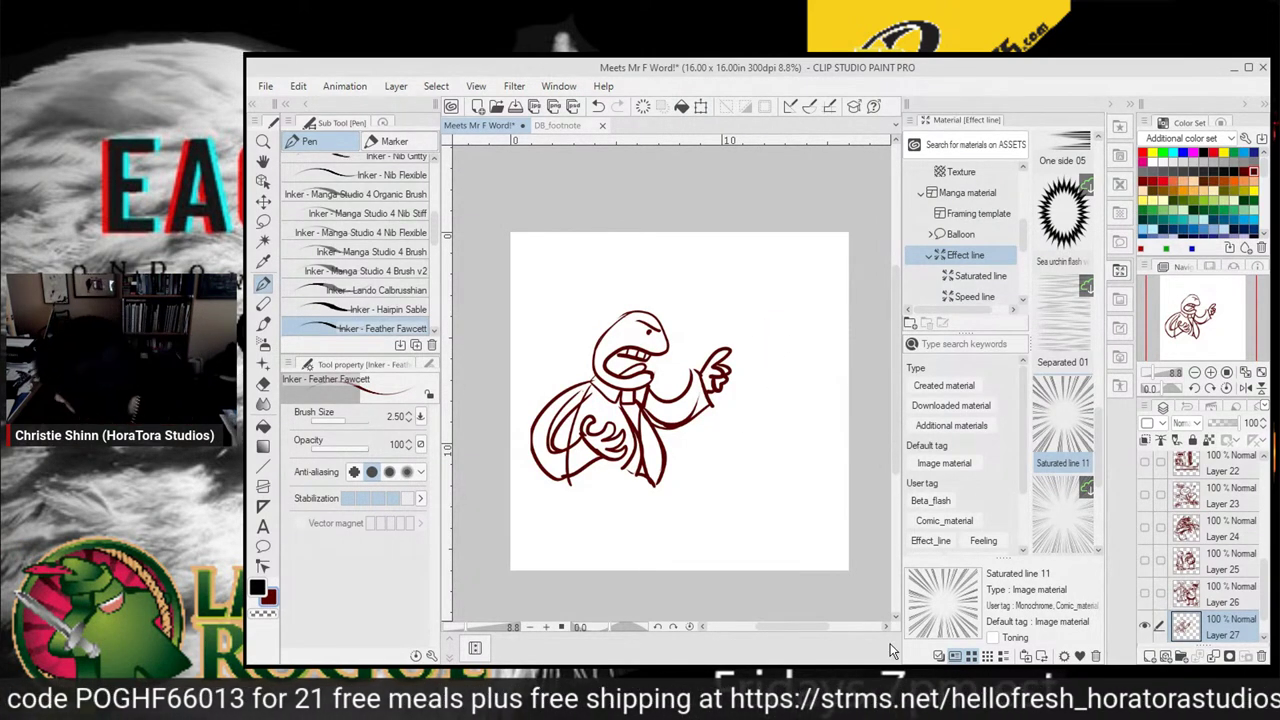
Draw the horned monster facing the pointing finger, with shaggy dark hair, baggy round eyes, a drooping mouth and long body sides
mouse_move(780, 333)
left_mouse_down()
mouse_move(771, 360)
mouse_move(785, 333)
mouse_move(753, 361)
mouse_move(775, 336)
left_mouse_up()
left_click(762, 349)
mouse_move(747, 403)
left_mouse_down()
mouse_move(764, 390)
mouse_move(757, 378)
mouse_move(750, 415)
mouse_move(776, 410)
mouse_move(763, 375)
mouse_move(772, 390)
mouse_move(749, 384)
mouse_move(770, 370)
mouse_move(805, 378)
mouse_move(752, 360)
mouse_move(782, 292)
mouse_move(810, 334)
mouse_move(716, 338)
mouse_move(840, 290)
mouse_move(818, 482)
left_mouse_up()
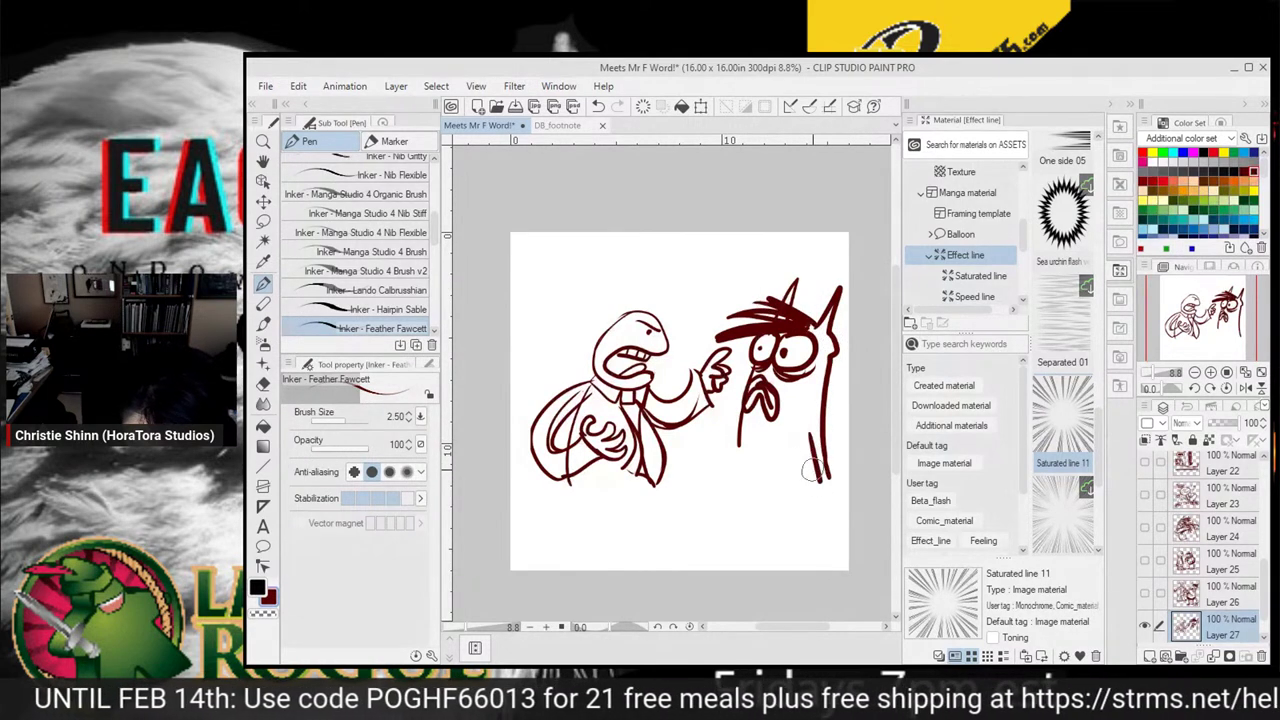
Add X marks on the monster's chest, its arm line, and a rounded lower edge closing the body
mouse_move(760, 437)
left_mouse_down()
mouse_move(781, 461)
mouse_move(761, 461)
mouse_move(737, 490)
mouse_move(746, 449)
left_mouse_up()
mouse_move(747, 432)
left_mouse_down()
mouse_move(779, 452)
mouse_move(812, 454)
mouse_move(816, 502)
left_mouse_up()
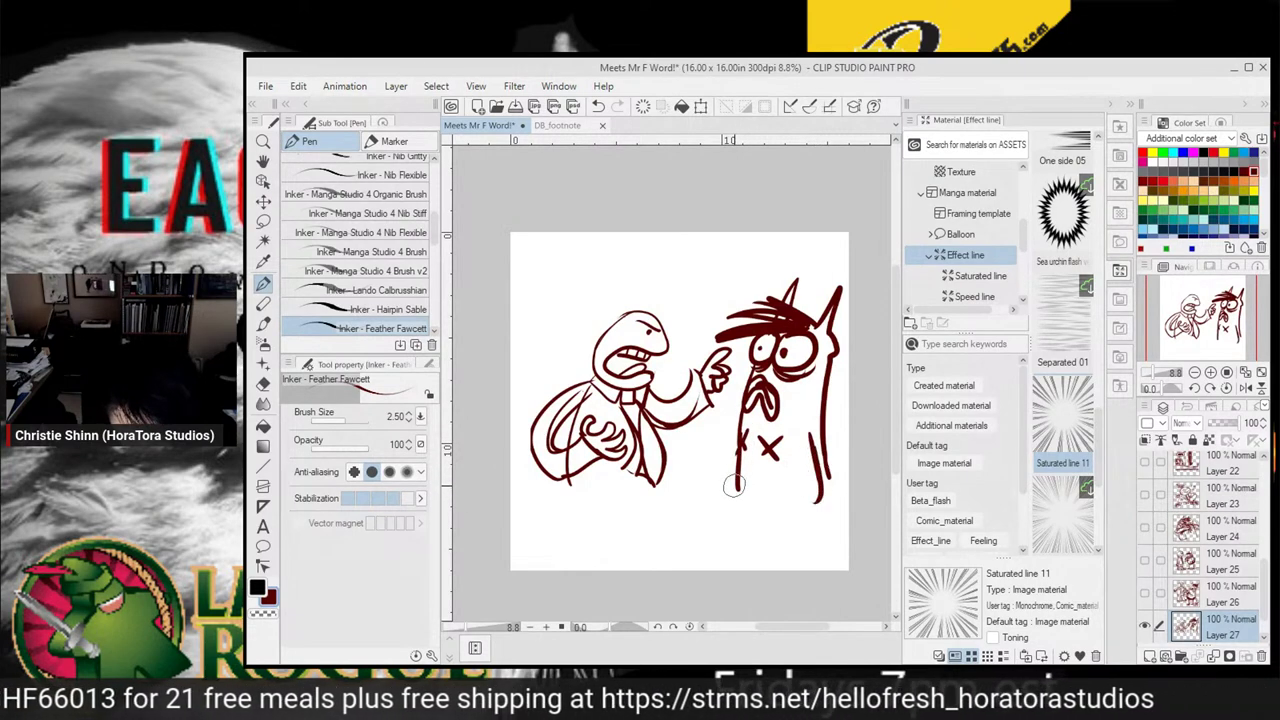
left_click_drag(737, 487, 816, 501)
Add short shouting lines in front of the man's face and extend his jacket edge and legs below the torso
mouse_move(699, 300)
left_mouse_down()
mouse_move(689, 316)
mouse_move(710, 328)
mouse_move(690, 352)
left_mouse_up()
left_click_drag(634, 428, 665, 530)
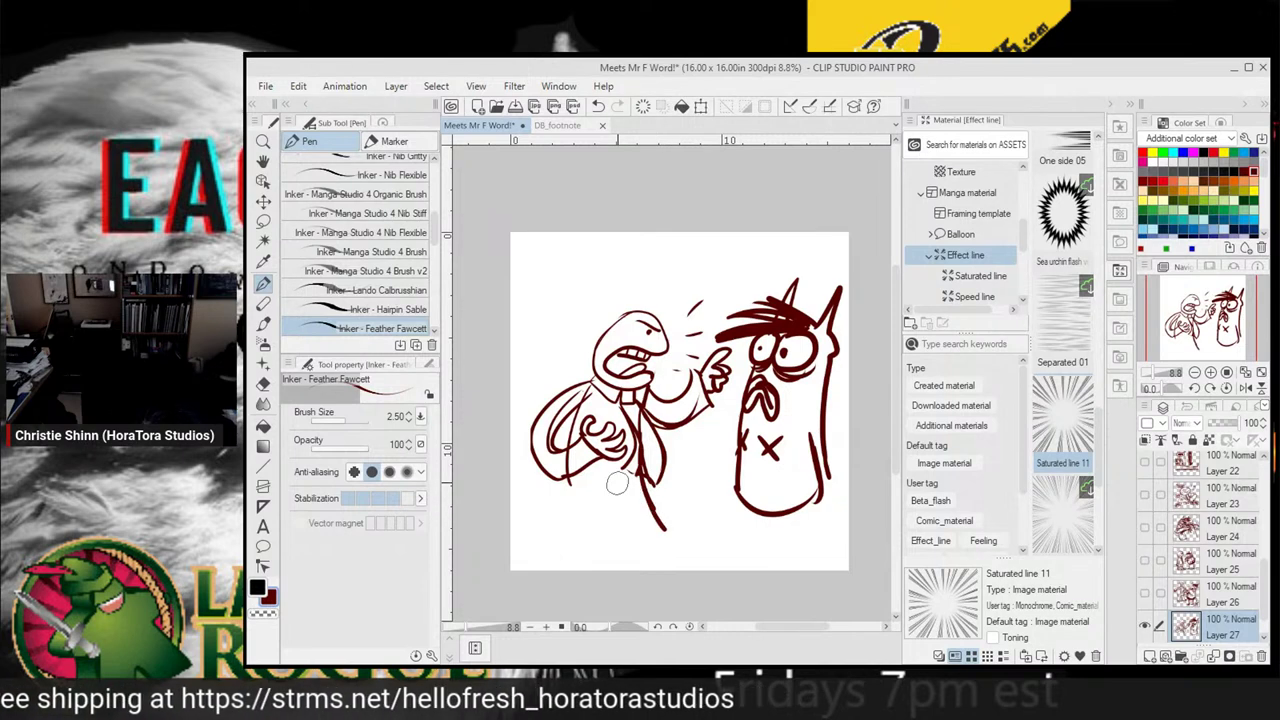
left_click_drag(566, 490, 572, 536)
mouse_move(642, 478)
left_mouse_down()
mouse_move(665, 528)
mouse_move(633, 511)
mouse_move(641, 531)
mouse_move(631, 506)
mouse_move(597, 508)
mouse_move(596, 538)
mouse_move(651, 511)
mouse_move(630, 506)
mouse_move(645, 537)
left_mouse_up()
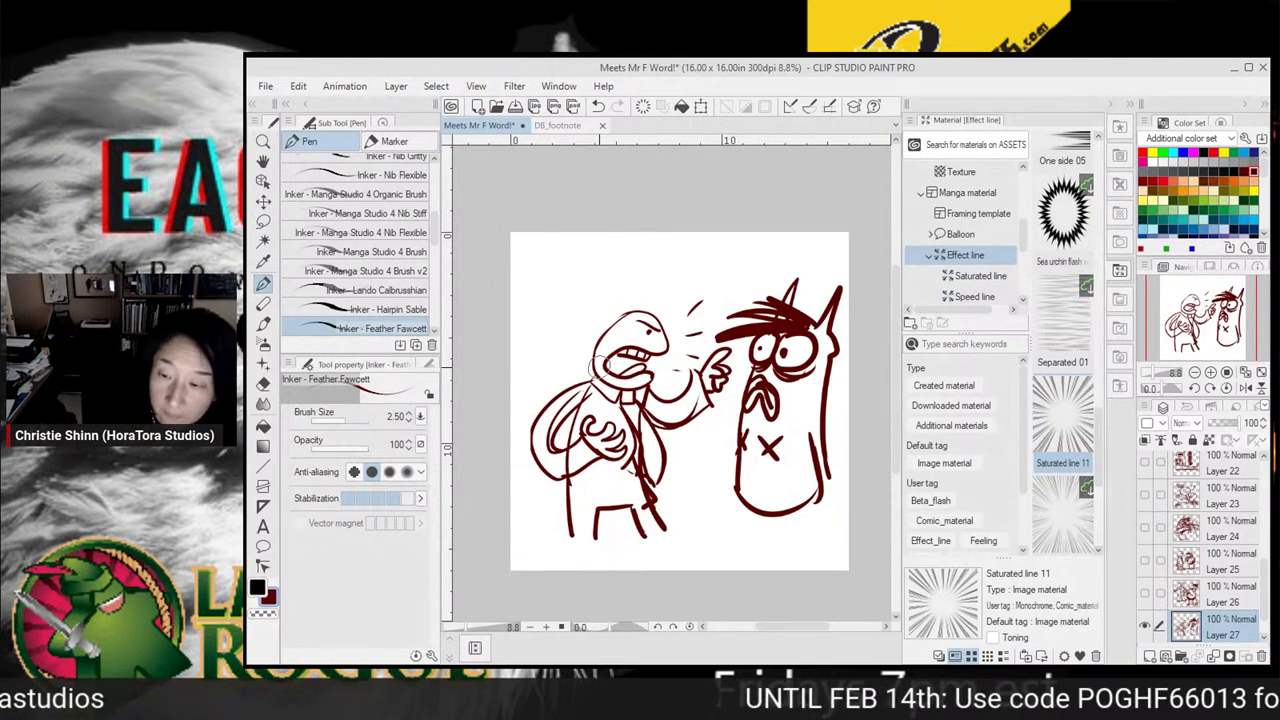